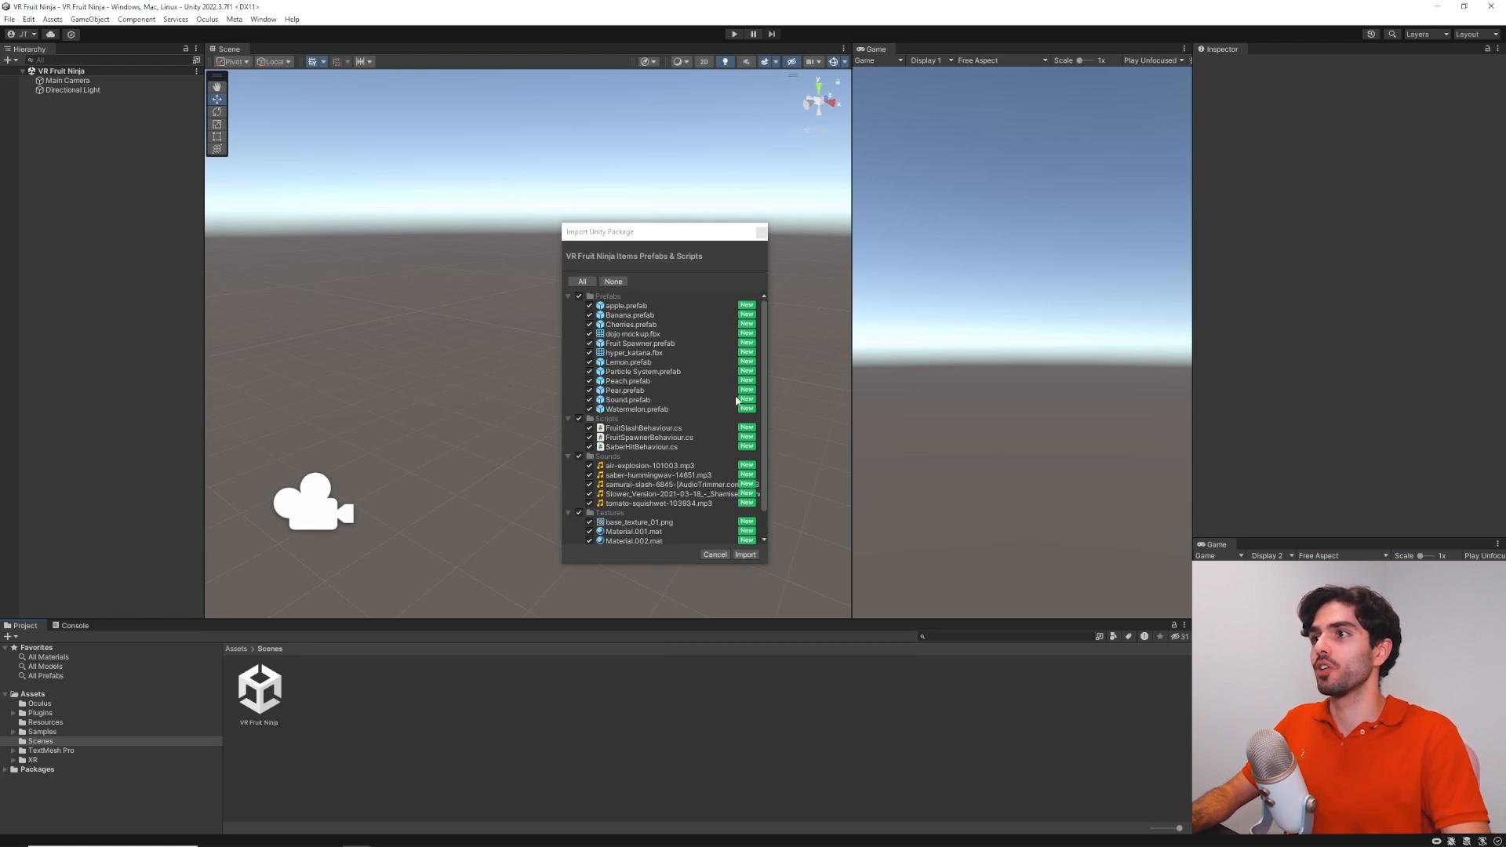
Import the complete VR Fruit Ninja Items Prefabs & Scripts package and check its Prefabs, Scripts and Sounds folders in Assets
left_click_drag(764, 331, 766, 499)
left_click(745, 556)
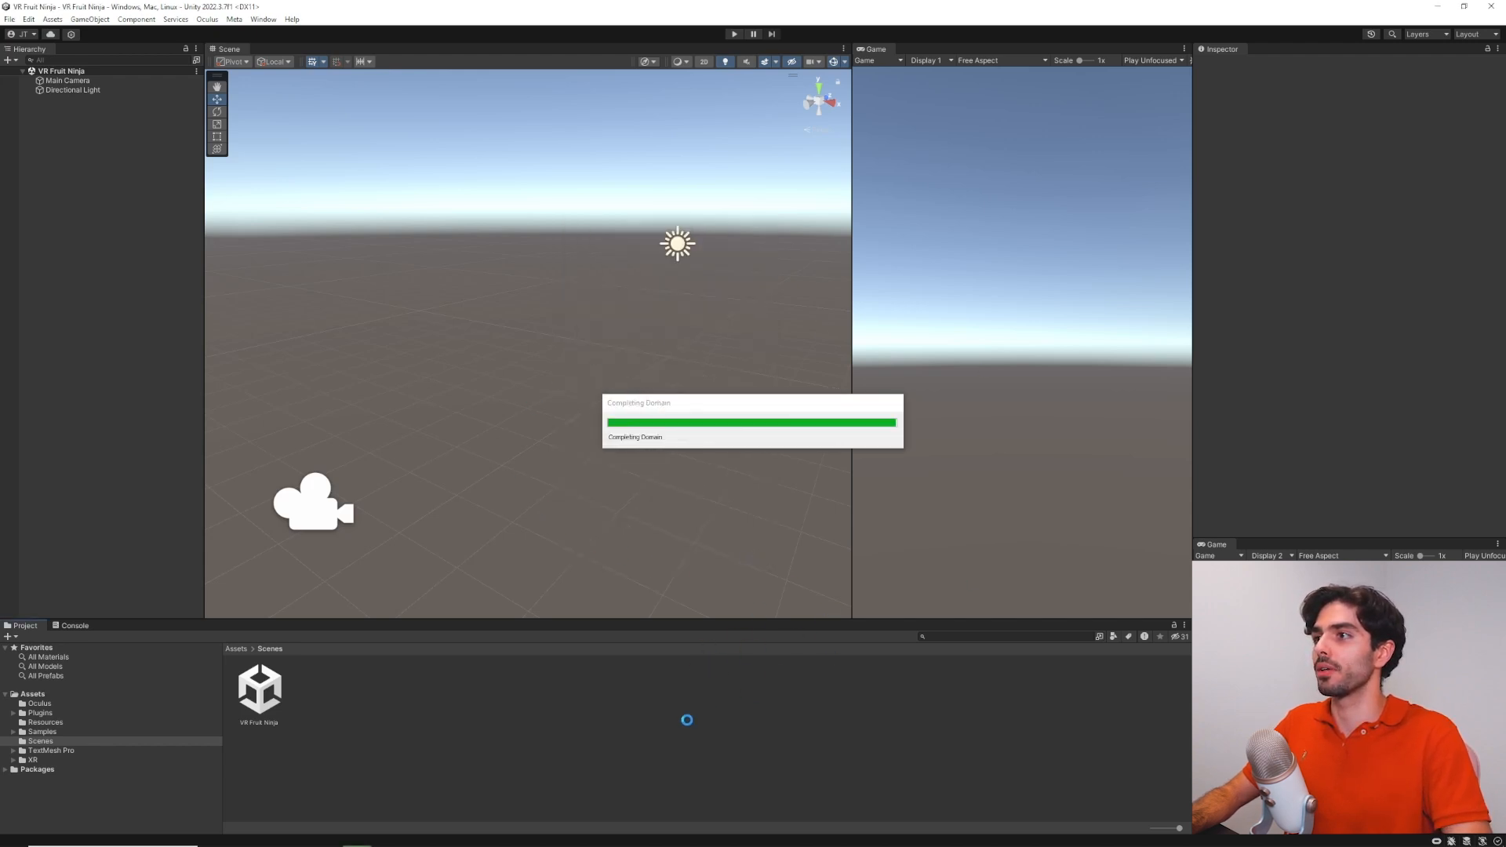
left_click(40, 695)
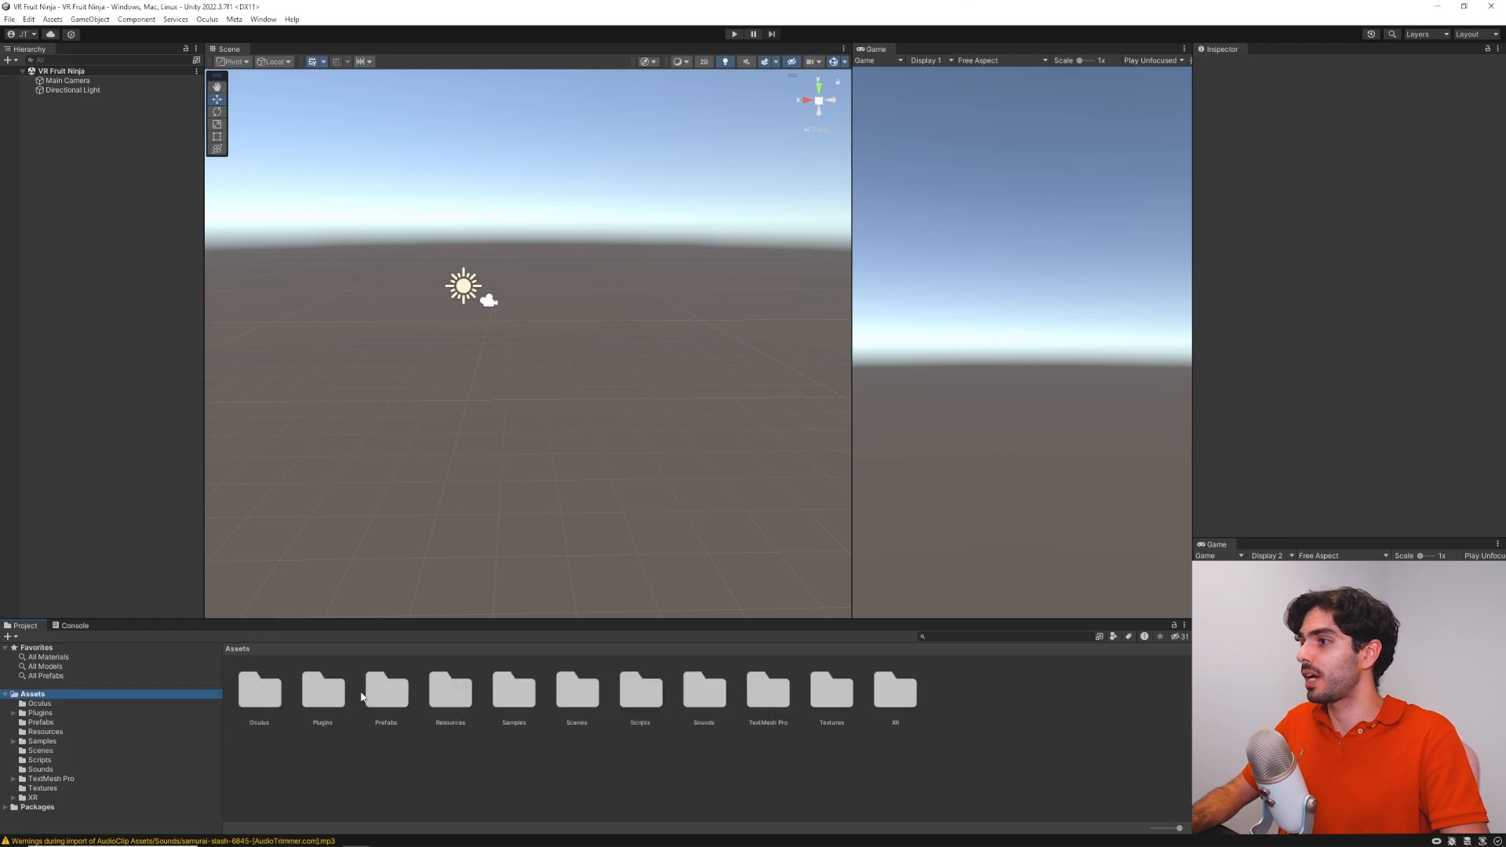
left_click(384, 687)
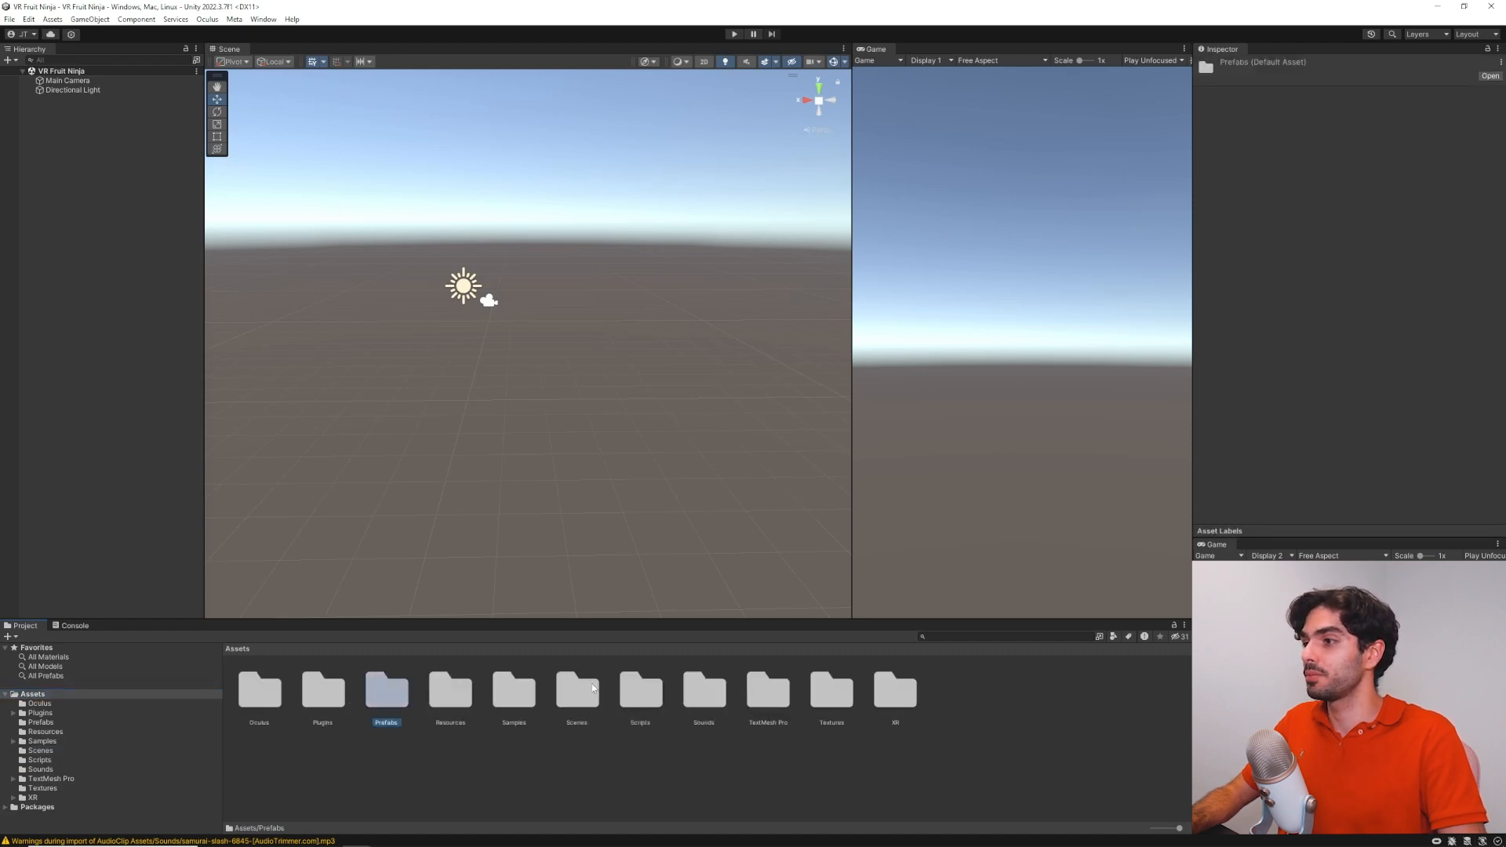
left_click(648, 686)
left_click(694, 690)
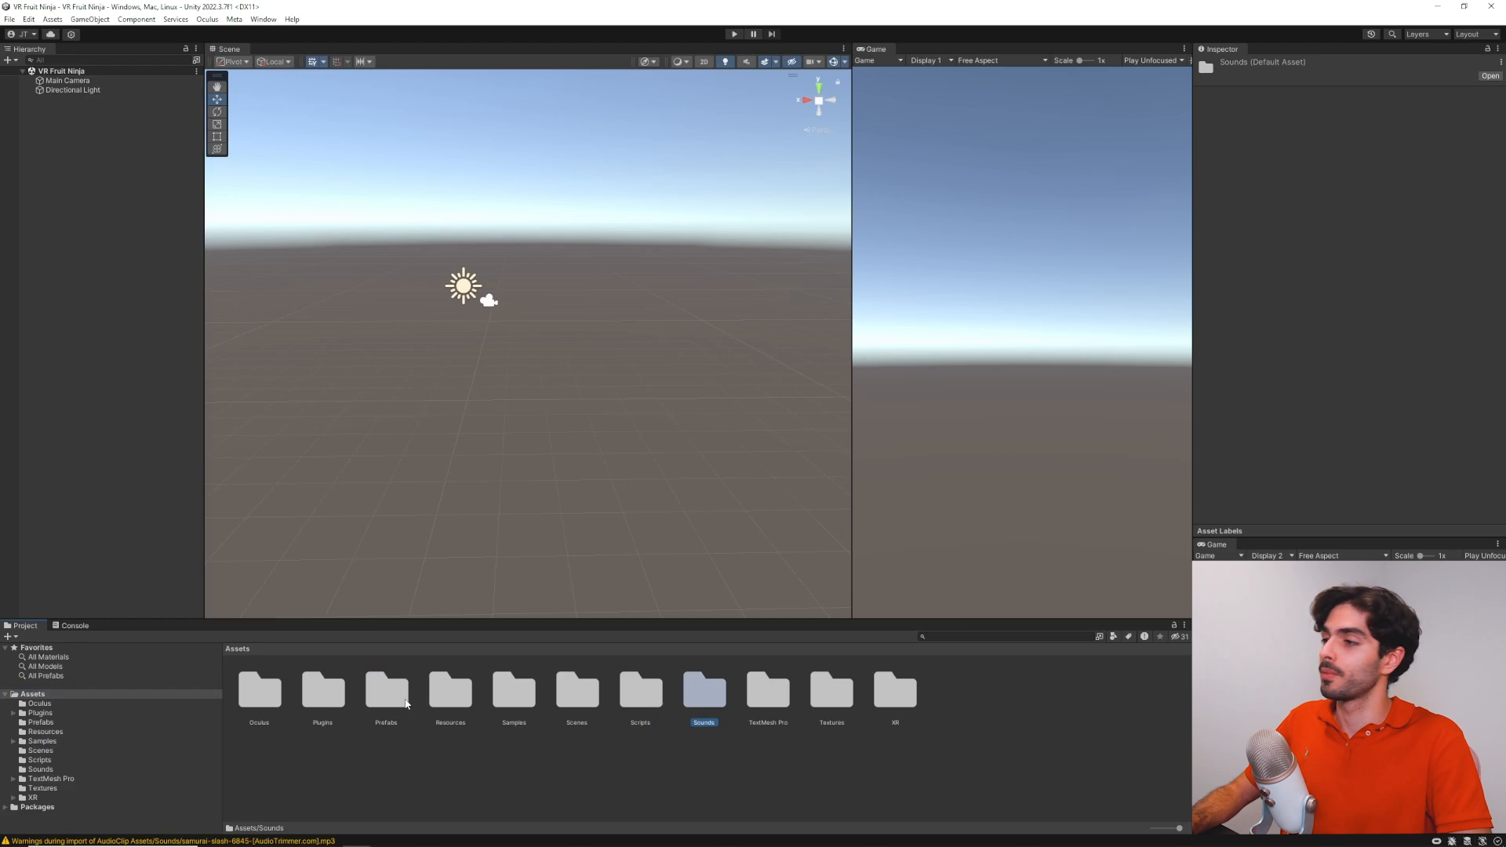
Add the dojo mockup model from the Prefabs folder to the scene at the origin
double_click(373, 695)
left_click(448, 698)
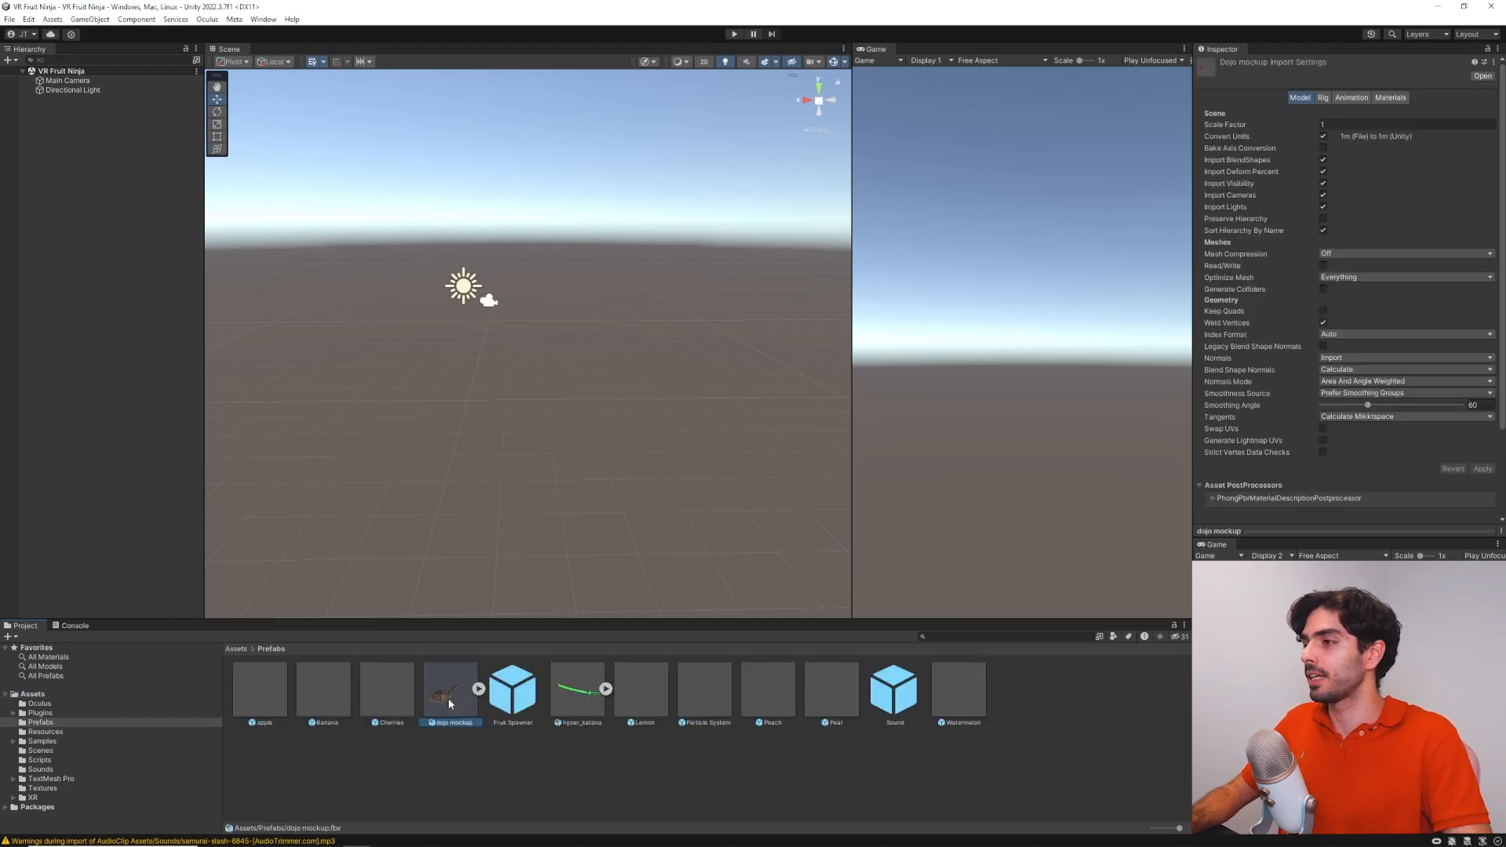
left_click_drag(130, 252, 130, 252)
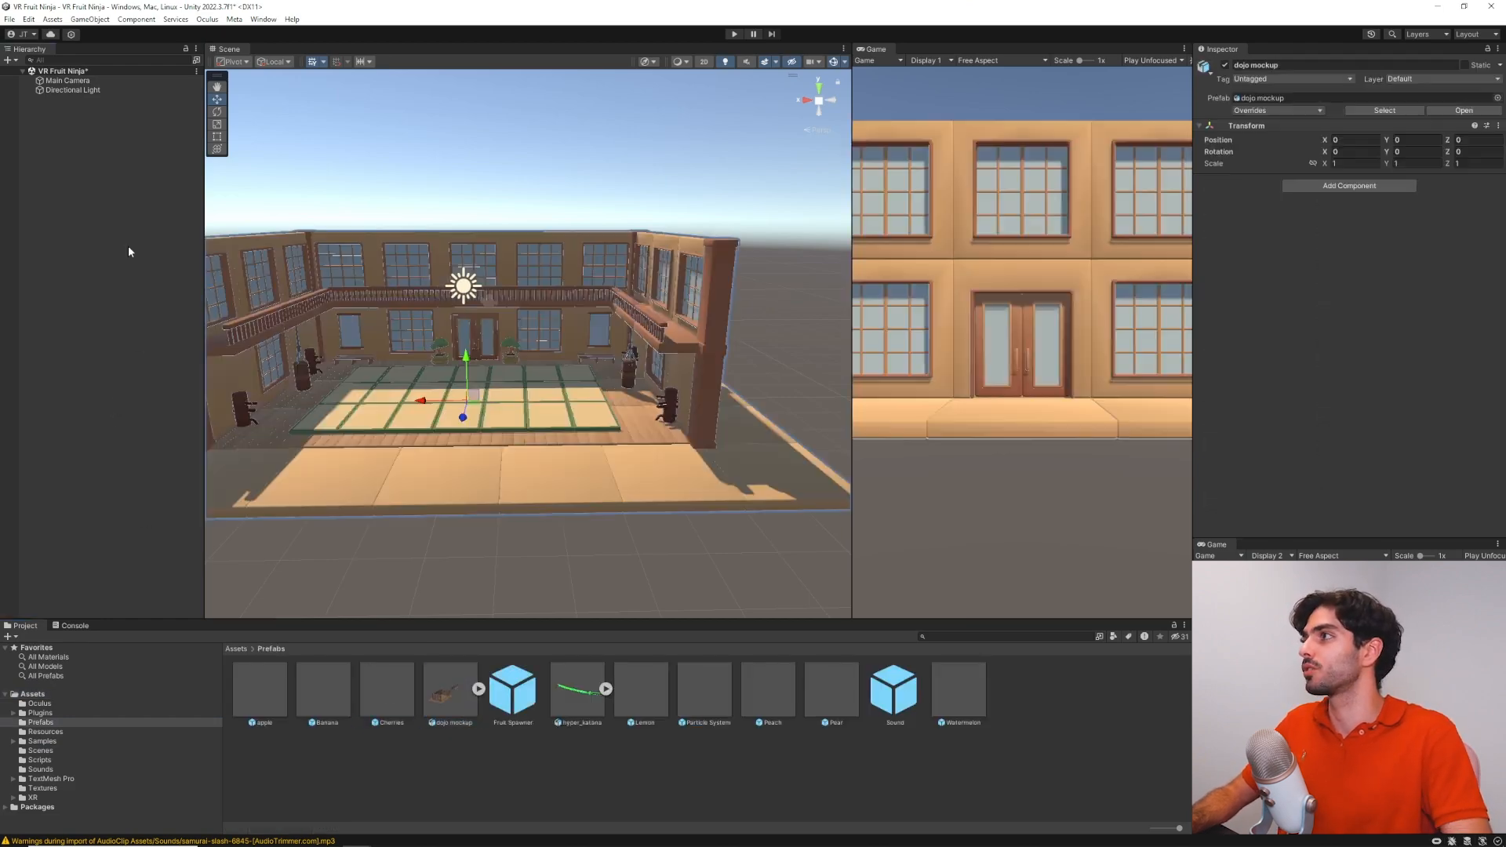
Delete every child object of the dojo mockup, from bench to wooden_dummy, except the nested dojo mockup building
right_click_drag(707, 436, 668, 410)
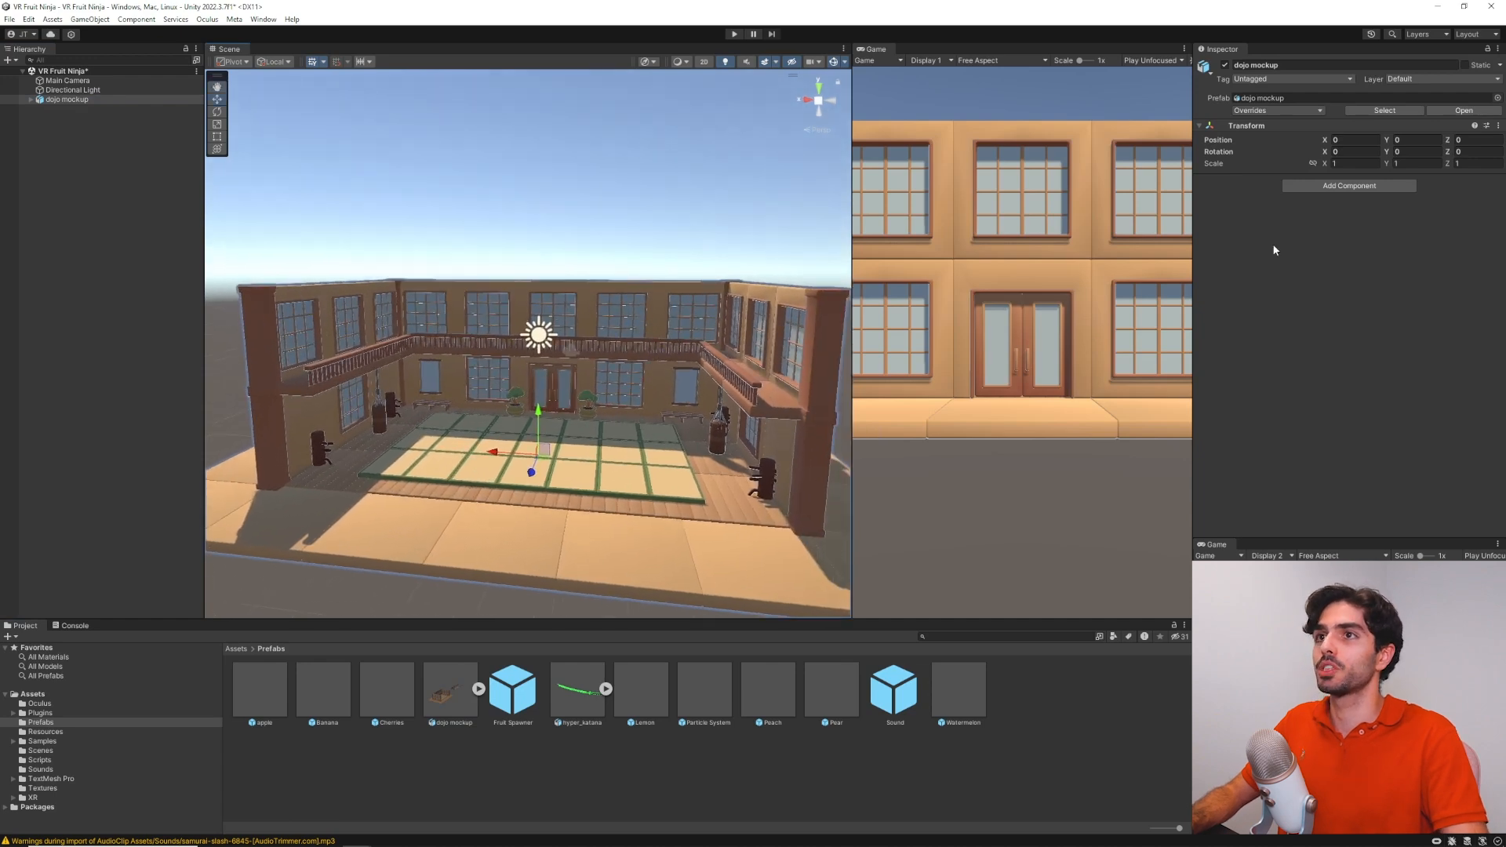
right_click_drag(605, 353, 773, 338)
key("f")
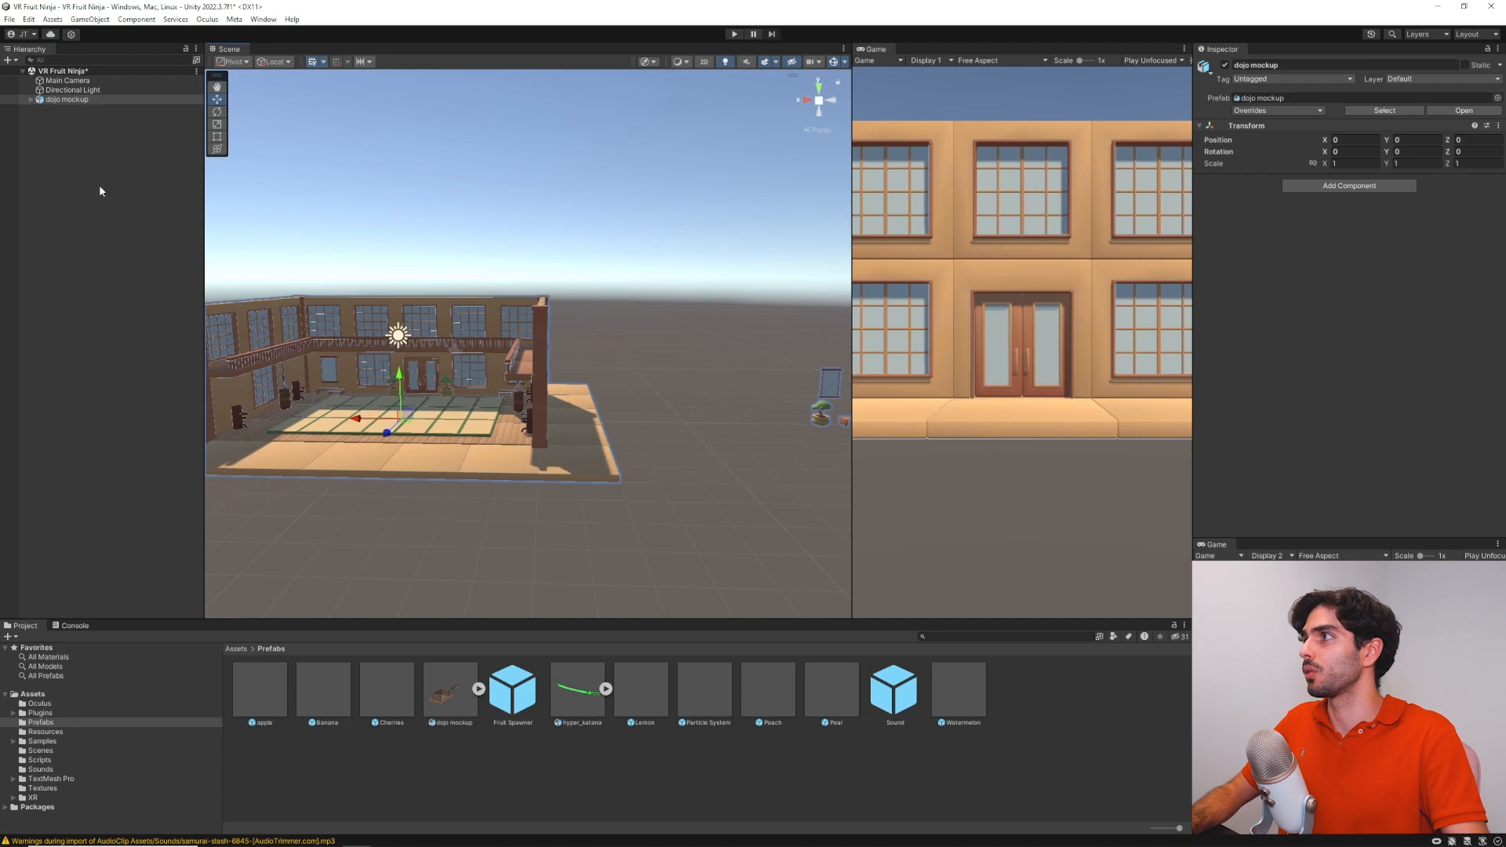
left_click(30, 100)
left_click(64, 109)
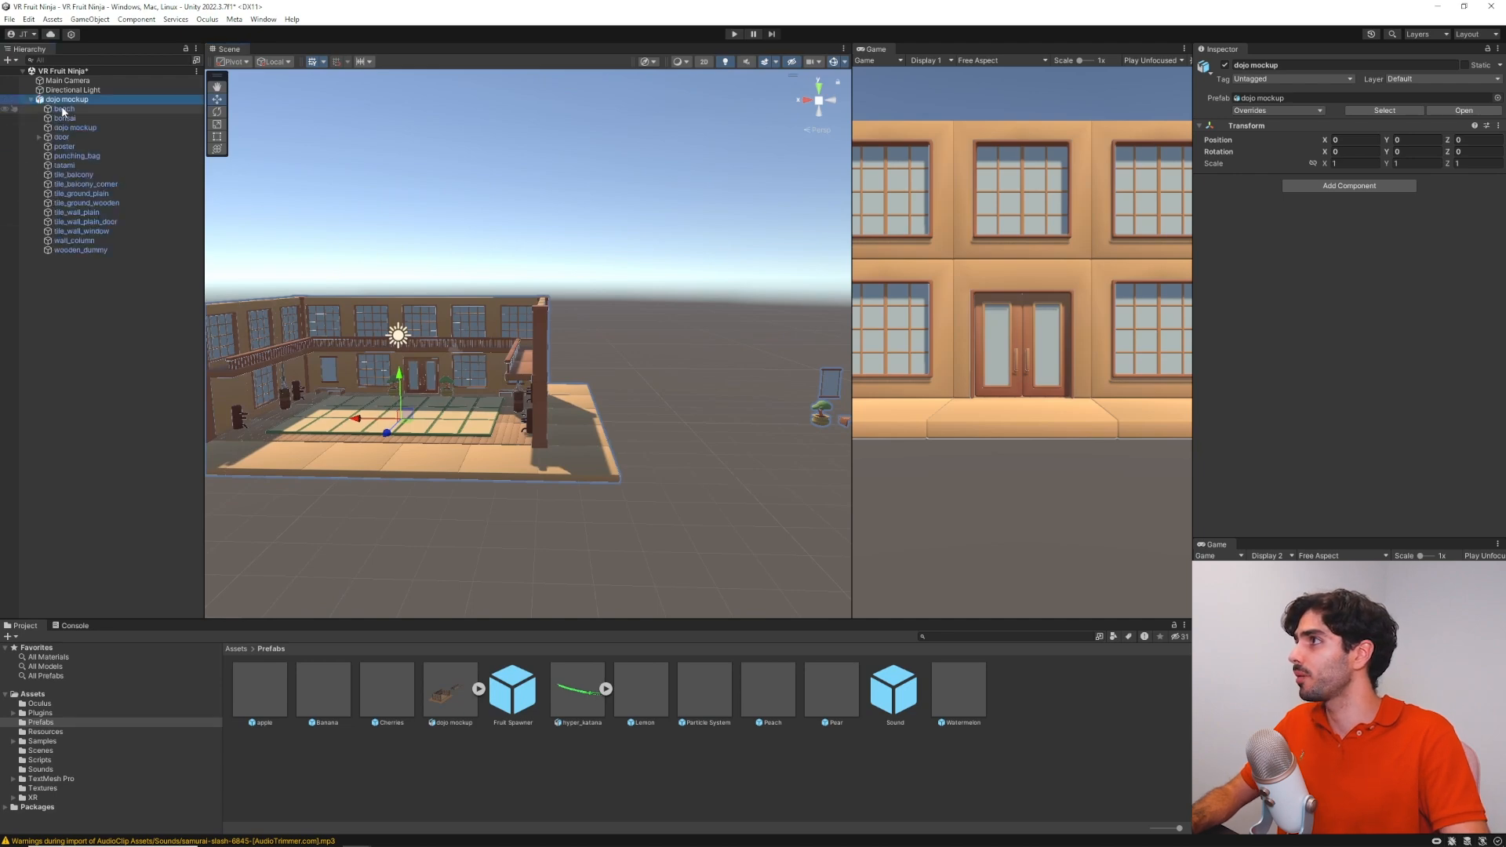
left_click(90, 249, "shift")
left_click(73, 129, "ctrl")
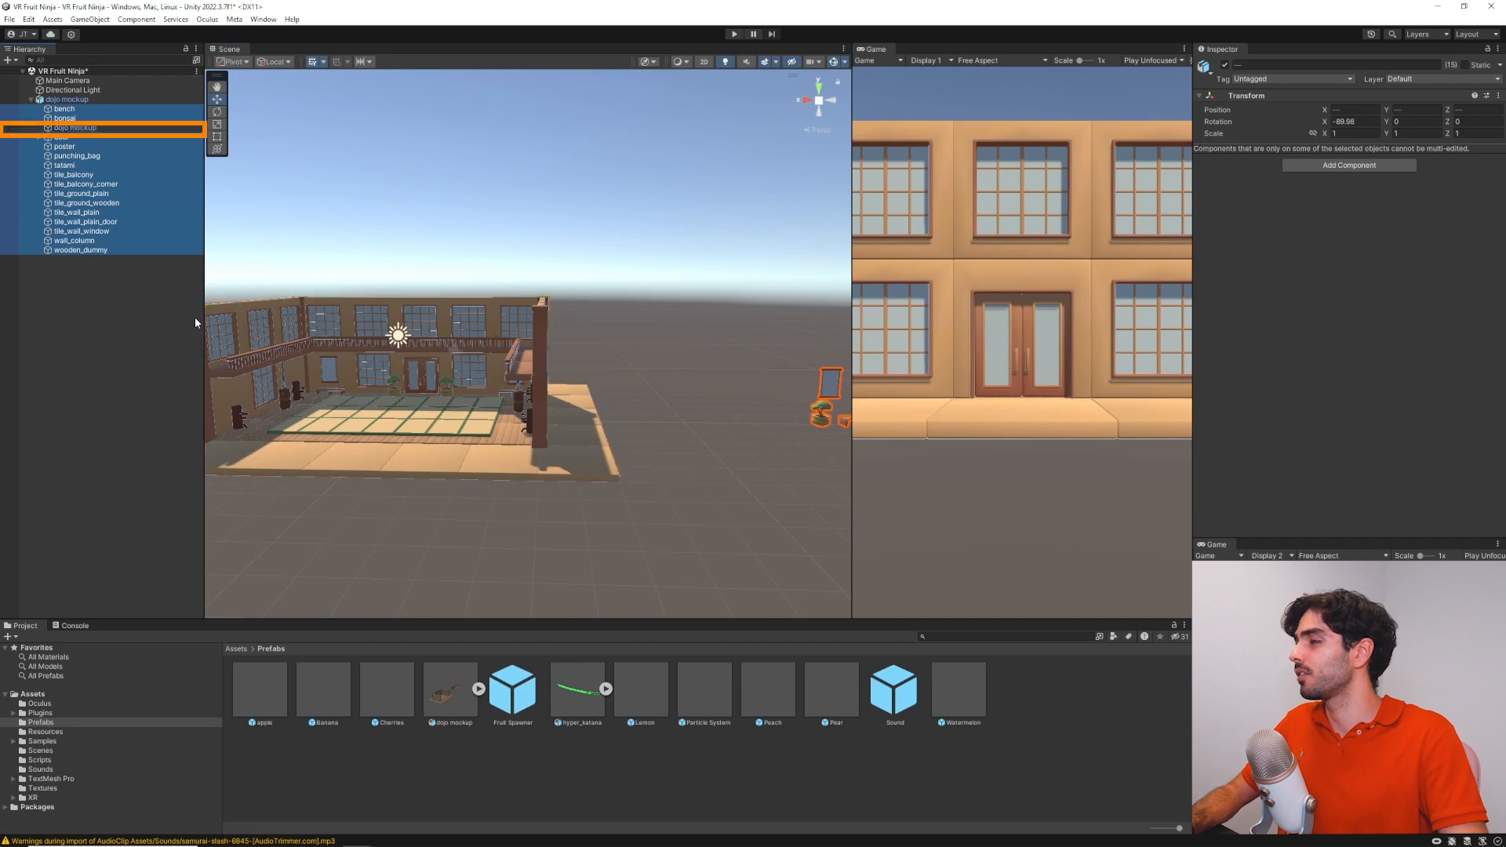
key("Delete")
Set the Directional Light's rotation to X 30 and Y -180 so that it lights the inside of the dojo
mouse_move(618, 283)
right_mouse_down()
mouse_move(542, 272)
mouse_move(612, 290)
right_mouse_up()
key("w")
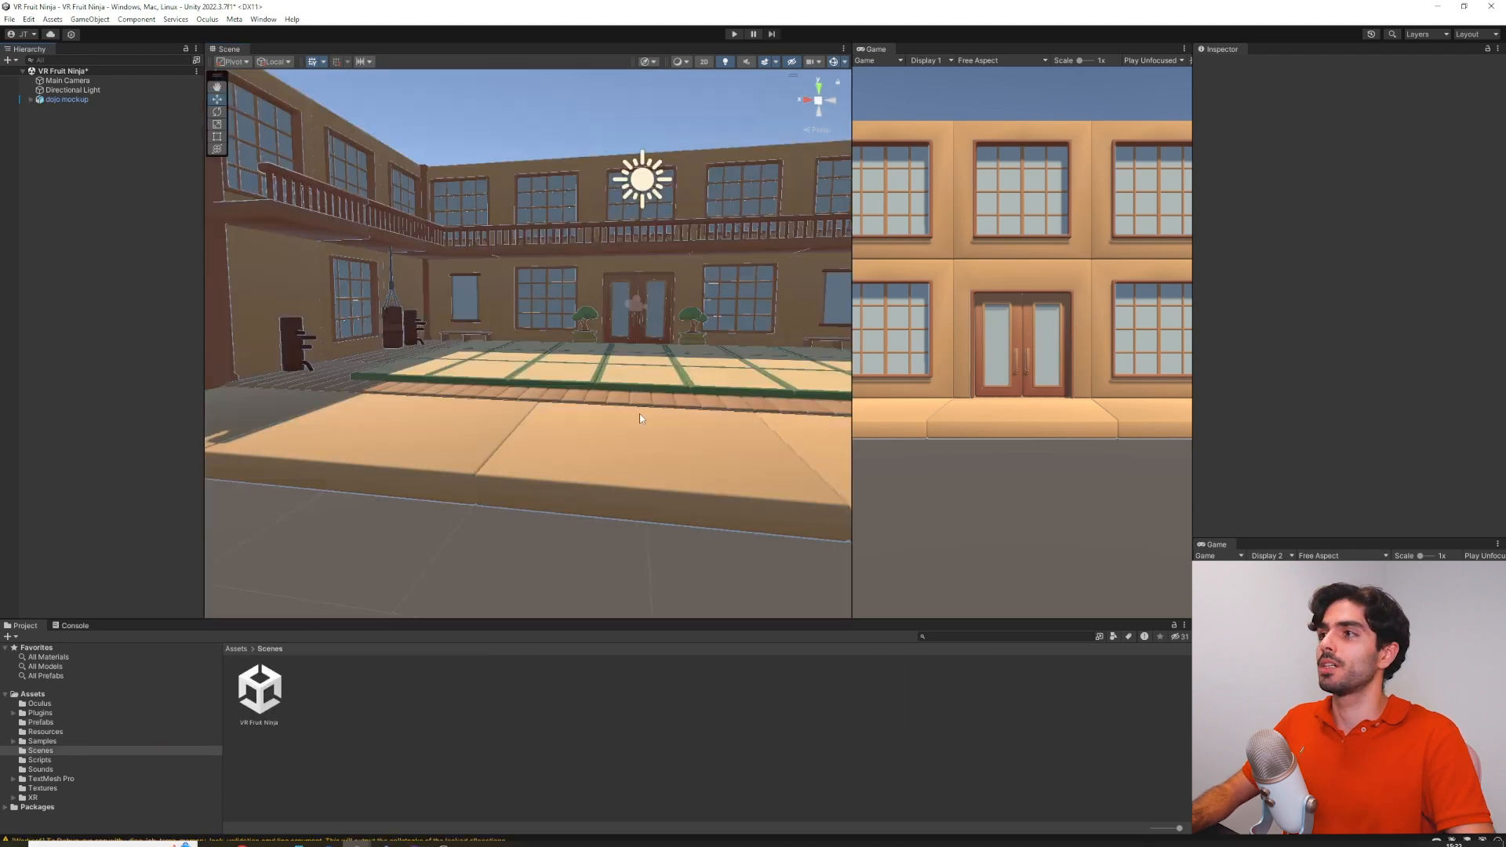
key("s")
right_click_drag(639, 416, 542, 321)
left_click(518, 280)
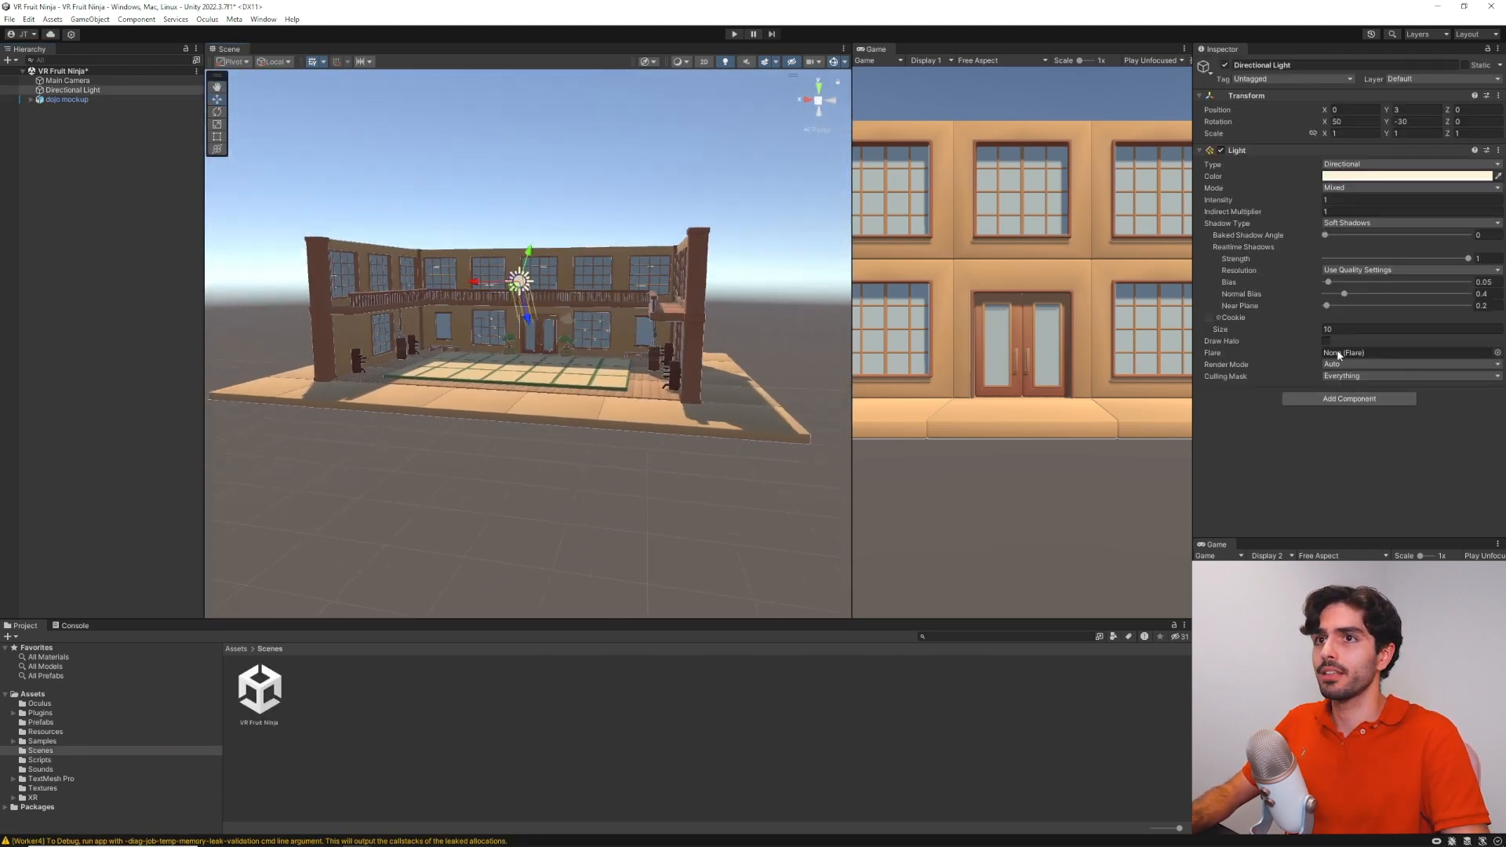
left_click(1402, 122)
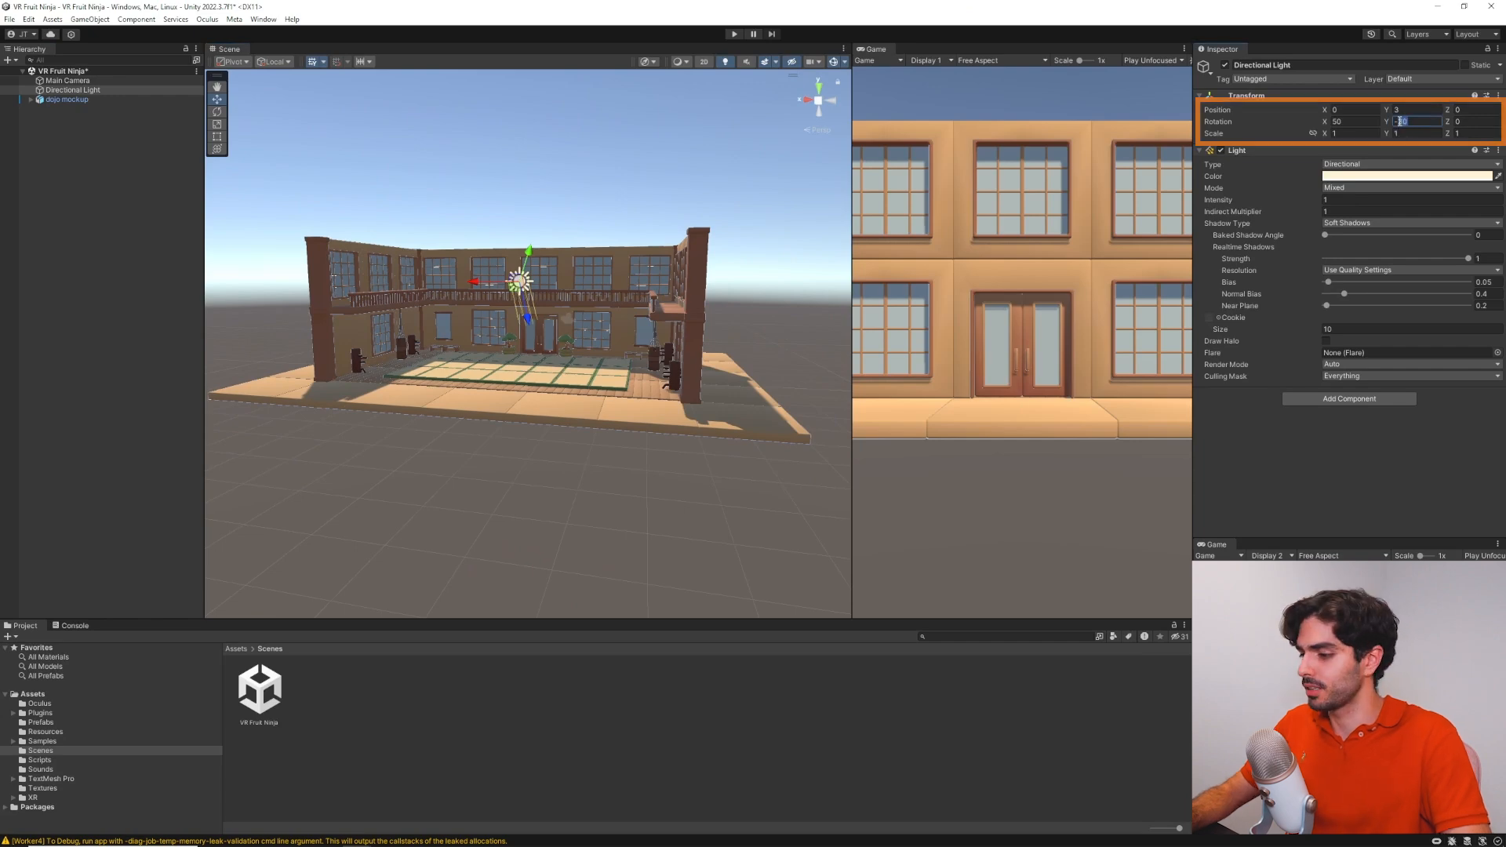
type("-180")
right_click_drag(669, 342, 671, 362)
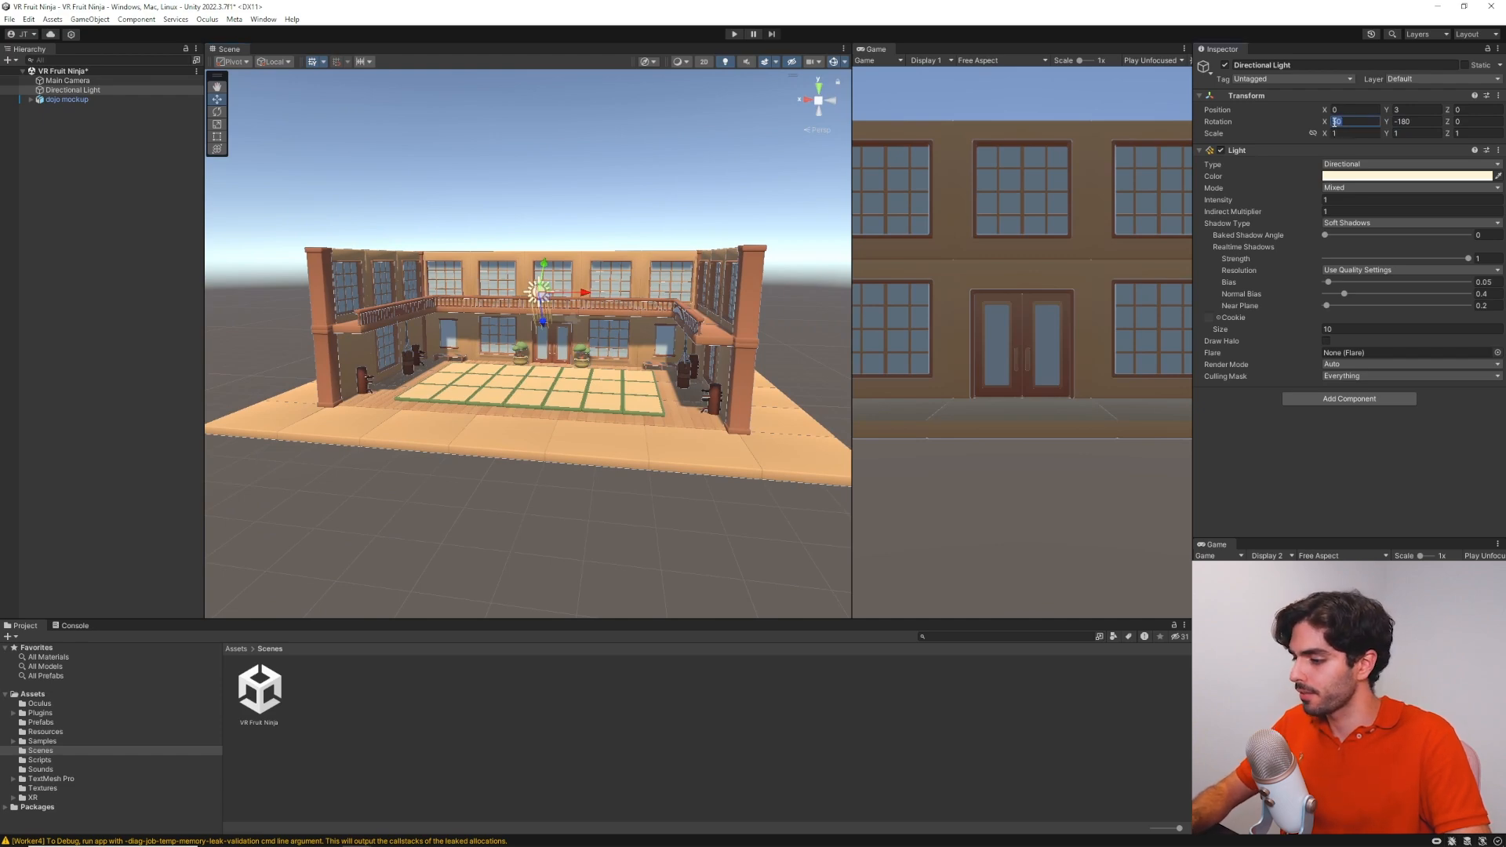
type("30")
right_click_drag(619, 317, 493, 264)
right_click_drag(616, 249, 584, 257)
left_click(149, 191)
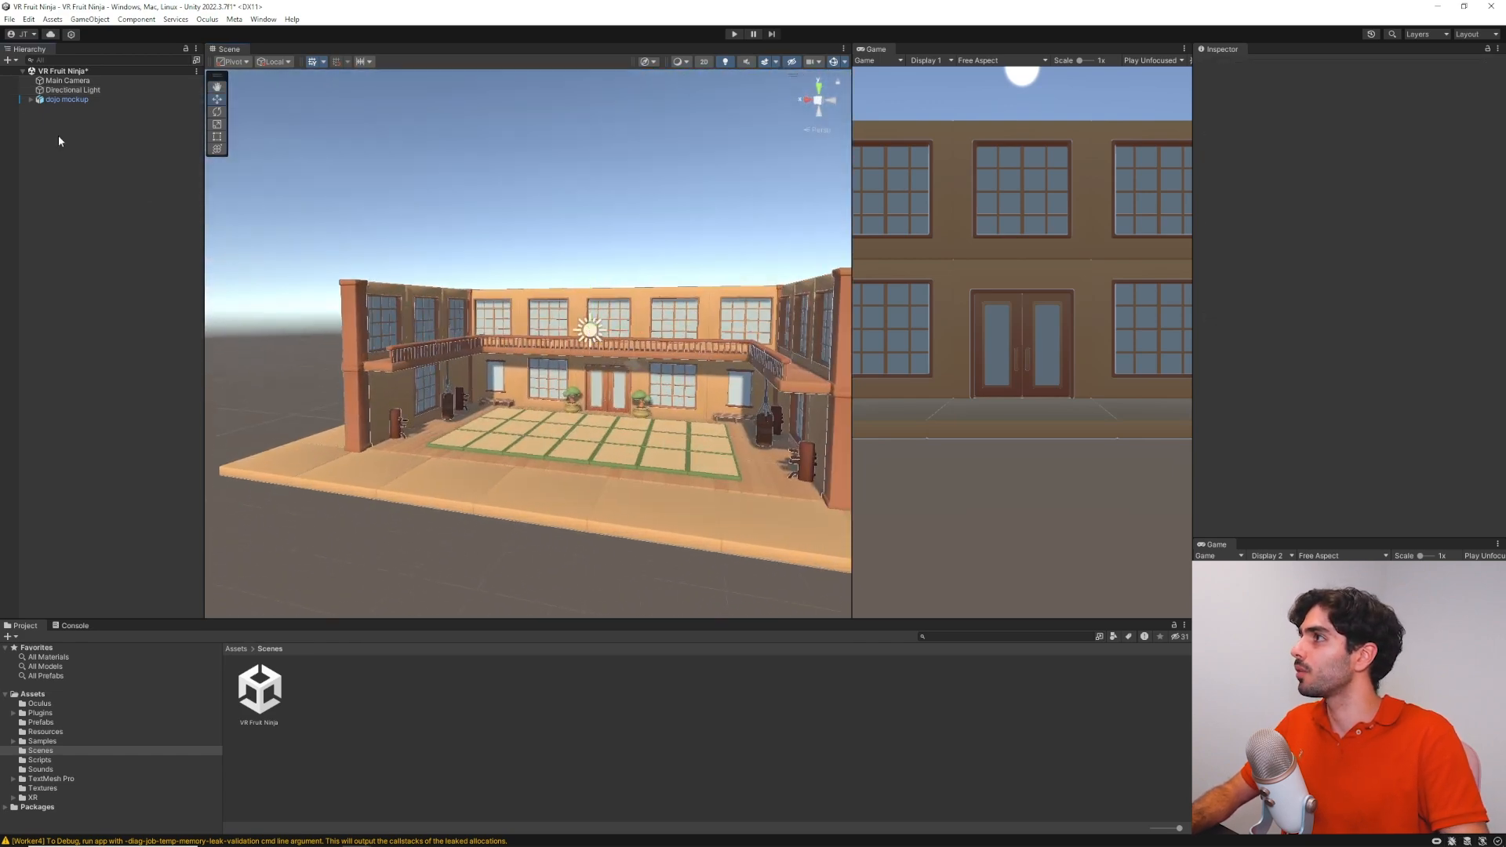
Create an empty object in the scene and reset its transform
right_click(92, 156)
left_click(142, 316)
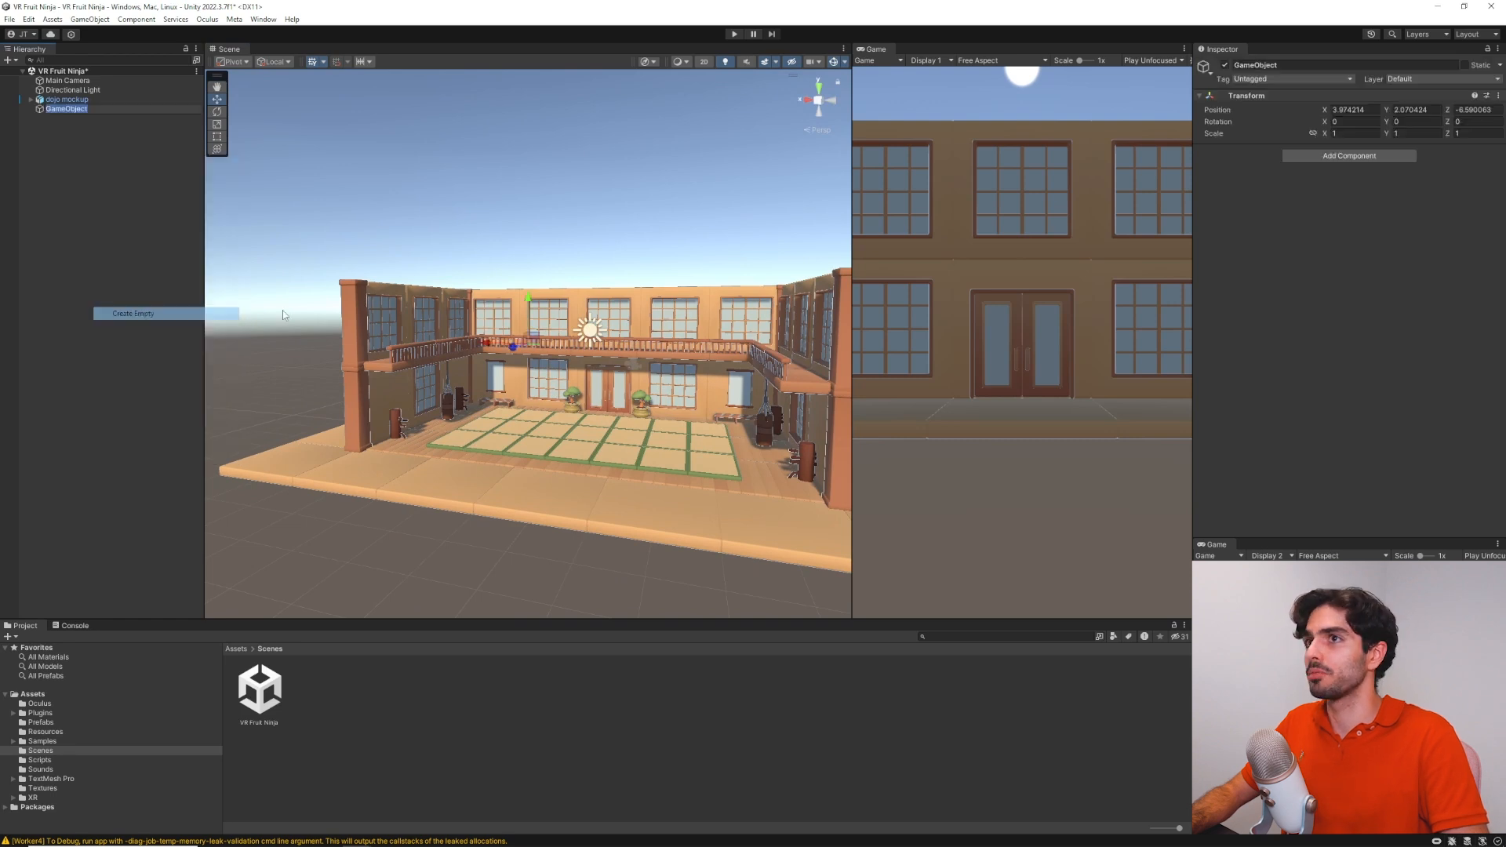
right_click(1291, 96)
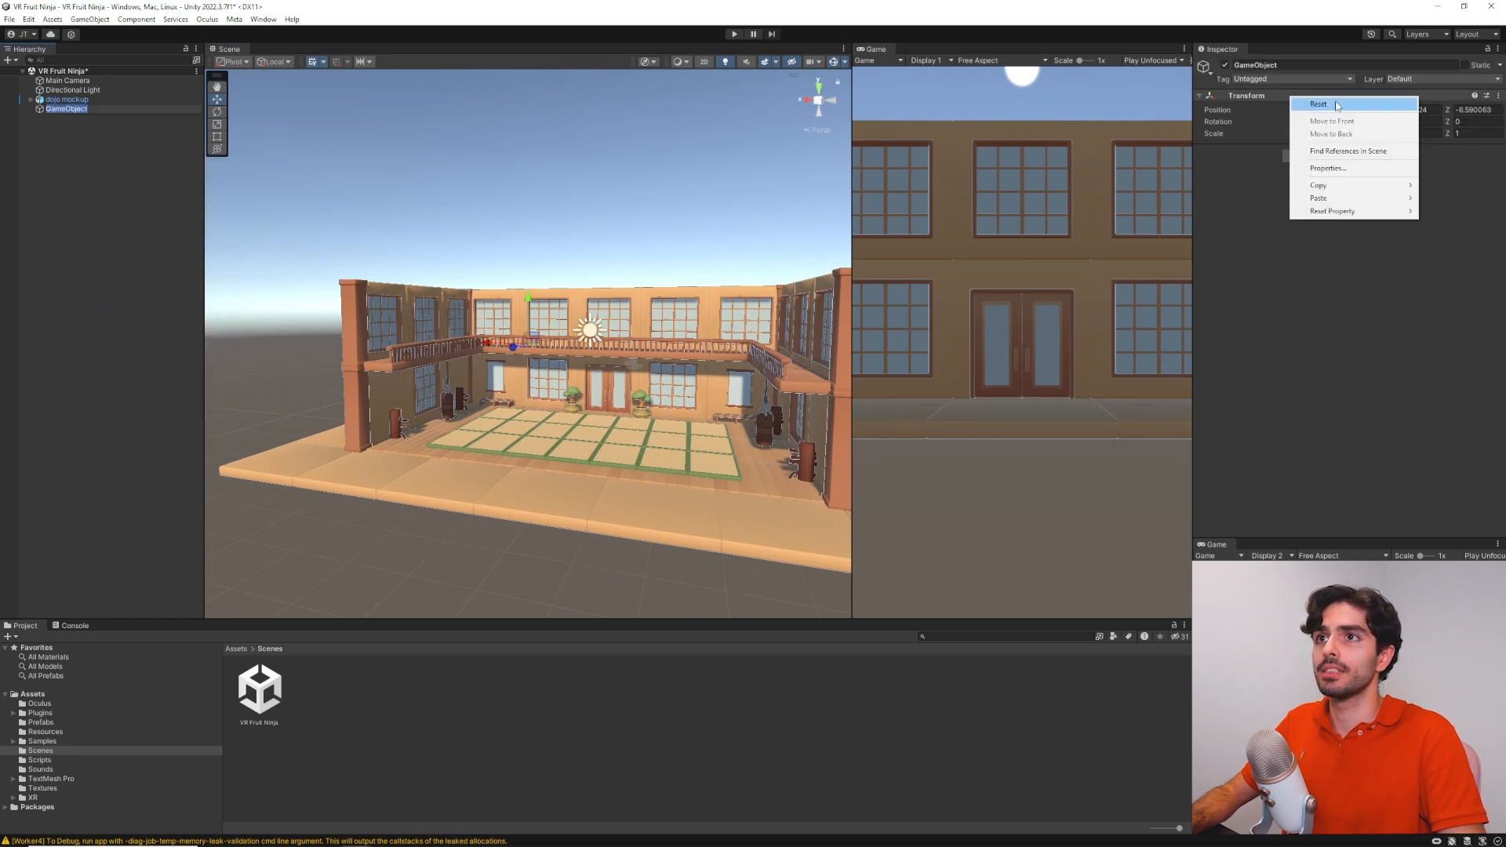
left_click(1338, 106)
left_click(94, 109)
Raise the empty object above the origin and vertex-snap it to the surface of the dojo's tatami floor
right_click_drag(478, 337, 561, 310)
key("w")
left_click_drag(562, 311, 576, 195)
mouse_move(696, 275)
right_mouse_down()
mouse_move(673, 201)
mouse_move(692, 258)
right_mouse_up()
key("w")
key("v")
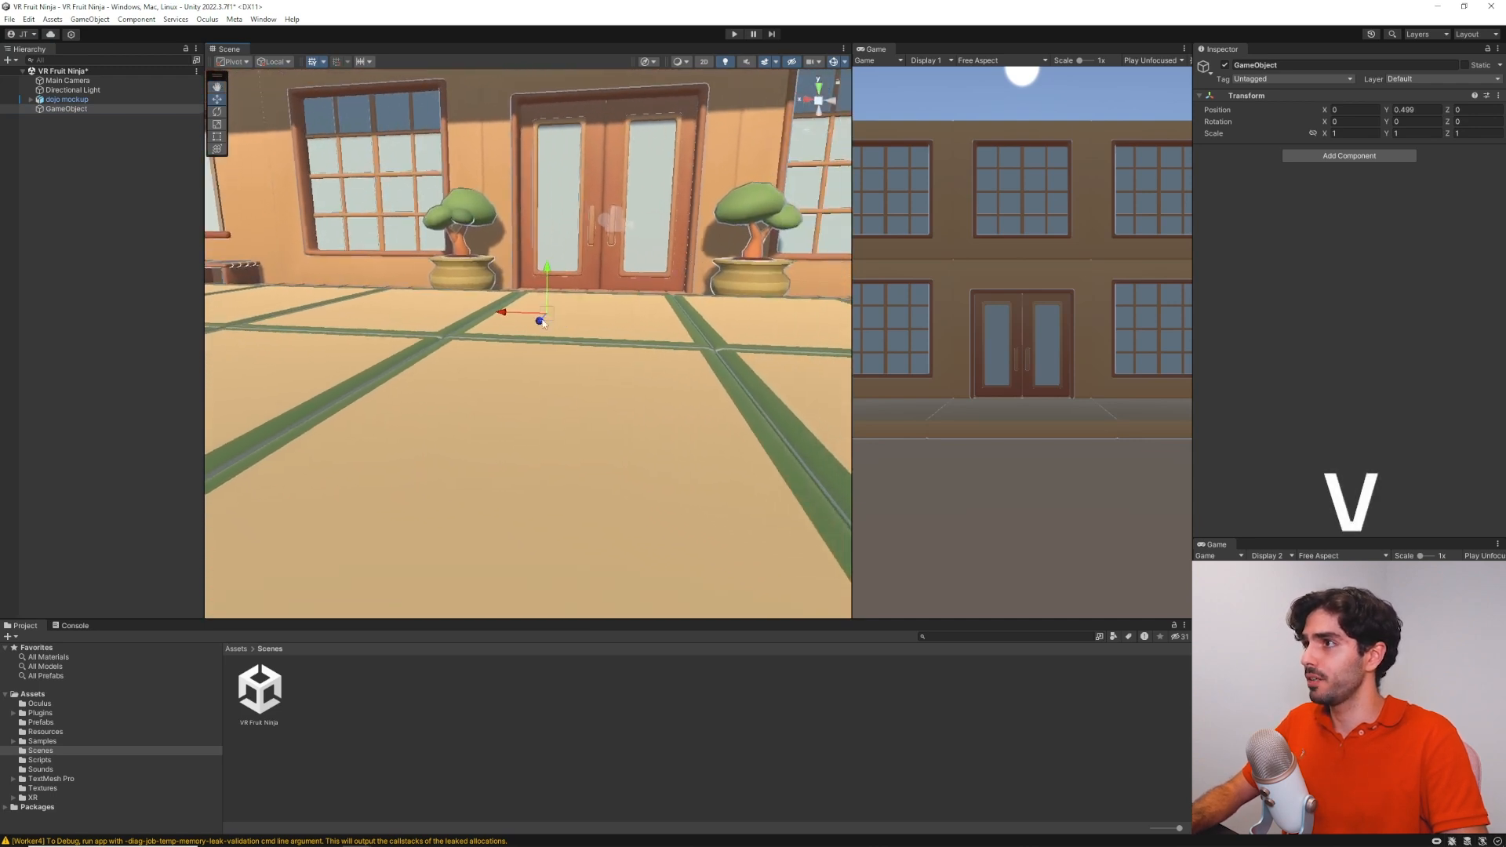
right_click_drag(528, 413, 580, 369)
Set the empty object's position to X 0, Y 0.3 and Z 0
left_click(1355, 110)
type("0")
left_click(1471, 110)
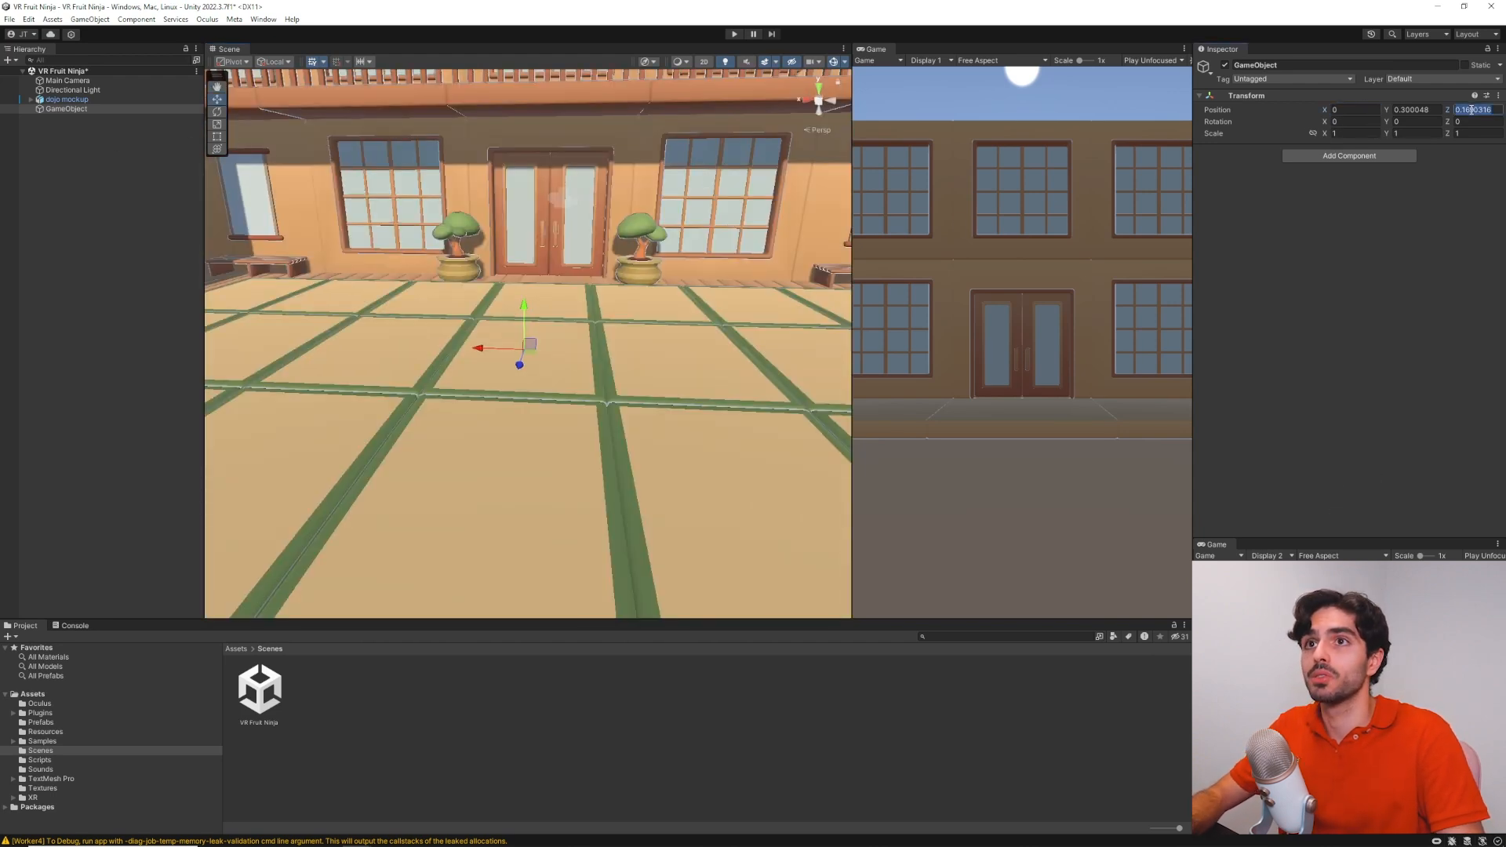
type("0")
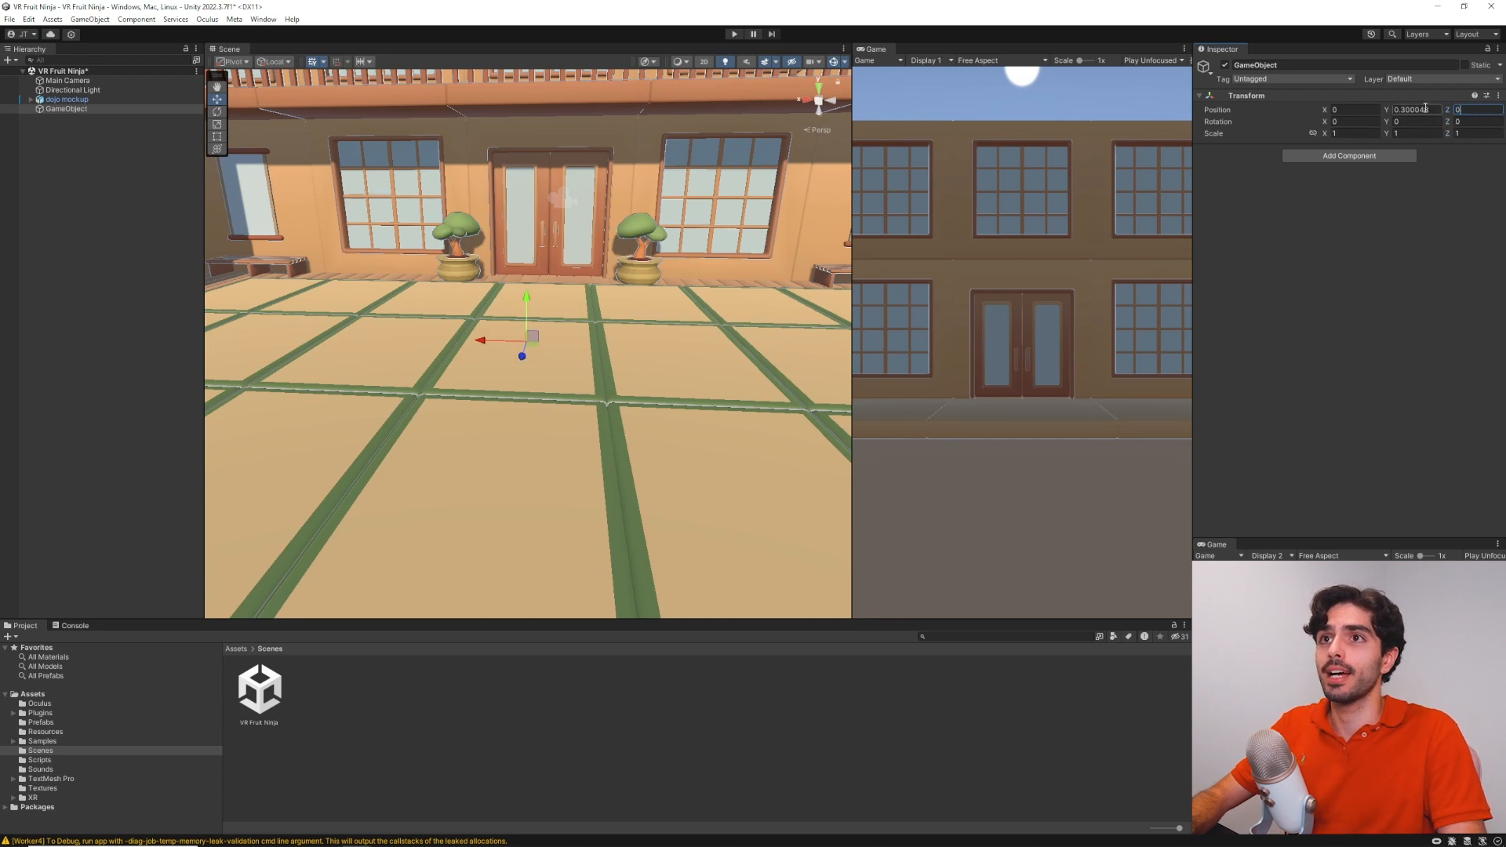
key("BackSpace")
mouse_move(640, 250)
right_mouse_down()
mouse_move(669, 252)
mouse_move(643, 259)
right_mouse_up()
Parent the dojo mockup to the empty object and set the empty object's Y position to 0
left_click_drag(83, 100, 100, 109)
right_click_drag(486, 215, 531, 207)
key("s")
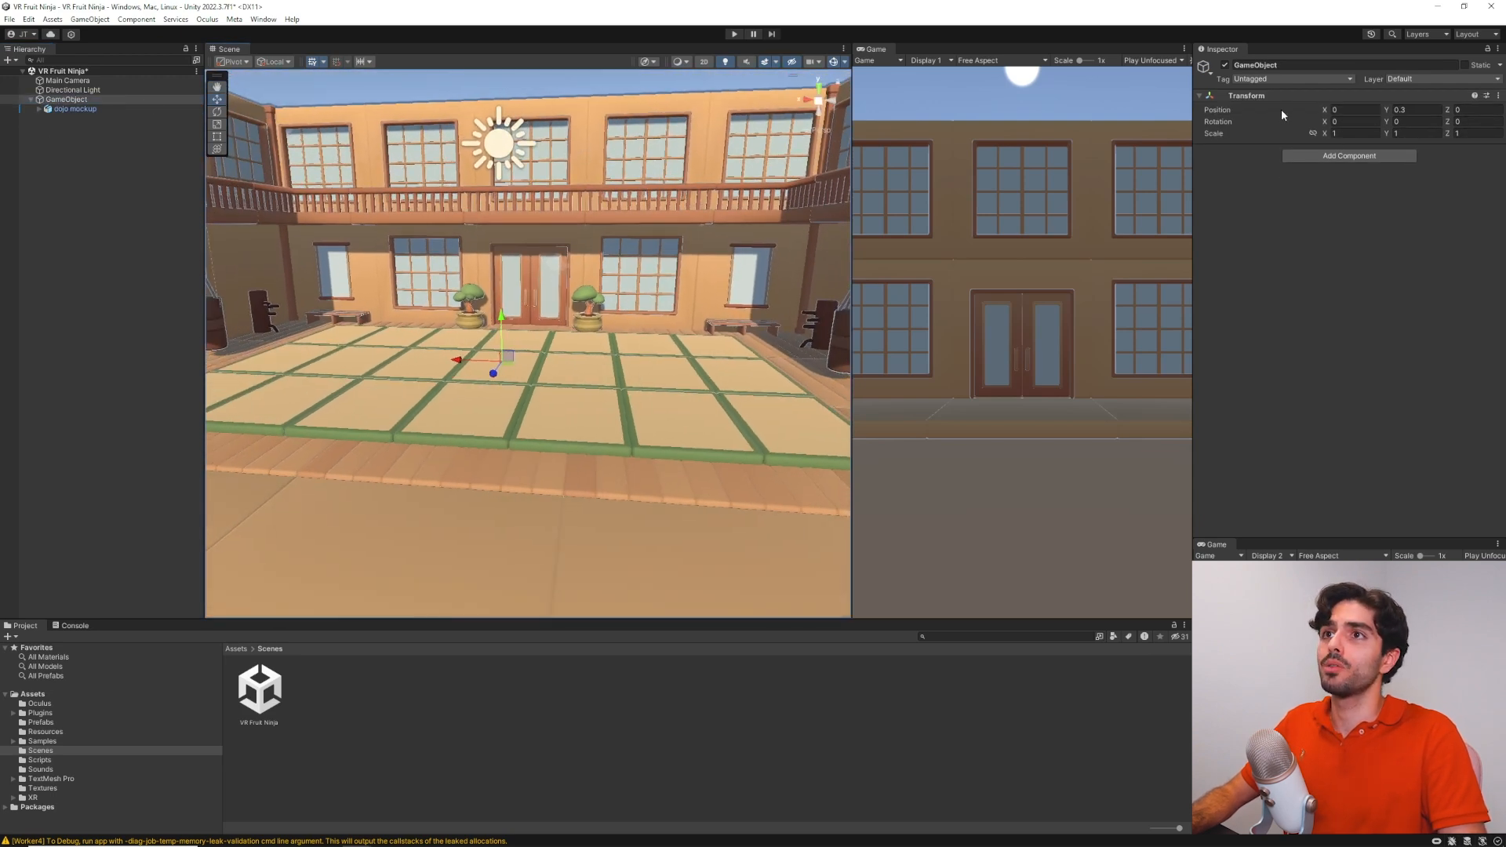
left_click(1379, 110)
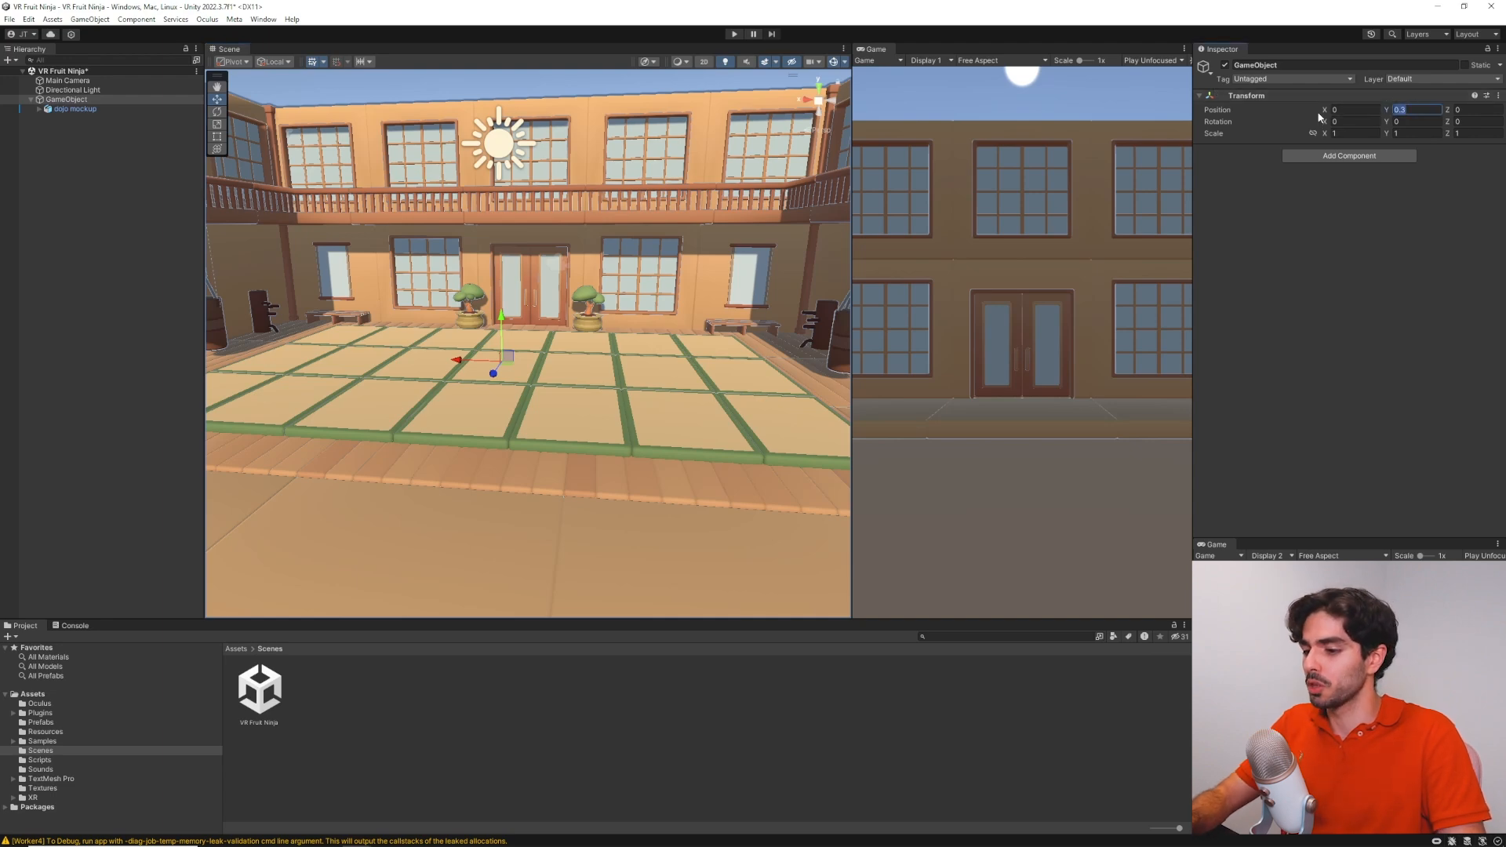
type("0")
Move the dojo mockup back out of the empty object and delete the empty object
mouse_move(608, 309)
right_mouse_down()
mouse_move(596, 370)
mouse_move(551, 316)
mouse_move(619, 357)
mouse_move(589, 306)
right_mouse_up()
key("w")
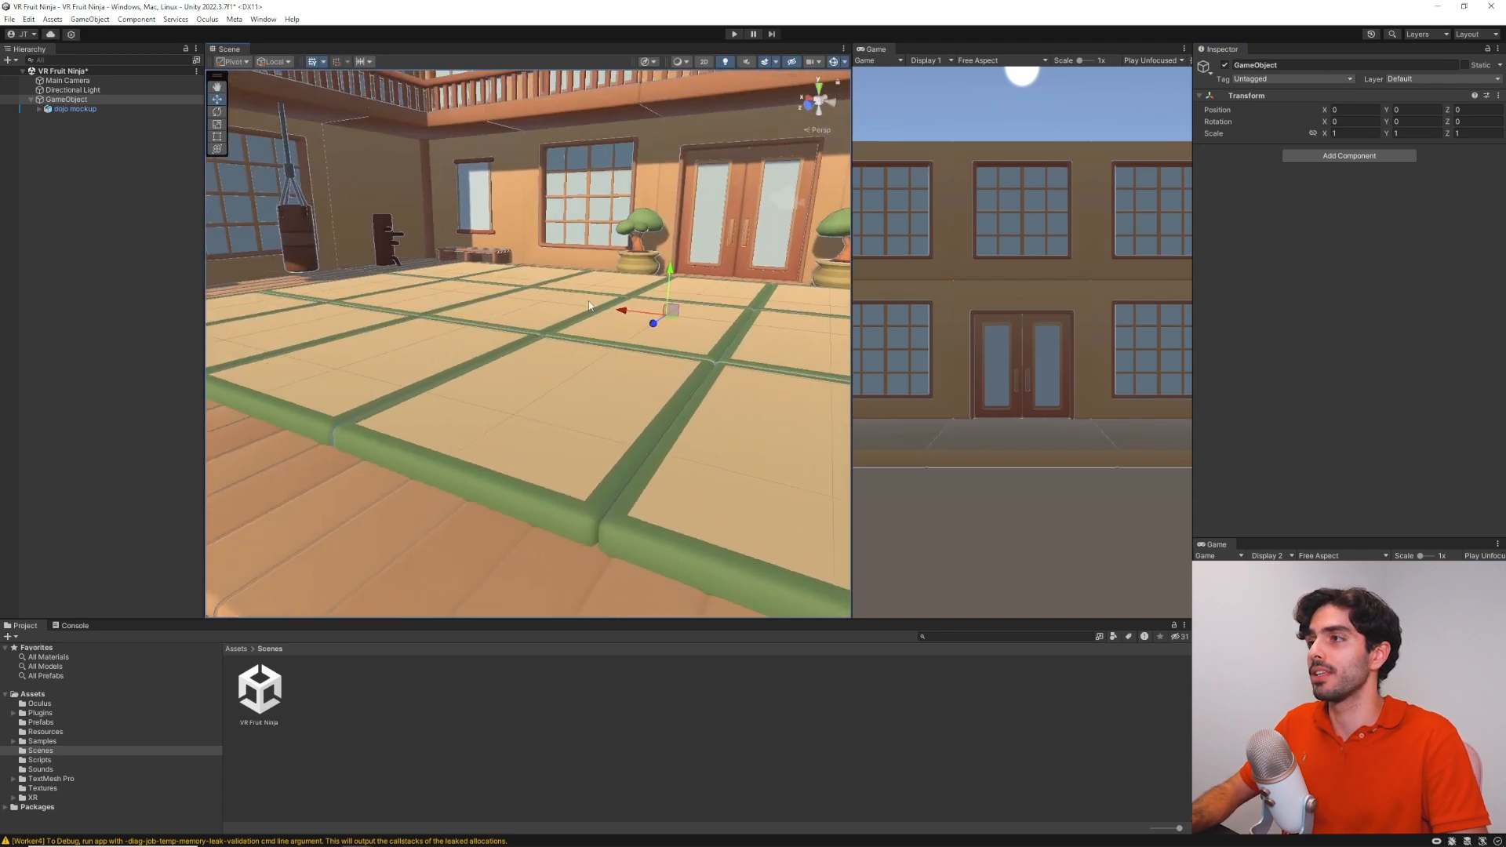
right_click_drag(694, 332, 760, 321)
key("s")
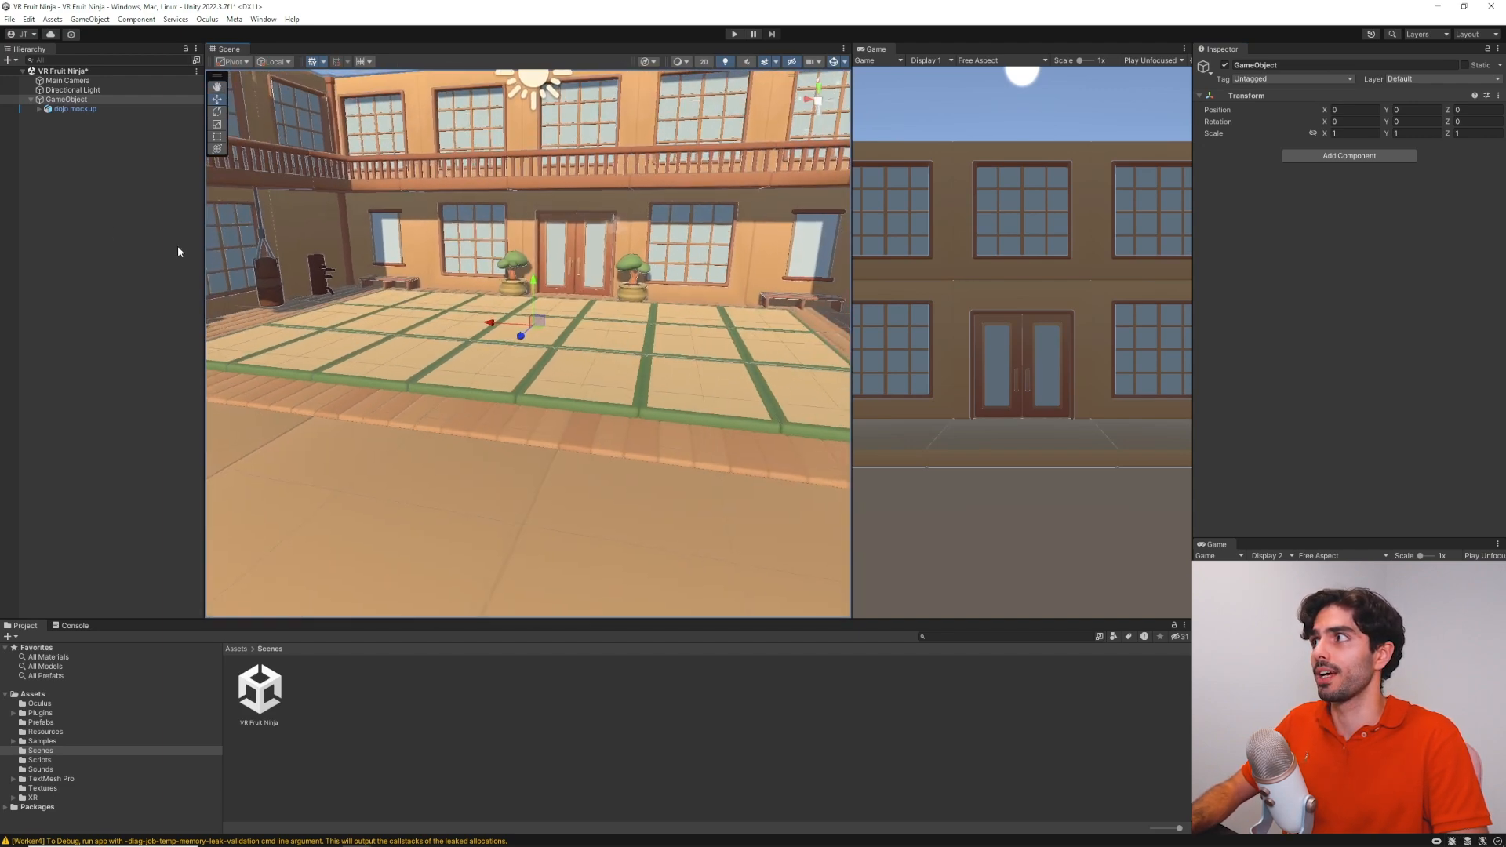
left_click_drag(71, 111, 69, 138)
left_click(72, 100)
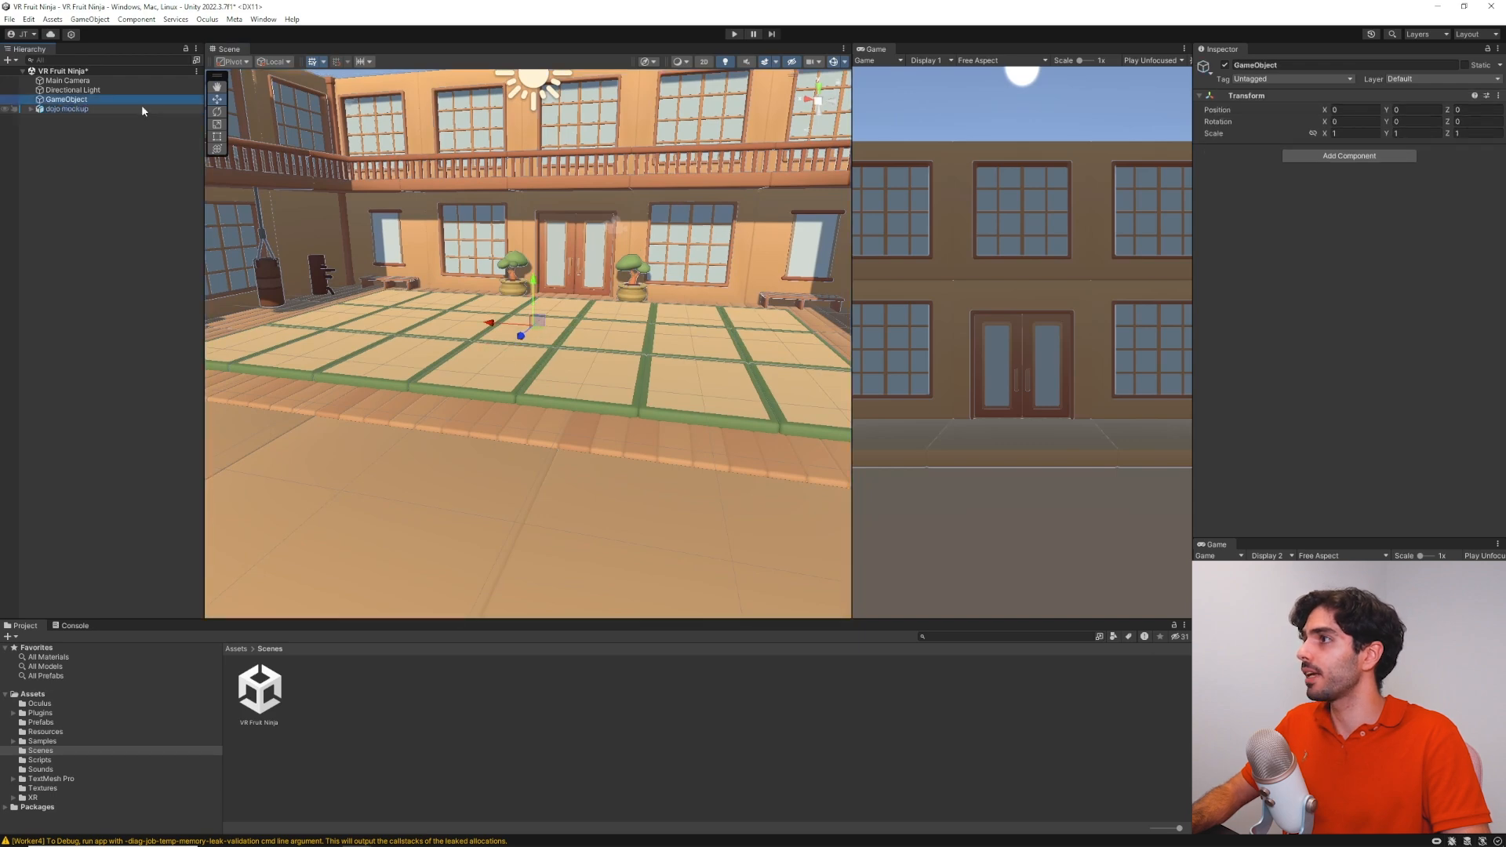
key("Delete")
Open the Environment section of the scene's Lighting settings
key("s")
right_click_drag(490, 227, 533, 175)
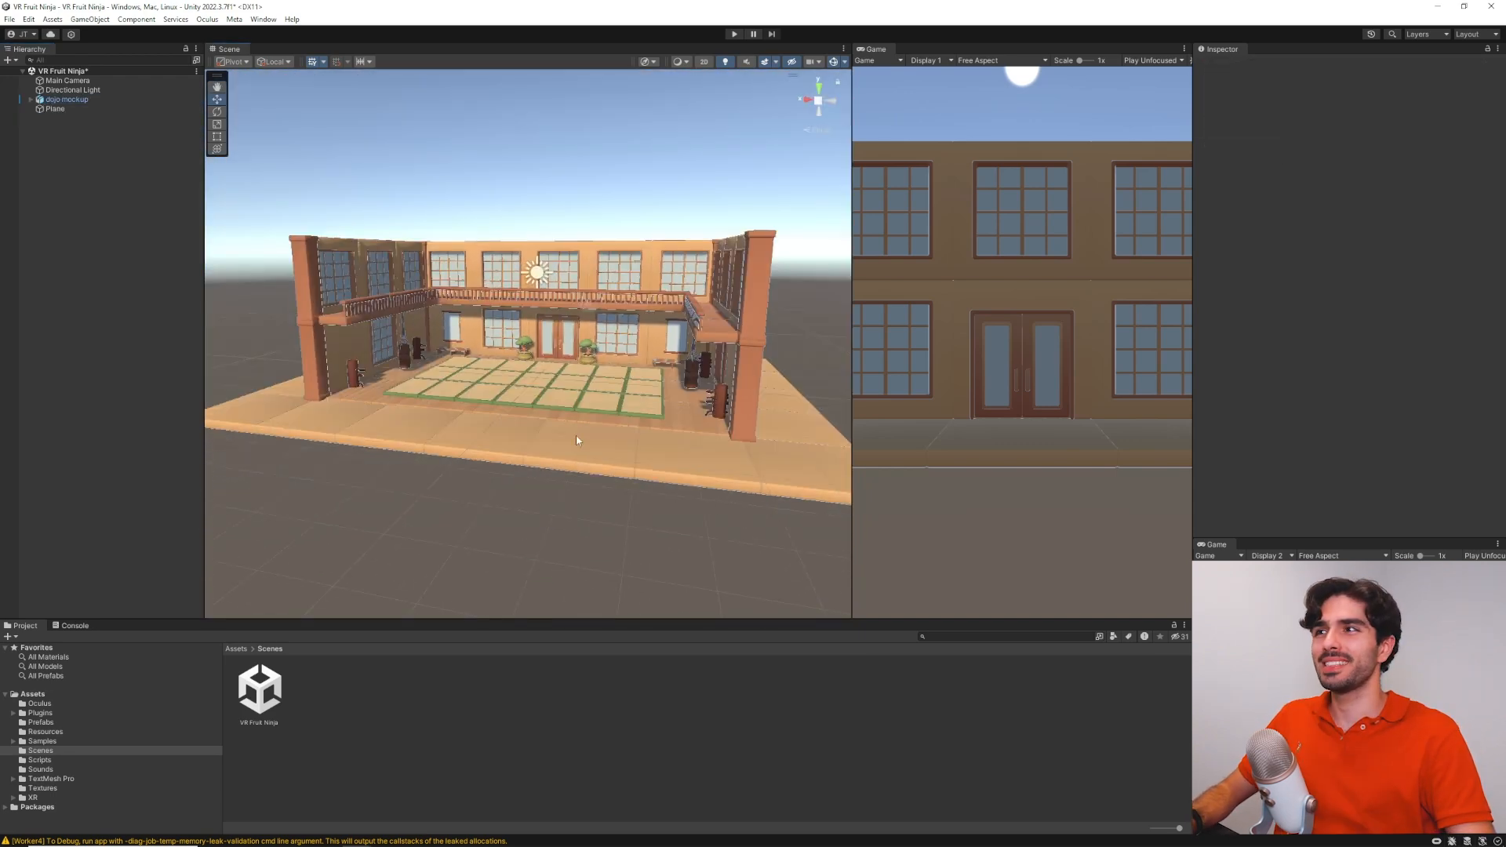
right_click_drag(369, 137, 342, 121)
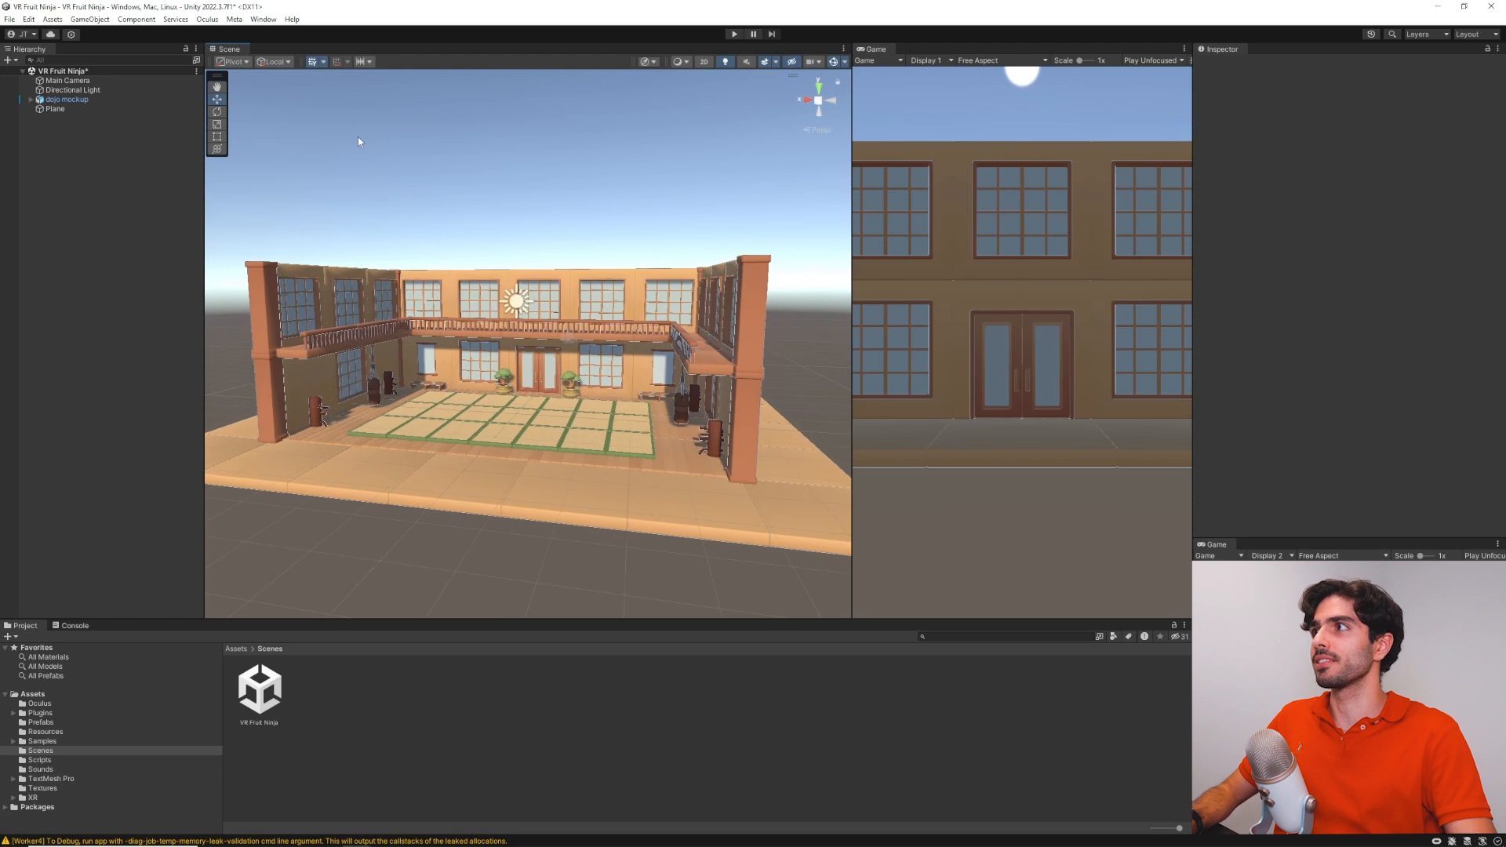
left_click(259, 21)
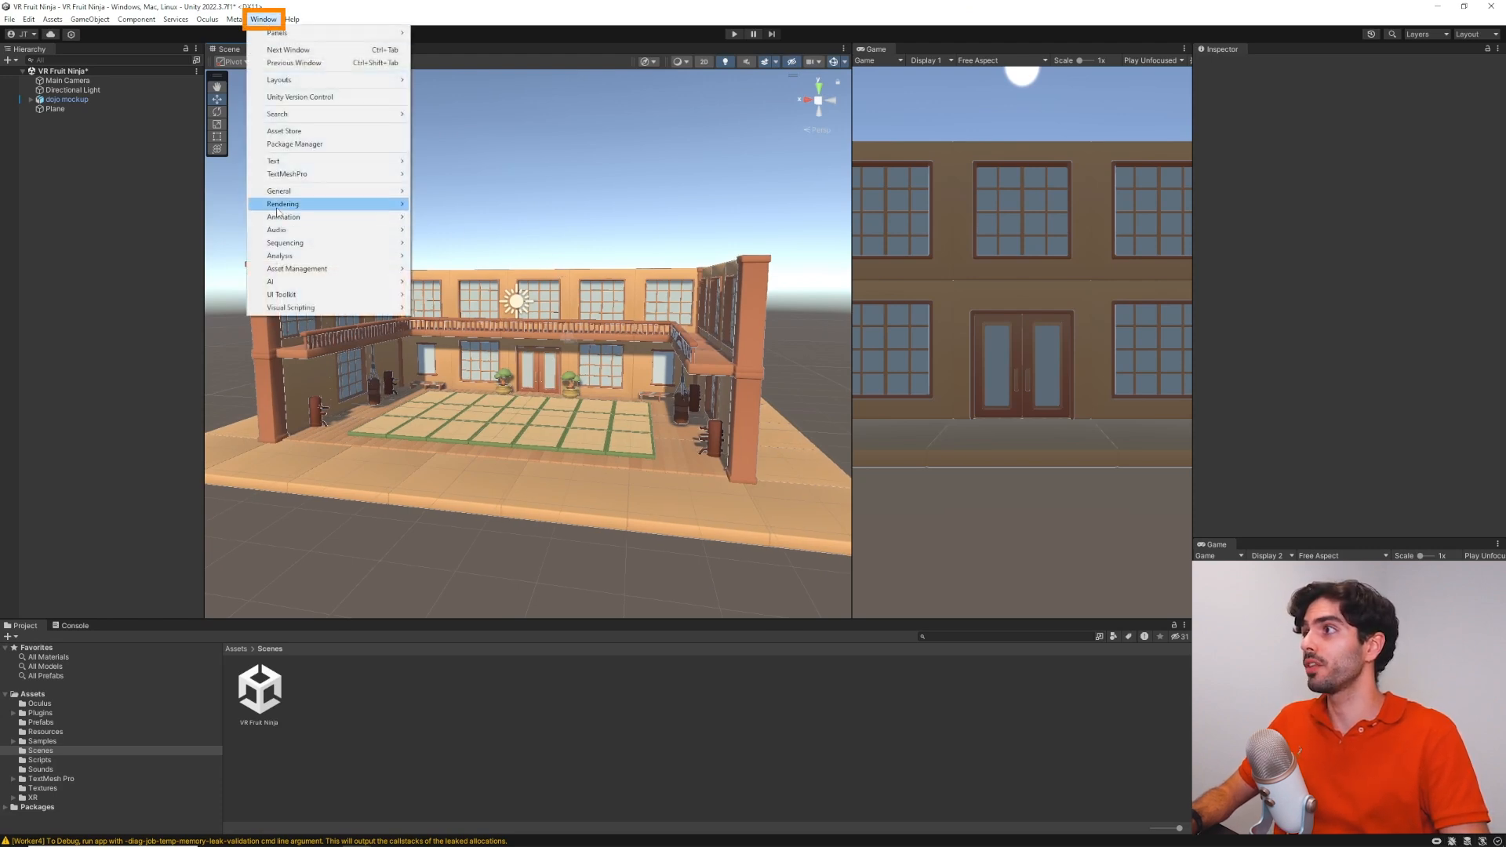
mouse_move(361, 204)
left_click(437, 207)
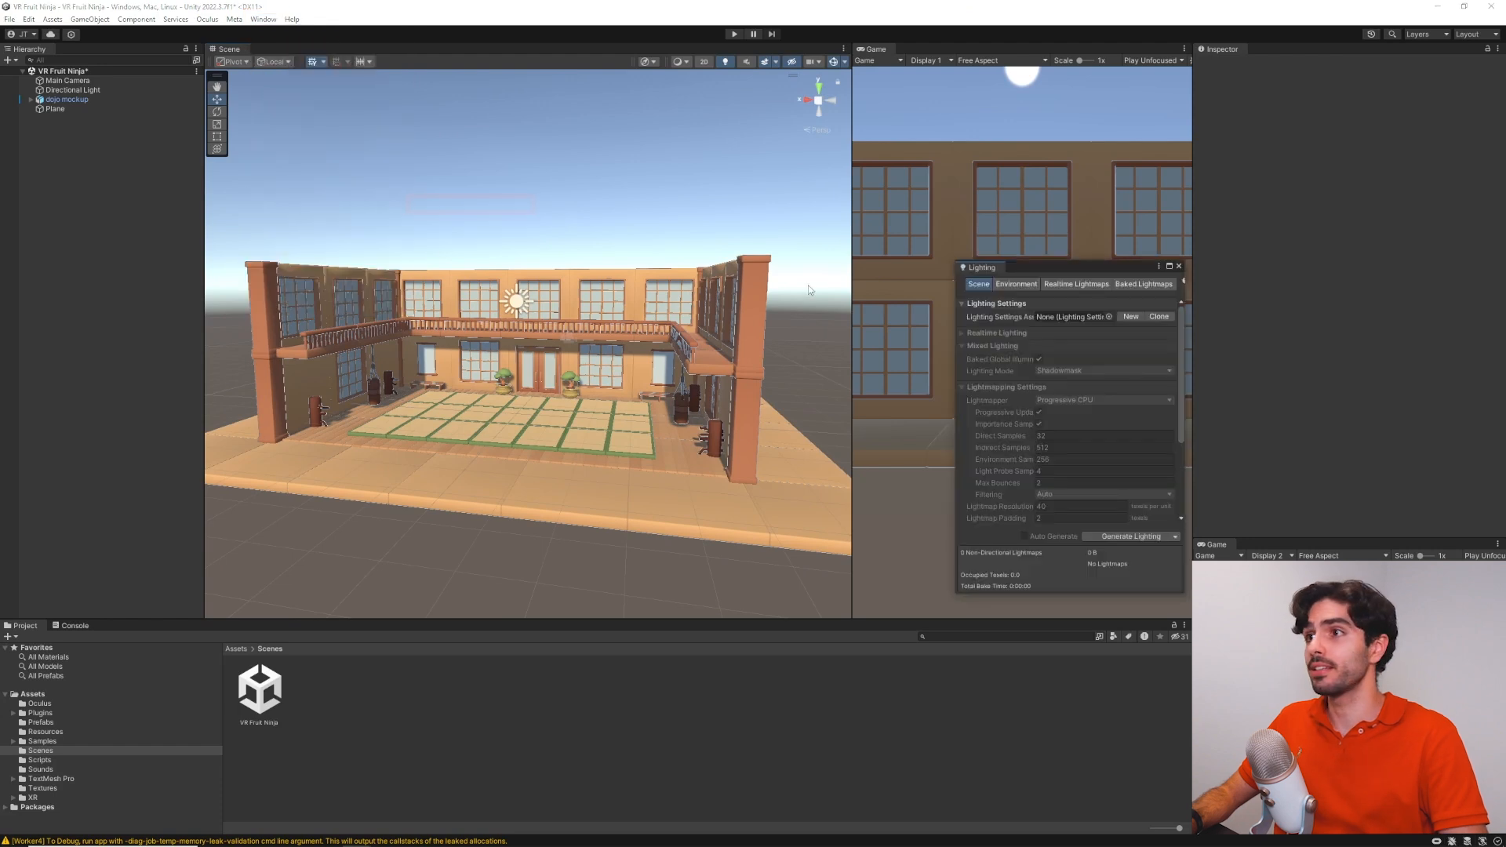
left_click_drag(998, 288, 948, 283)
left_click(949, 275)
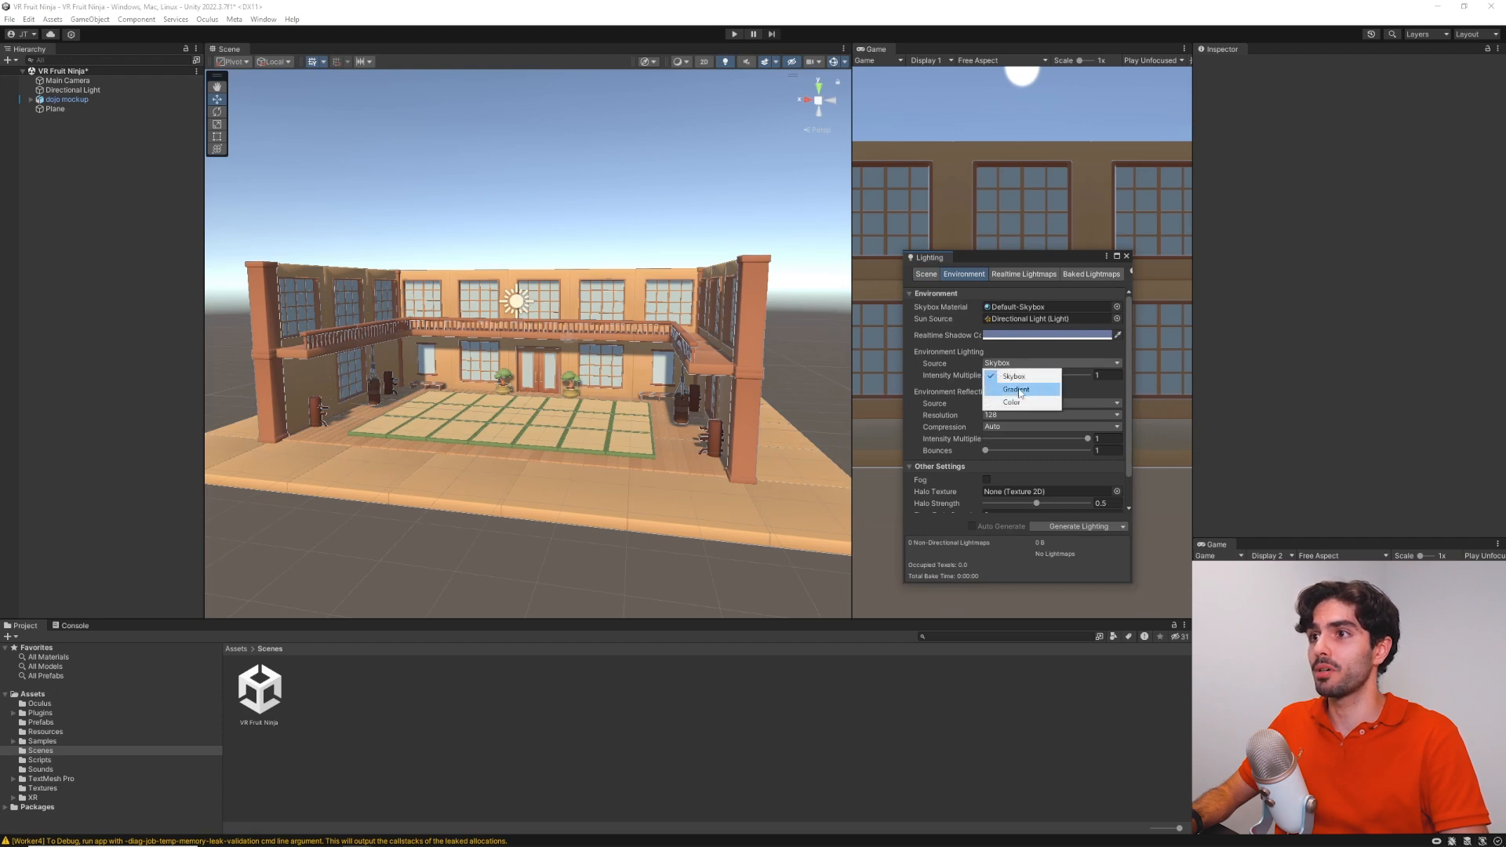
Set the environment lighting source to Color with a pale peach ambient color of about RGB 215, 181, 171, and close the Lighting settings
left_click(1033, 392)
left_click(1020, 375)
mouse_move(1044, 468)
left_mouse_down()
mouse_move(1050, 446)
mouse_move(1129, 459)
left_mouse_up()
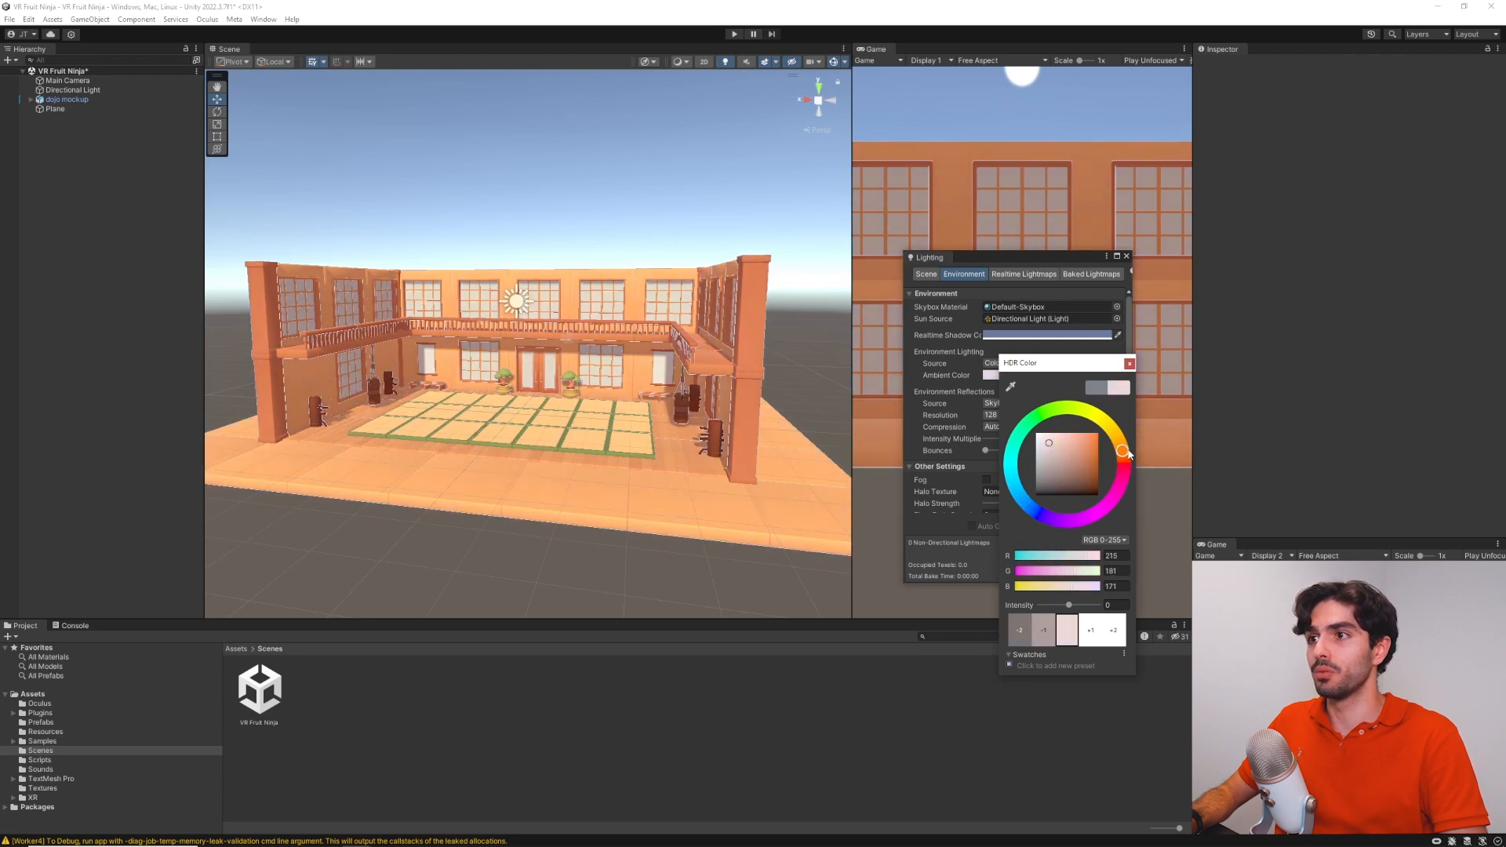
key("w")
mouse_move(513, 330)
right_mouse_down()
mouse_move(549, 336)
mouse_move(519, 328)
right_mouse_up()
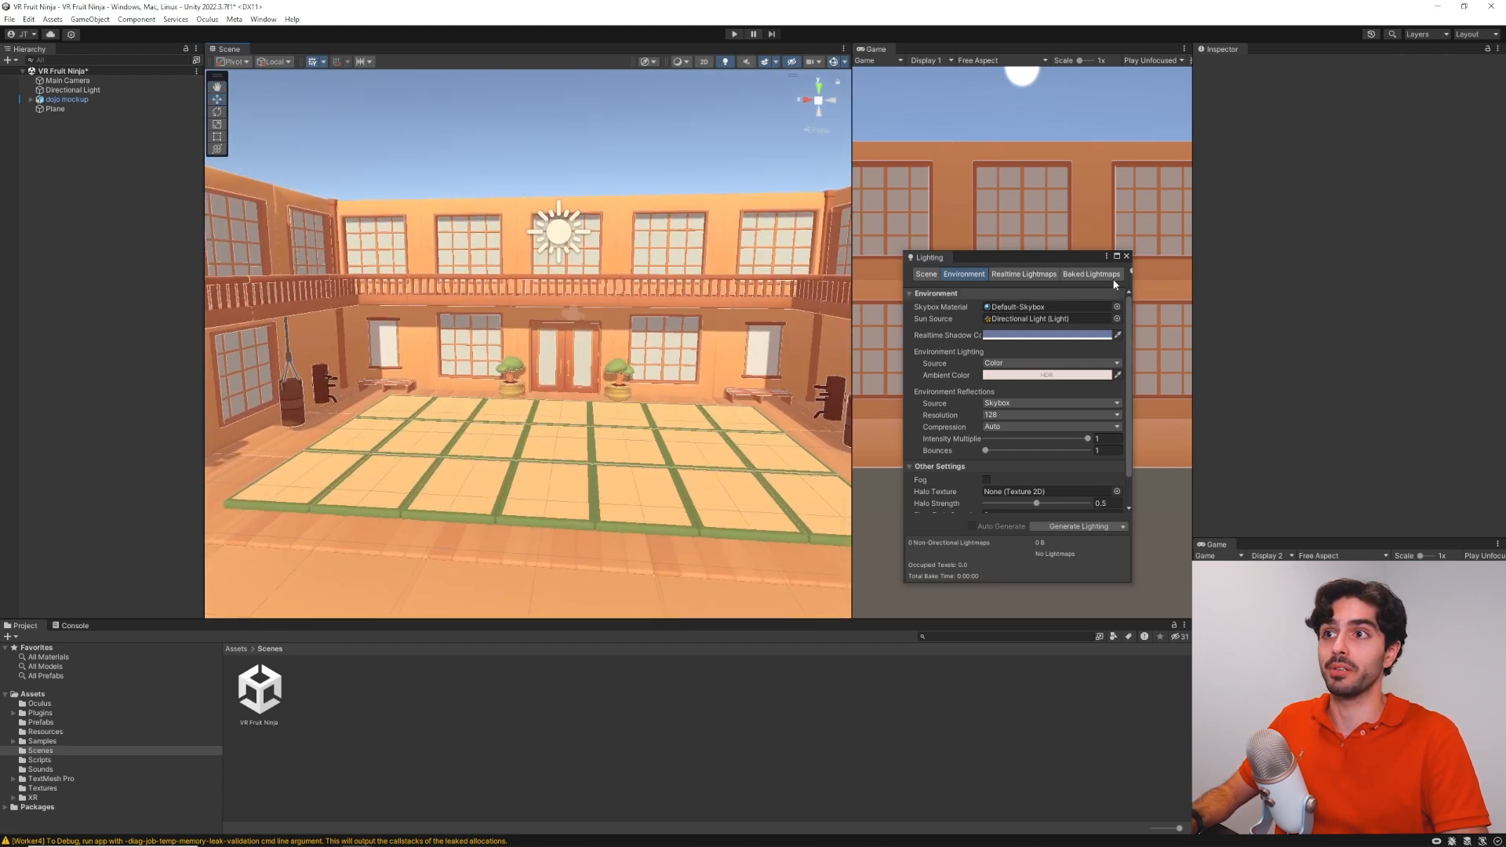
left_click(1127, 258)
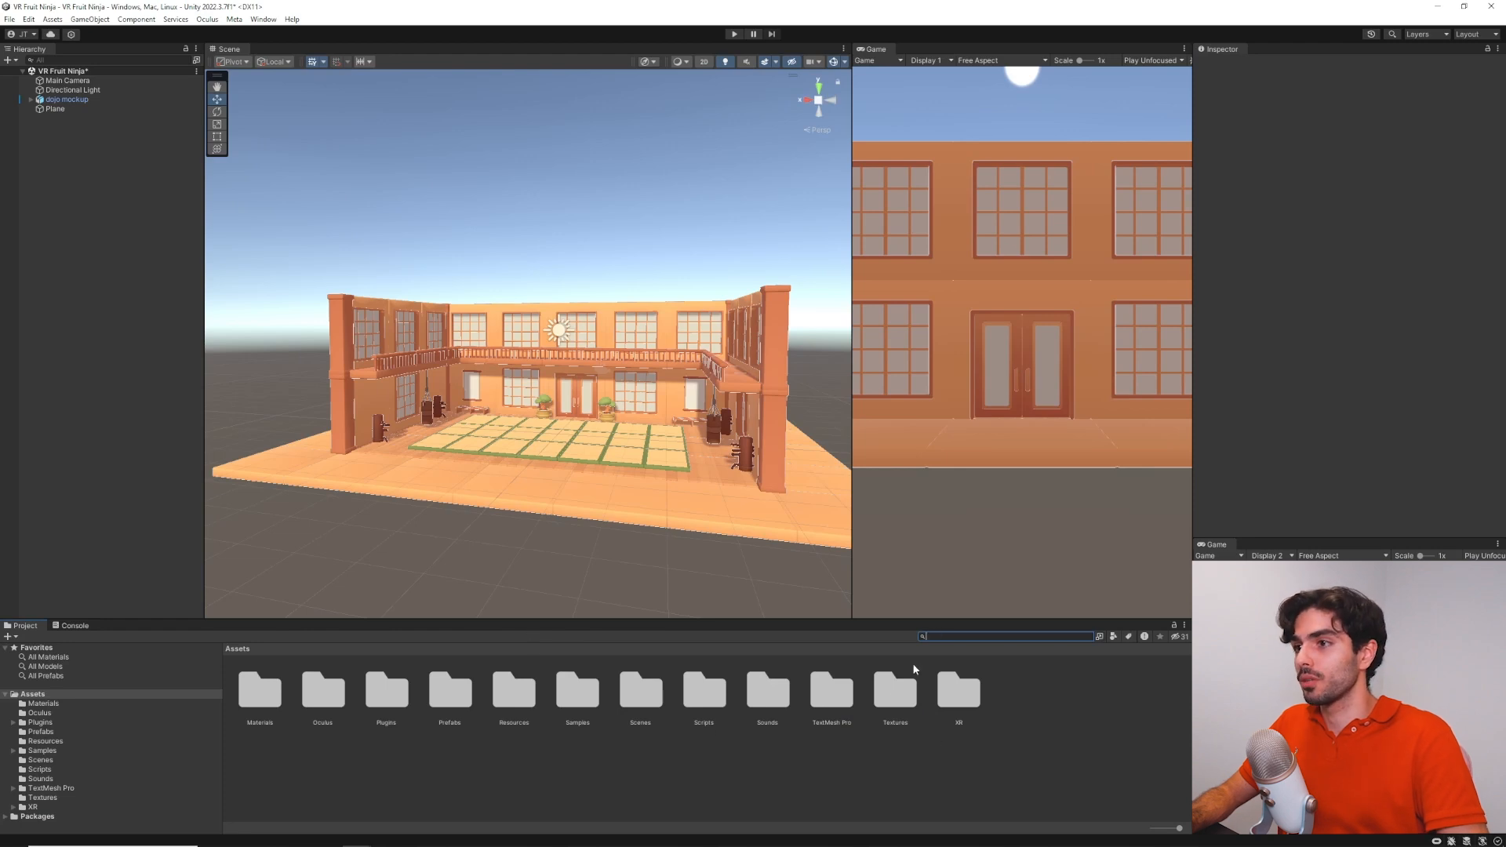
Search the project for "ovr rig full synthe" and add the InteractionRigOVR-FullSynthetic prefab to the scene hierarchy
type("ovr rig")
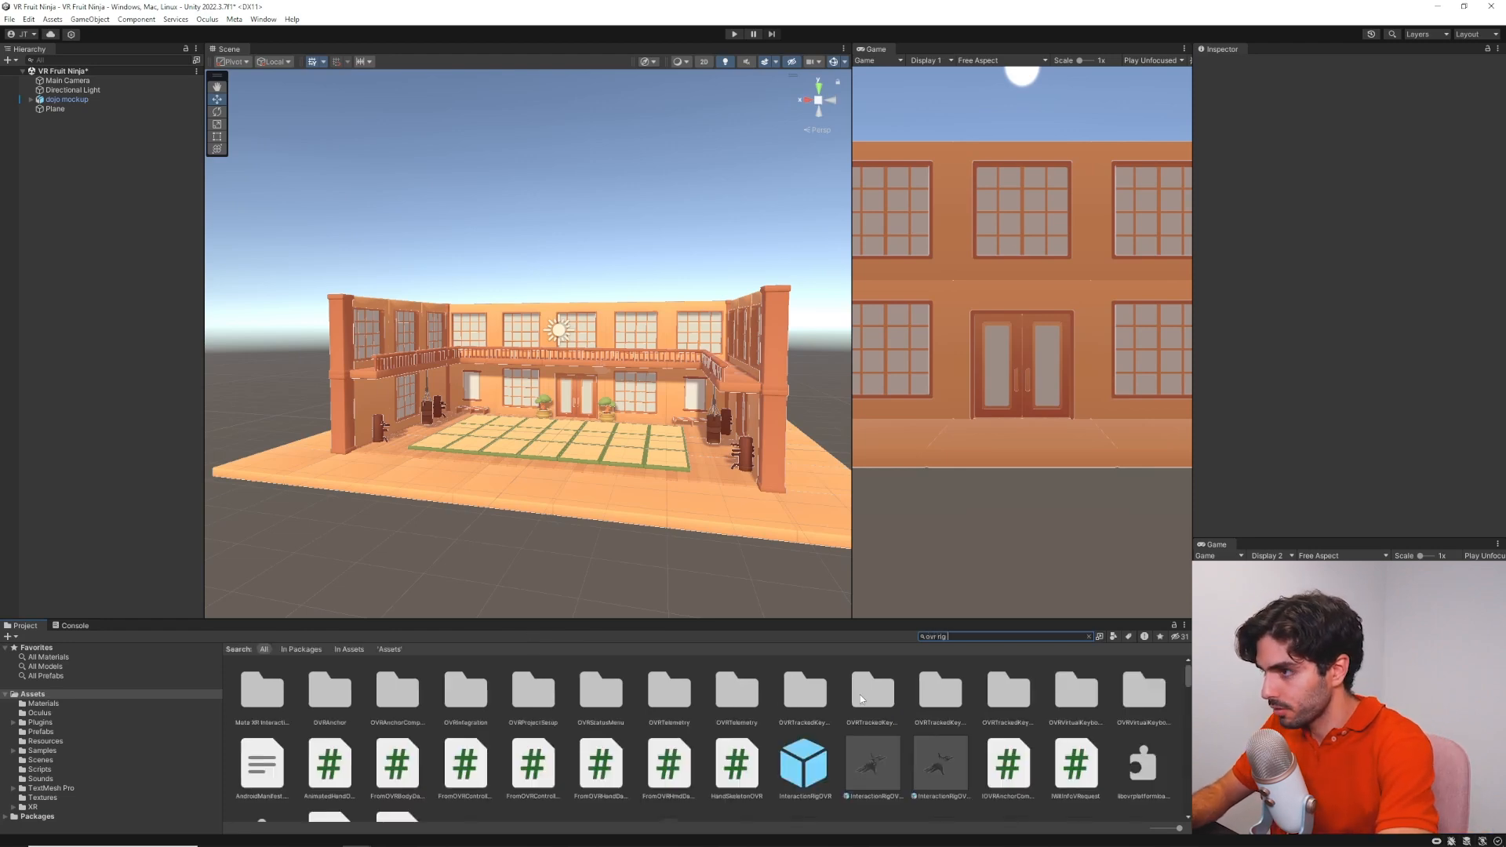
type(" full synthe")
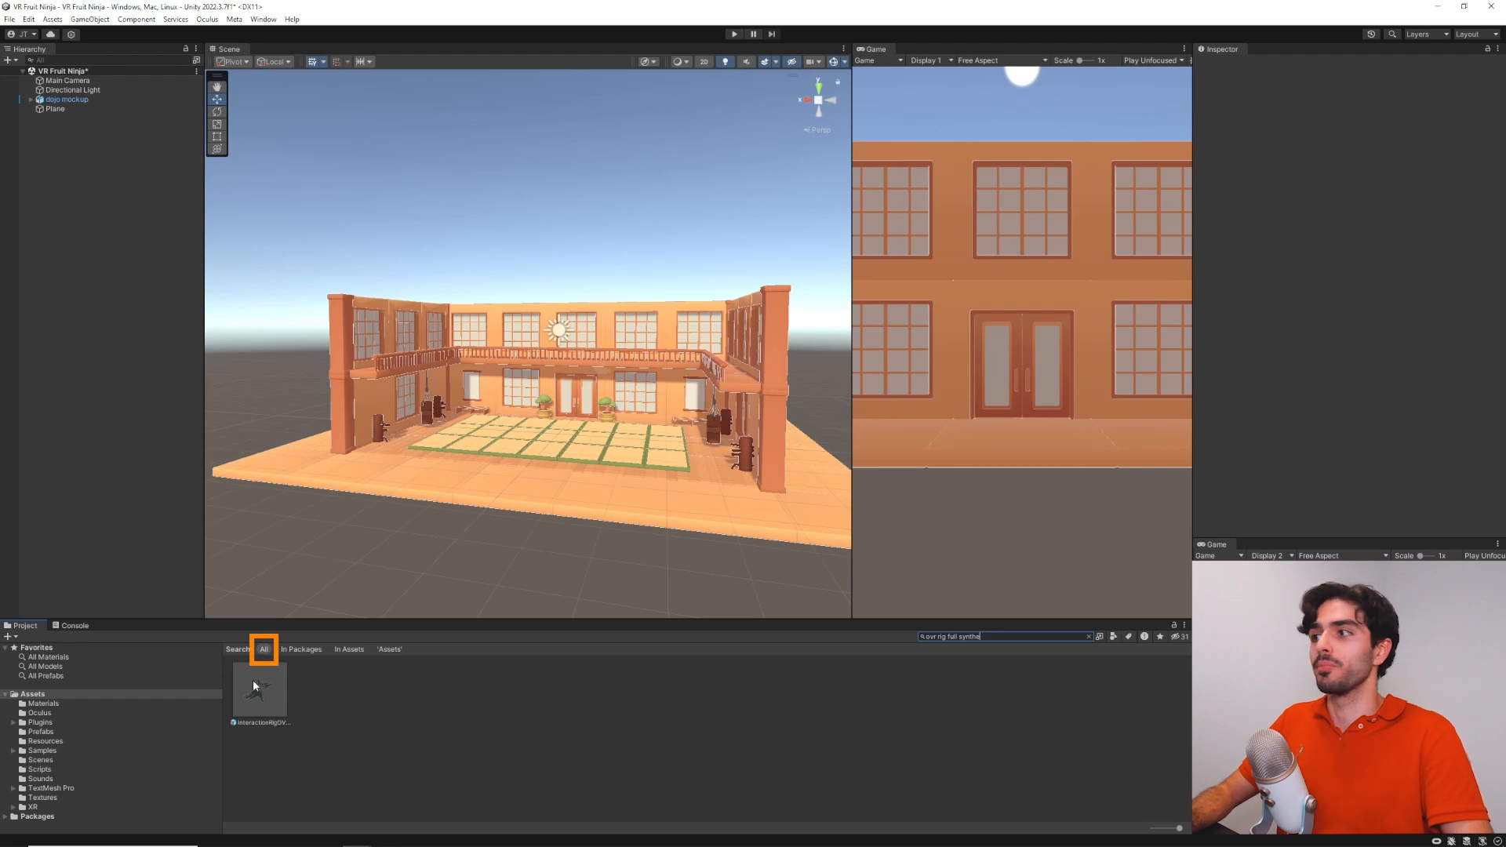
left_click_drag(251, 690, 117, 290)
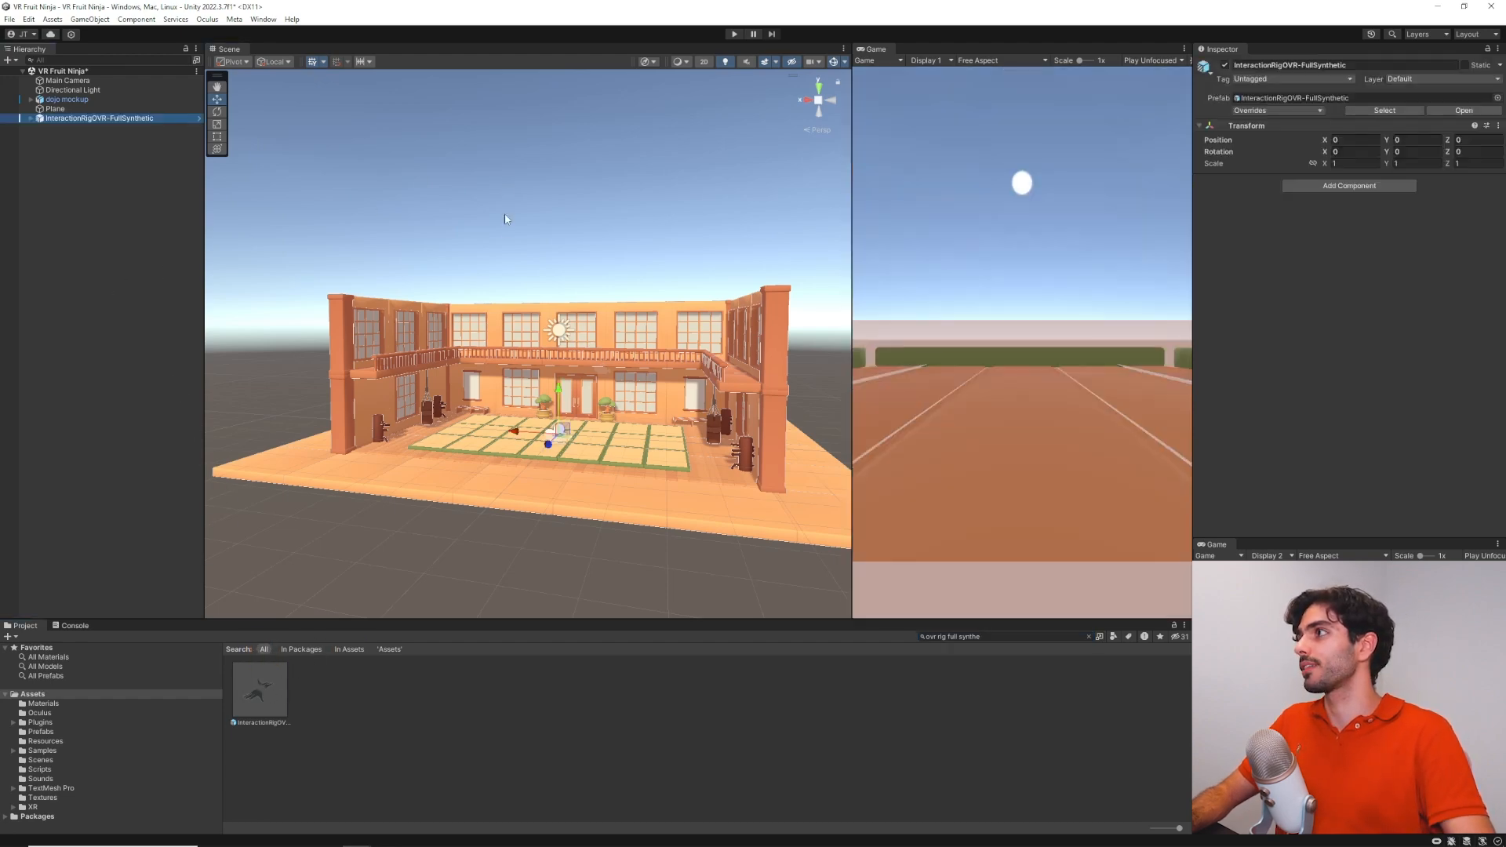
Search the project for "skybox" and apply the blue skybox01 material as the scene's sky
right_click_drag(514, 325, 518, 360)
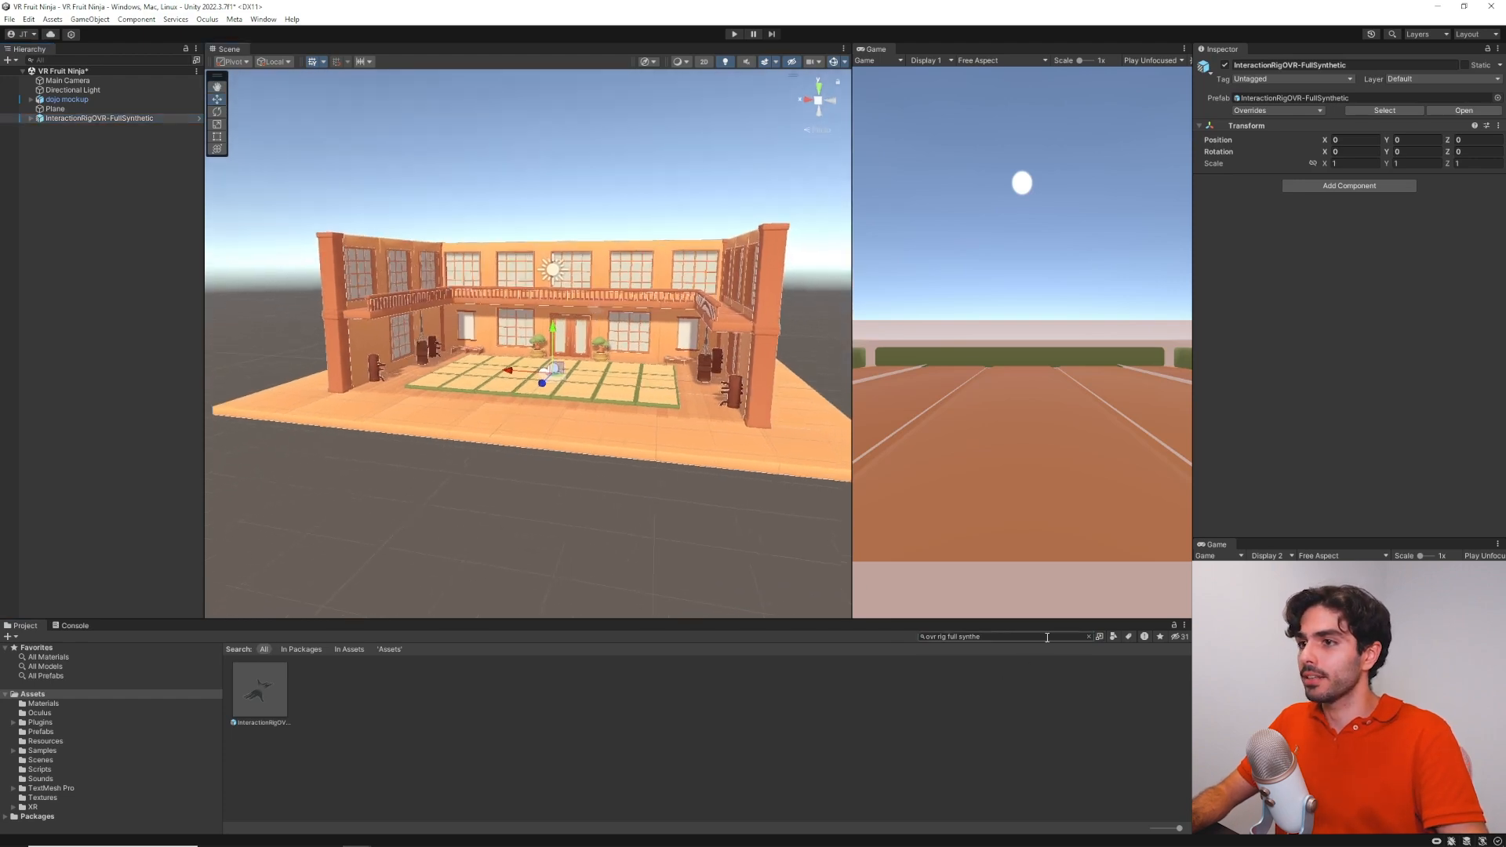
left_click(1089, 637)
type("skybox")
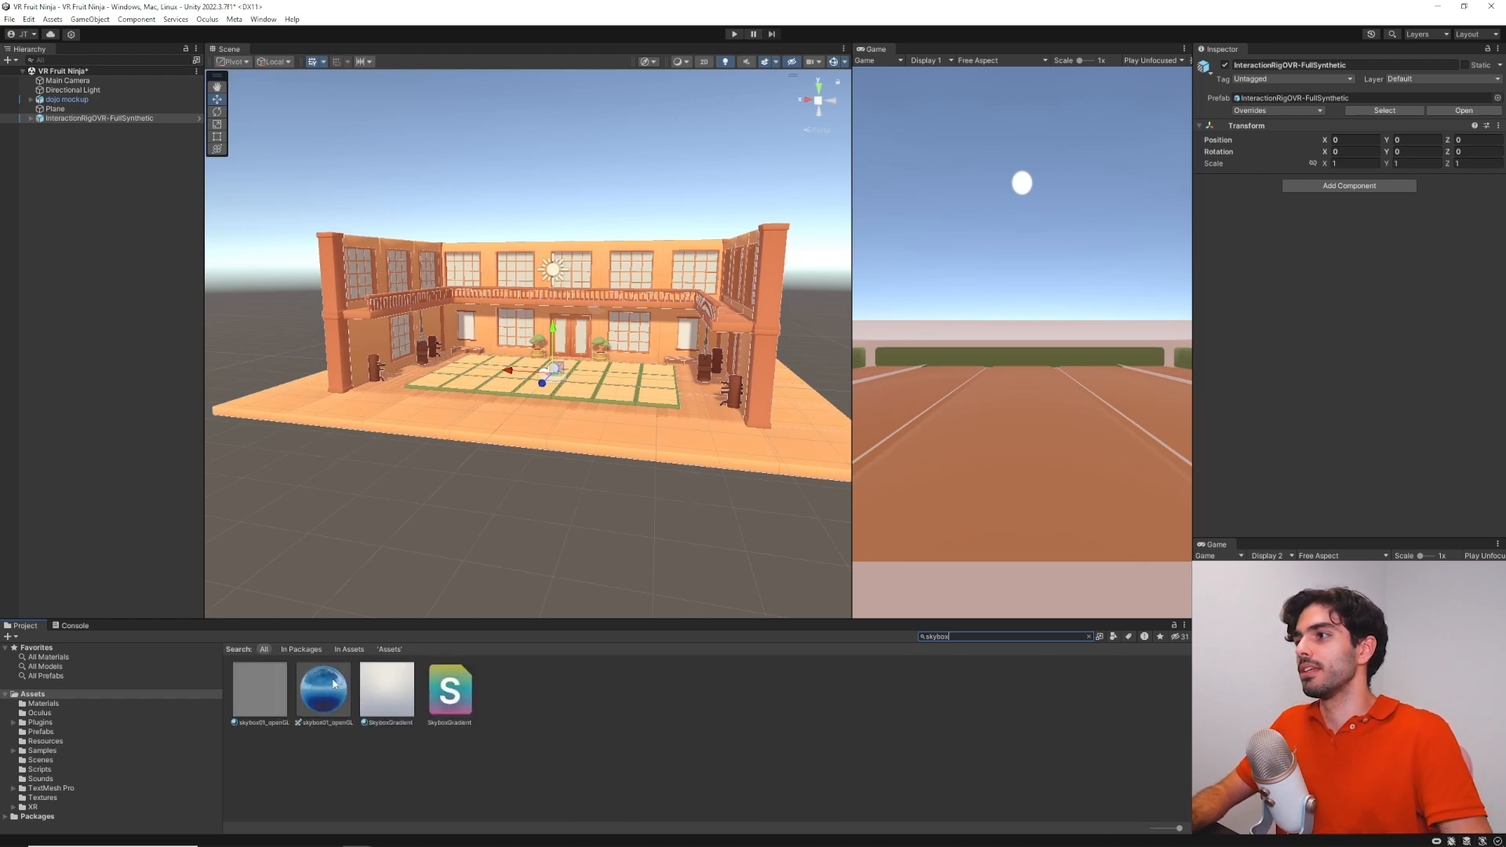
left_click_drag(336, 702, 280, 253)
mouse_move(543, 301)
right_mouse_down()
mouse_move(581, 252)
mouse_move(545, 279)
mouse_move(601, 247)
mouse_move(530, 305)
right_mouse_up()
key("w")
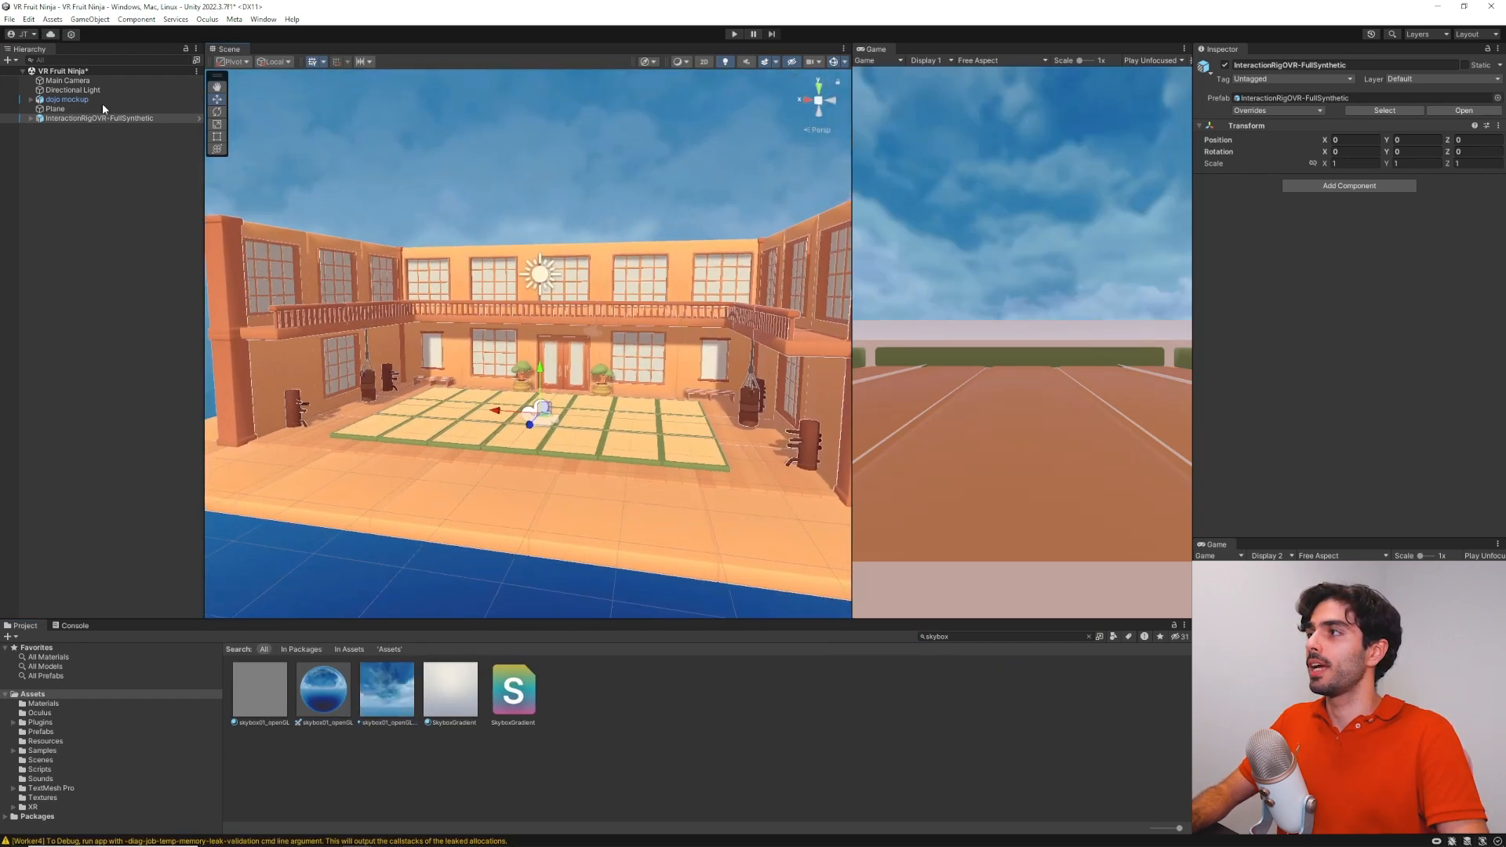
Delete the Main Camera and move InteractionRigOVR-FullSynthetic directly below the Directional Light in the hierarchy
left_click(57, 81)
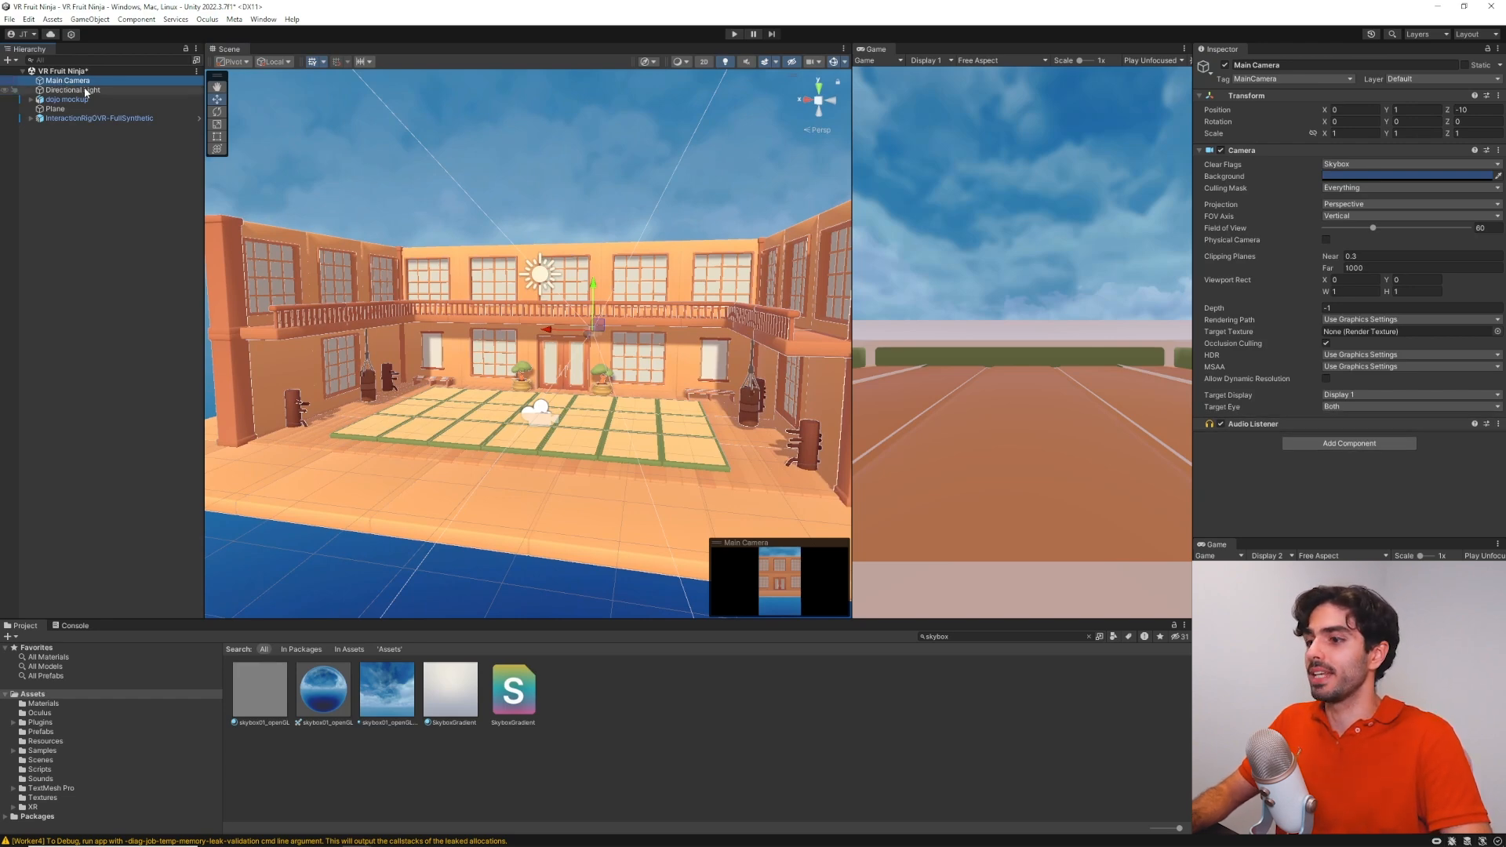
key("Delete")
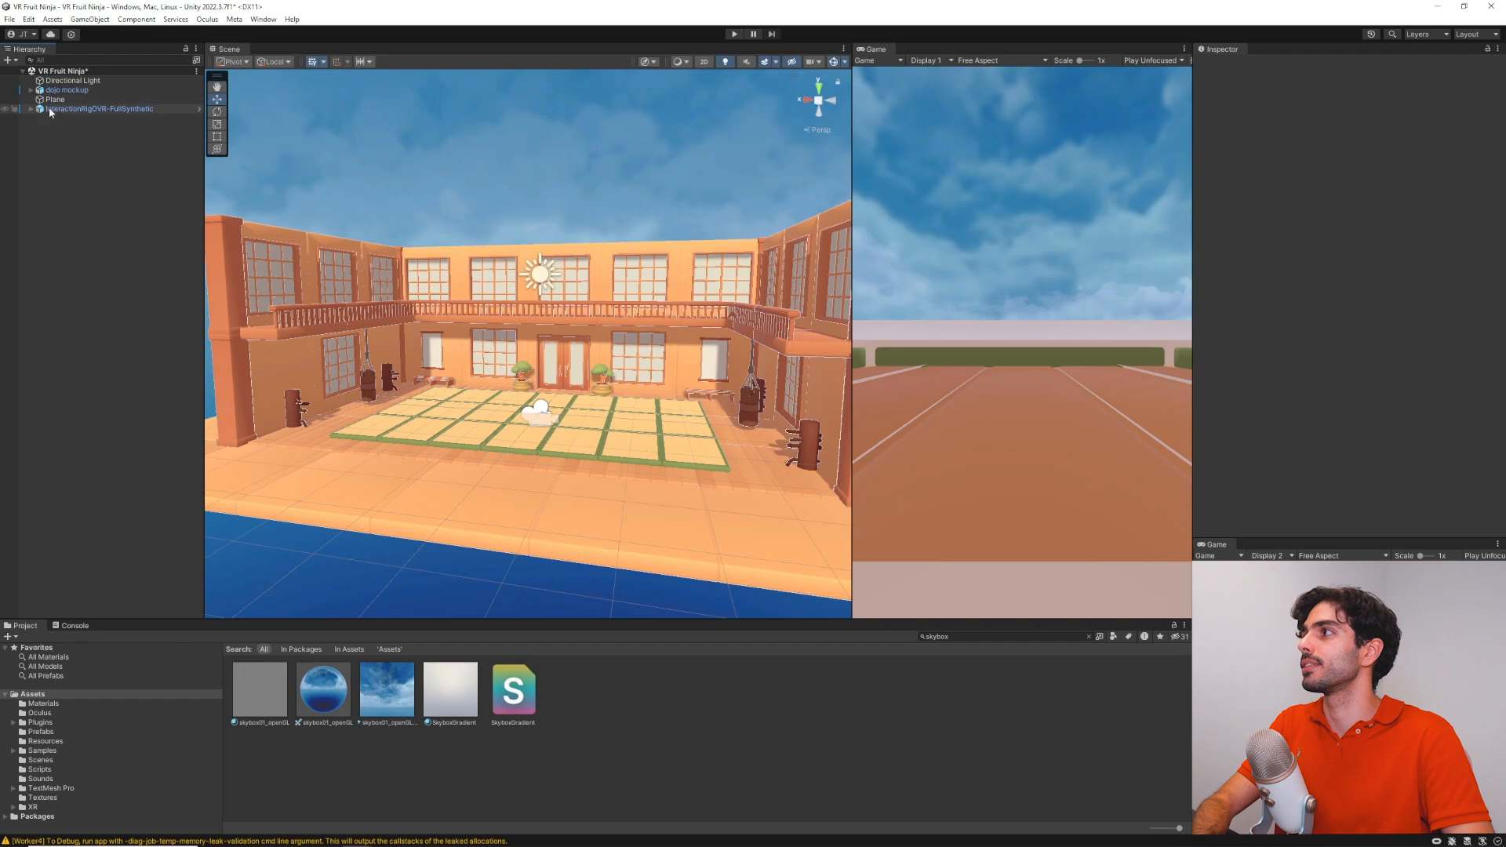
mouse_move(67, 109)
left_mouse_down()
mouse_move(86, 111)
mouse_move(78, 85)
left_mouse_up()
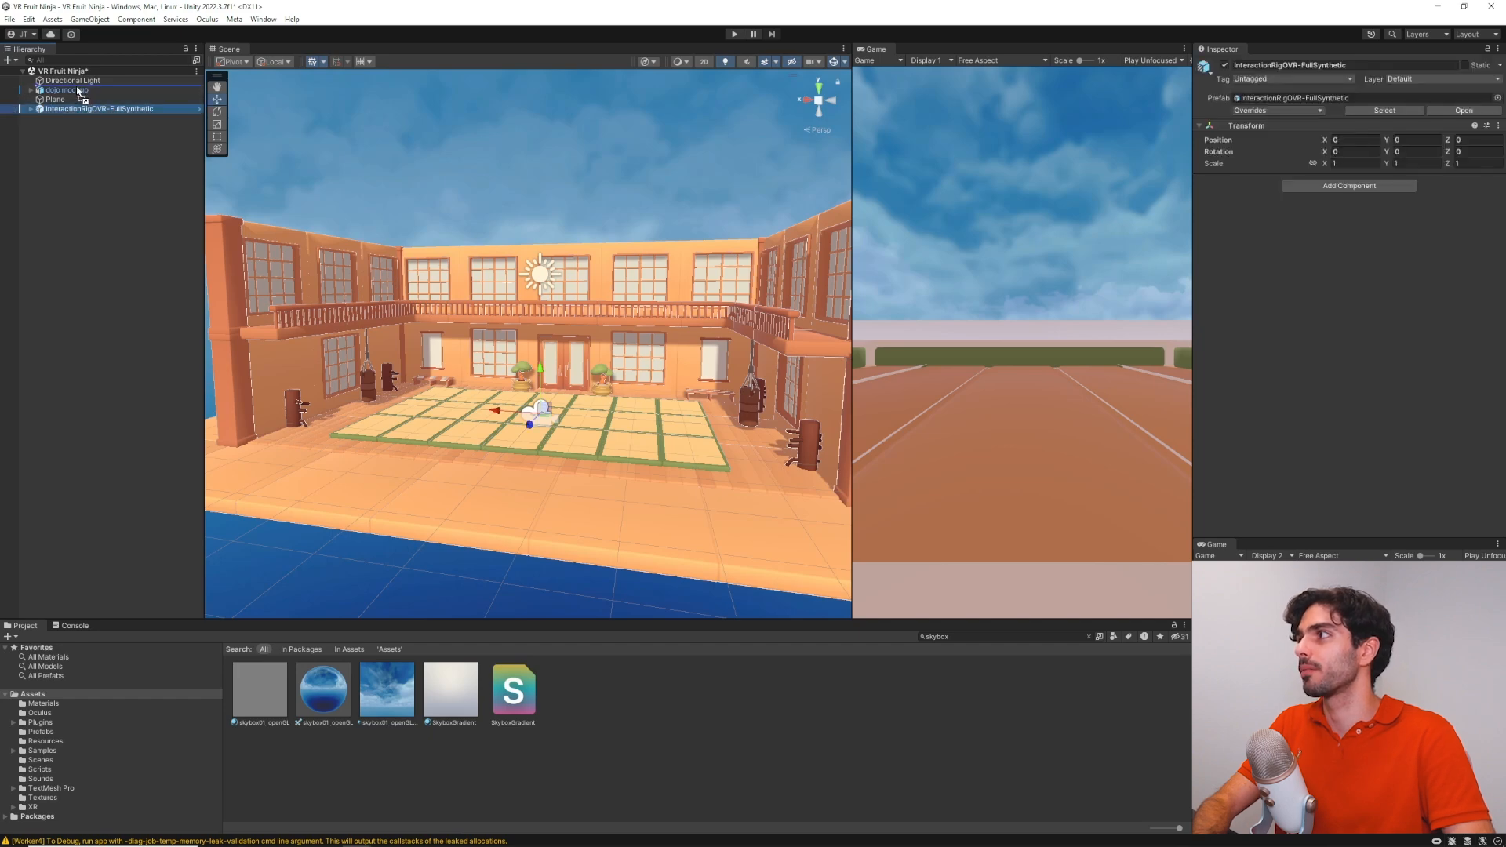
Set the interaction rig's Y rotation to 180 and run the scene in Play mode
middle_click_drag(314, 178, 323, 191)
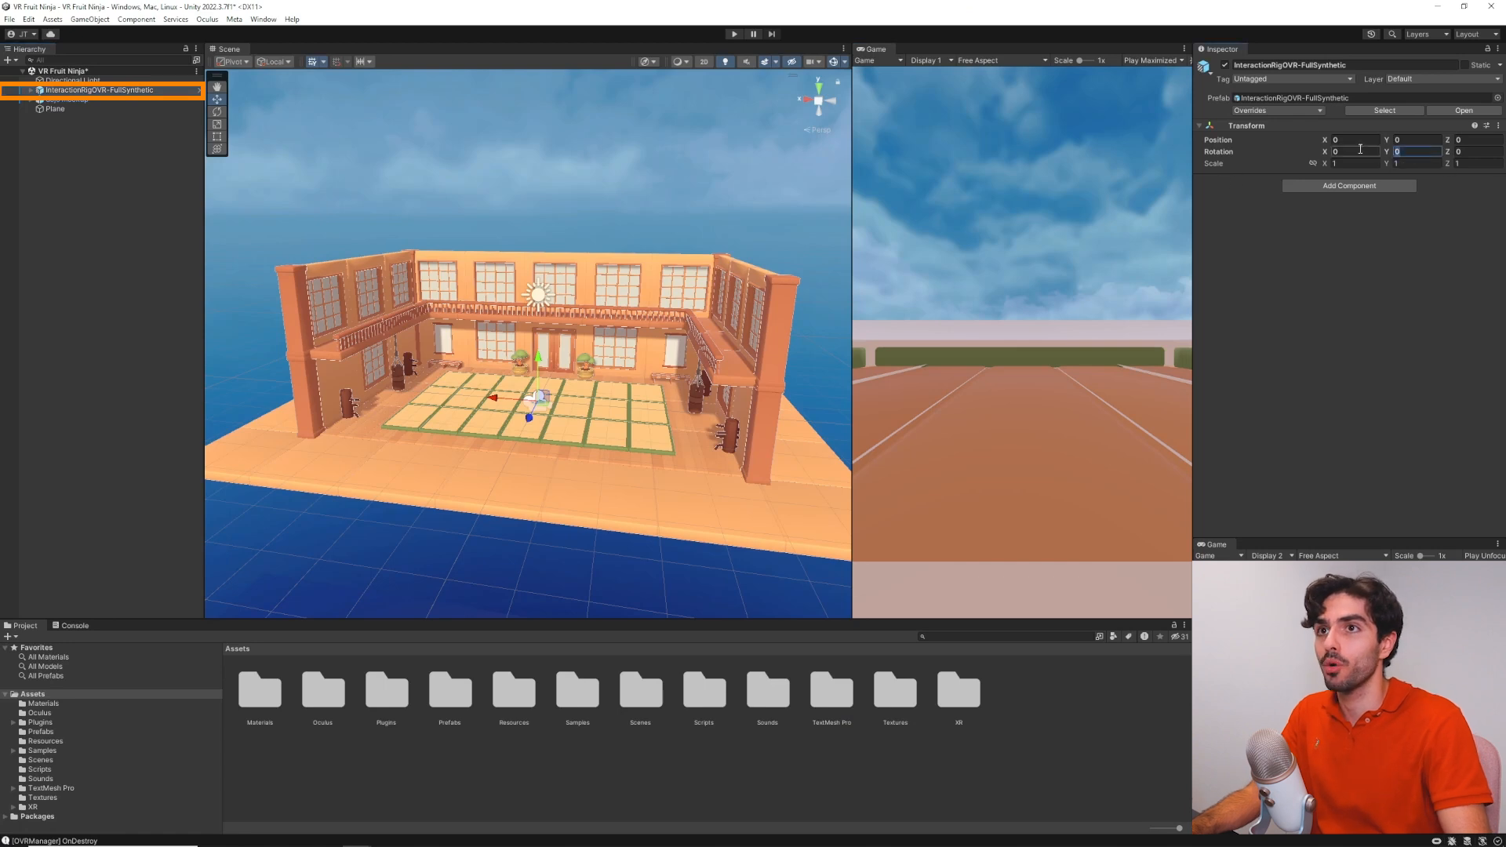
type("180")
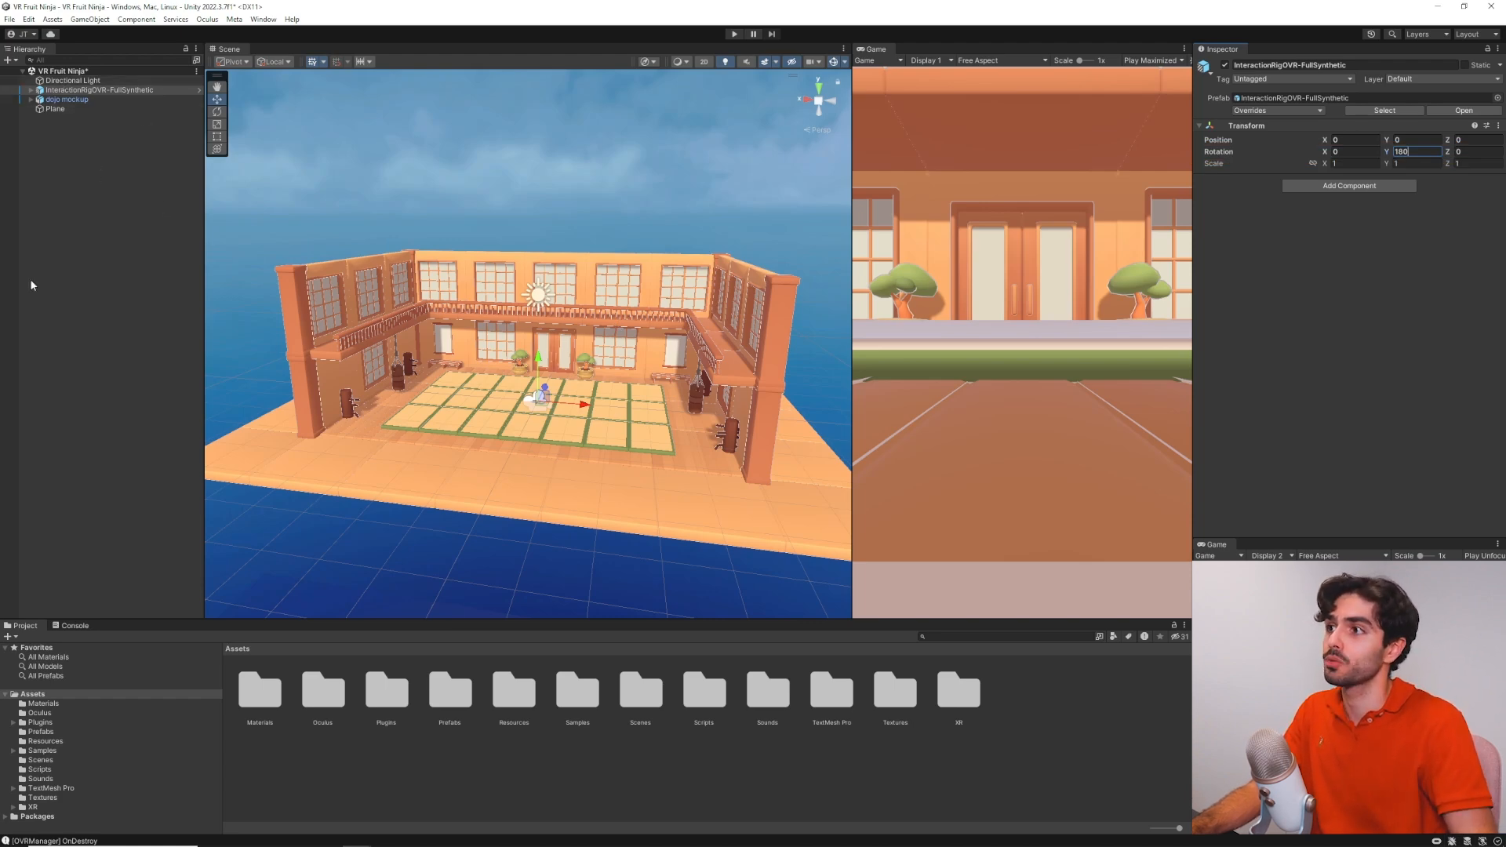
left_click(650, 115)
left_click(735, 36)
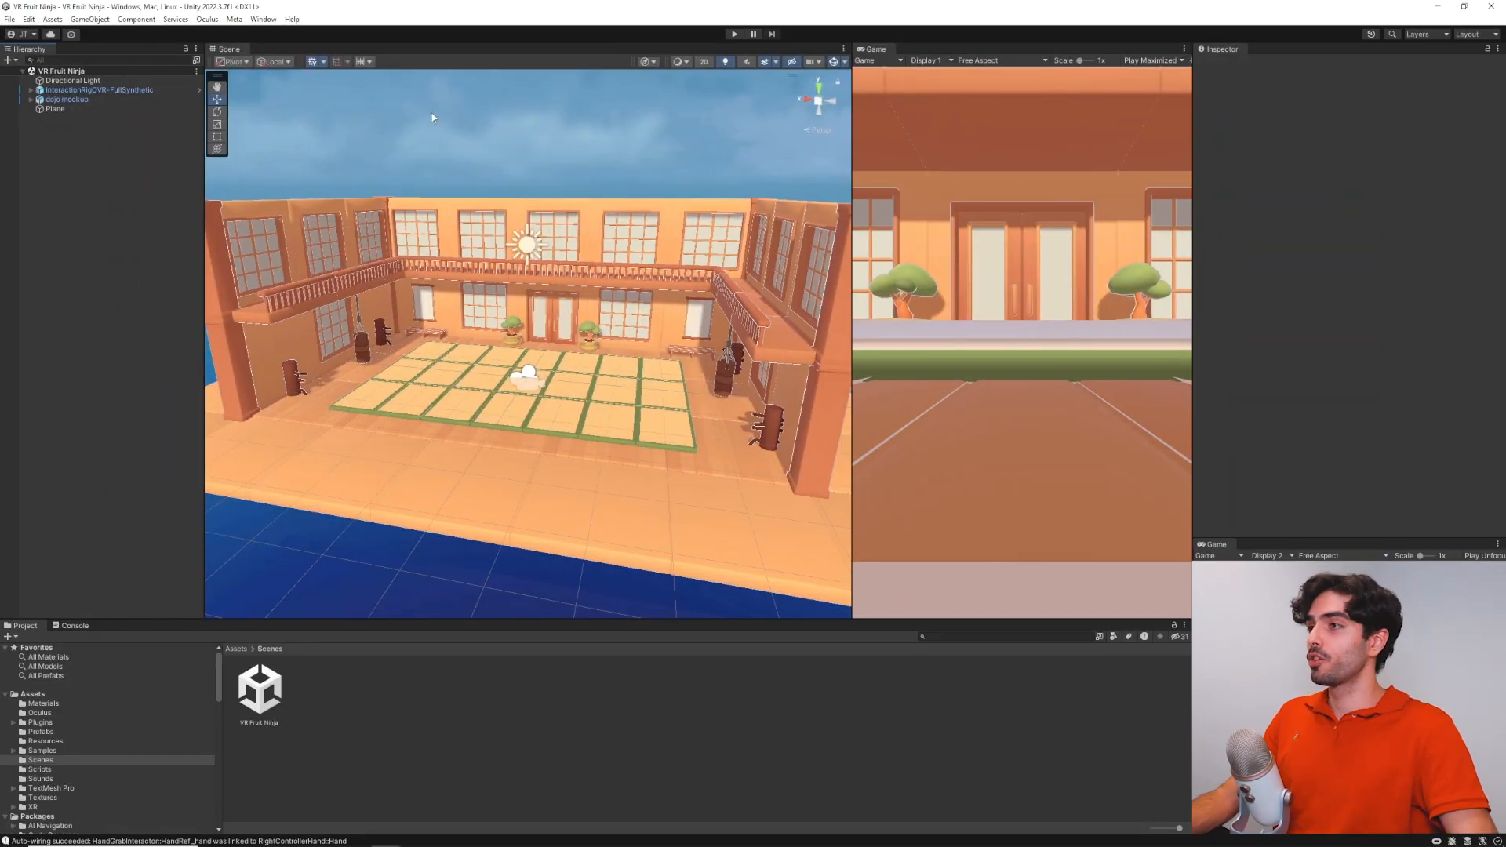
Expand the rig's OVRInteraction down to OVRHands and both controller hands, and select the left controller hand's ControllerHandInteractors
right_click_drag(433, 118, 396, 192)
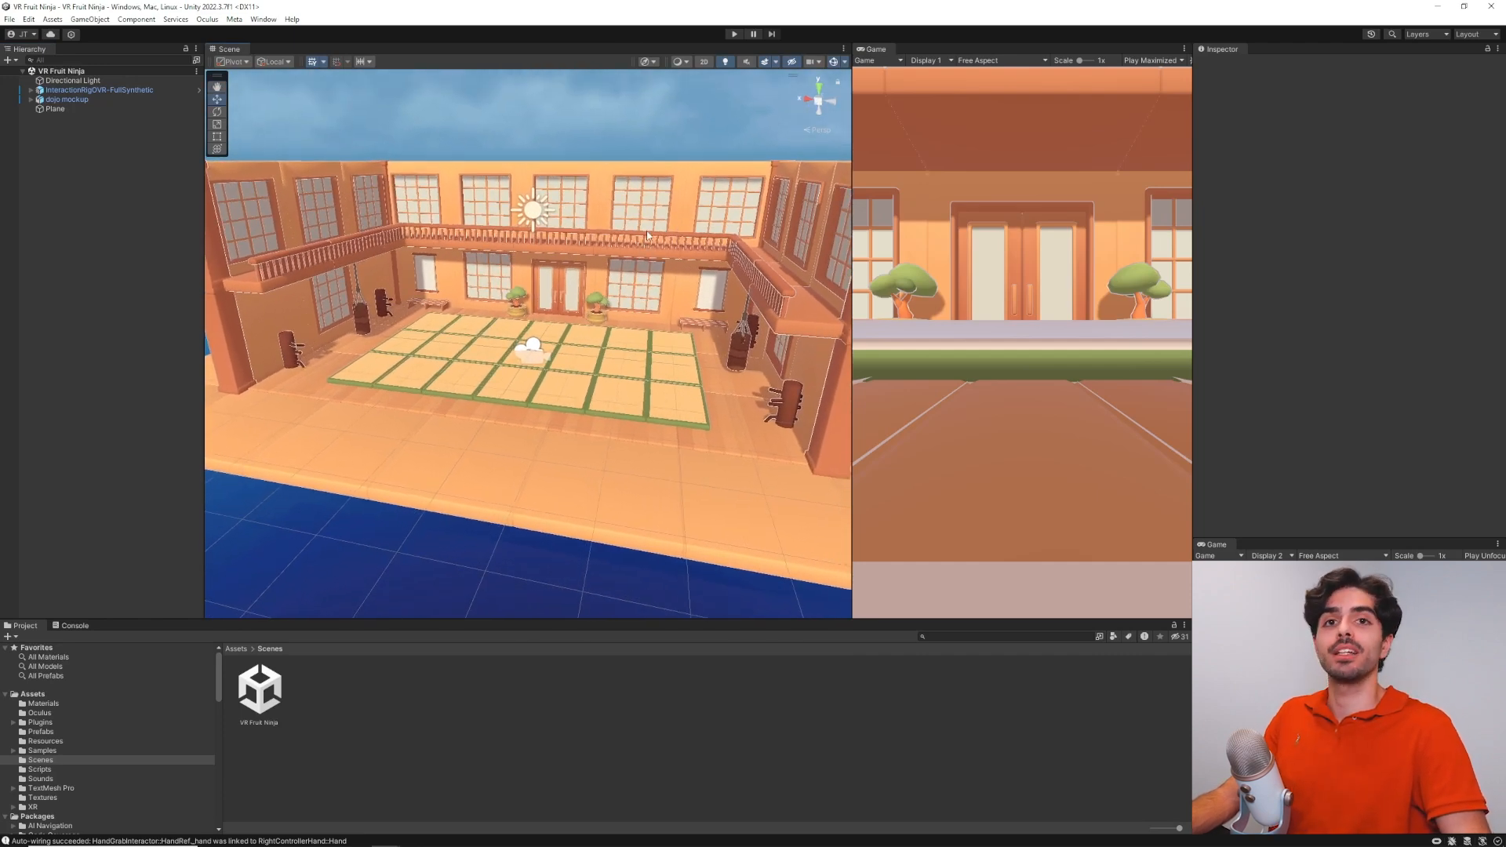
left_click(31, 91)
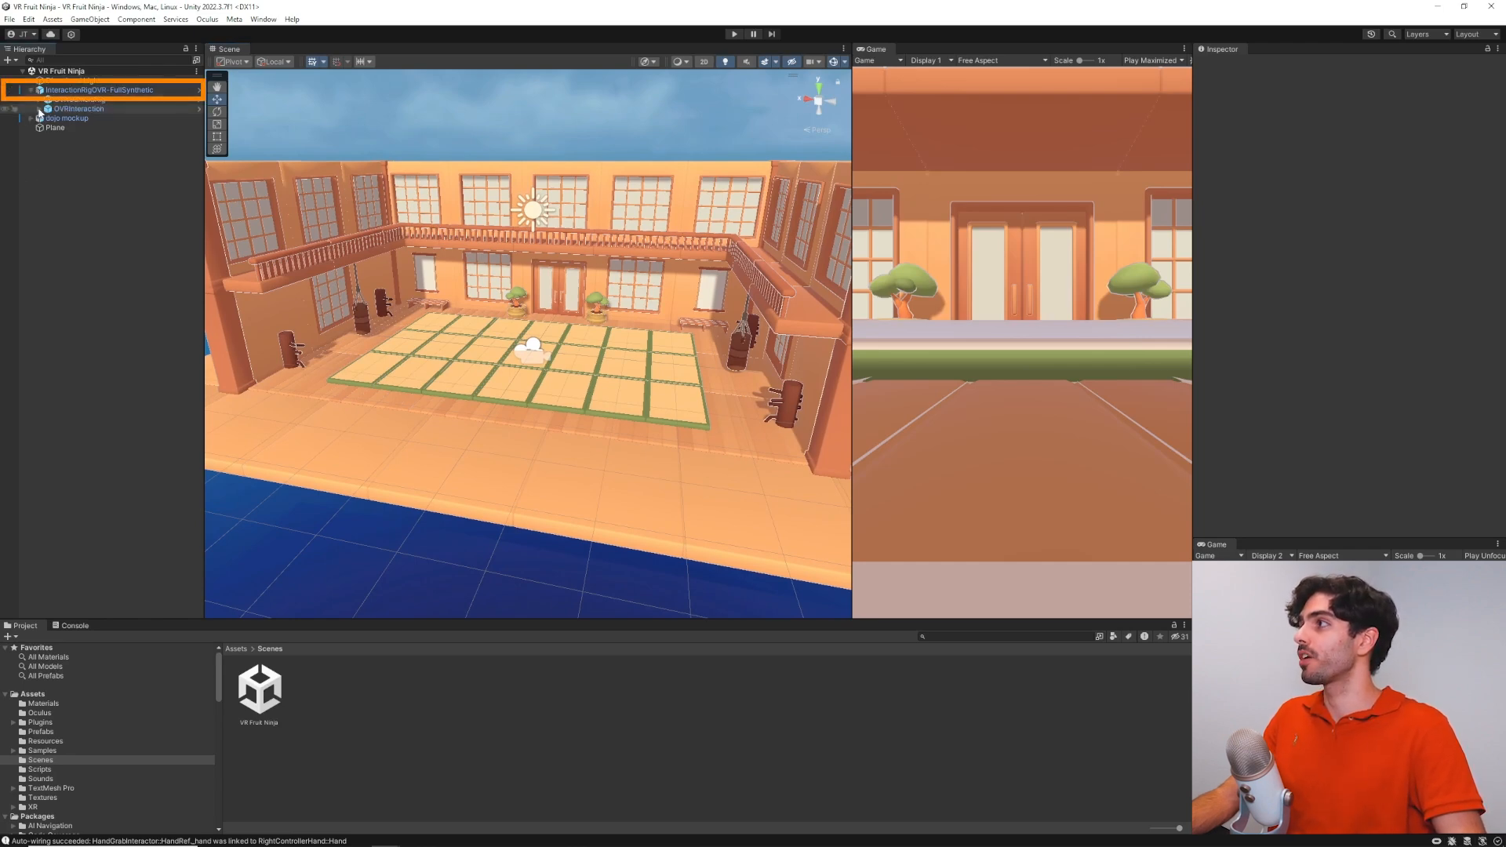
left_click(40, 109)
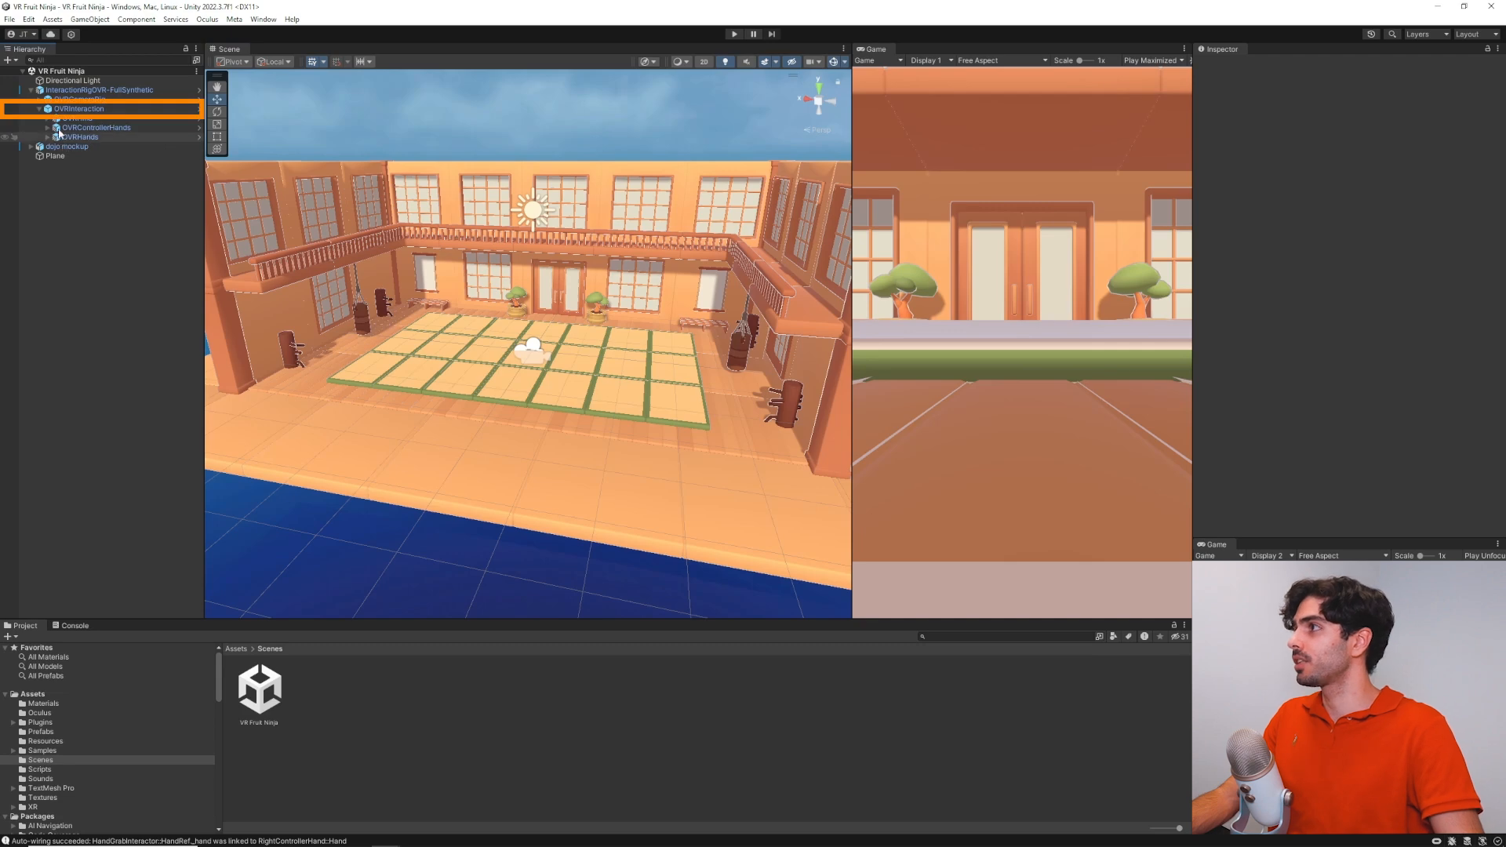
left_click(48, 127)
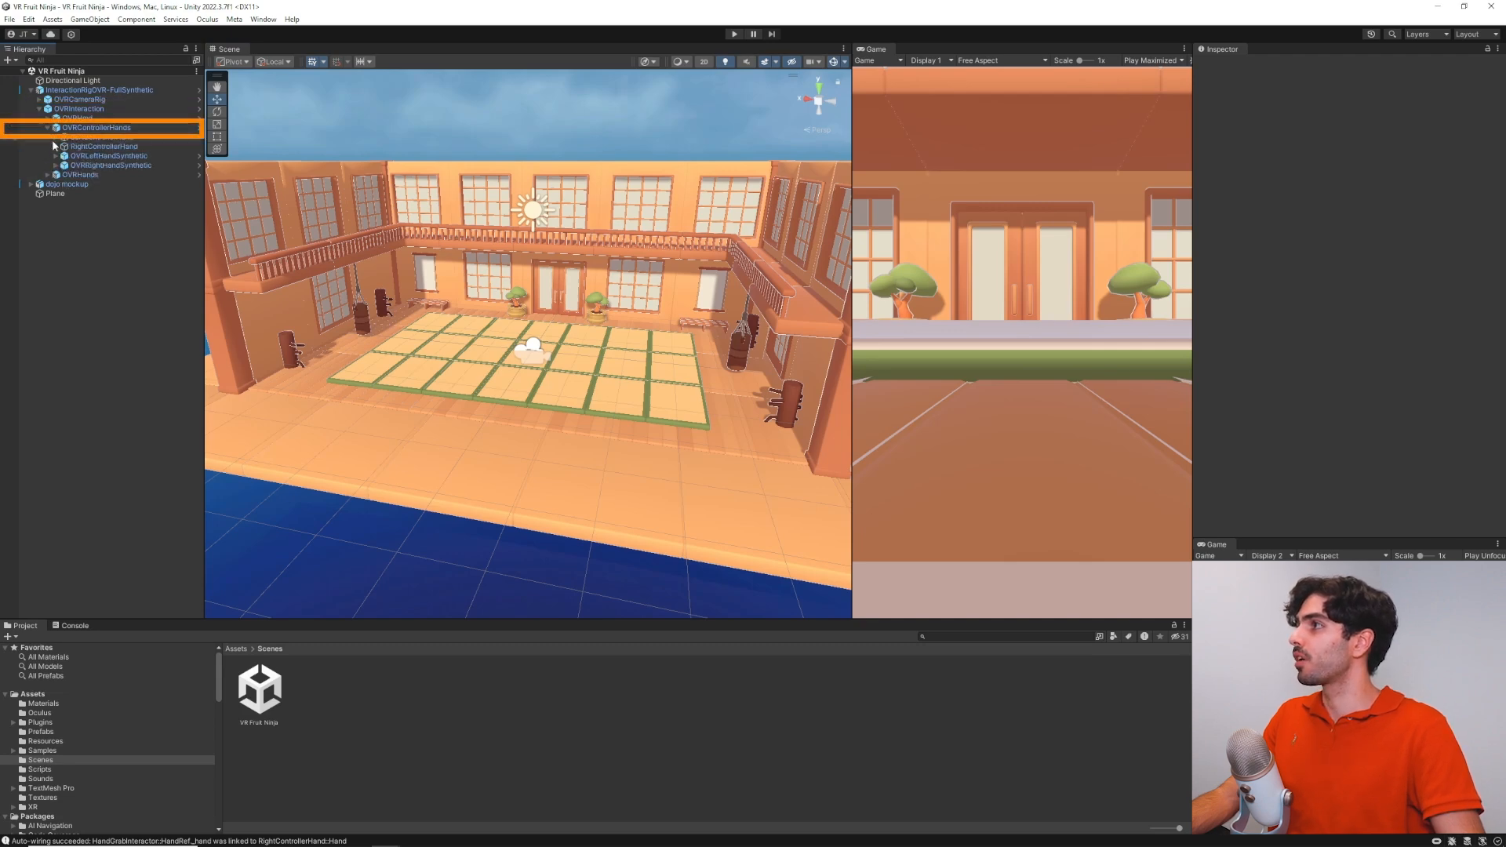
left_click(48, 174)
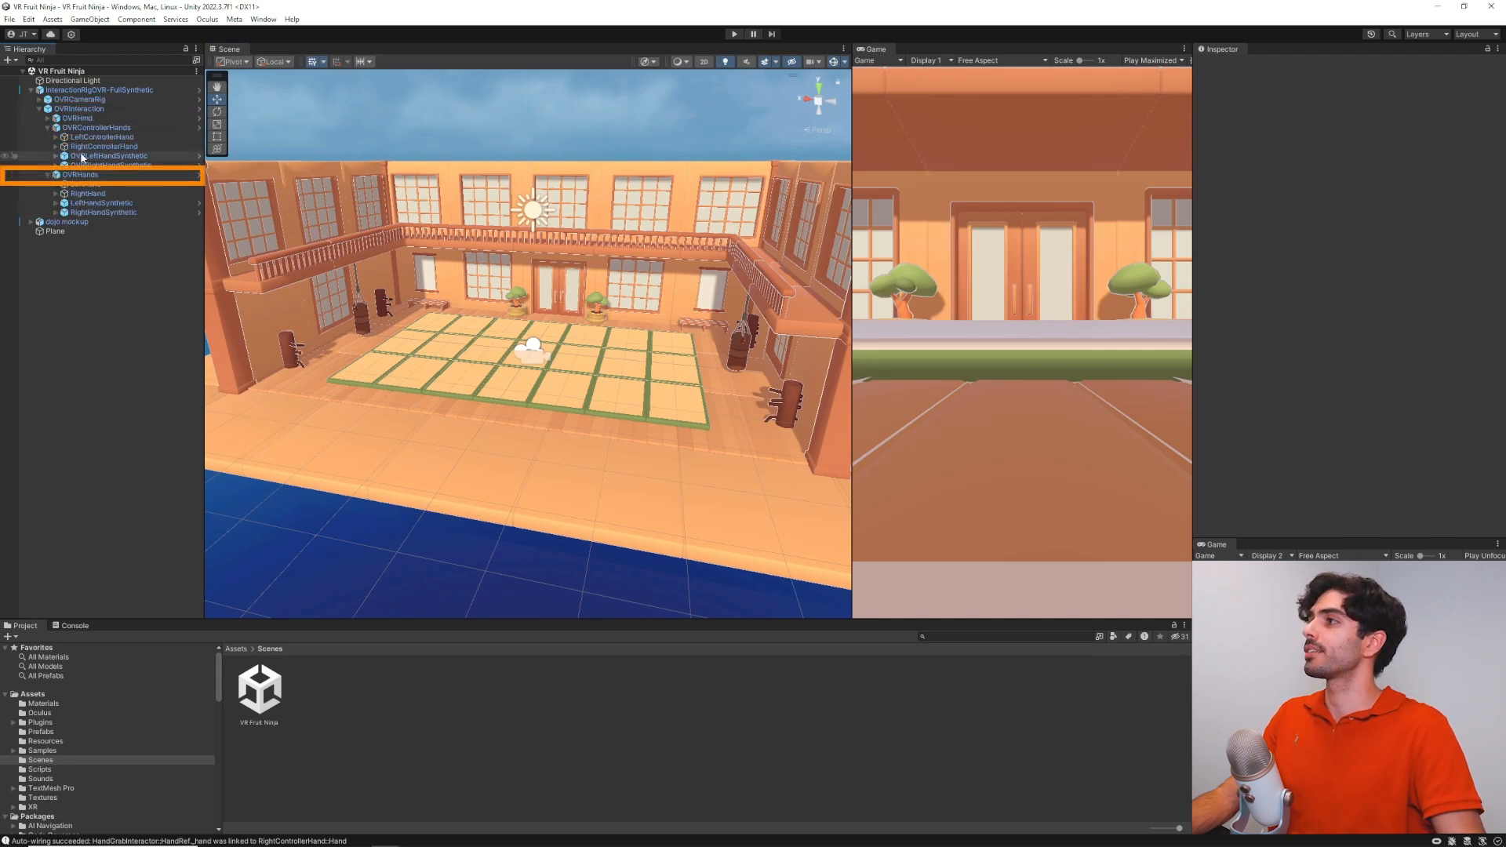
left_click(55, 137)
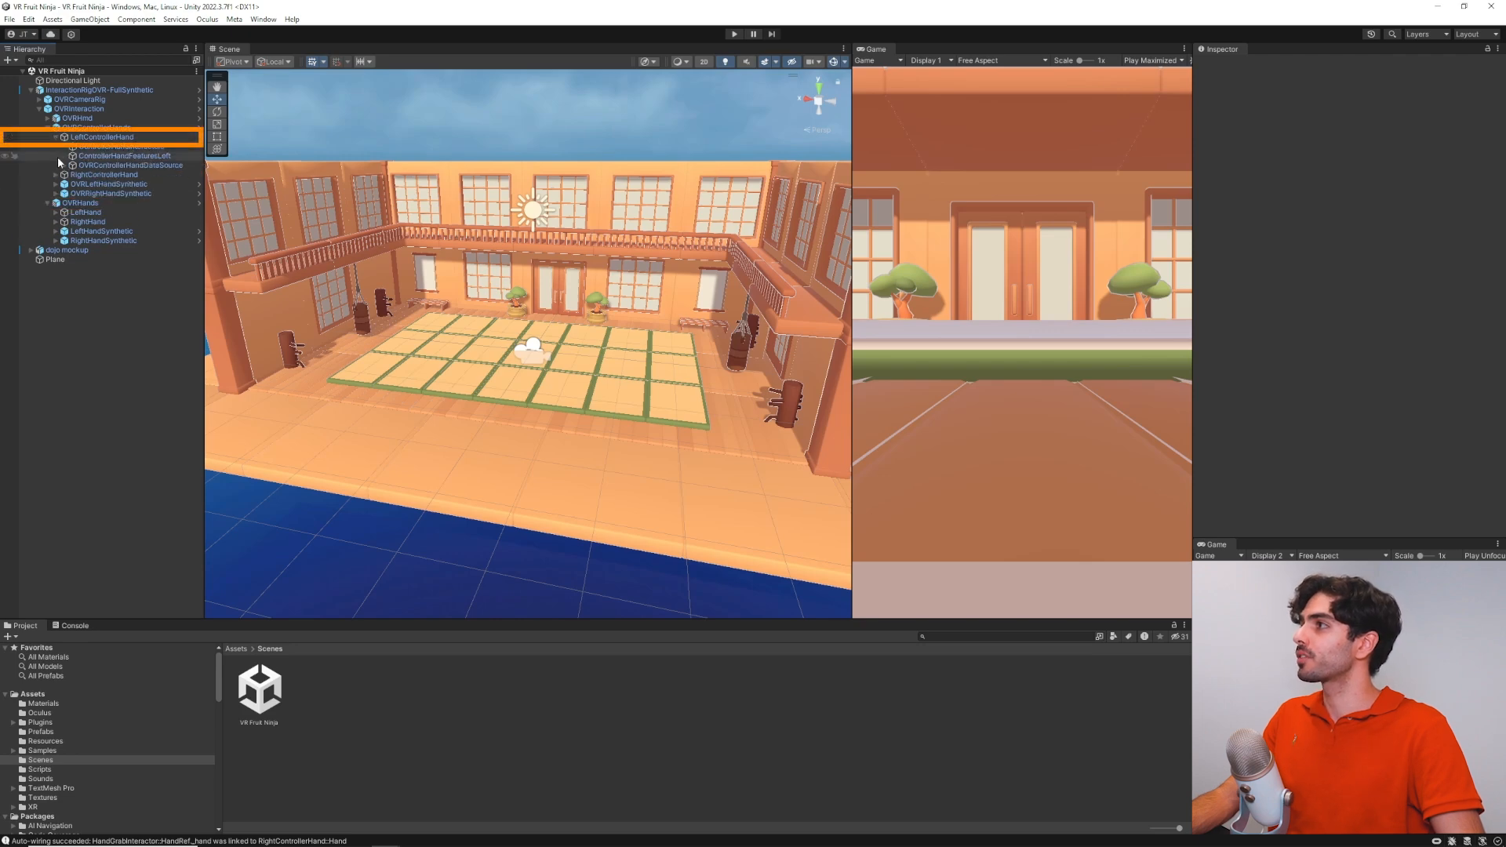
left_click(55, 174)
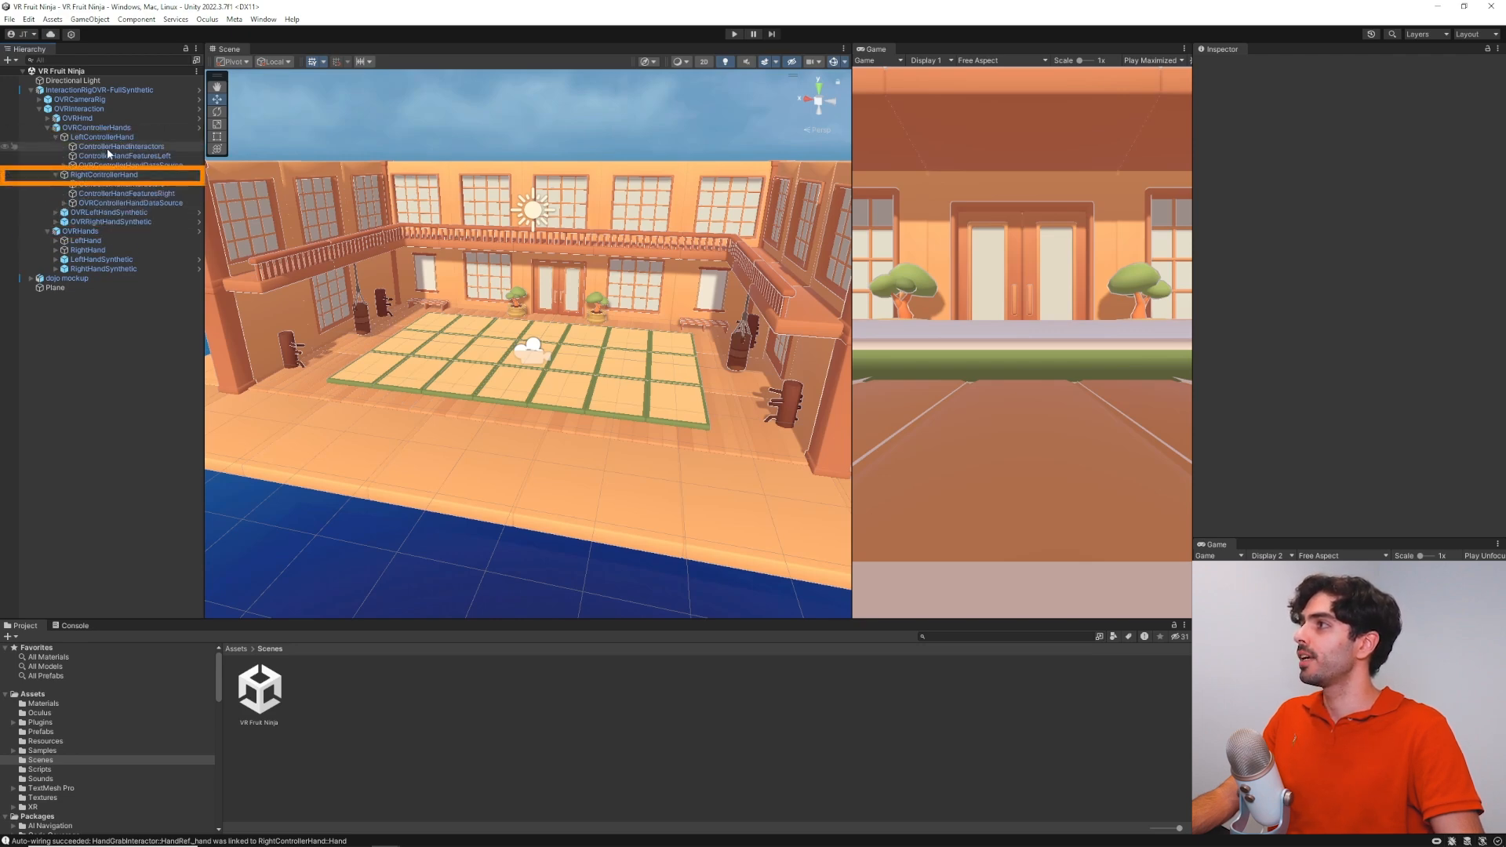
left_click(153, 147)
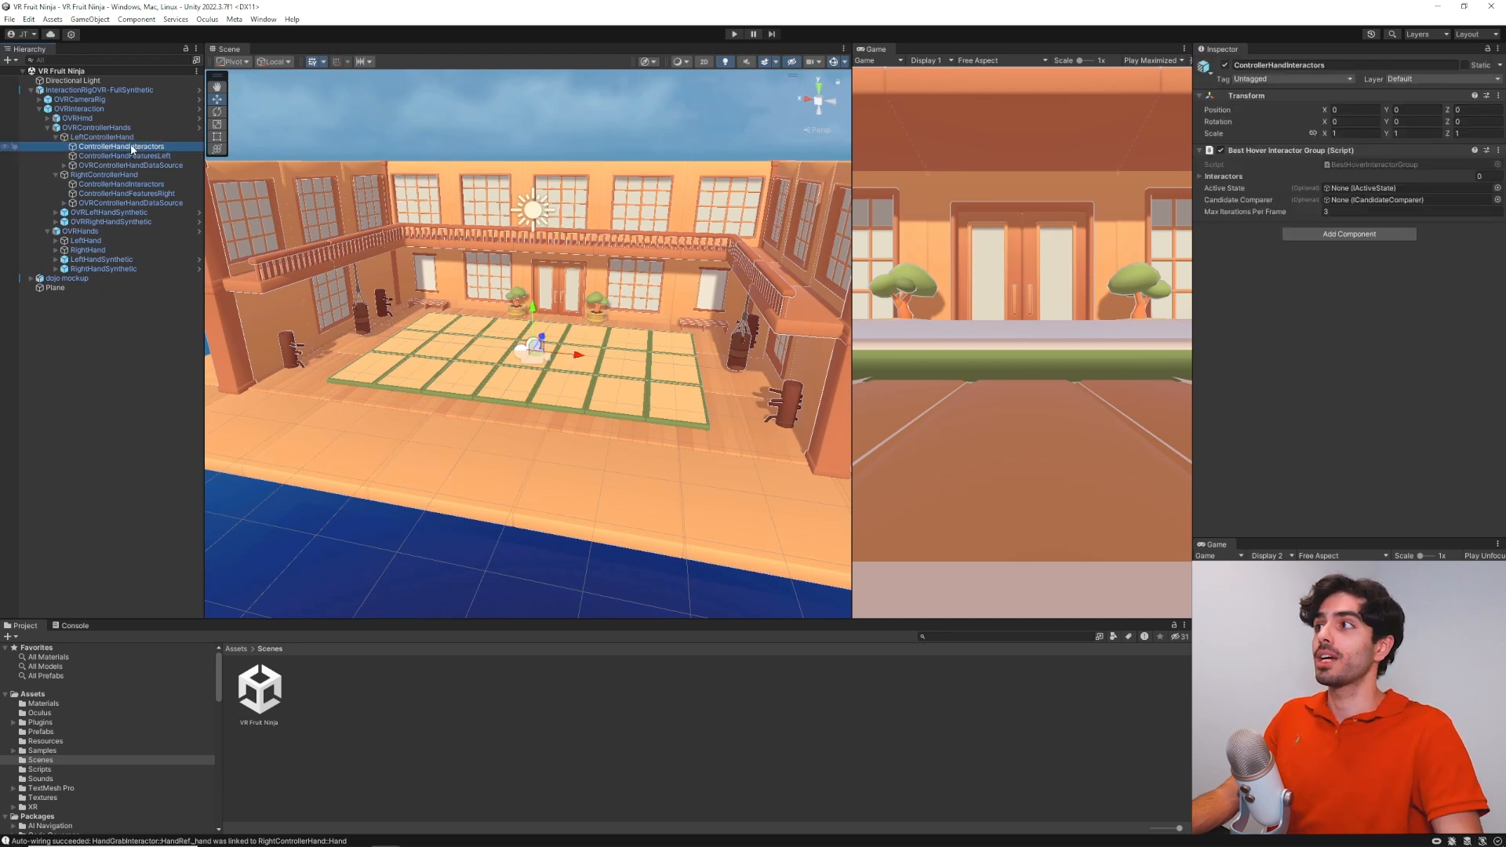
Examine the child objects of LeftHand and RightHand under OVRHands, including their hand interactors
left_click(57, 241)
left_click(55, 296)
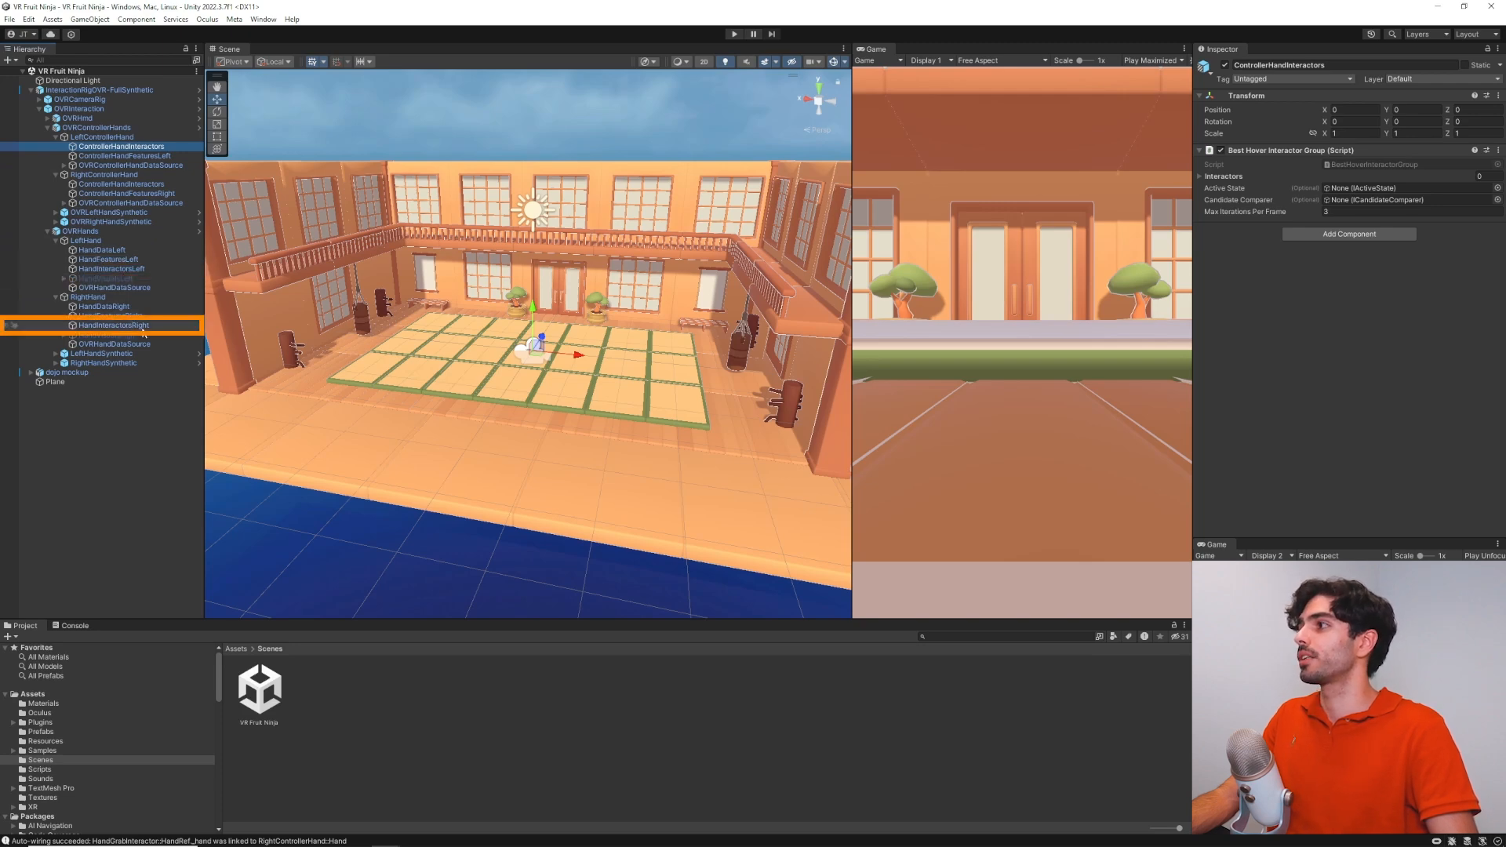
left_click(55, 297)
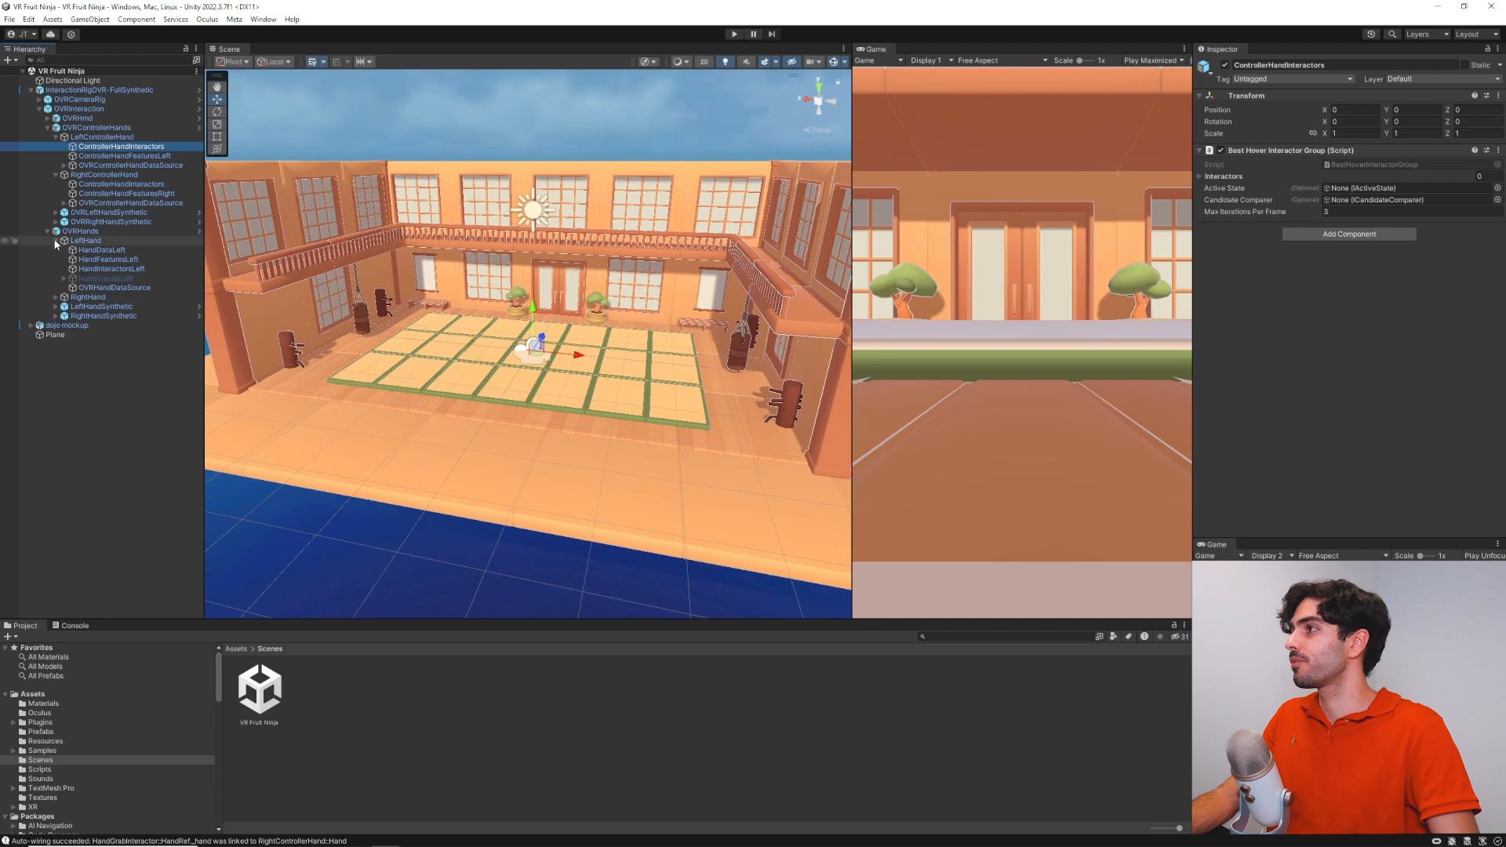
left_click(57, 241)
Find the HandGrabInteractor prefab by searching "Hand Grab Interactor" and add it under ControllerHandInteractors of both the left and right controller hands
left_click(1008, 636)
type("Hand Gra")
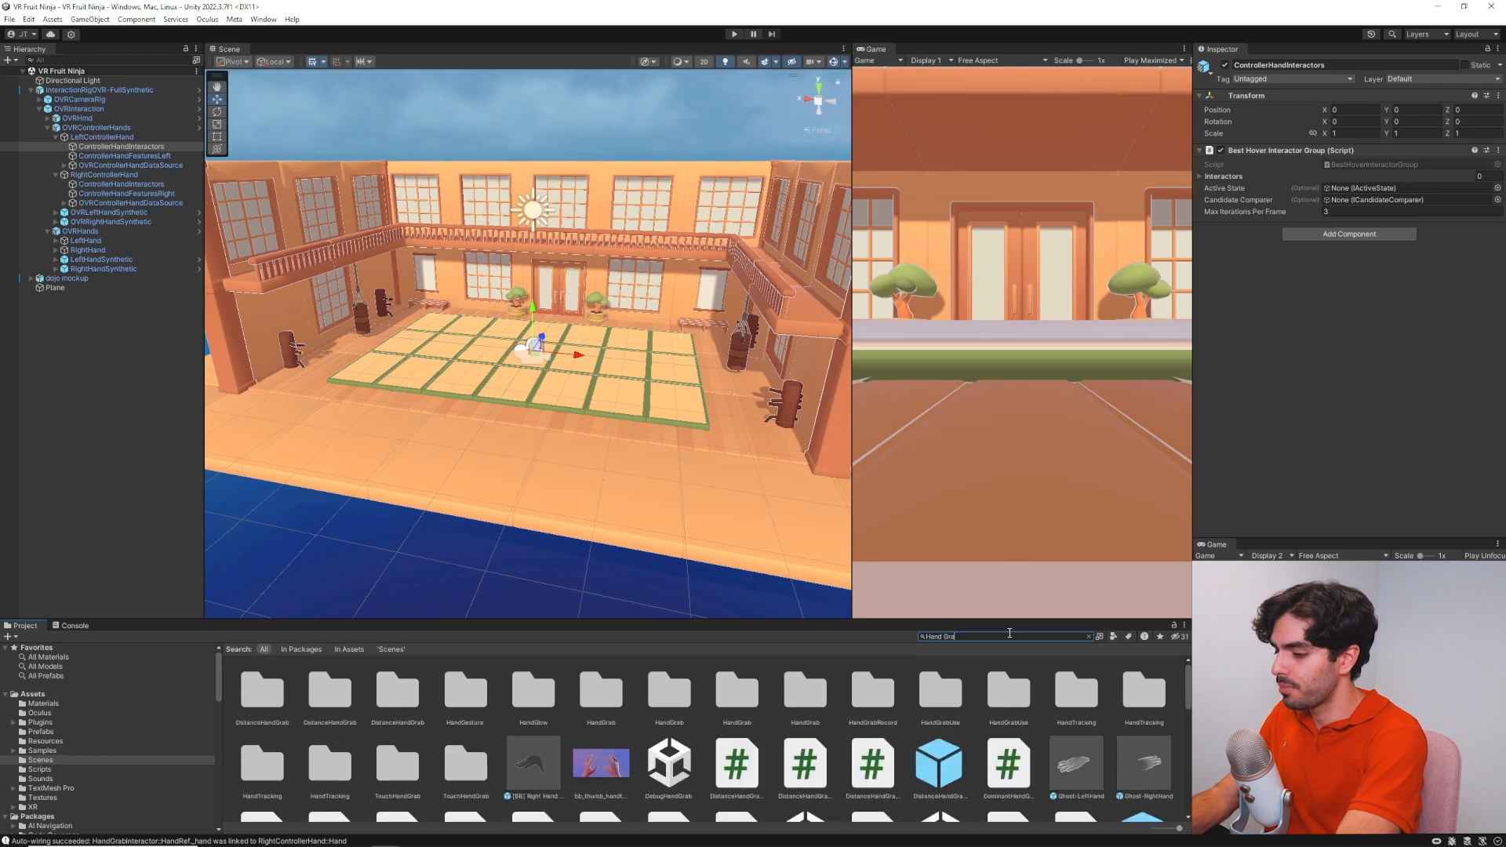
type("b Interactor")
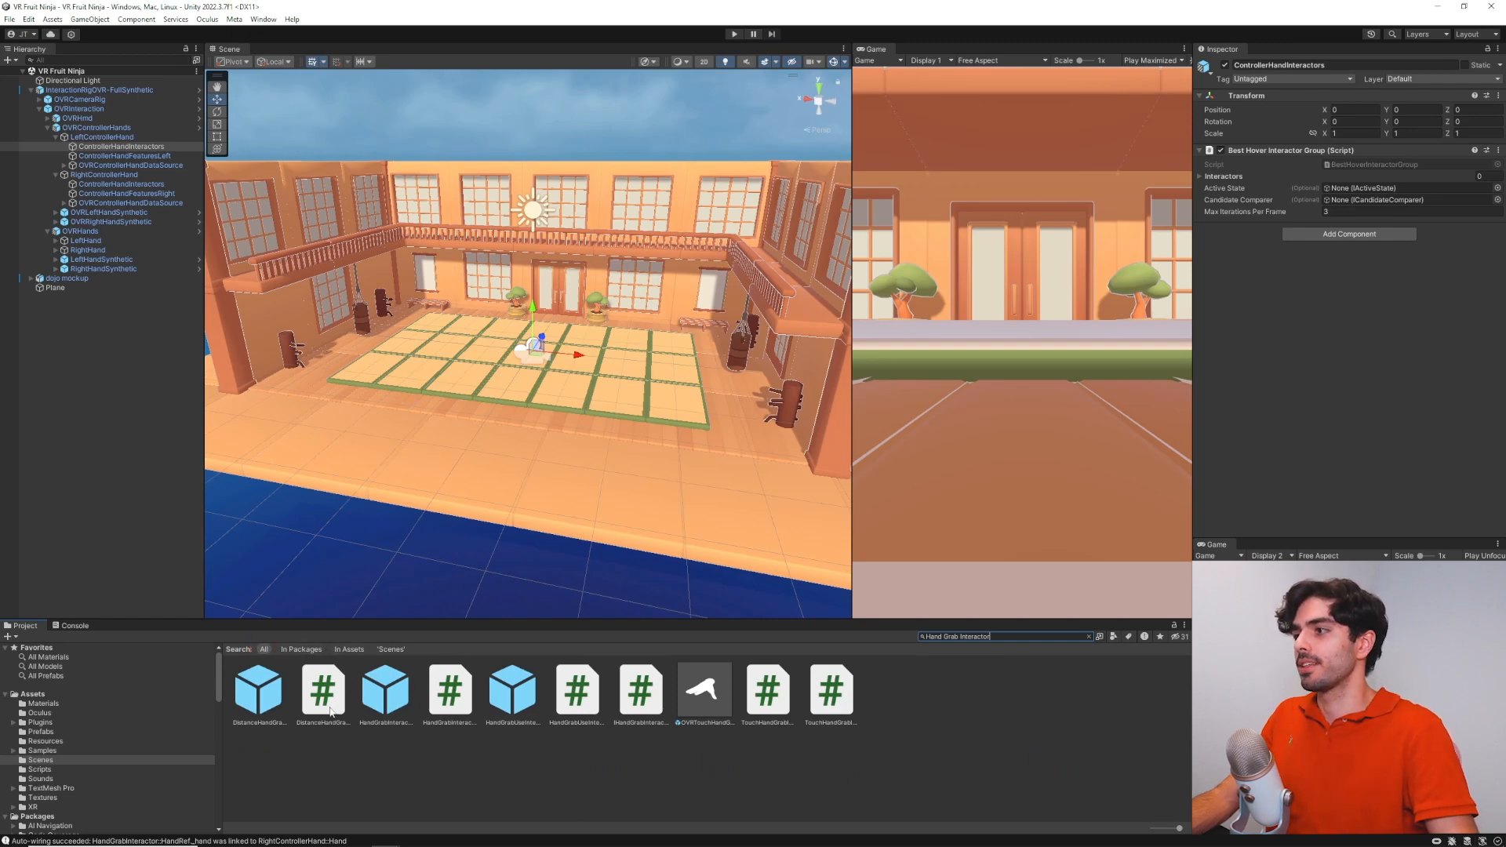
left_click(389, 695)
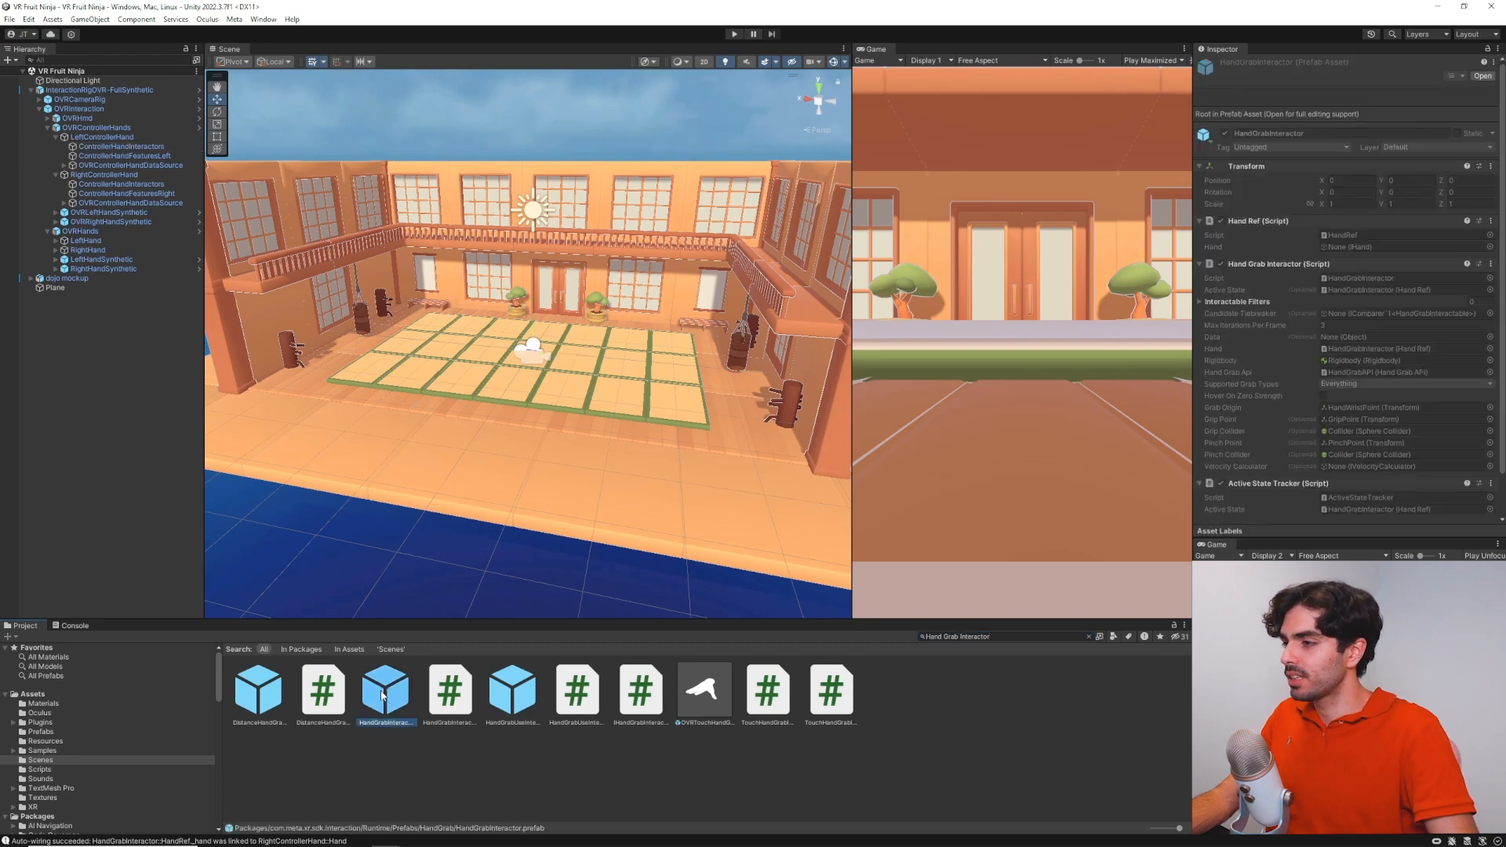
mouse_move(382, 696)
left_mouse_down()
mouse_move(236, 525)
mouse_move(115, 149)
left_mouse_up()
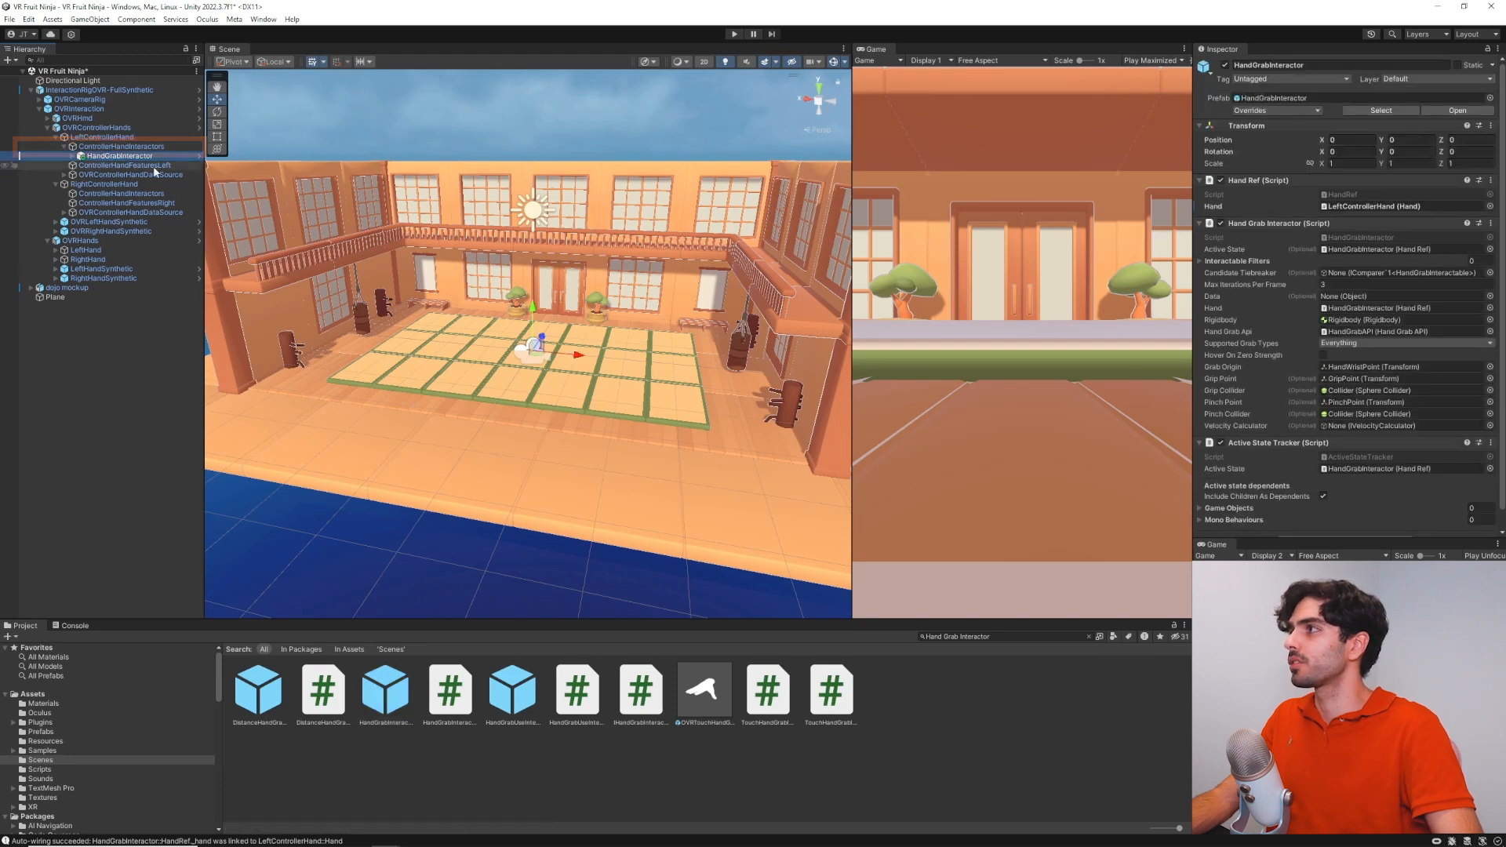
left_click(390, 711)
left_click_drag(390, 711, 142, 196)
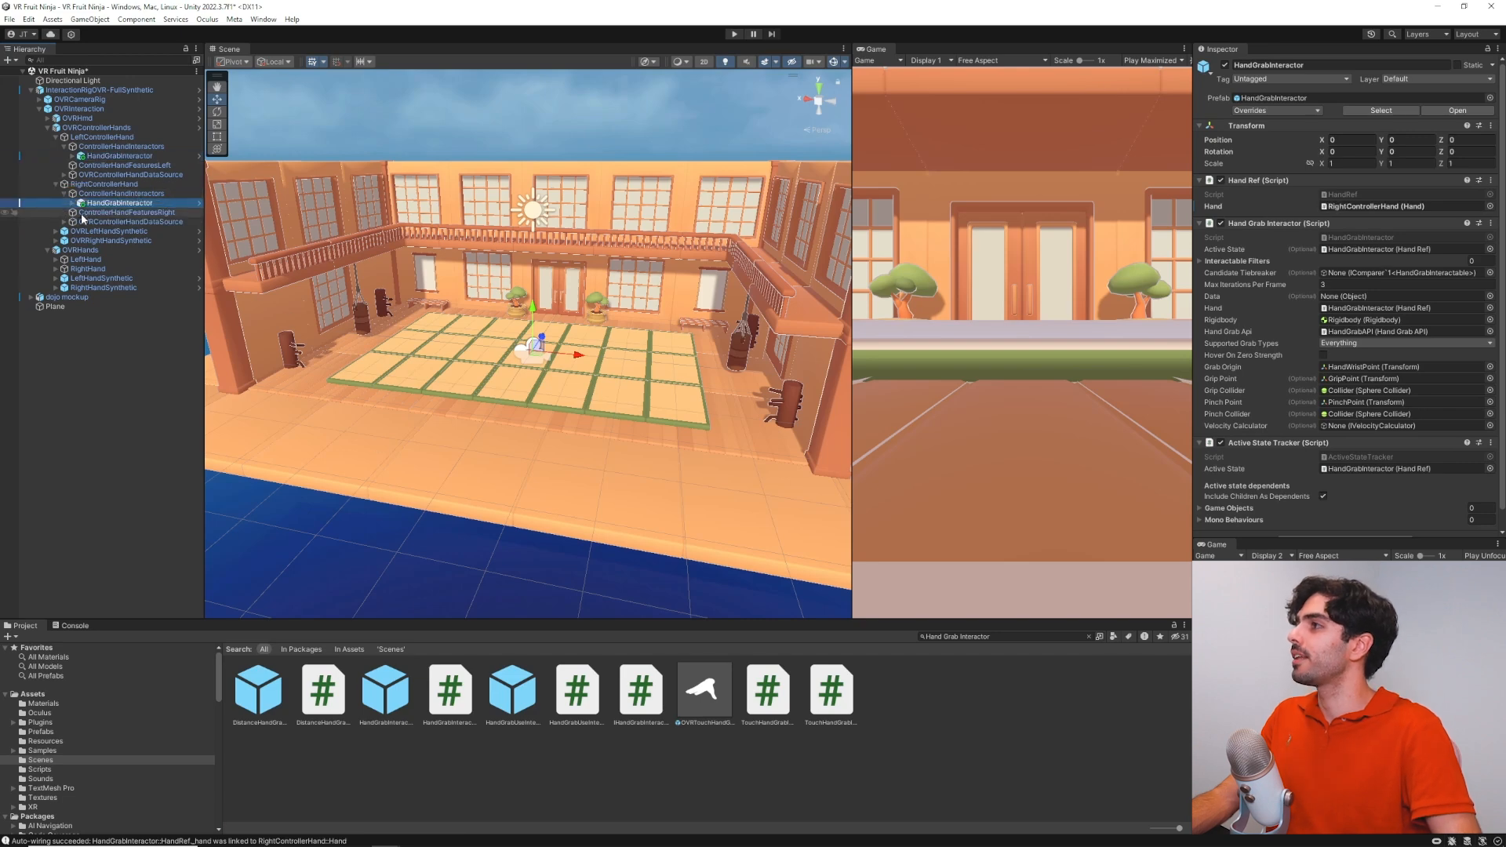
Add the HandGrabInteractor prefab under HandInteractorsLeft and HandInteractorsRight in OVRHands
left_click(55, 260)
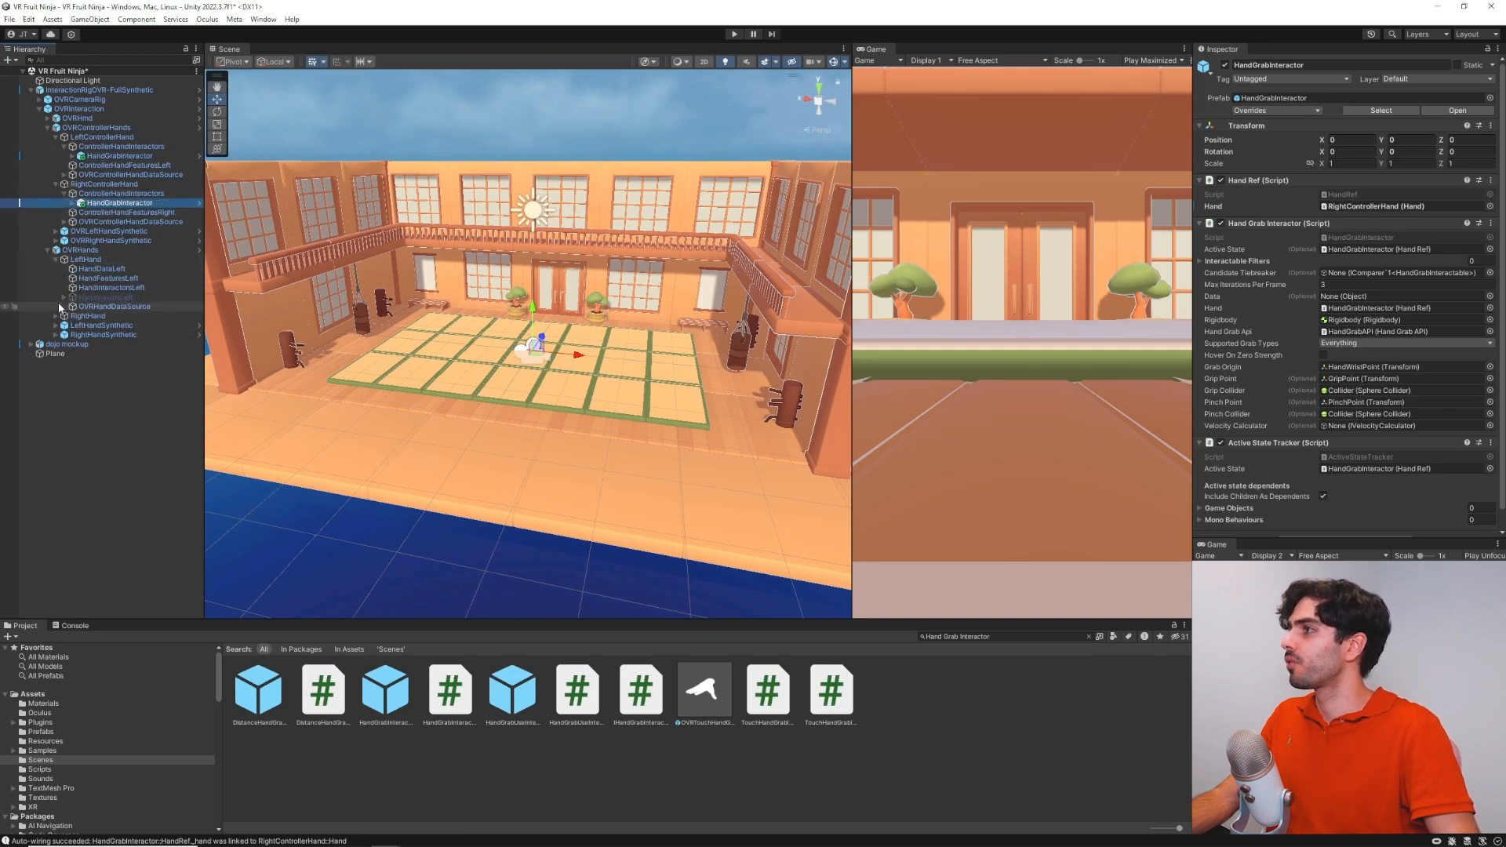
left_click(56, 317)
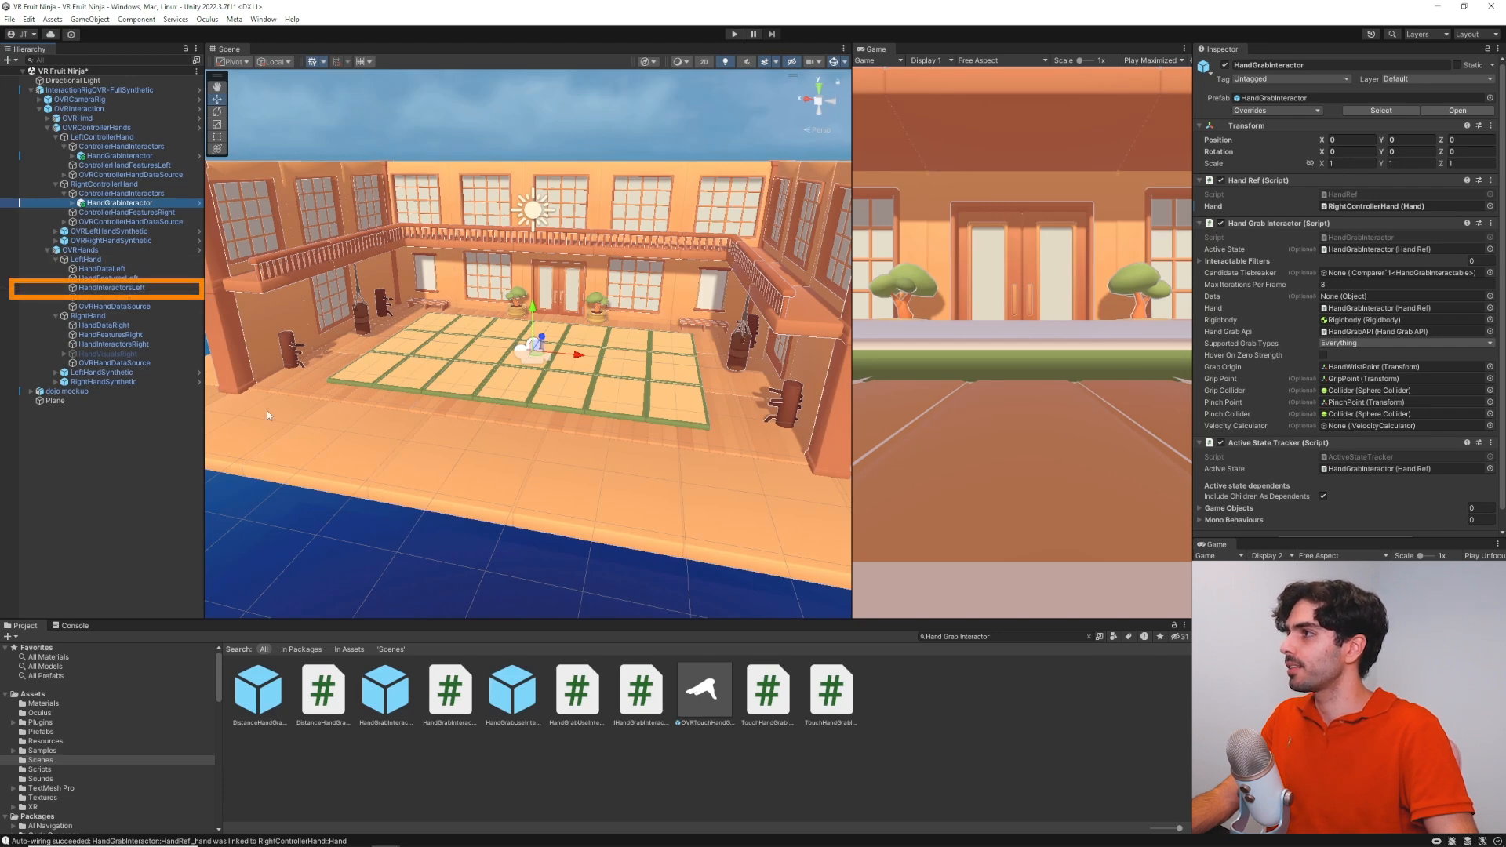
mouse_move(385, 690)
left_mouse_down()
mouse_move(306, 600)
mouse_move(122, 278)
mouse_move(124, 293)
left_mouse_up()
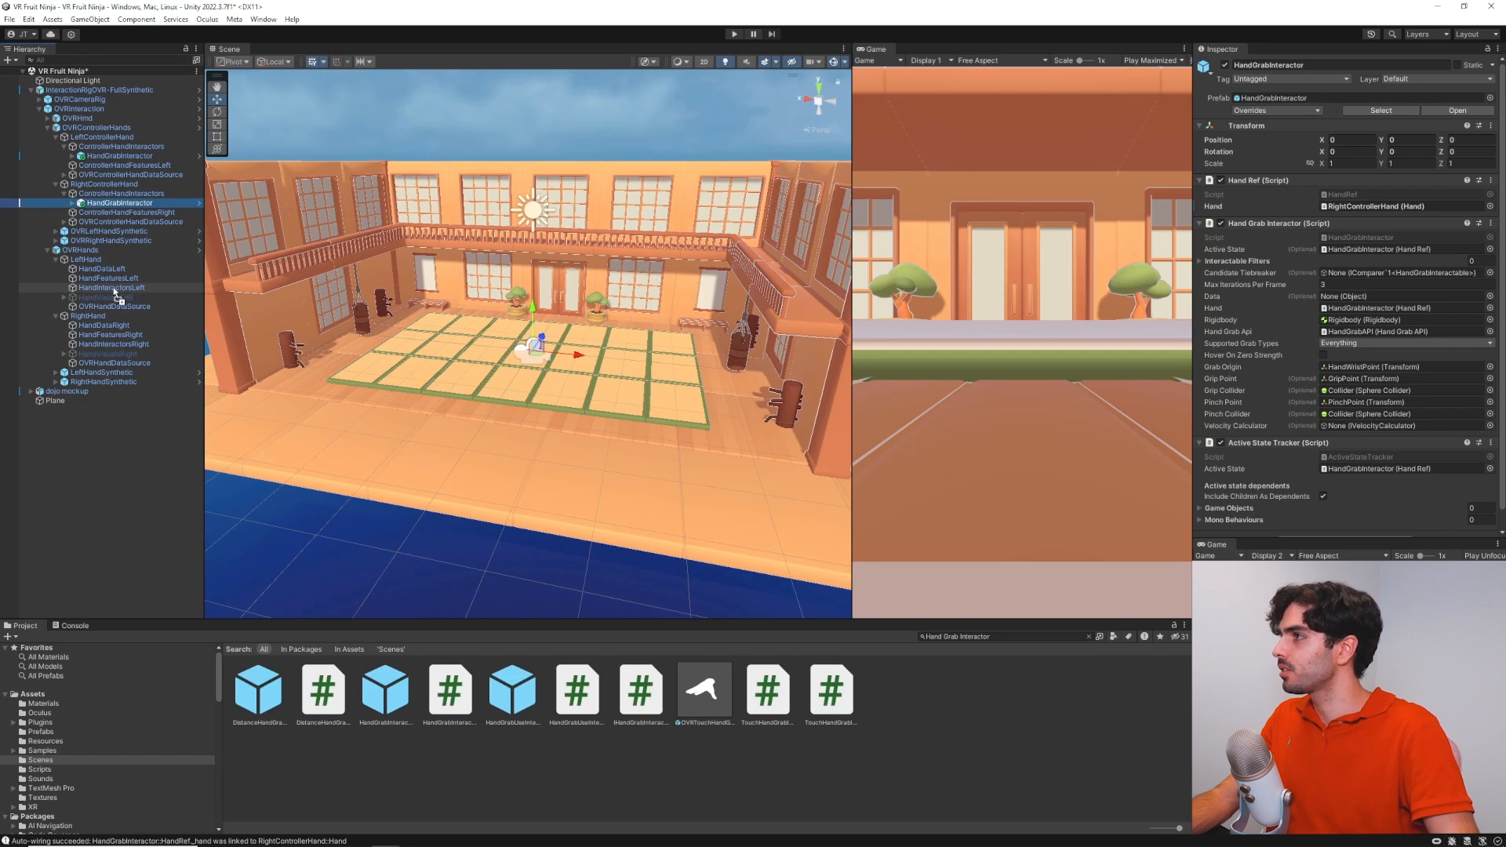
left_click_drag(112, 293, 112, 290)
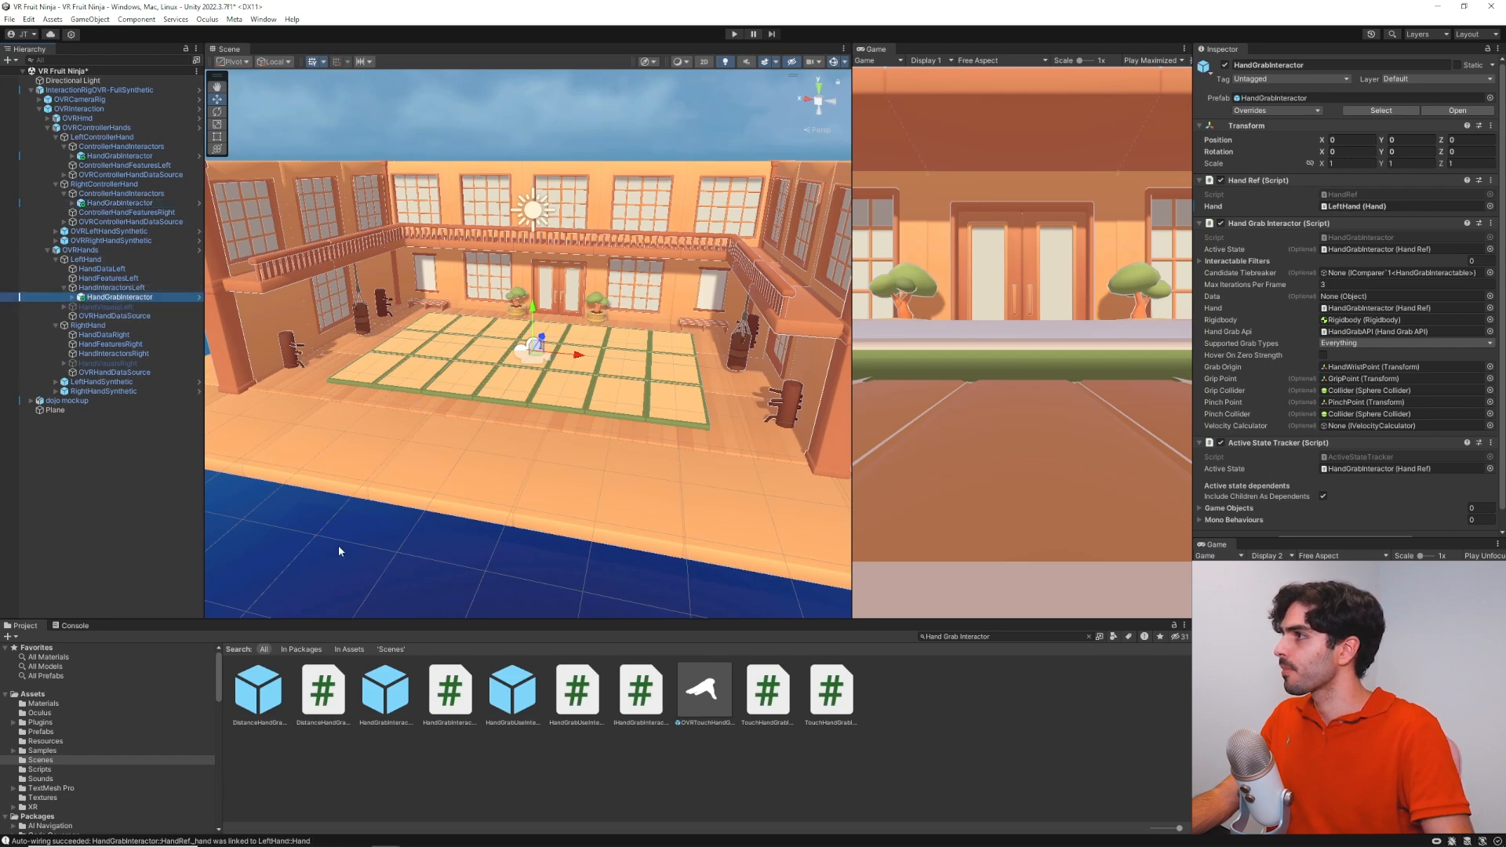
mouse_move(384, 697)
left_mouse_down()
mouse_move(126, 449)
mouse_move(117, 354)
left_mouse_up()
left_click(1029, 729)
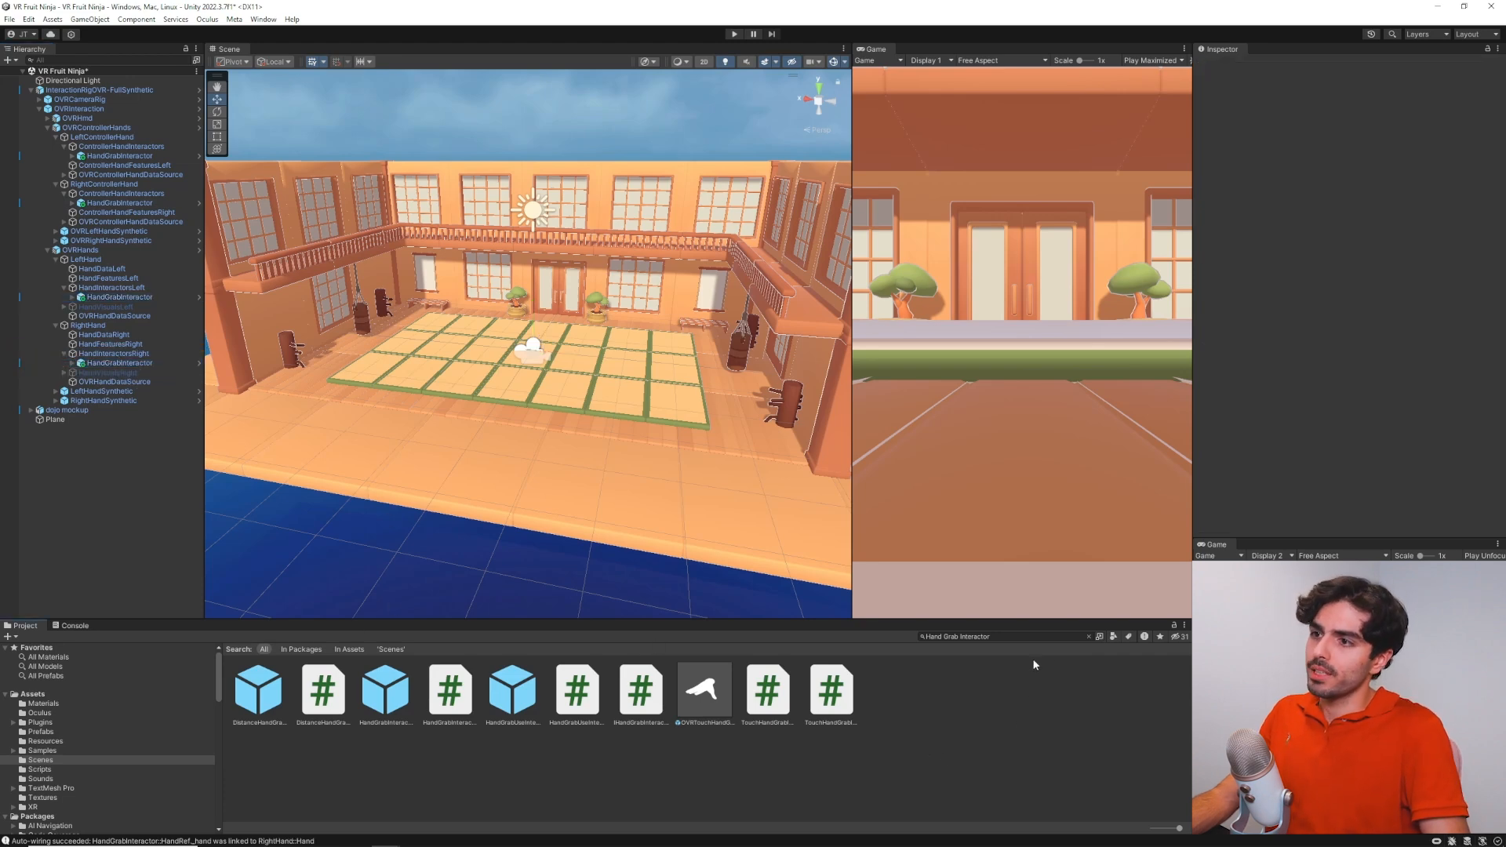
Search the project for "Distance Hand Grab Interactor" in place of the previous search
left_click(1088, 637)
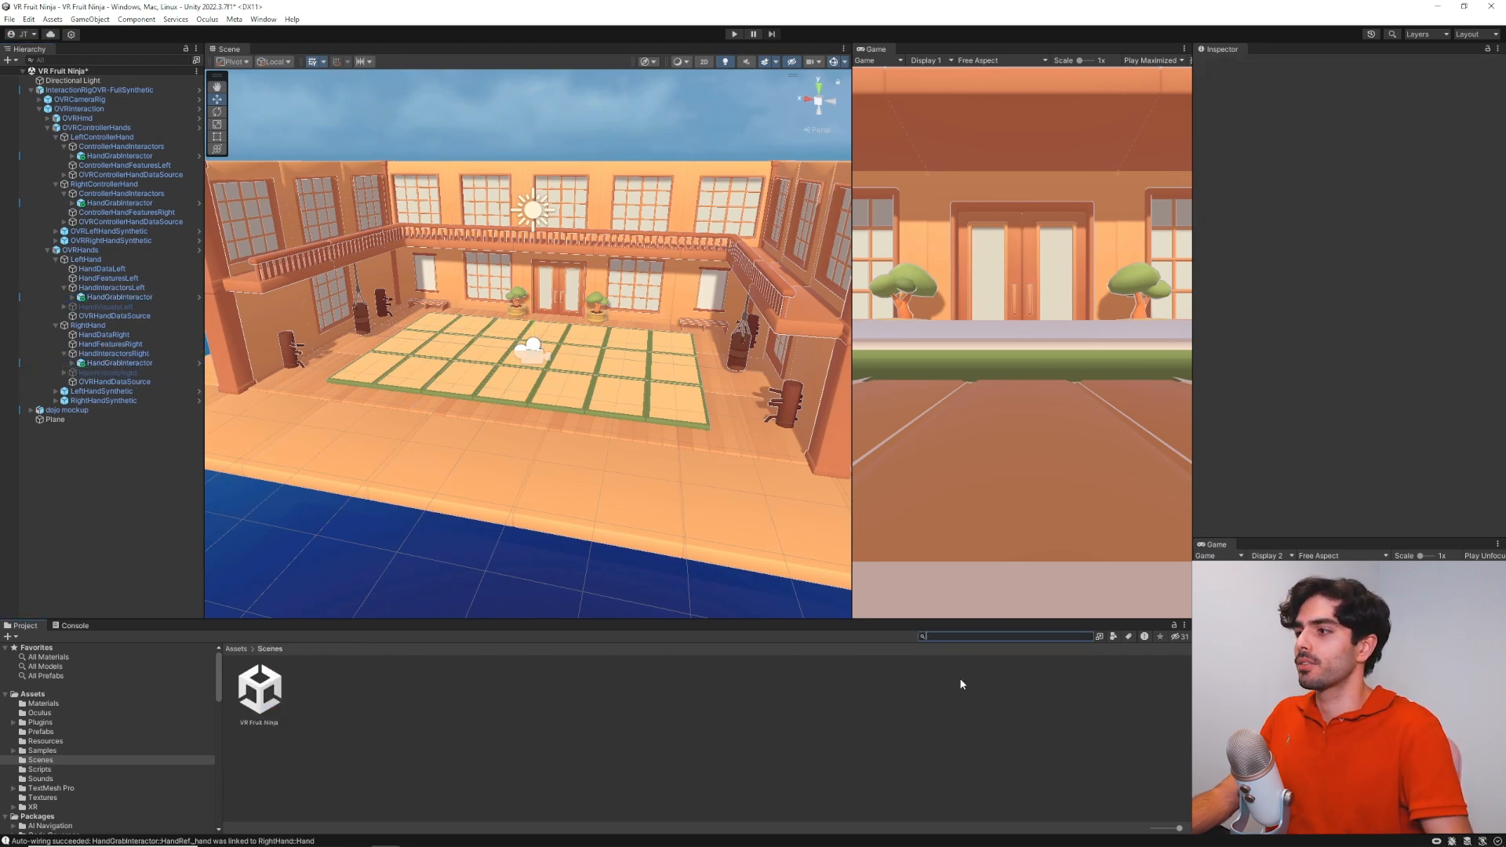
type("Dis")
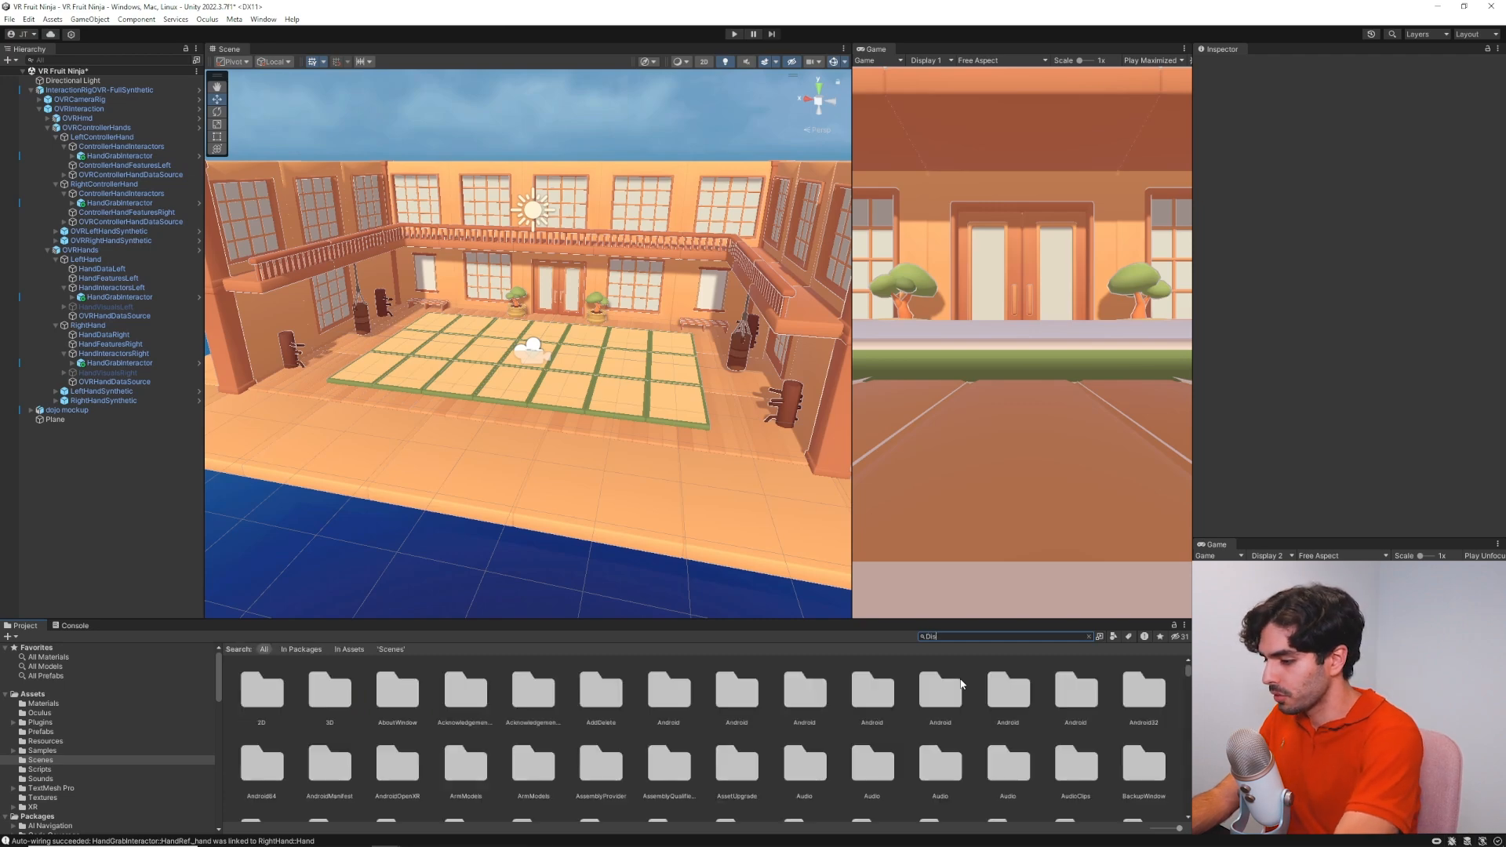
type("tance Hand ")
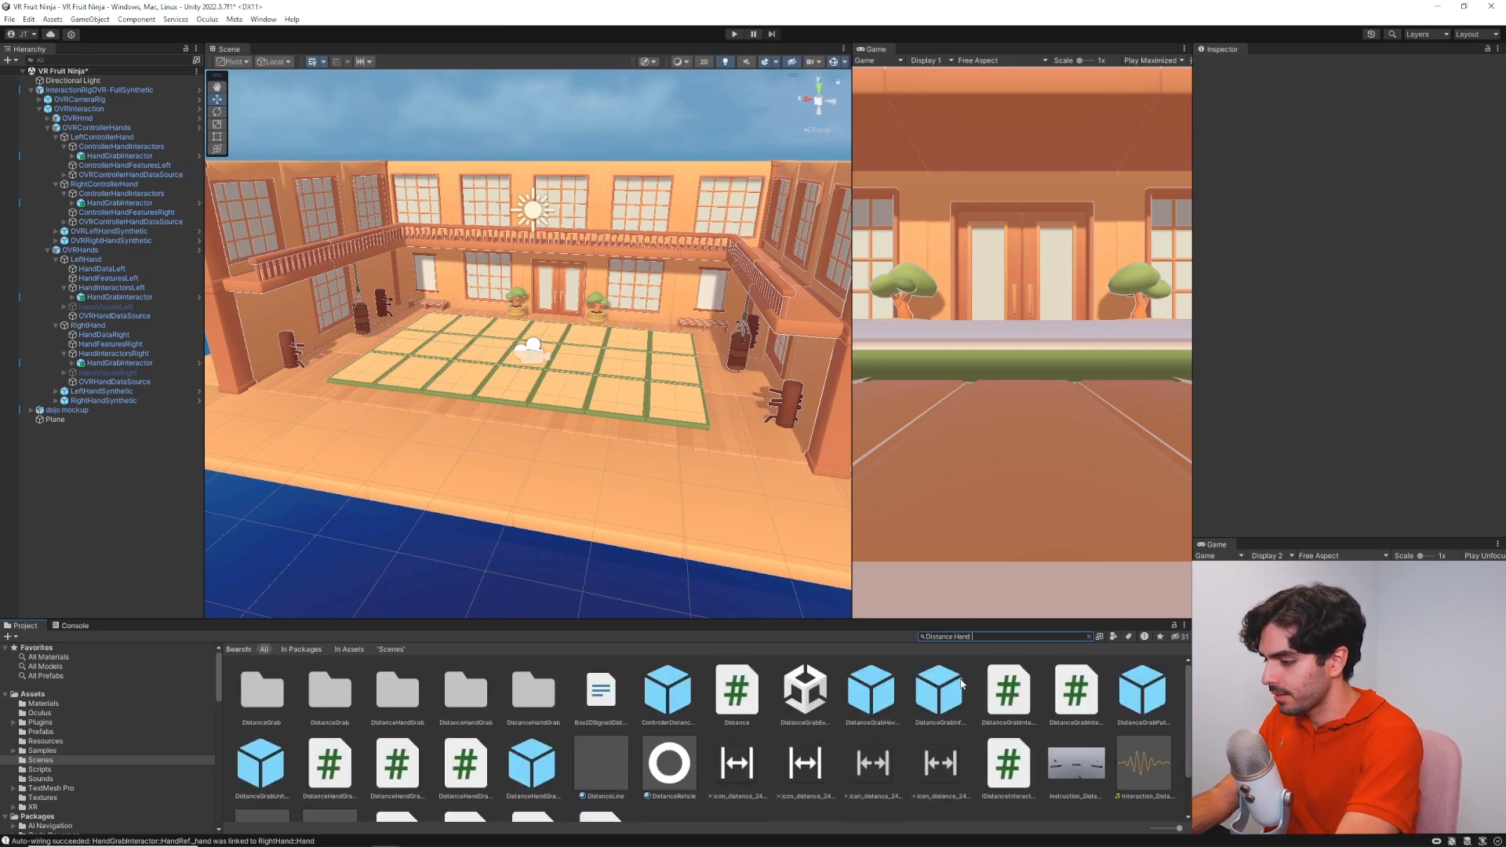
type("Grab Intera")
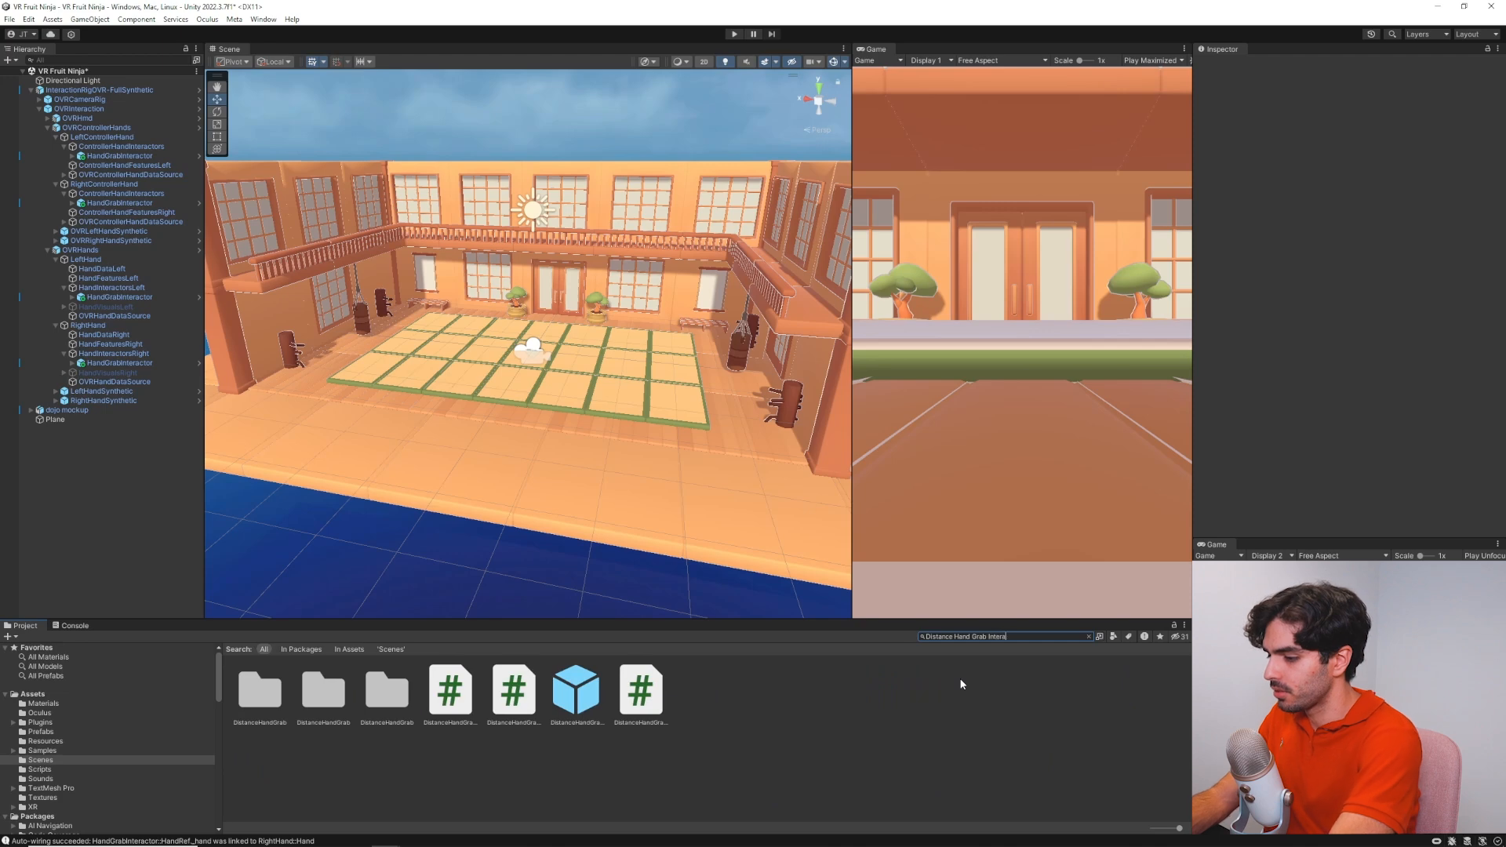
type("ctor")
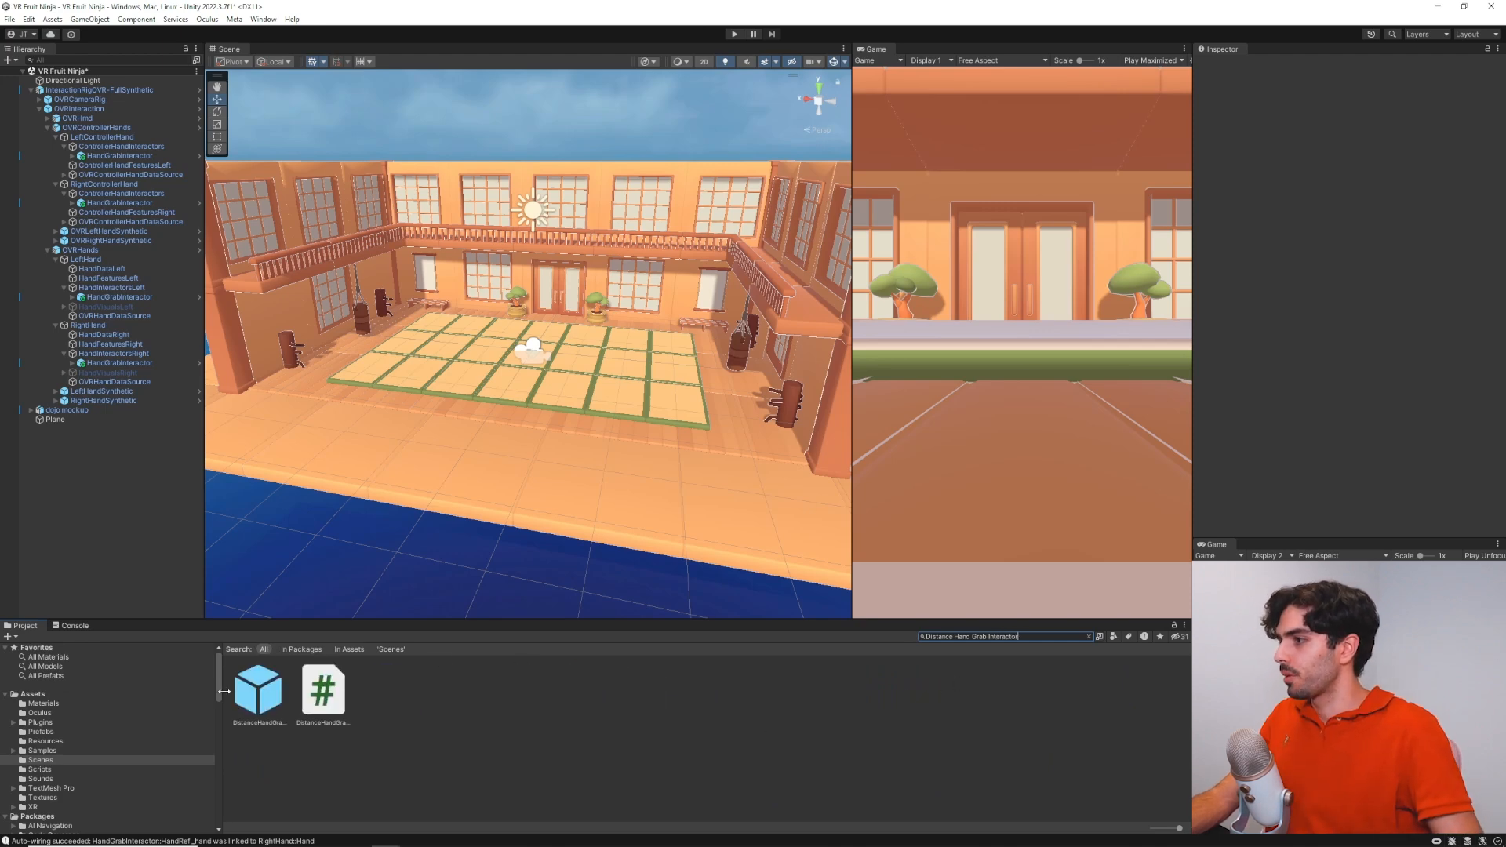
Add the DistanceHandGrabInteractor prefab under ControllerHandInteractors of both controller hands and under HandInteractorsLeft and HandInteractorsRight
left_click(259, 690)
left_click_drag(259, 705, 118, 148)
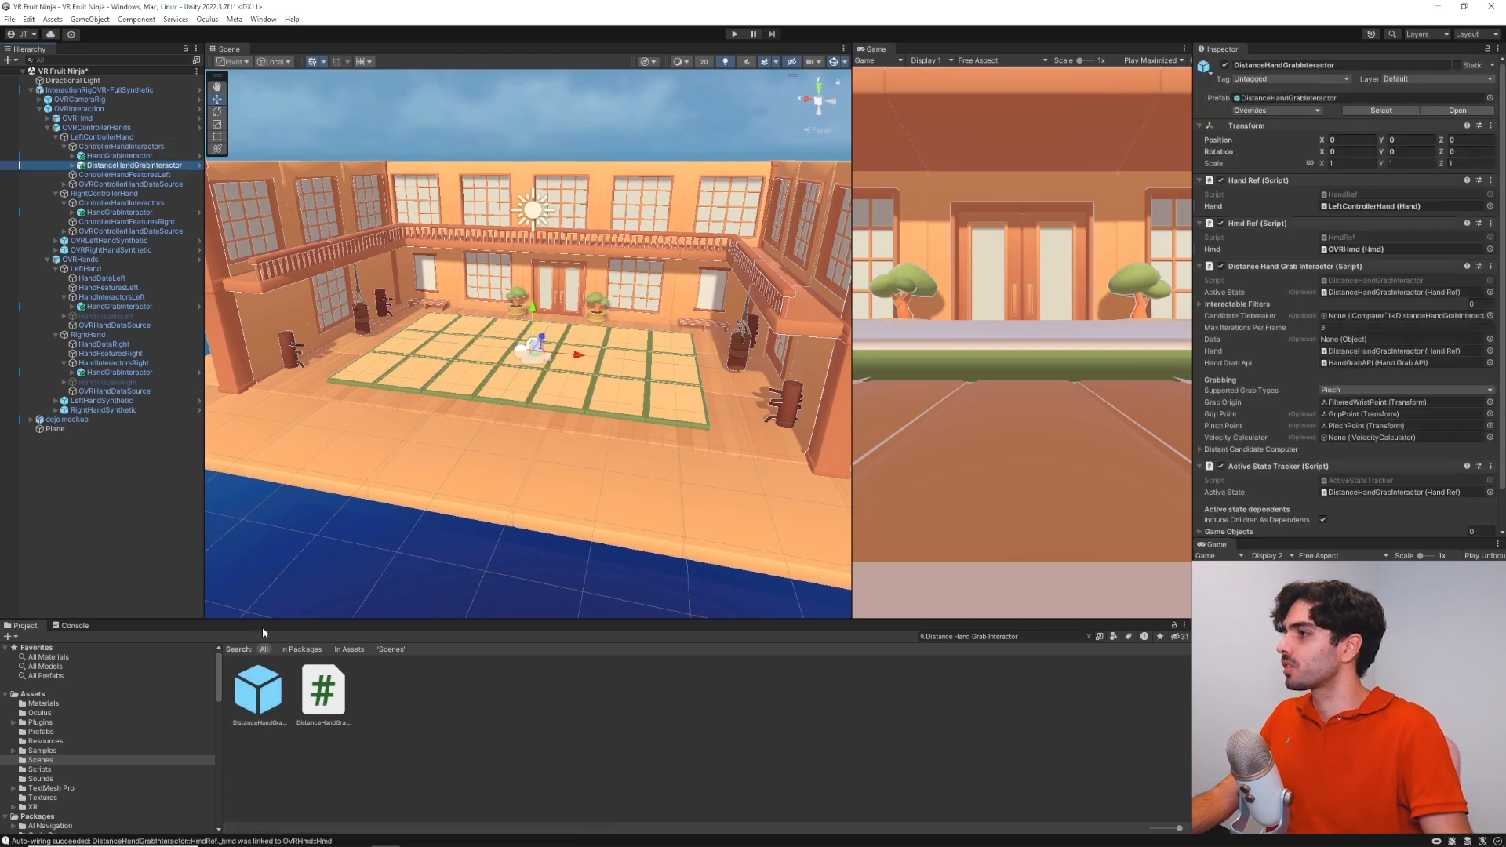
left_click_drag(255, 700, 102, 206)
left_click_drag(265, 694, 113, 308)
left_click_drag(280, 687, 104, 384)
left_click(111, 514)
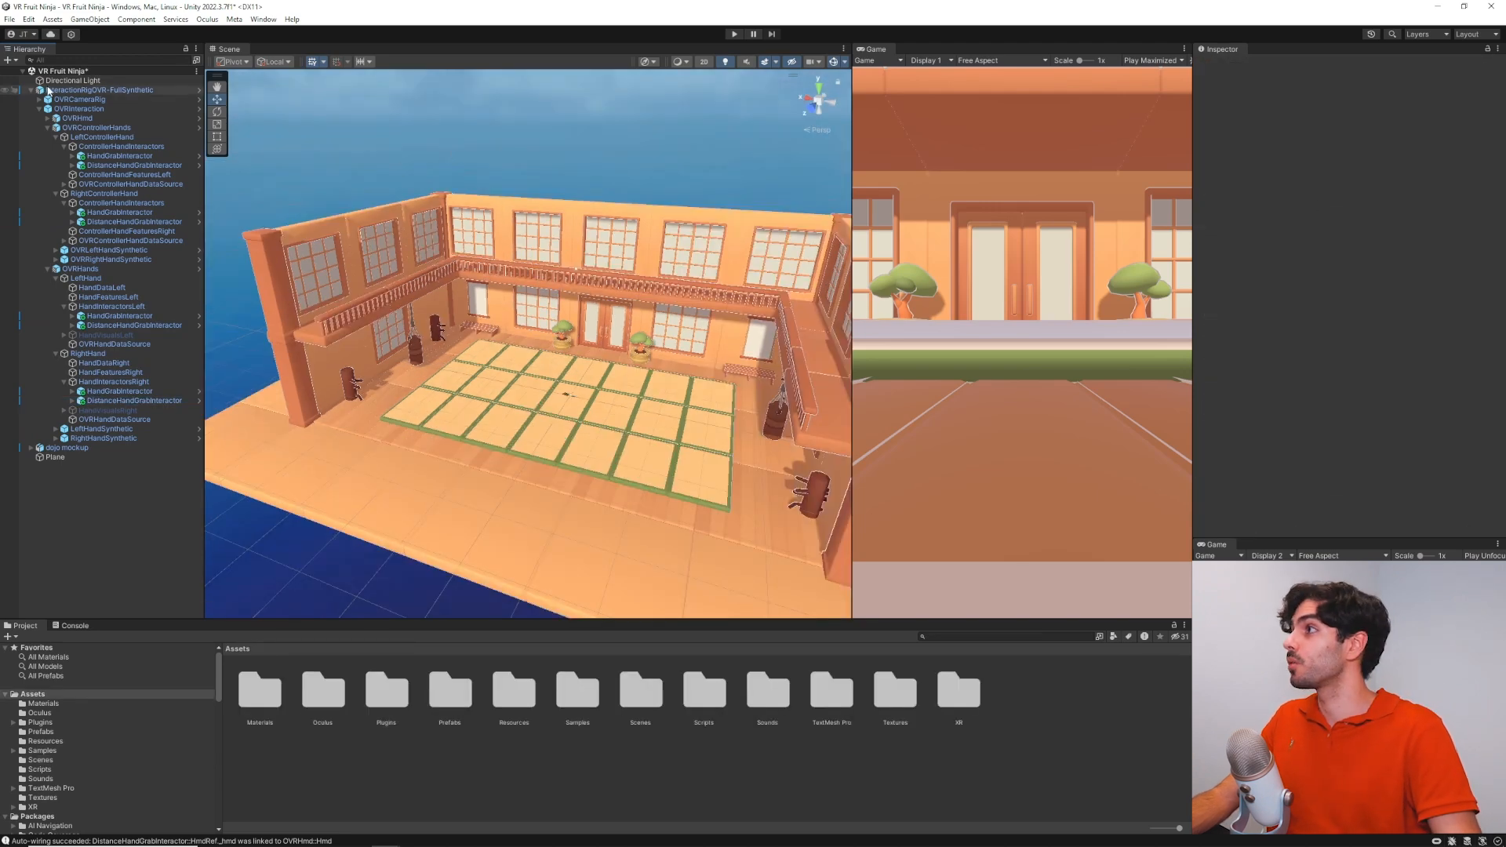
Collapse the interaction rig and add the hyper_katana prefab from the Prefabs folder to the scene root
left_click(27, 91)
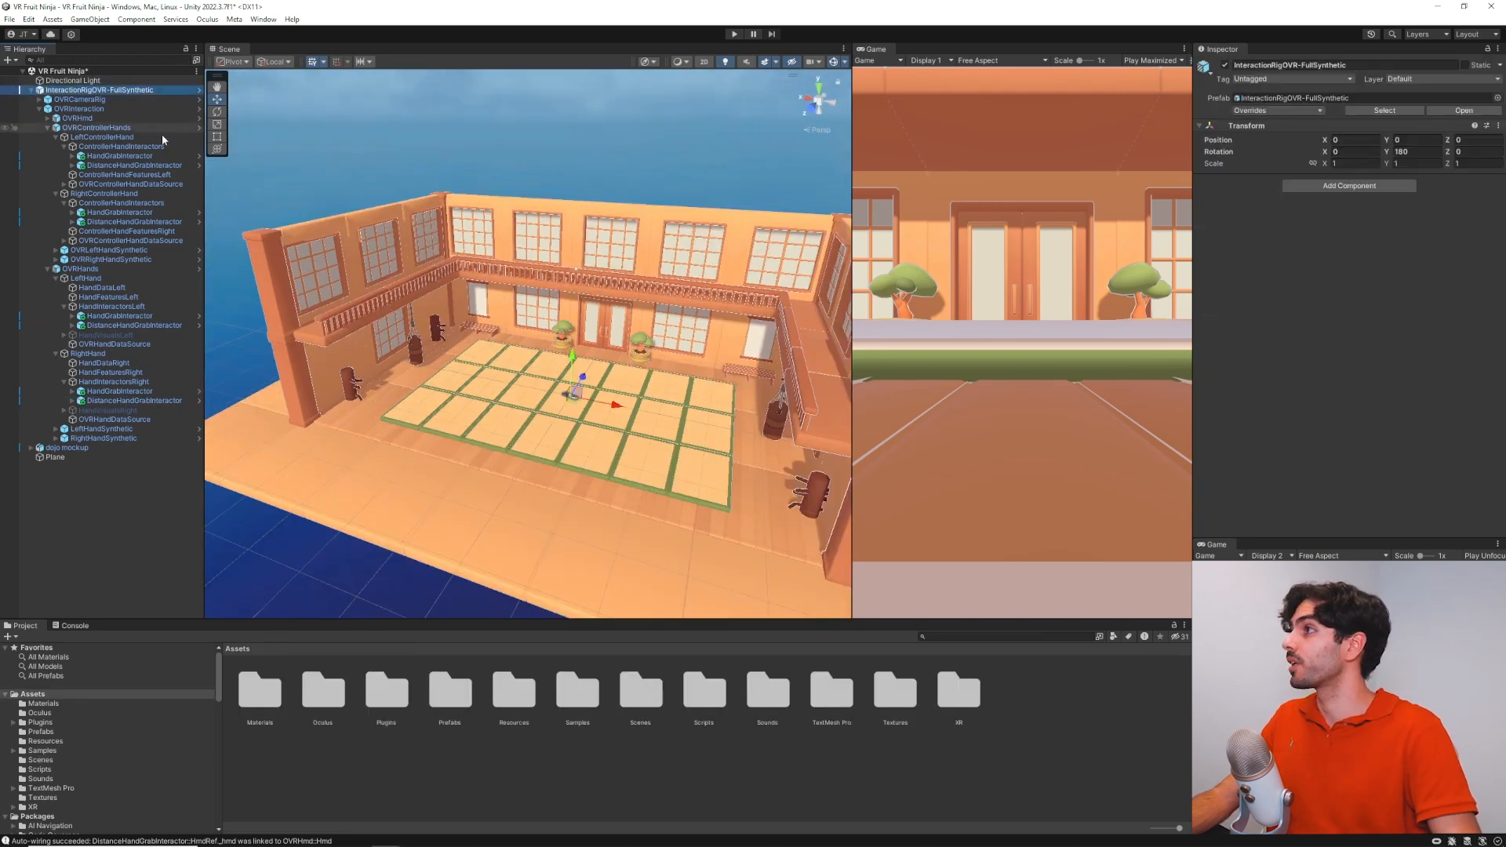
left_click(30, 89)
left_click(451, 773)
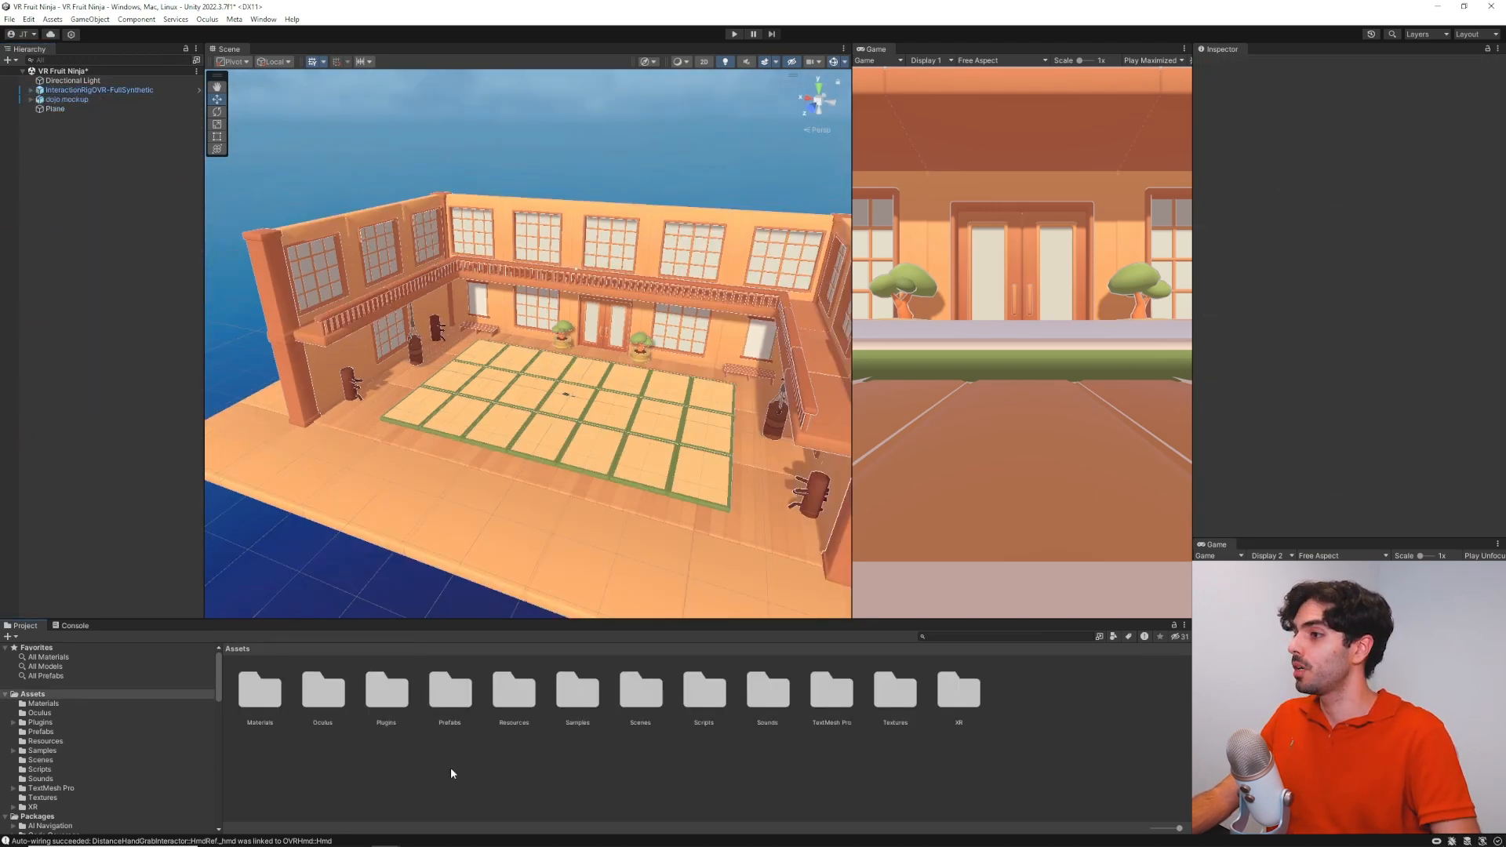
double_click(442, 691)
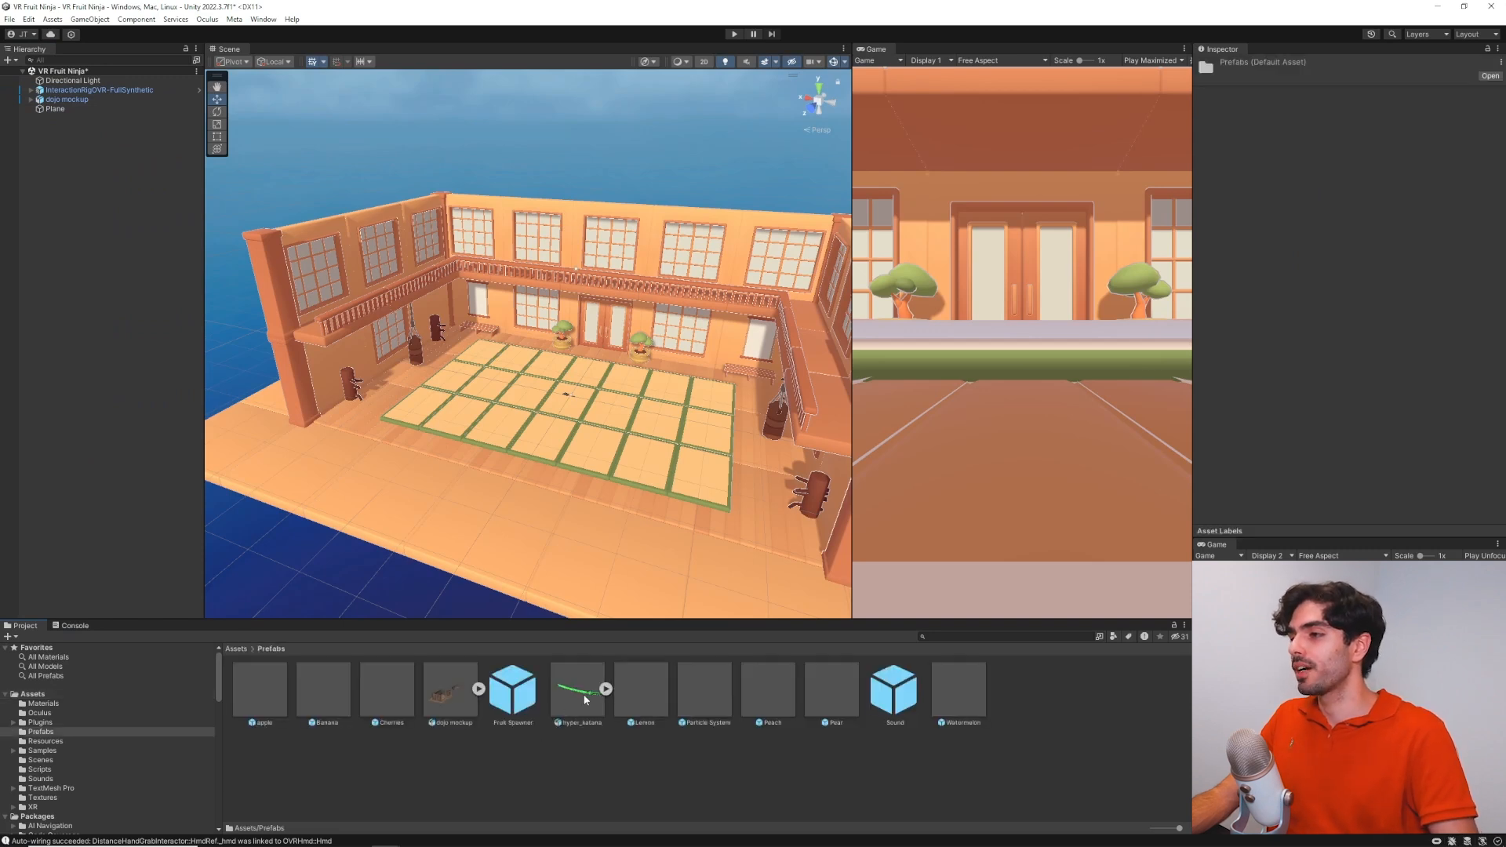
left_click_drag(580, 694, 104, 320)
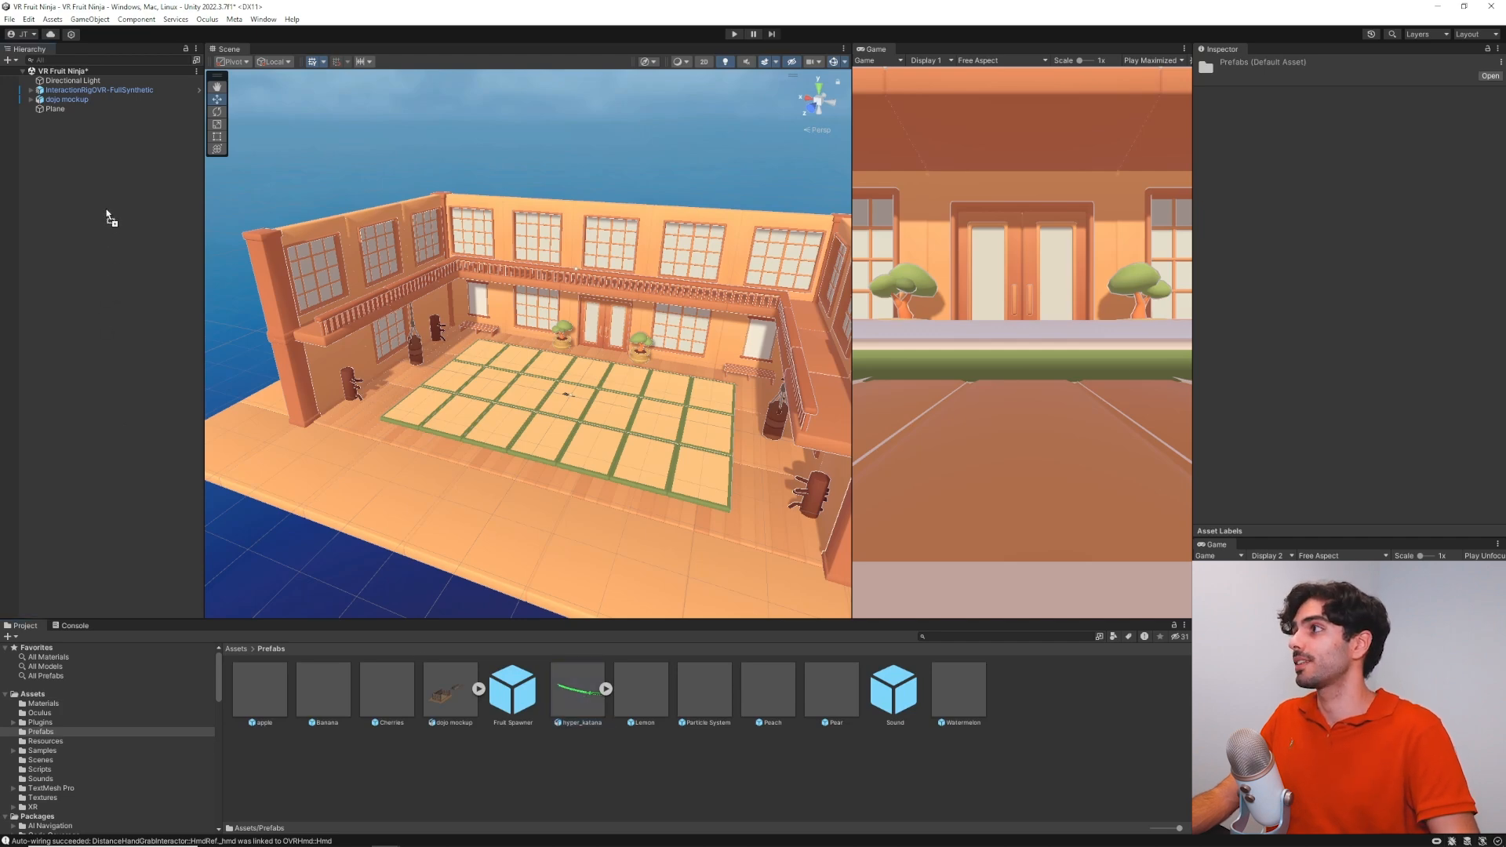
left_click_drag(106, 212, 180, 150)
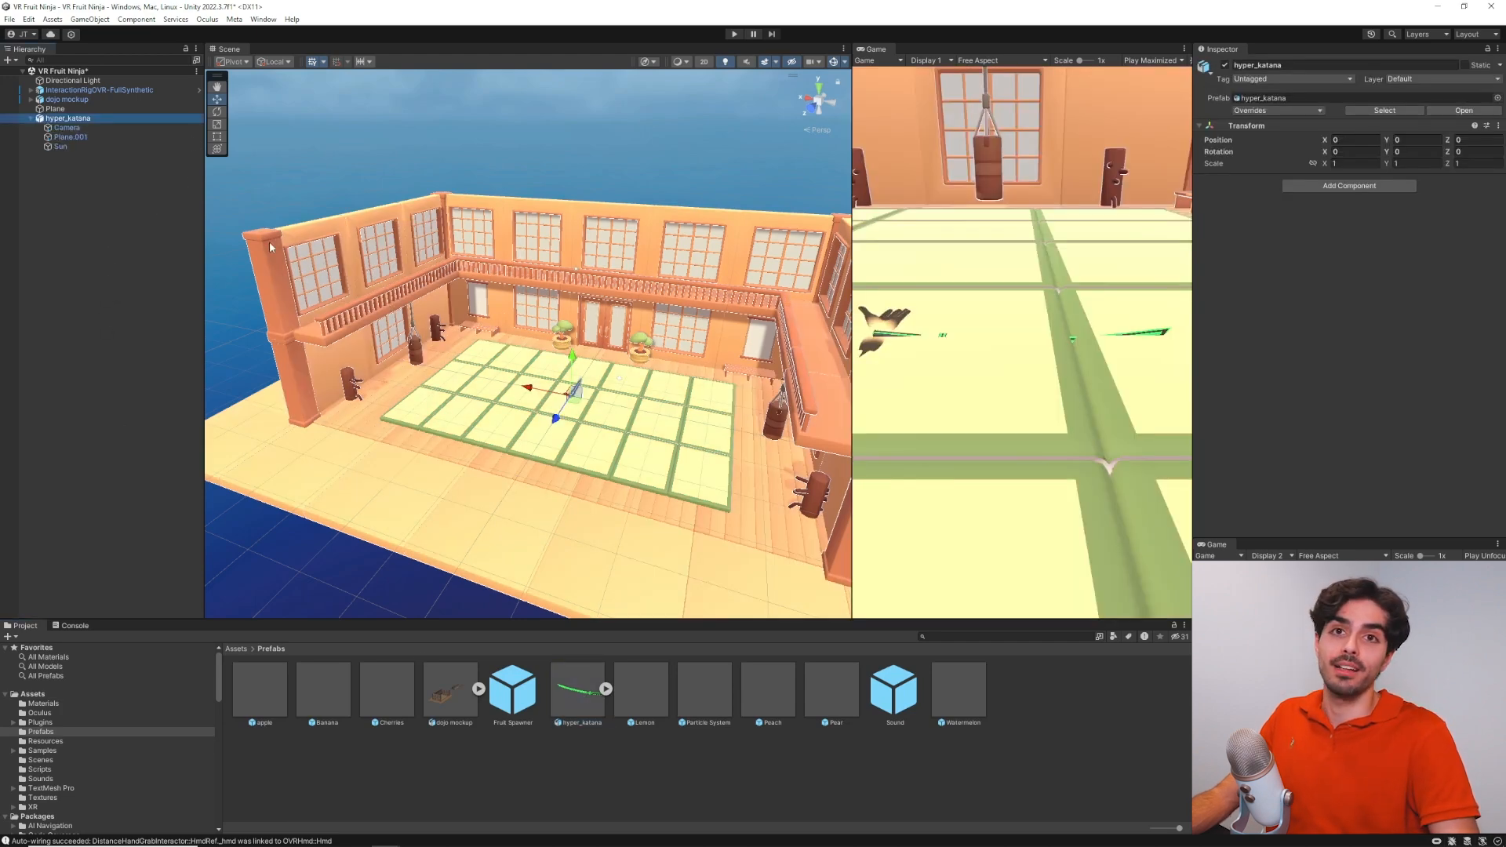
Delete the Camera and Sun child objects of hyper_katana
left_click(66, 128)
left_click(65, 149, "shift")
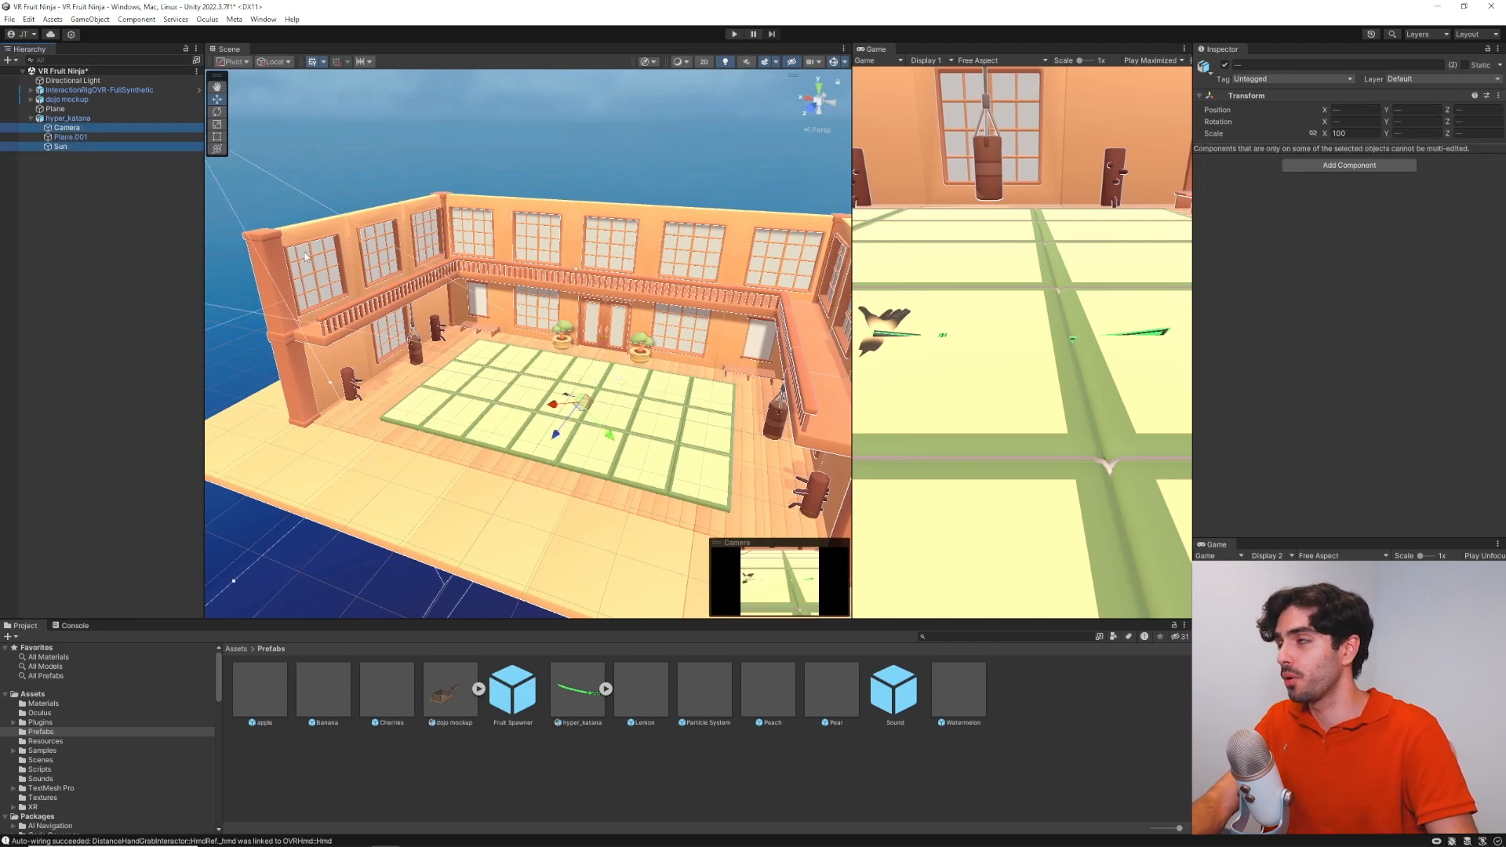
key("Delete")
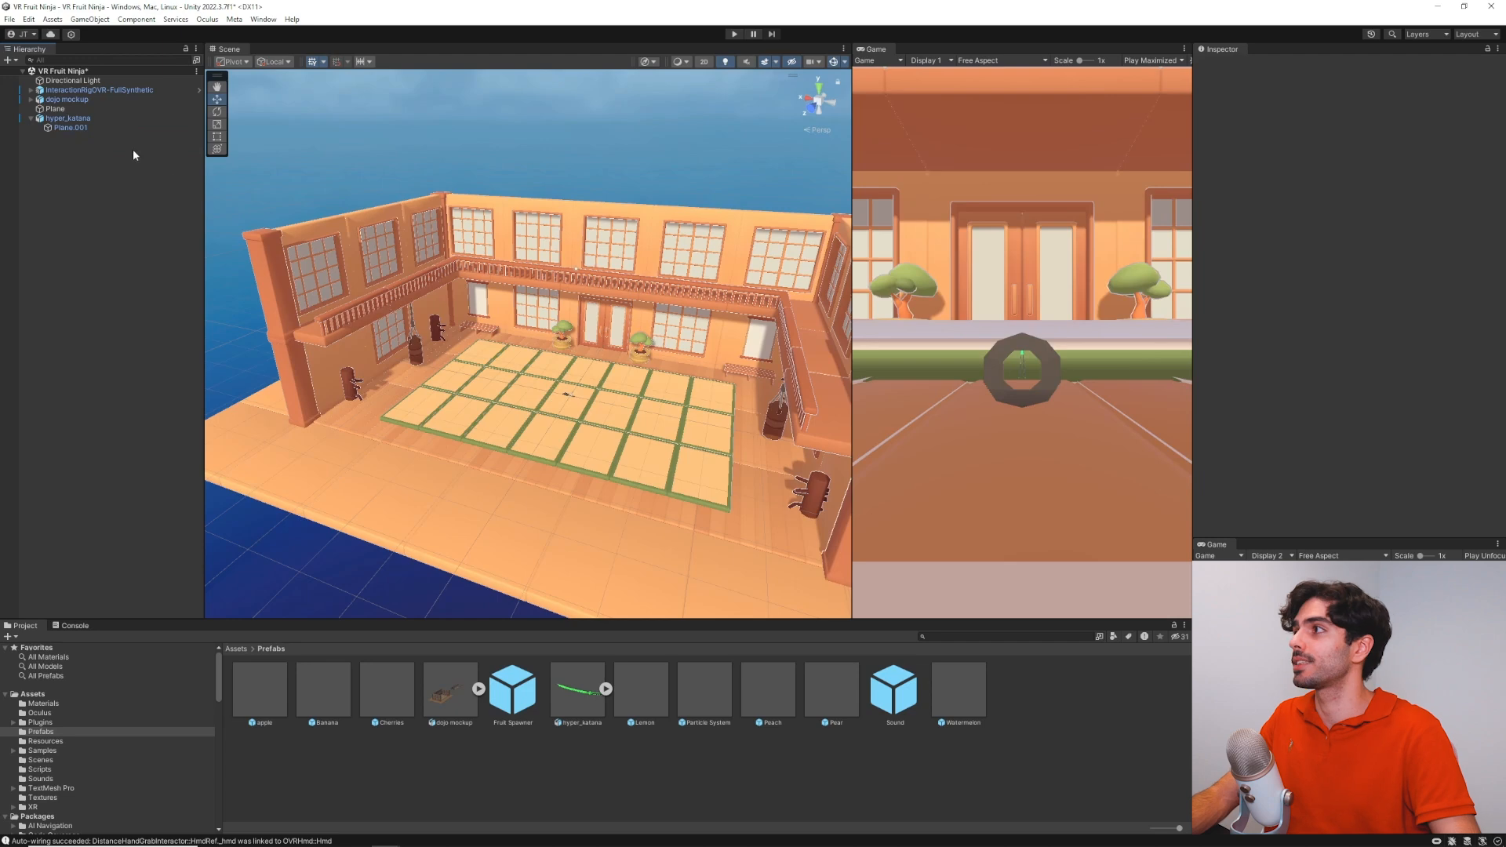
Set the Y and Z rotation of the katana's Plane.001 mesh to 0 so the blade stands upright
double_click(88, 138)
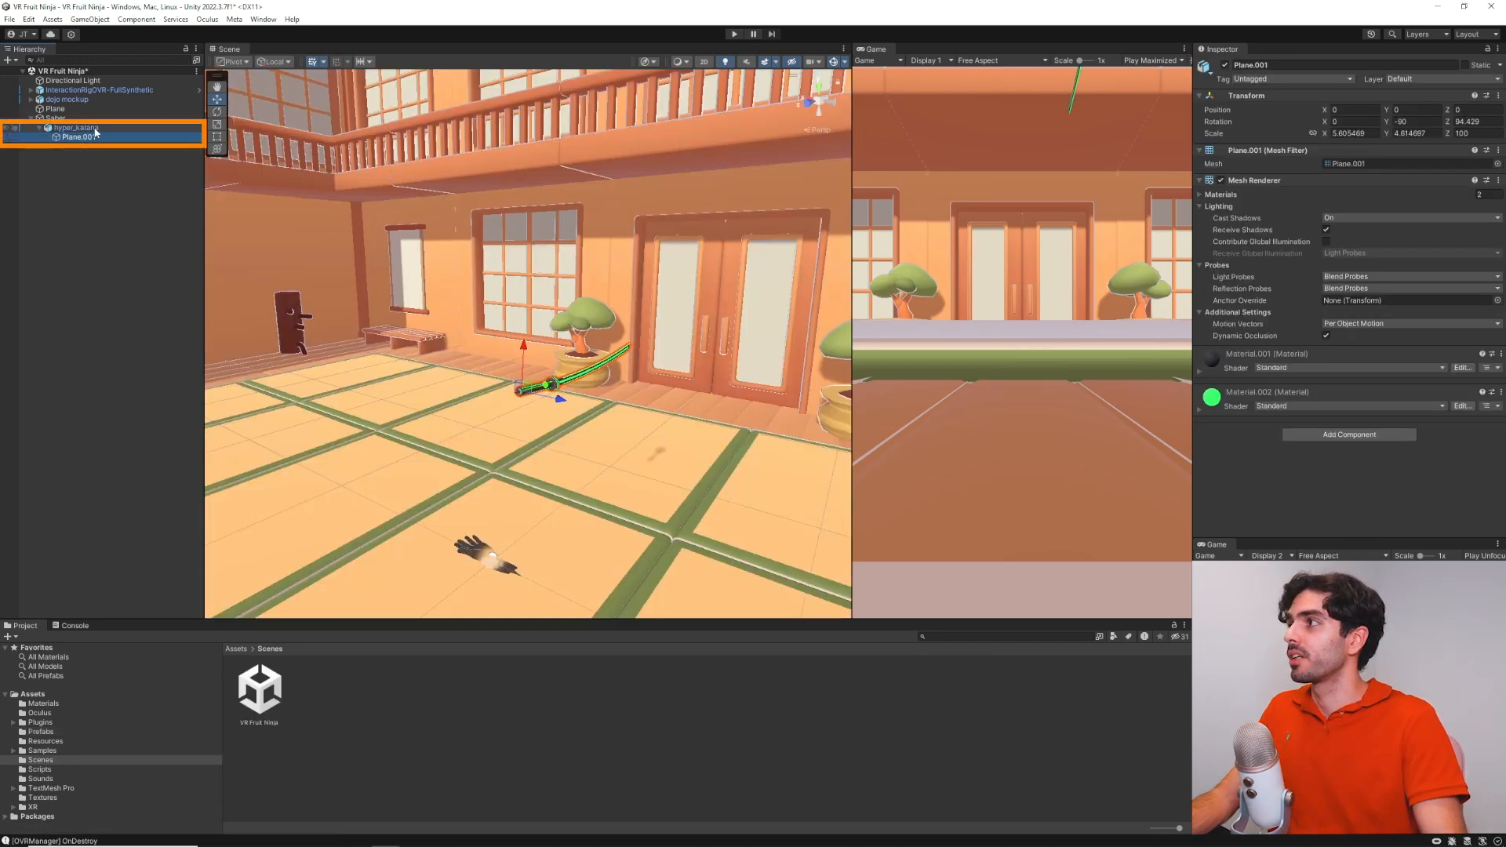
left_click(1417, 120)
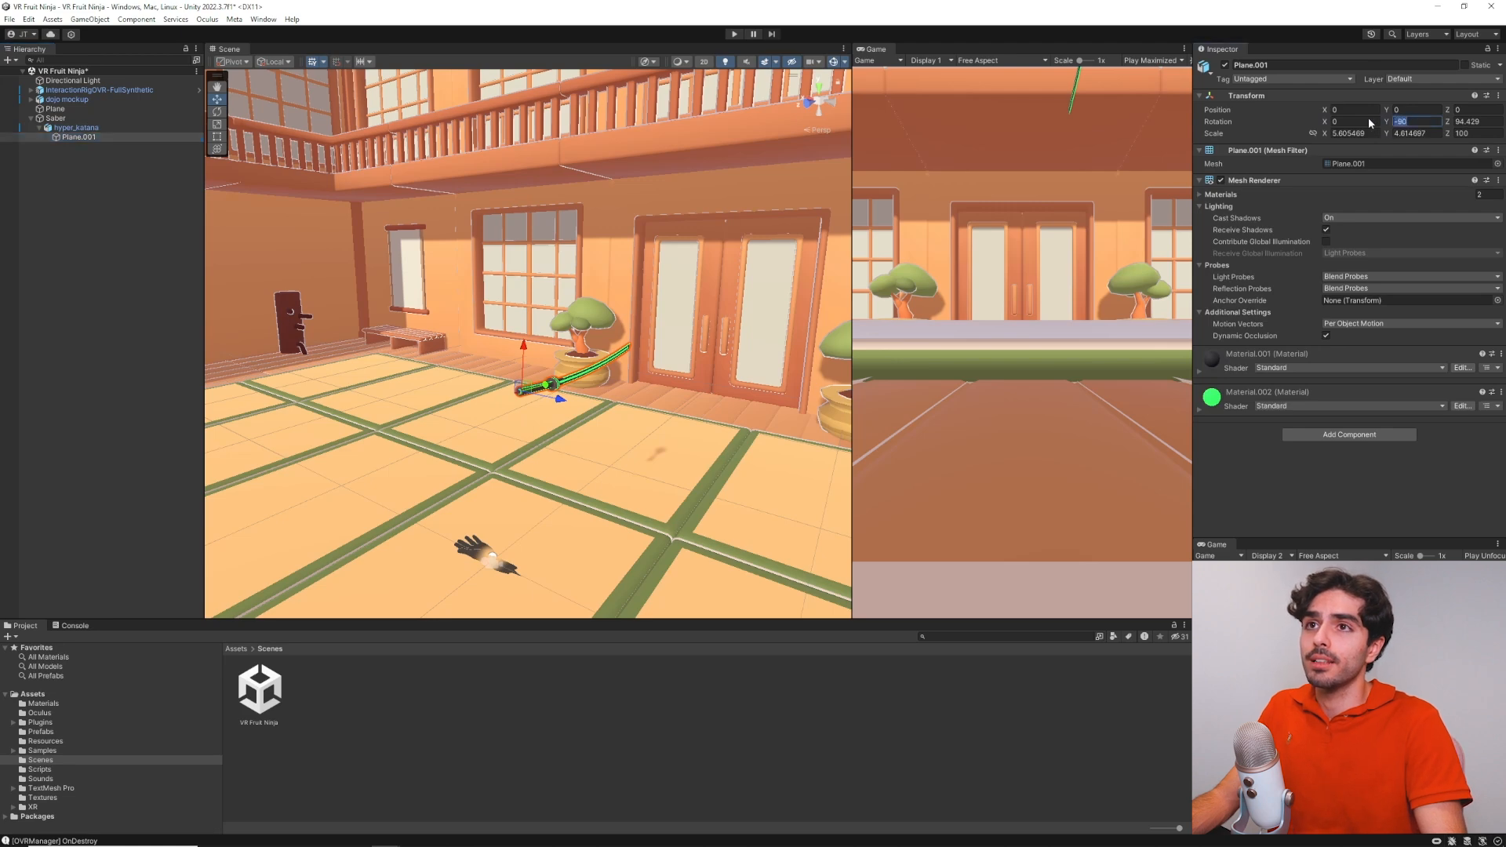
type("0")
key("Tab")
type("0")
right_click_drag(582, 204, 596, 160)
key("d")
key("a")
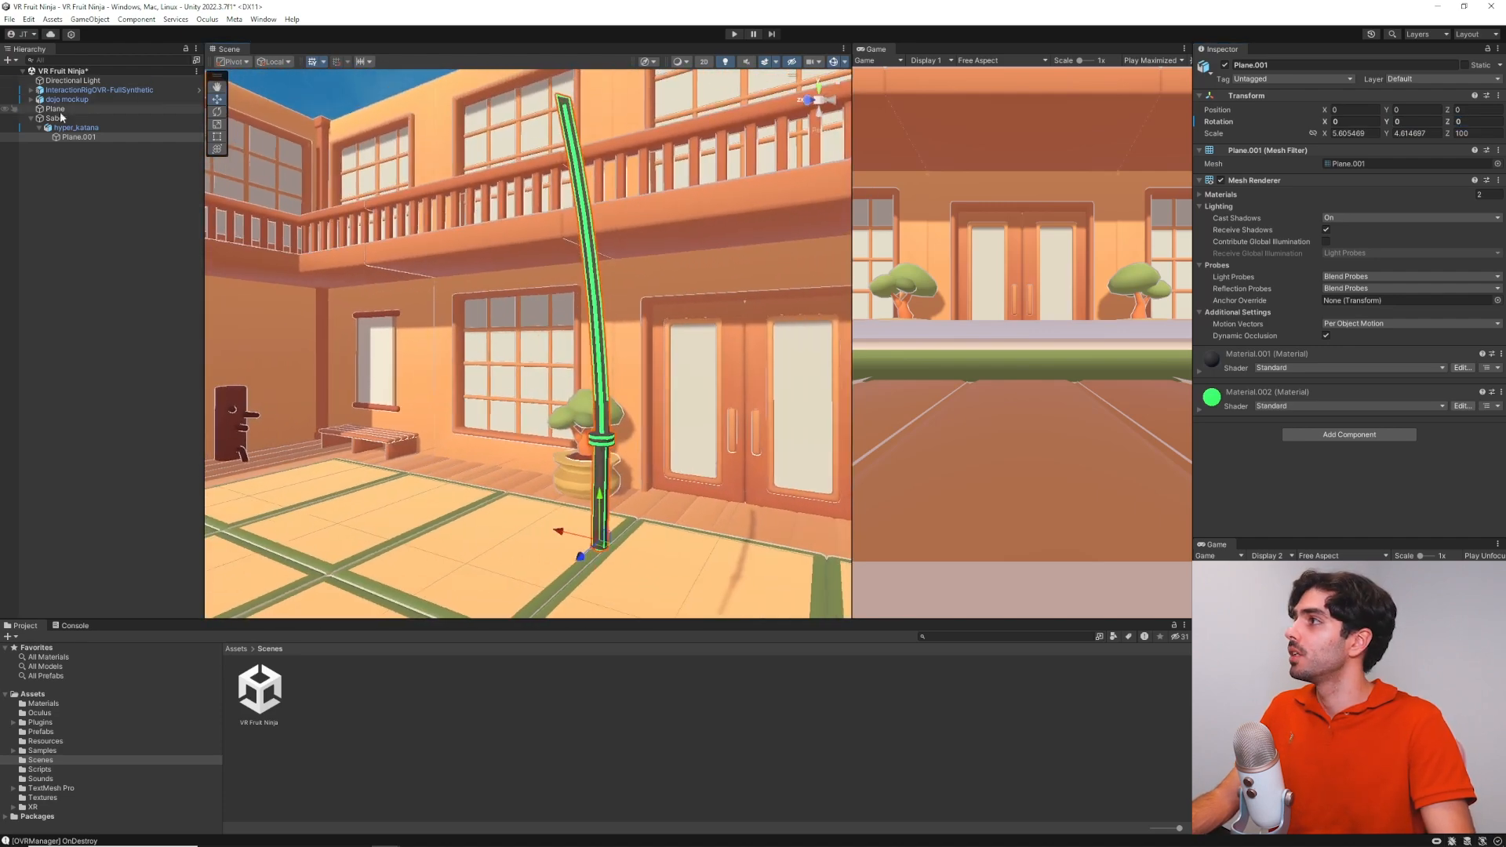
Set the Y rotation of the hyper_katana object inside Saber to -90
left_click(41, 128)
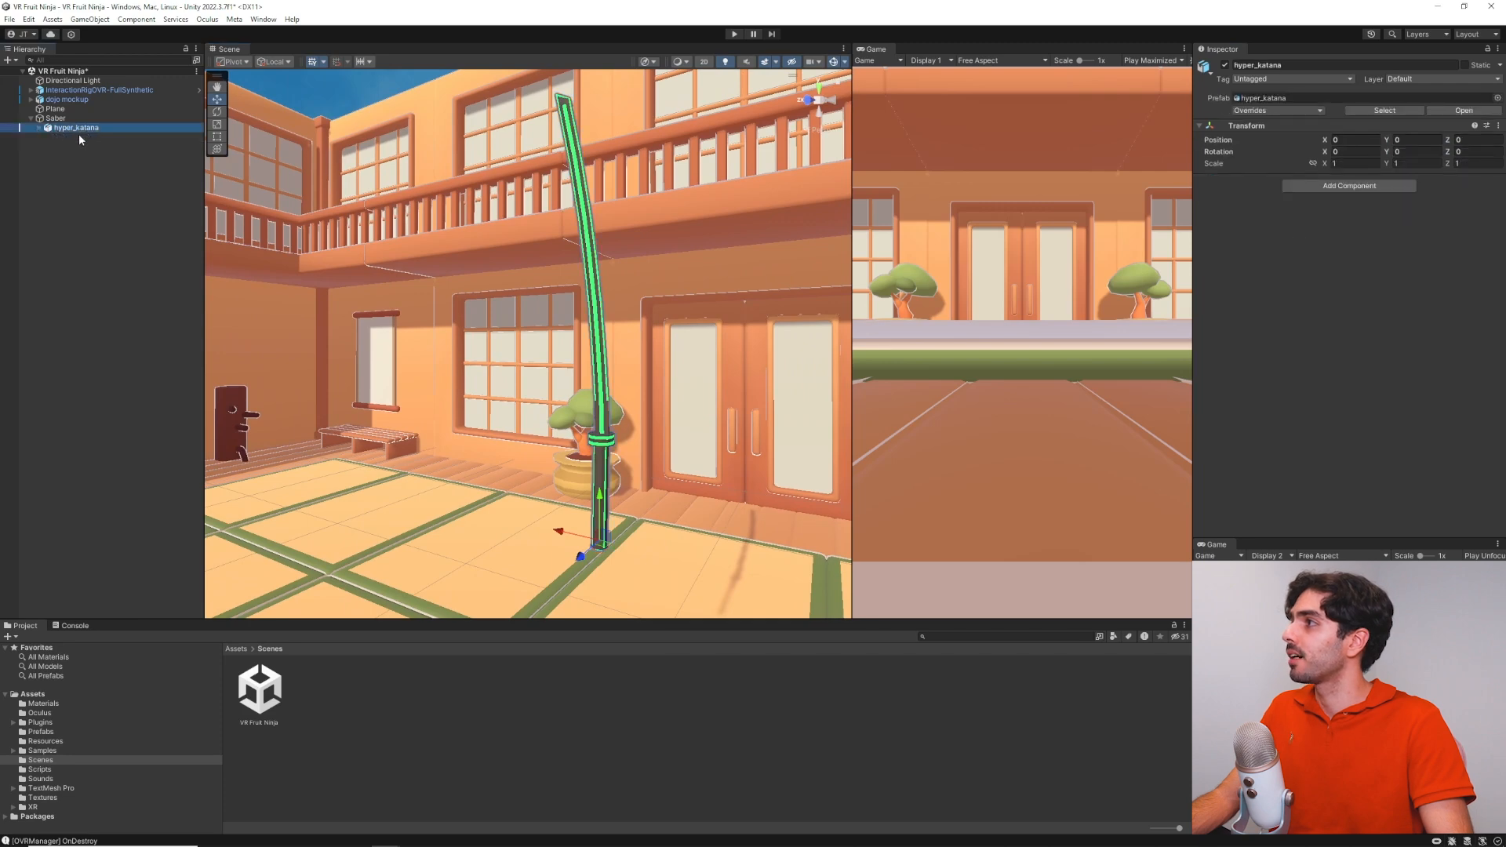
left_click(1420, 151)
type("-")
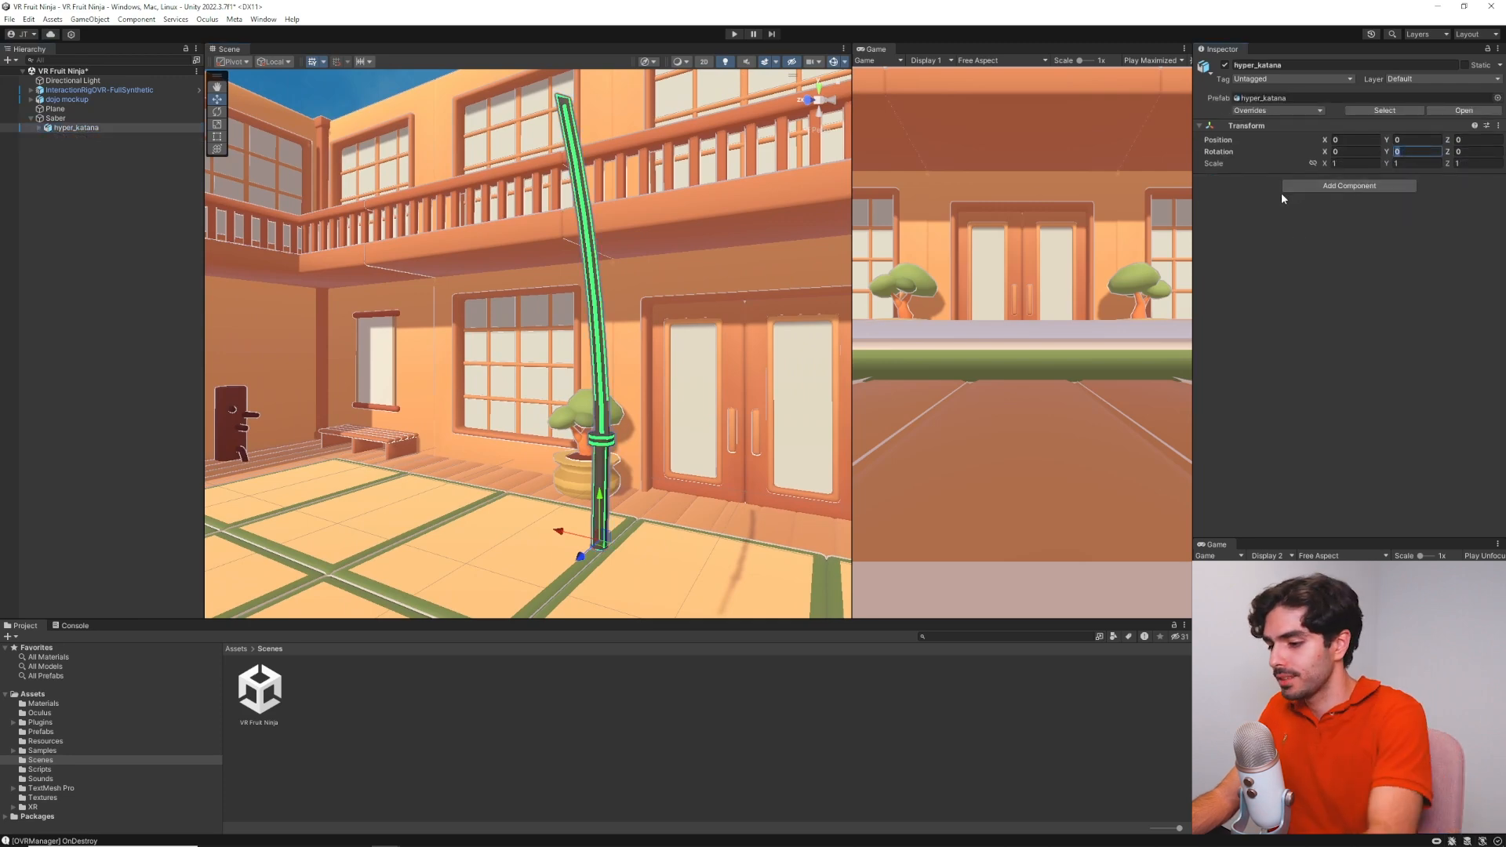
type("90")
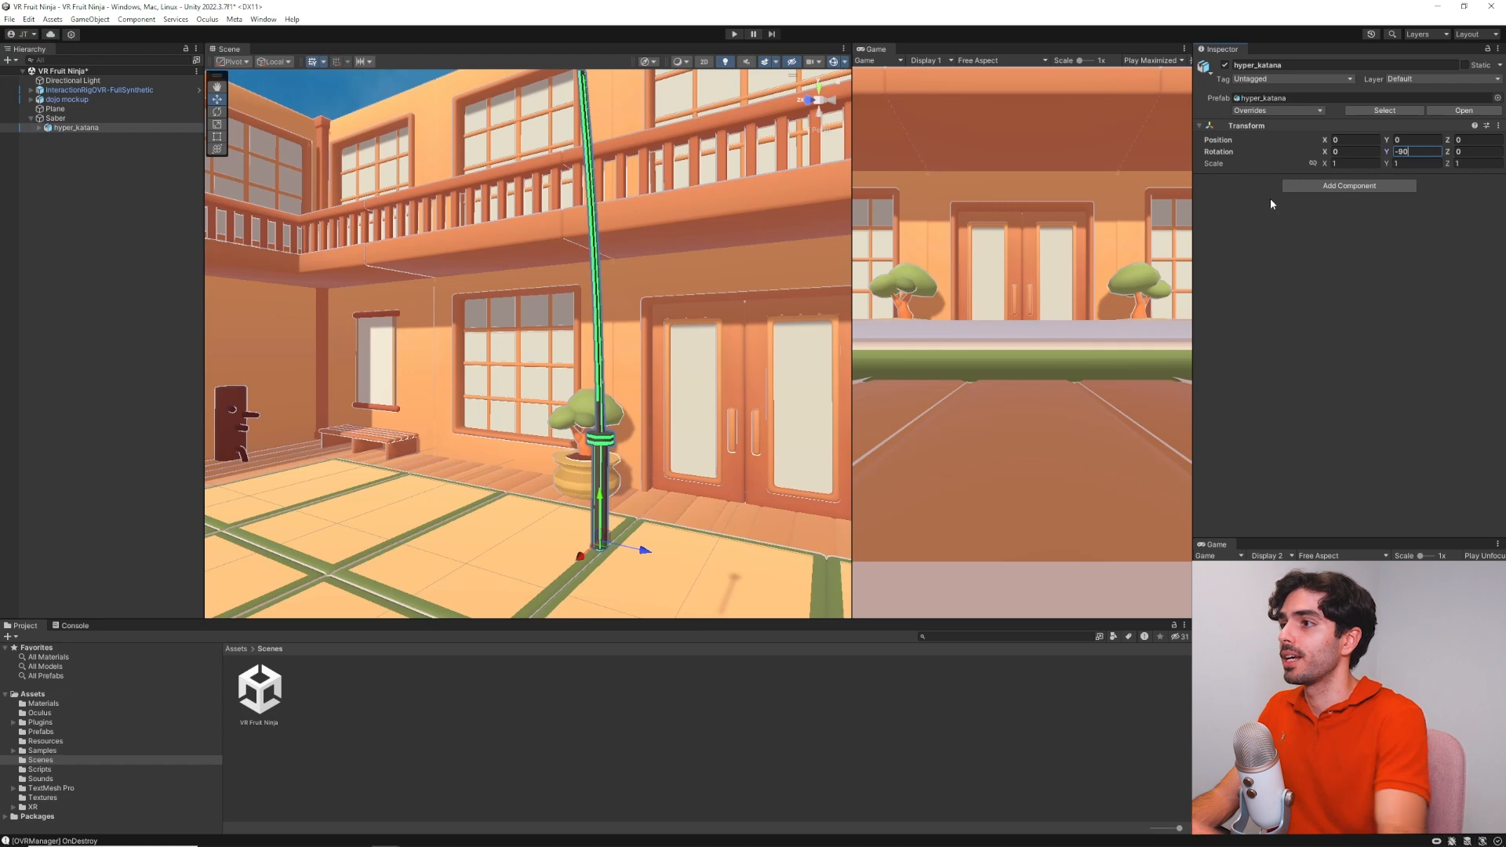
right_click_drag(820, 238, 572, 233)
Create a cube at the scene root and reset its transform
left_click(83, 197)
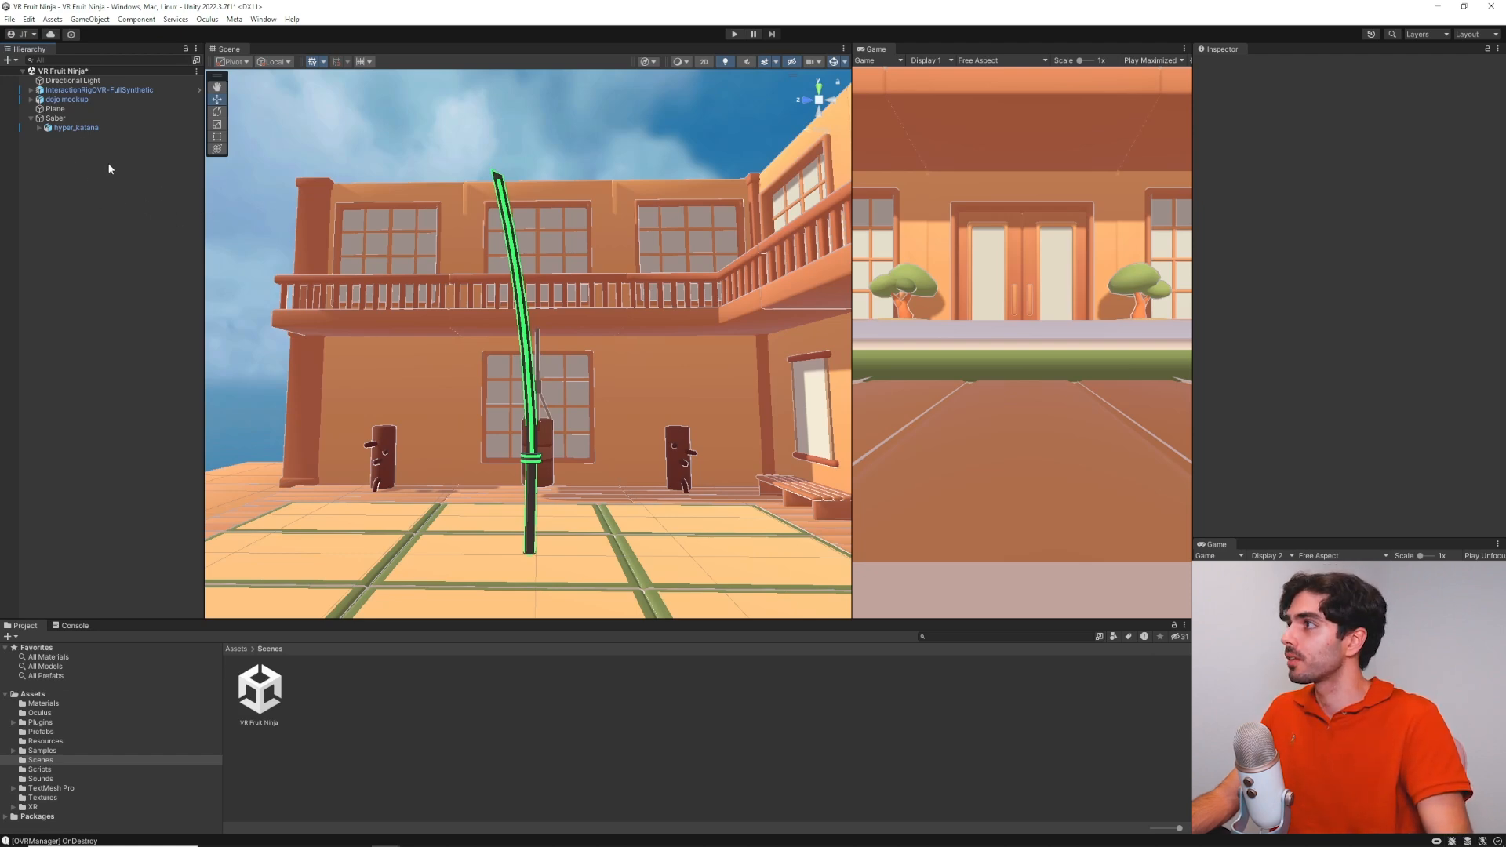
right_click(85, 171)
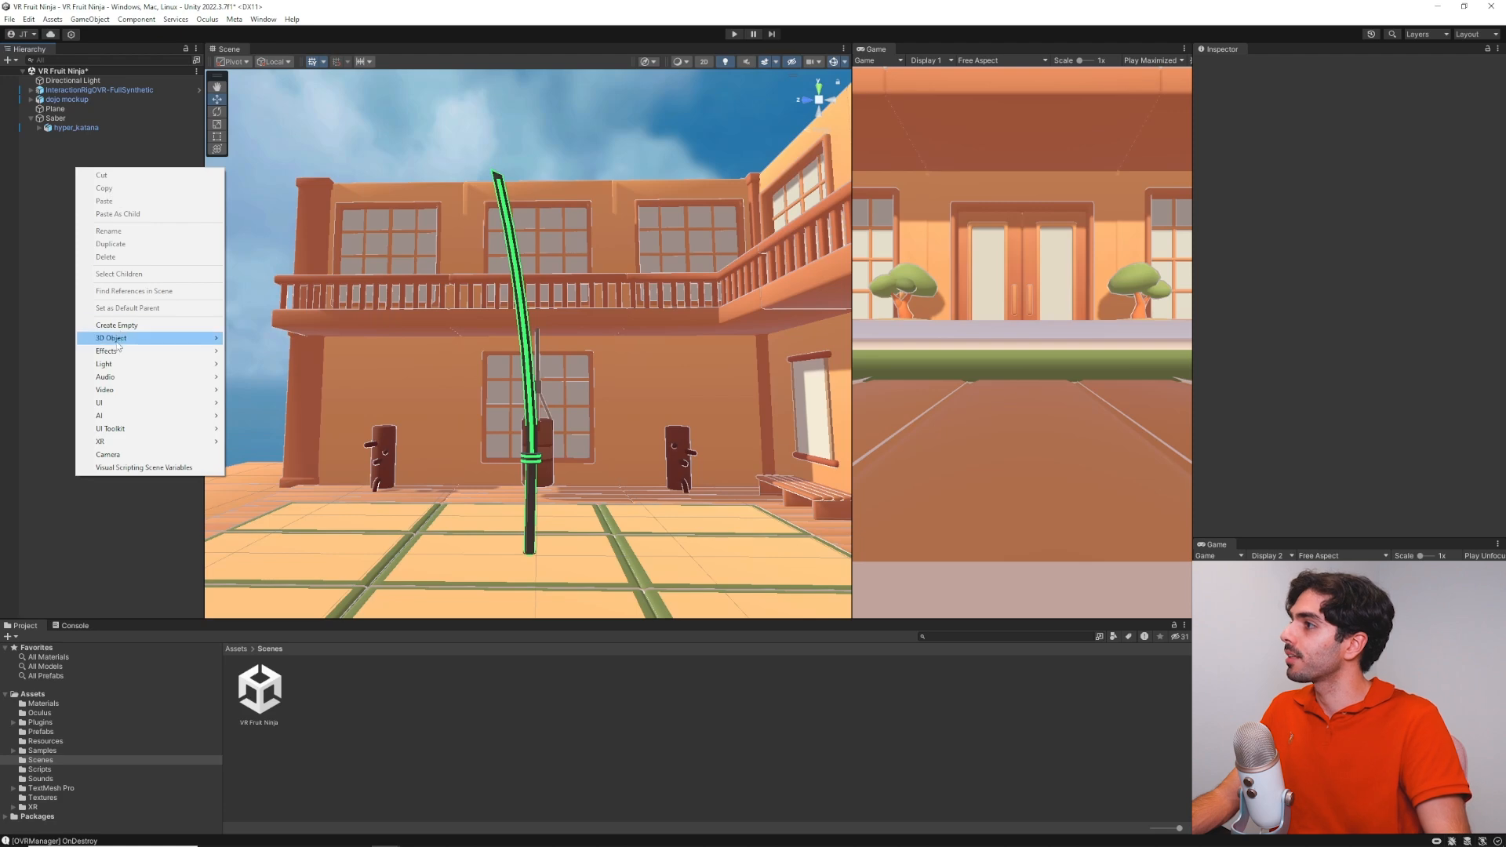
mouse_move(146, 339)
left_click(250, 338)
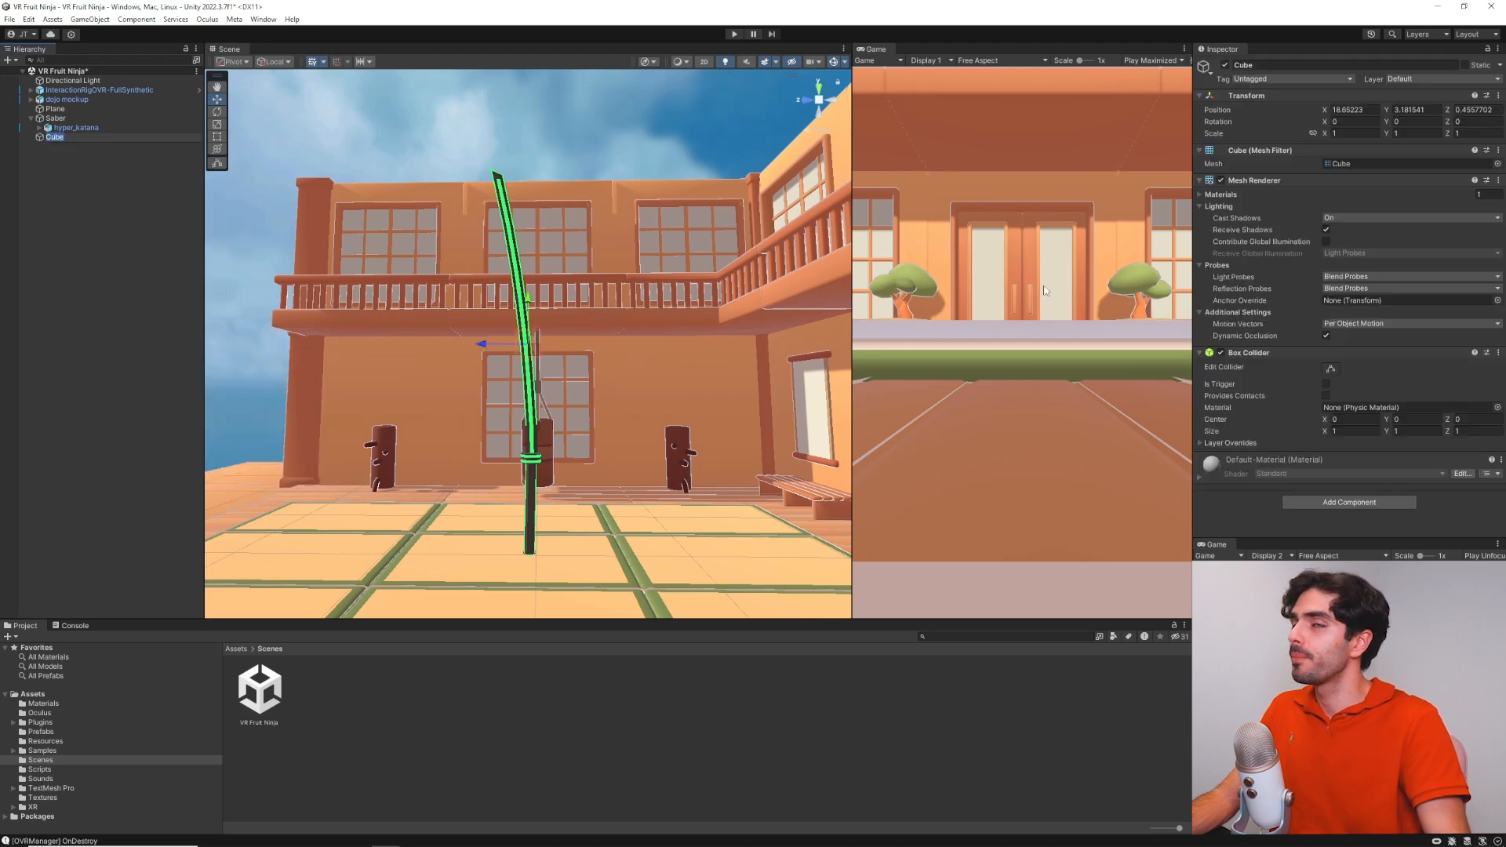
right_click(1267, 97)
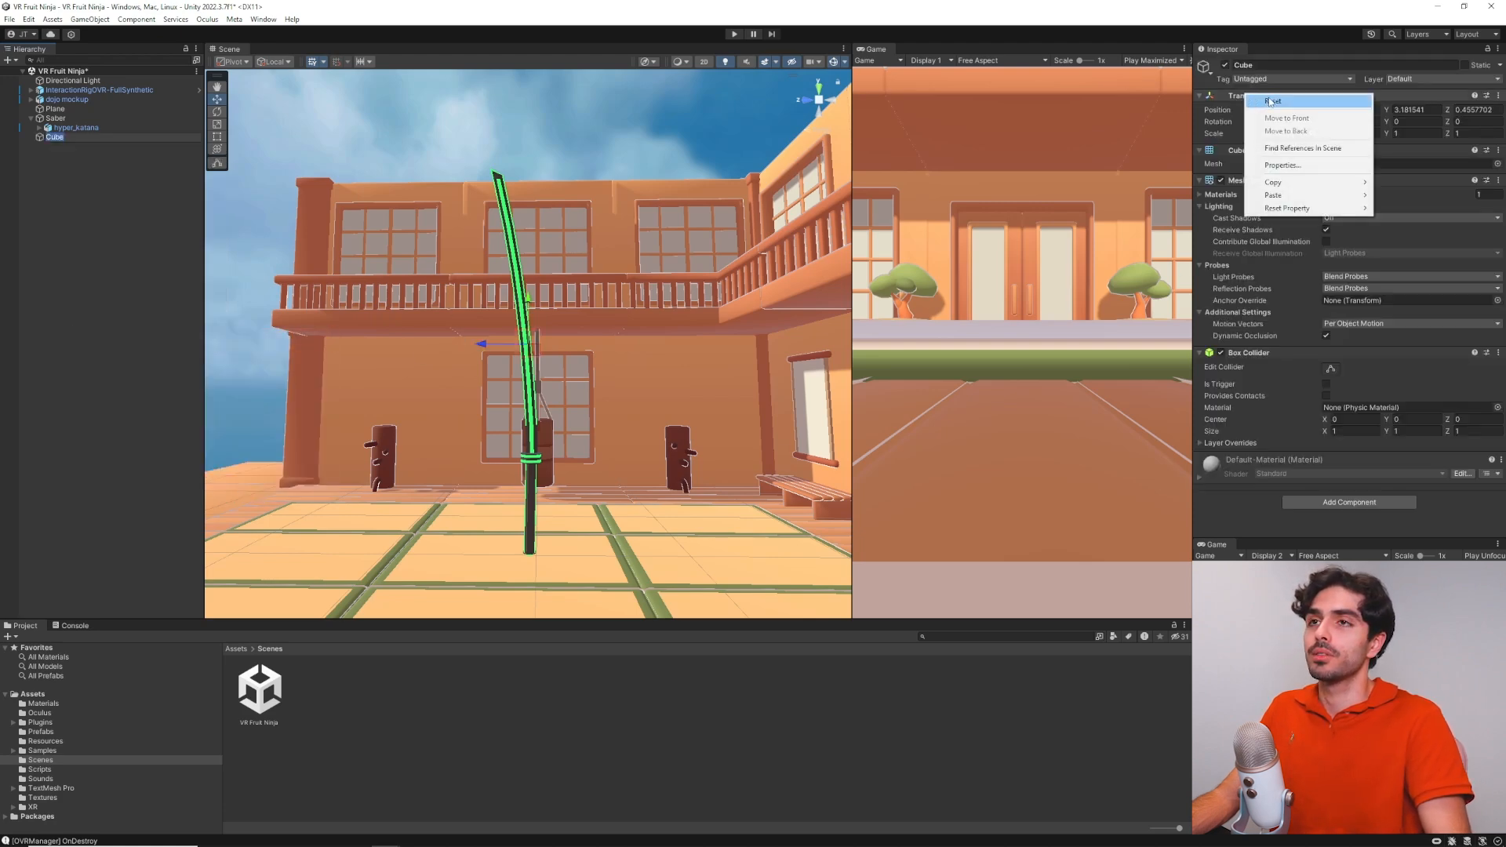
left_click(1272, 101)
key("f")
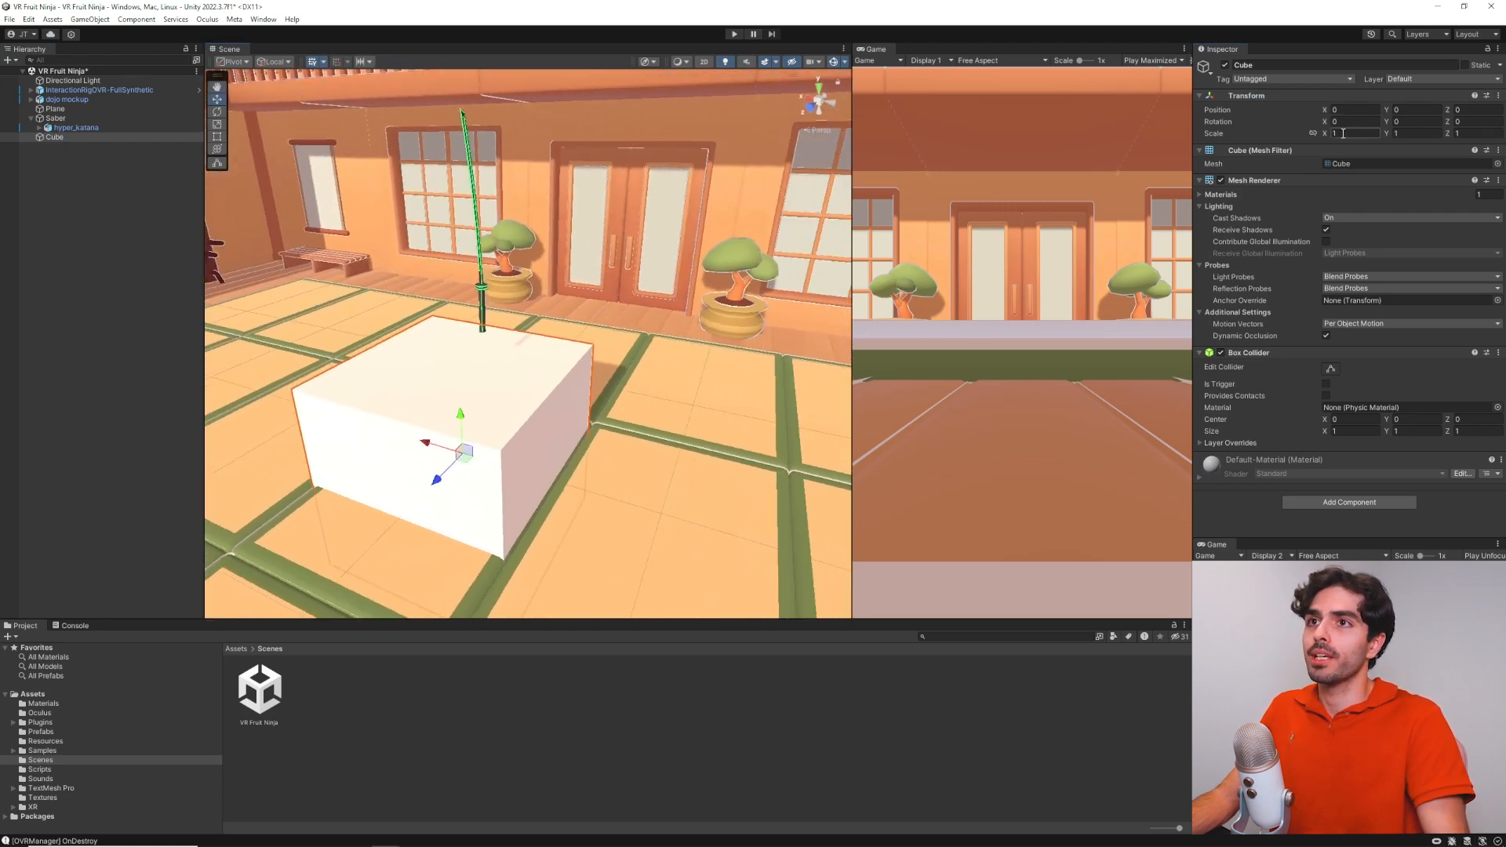
Scale the cube to 0.025 in X, 0.2 in Y and 0.025 in Z
right_click_drag(594, 248, 347, 144)
key("w")
key("d")
key("s")
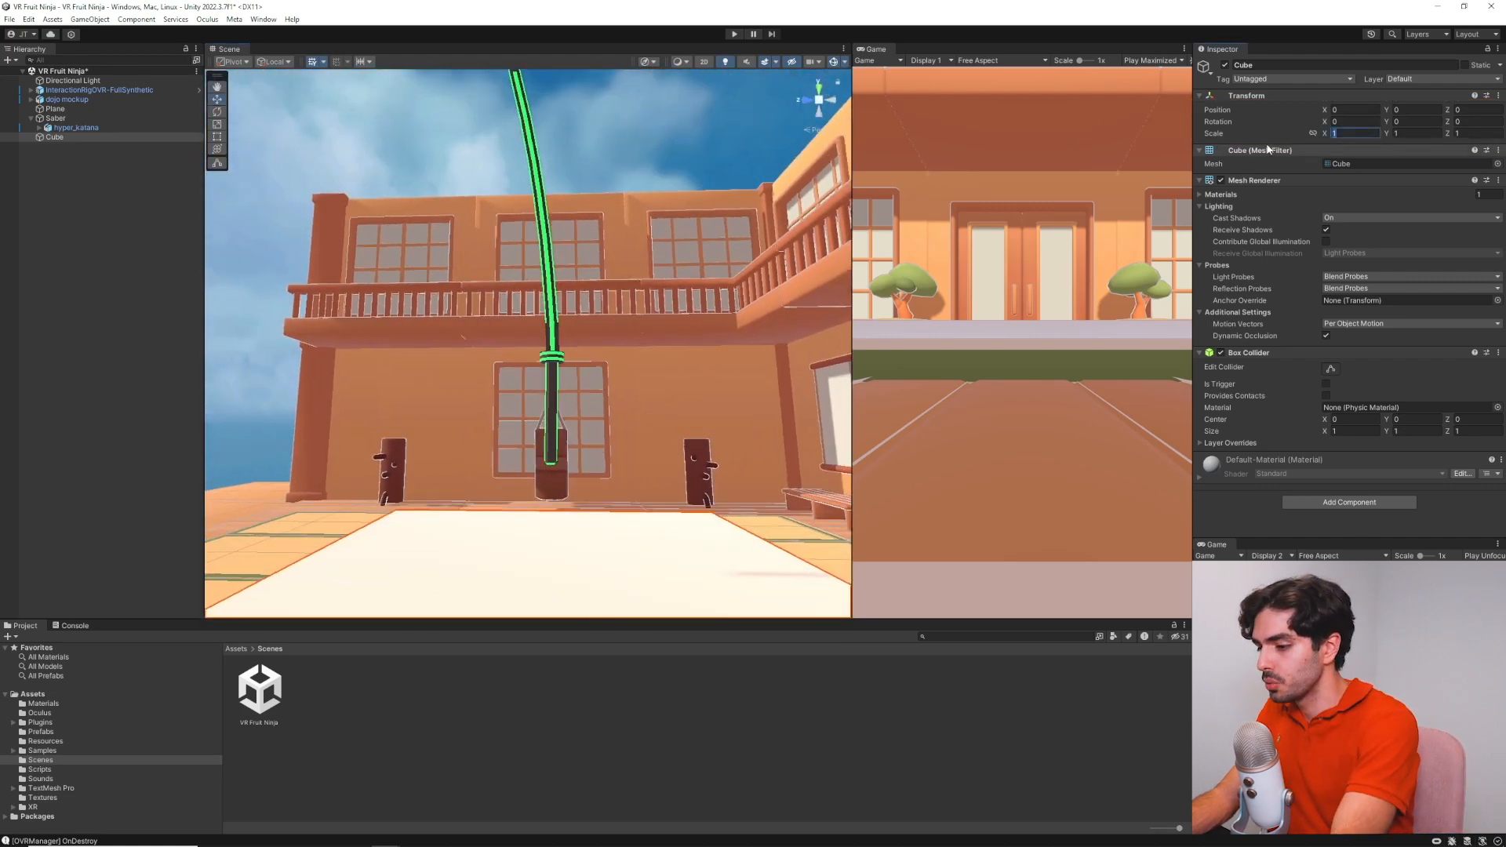
type("0.025")
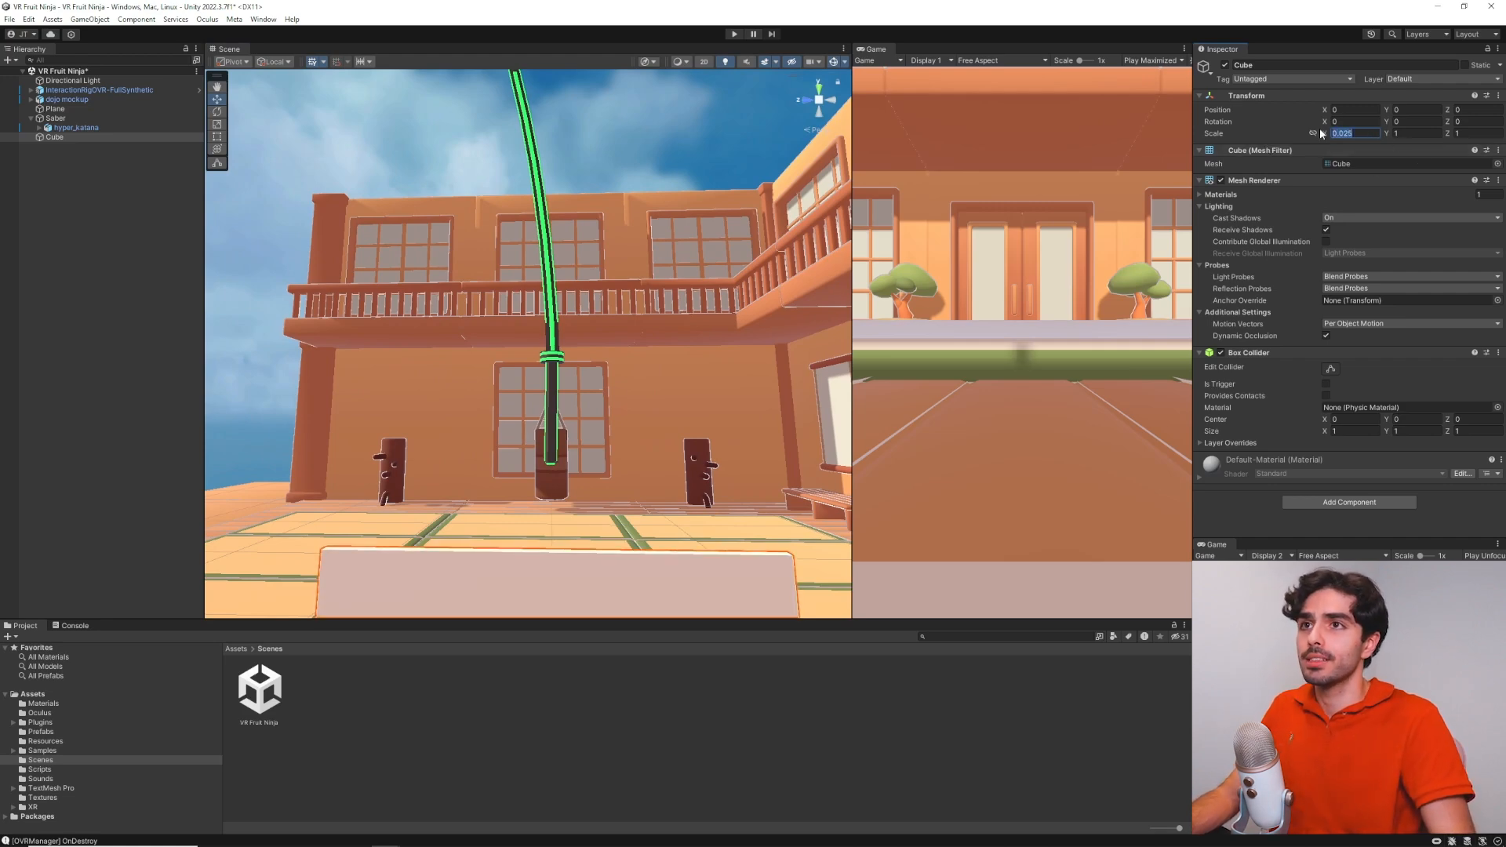
key("Tab")
key("Tab")
type("0.025")
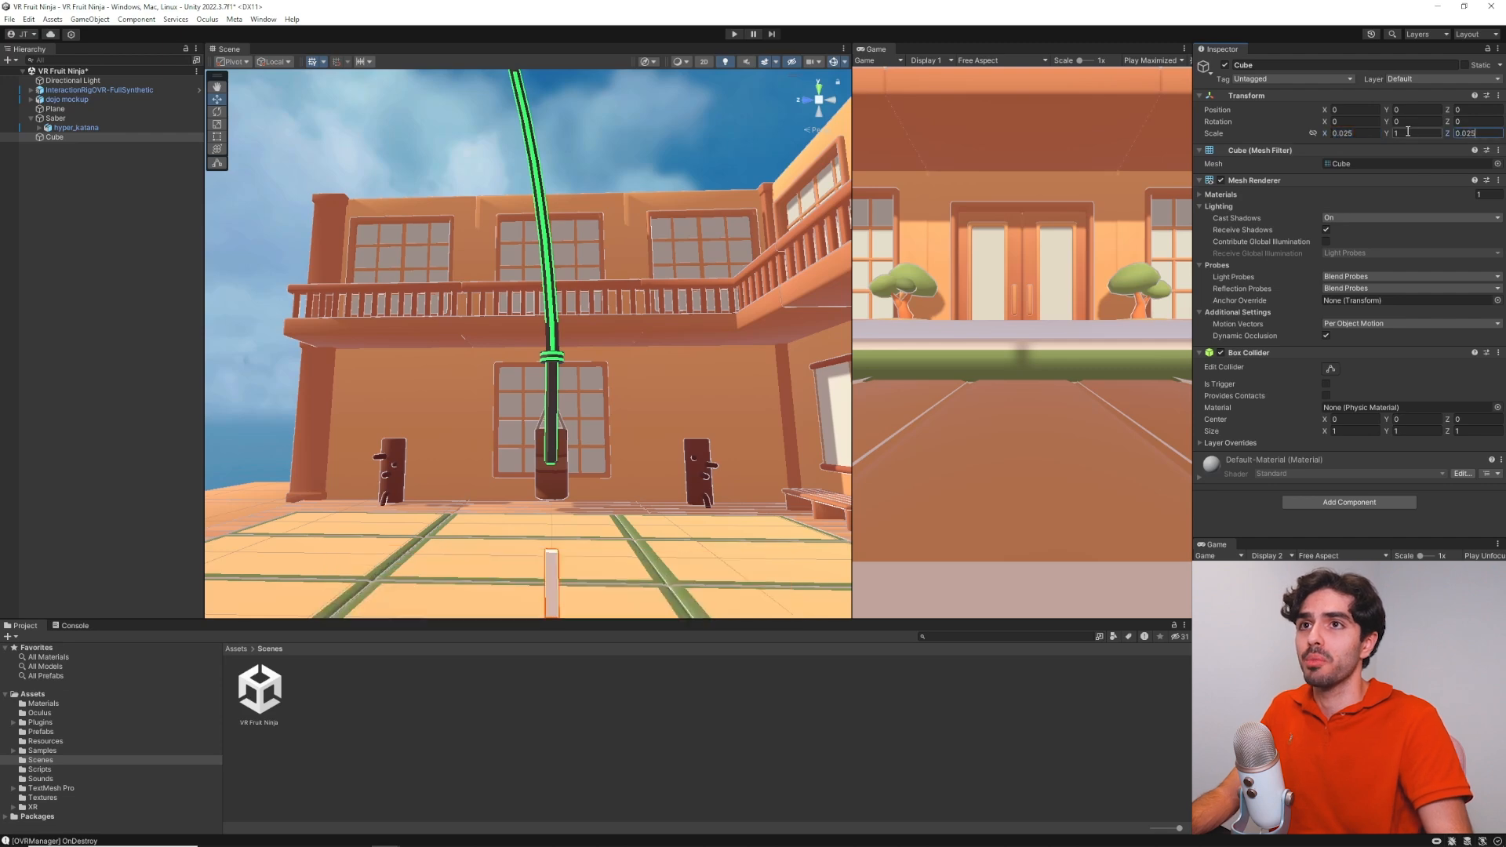
left_click(1409, 133)
type("0.2")
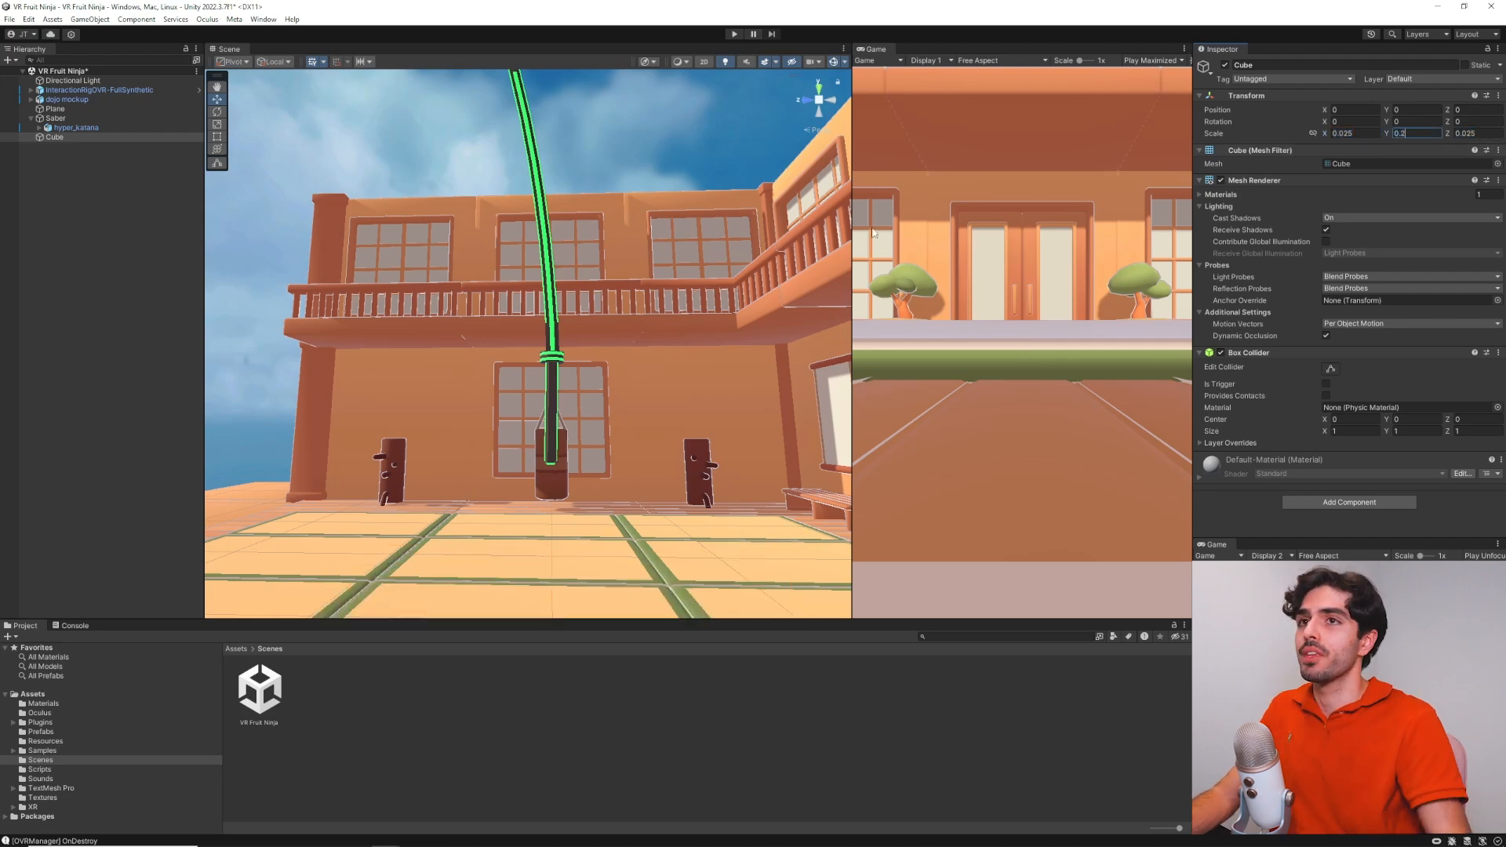
key("Return")
key("f")
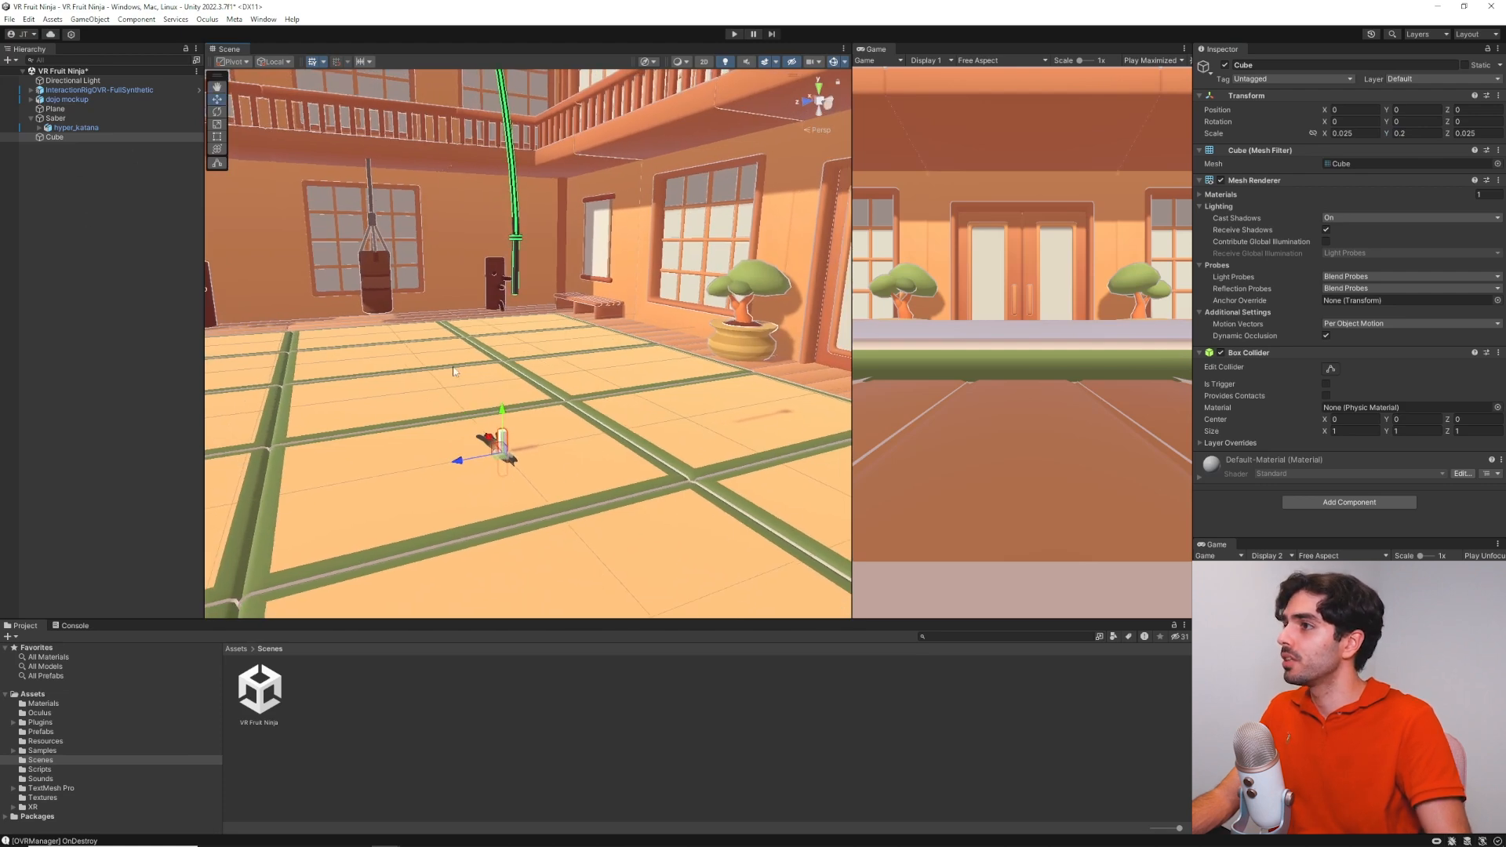
Raise the cube to about Y 0.773 near the katana's handle and make it a child of Saber
left_click_drag(502, 412, 503, 223)
right_click_drag(627, 232, 788, 211)
key("w")
key("a")
key("s")
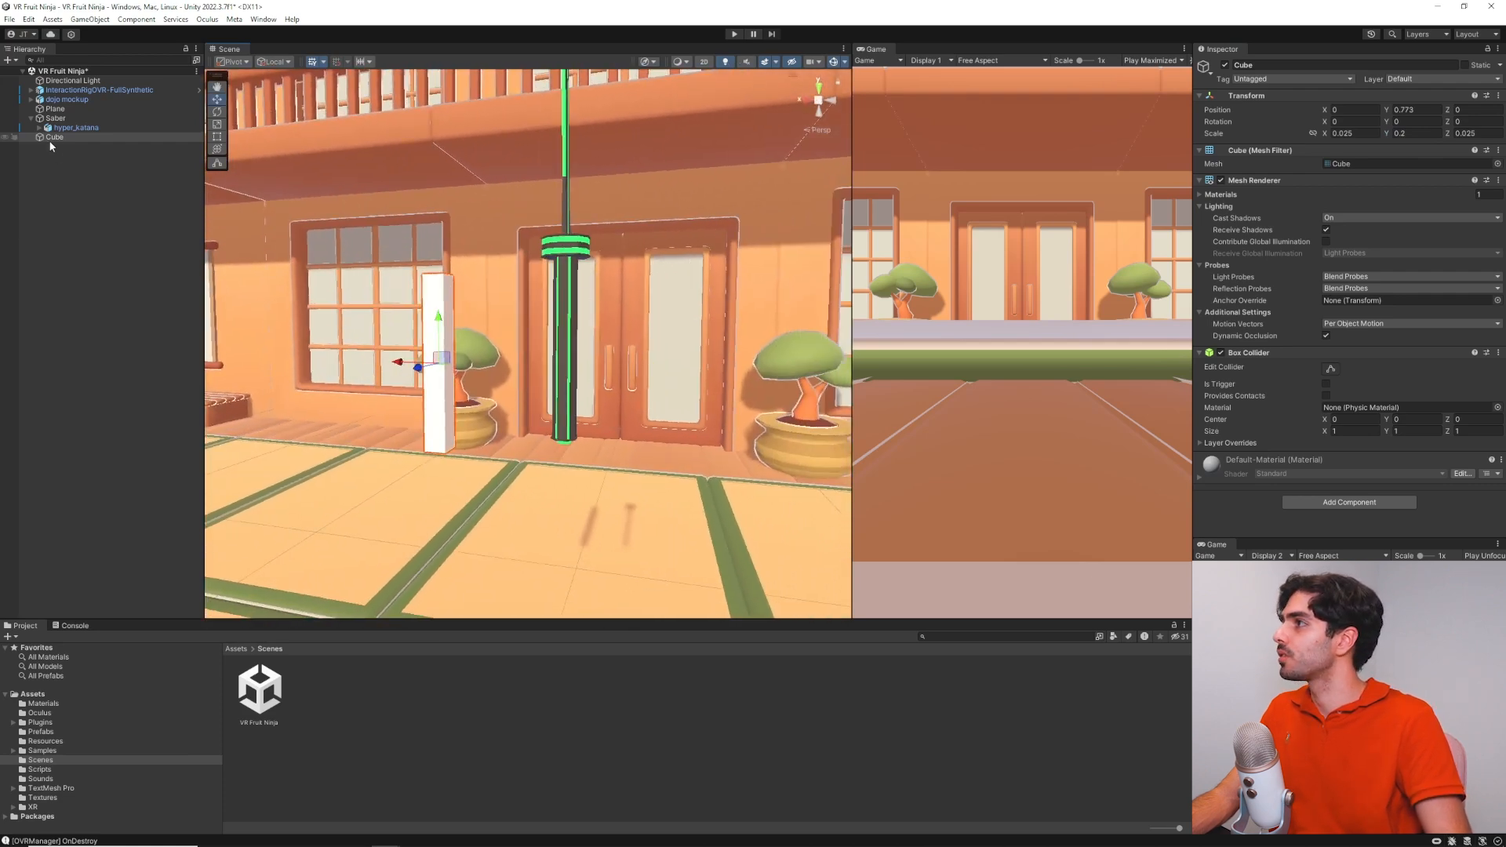
left_click_drag(64, 138, 66, 127)
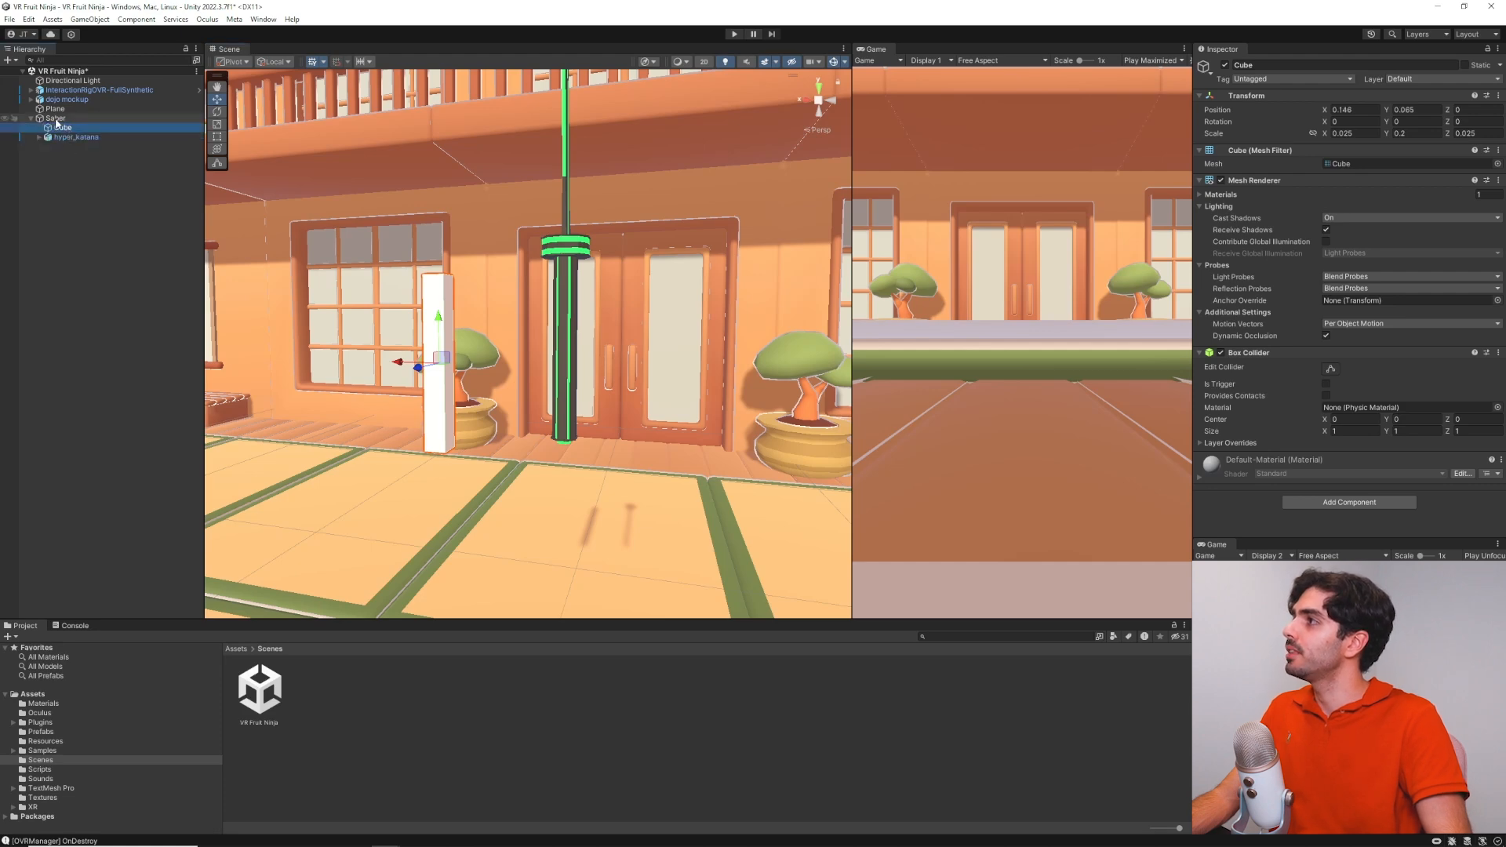
Set the cube's local X position to 0 and move it up along the katana's handle to about Y 0.081
right_click(1225, 111)
left_click(1265, 100)
left_click(1272, 100)
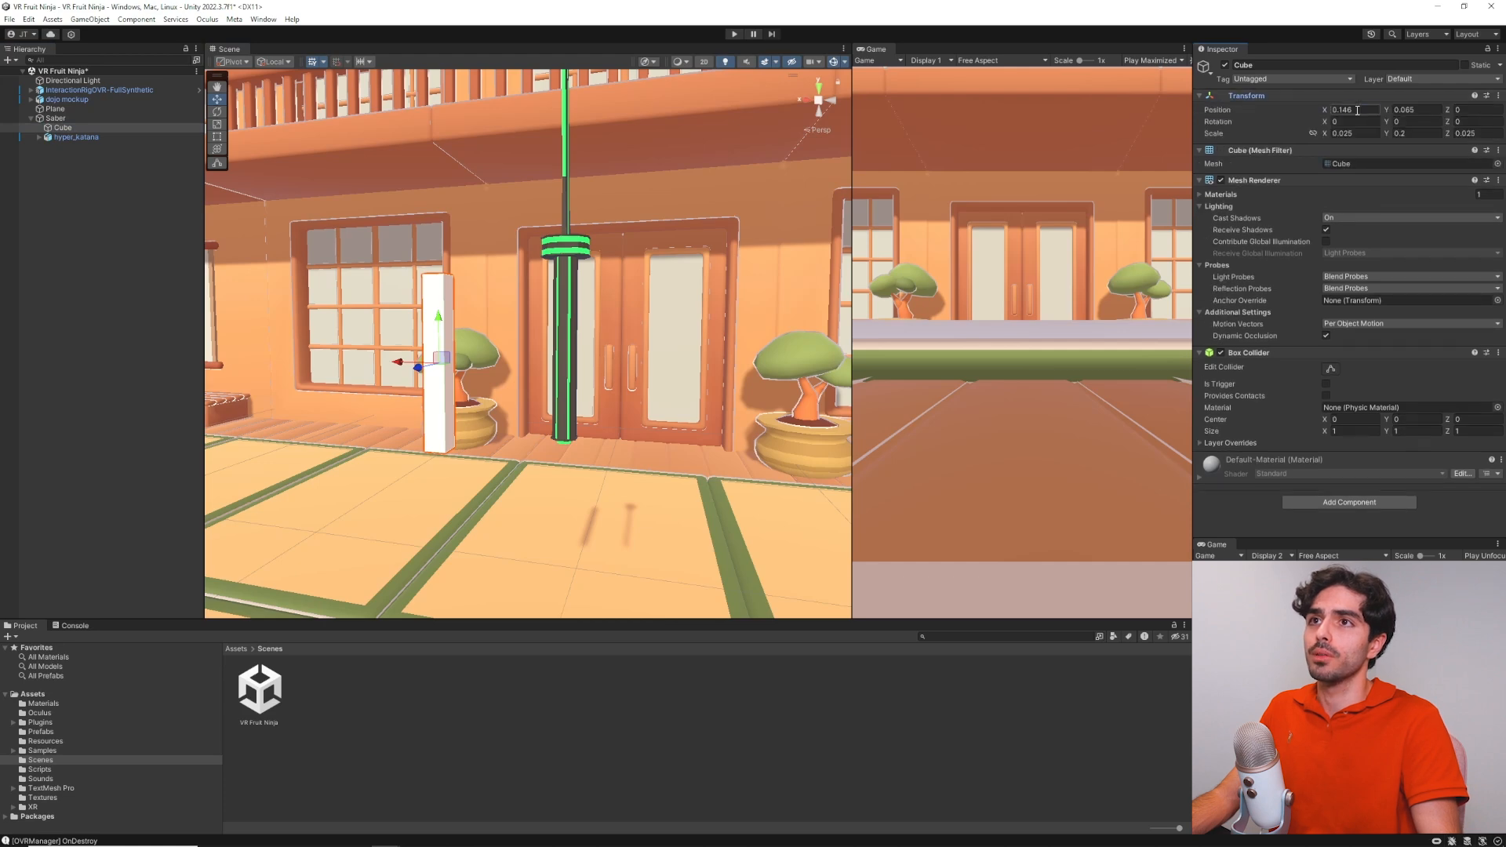
type("0.")
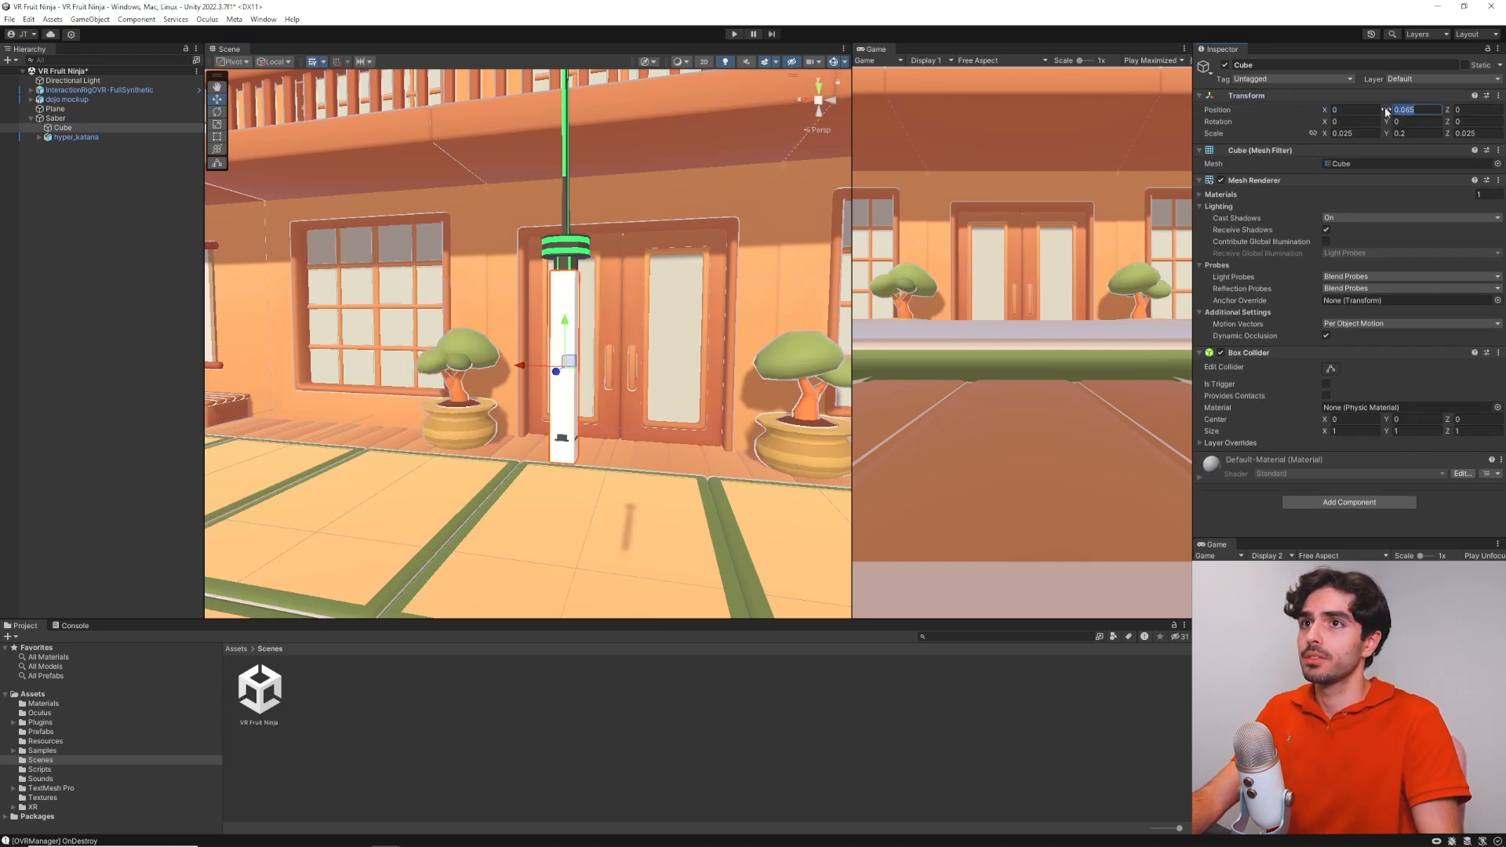
type("0")
right_click_drag(693, 239, 441, 265)
left_click_drag(448, 364, 451, 265)
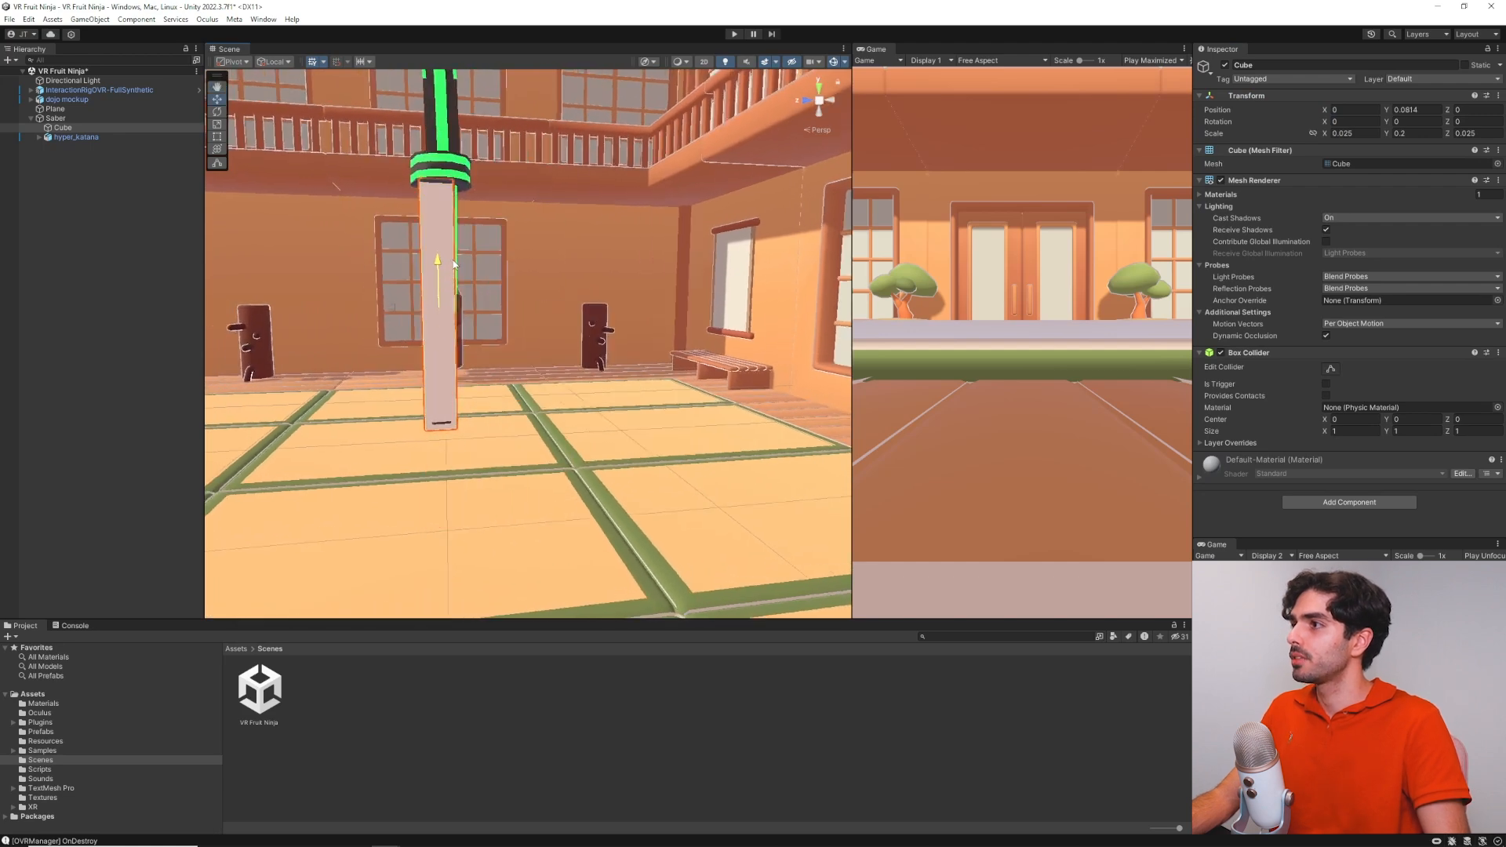
Fit the cube onto the katana's handle by moving it to about local Y 0.0838 and Z -0.002
right_click_drag(529, 254, 497, 227)
key("w")
key("d")
key("a")
left_click_drag(498, 353, 506, 354)
right_click_drag(506, 354, 564, 255)
key("d")
key("a")
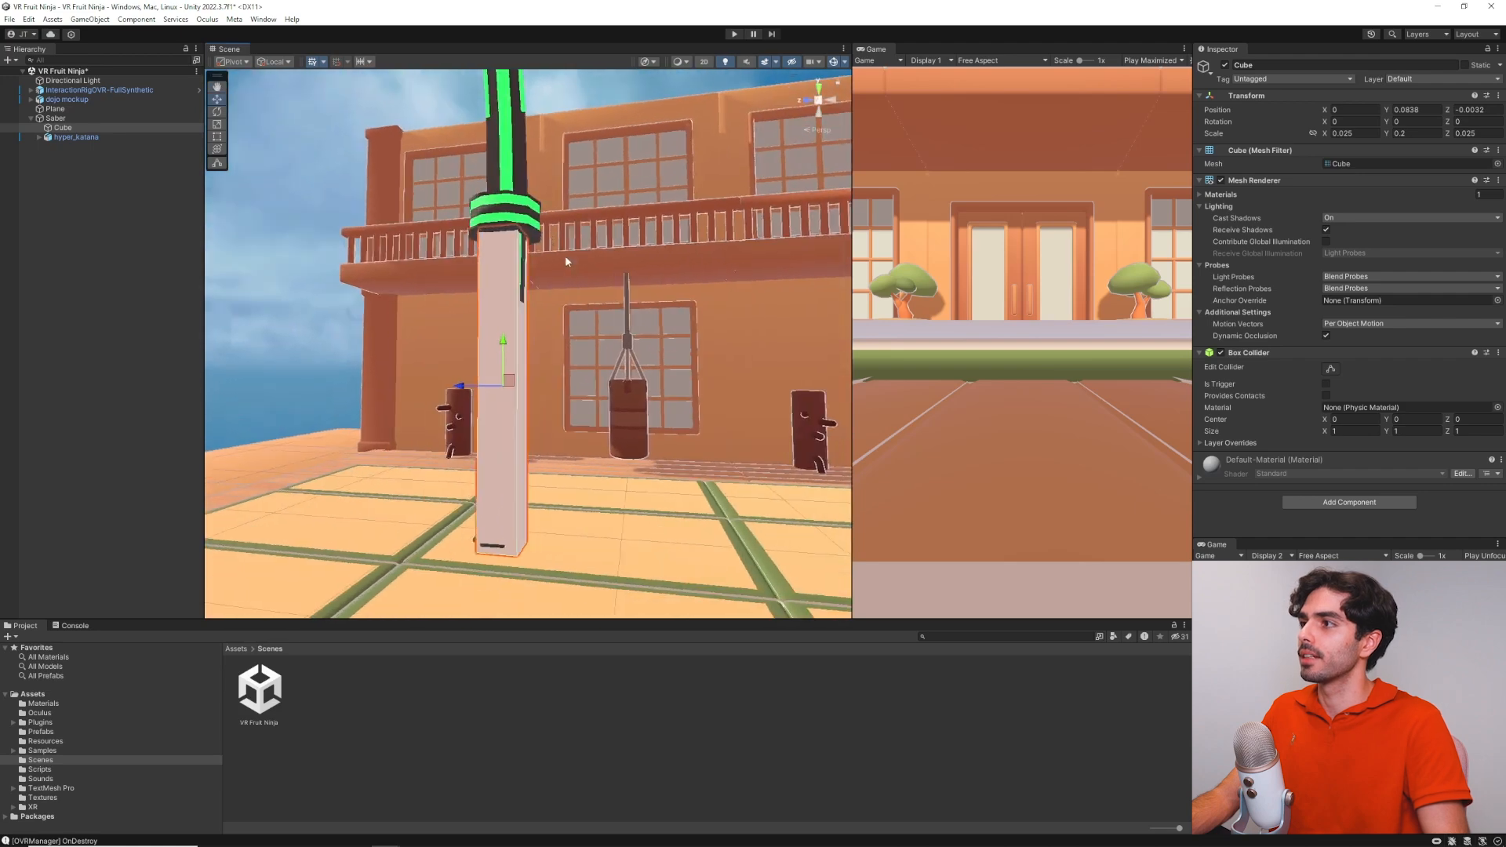
left_click_drag(488, 386, 481, 385)
right_click_drag(635, 288, 524, 281)
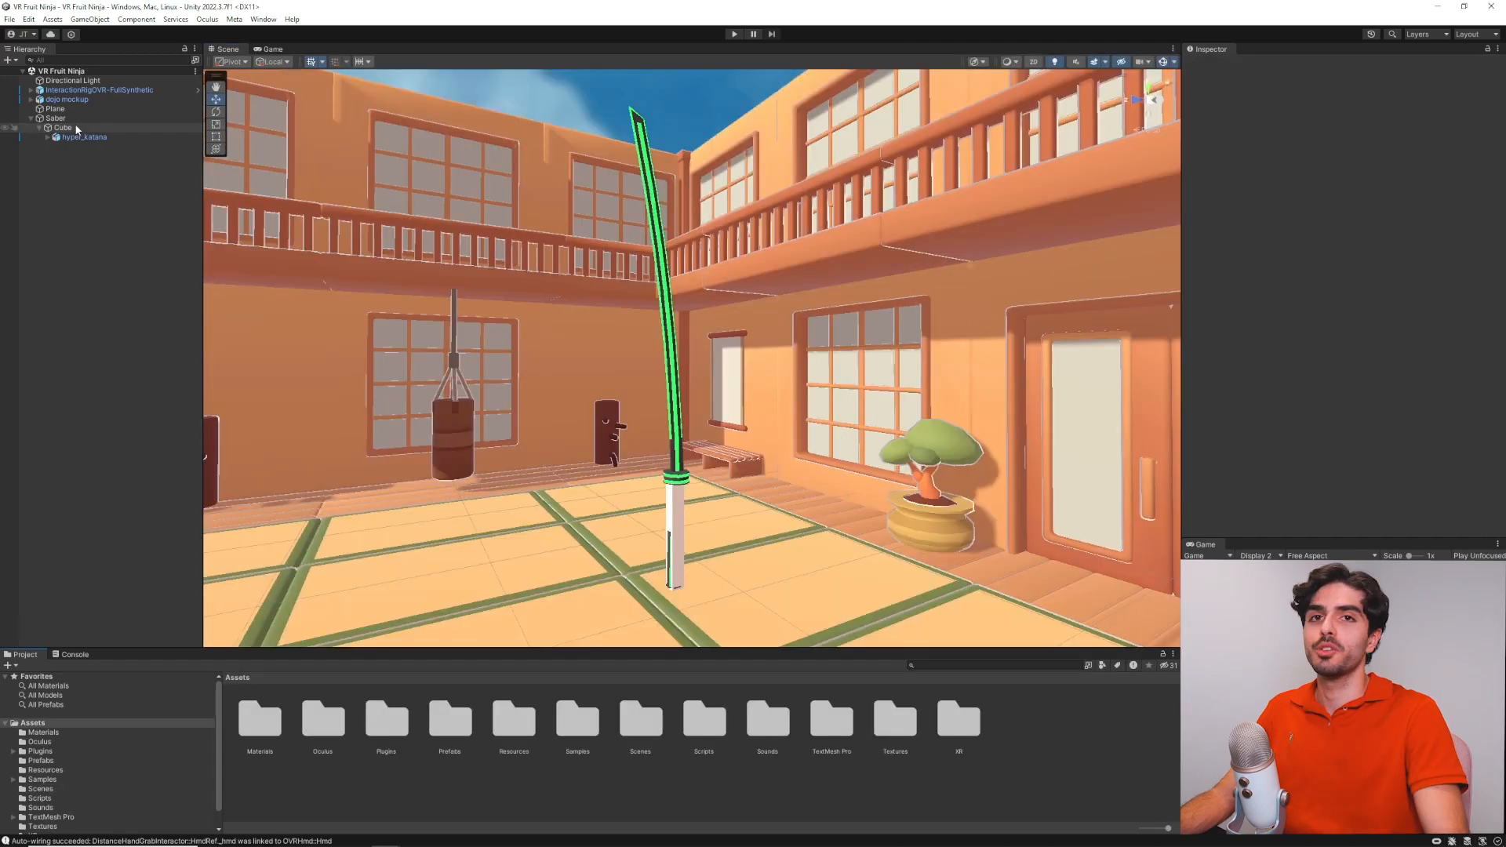
Disable the Mesh Renderer of the cube inside Saber
left_click(82, 124)
left_click(90, 129)
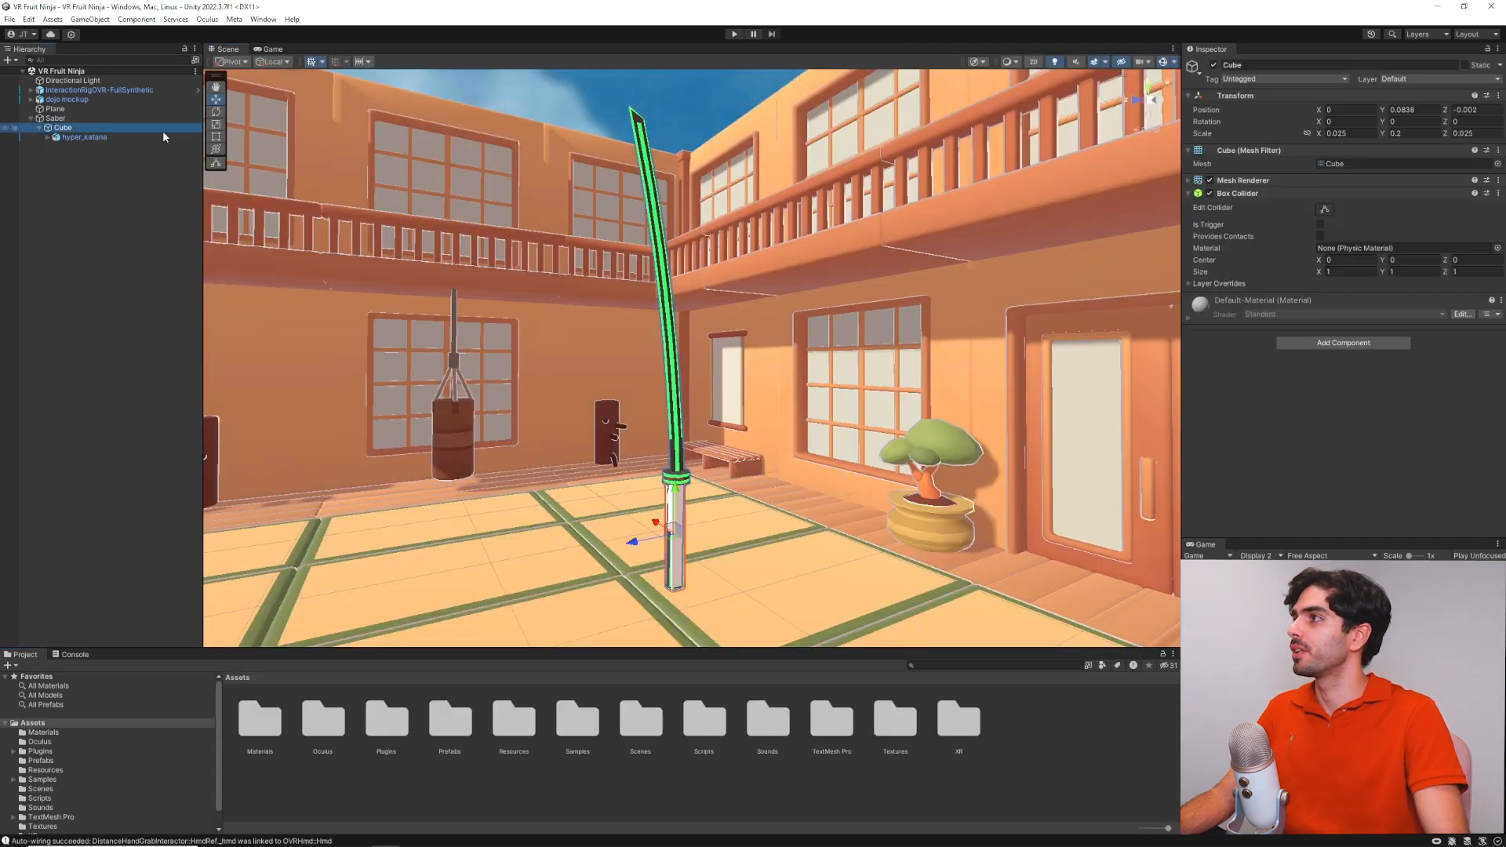
left_click(1210, 181)
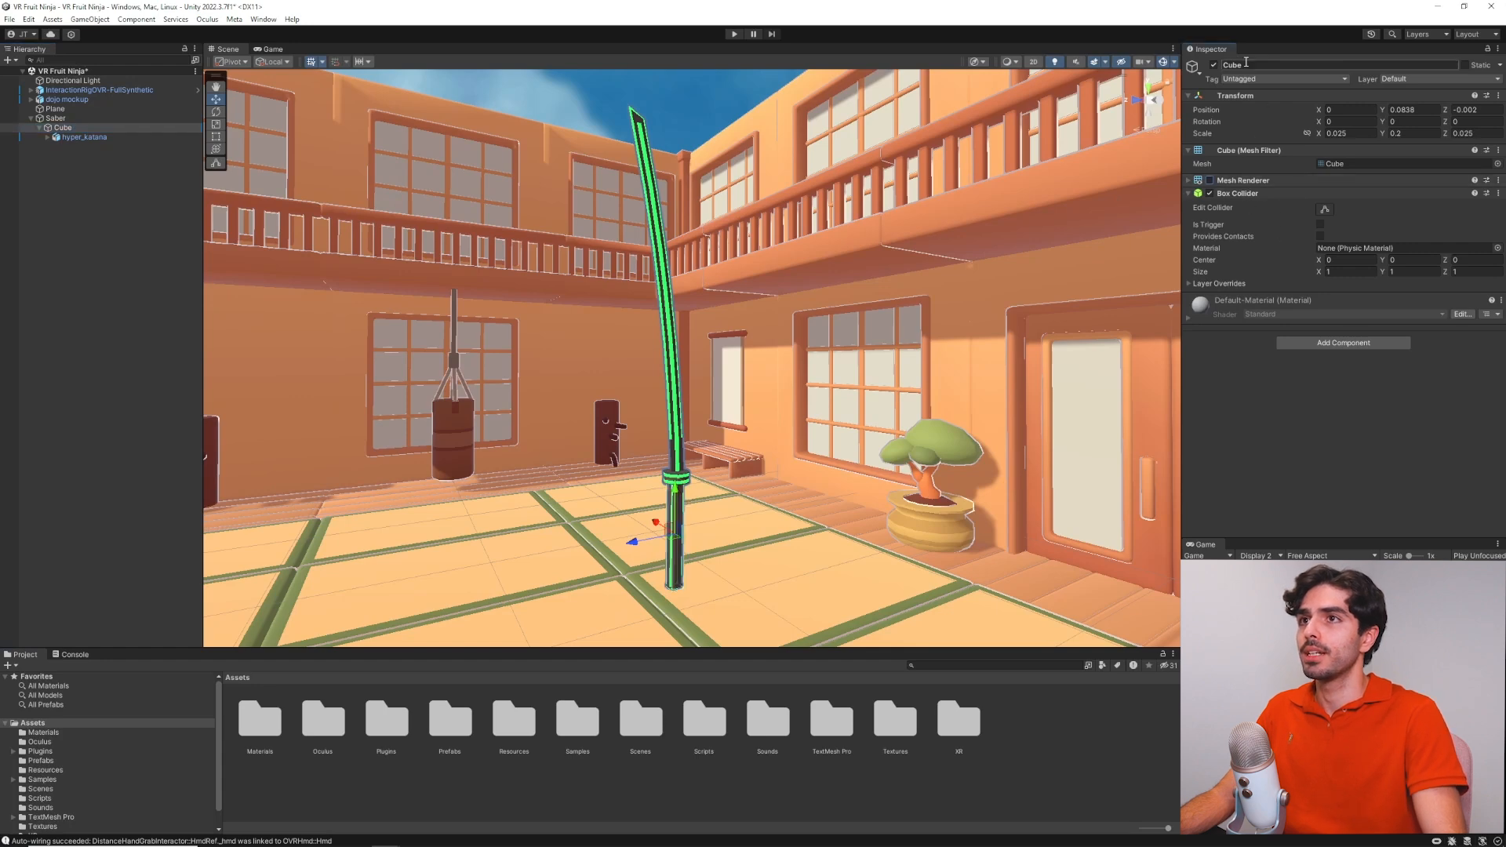
Rename the cube as Handle and its parent Saber as Katana
type("Handle")
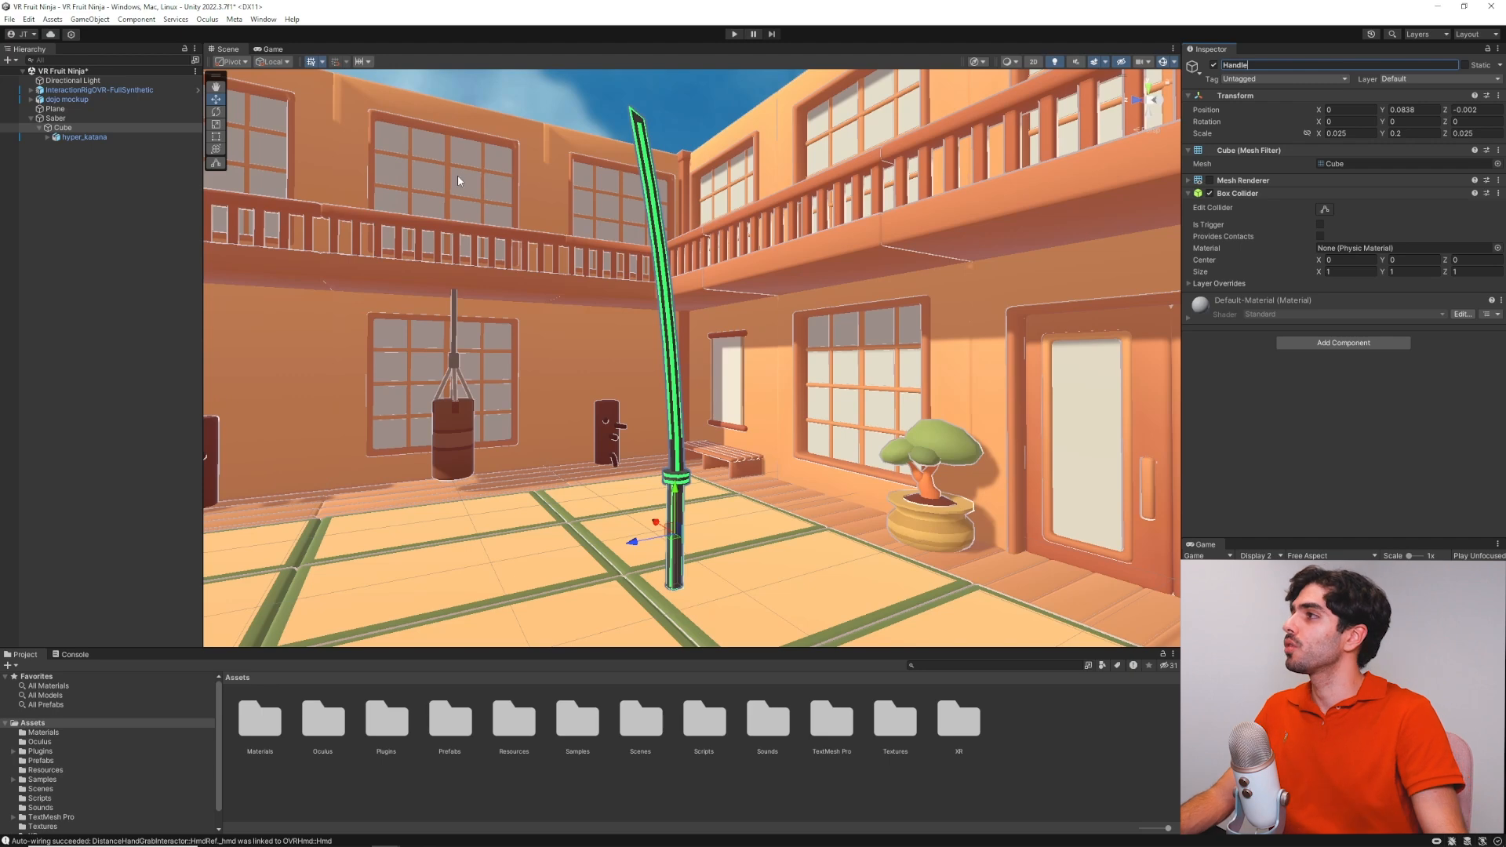
left_click(147, 120)
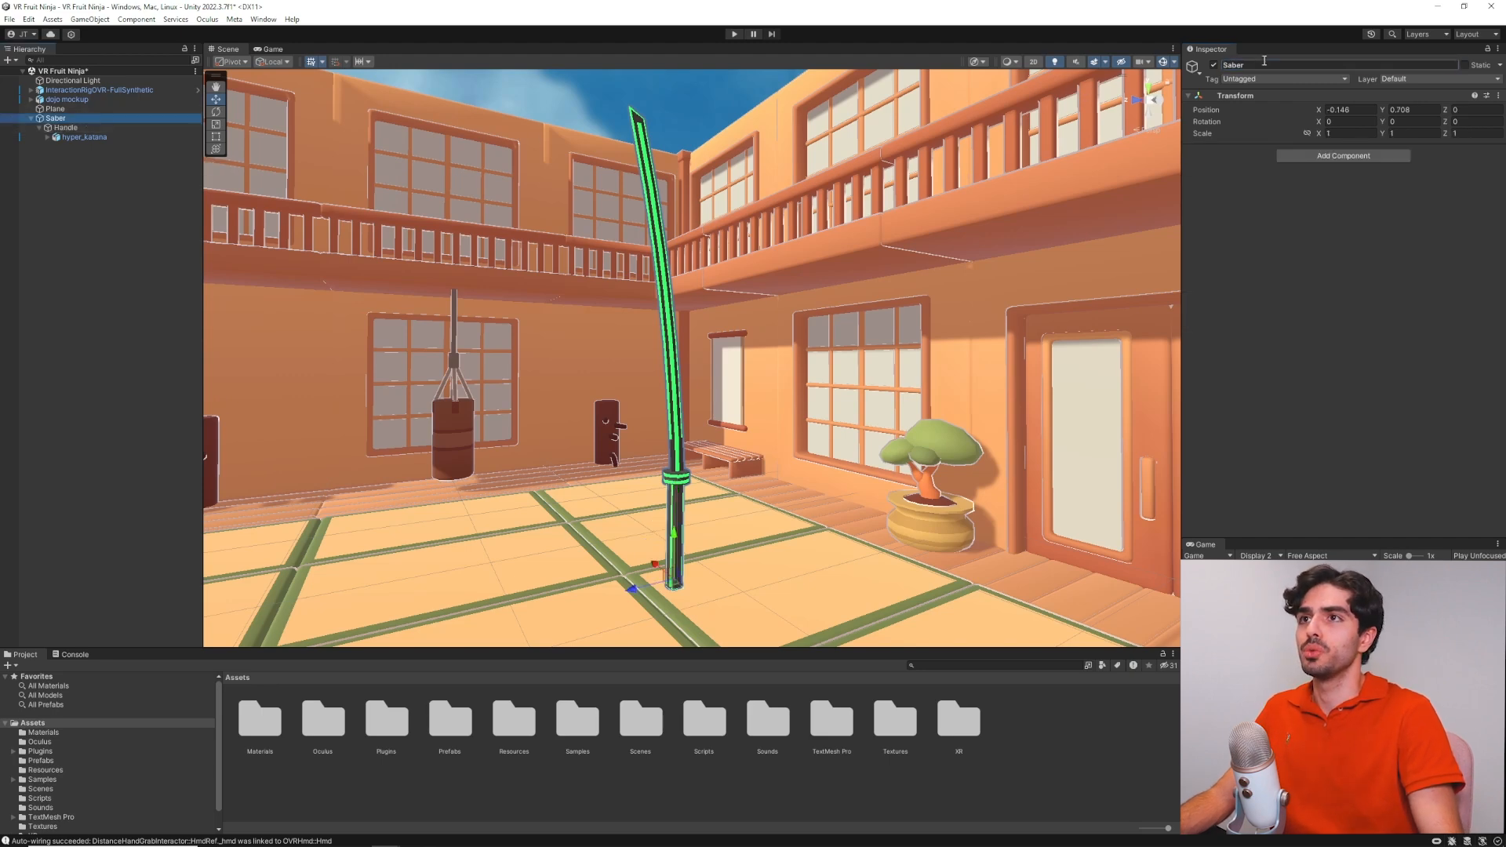
type("Katana")
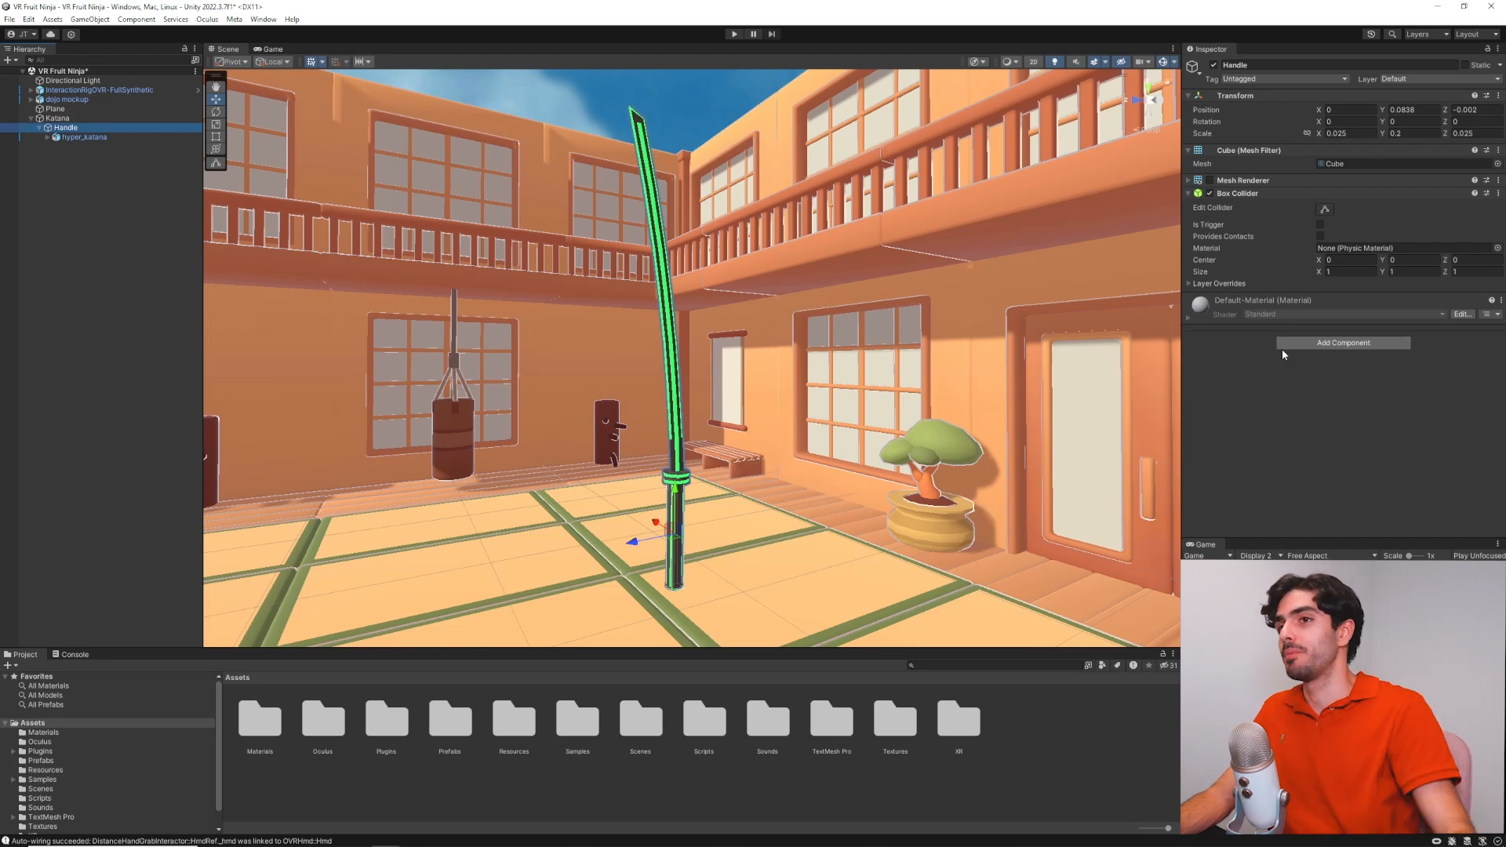
Add a Rigidbody component to the Handle object
left_click(1296, 342)
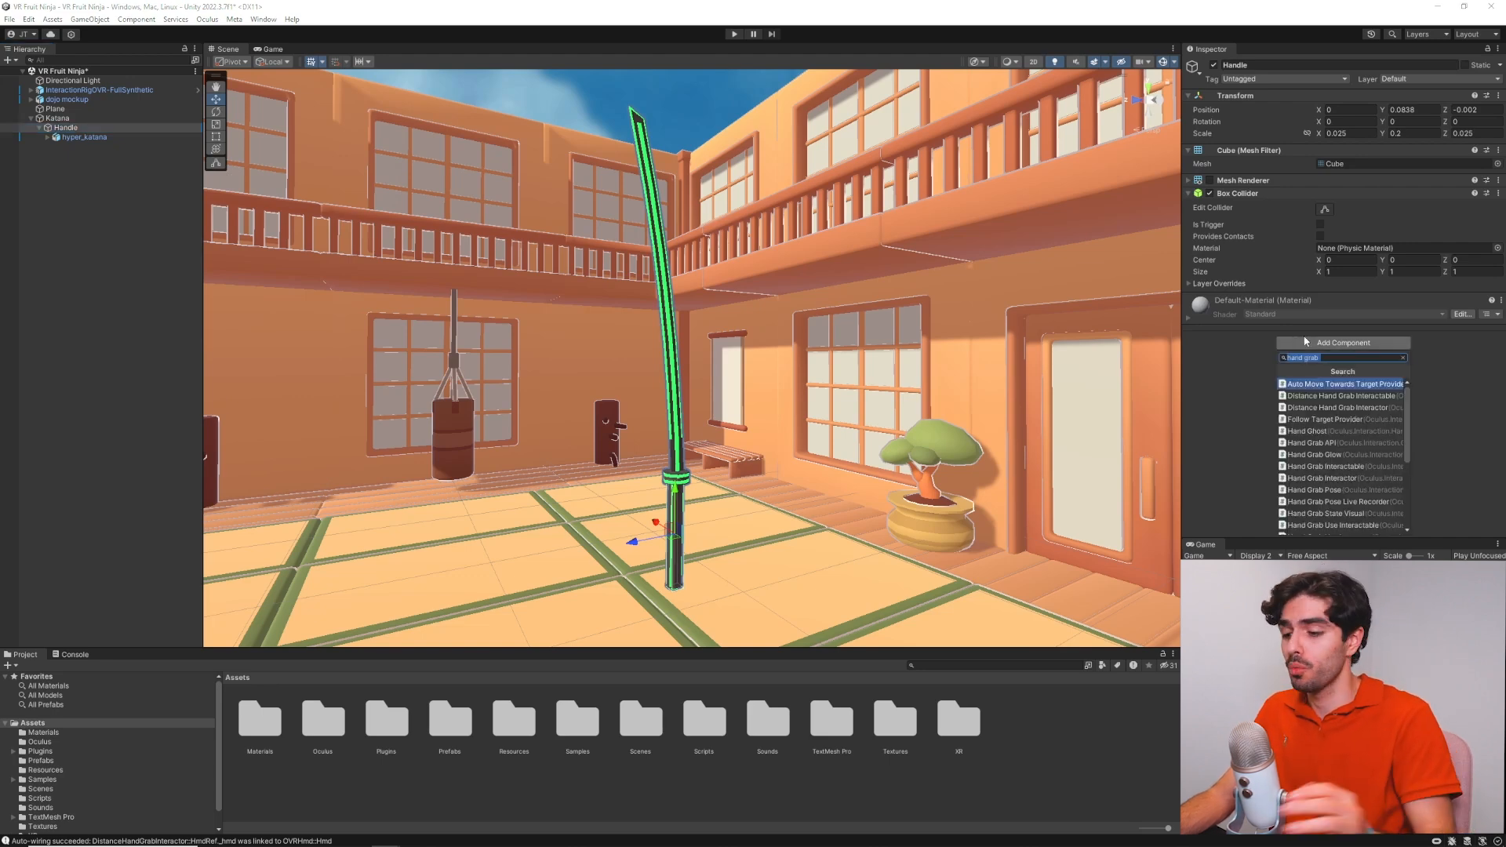
type("Ri")
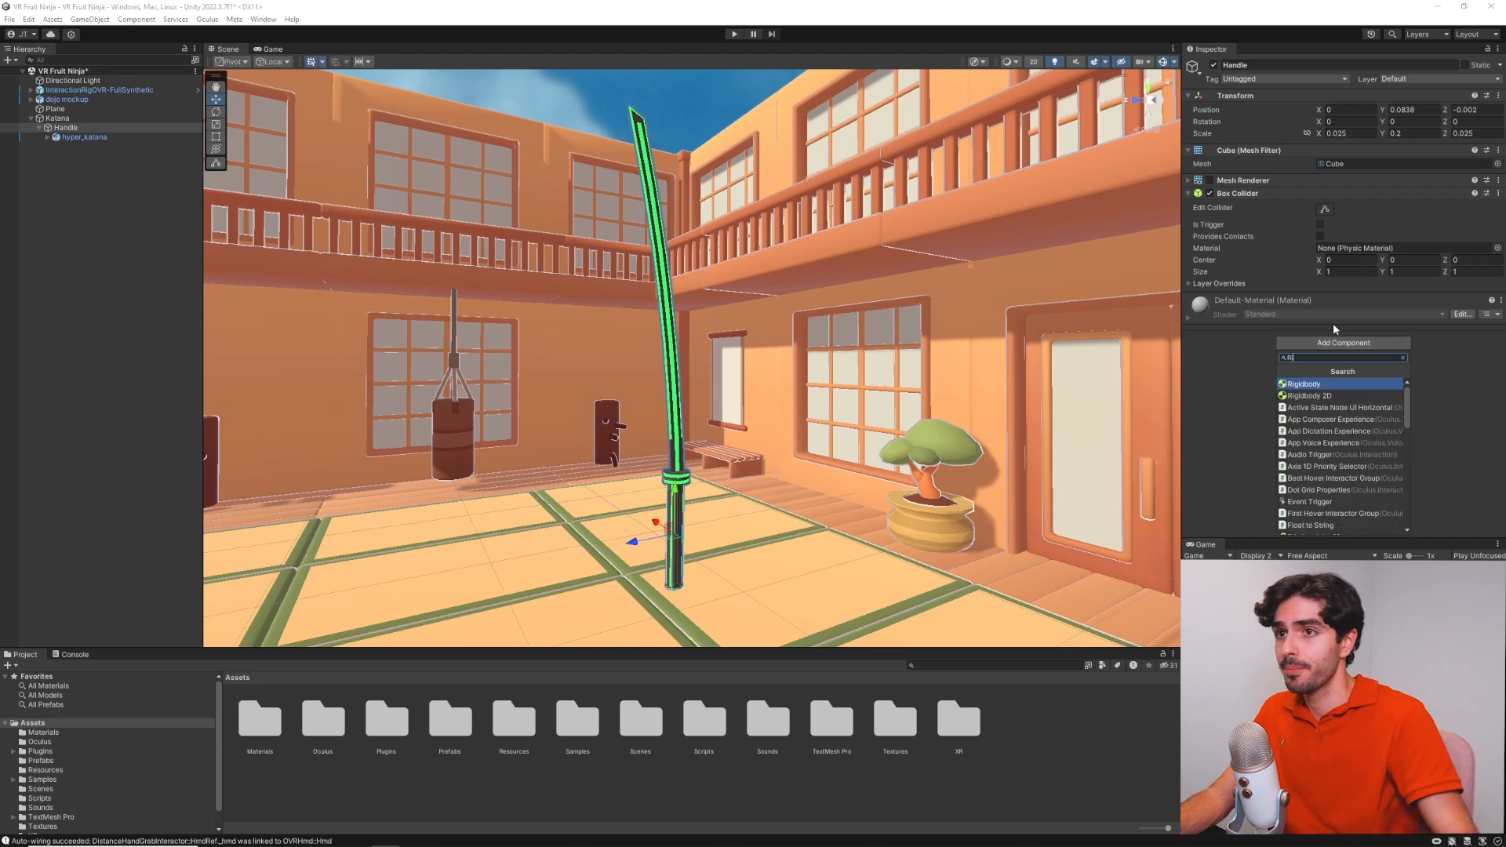
left_click(1309, 384)
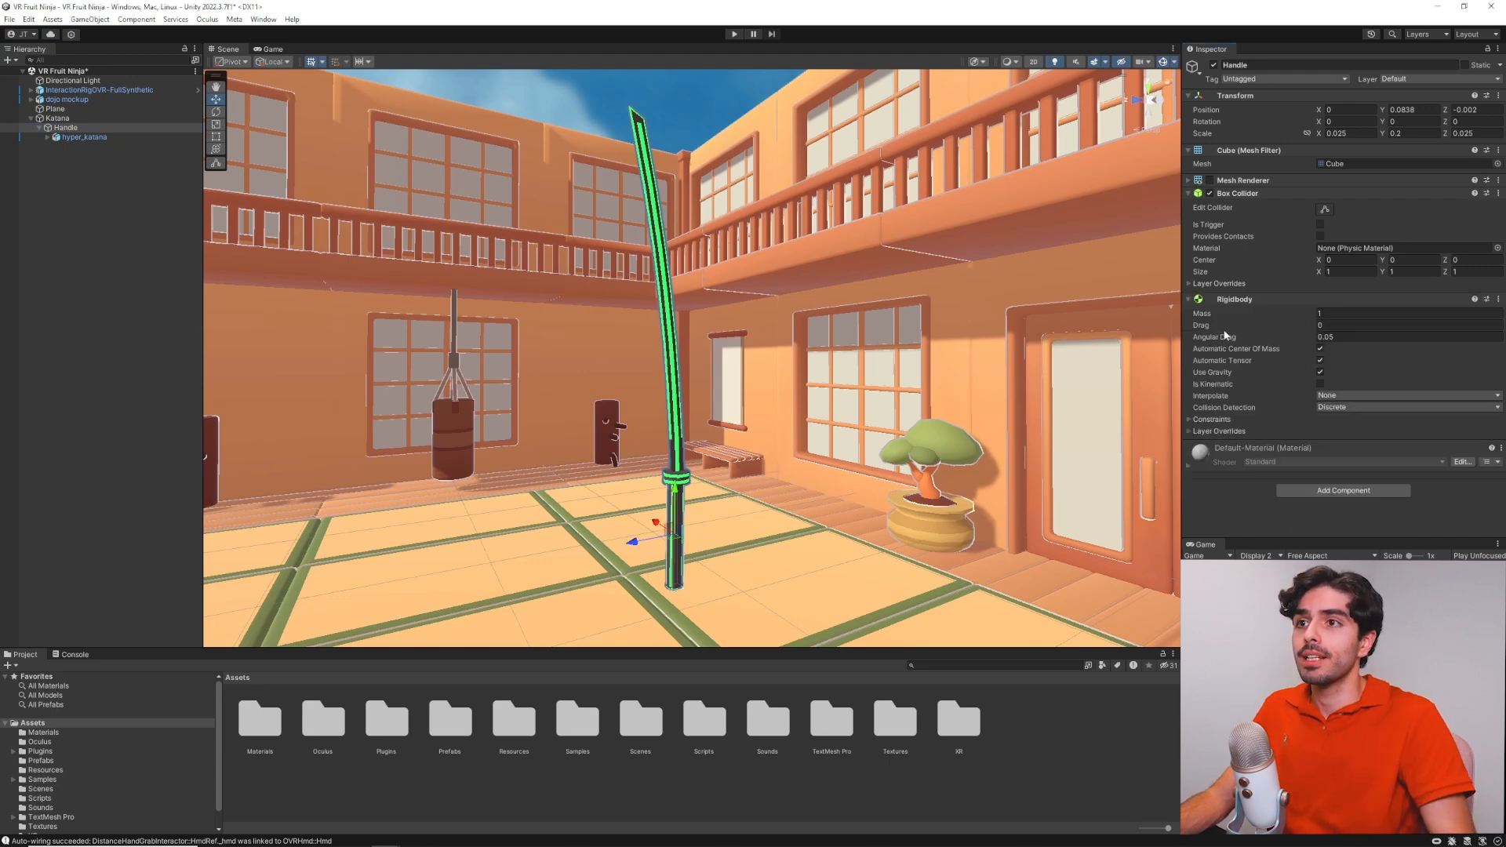
Set the Rigidbody's drag and angular drag to 10 and disable Use Gravity
type("10")
left_click(1337, 337)
type("1")
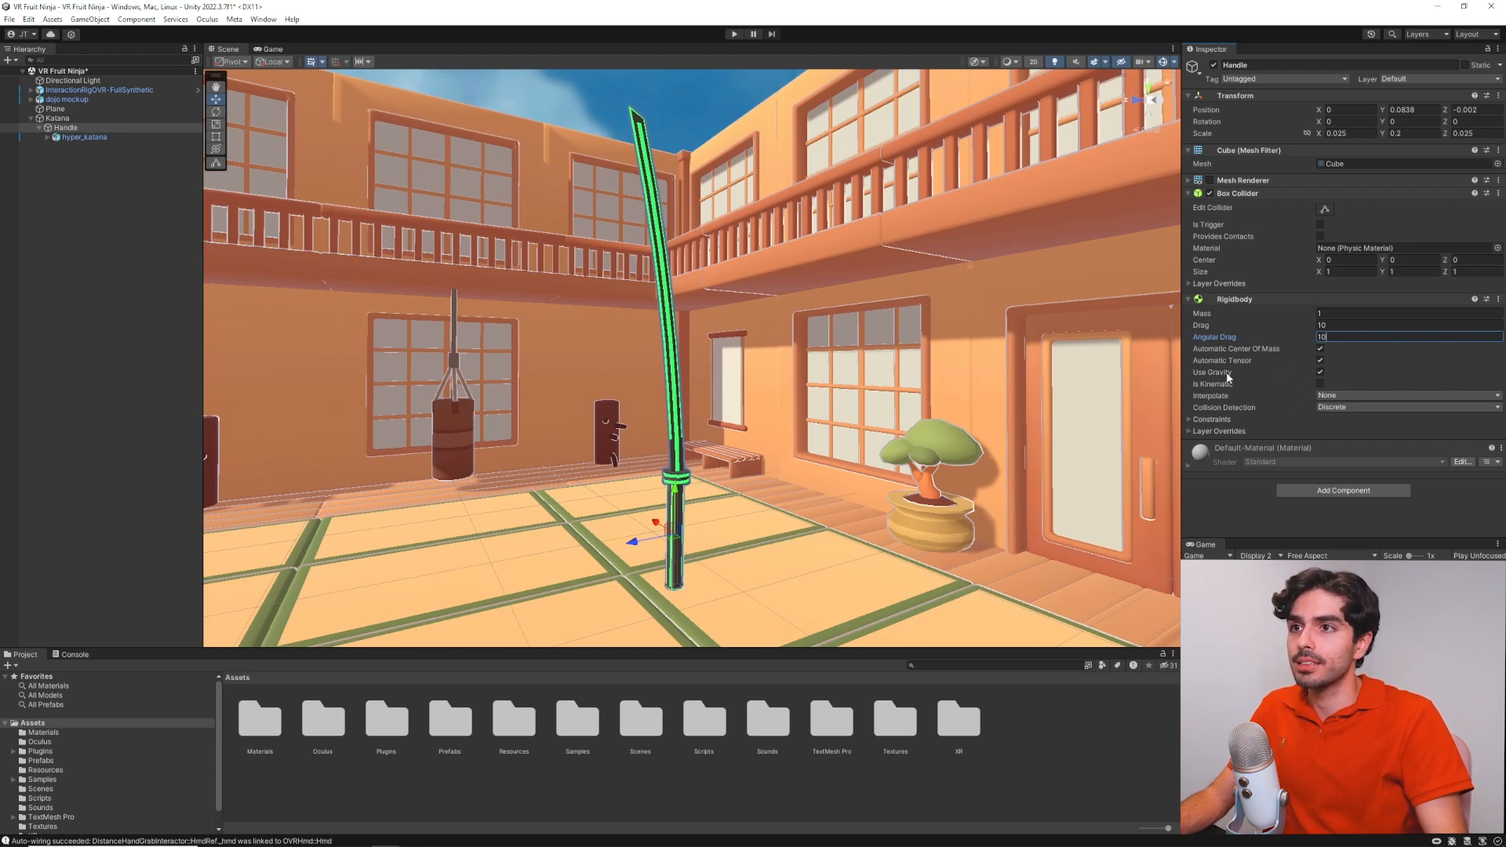
left_click(1320, 373)
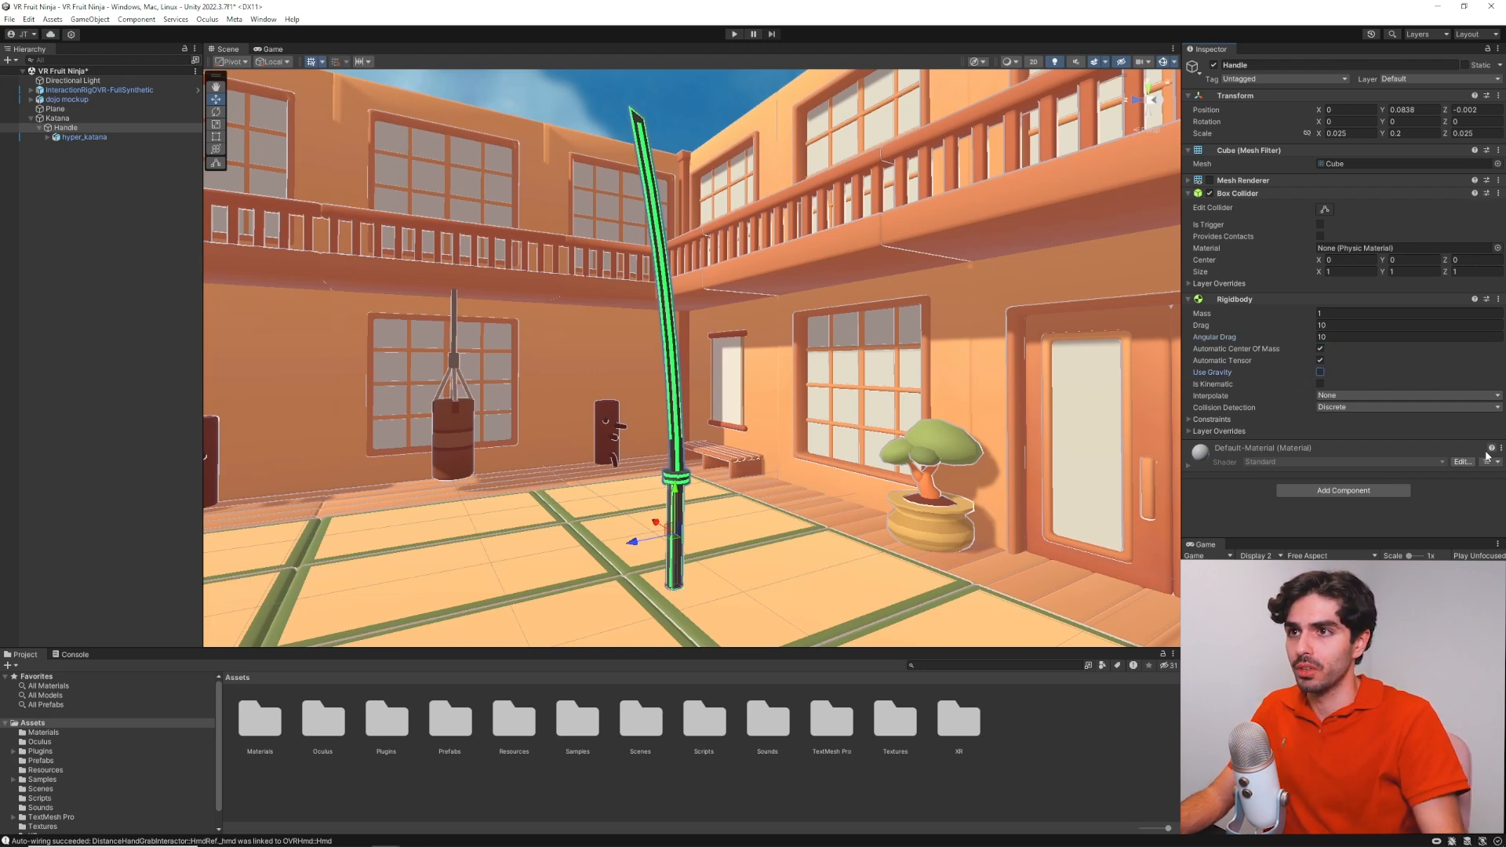
Add the Grabbable script component to the Handle object
left_click(1334, 491)
type("Ri")
type("grabba")
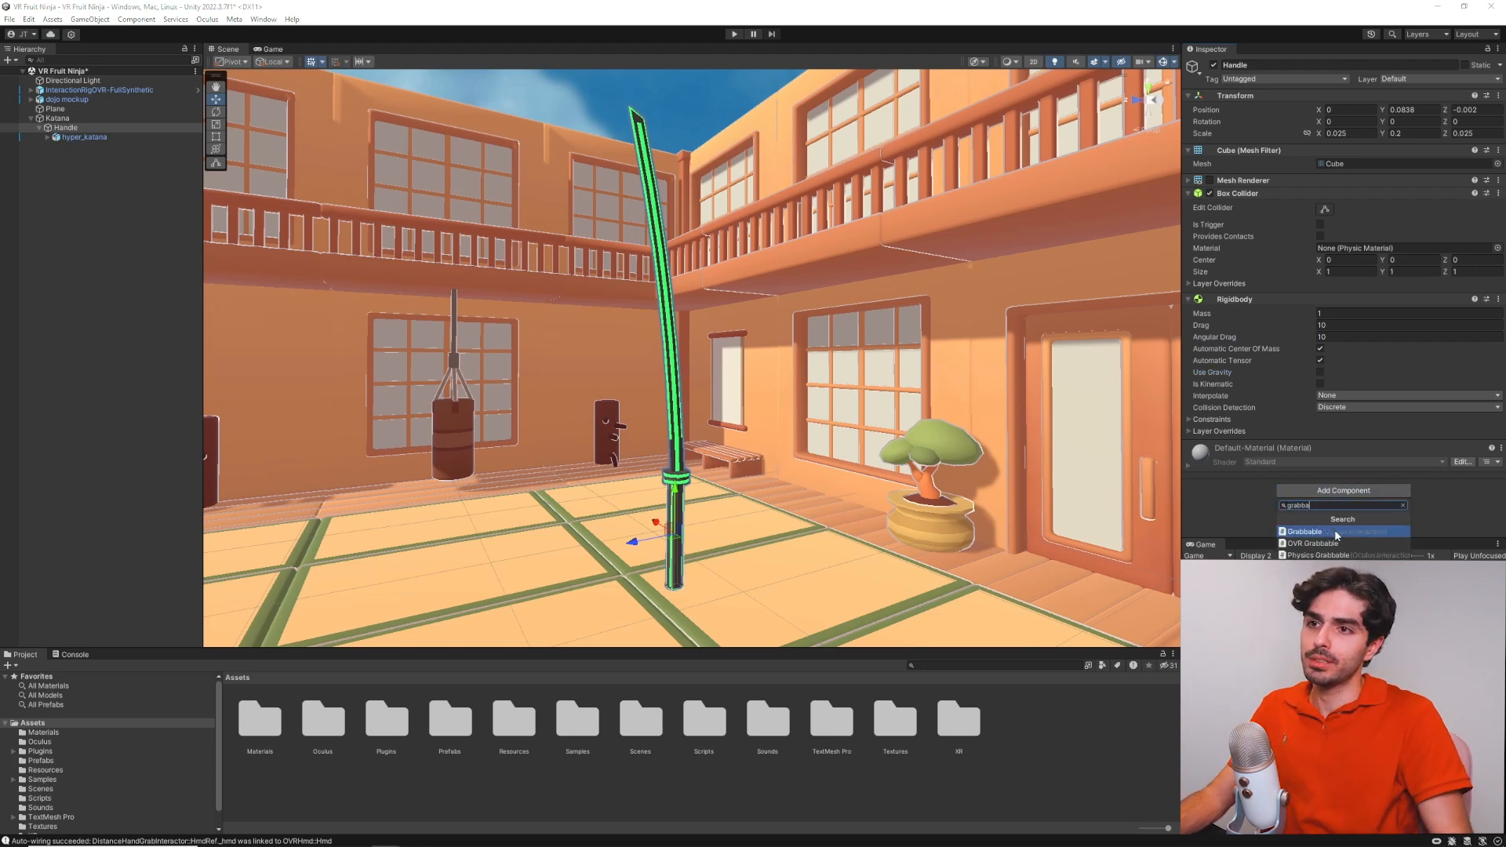
left_click(1337, 532)
Add the One Grab Free Transformer and Two Grab Free Transformer components to Handle
scroll(1292, 449, "down", 2)
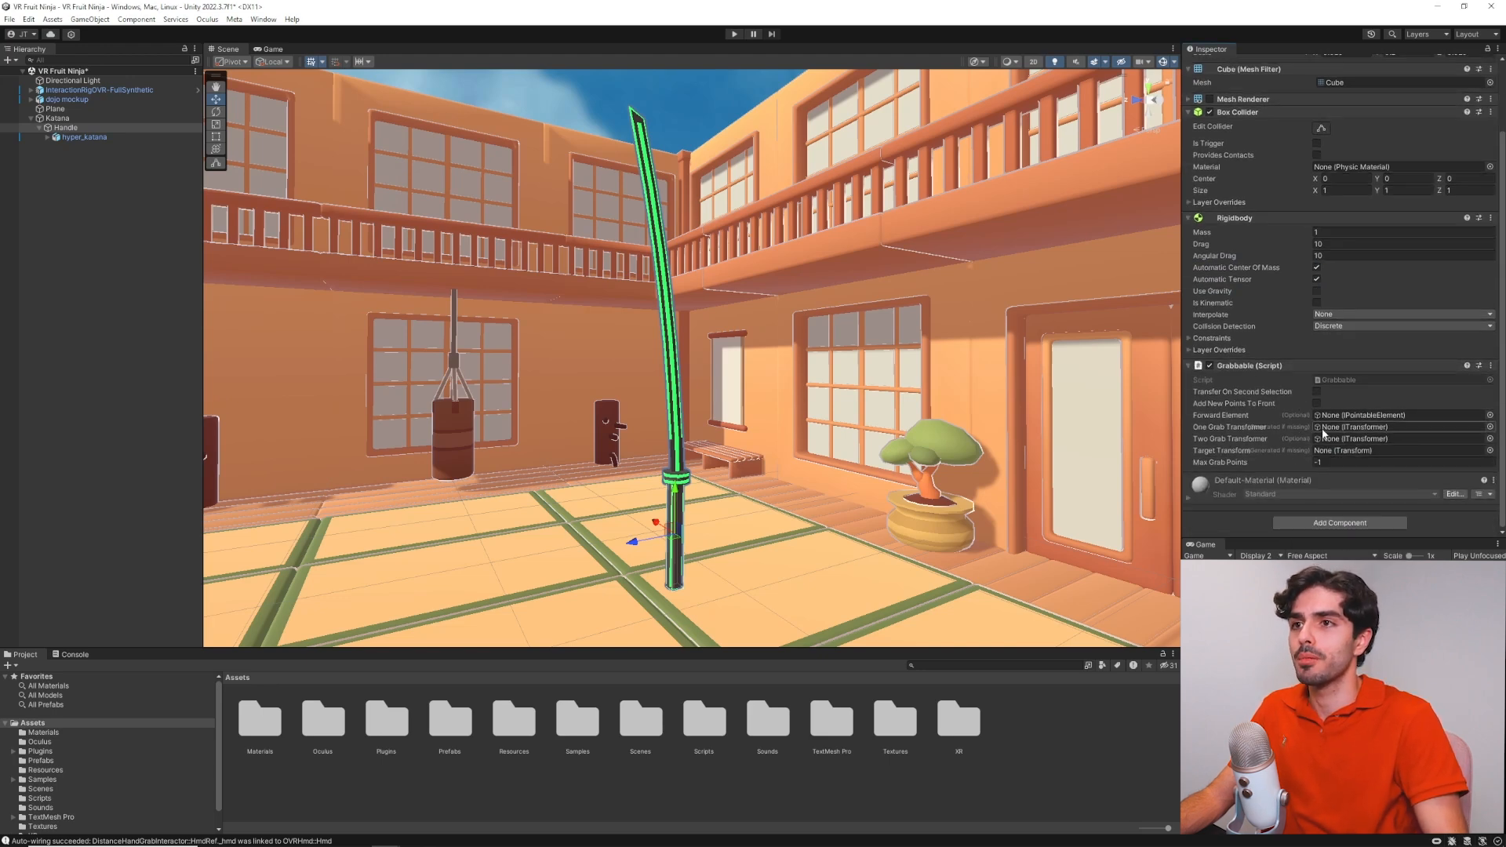
left_click(1302, 520)
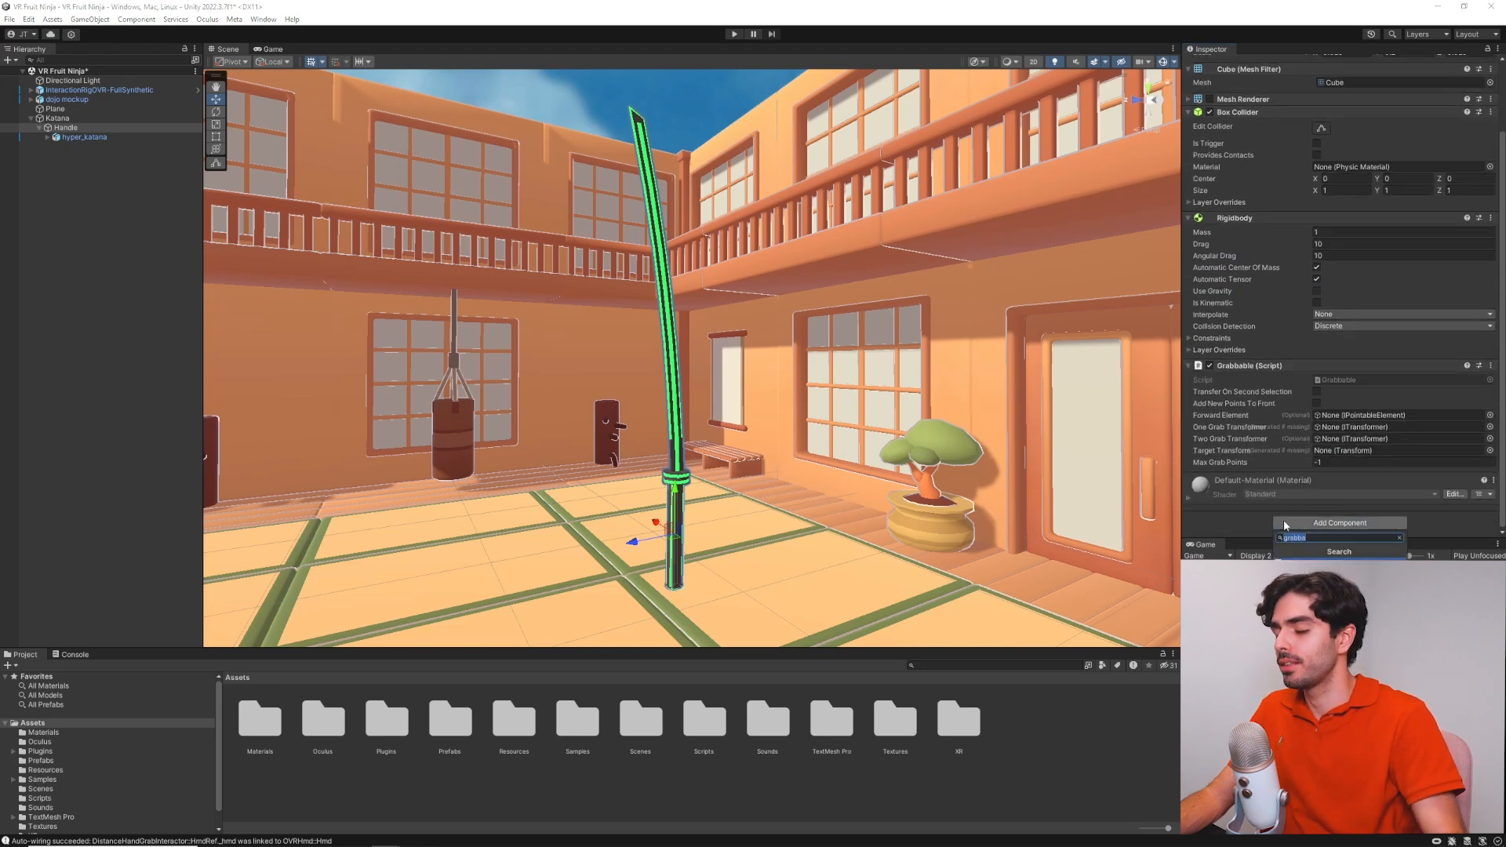
type("one grab")
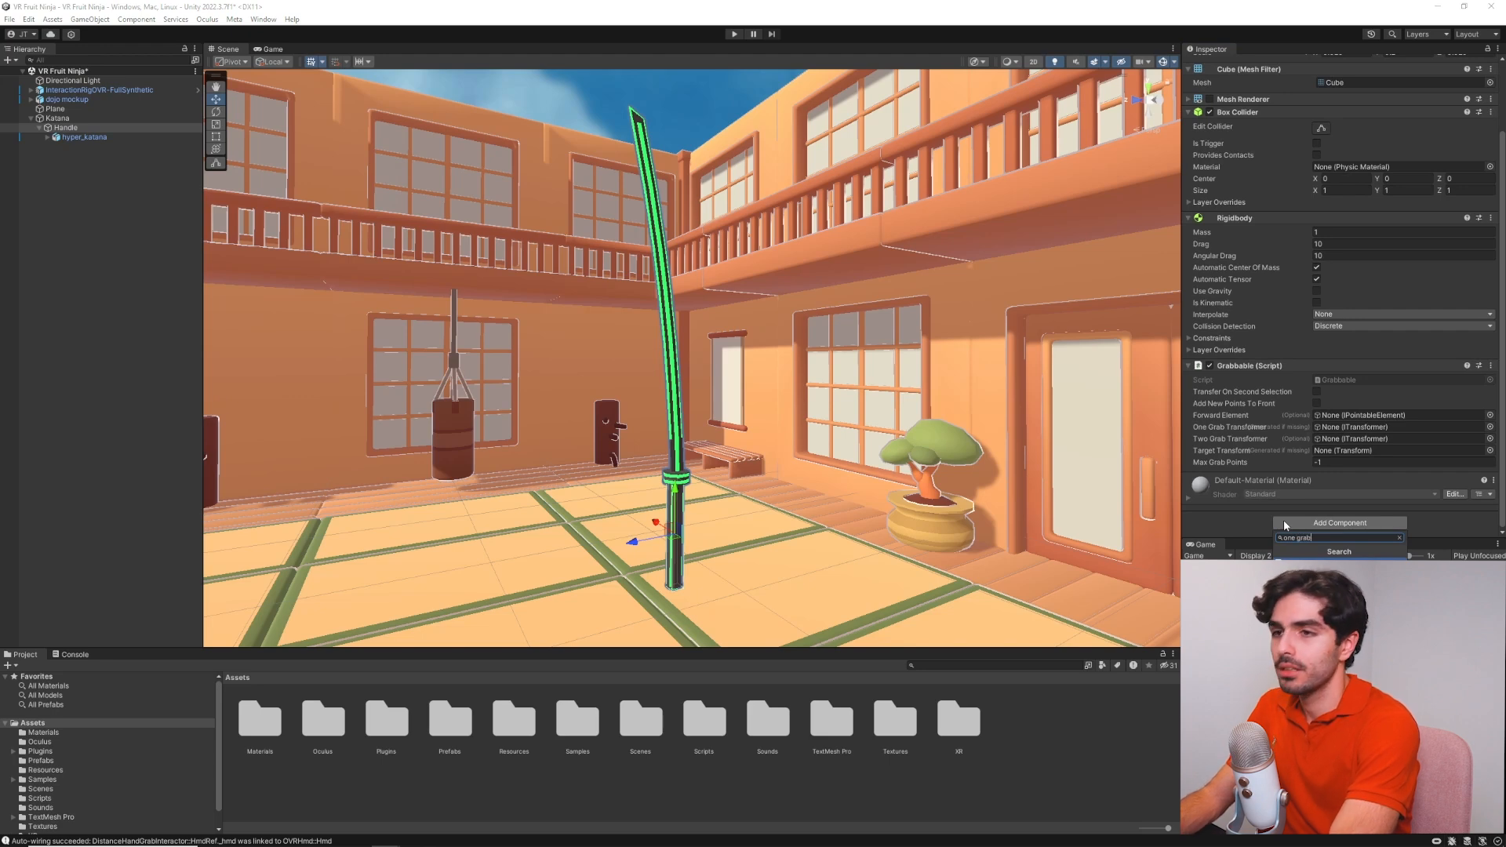
left_click(1347, 566)
scroll(1283, 497, "down", 1)
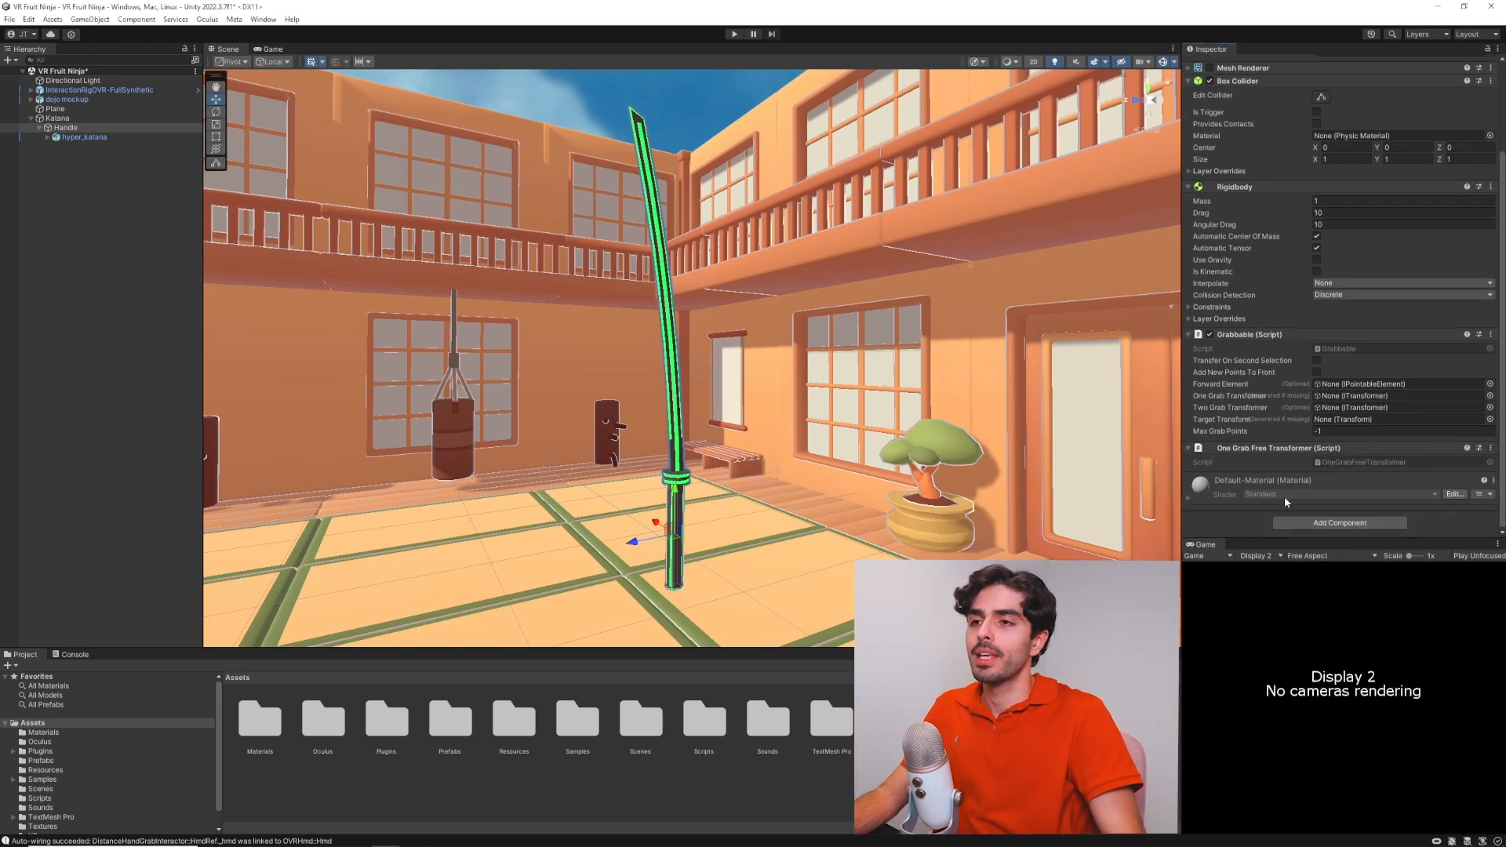
left_click(1324, 518)
type("two")
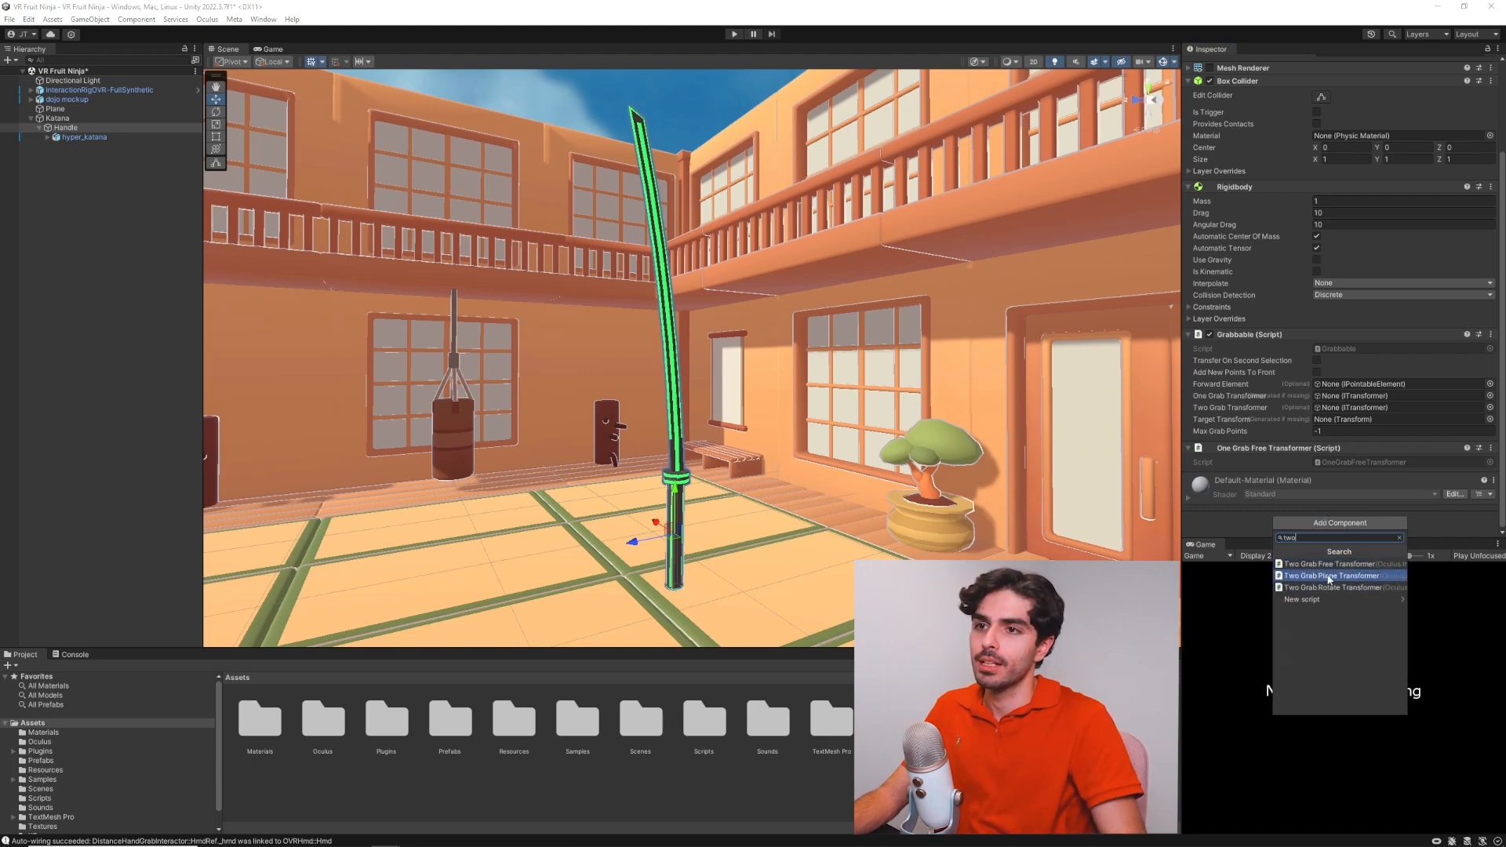
left_click(1333, 563)
left_click(1198, 467)
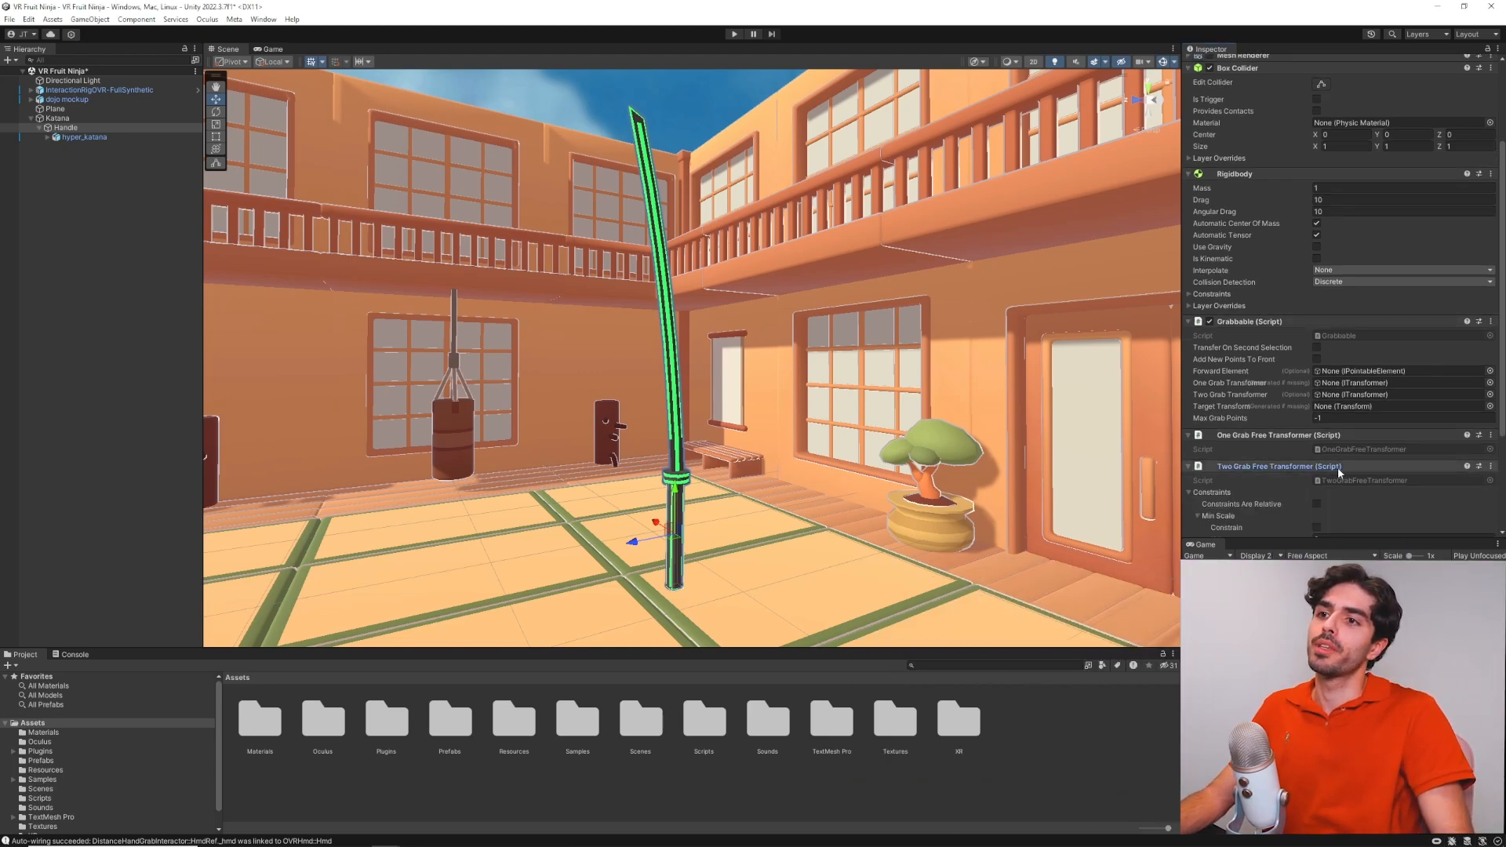
In the Two Grab Free Transformer, enable Constraints Are Relative and the Constrain options for Min Scale and Max Scale
scroll(1239, 439, "down", 3)
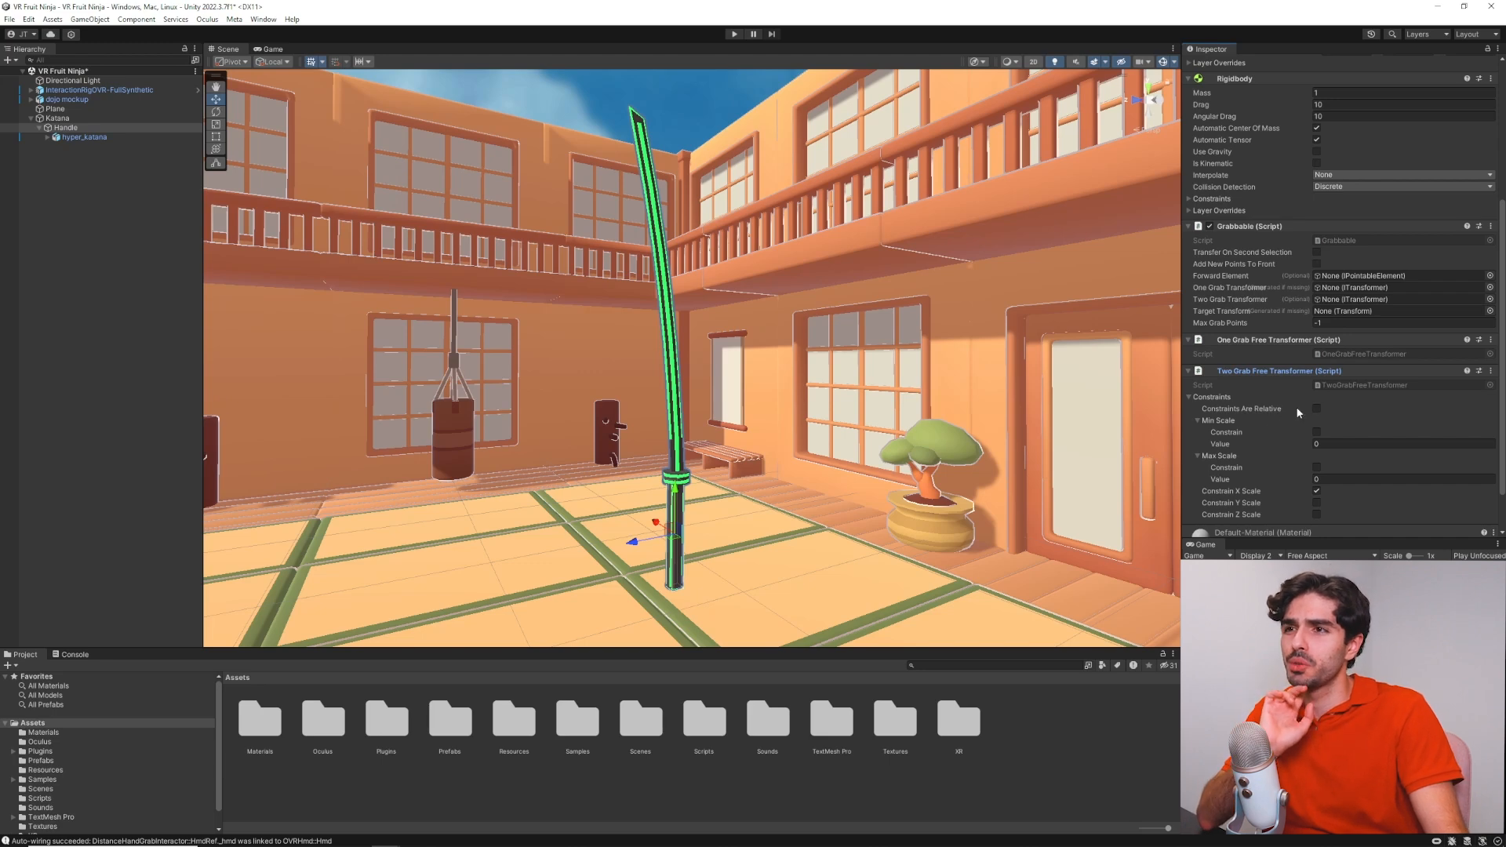
left_click(1316, 409)
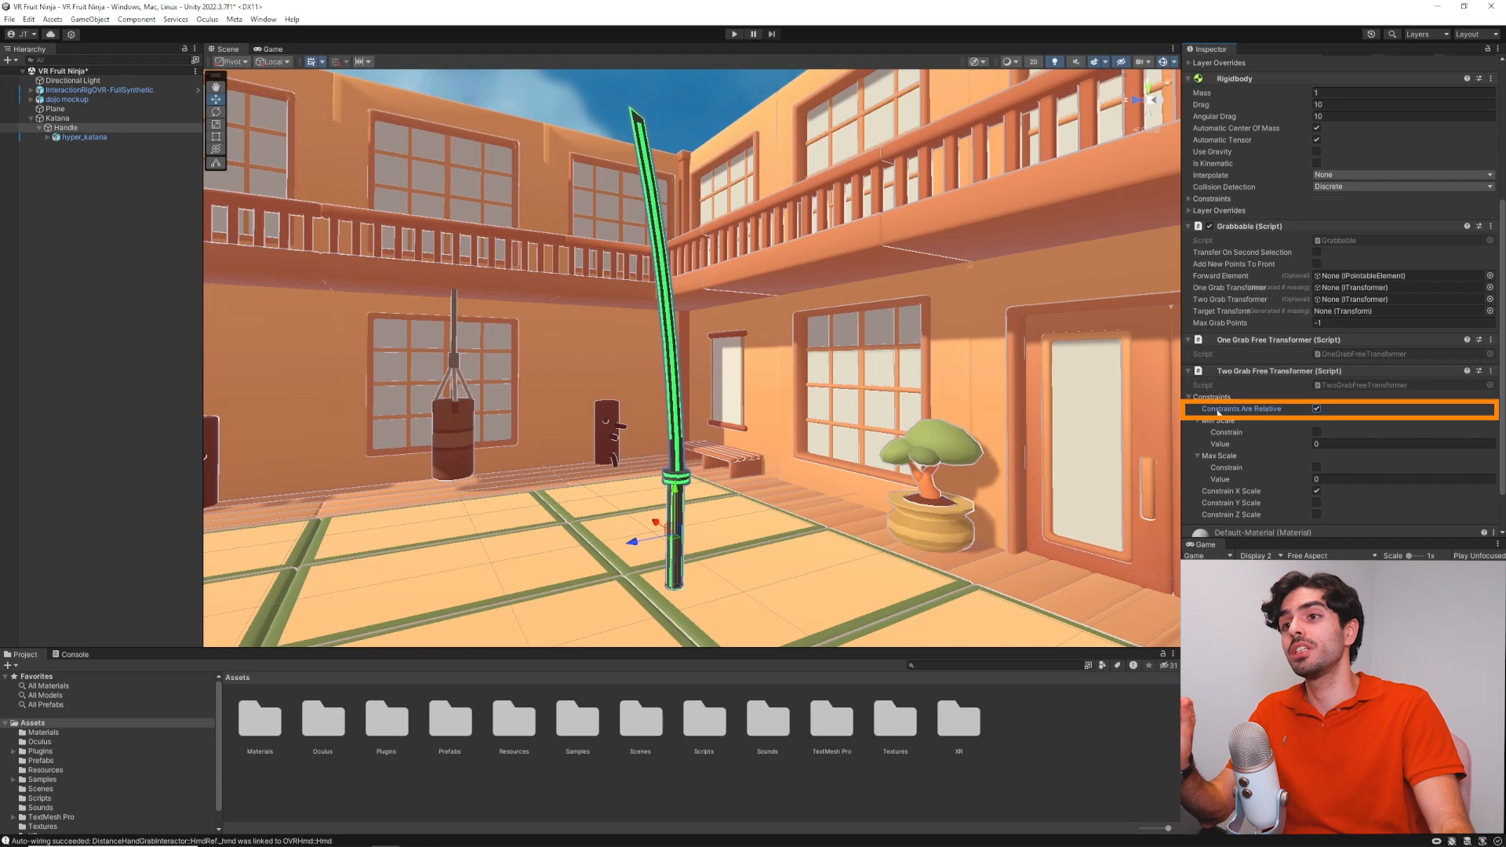
left_click(1317, 432)
left_click(1317, 467)
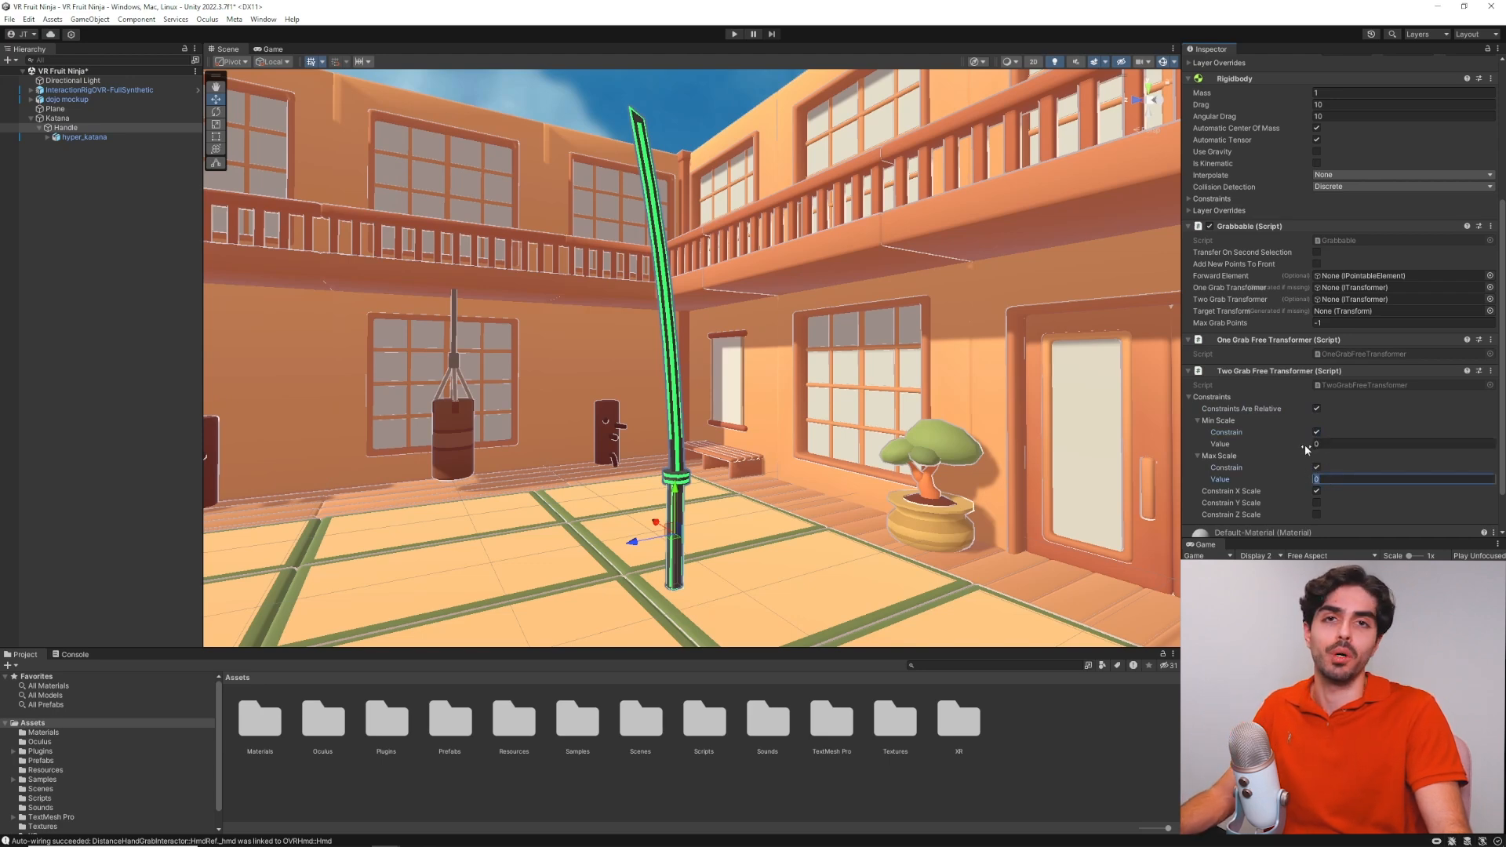
Enable Constrain Y Scale and disable Constrain X Scale in the Two Grab Free Transformer
scroll(1304, 449, "up", 5)
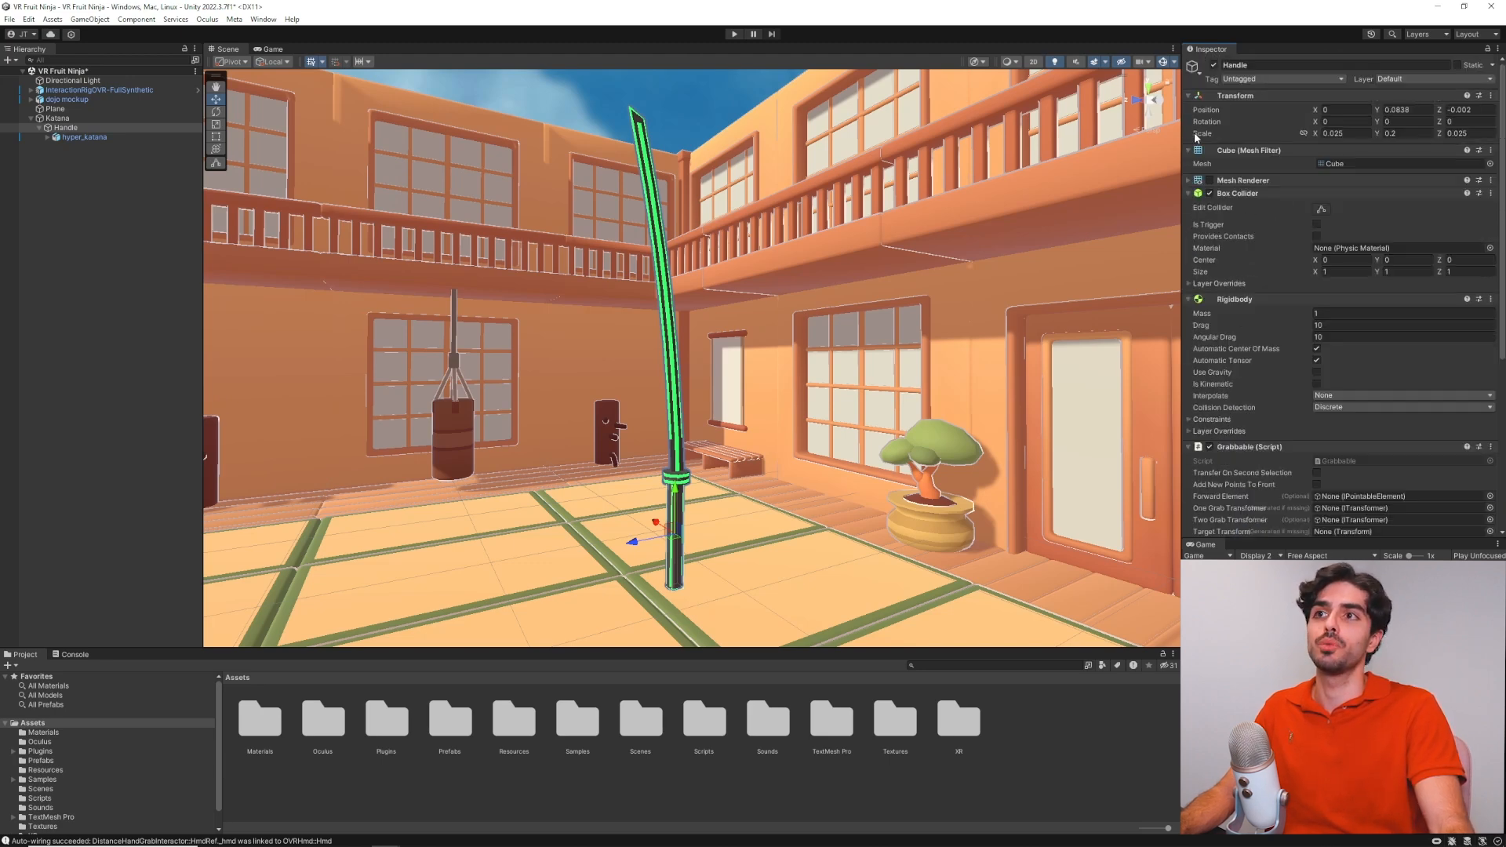
scroll(1338, 438, "down", 5)
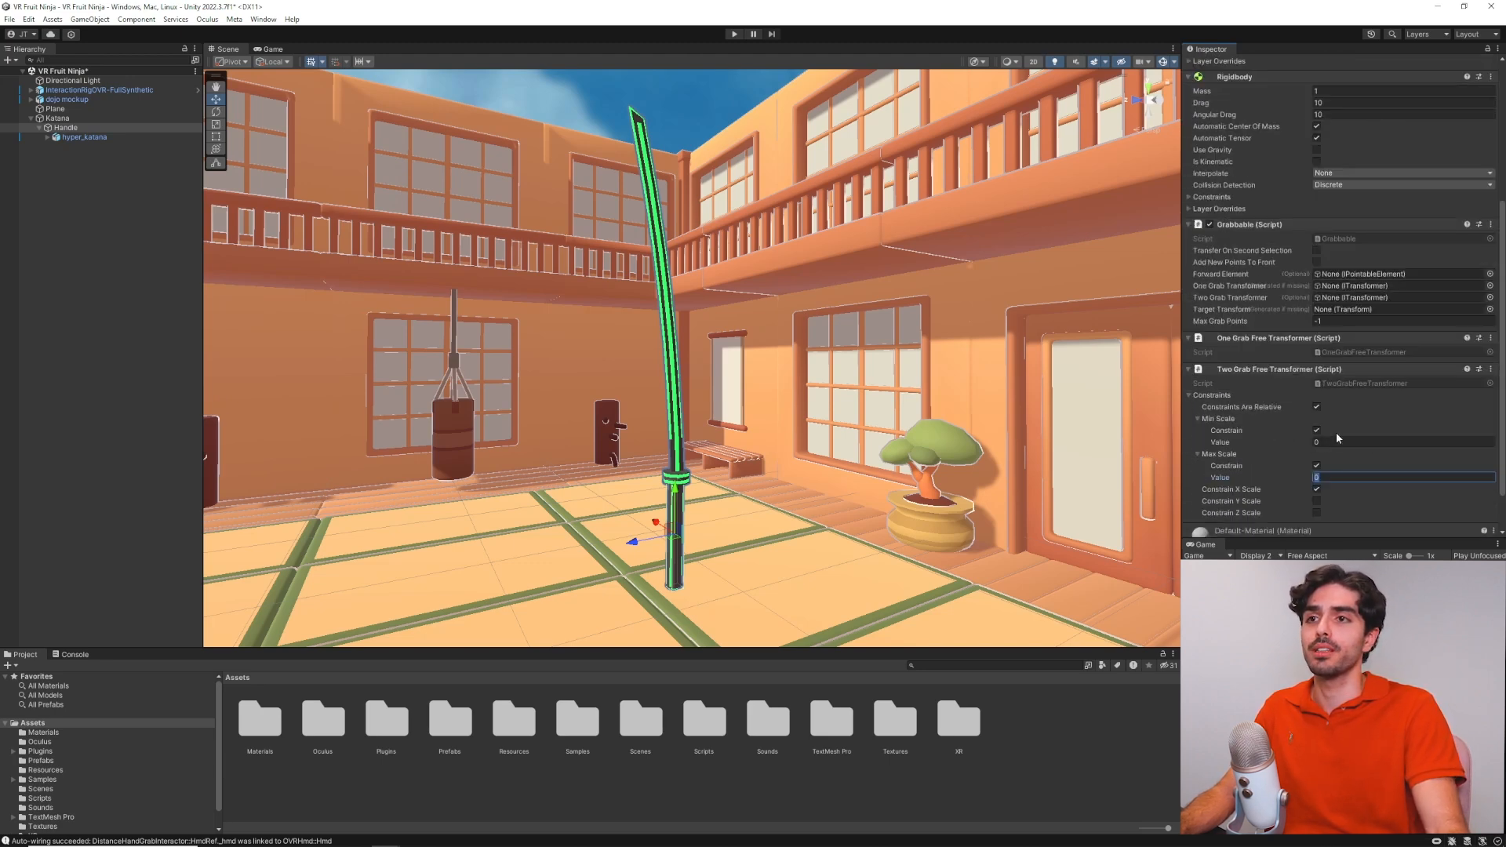
scroll(1334, 447, "down", 1)
scroll(1333, 415, "down", 1)
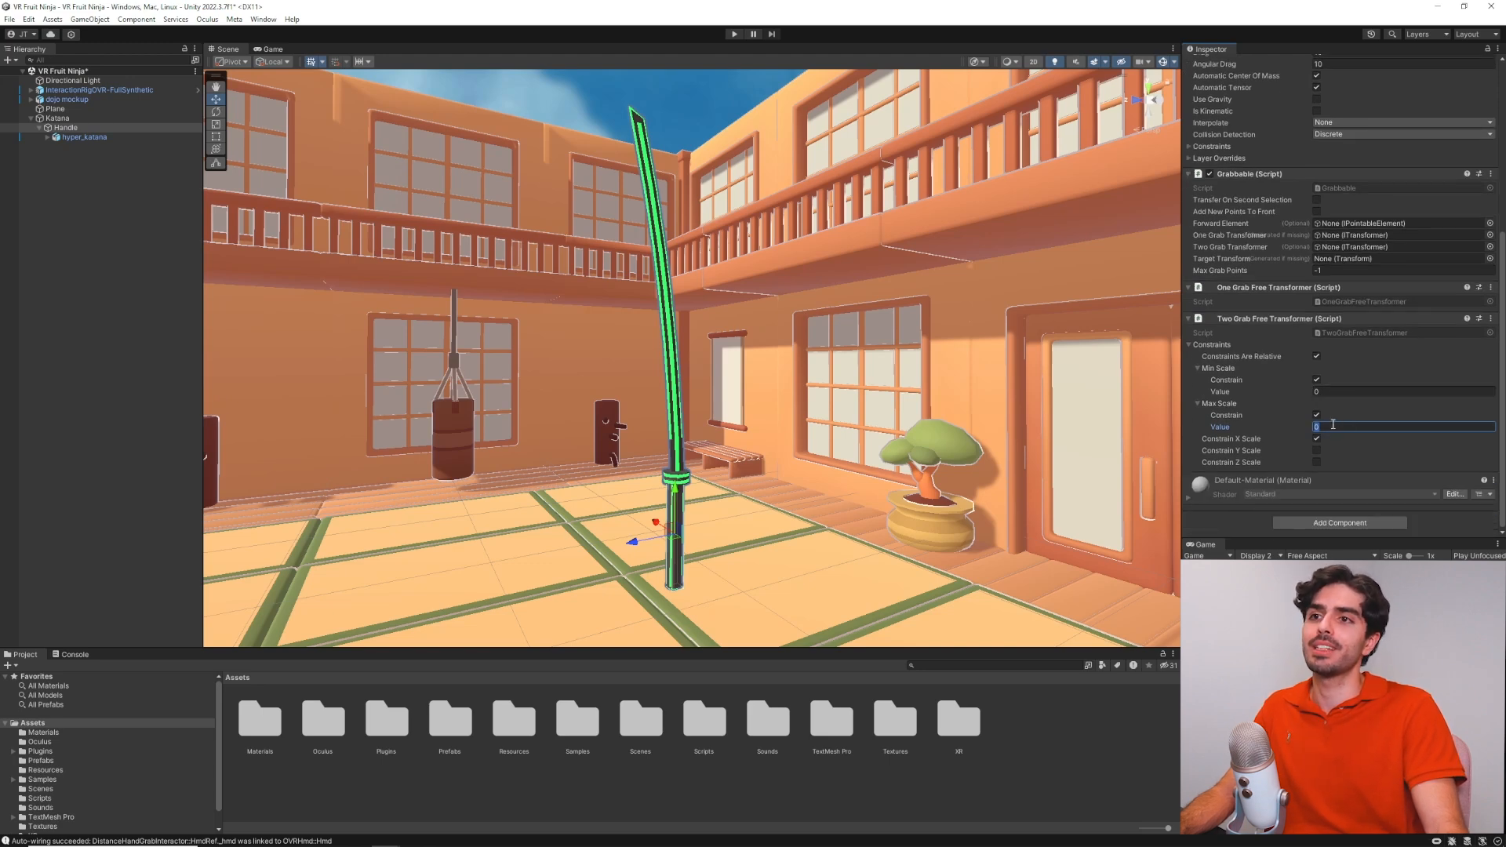
left_click(1317, 451)
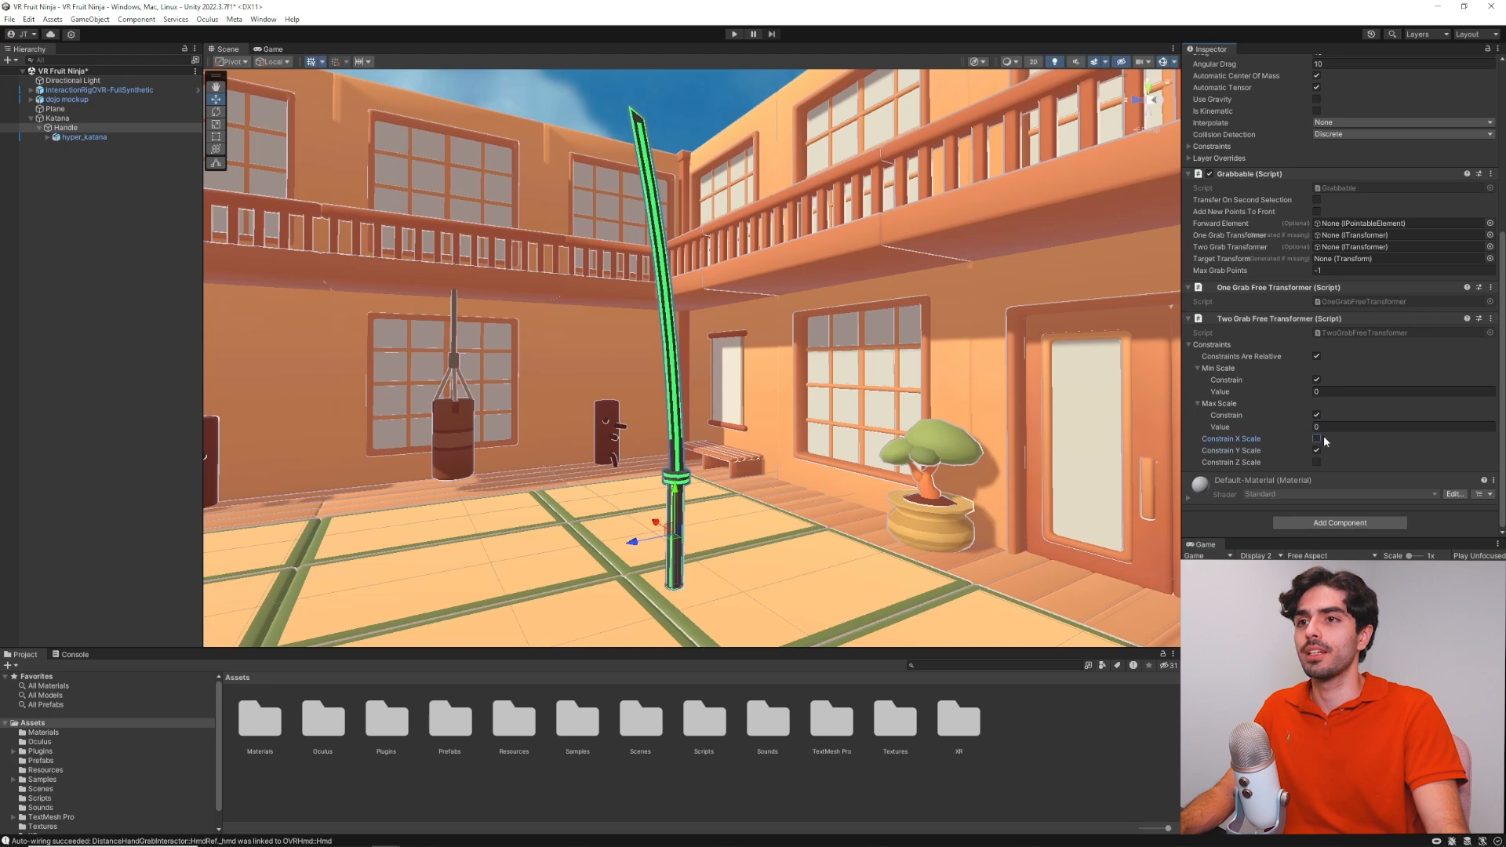
Set both the Min Scale and Max Scale values of the Two Grab Free Transformer to 0.2
scroll(1315, 453, "up", 7)
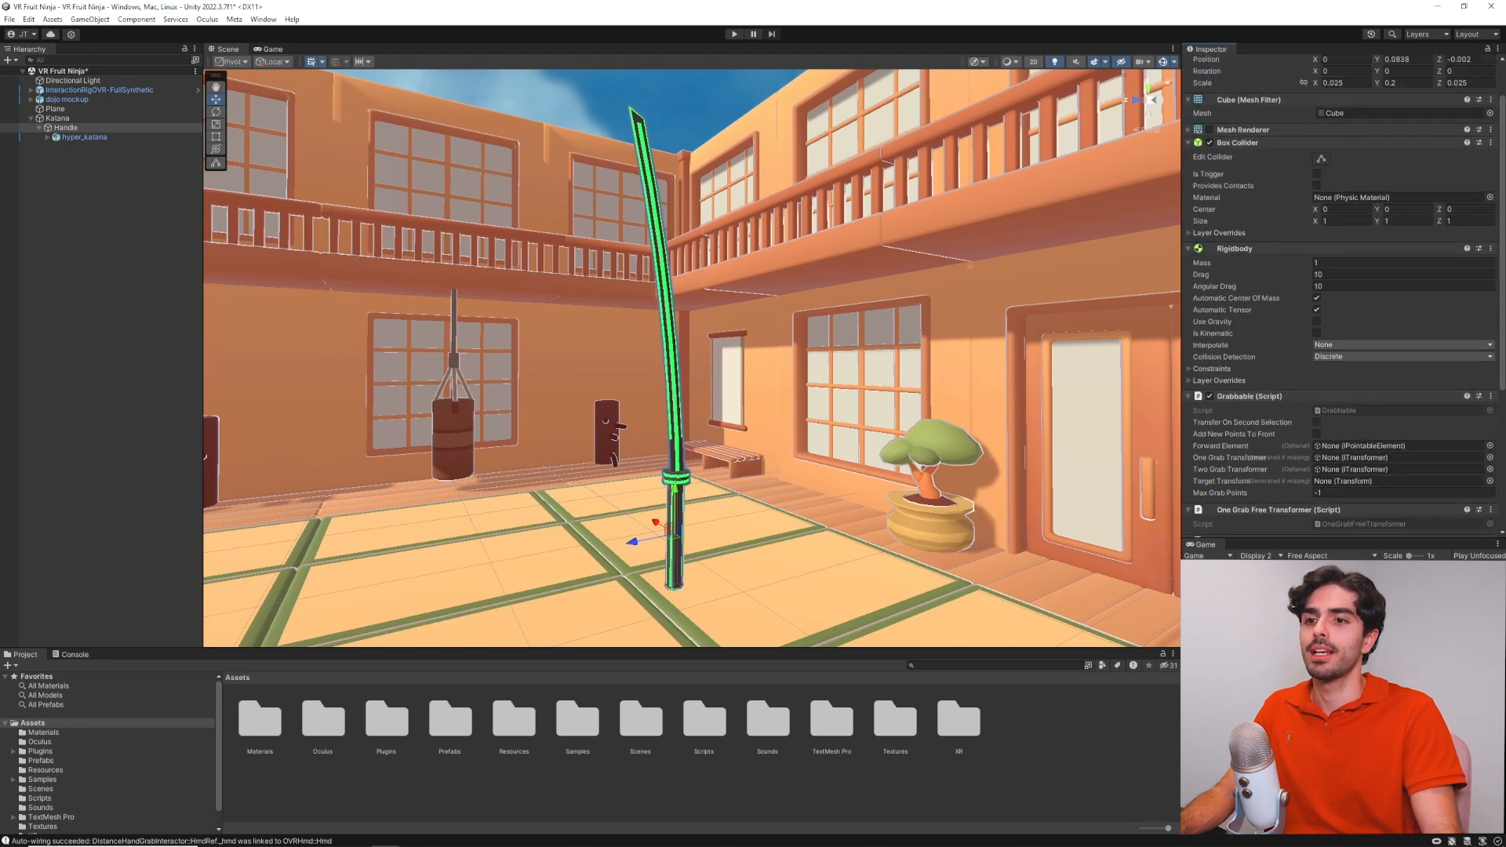
scroll(1317, 273, "down", 7)
left_click(1305, 392)
type("0.2")
scroll(1385, 317, "up", 4)
scroll(1385, 316, "up", 5)
scroll(1380, 407, "down", 8)
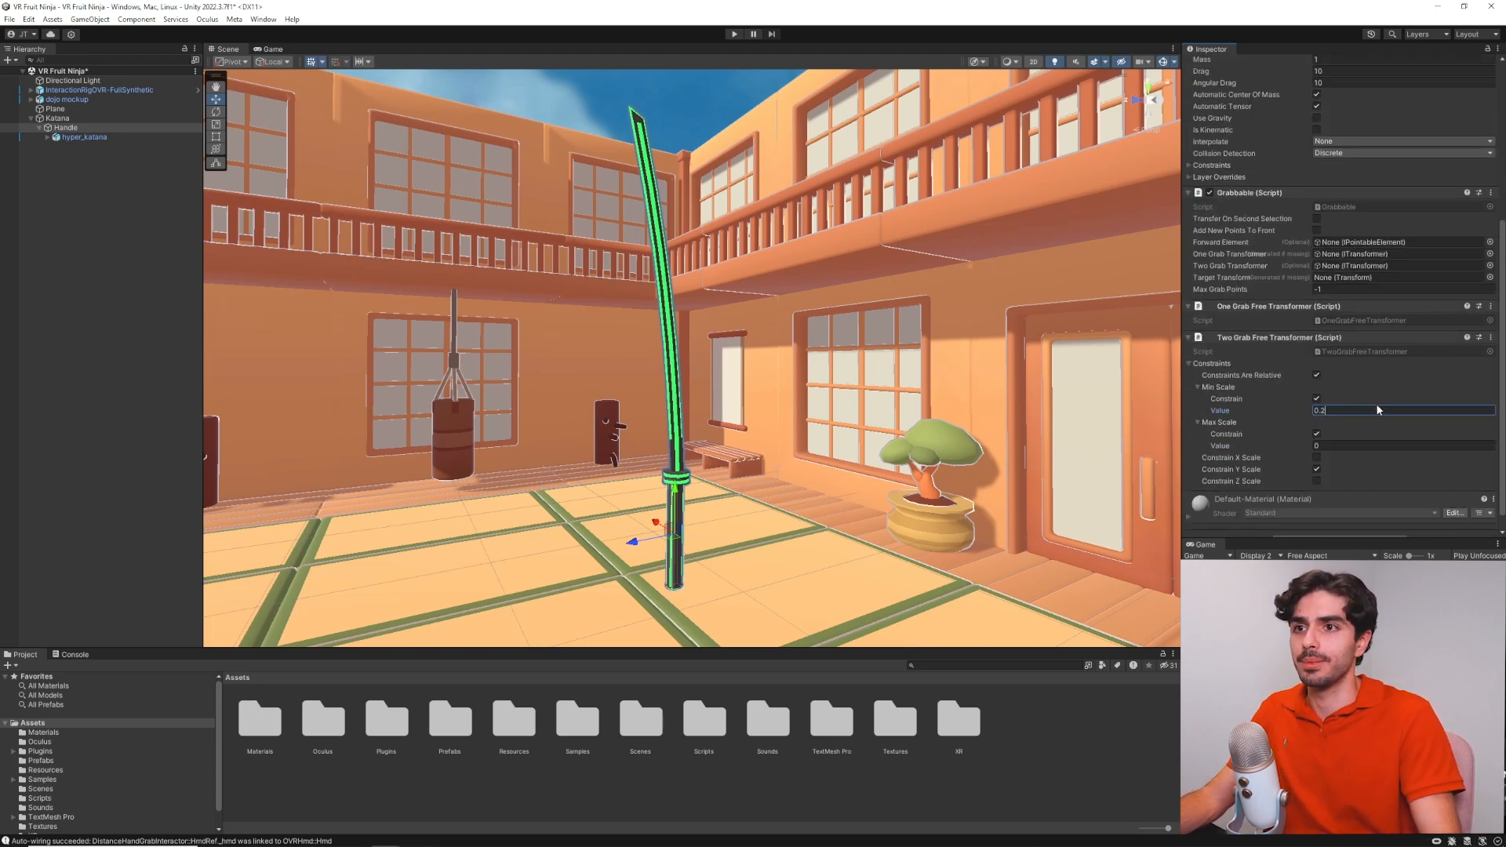
type("0.")
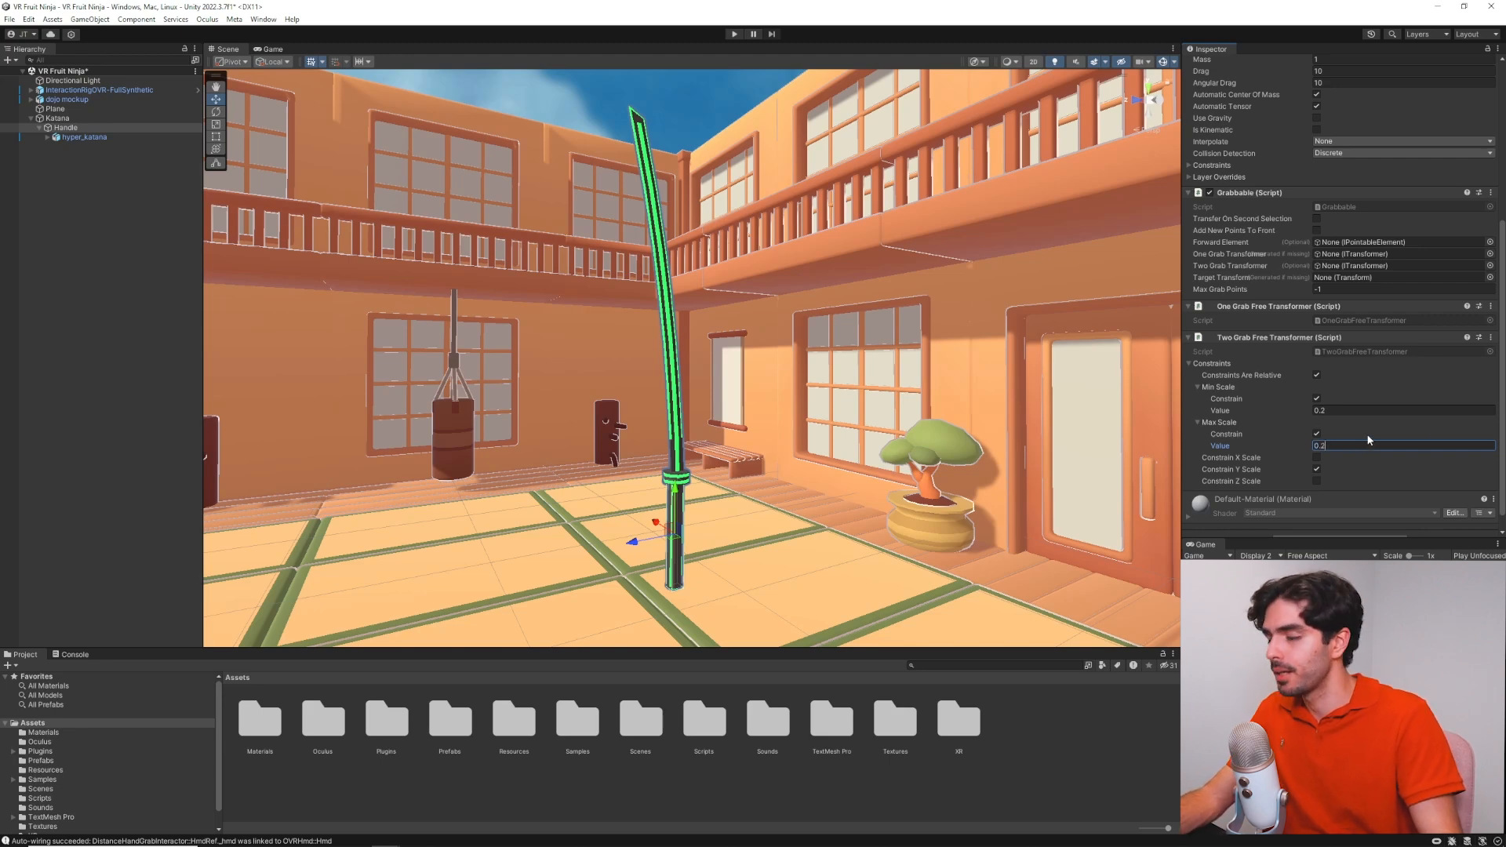
type("2")
Assign Handle's One Grab and Two Grab Free Transformers to the matching transformer slots of the Grabbable component
scroll(1298, 399, "down", 1)
scroll(1273, 370, "up", 3)
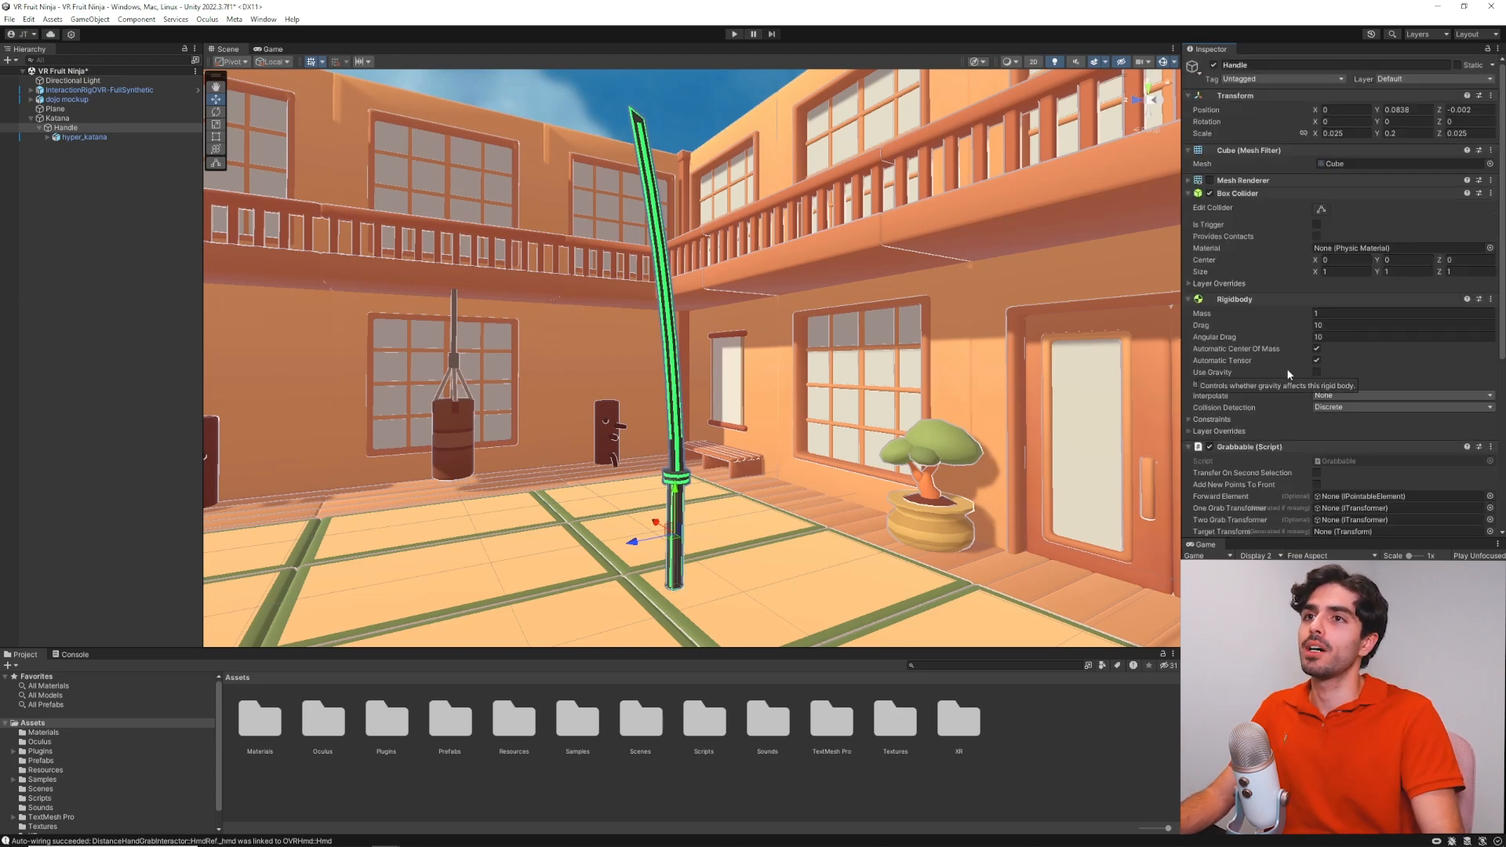
scroll(1342, 359, "down", 3)
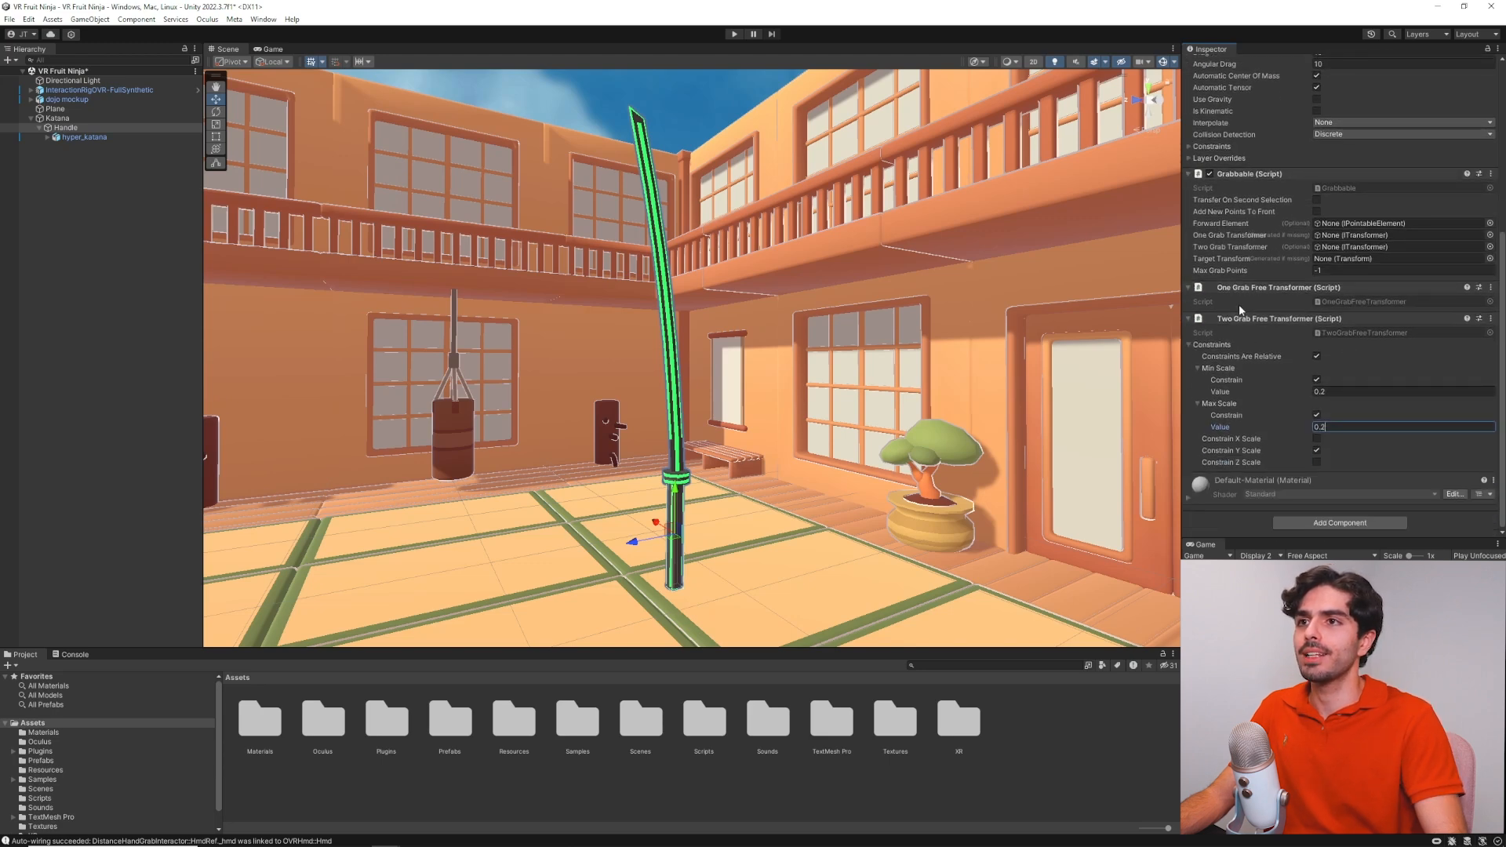
left_click_drag(1253, 291, 1345, 247)
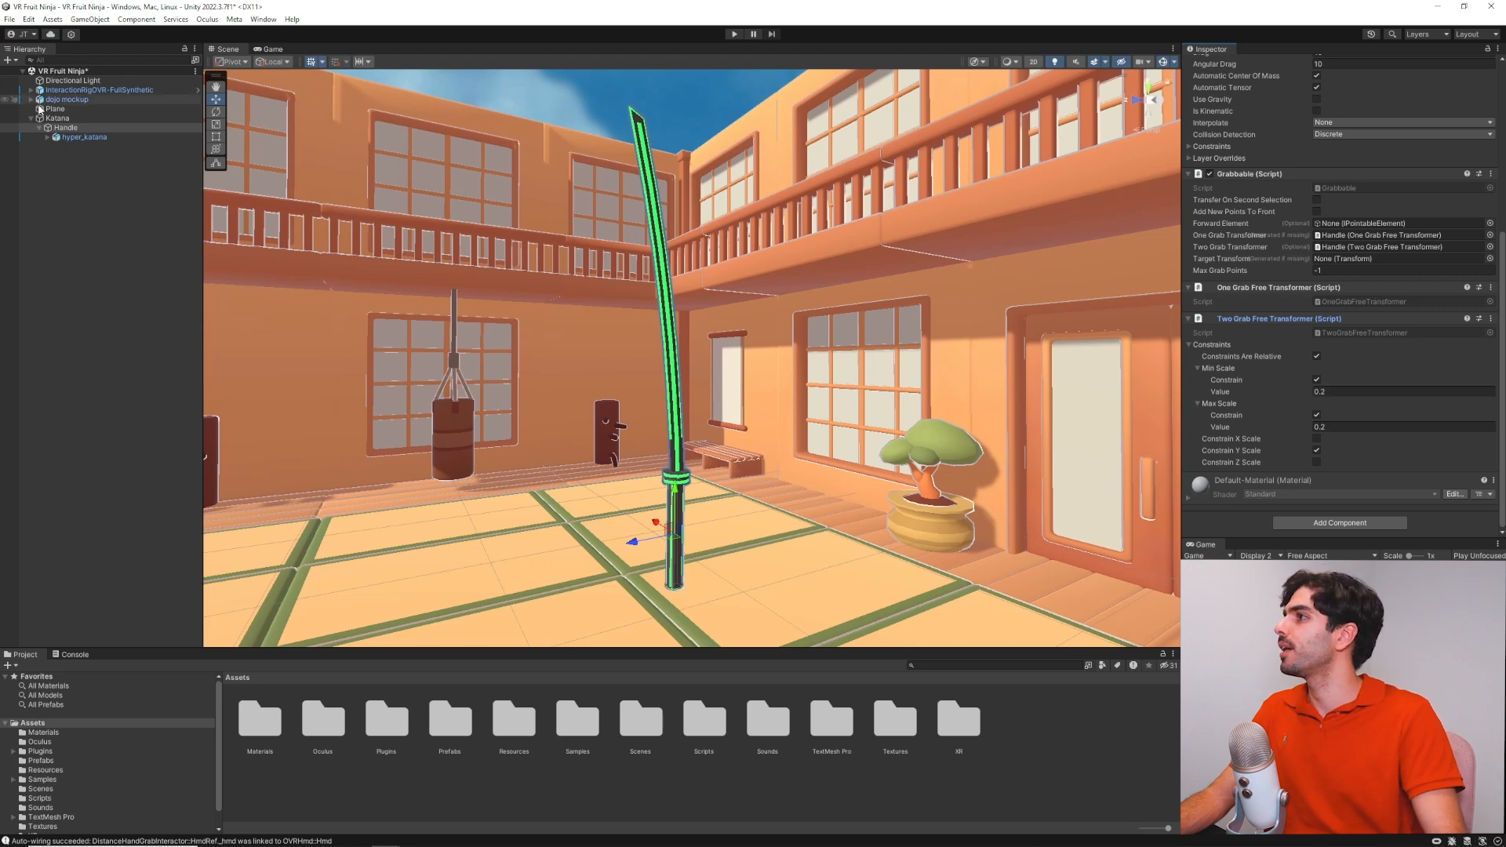
Create an empty child object under Handle and name it Hand Grab Interactable
right_click(67, 130)
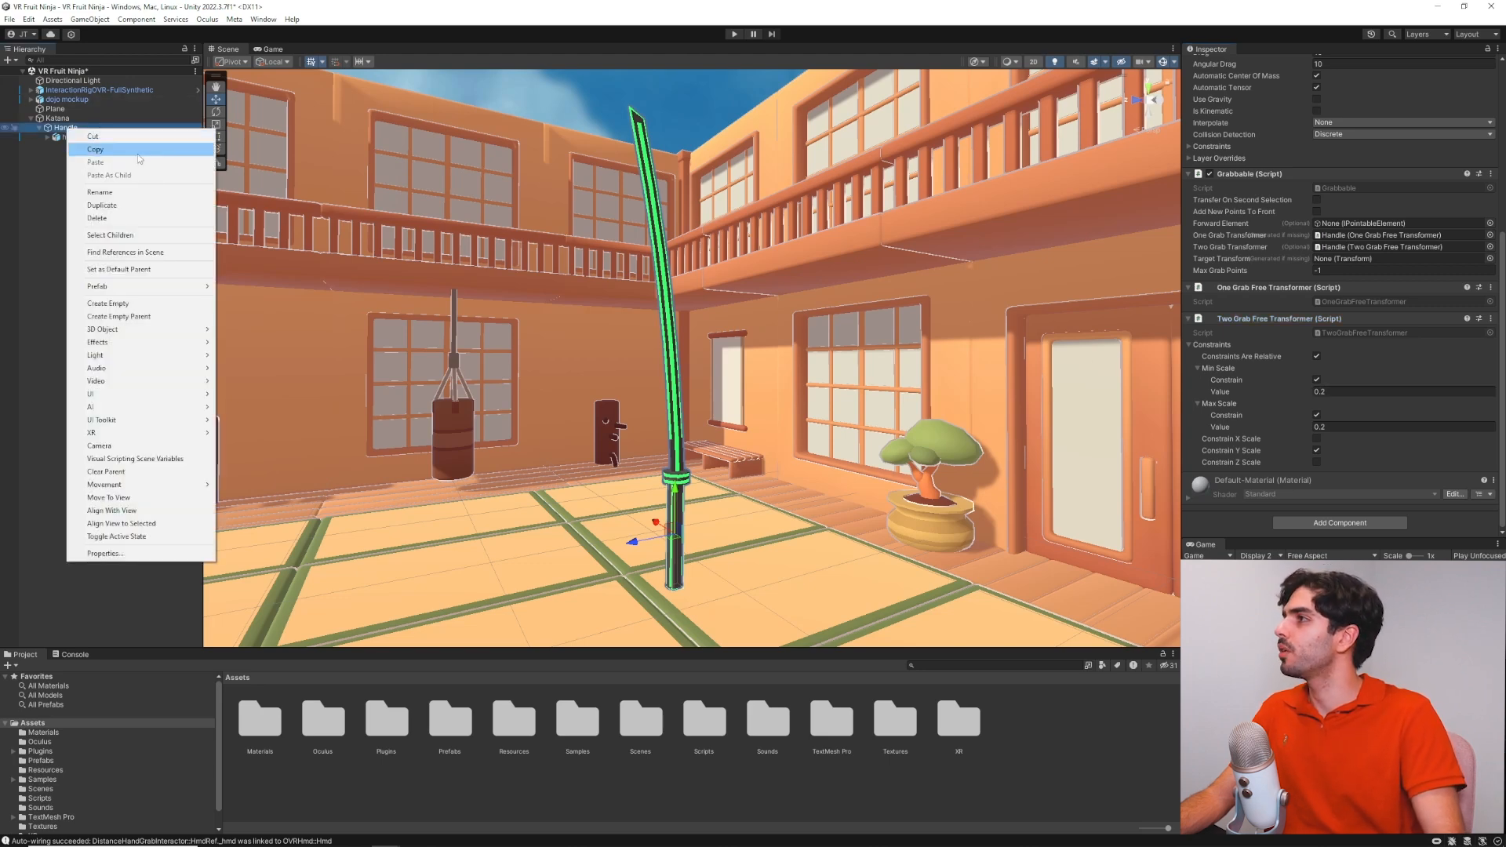
left_click(115, 304)
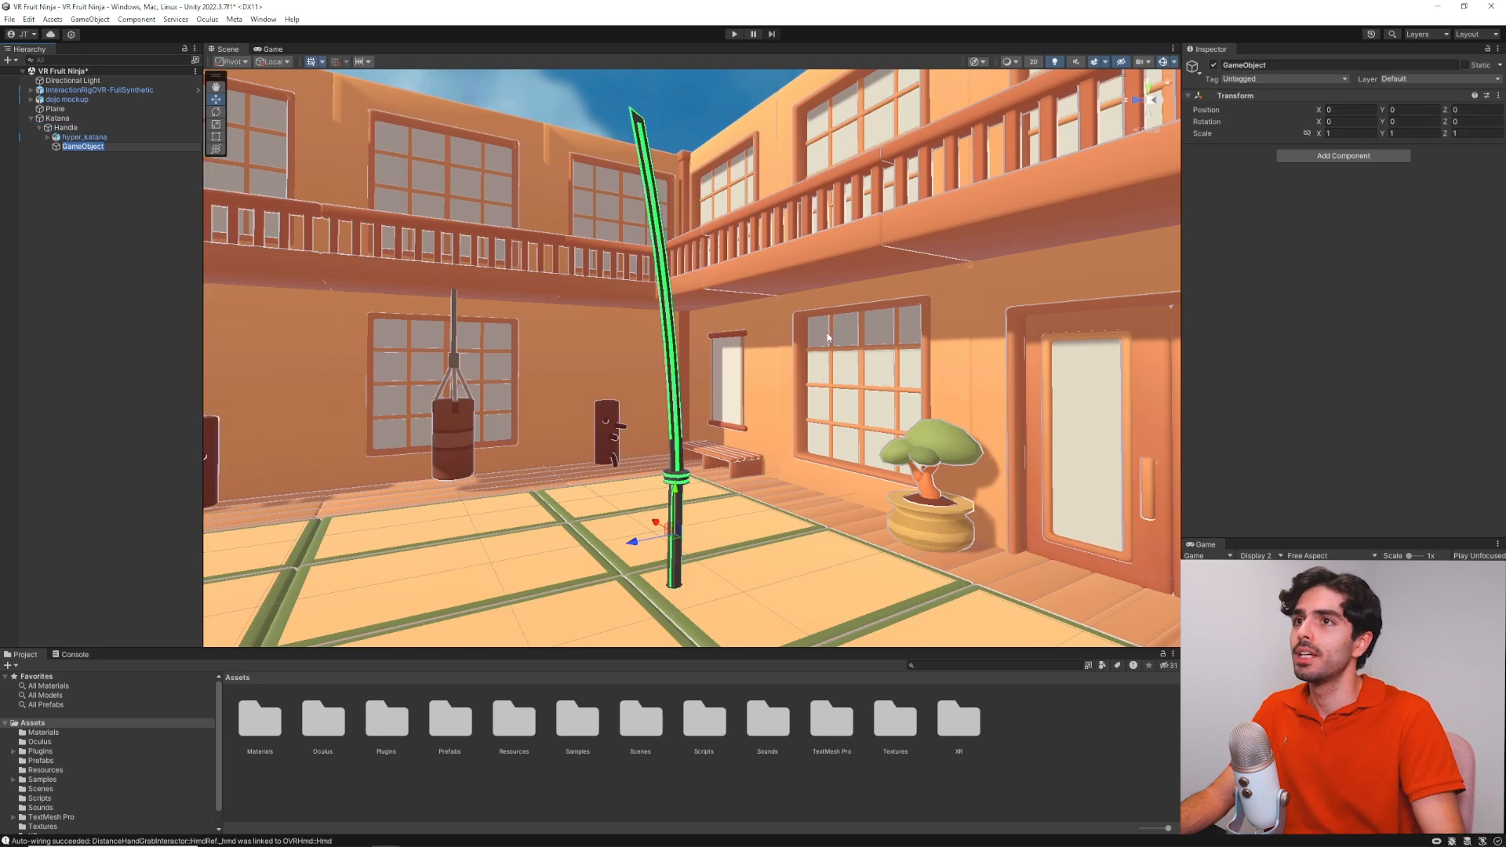
left_click_drag(1294, 67, 1199, 69)
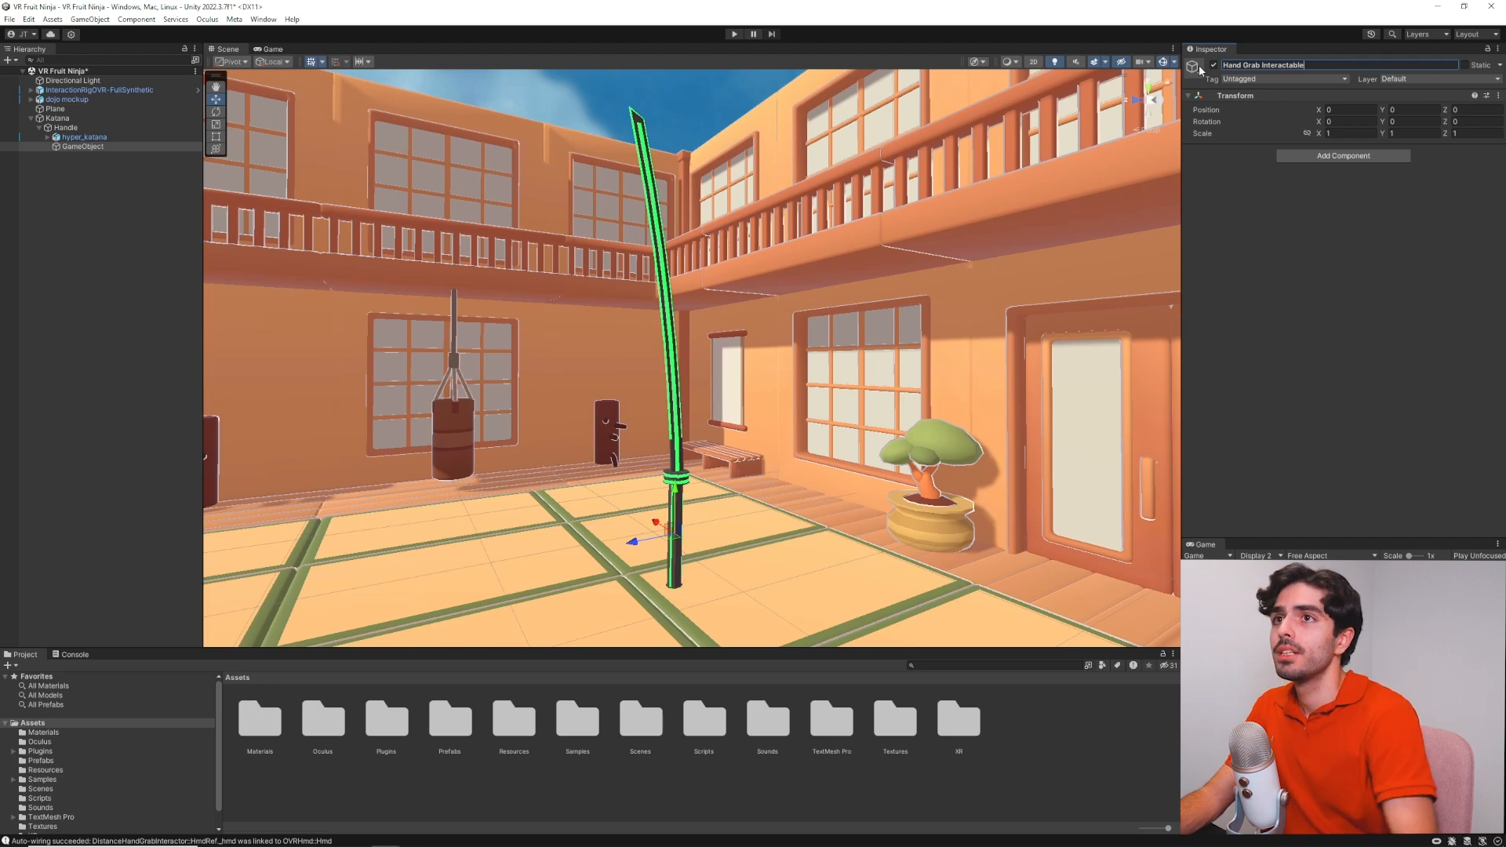
Confirm the new child object's name and add a Hand Grab Interactable component to it
key("Return")
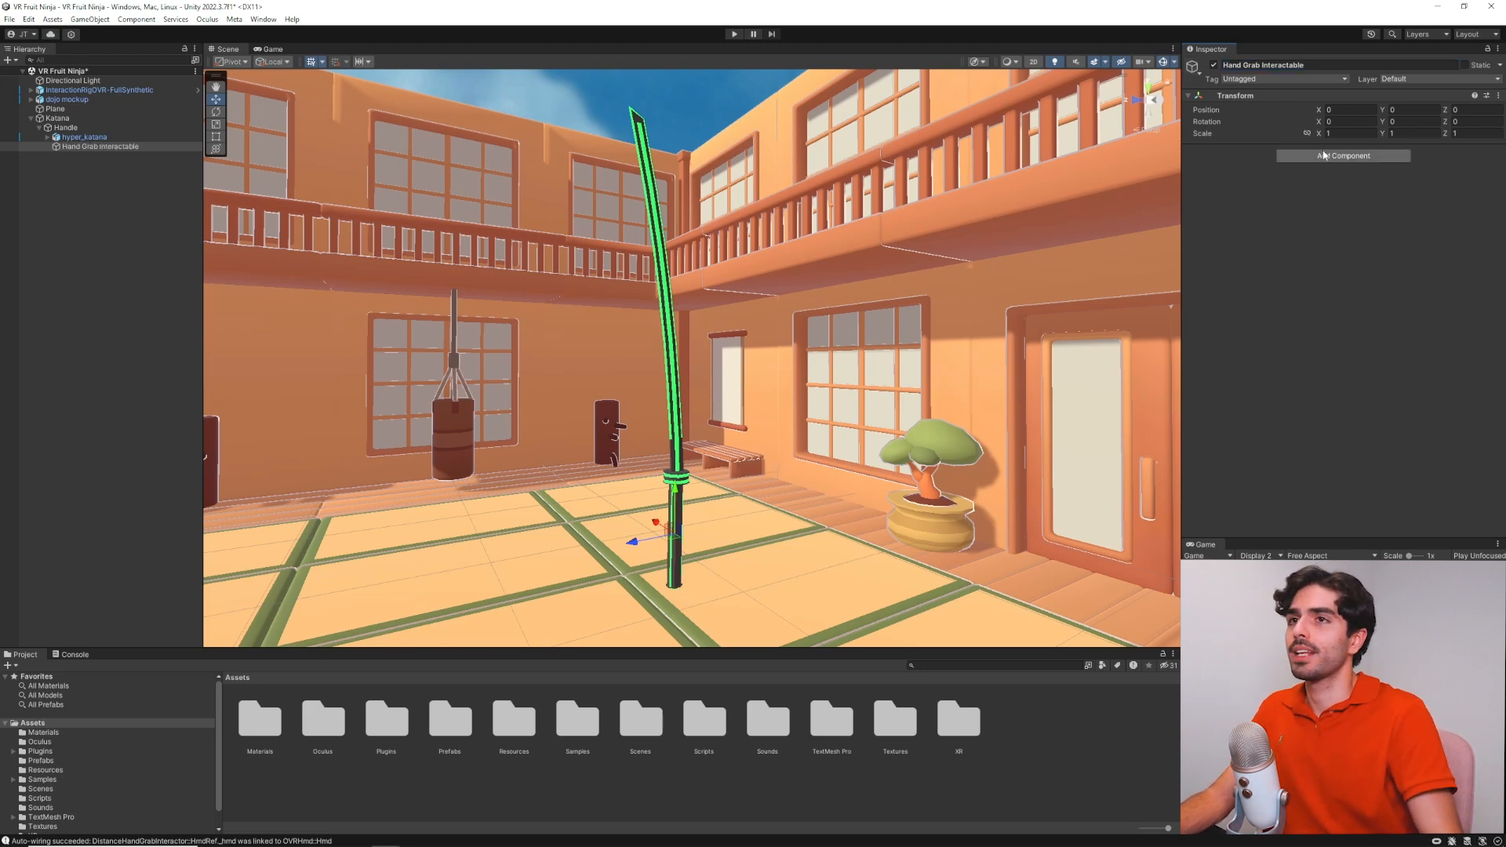
left_click(1343, 155)
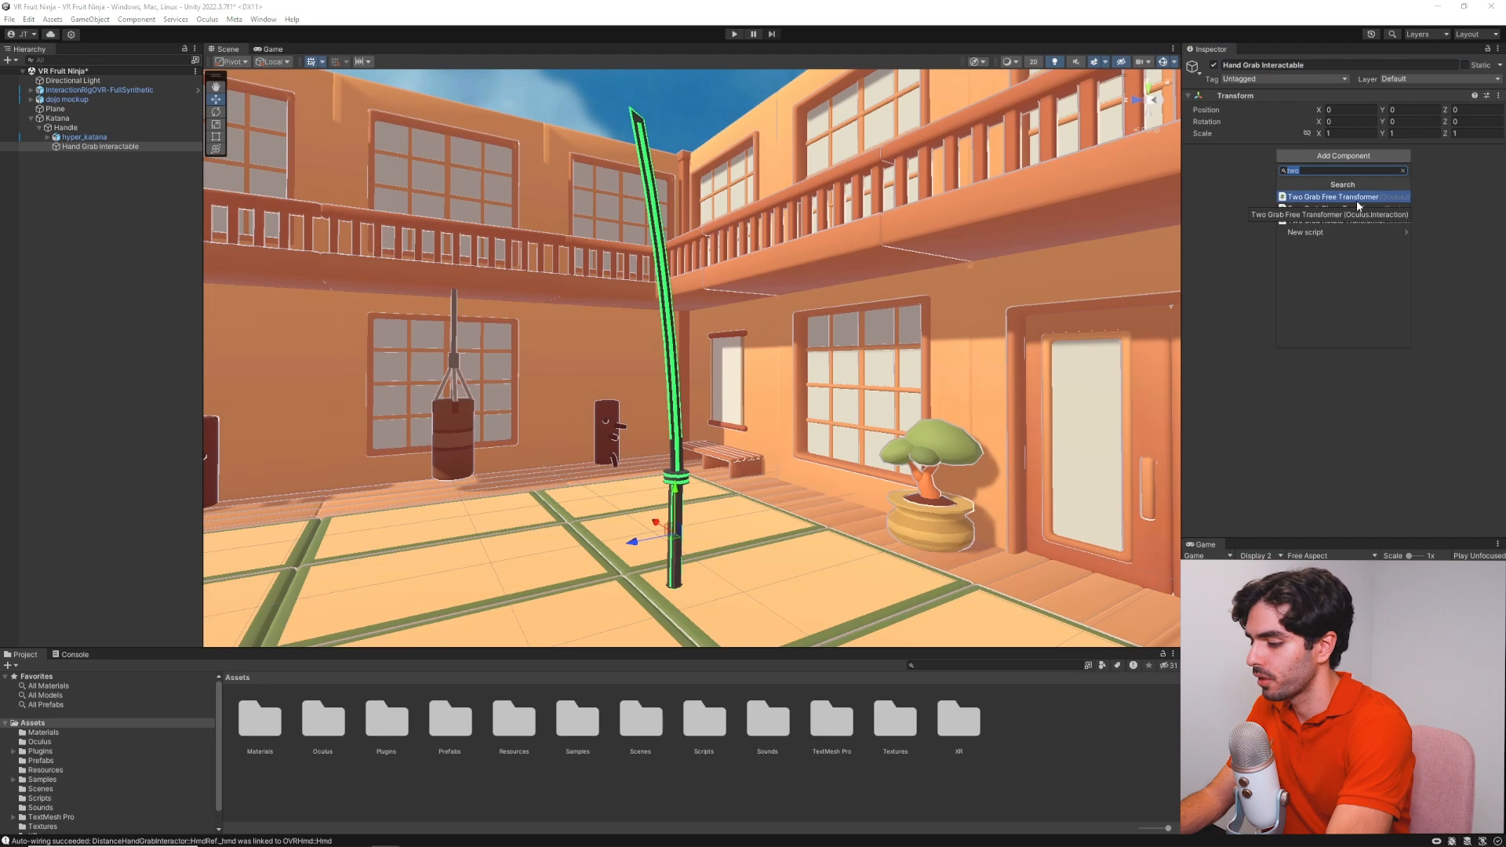
type("hand grab in")
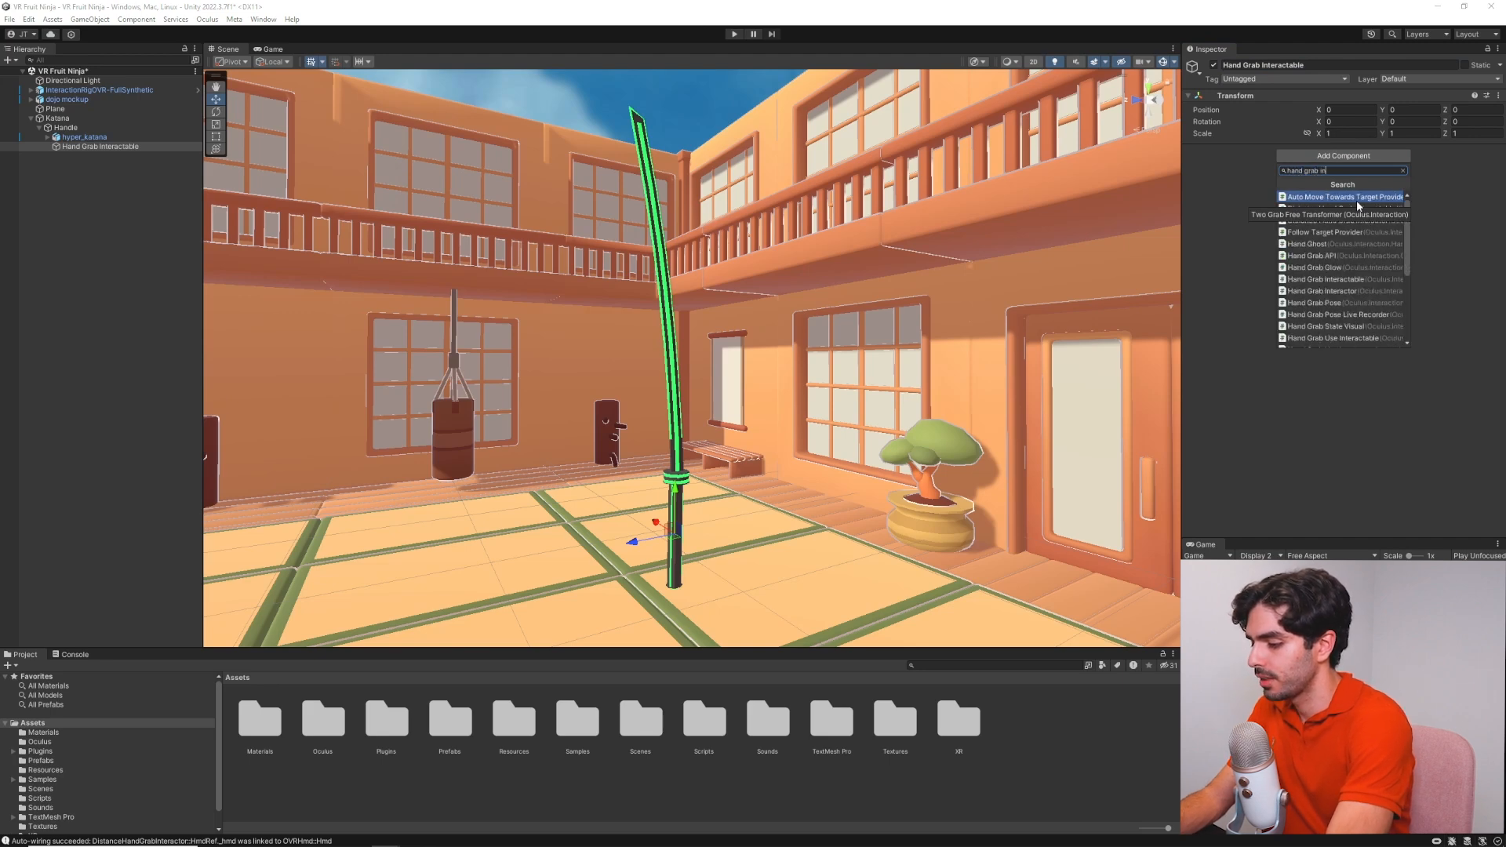
type("teractable")
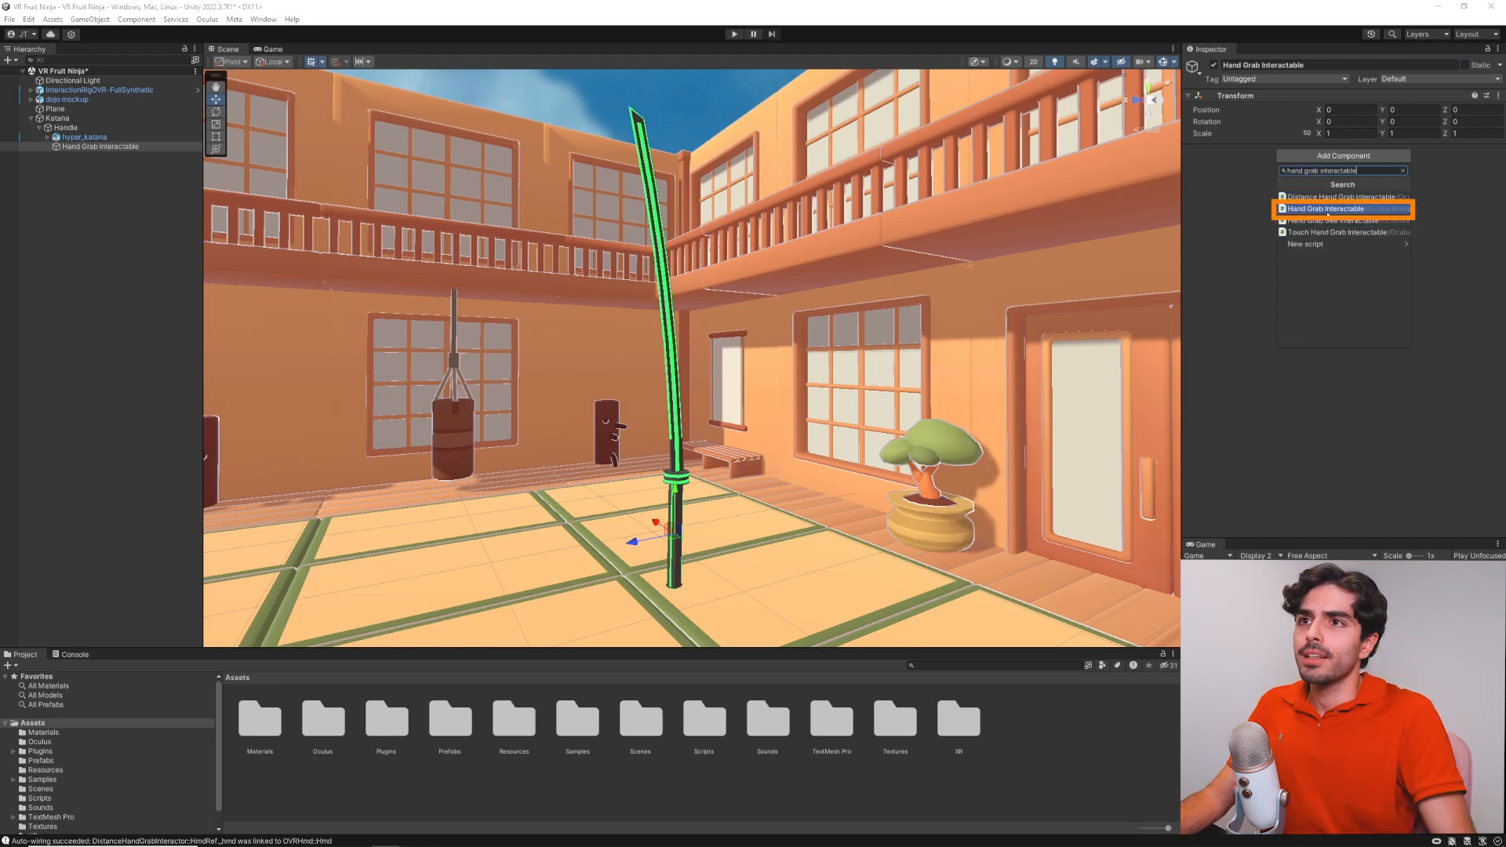
left_click(1333, 210)
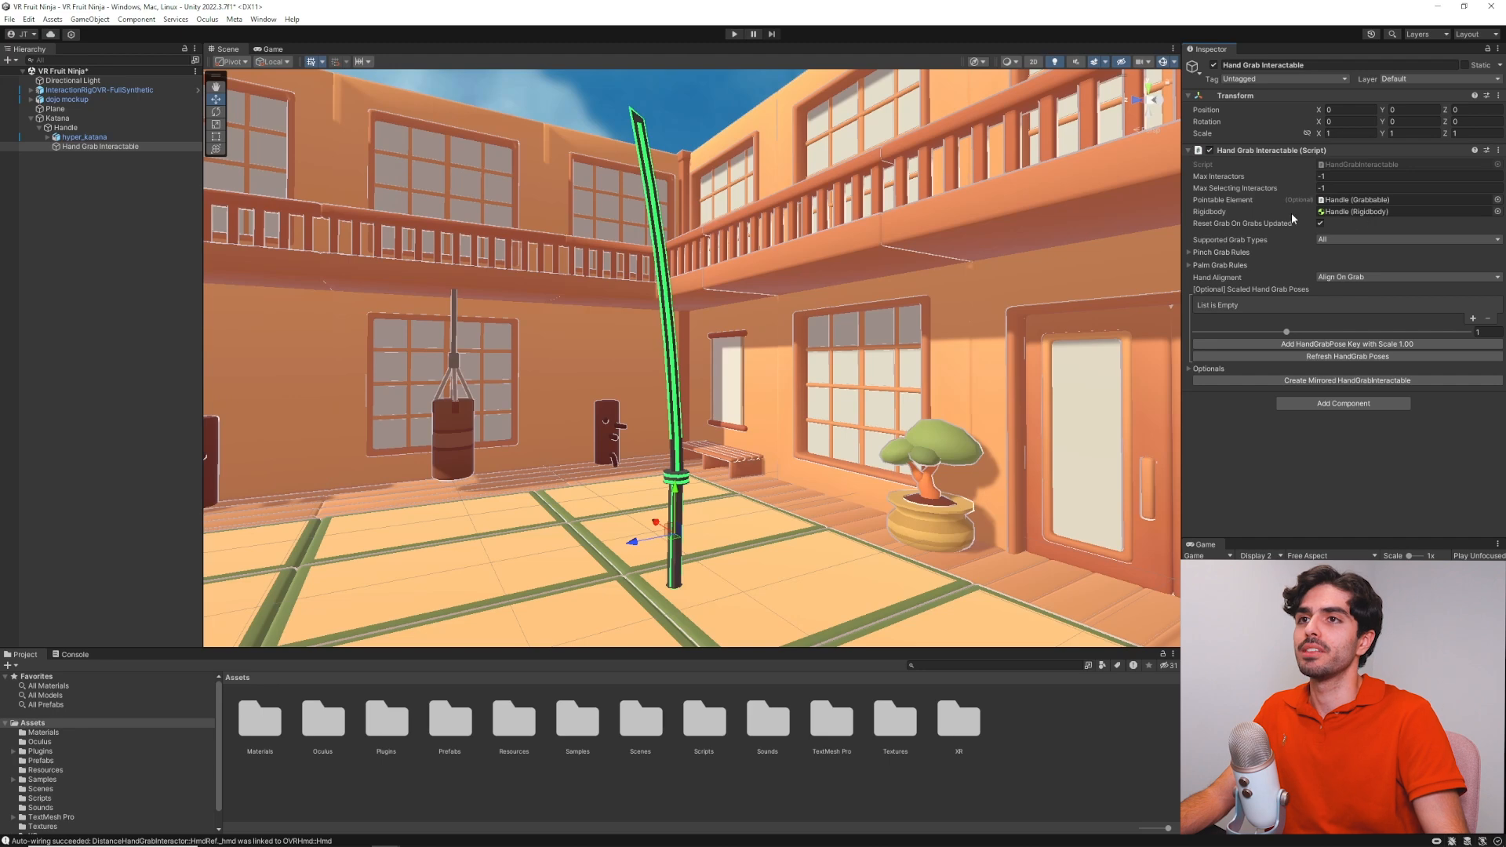
left_click(1320, 224)
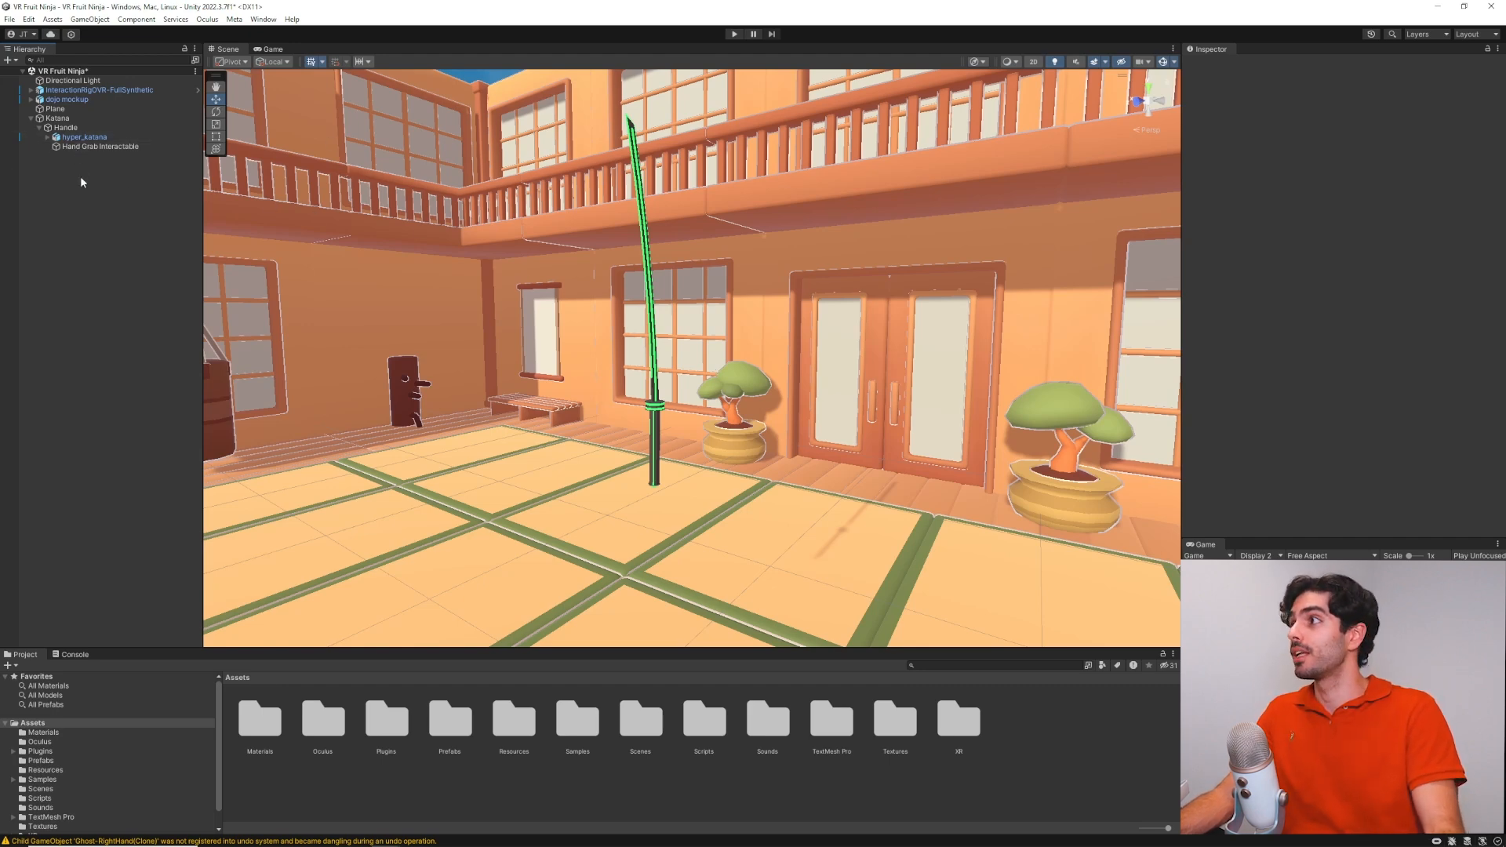
Open the Hand Grab Pose Recorder and set RightHand as the recording hand and Handle's Rigidbody as the object to record poses for
left_click(208, 20)
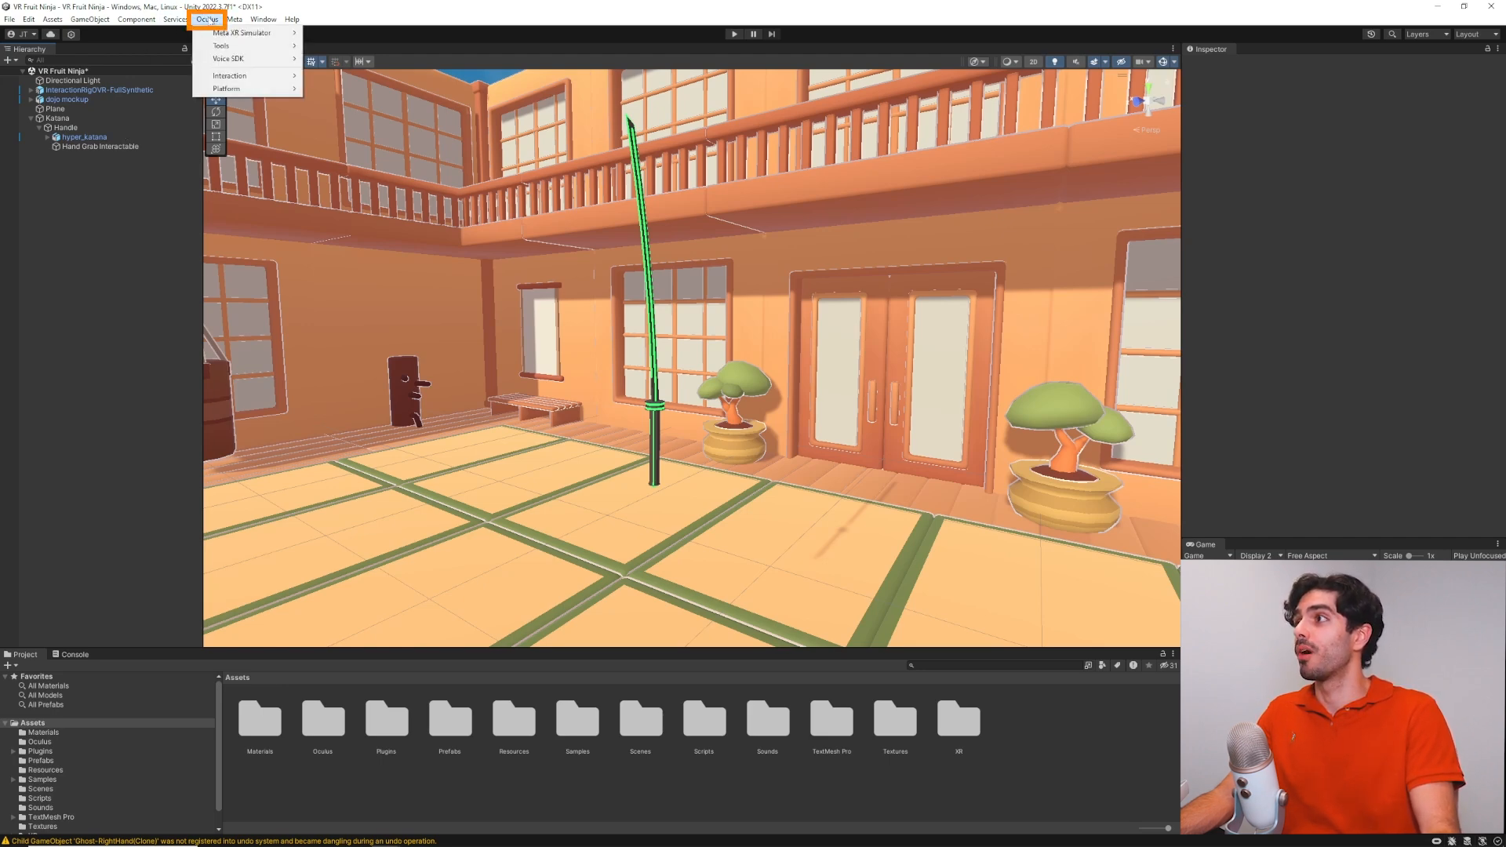
mouse_move(251, 75)
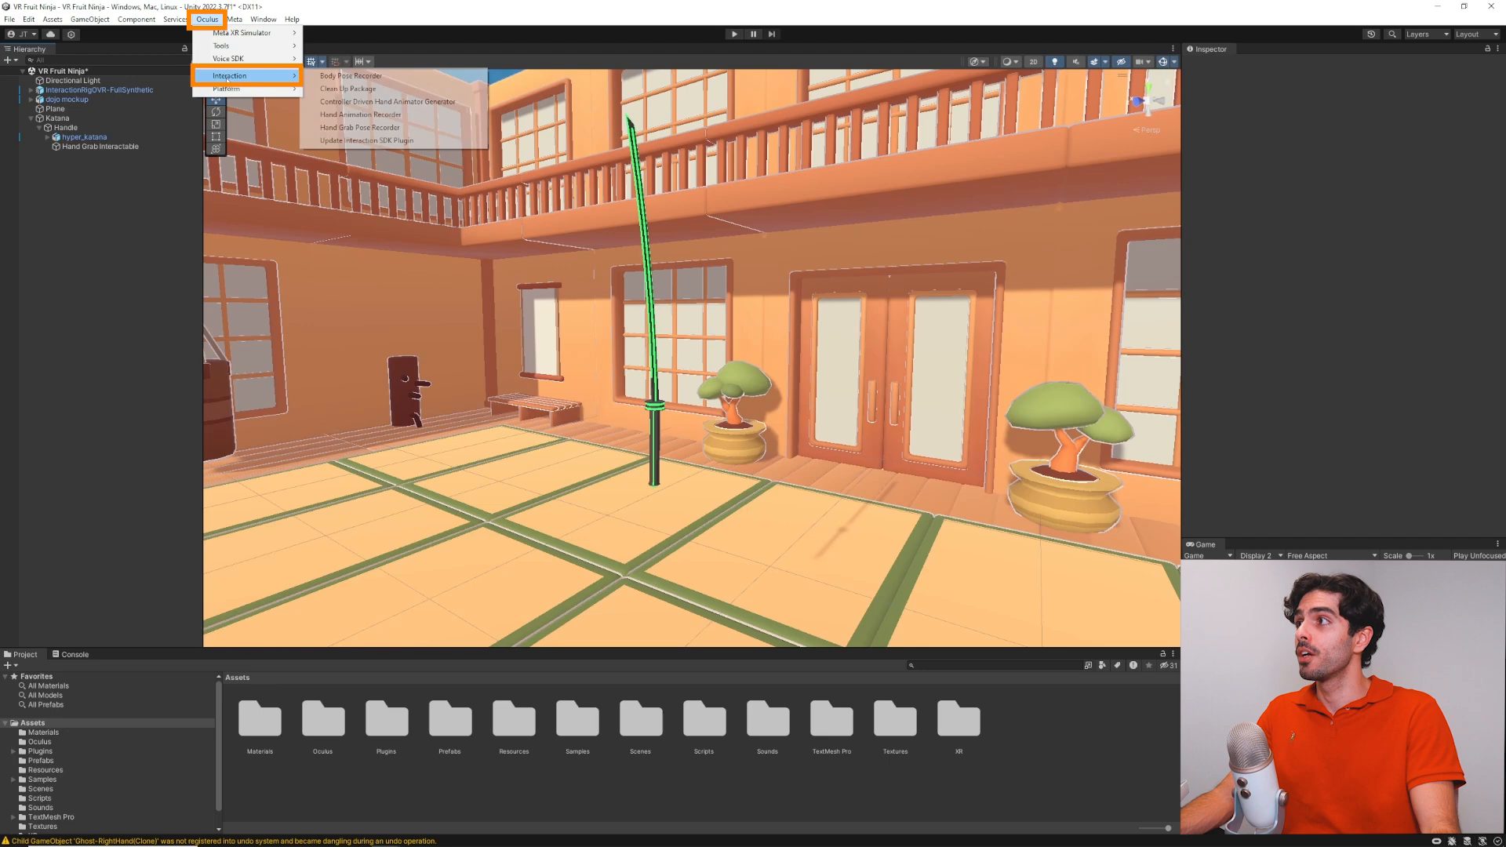
left_click(384, 128)
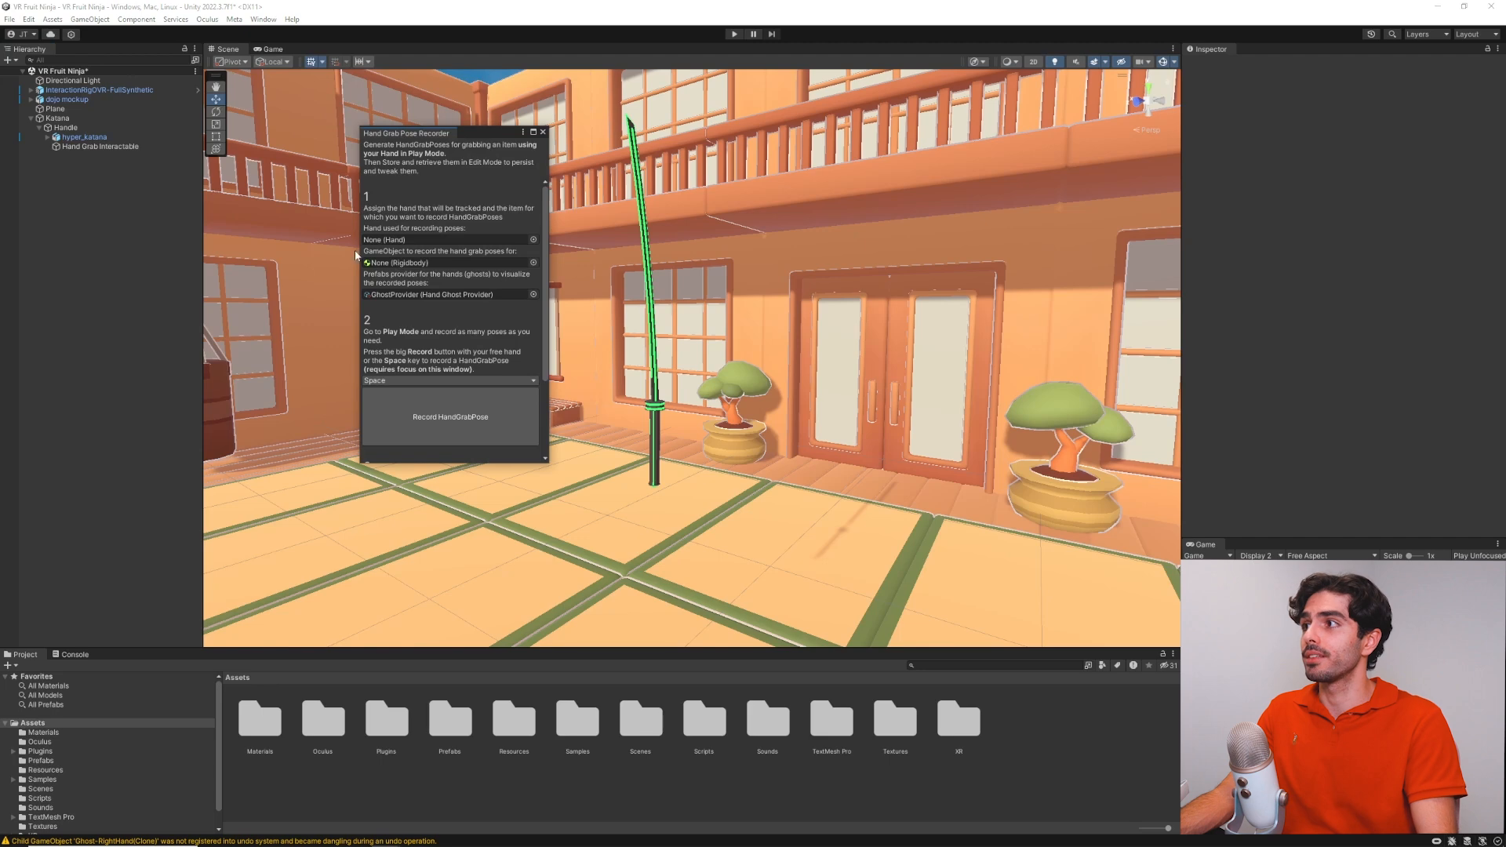
left_click(534, 240)
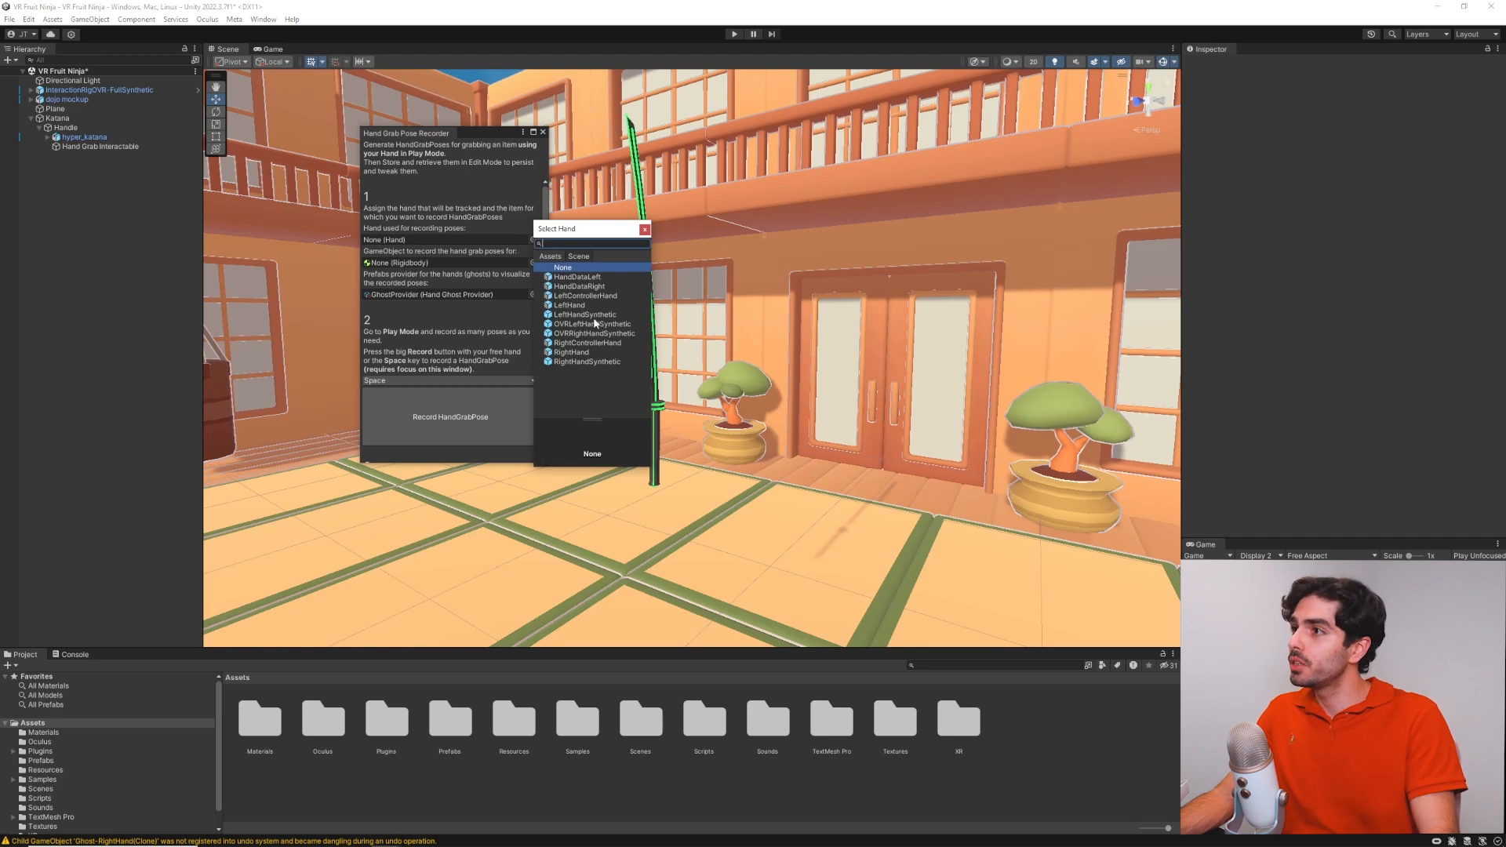
double_click(571, 352)
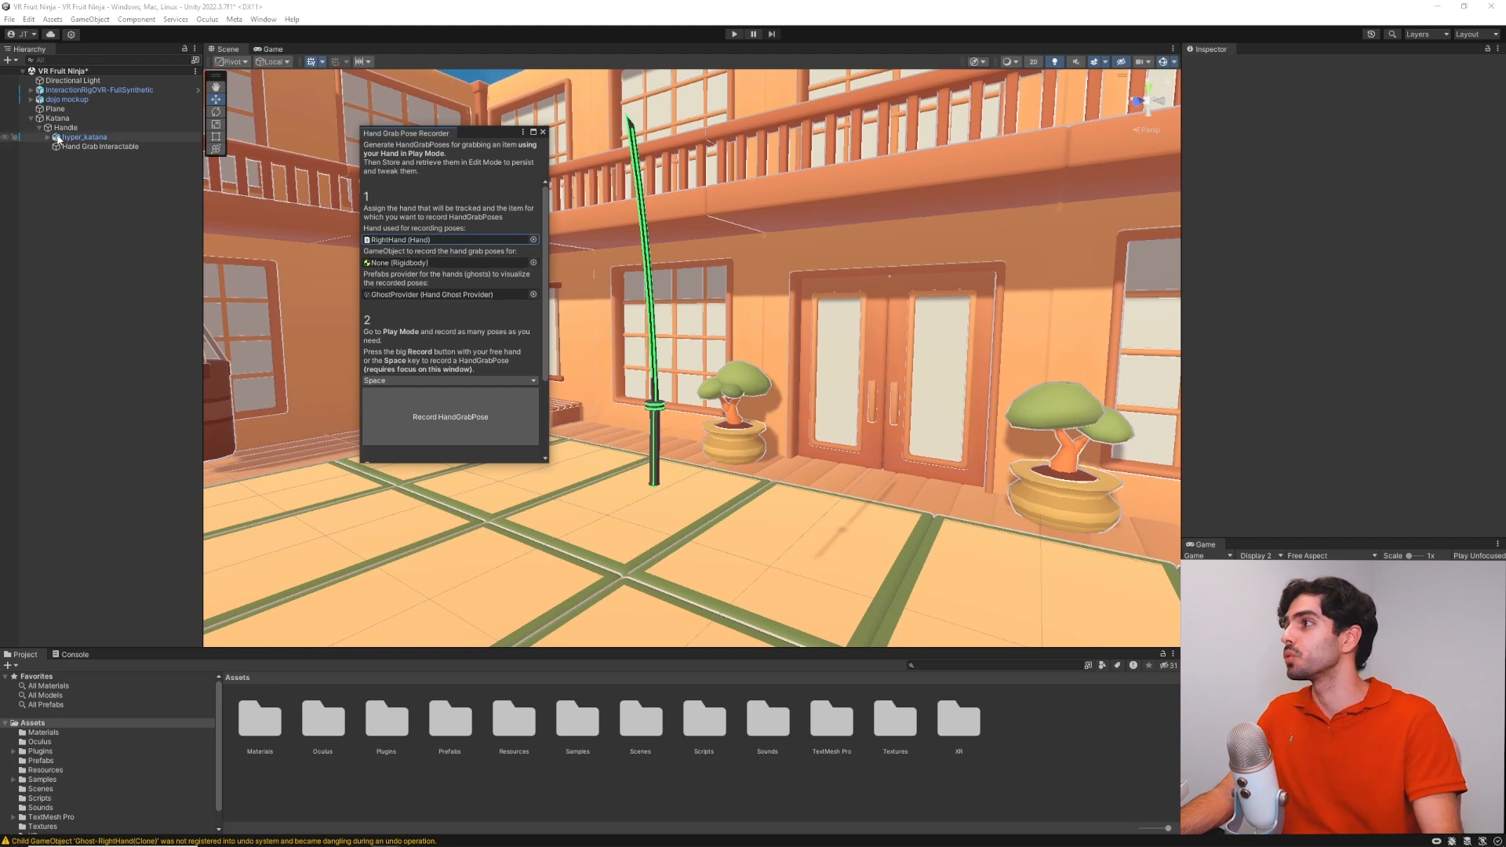
left_click_drag(56, 132, 428, 264)
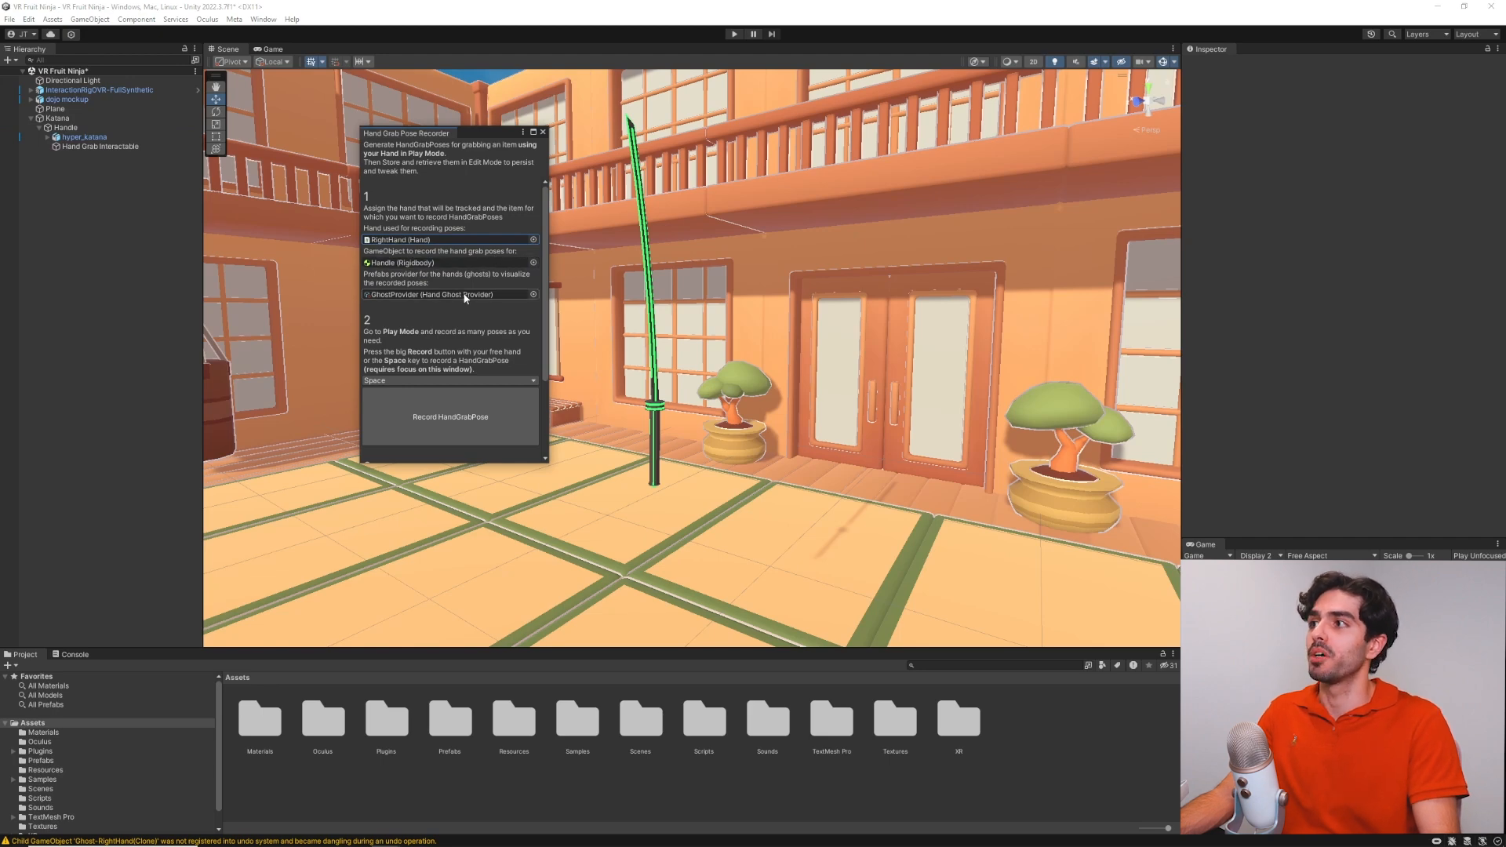
scroll(452, 280, "down", 3)
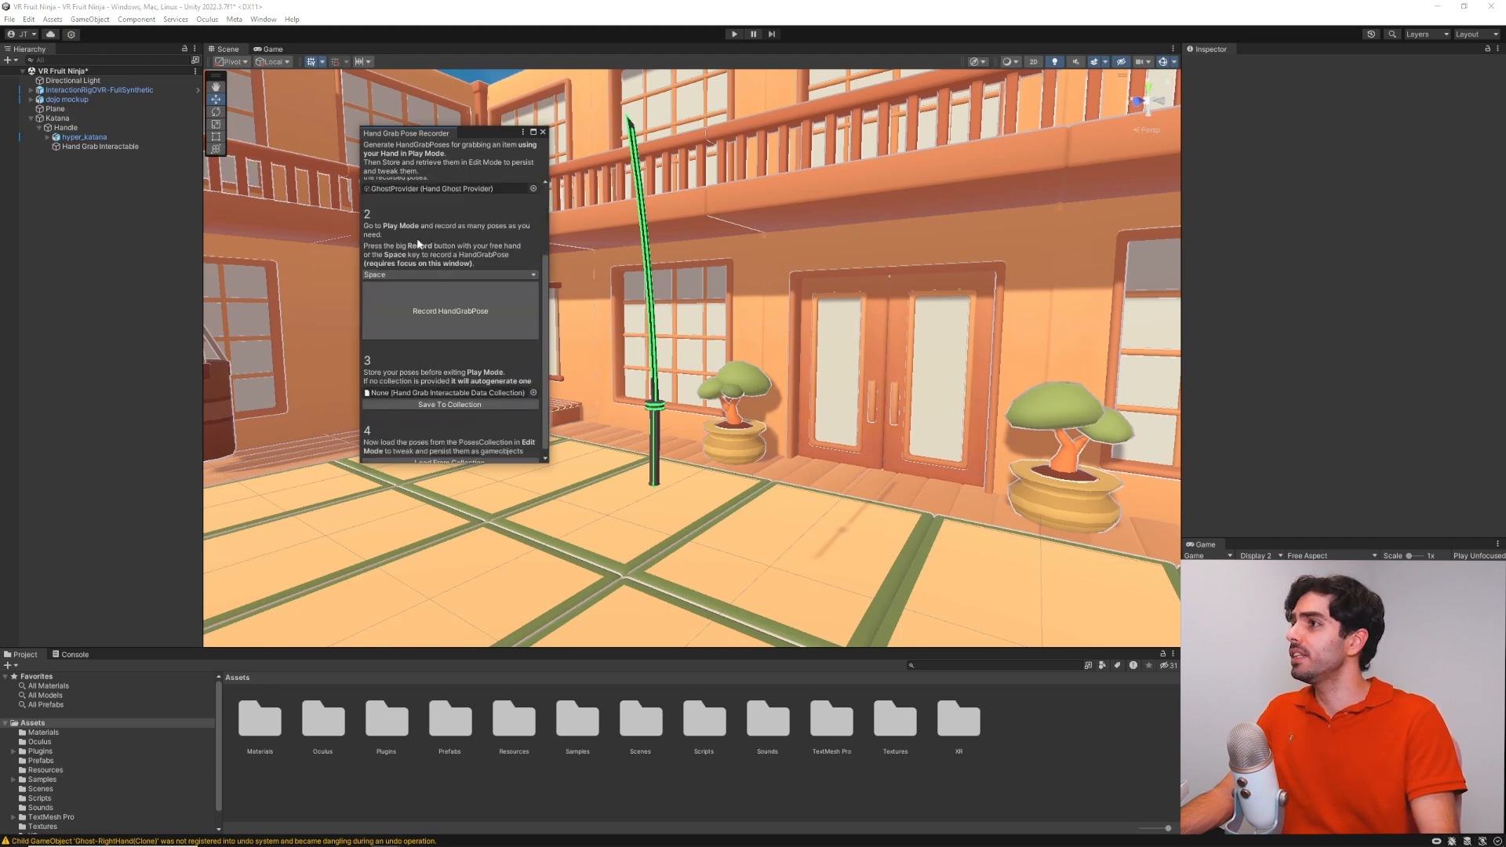
scroll(405, 249, "down", 1)
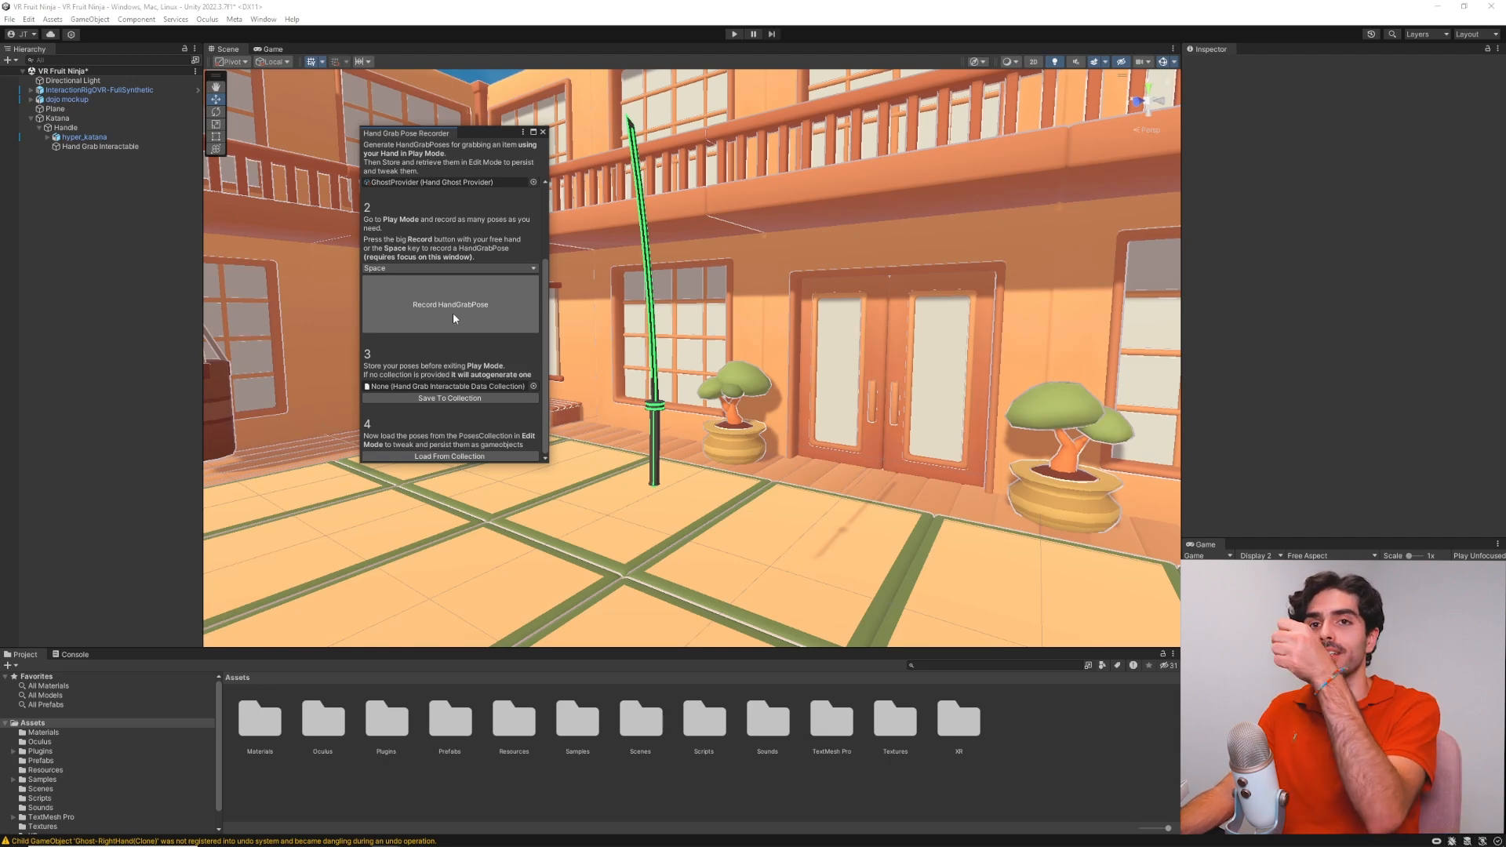
Delete the manually created Hand Grab Interactable object under Handle
left_click(100, 146)
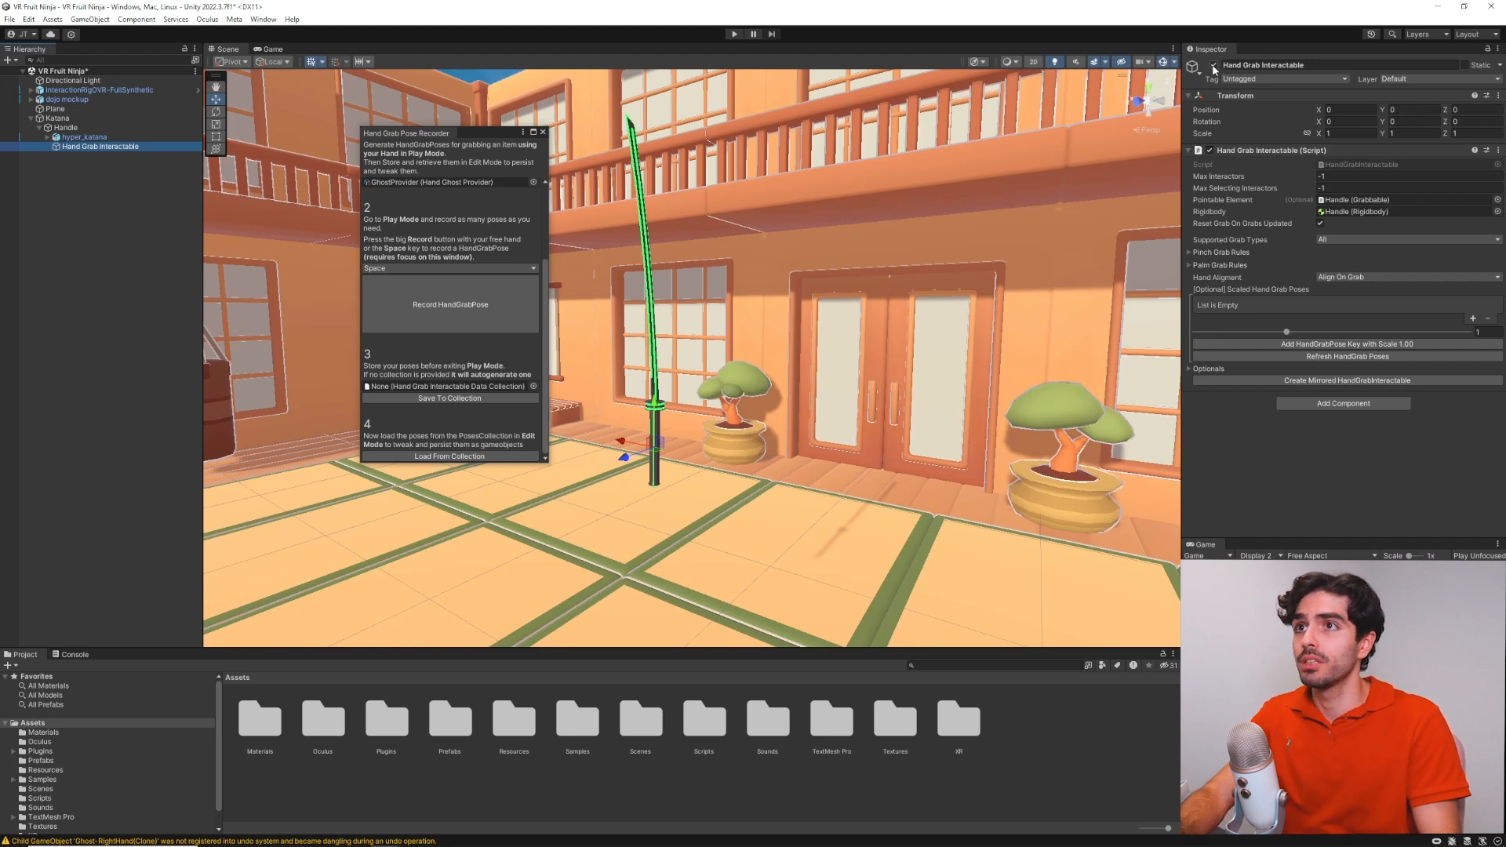
key("Delete")
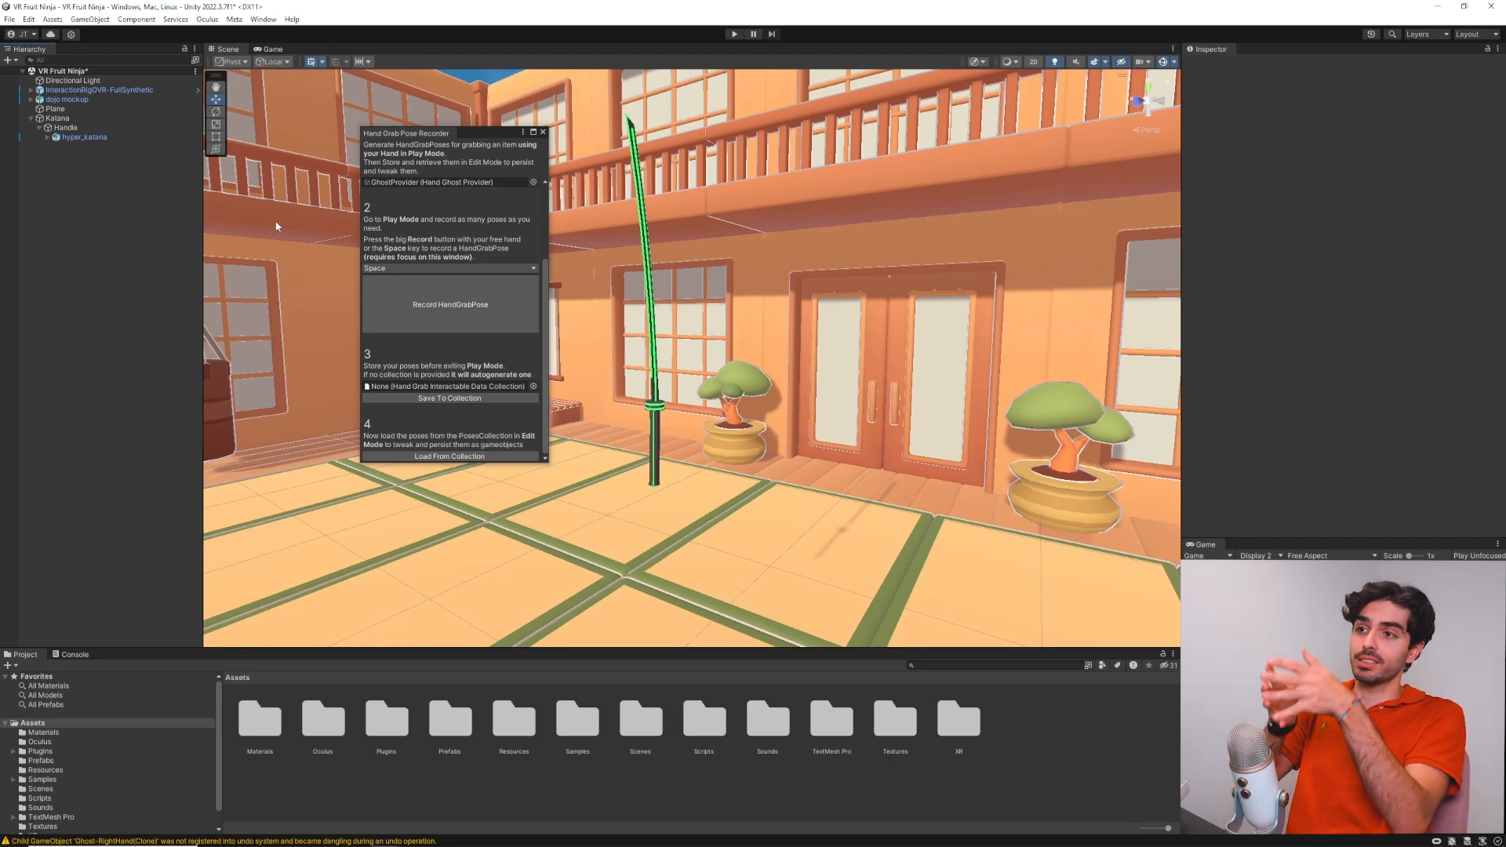
Move the Katana object slightly up and along Z to about Y 0.766 and Z -0.365
left_click(61, 119)
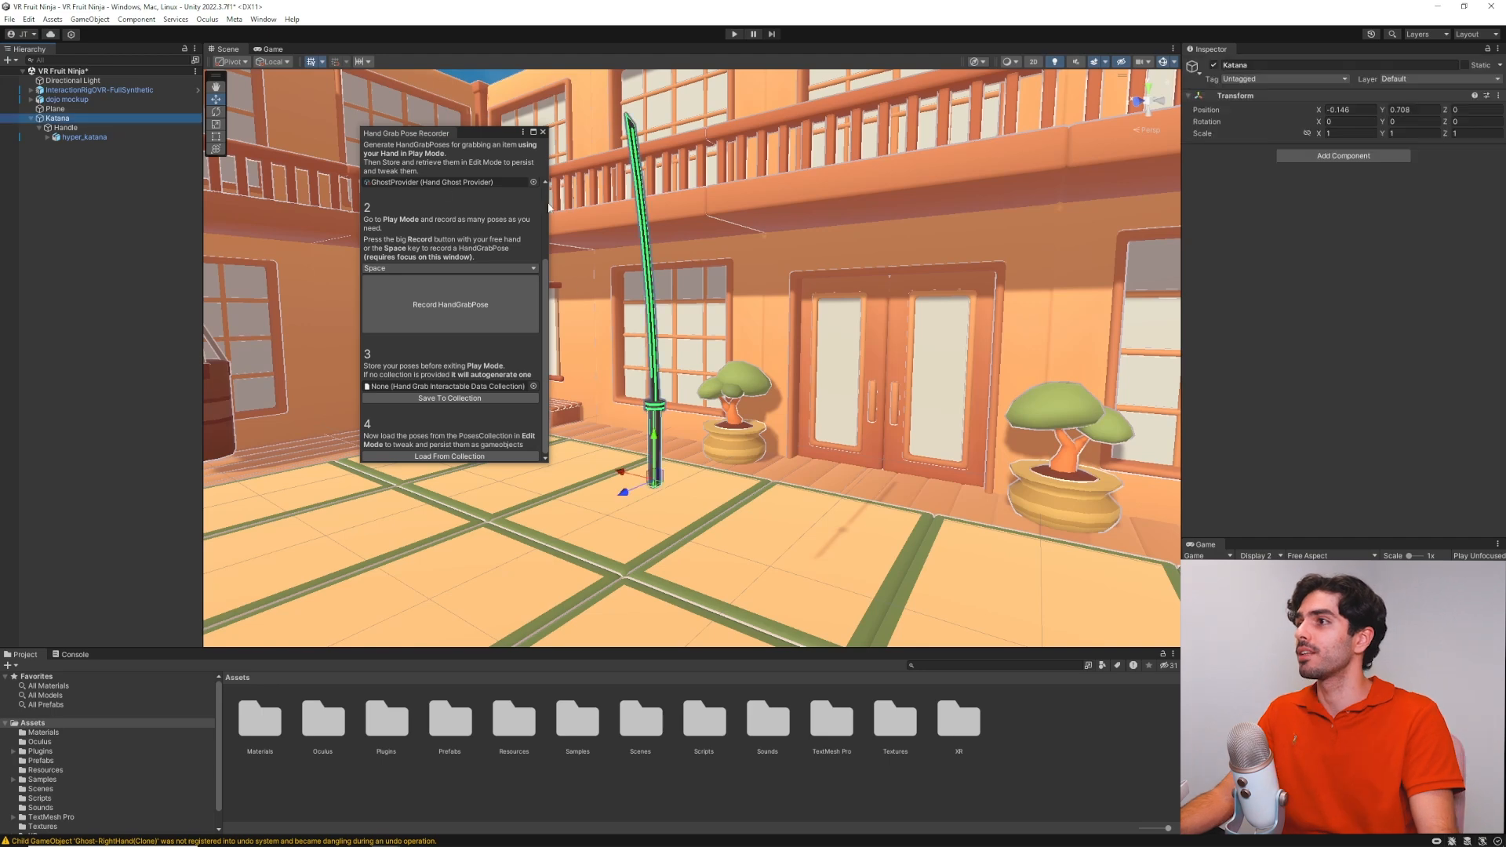
right_click_drag(876, 308, 706, 369)
left_click_drag(712, 376, 809, 372)
right_click_drag(811, 372, 723, 374)
left_click_drag(845, 333, 845, 312)
right_click_drag(845, 312, 1134, 353)
left_click_drag(747, 330, 841, 334, "alt")
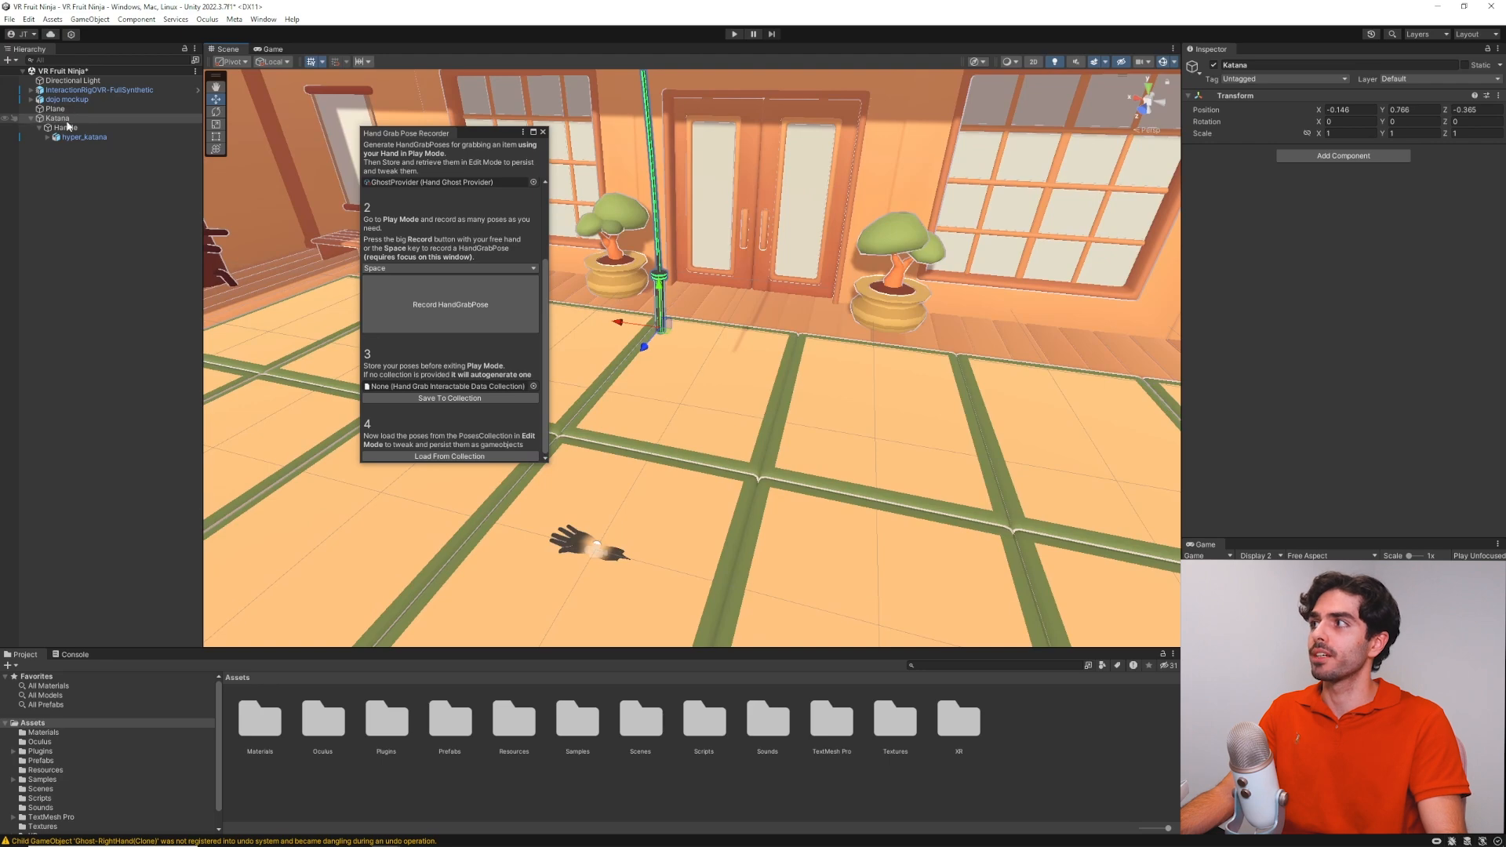
left_click_drag(765, 290, 673, 96, "alt")
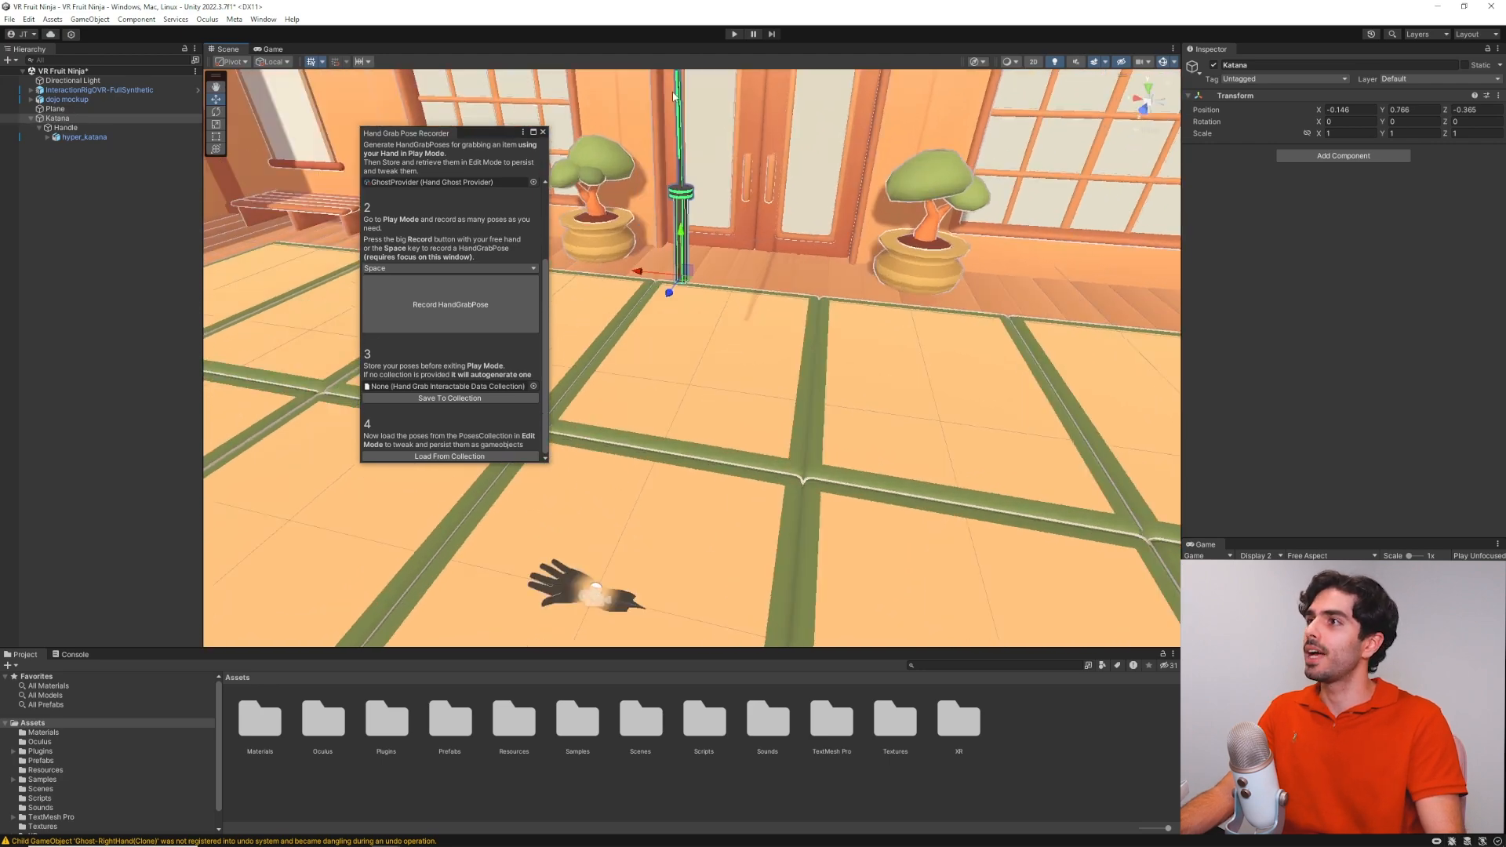
Run the scene in Play Mode, record two right-hand grab poses on the katana handle and save them to a collection
left_click(736, 35)
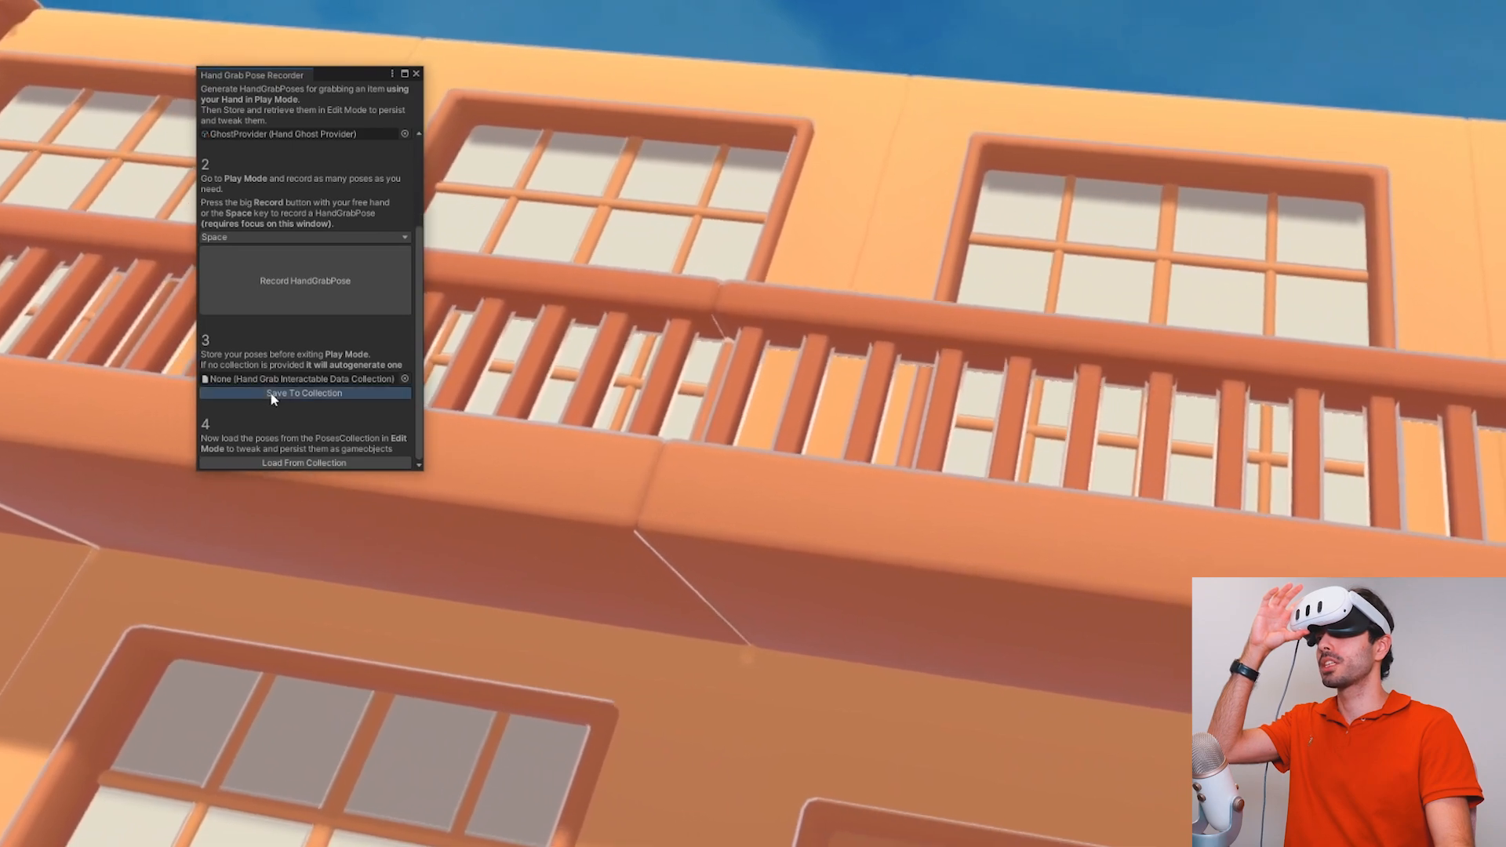
left_click(270, 393)
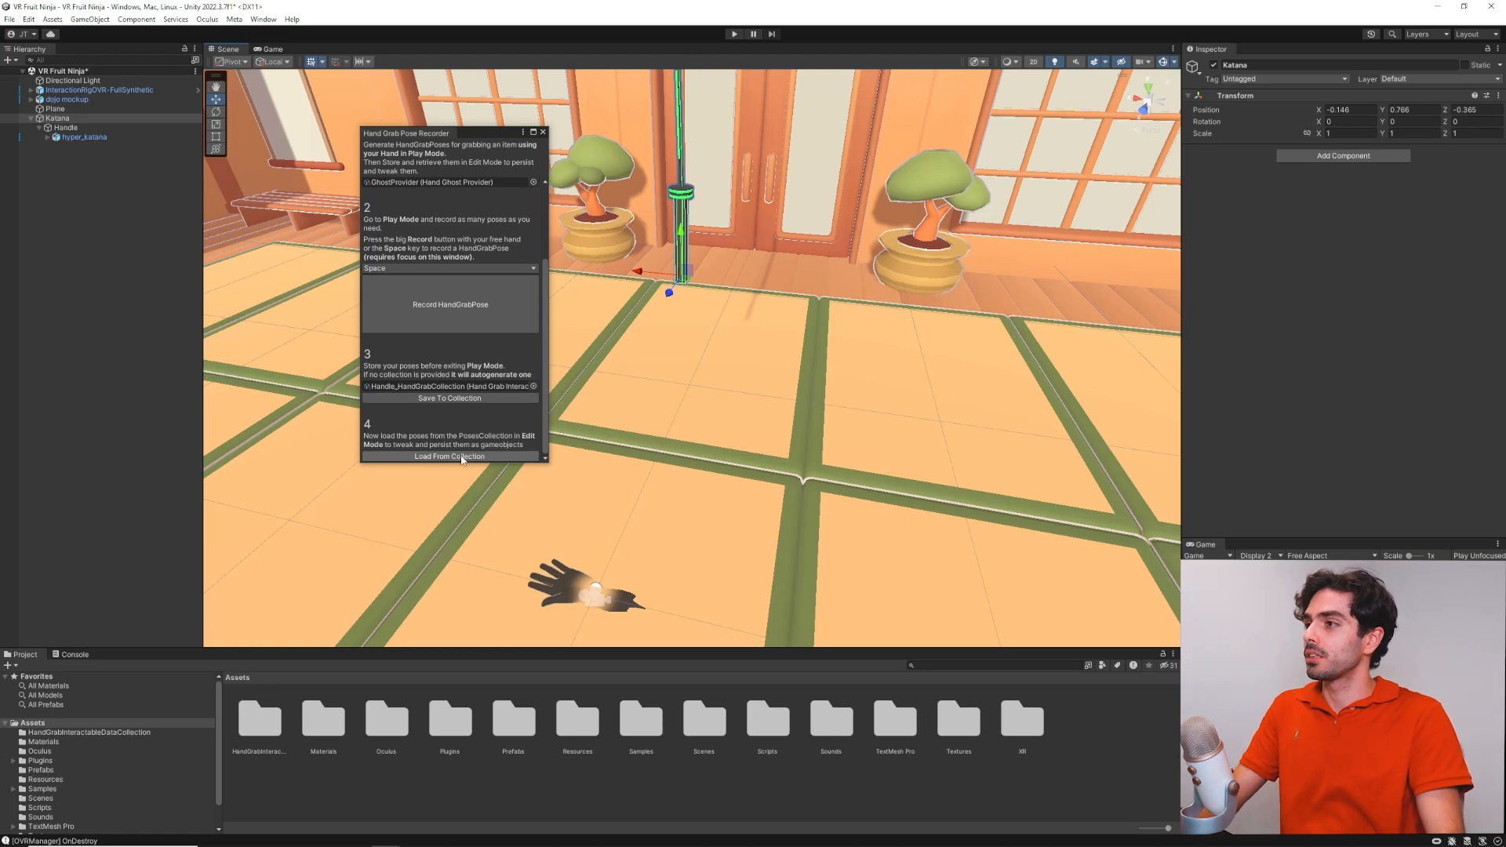
Load the recorded grab poses from Handle_HandGrabCollection into the scene in Edit Mode and close the pose recorder
left_click(436, 457)
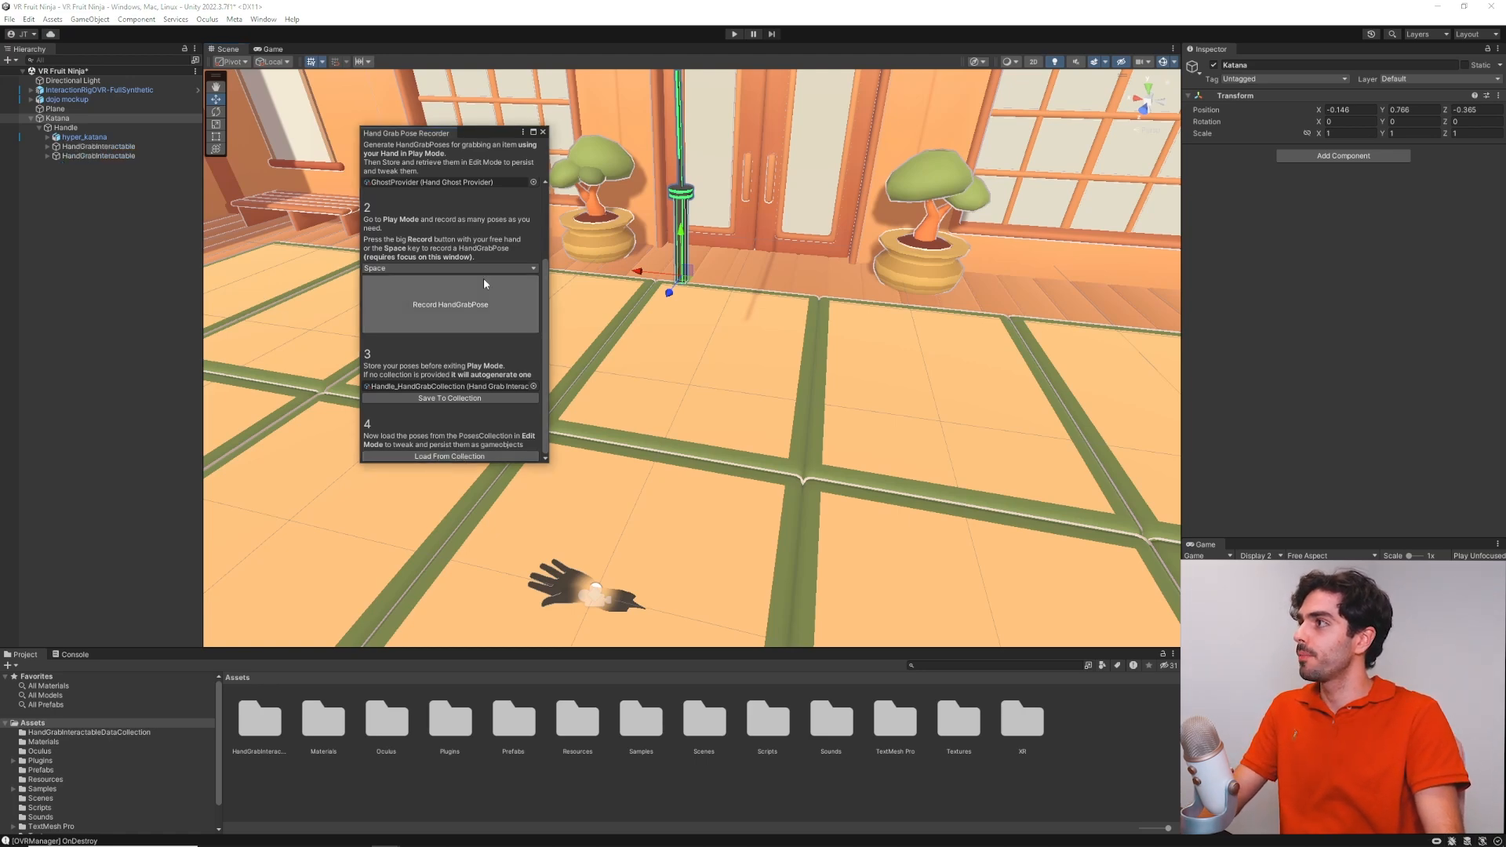
left_click(543, 132)
Examine the two loaded HandGrabInteractable objects and their hand poses around the katana handle
right_click_drag(712, 310, 730, 223)
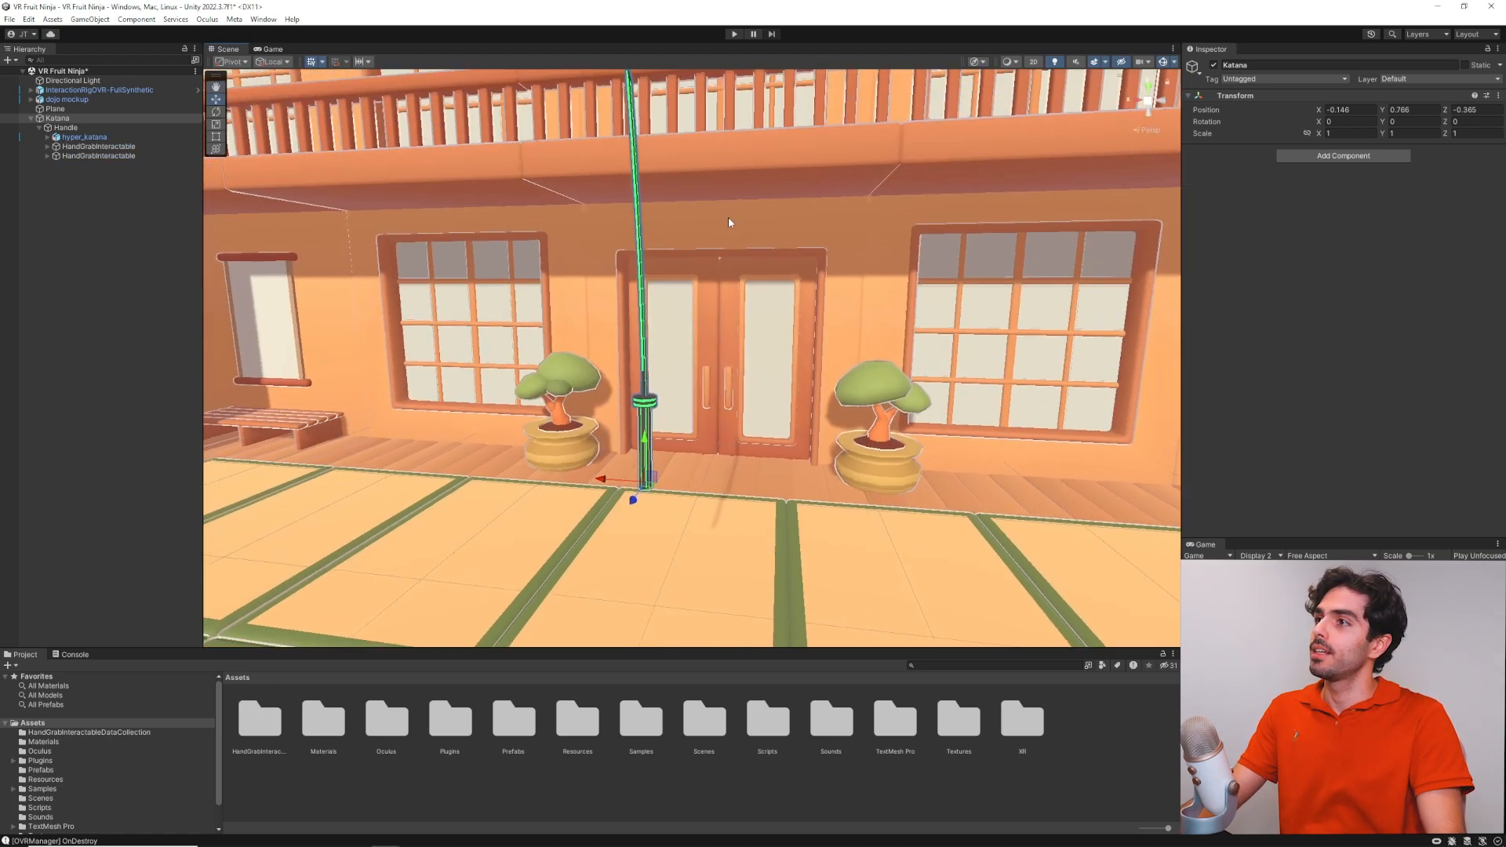
left_click(81, 148)
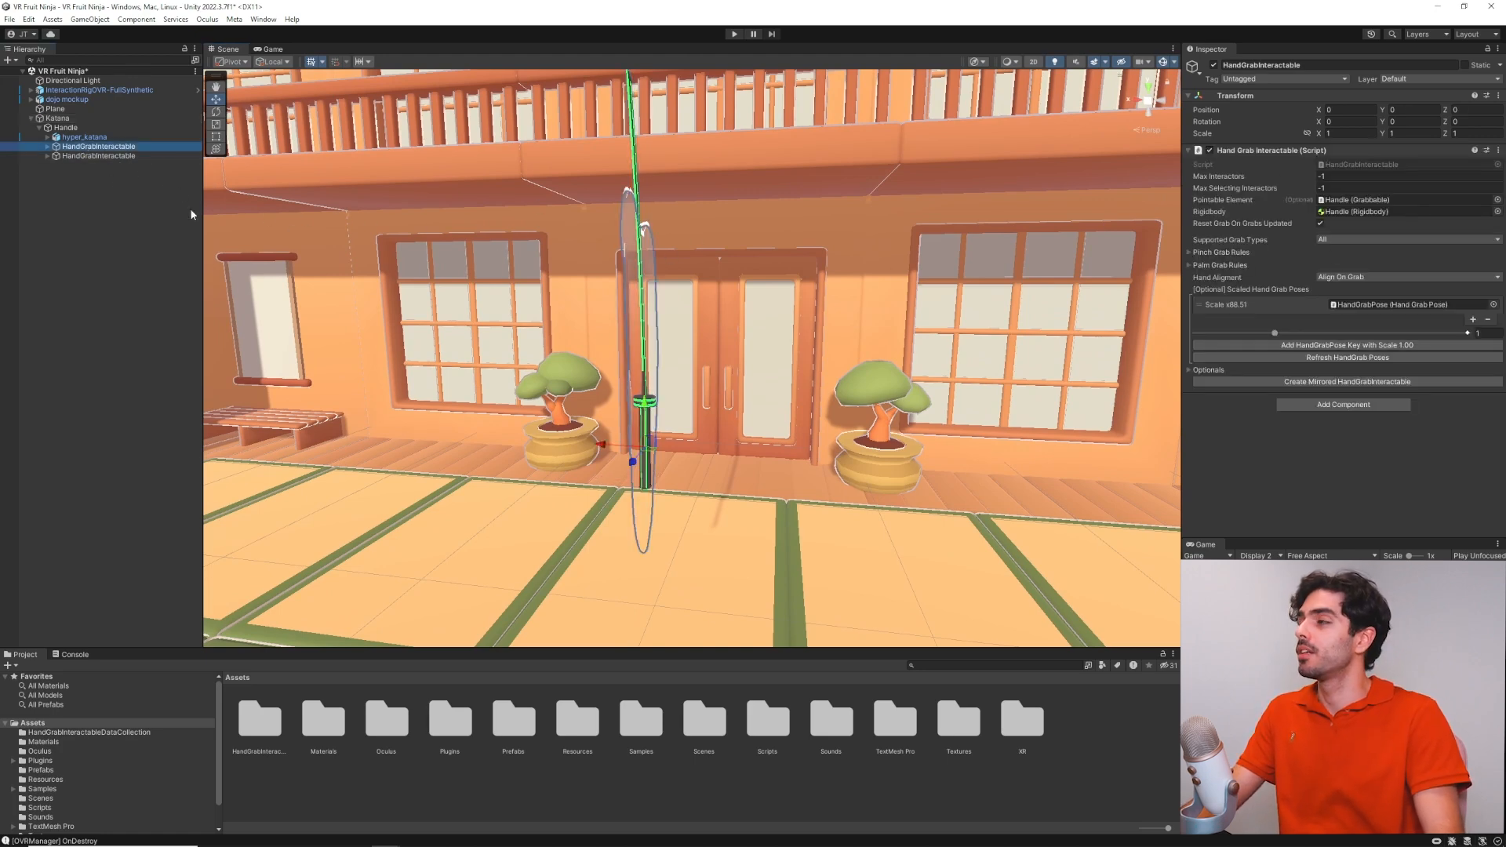
right_click_drag(680, 218, 754, 224)
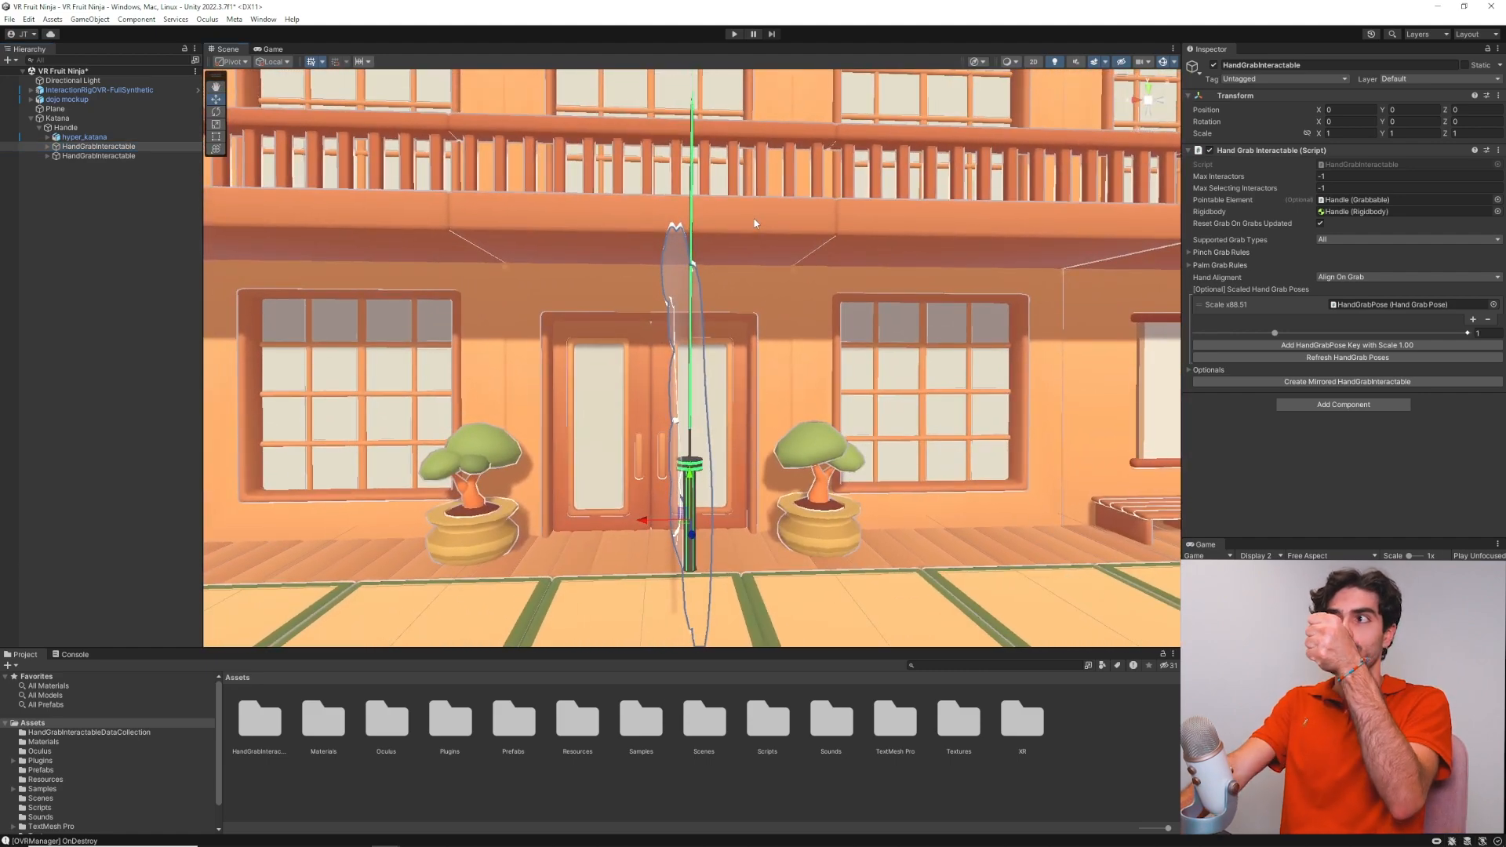
left_click(94, 156)
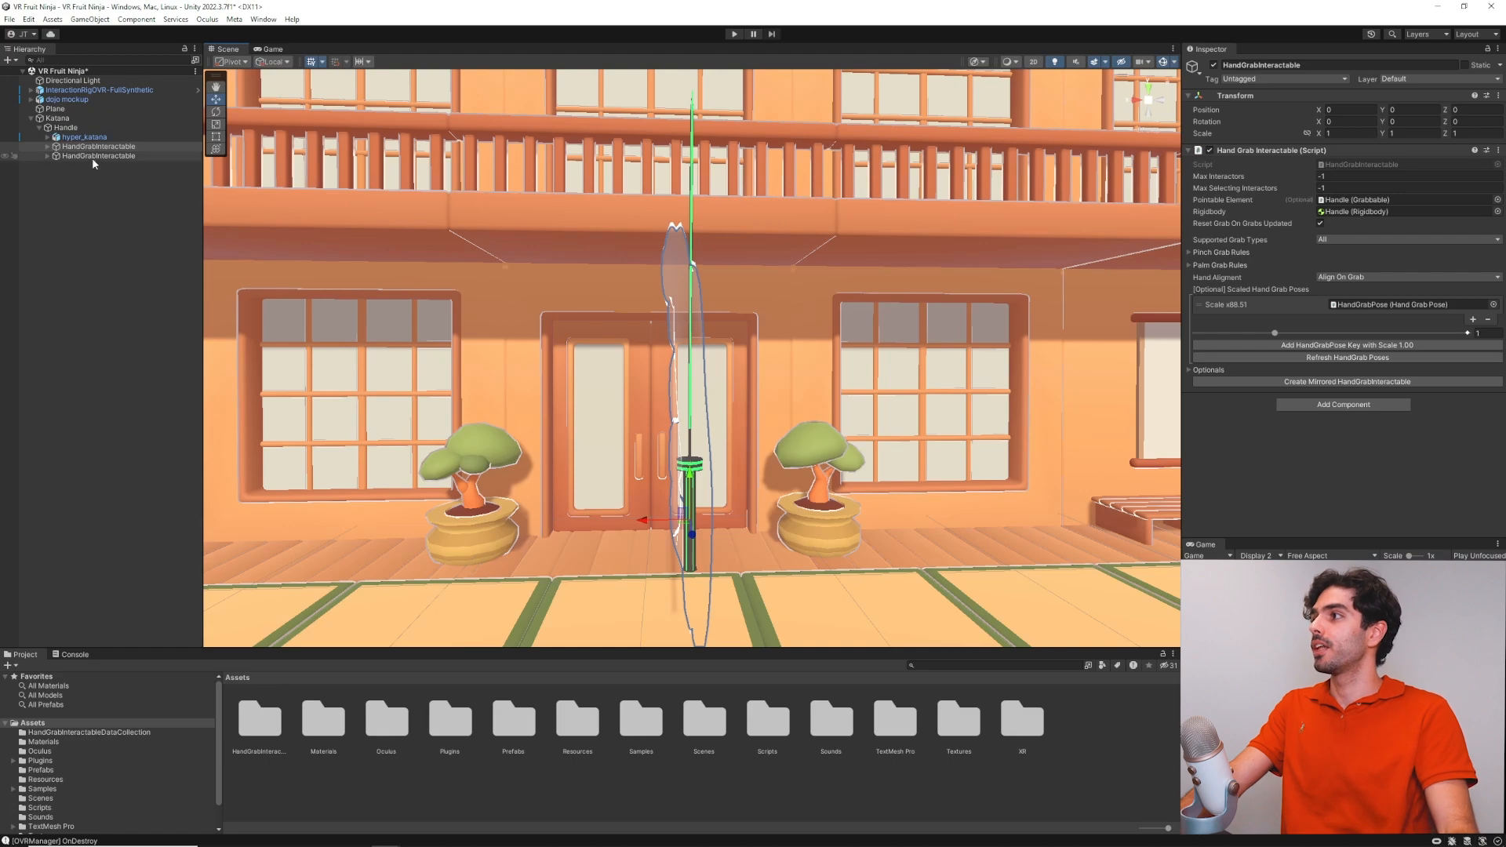
right_click_drag(637, 307, 505, 315)
right_click_drag(698, 337, 737, 302)
key("s")
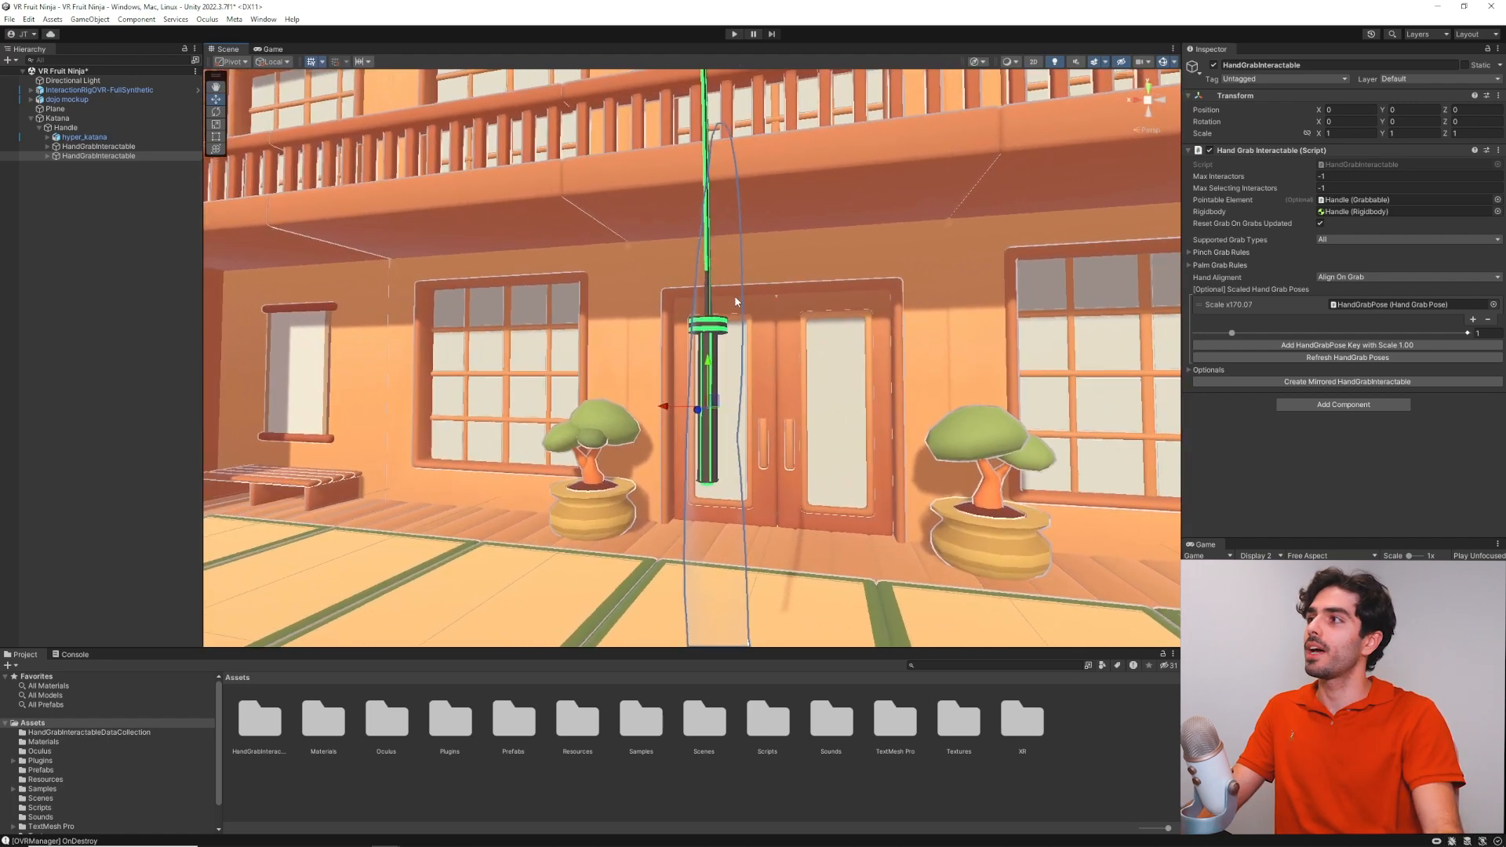
Create a mirrored HandGrabInteractable from each of the two loaded HandGrabInteractable objects
left_click(70, 146)
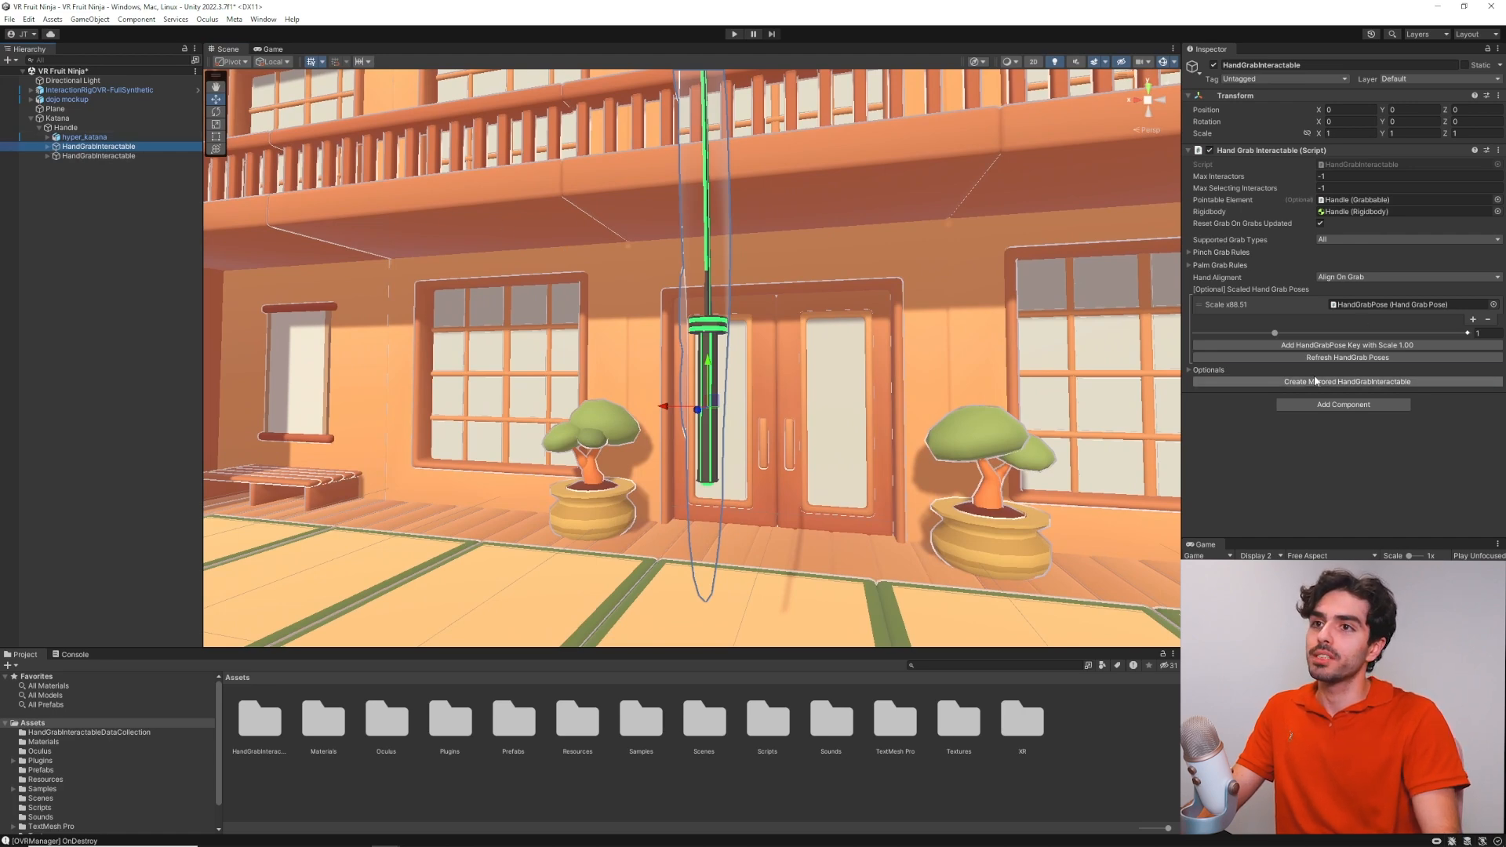
left_click(1383, 382)
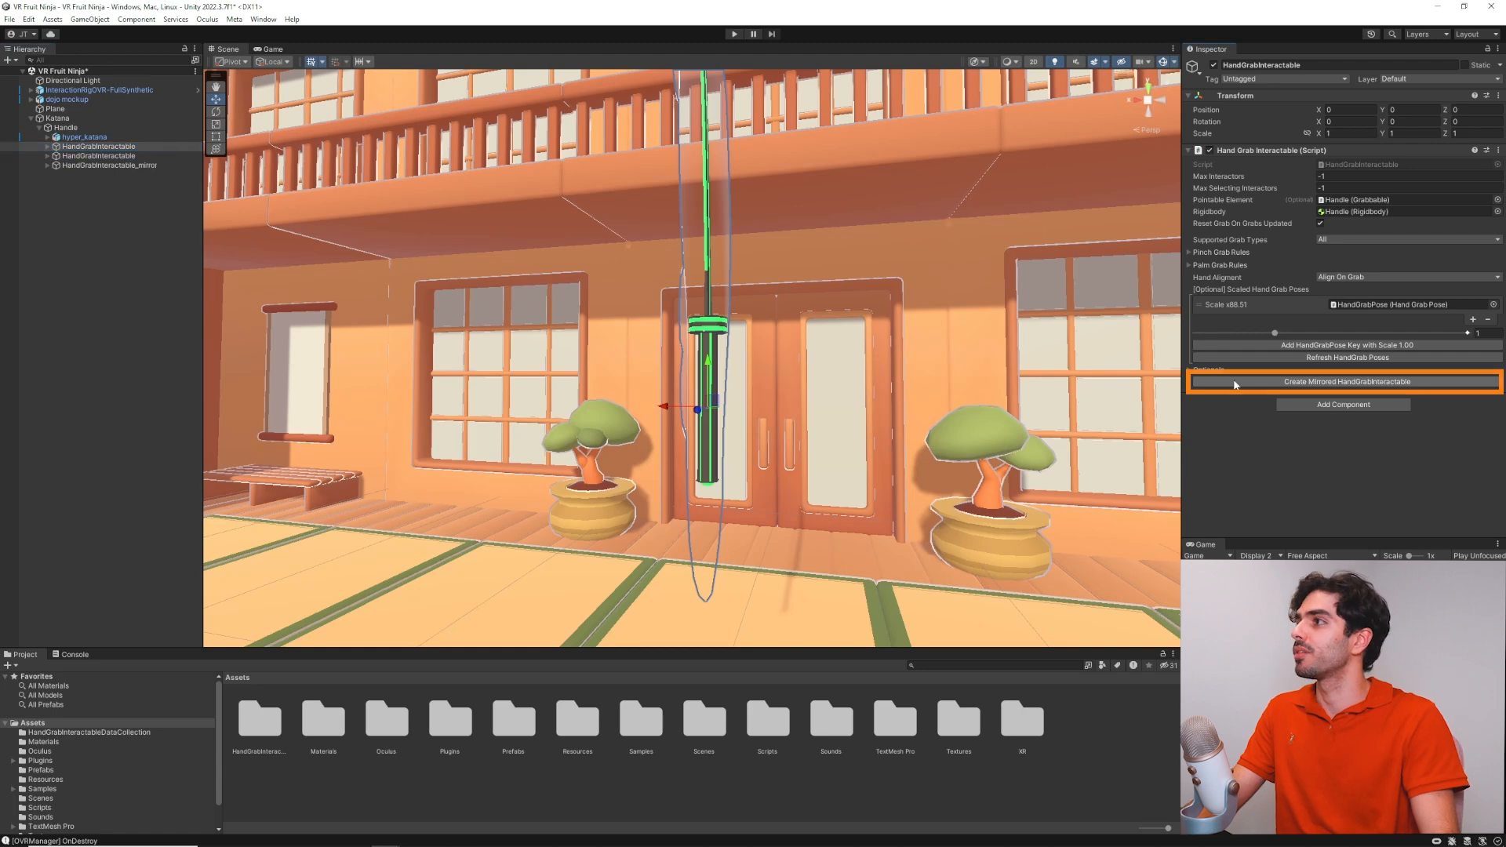
left_click(111, 157)
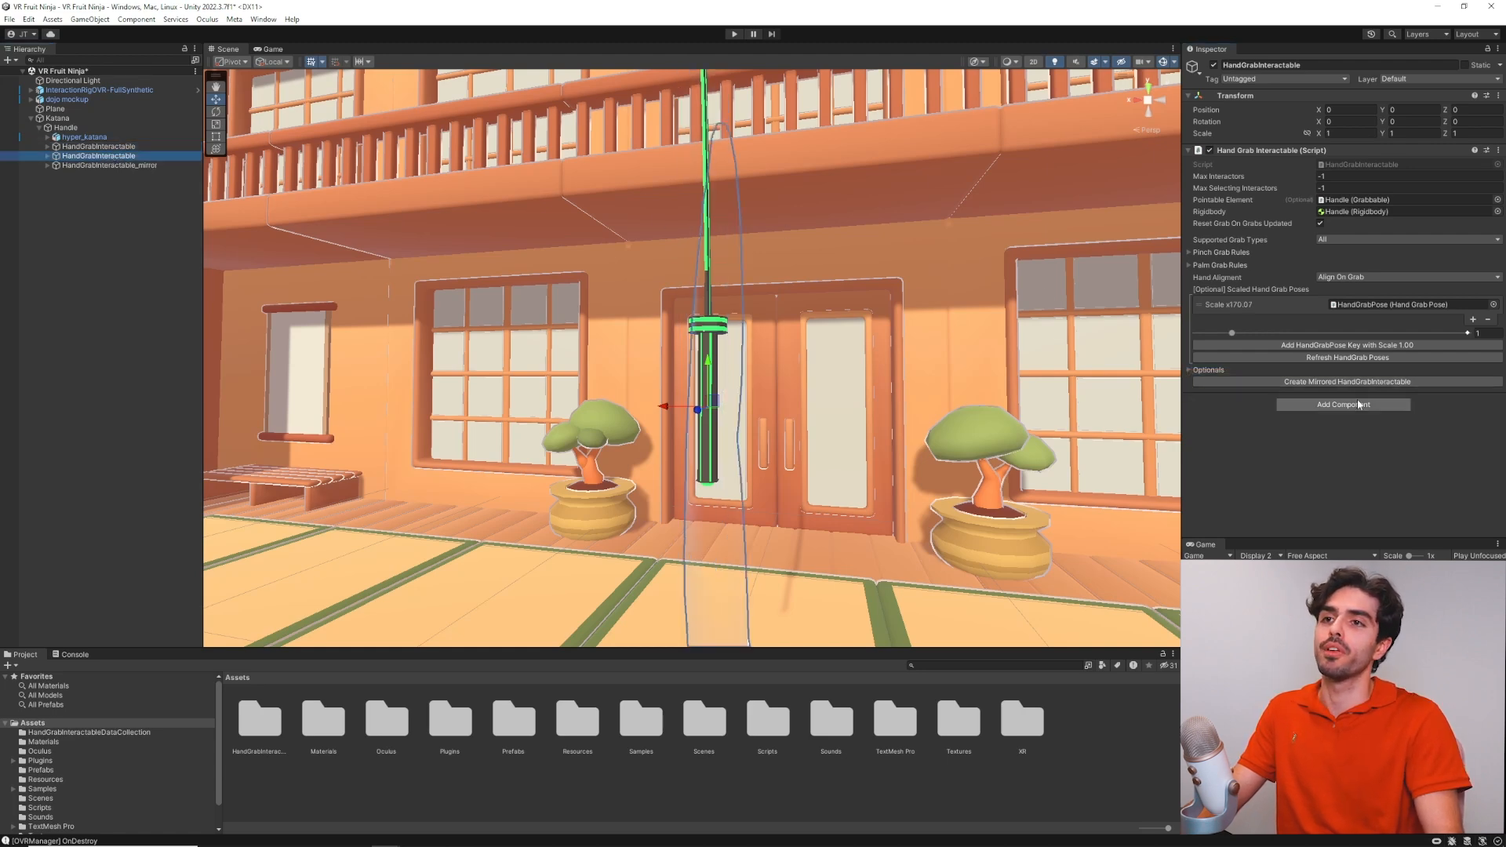
left_click(1347, 382)
Check the hand poses of the original and mirrored HandGrabInteractable objects on the katana handle
mouse_move(526, 208)
right_mouse_down()
mouse_move(622, 226)
mouse_move(553, 207)
right_mouse_up()
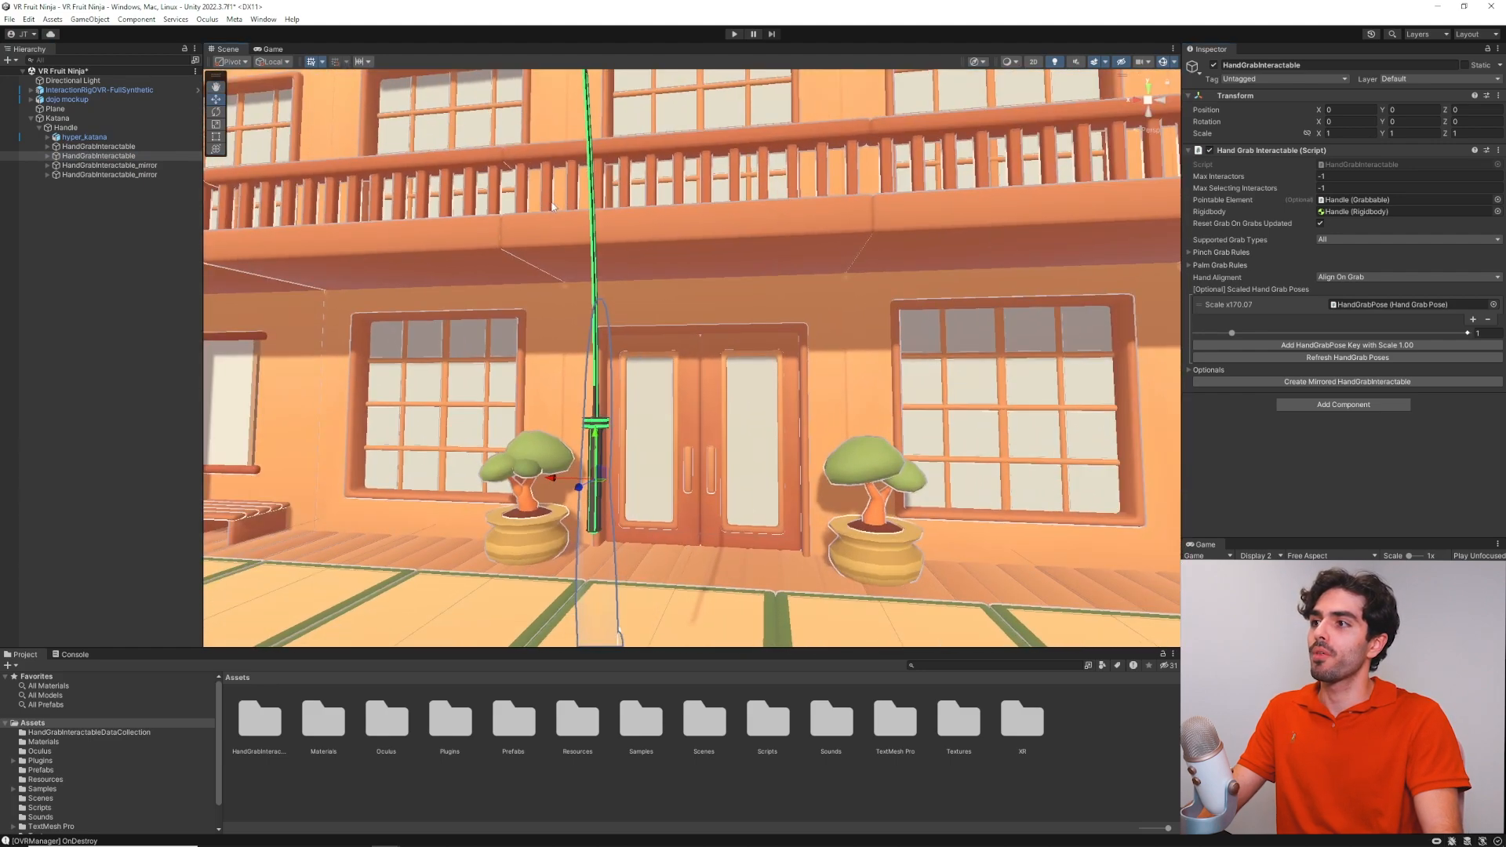
mouse_move(775, 229)
right_mouse_down()
mouse_move(833, 225)
mouse_move(758, 233)
right_mouse_up()
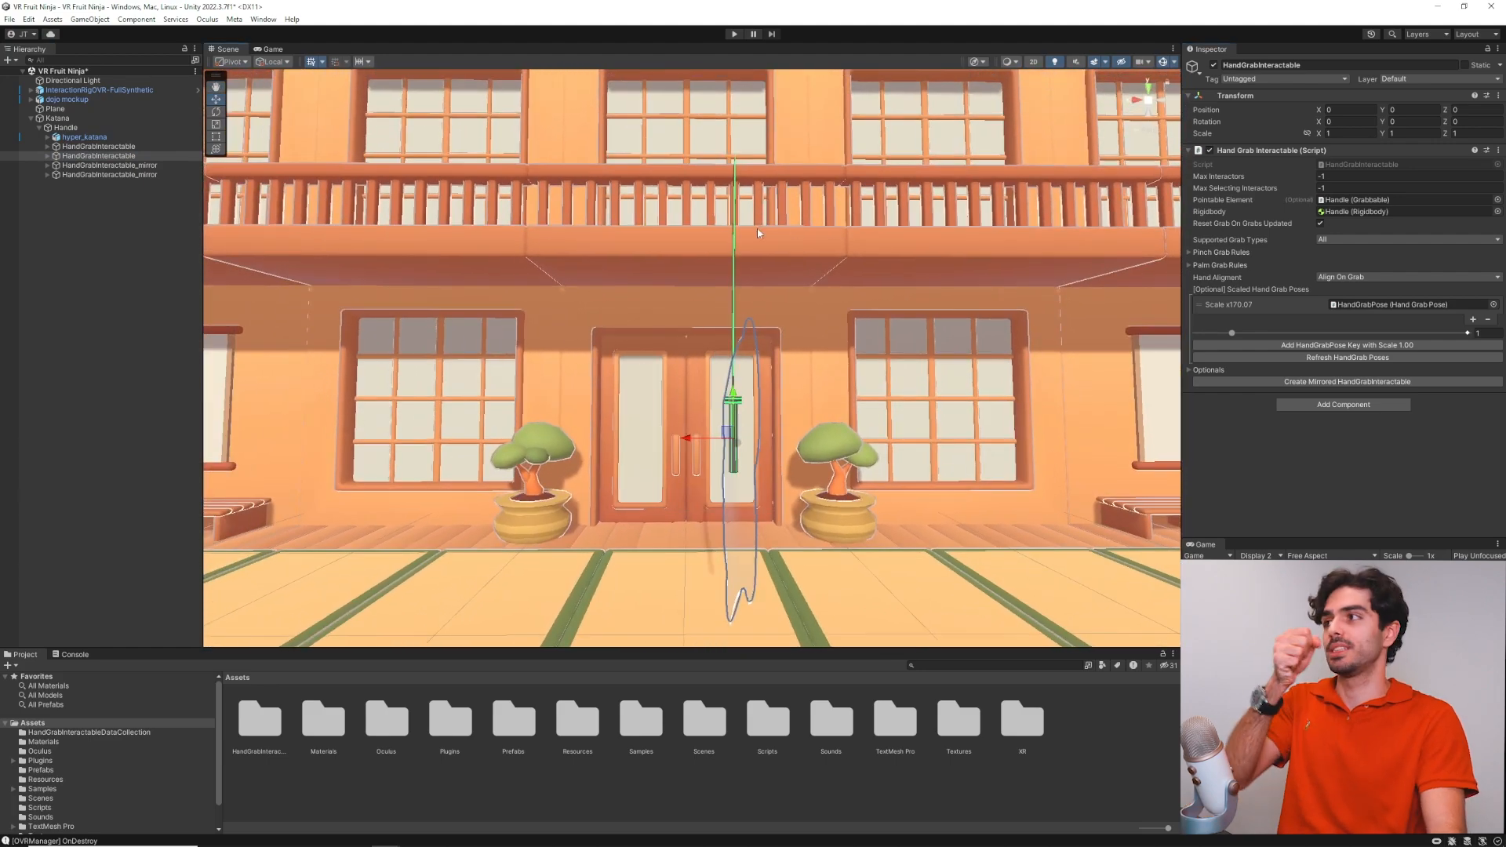
left_click(133, 167)
left_click(121, 176)
left_click(92, 148)
left_click(125, 175)
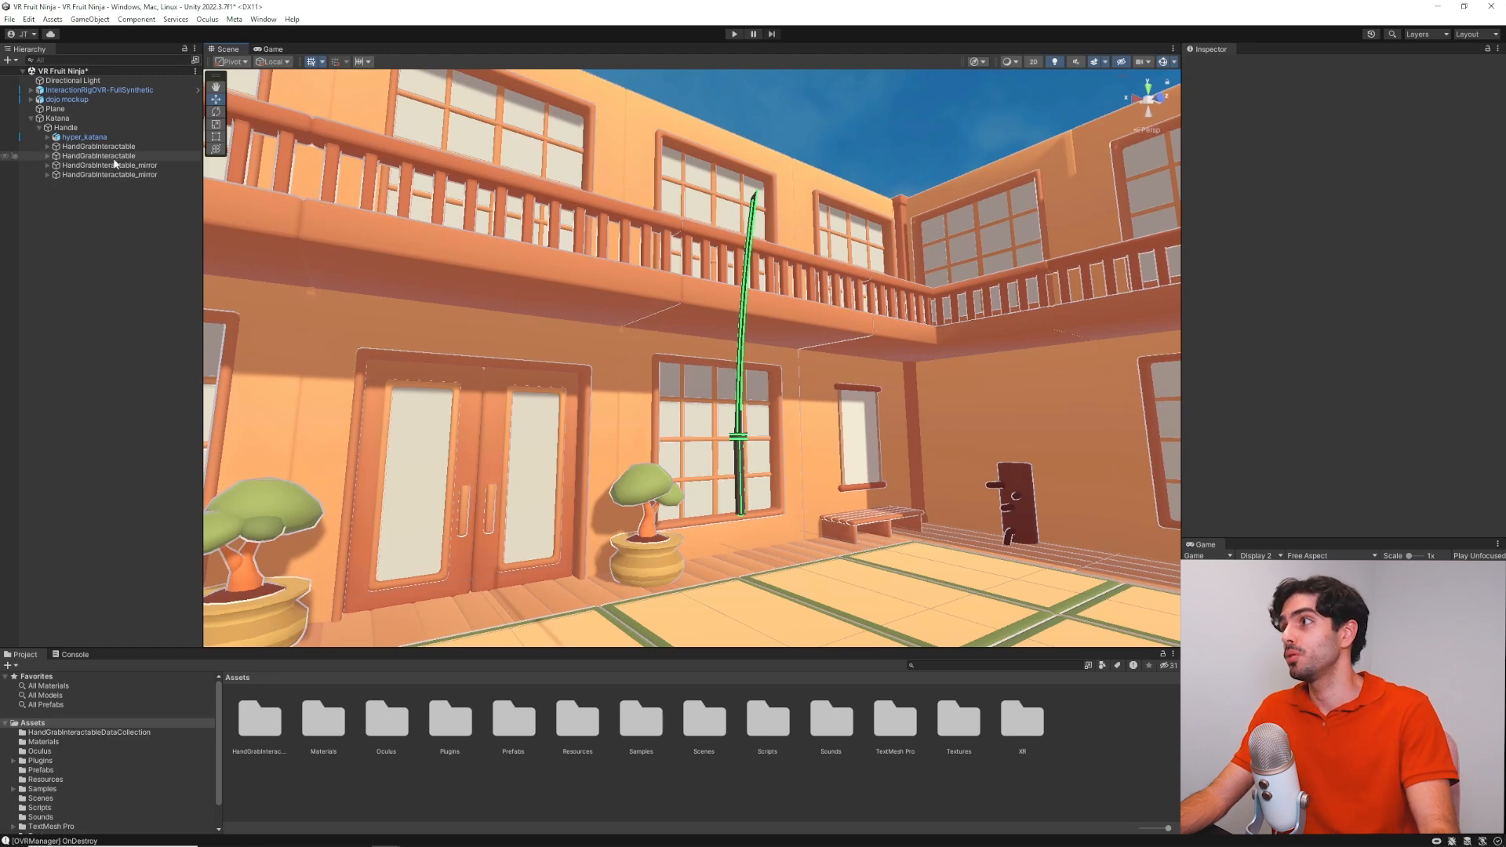
Compare the position offsets of the second HandGrabInteractable and the second mirrored one
left_click(110, 157)
left_click(1337, 110)
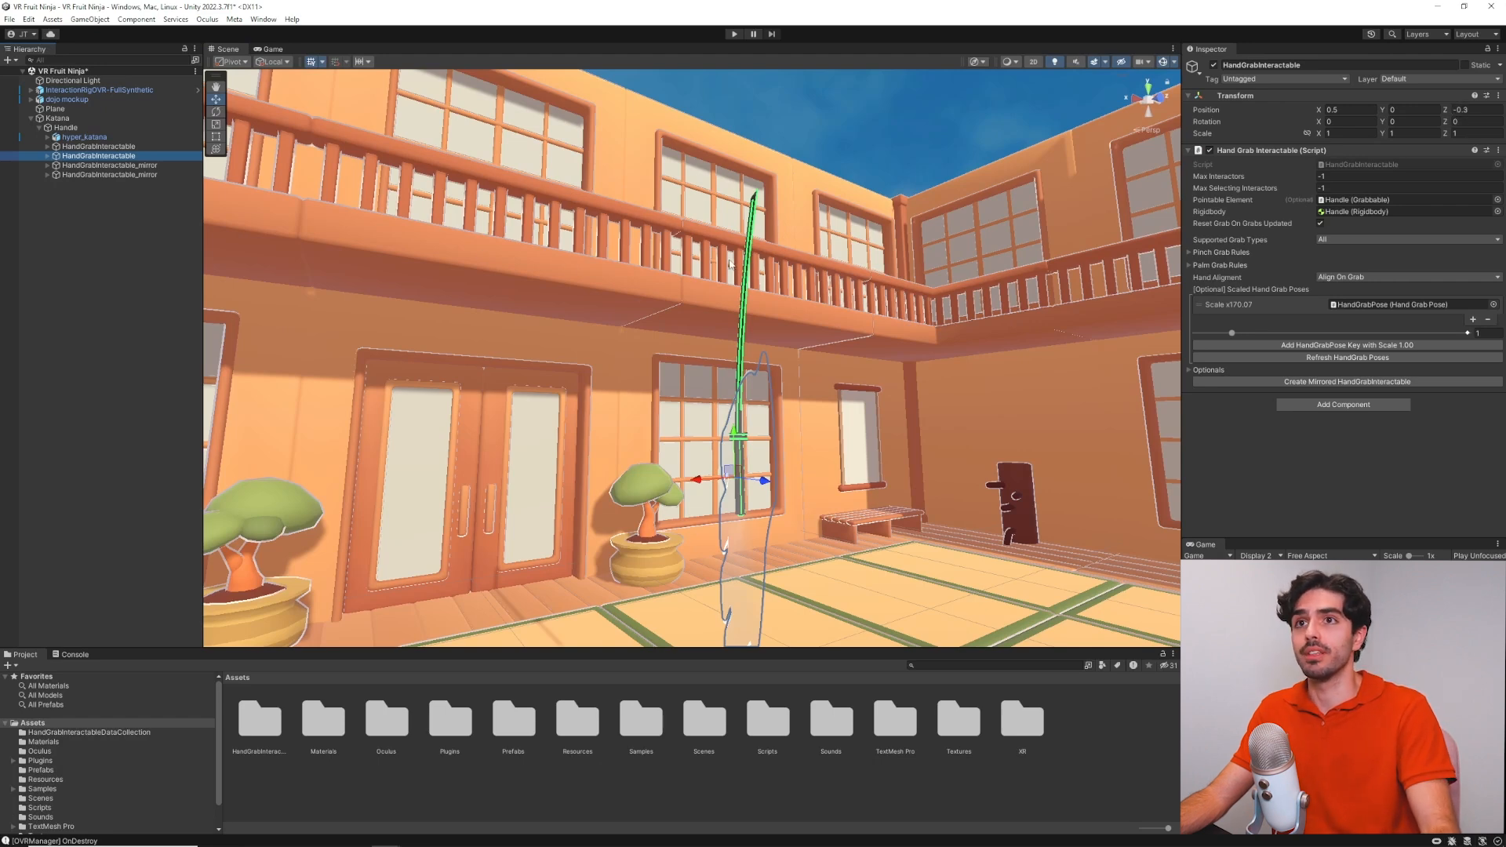
key("Down")
key("Down")
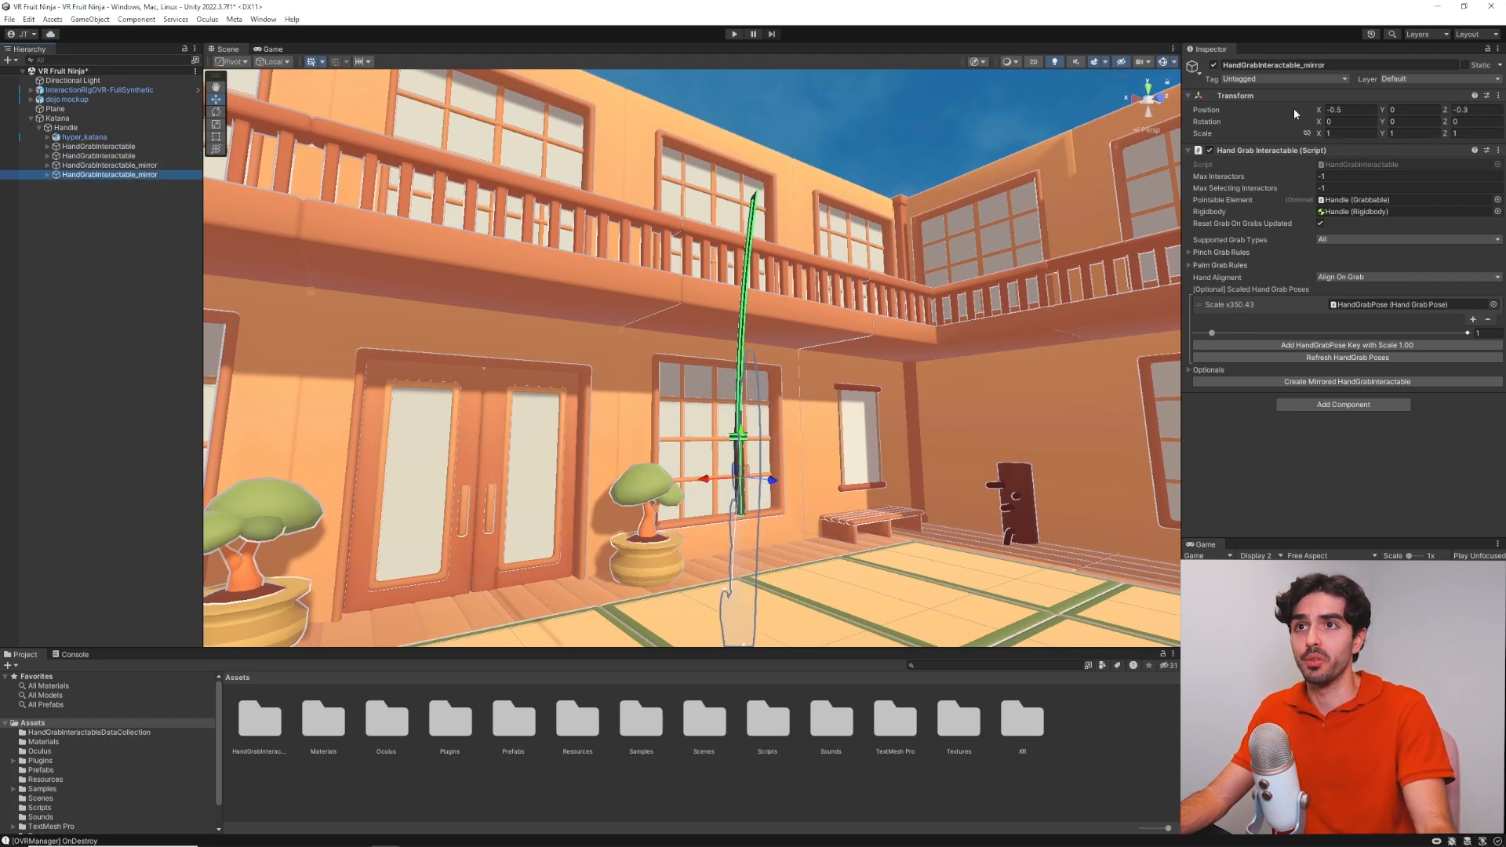
key("w")
right_click_drag(756, 384, 747, 403)
key("d")
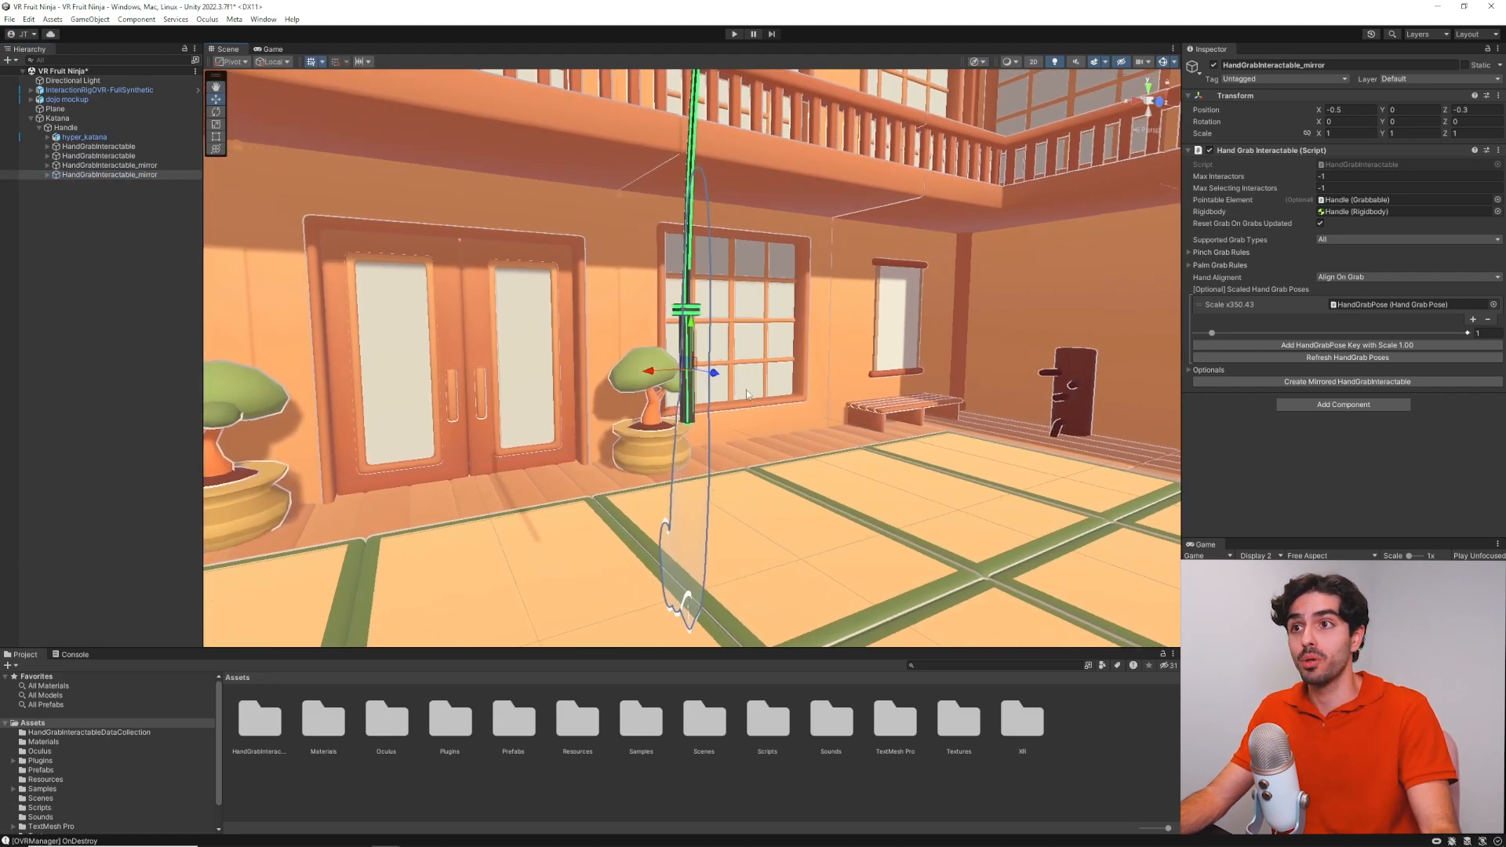
right_click_drag(809, 349, 793, 357)
left_click(94, 273)
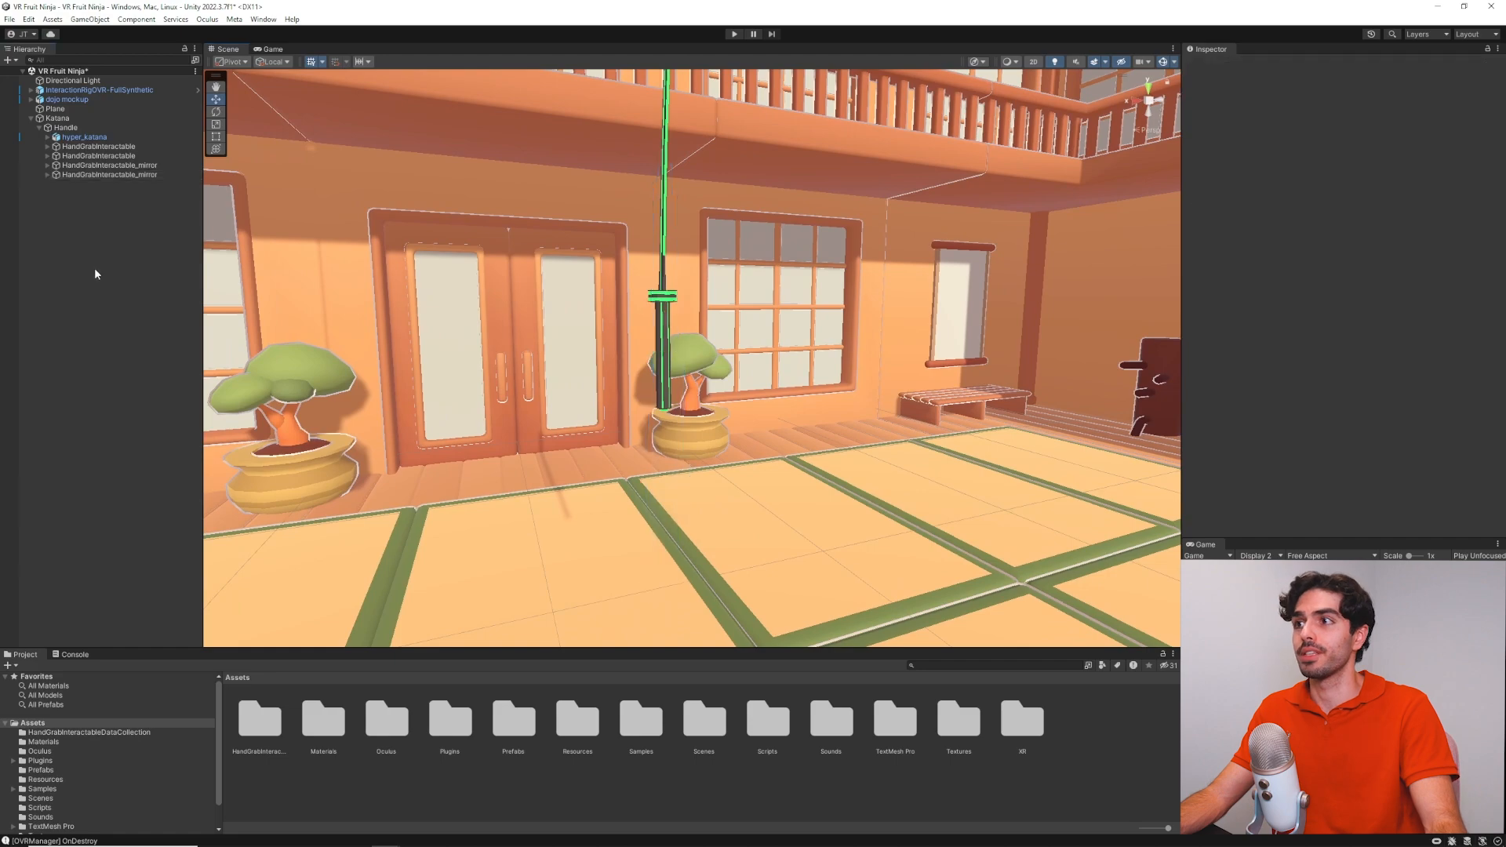
key("d")
right_click_drag(674, 330, 401, 251)
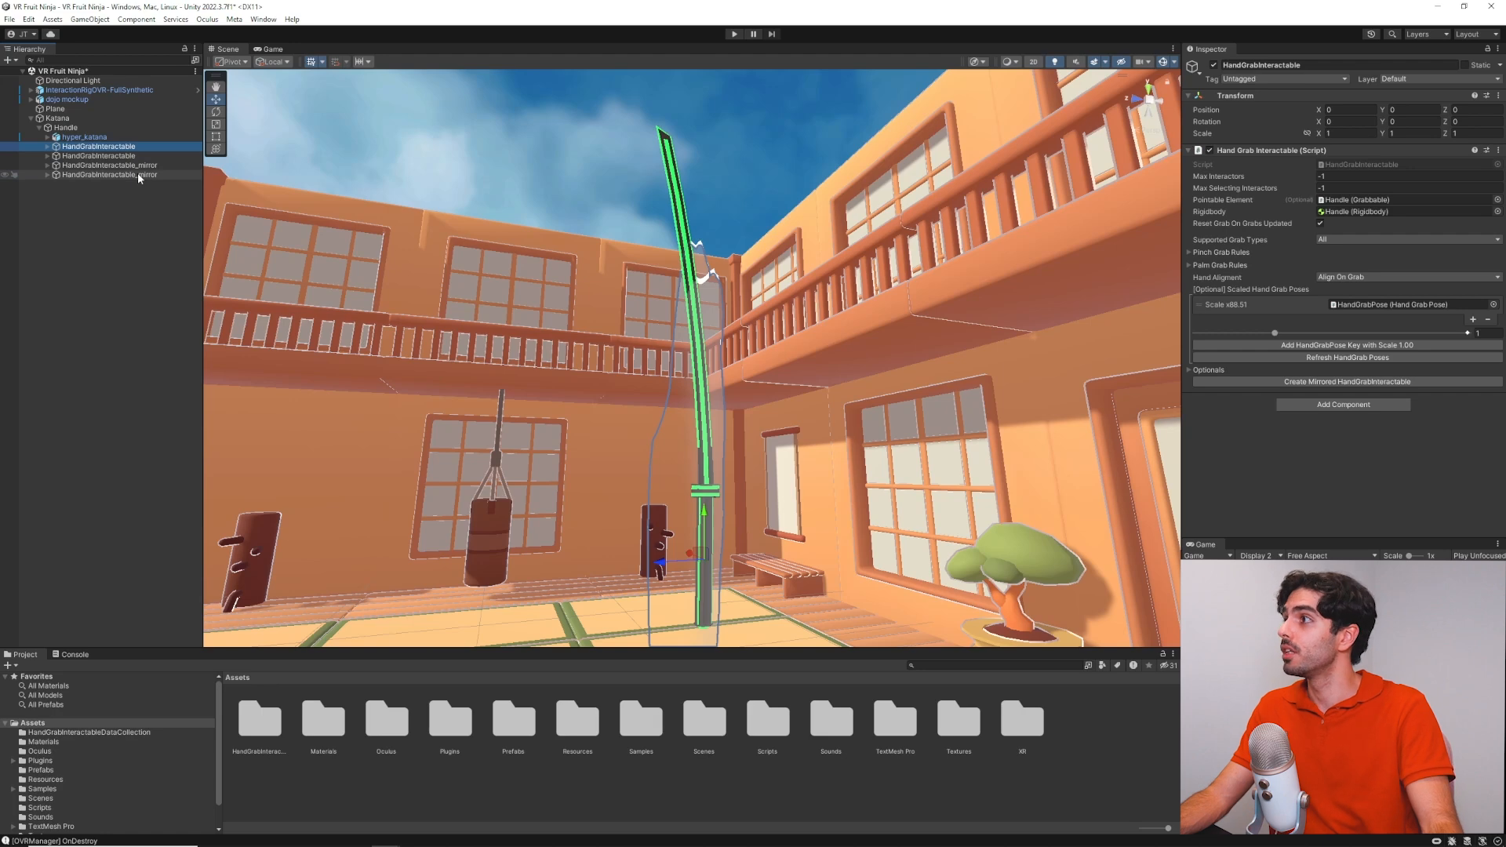
Add a Distance Hand Grab Interactable to all four HandGrabInteractable objects and assign Handle as its Pointable Element
left_click(110, 175, "shift")
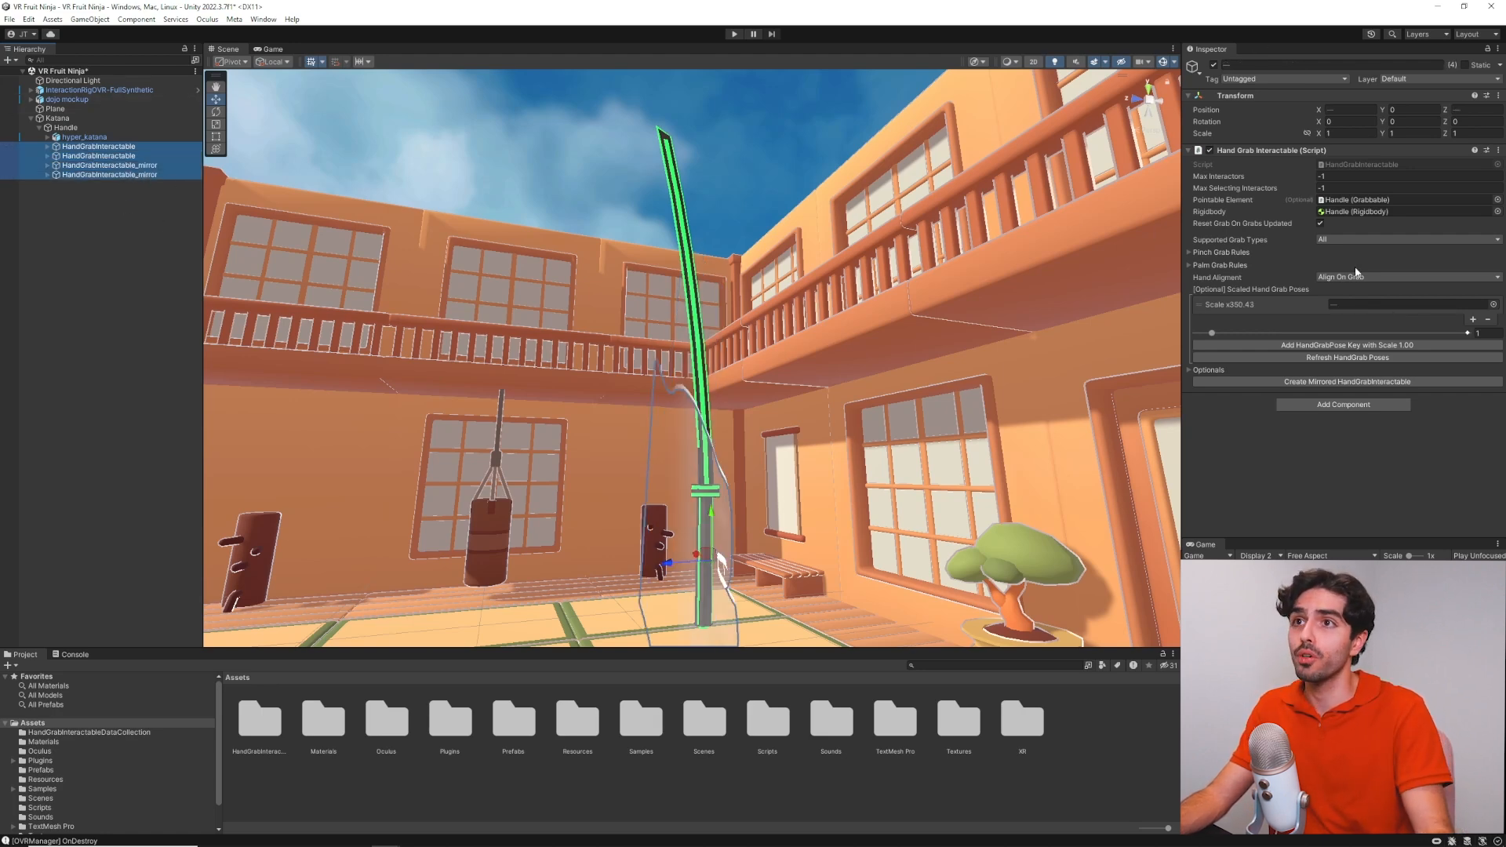
left_click(1333, 404)
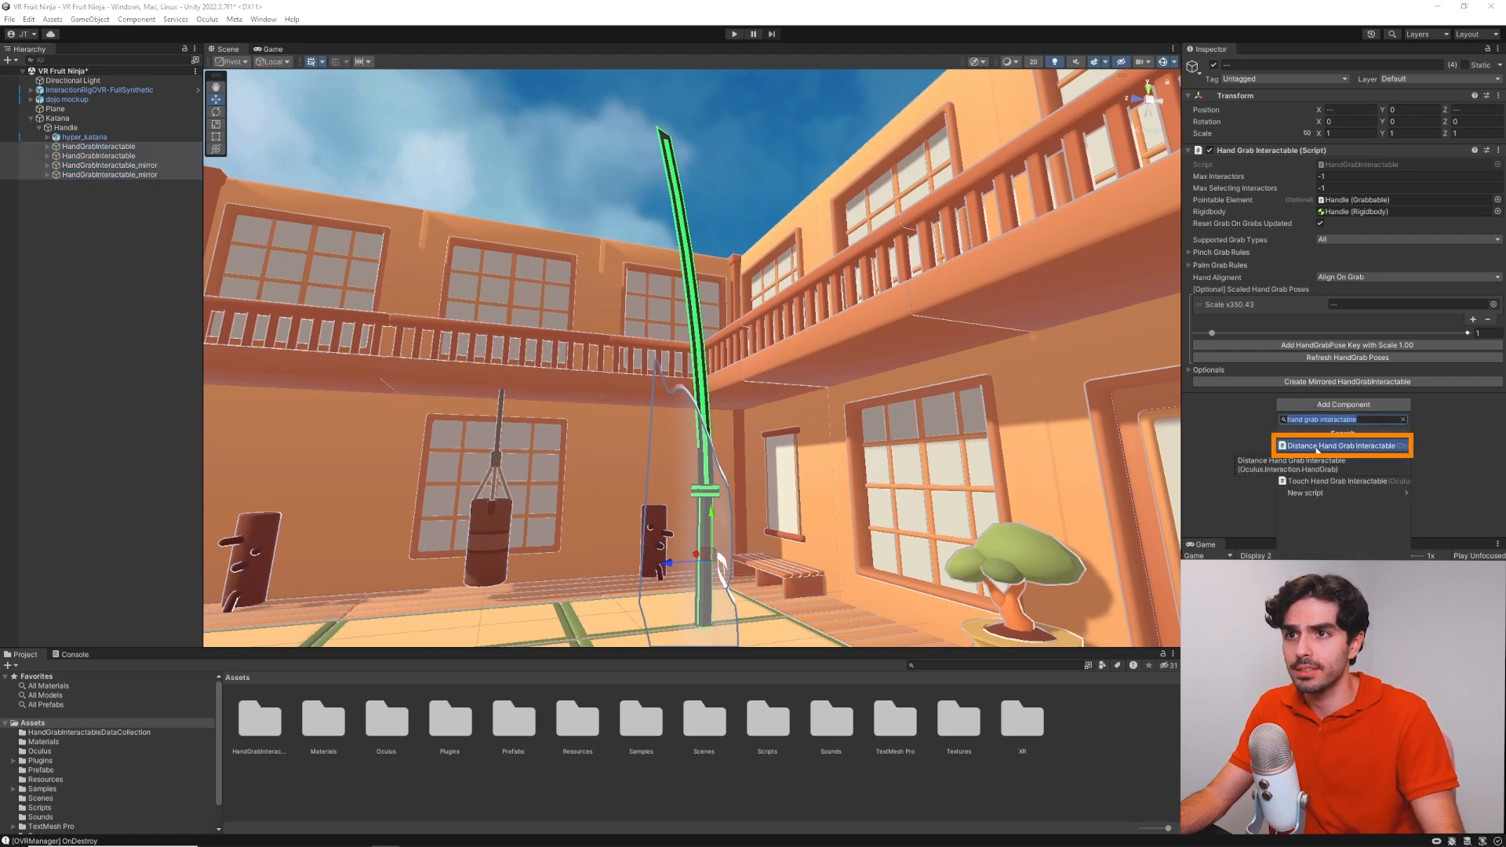
left_click(1329, 446)
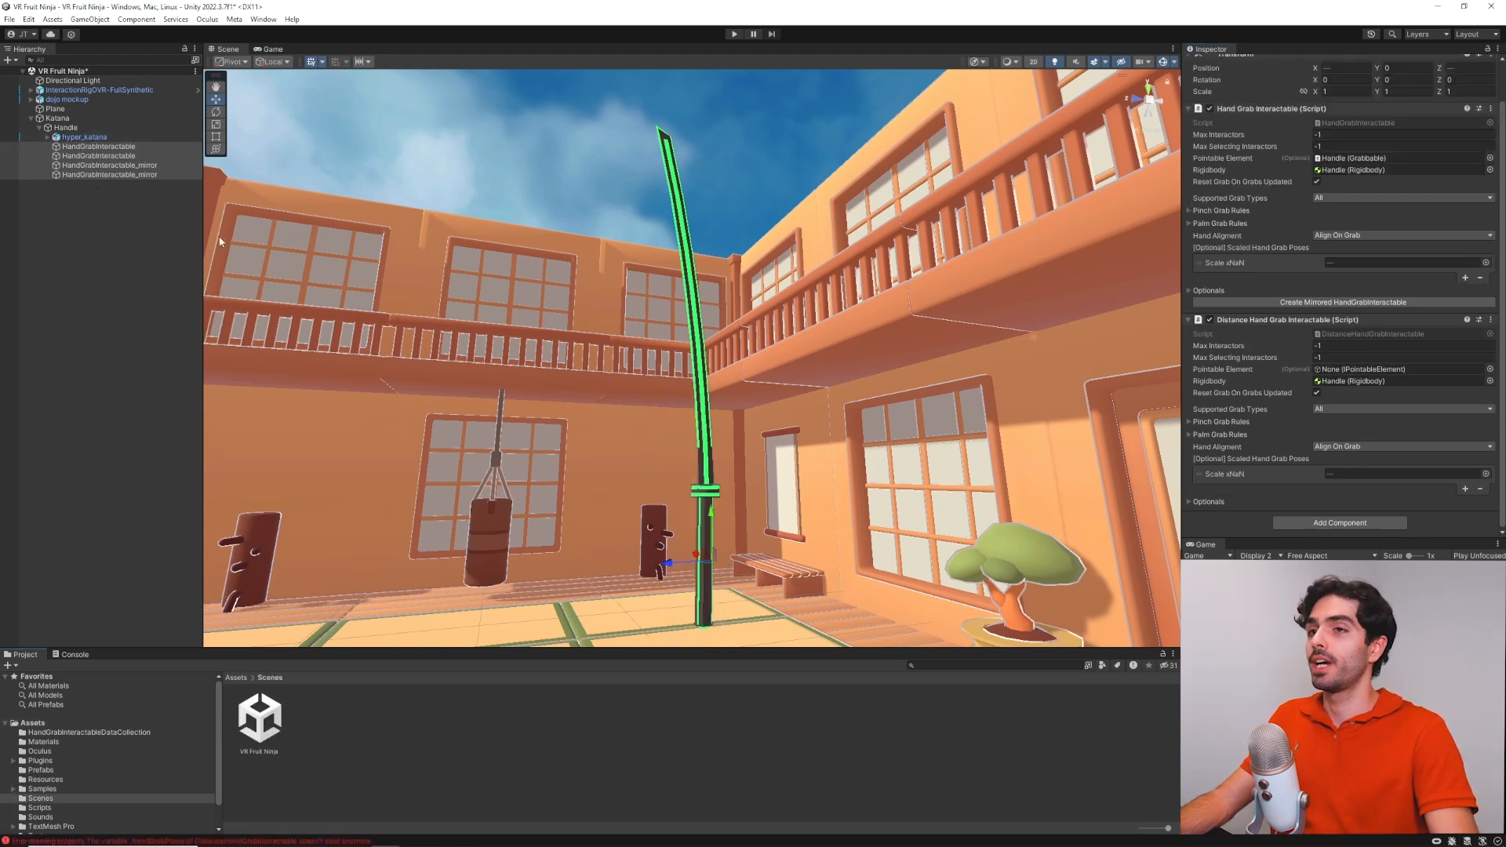
left_click_drag(65, 127, 1344, 370)
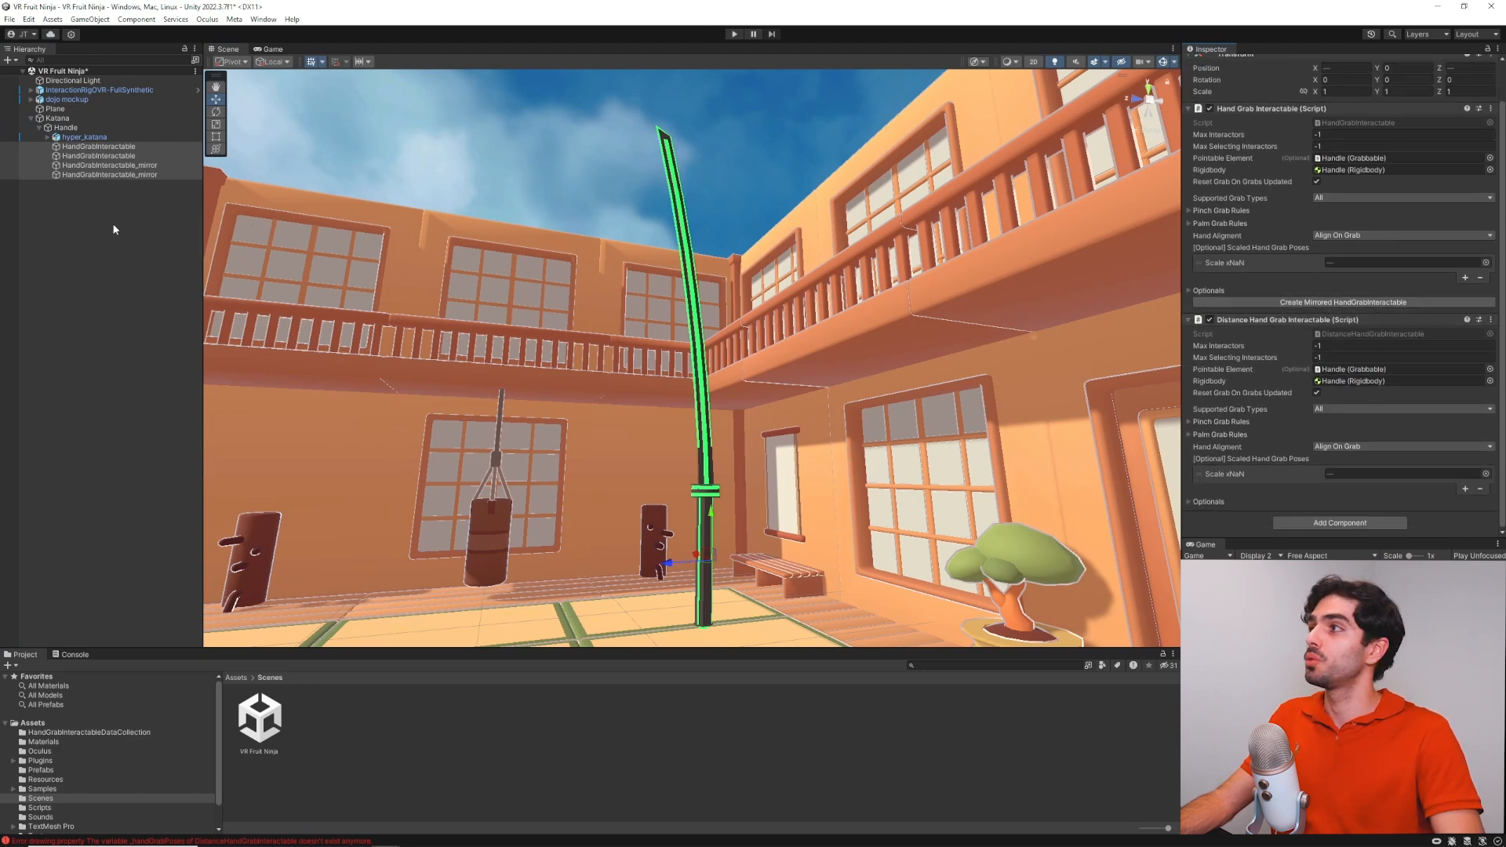
Limit the Hand Grab Interactable's Supported Grab Types to Palm on all four HandGrabInteractable objects
left_click(154, 226)
left_click(88, 148)
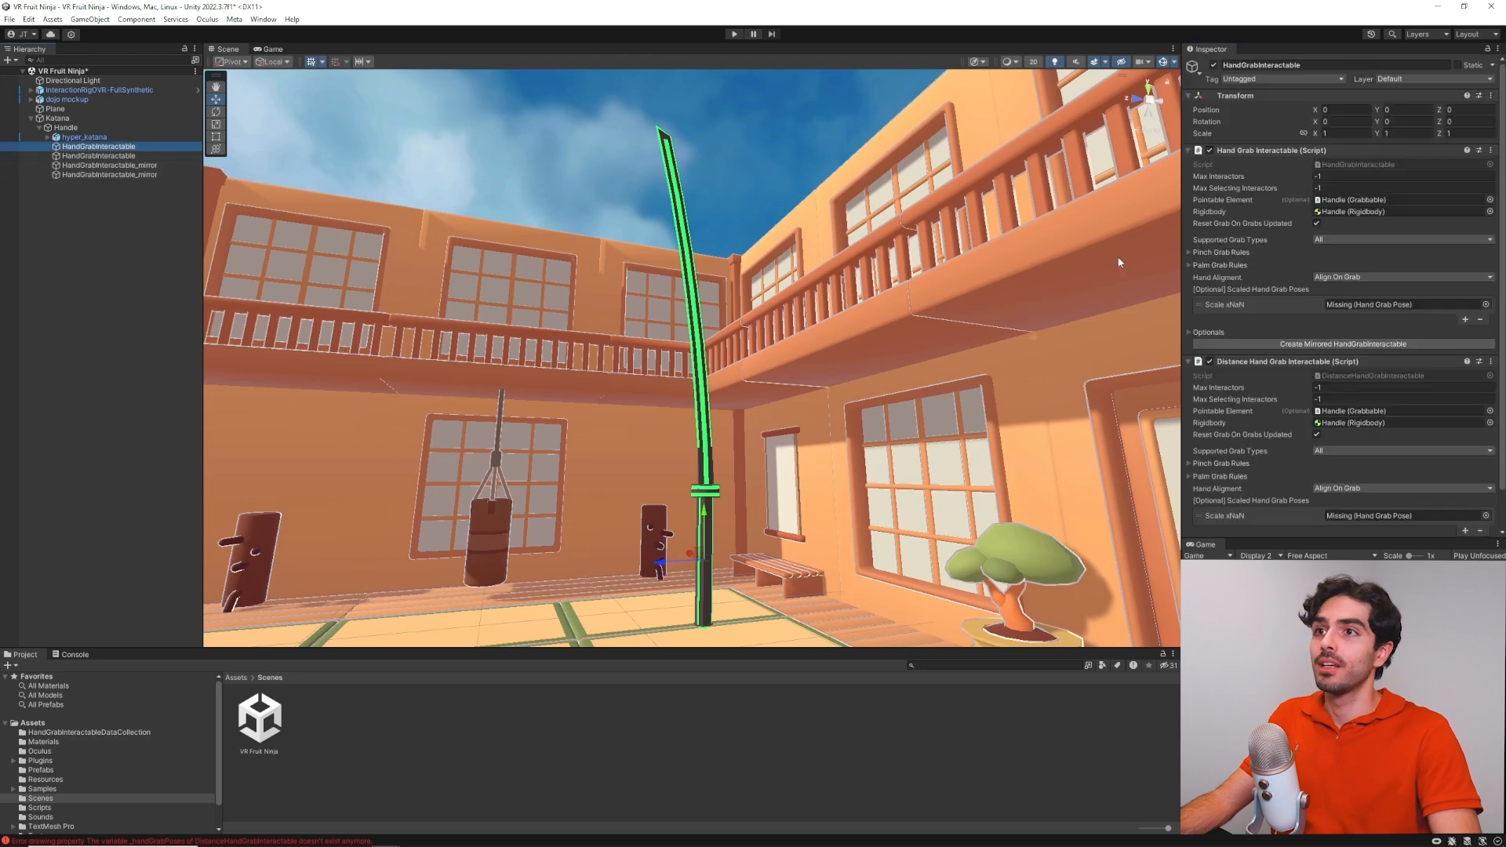
left_click(117, 174, "shift")
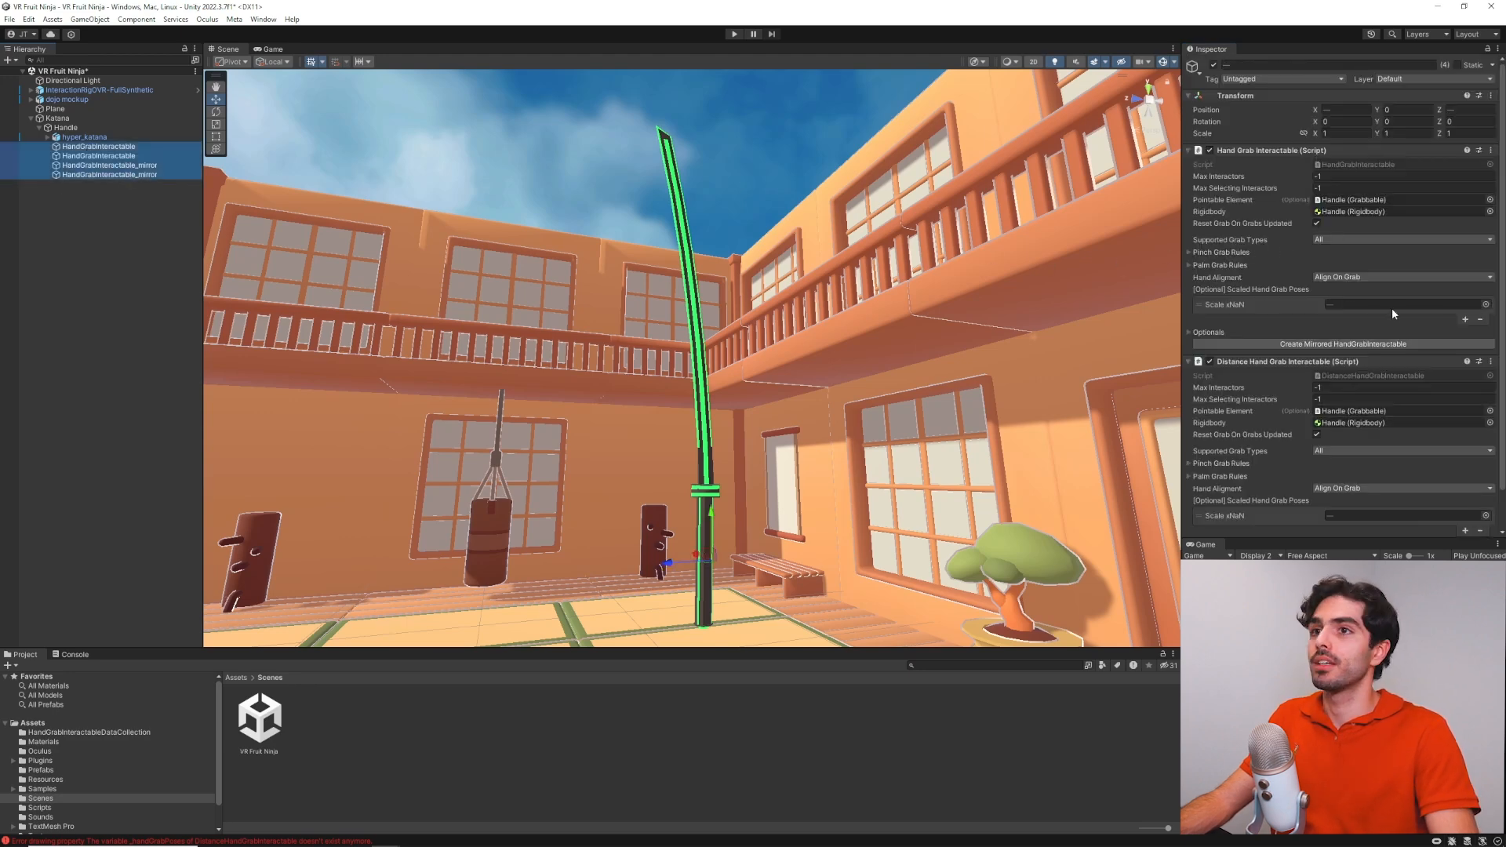
left_click(1330, 241)
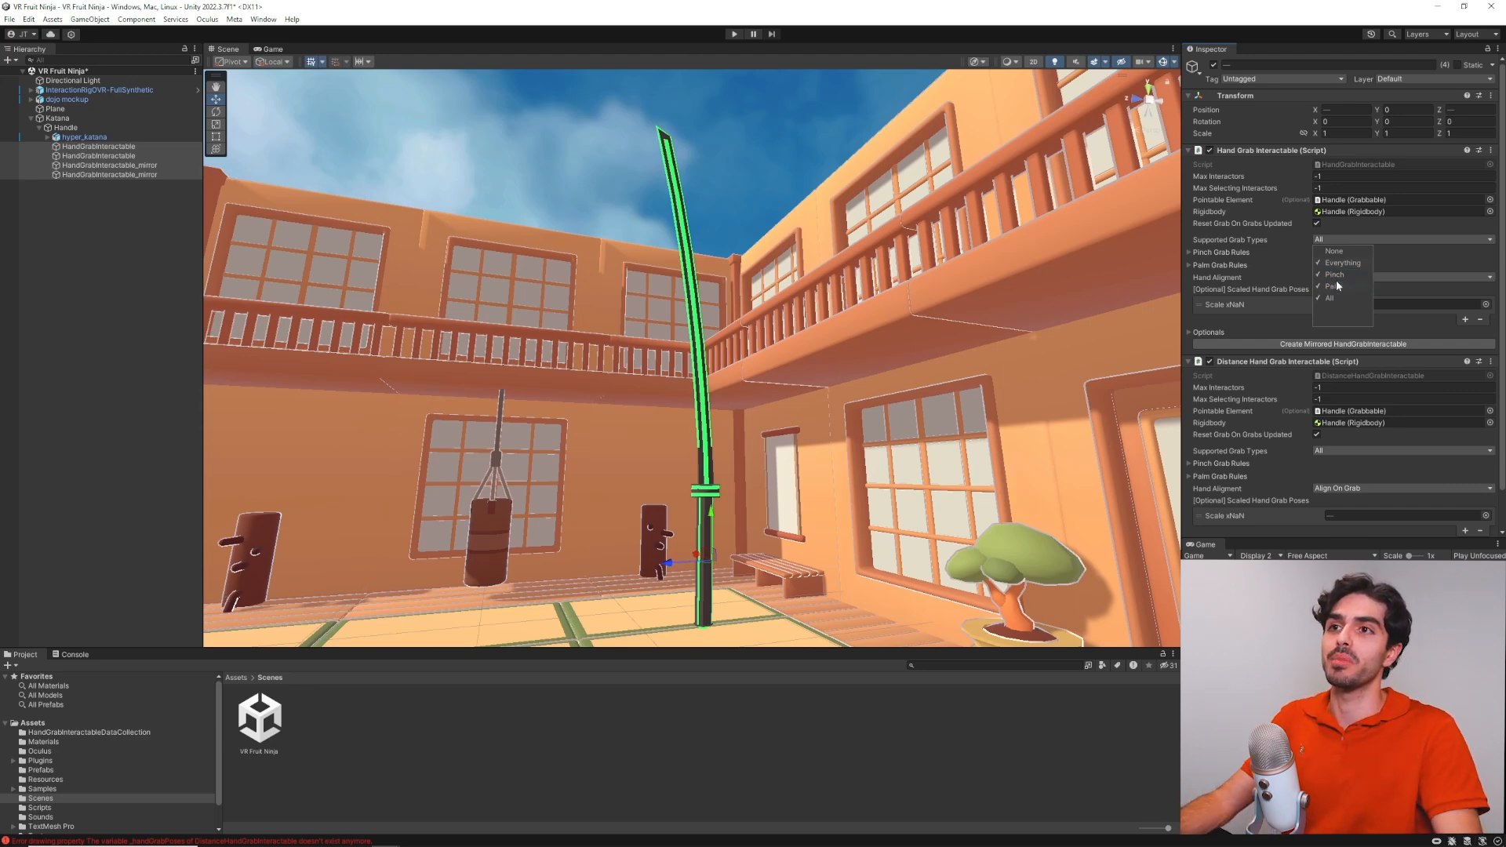
left_click(1333, 251)
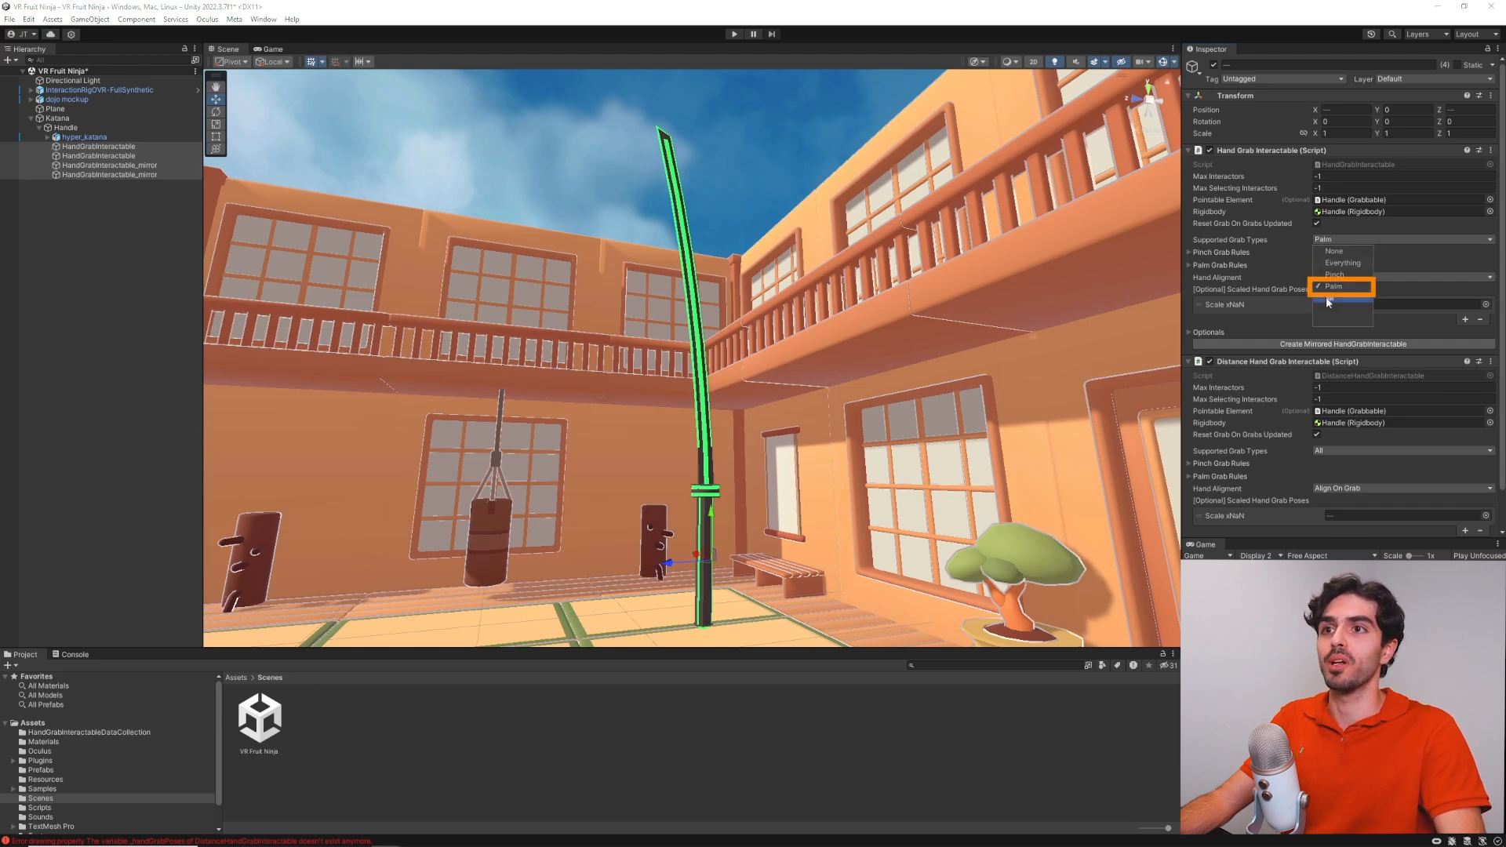
left_click(1319, 237)
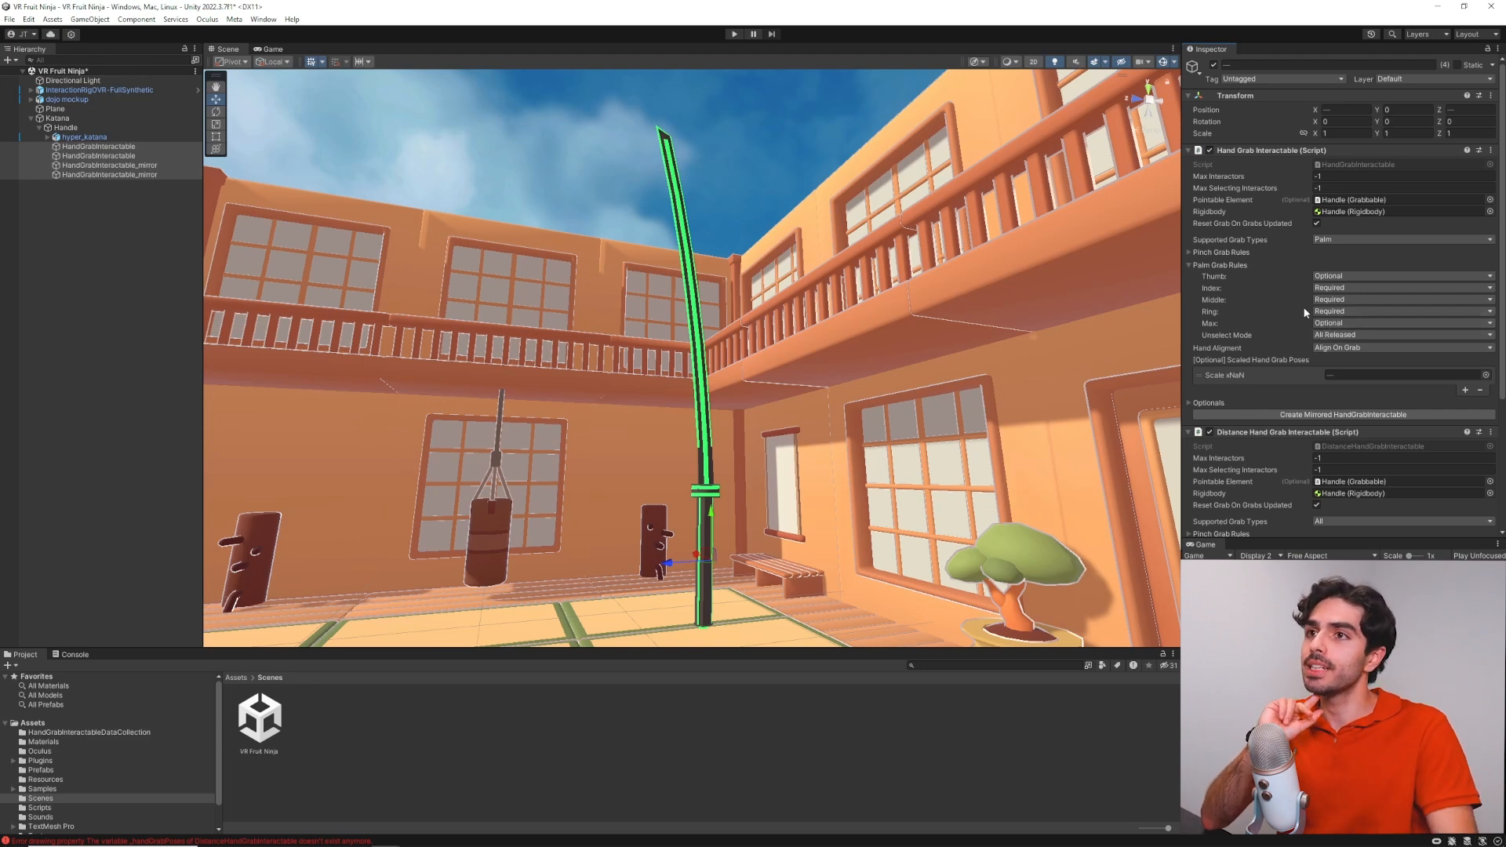
Set the Index finger to Optional in the Hand Grab Interactable's Palm Grab Rules for all four objects
left_click(1324, 295)
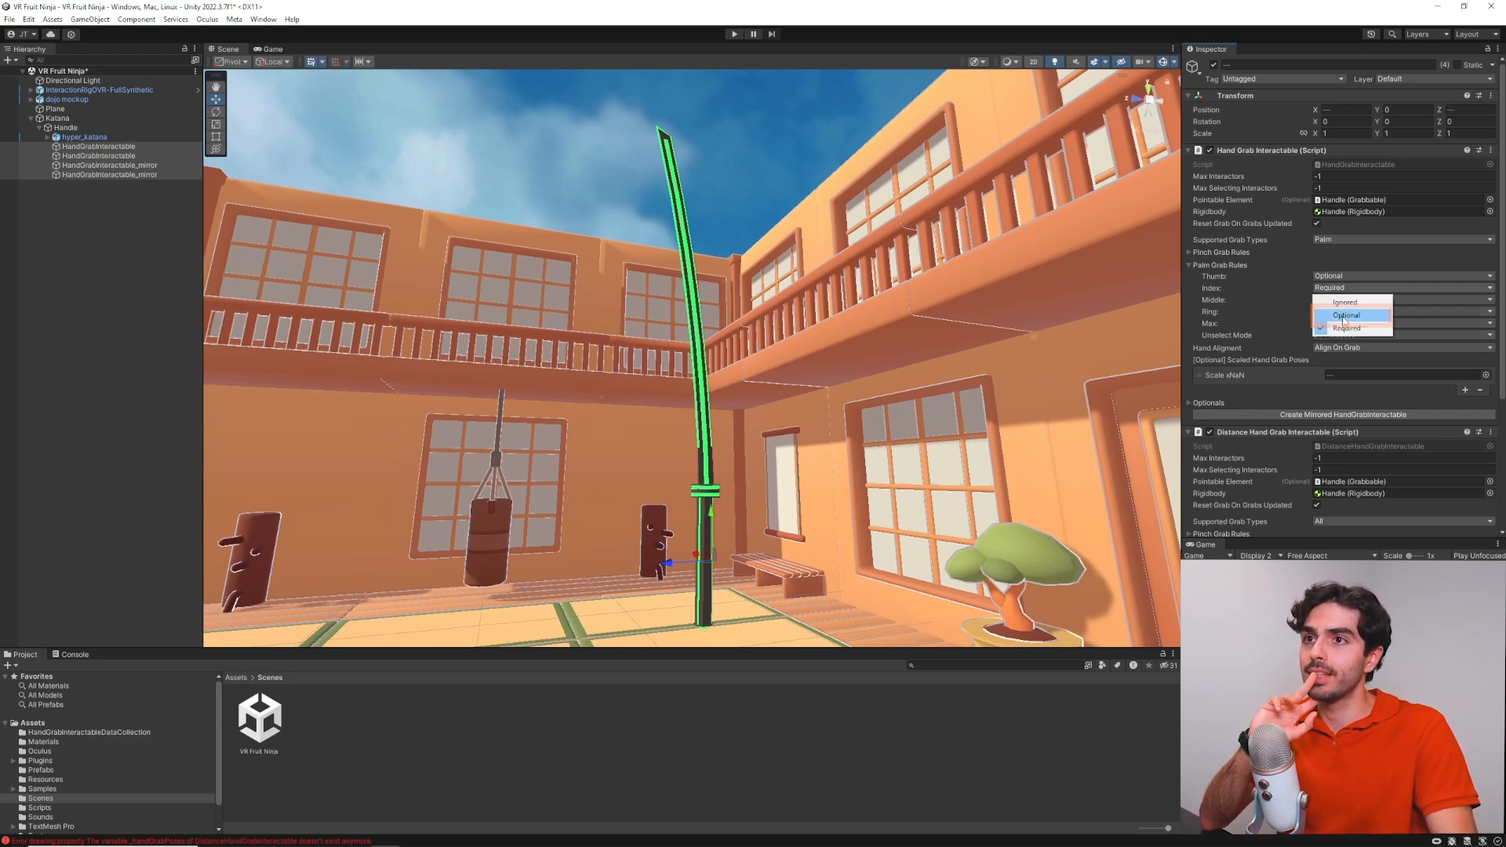
left_click(1342, 321)
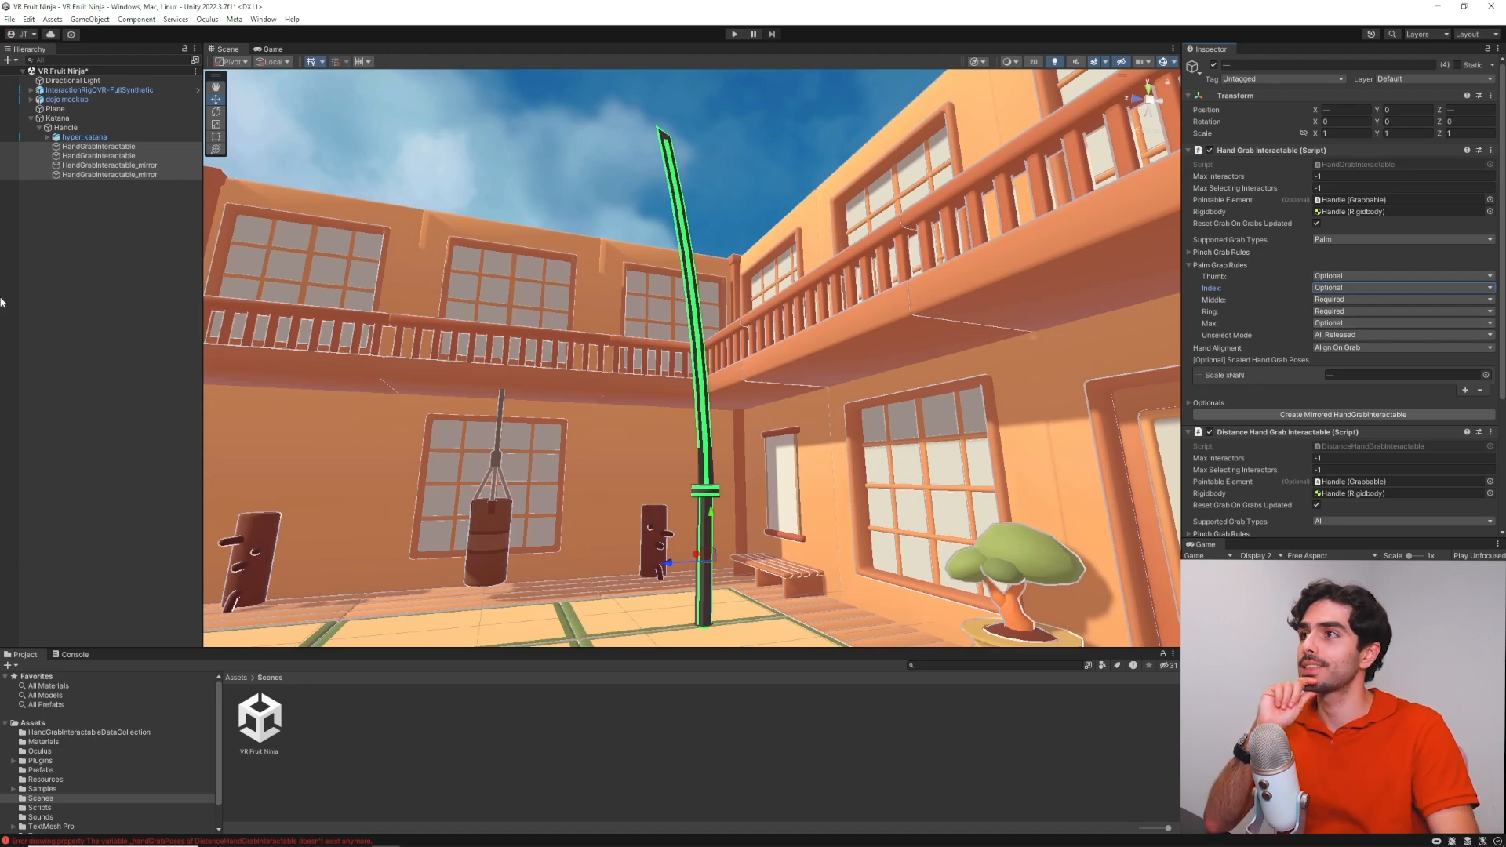
left_click(102, 303)
Create an empty child object under Handle and name it Blade
right_click_drag(604, 318, 747, 359)
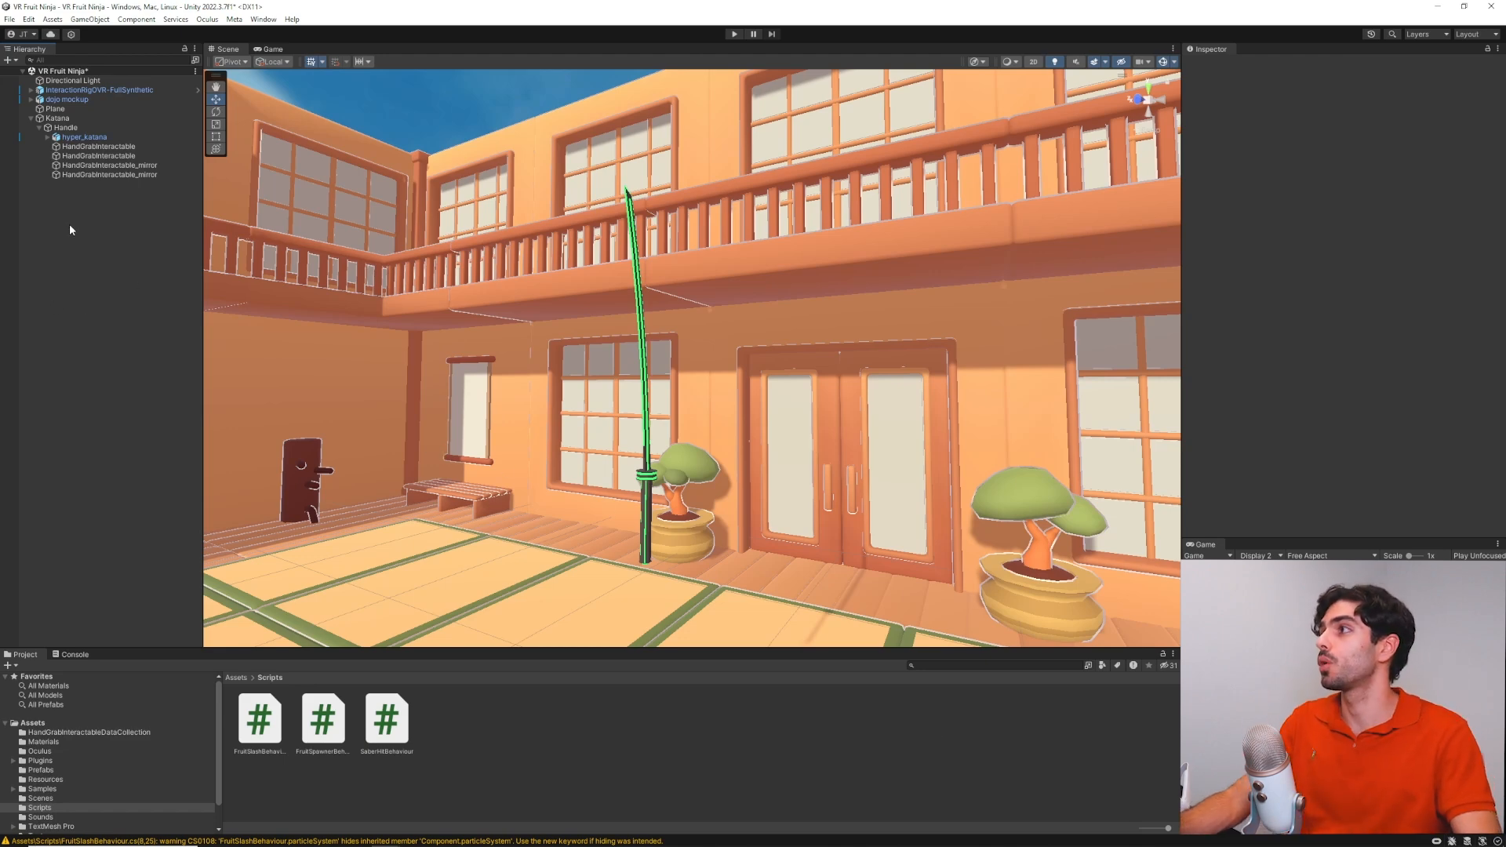
right_click(68, 128)
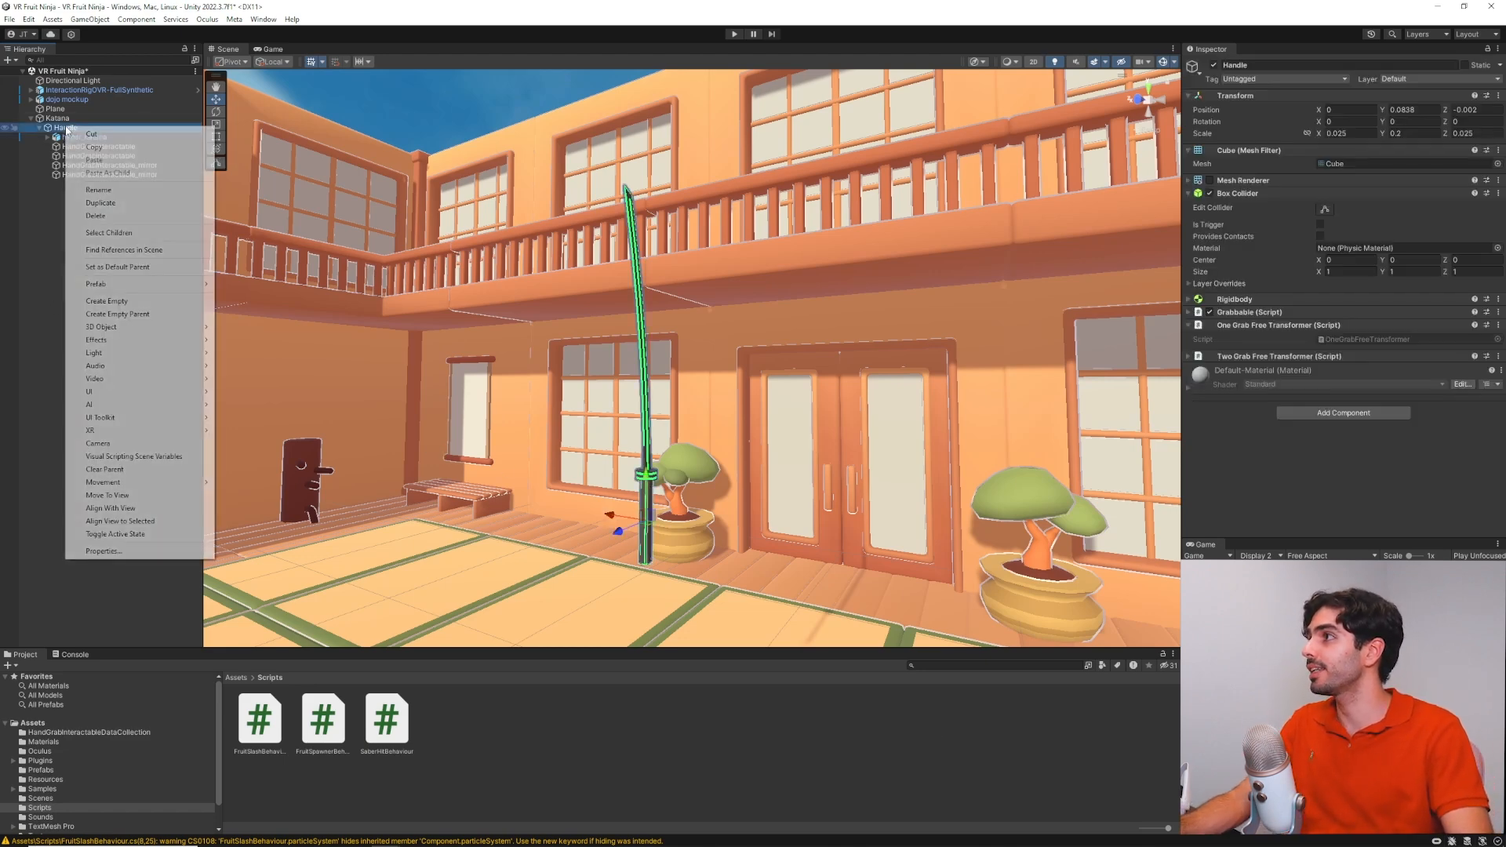
left_click(44, 195)
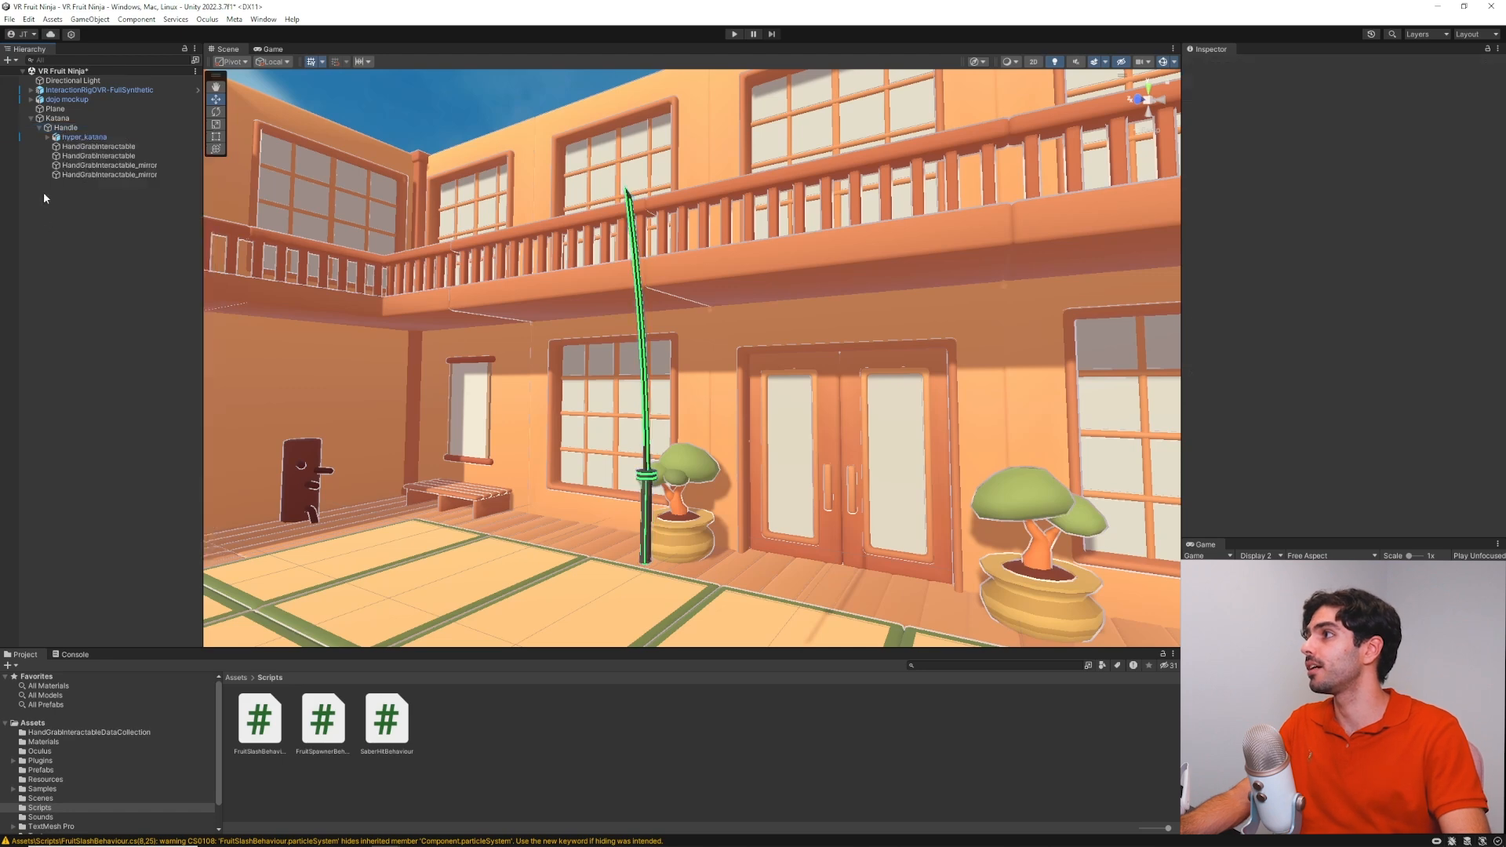
right_click(66, 131)
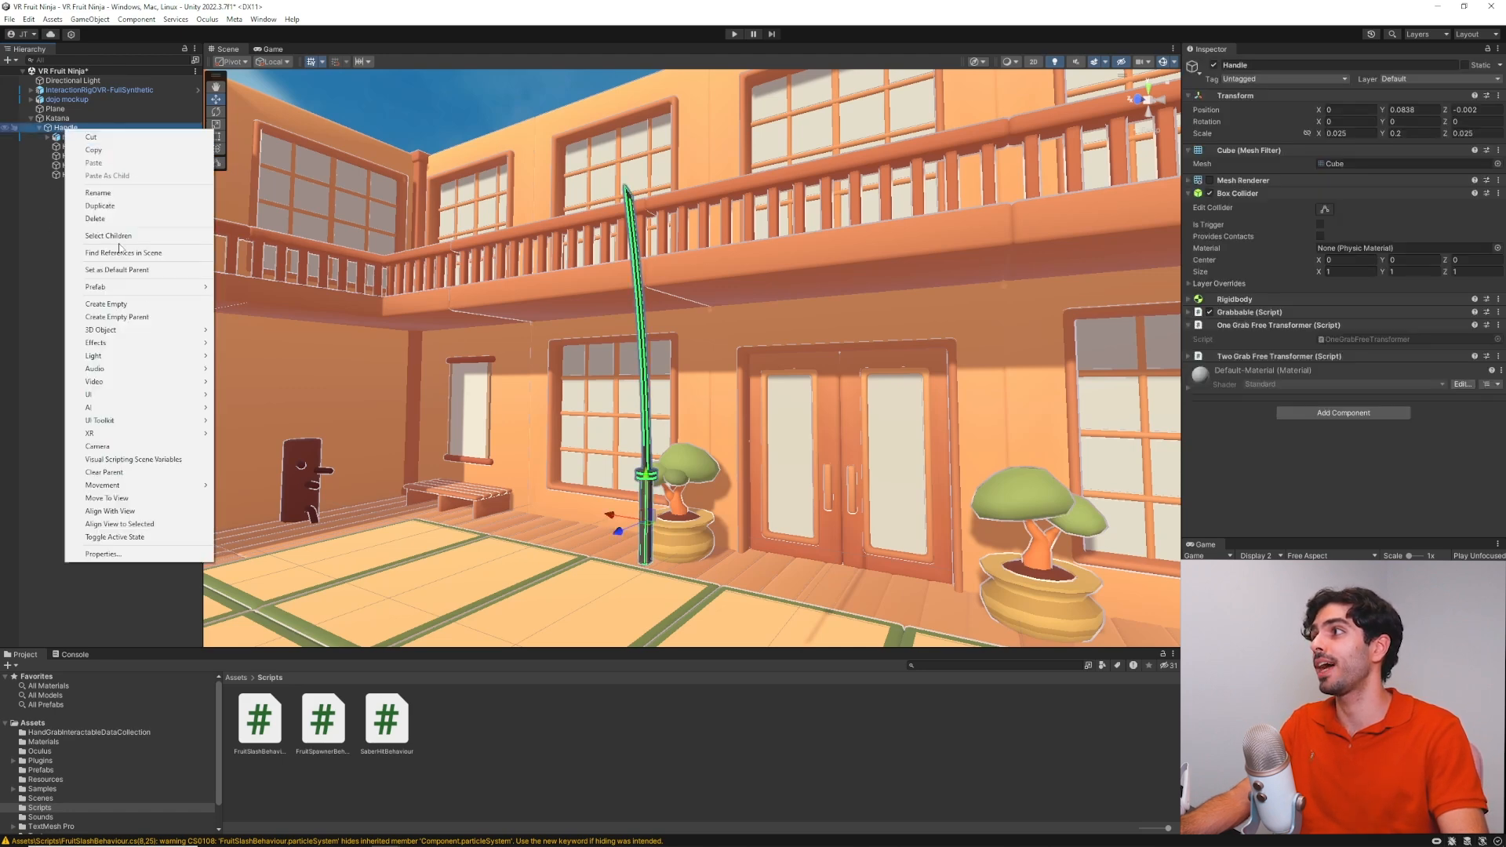
left_click(129, 303)
left_click(1278, 69)
type("Blade")
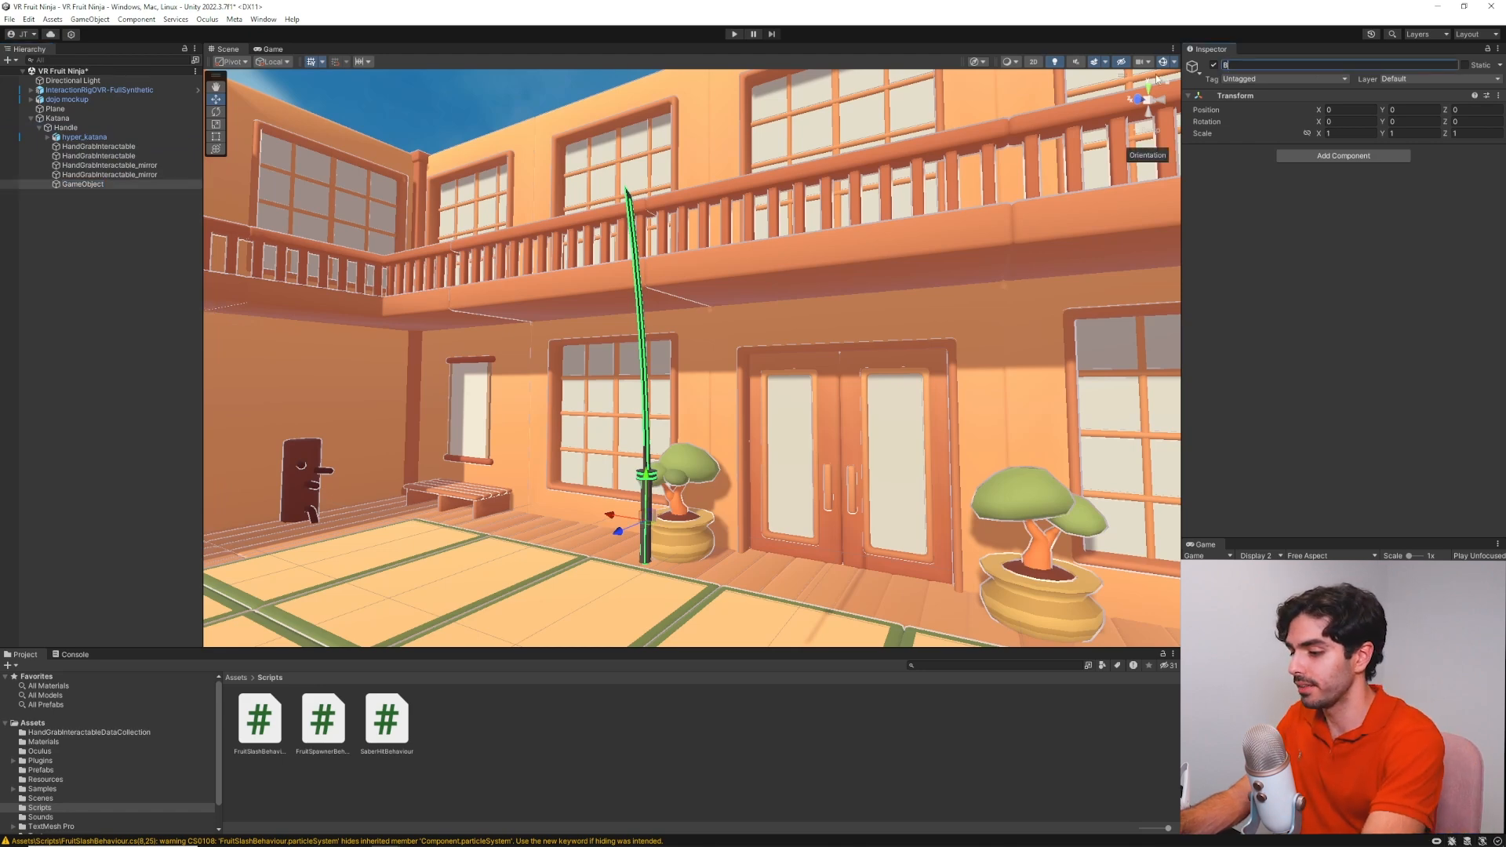
key("Return")
Add a Box Collider to Blade and enable editing of its bounds
left_click(1366, 158)
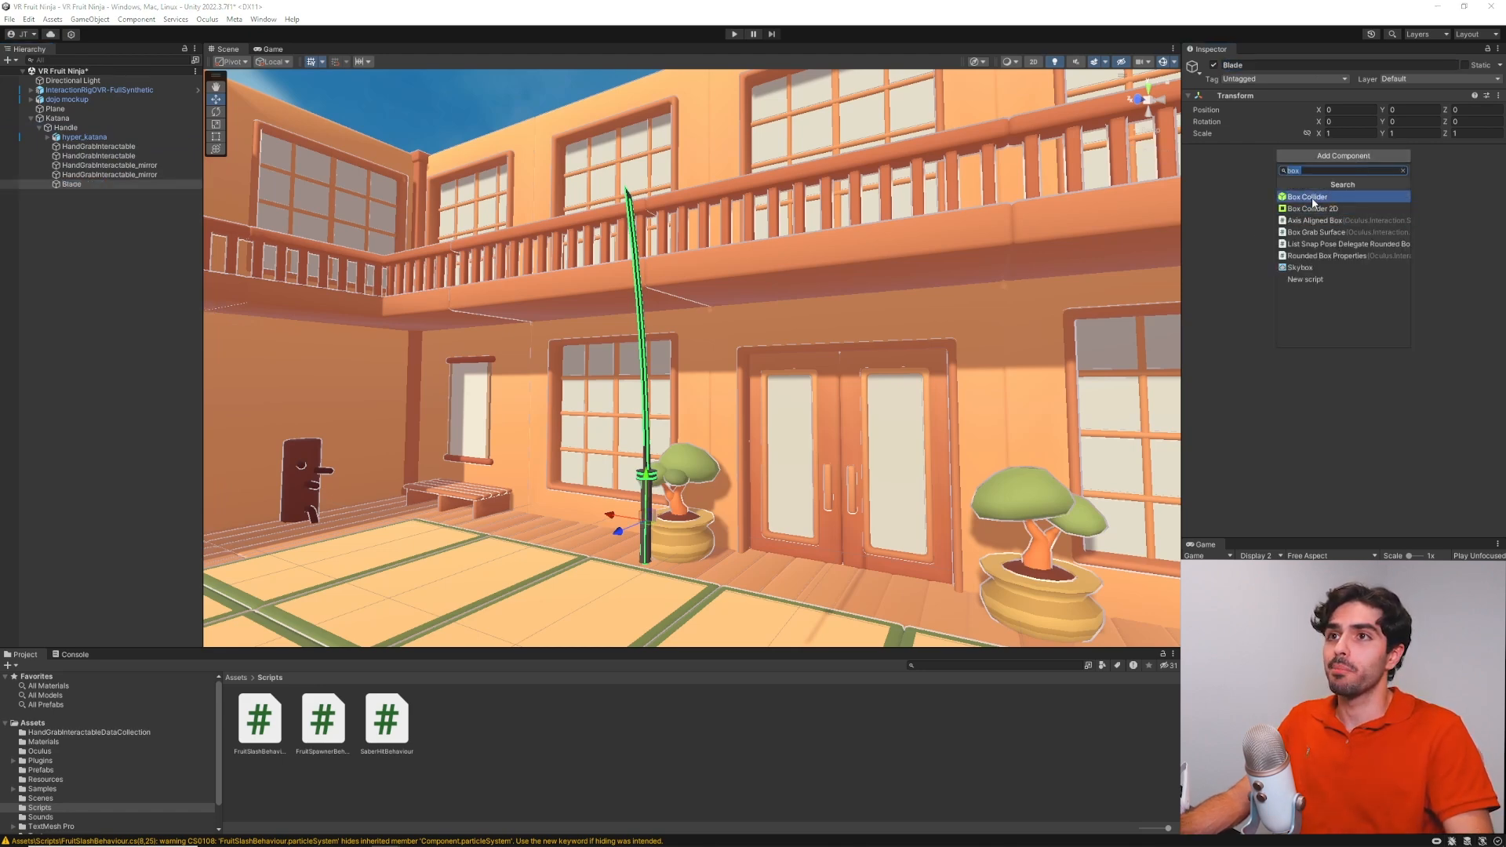
left_click(1313, 199)
key("s")
right_click_drag(755, 258, 698, 256)
left_click(1324, 167)
Resize Blade's Box Collider to enclose the blade above the guard, about 2.02 in X and 3.22 in Y
key("w")
key("s")
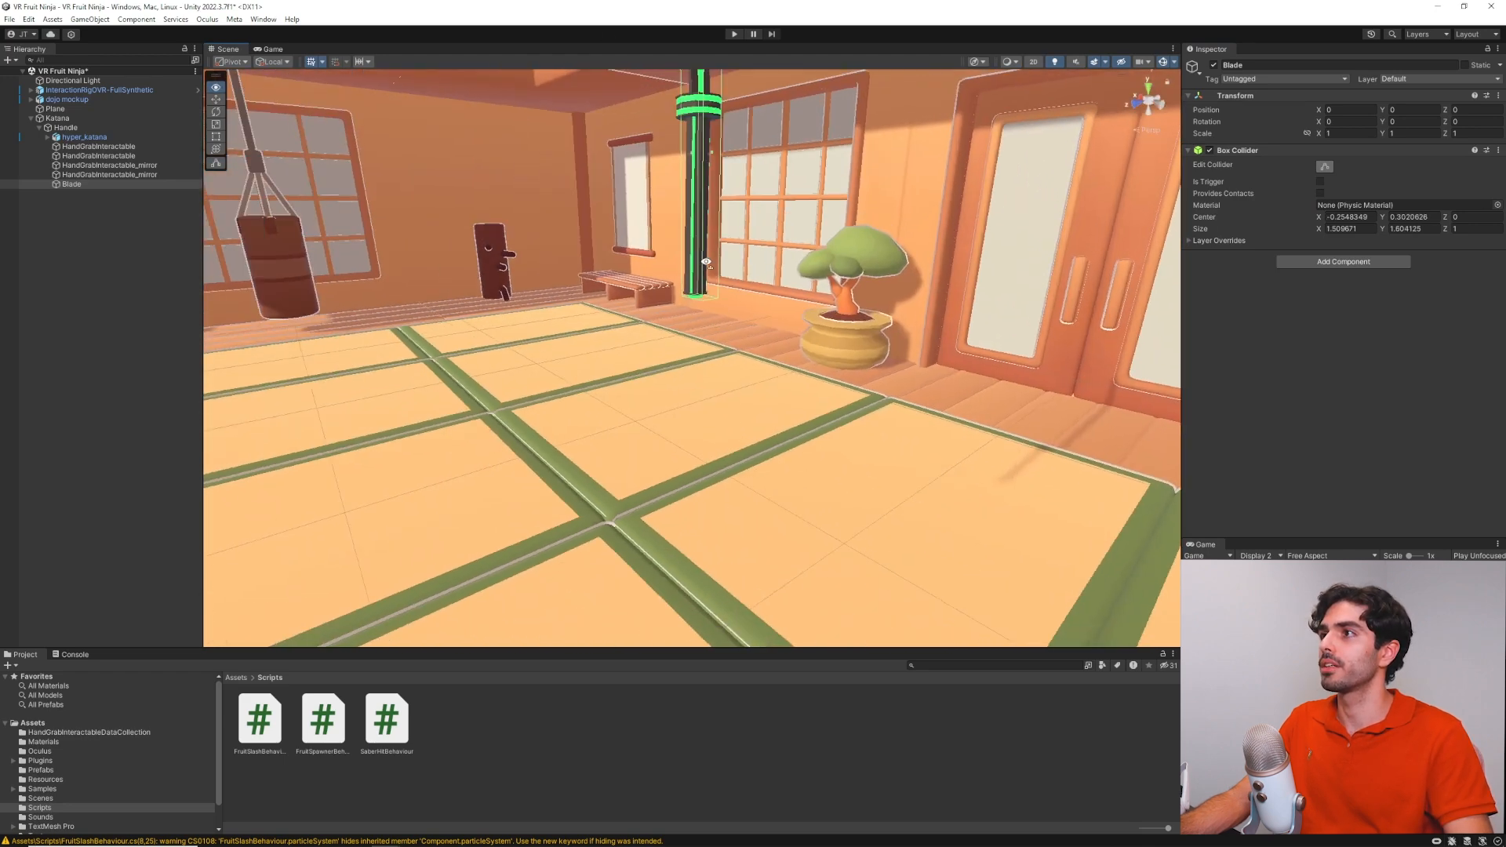
key("f")
left_click_drag(702, 233, 697, 164)
right_click_drag(353, 416, 701, 380)
mouse_move(709, 340)
left_mouse_down()
mouse_move(684, 338)
mouse_move(705, 344)
left_mouse_up()
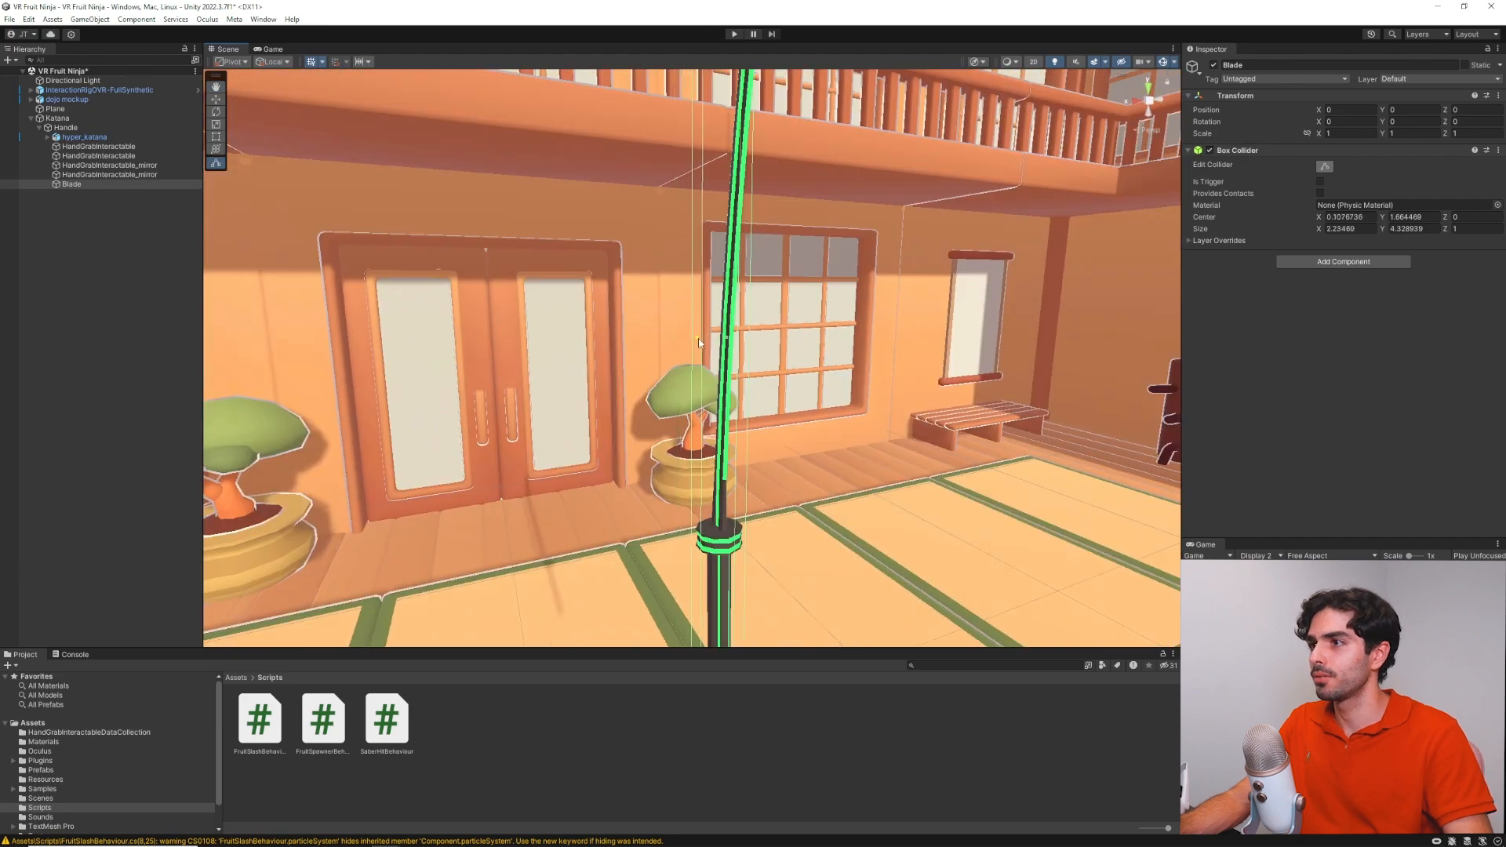
right_click_drag(710, 353, 810, 302)
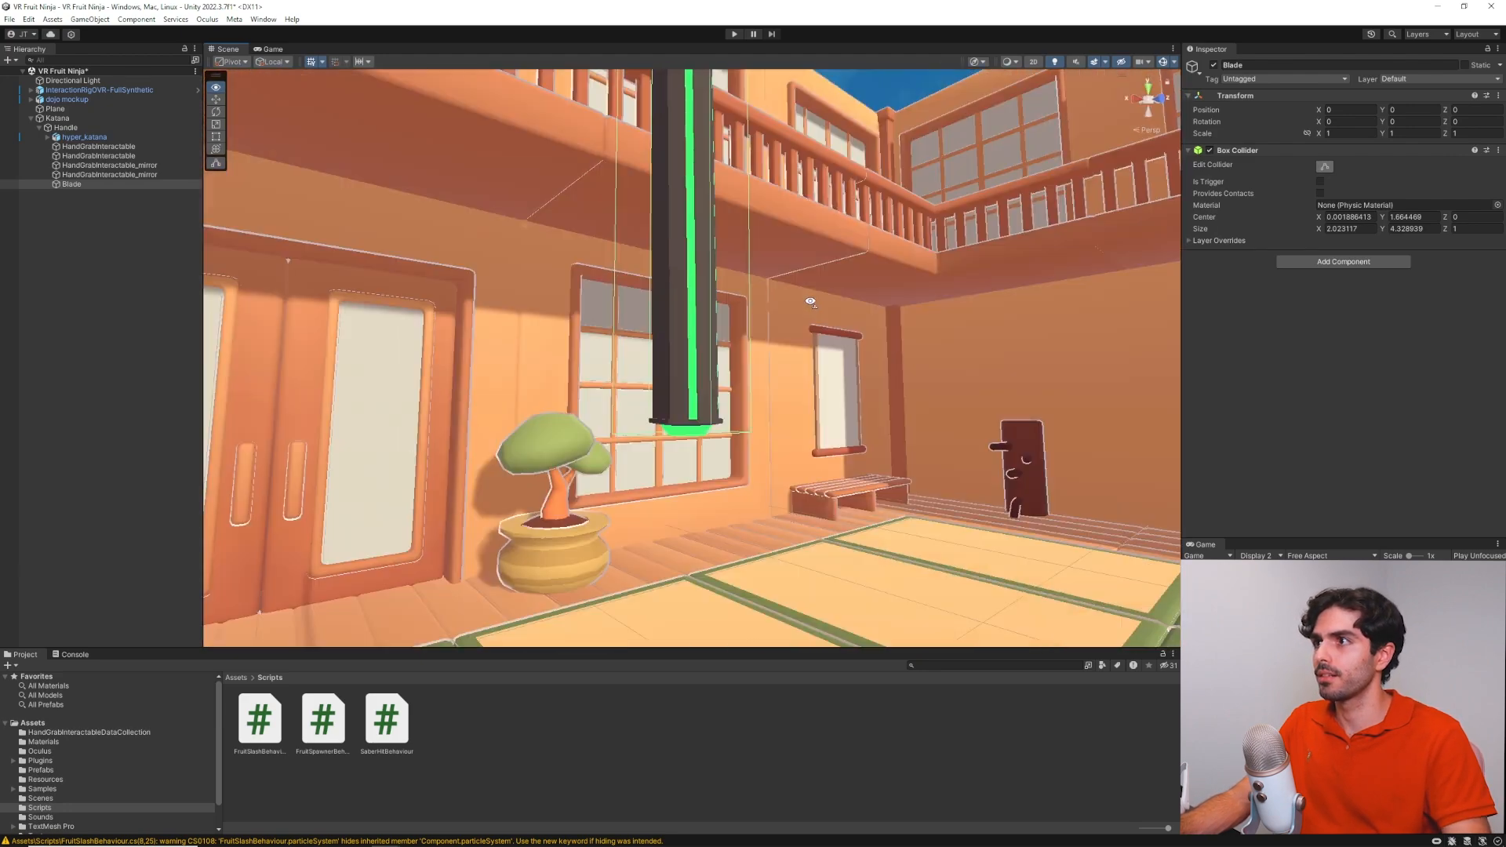
right_click_drag(687, 437, 679, 386)
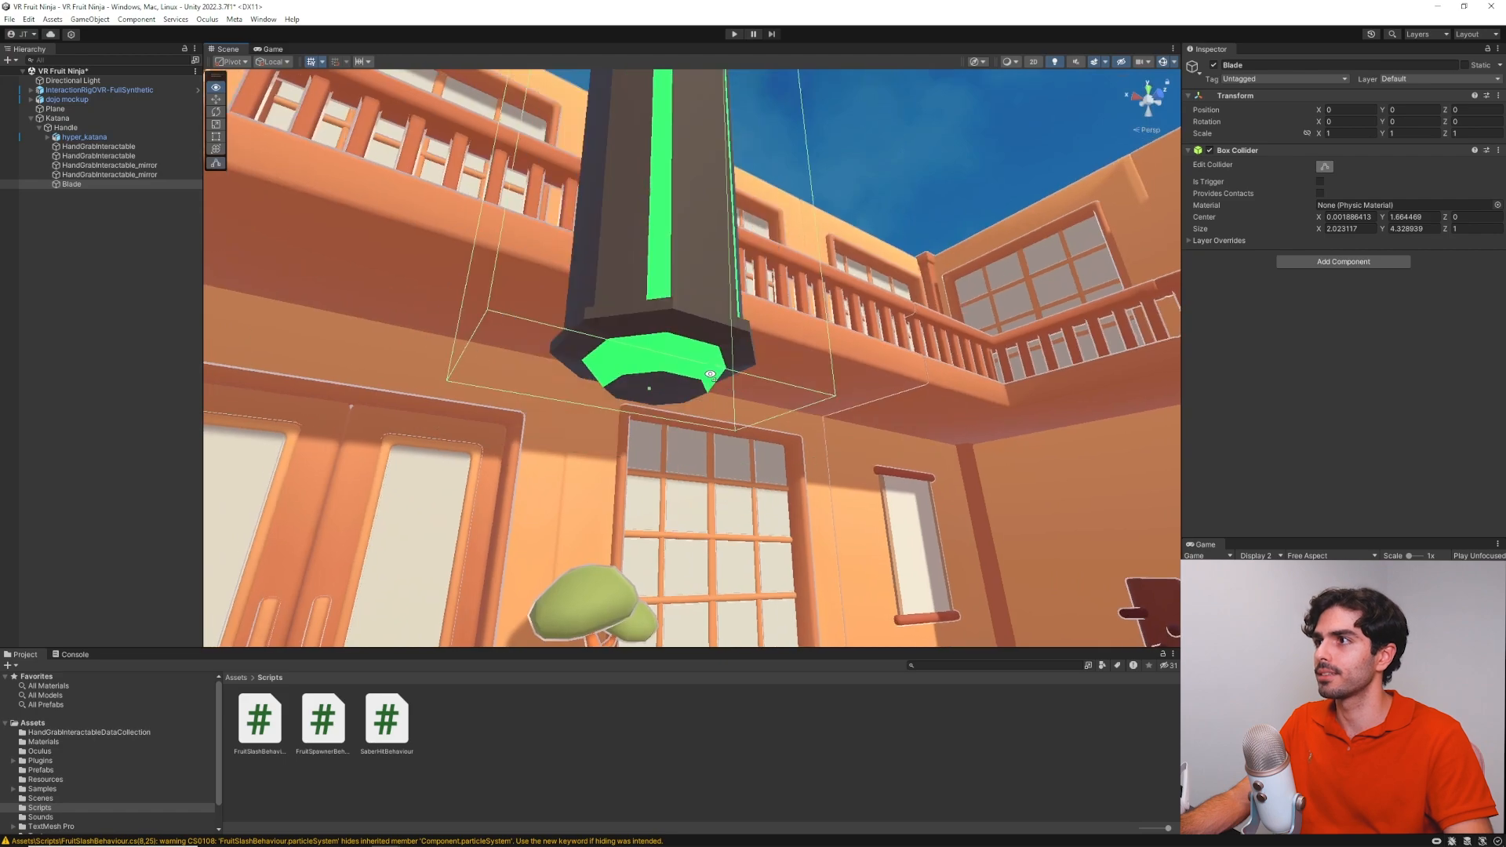
left_click_drag(668, 383, 695, 100)
right_click_drag(695, 100, 706, 181)
left_click_drag(706, 82, 707, 123)
right_click_drag(708, 123, 776, 289)
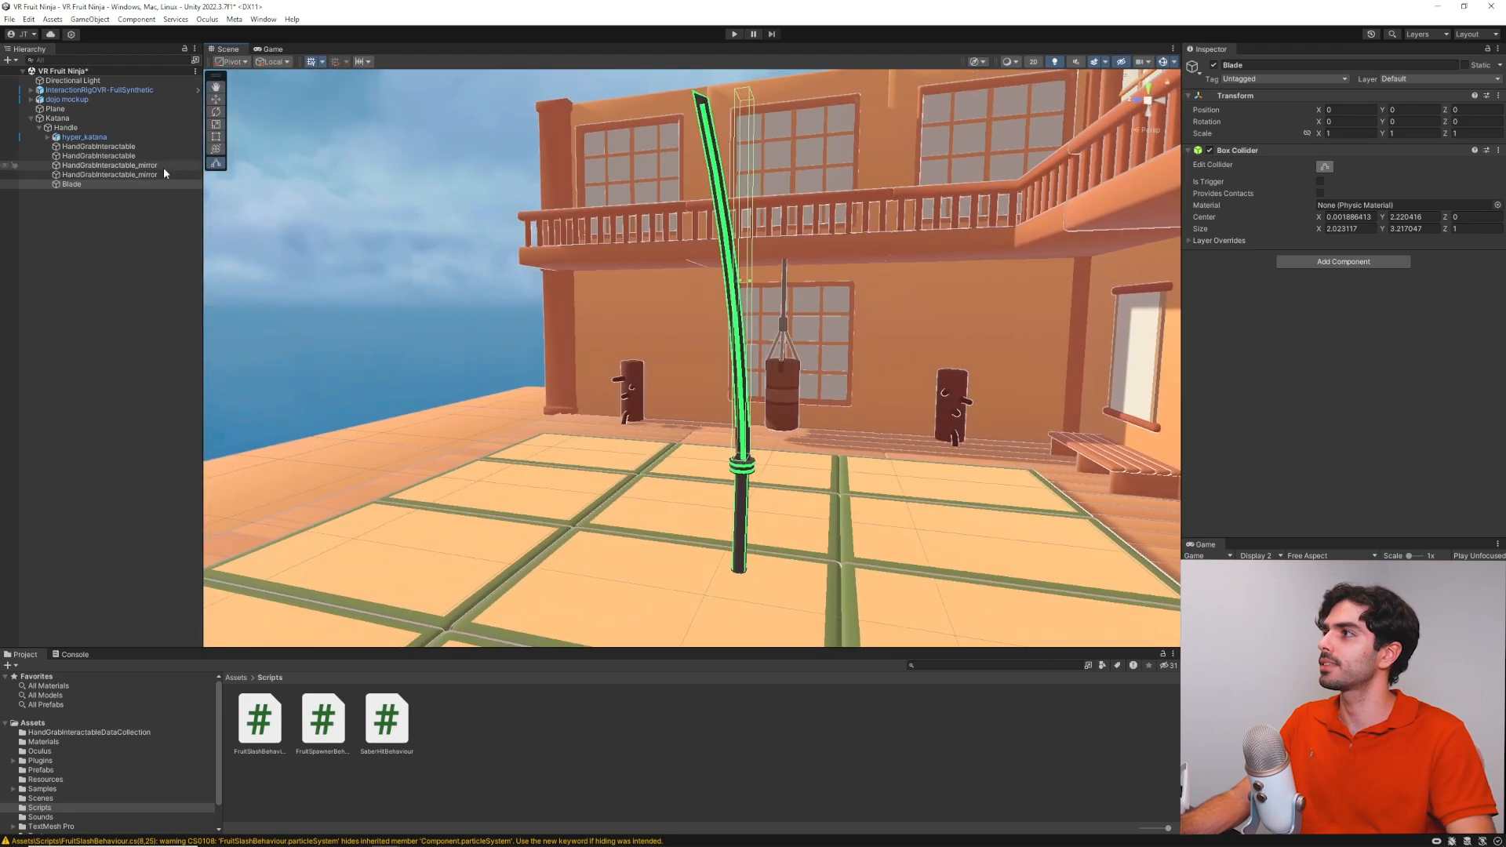
Inspect the hyper_katana model and the Handle object against the blade collider
left_click(84, 139)
double_click(84, 139)
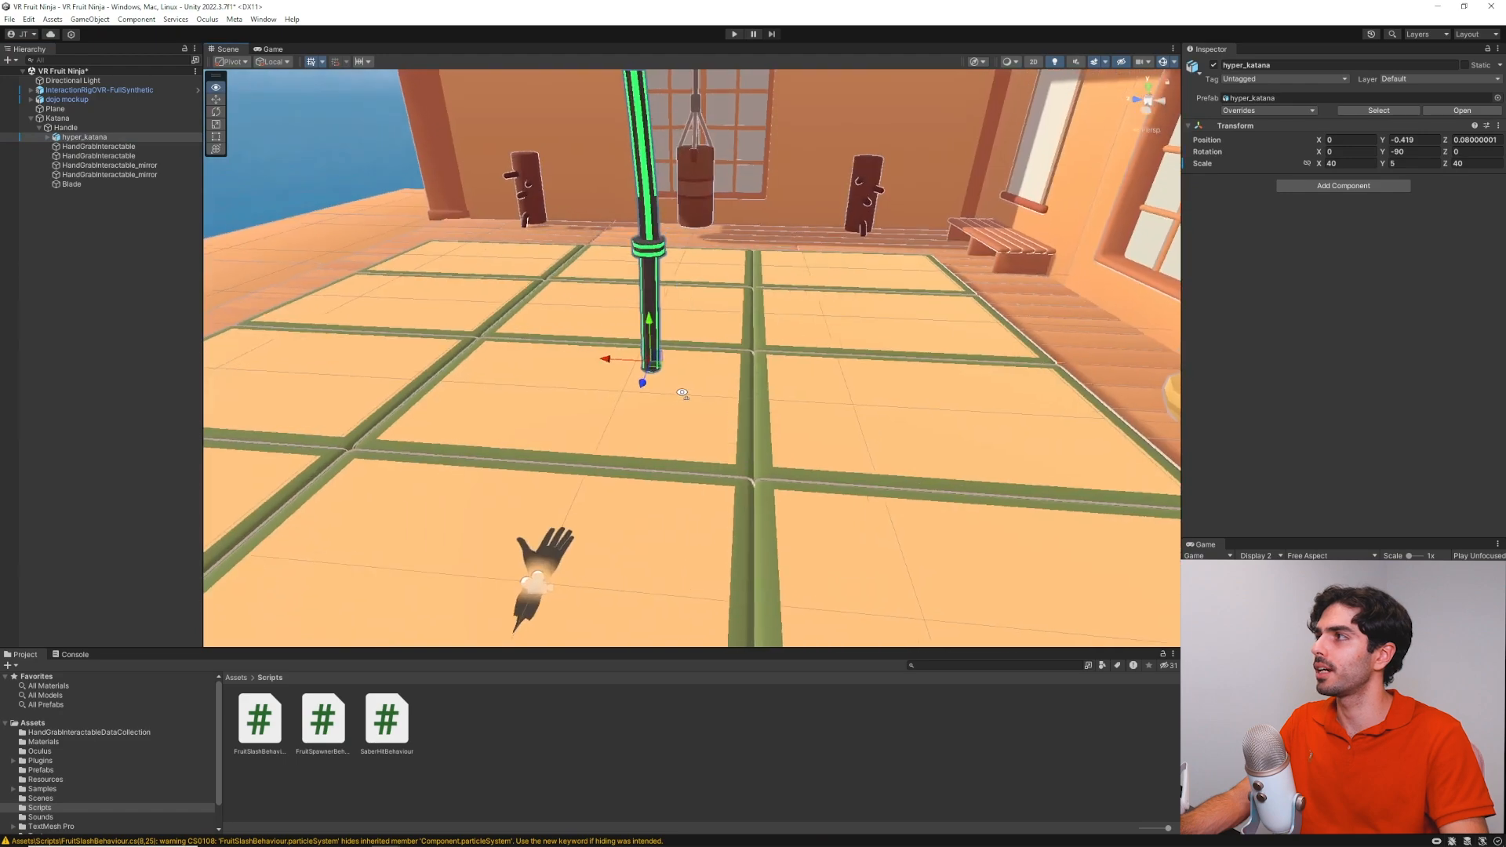
left_click(86, 129)
right_click_drag(639, 243, 986, 232)
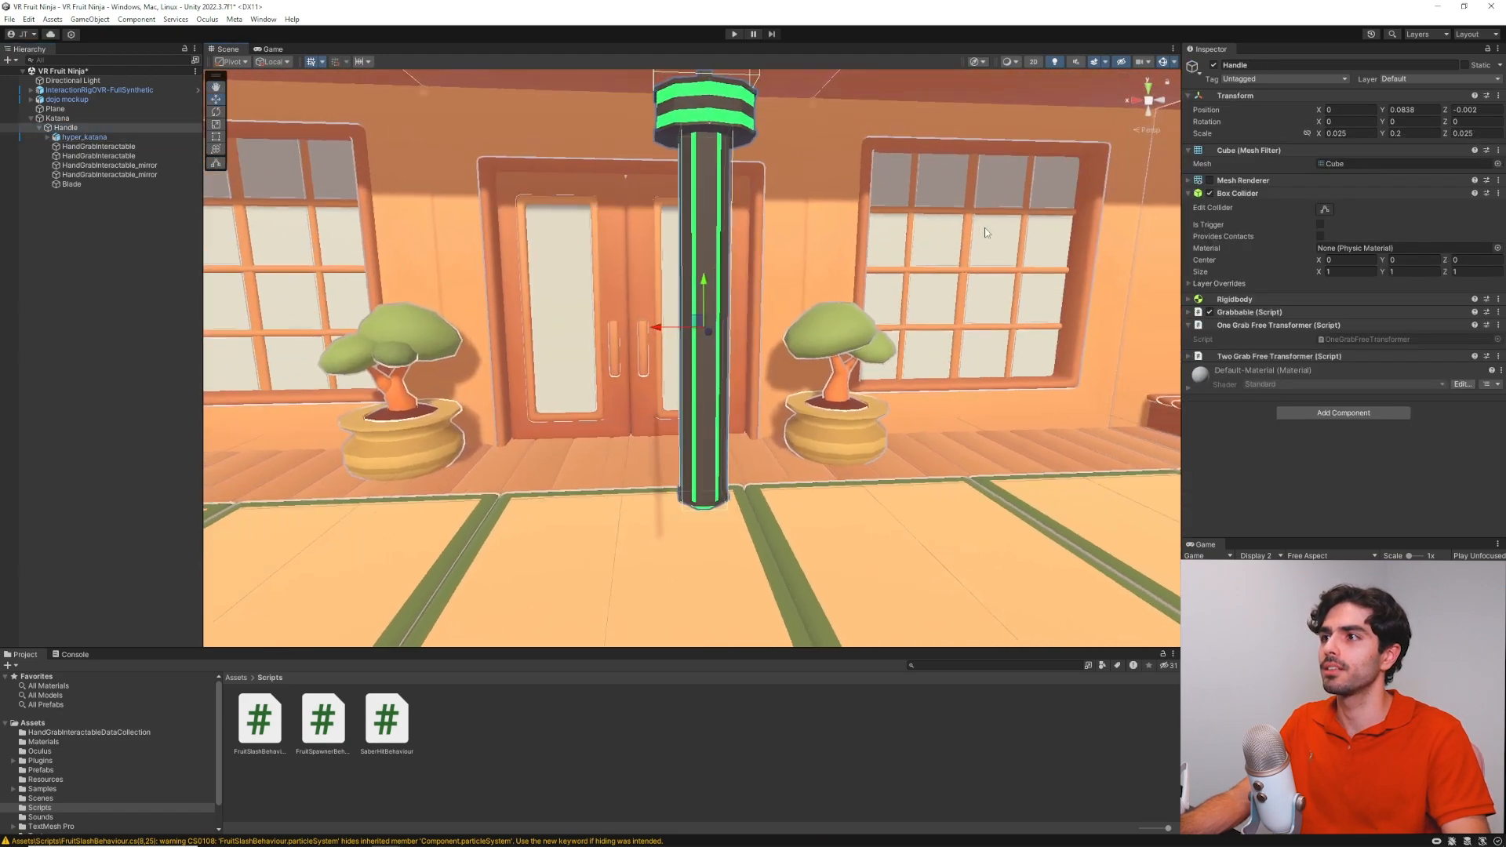
right_click_drag(695, 207, 251, 179)
key("s")
key("d")
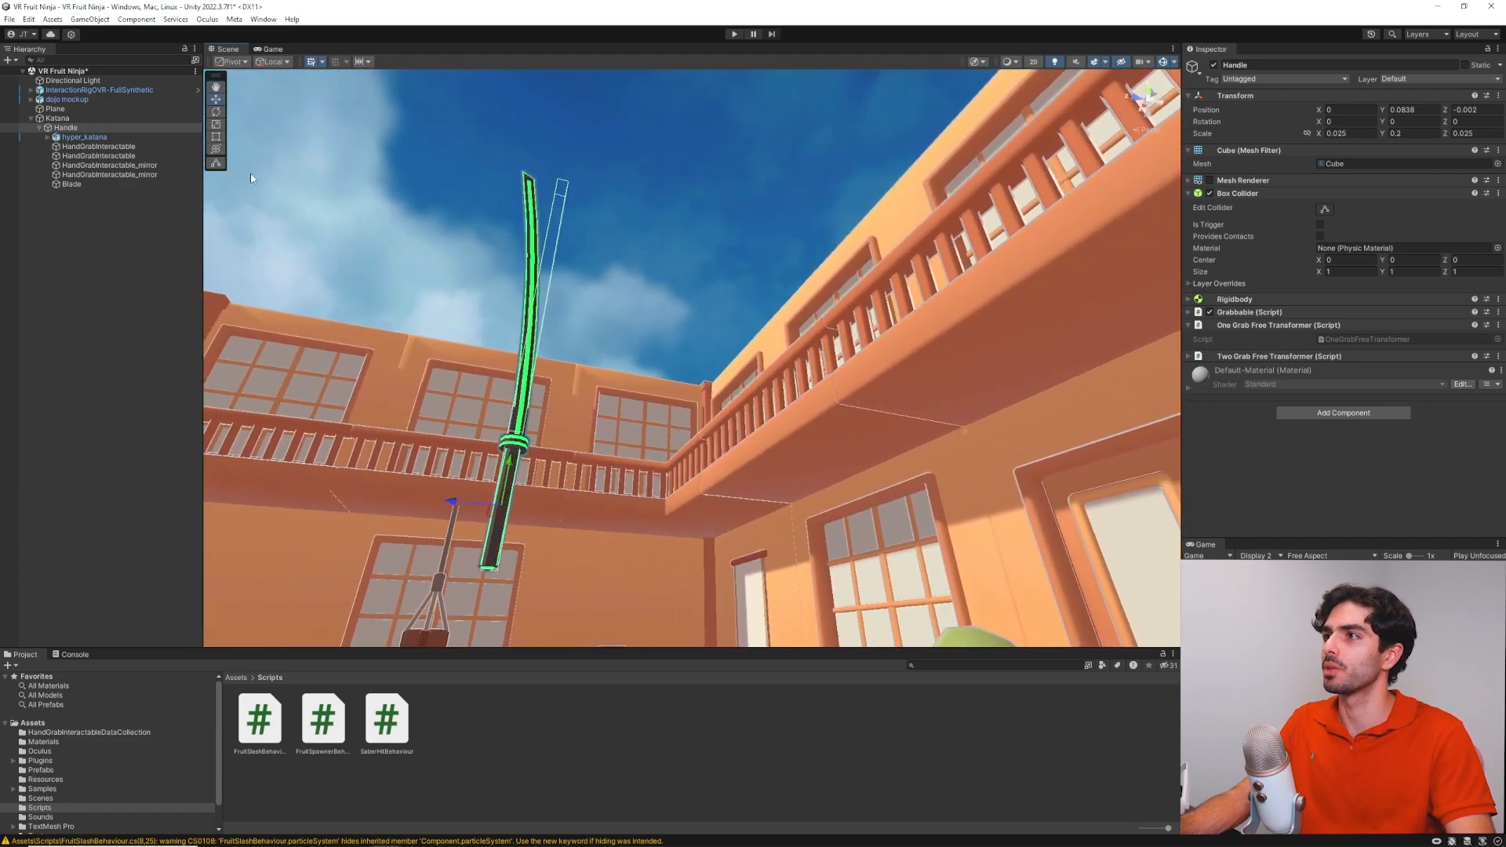
Widen Blade's Box Collider to about 1.86 in Z, with its center at about 0.43 in Z
left_click(99, 185)
right_click_drag(753, 156, 605, 317)
key("s")
key("w")
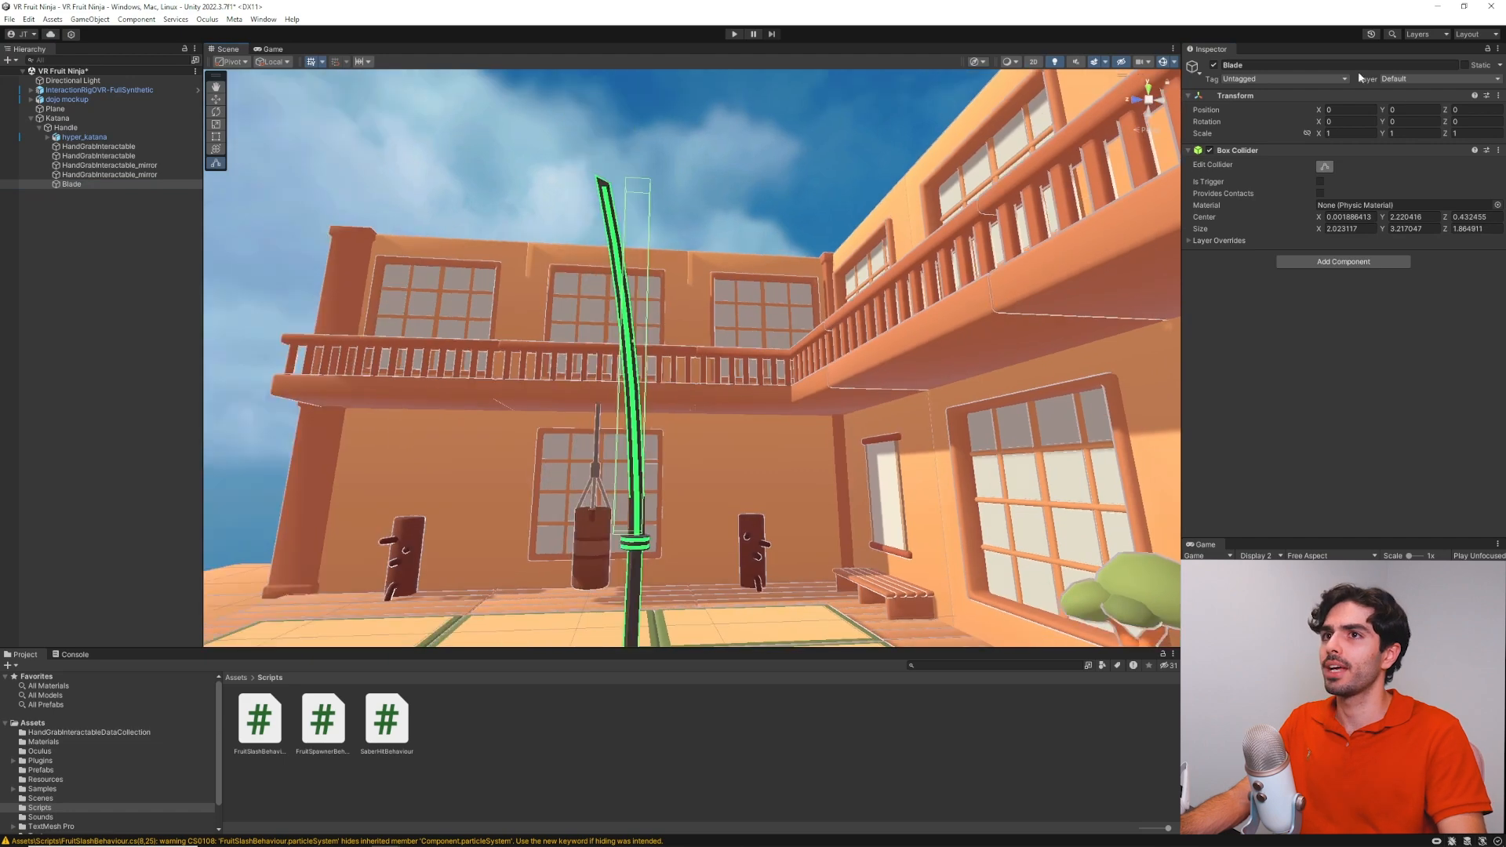
Tilt Blade to an X rotation of 4.56 and move it to Z position 0.46 to follow the curved blade
type("0.41")
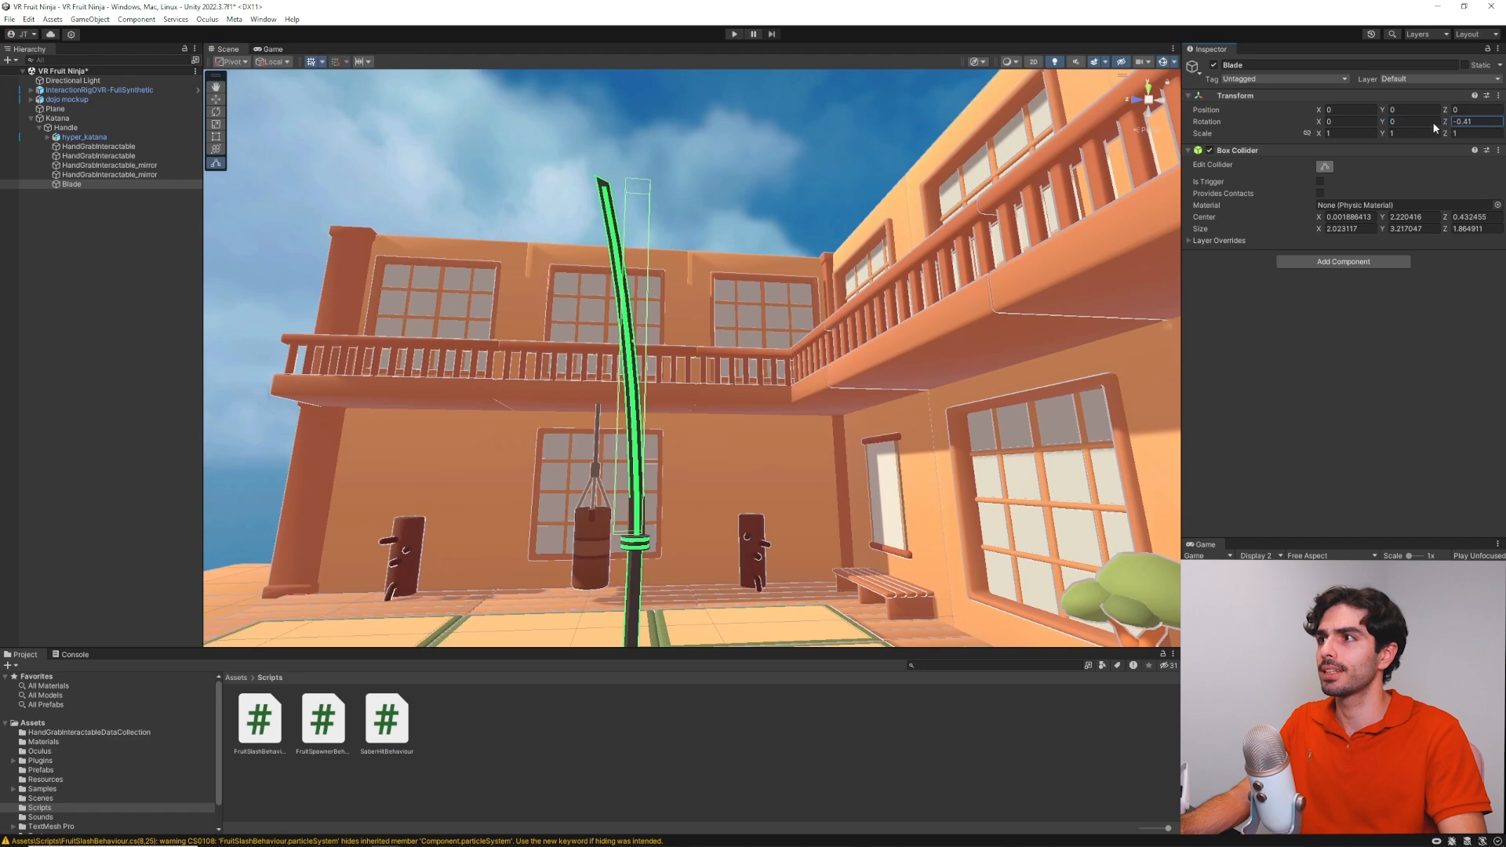
type("0")
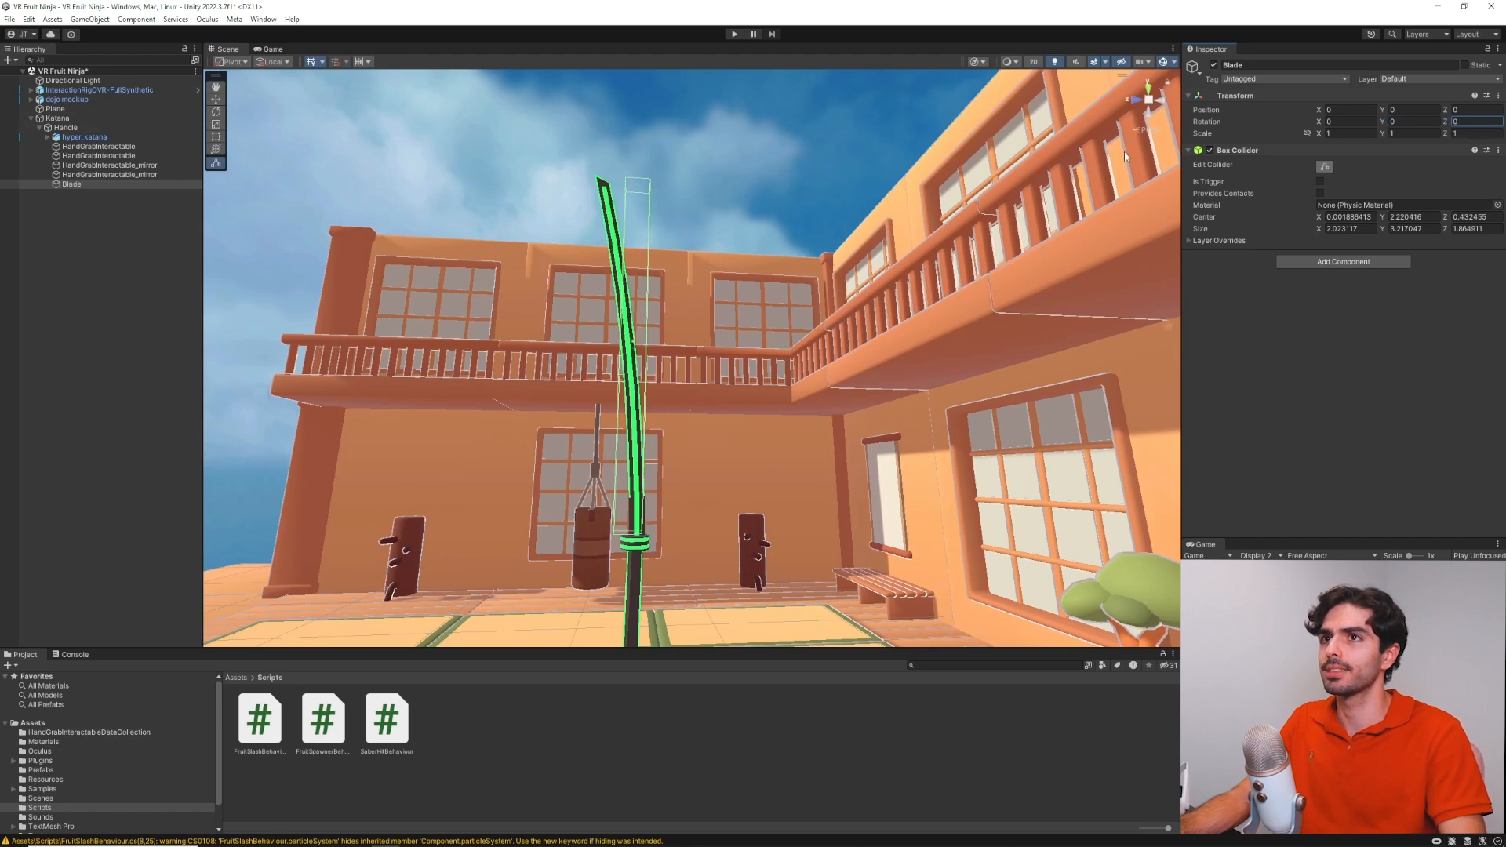
left_click_drag(1322, 123, 1412, 140)
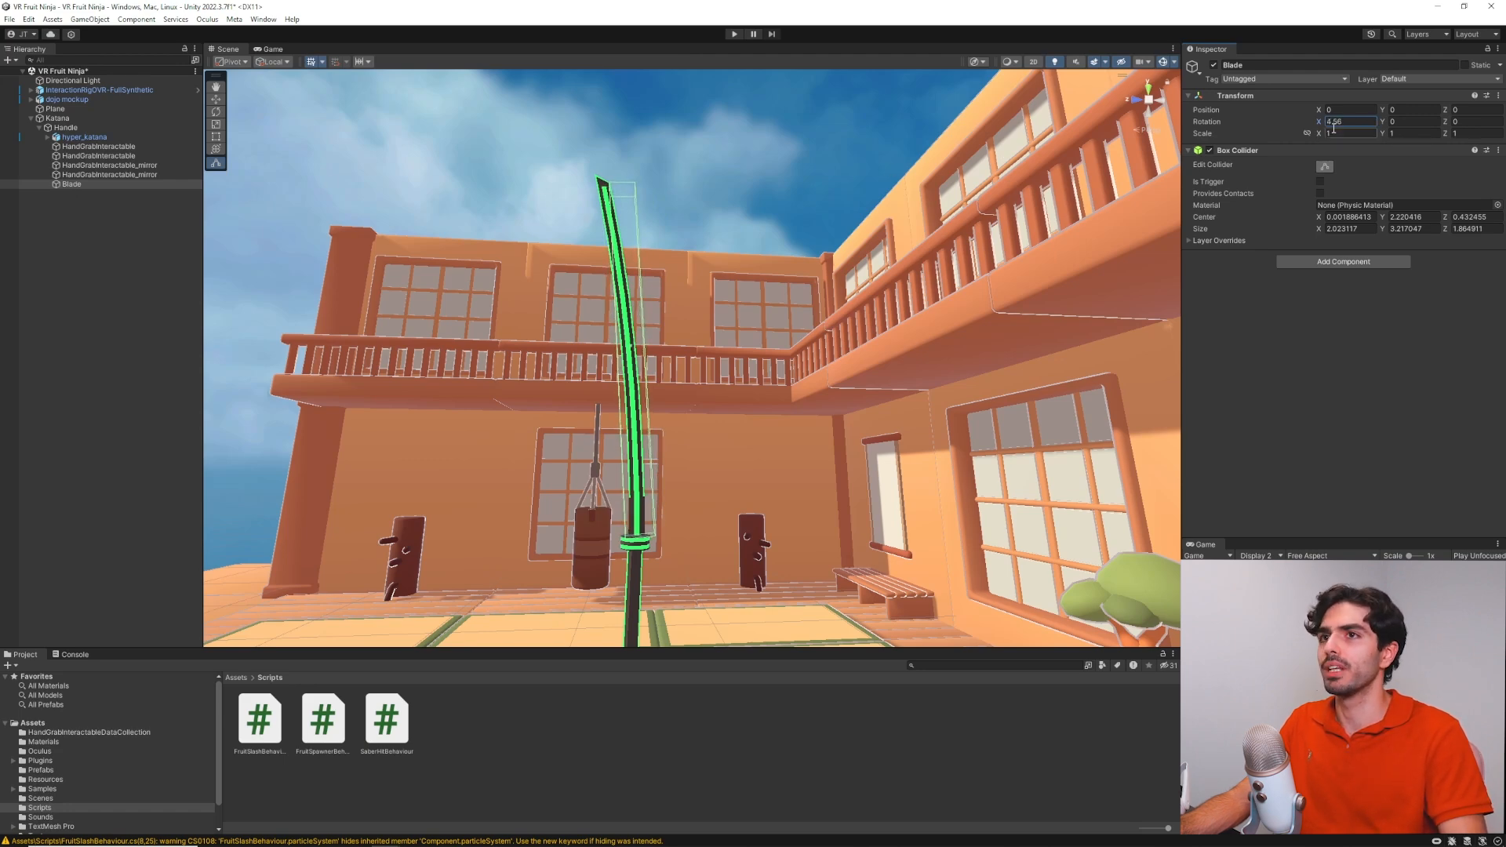
key("ctrl+z")
left_click_drag(1444, 109, 1456, 113)
Extend Blade's Box Collider to about 3.39 in Y so it reaches the katana's tip
right_click_drag(690, 239, 683, 190)
key("w")
key("a")
left_click_drag(683, 190, 694, 247, "alt")
scroll(816, 248, "down", 2)
left_click_drag(846, 246, 618, 304, "alt")
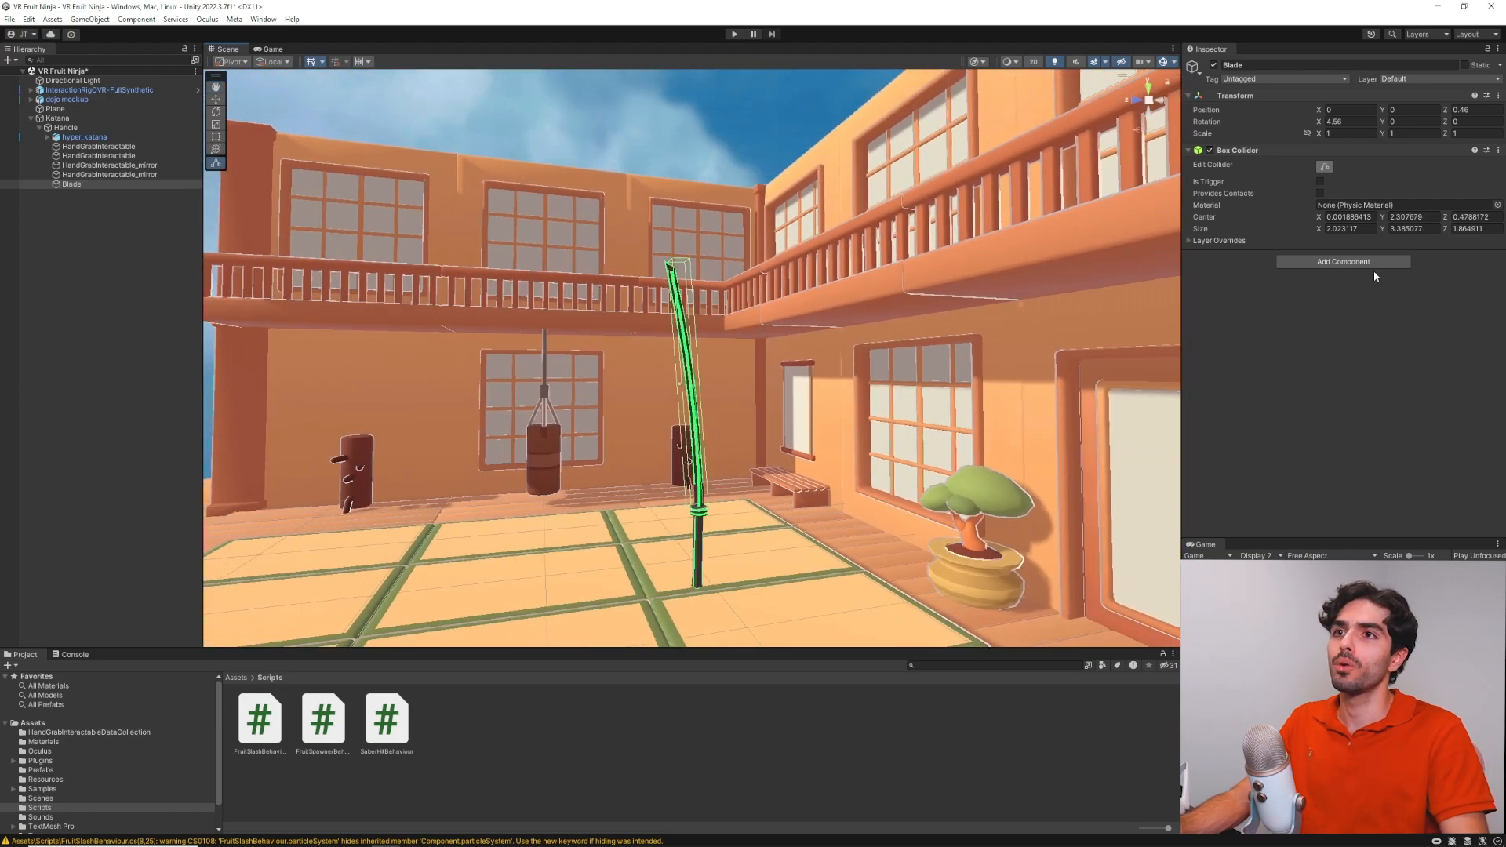
Add a Rigidbody component to Blade
left_click(1350, 264)
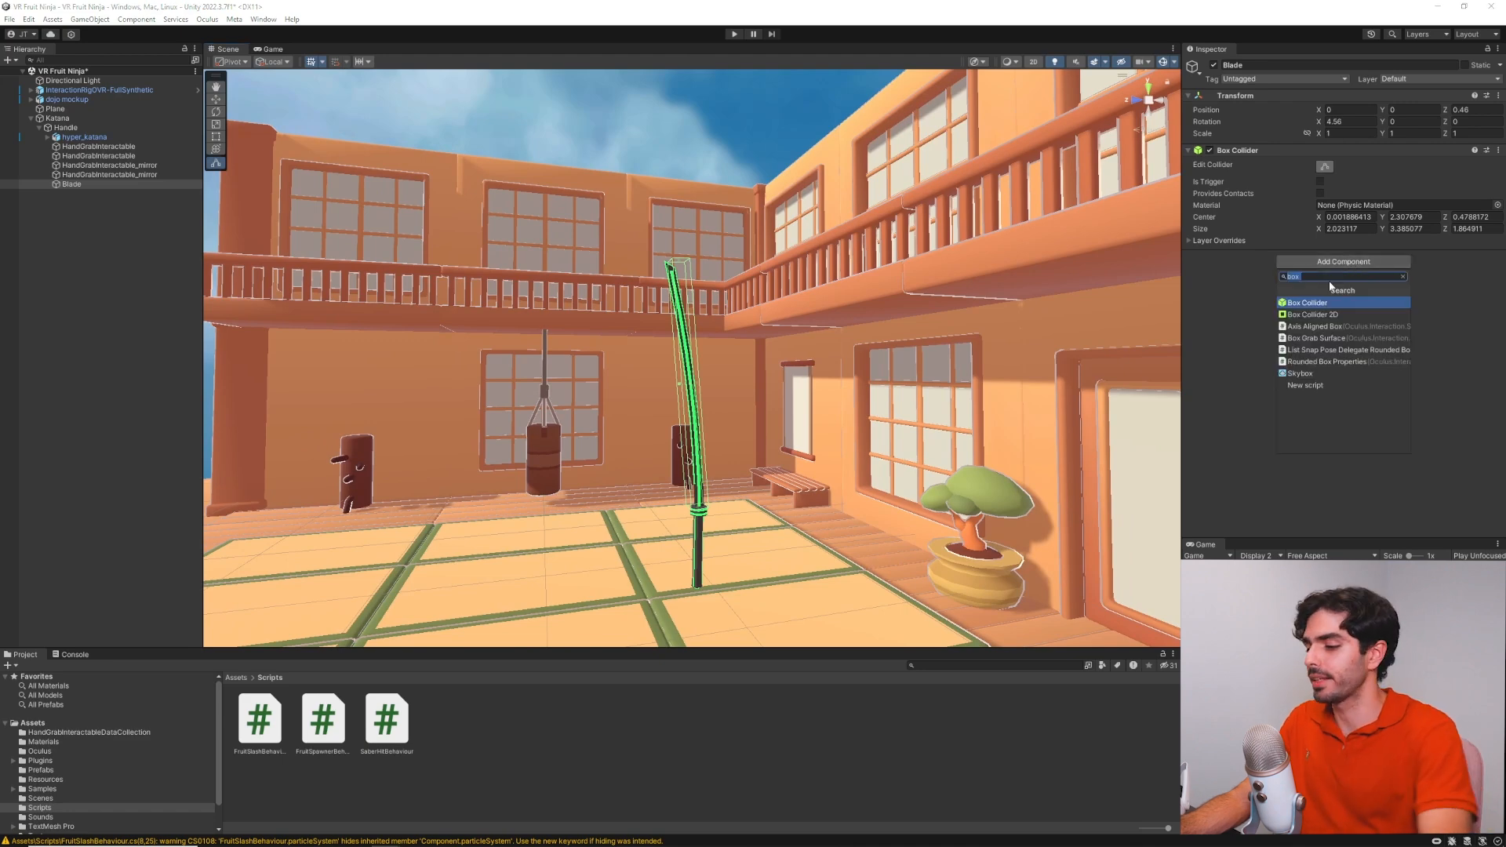
type("rig")
key("Return")
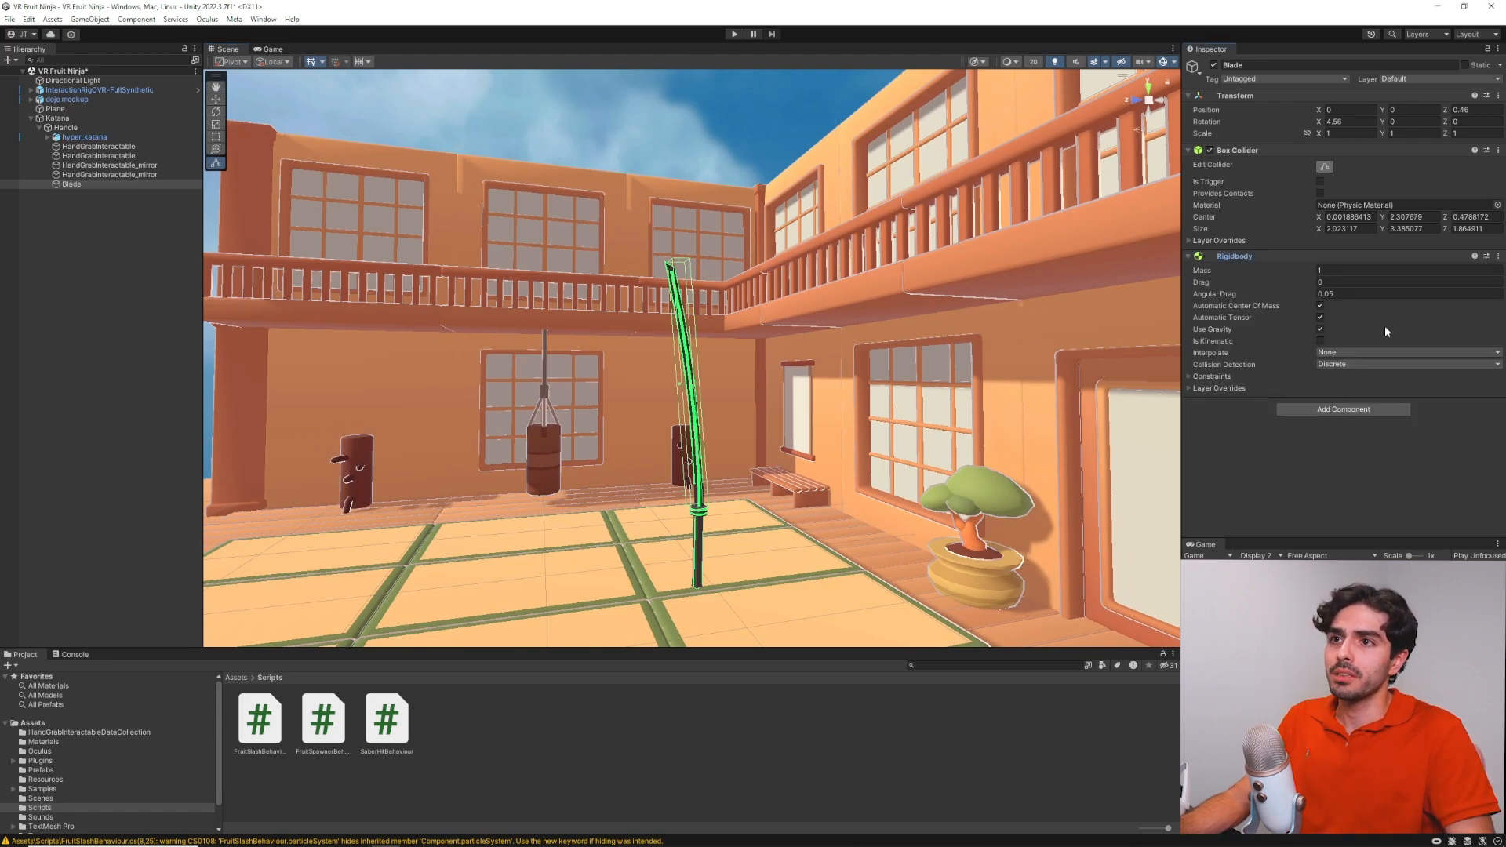
Make Blade's Rigidbody kinematic with gravity turned off, and add a collapsed Audio Source component to Blade
left_click(1320, 341)
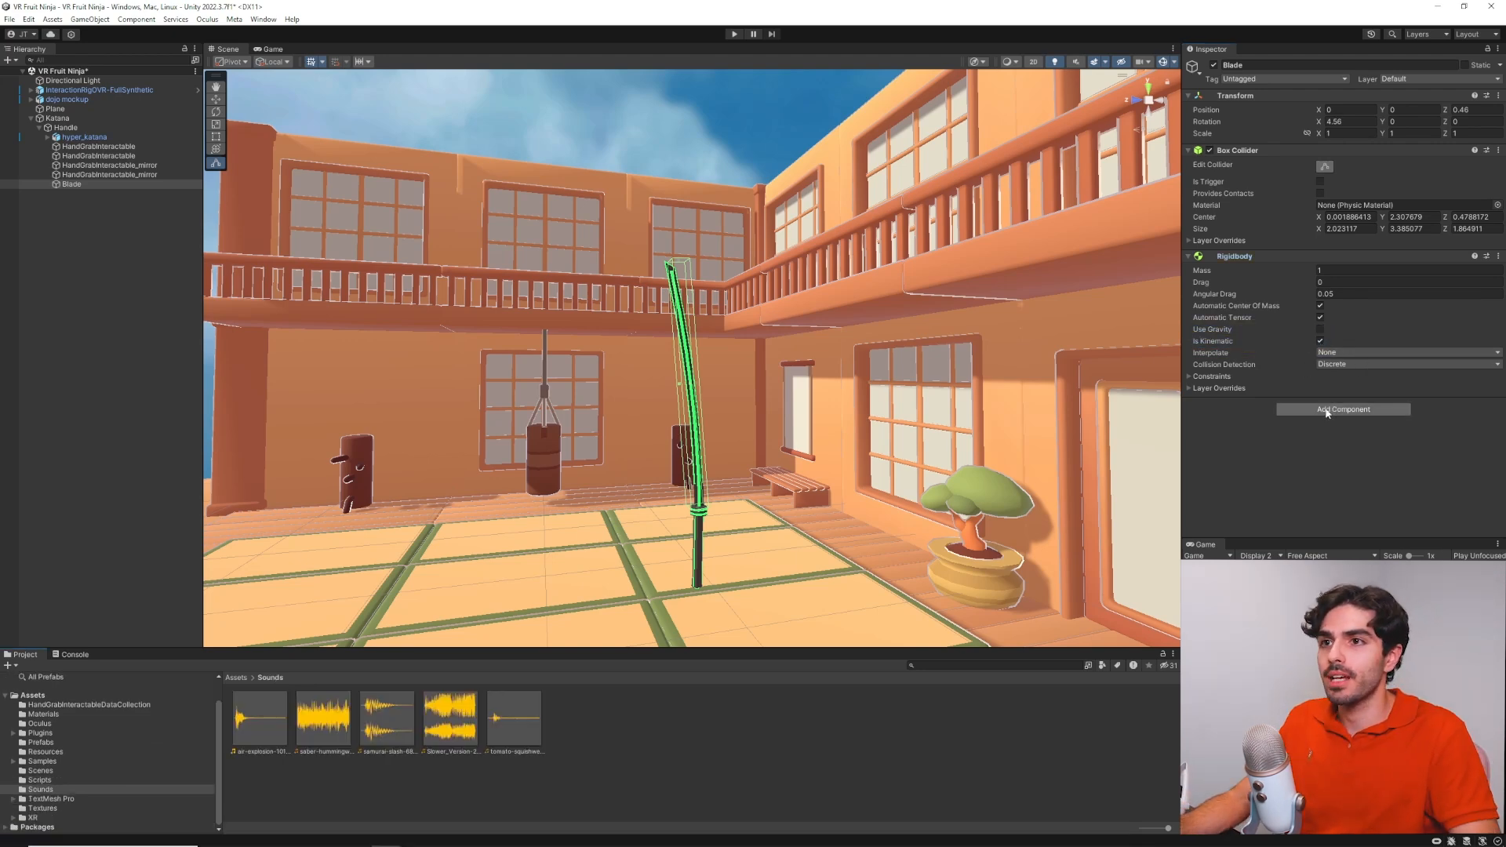
left_click(1324, 409)
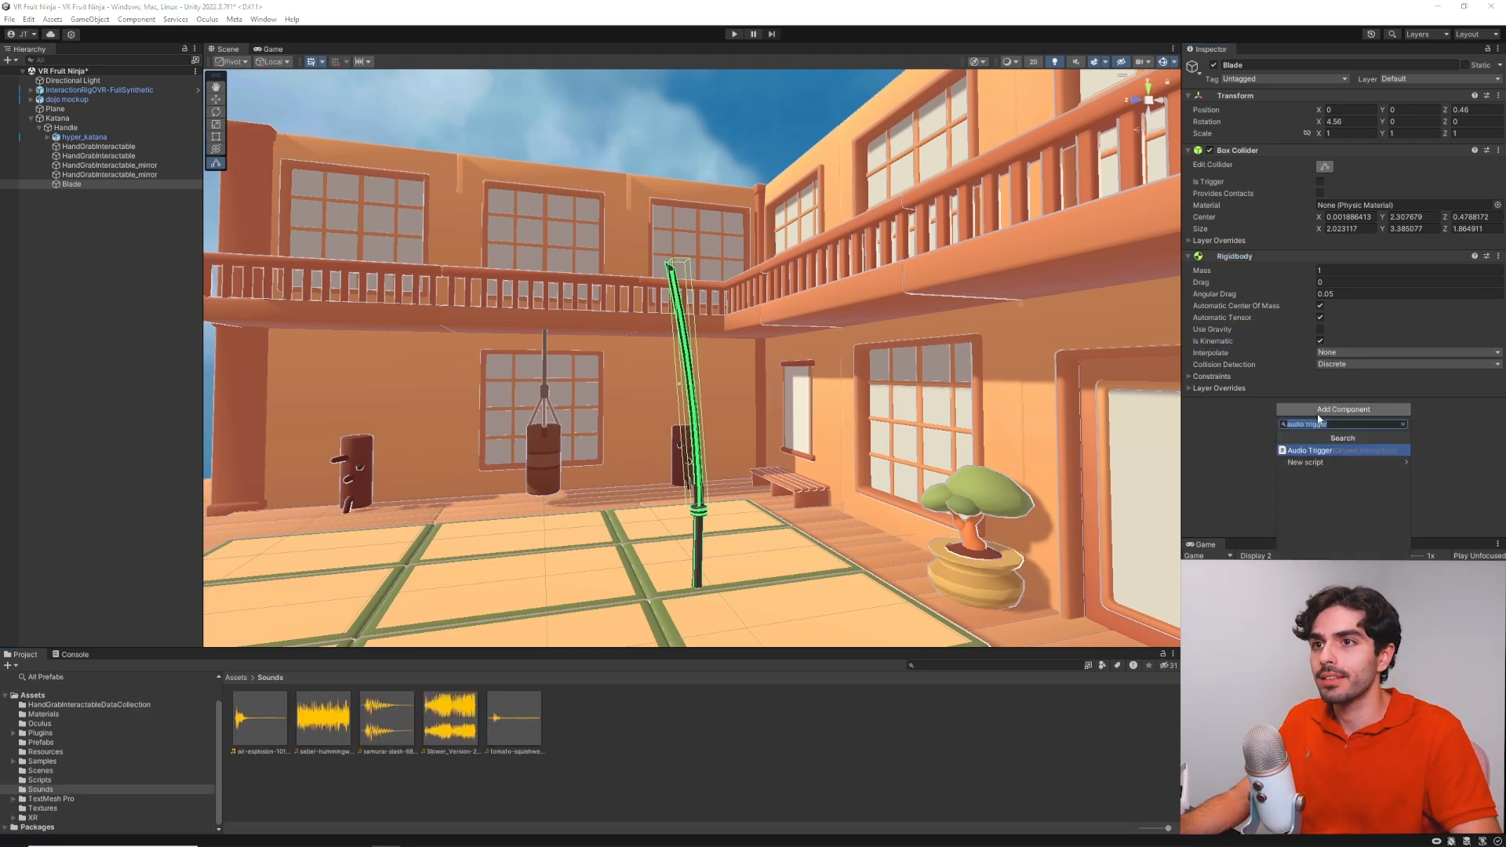
type("audio sou")
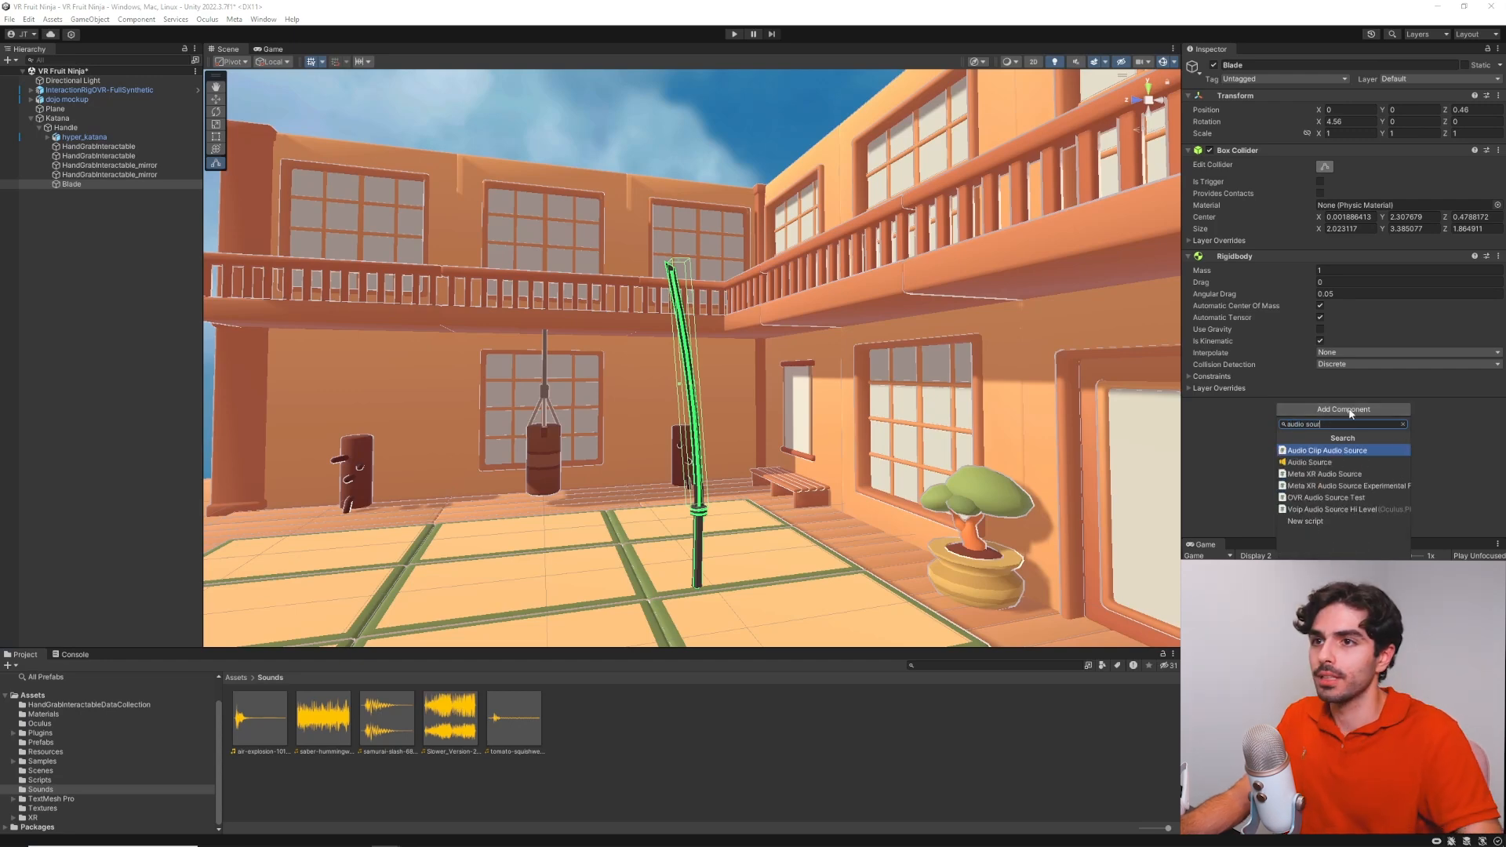
left_click(1320, 461)
left_click(1228, 406)
scroll(1302, 403, "down", 2)
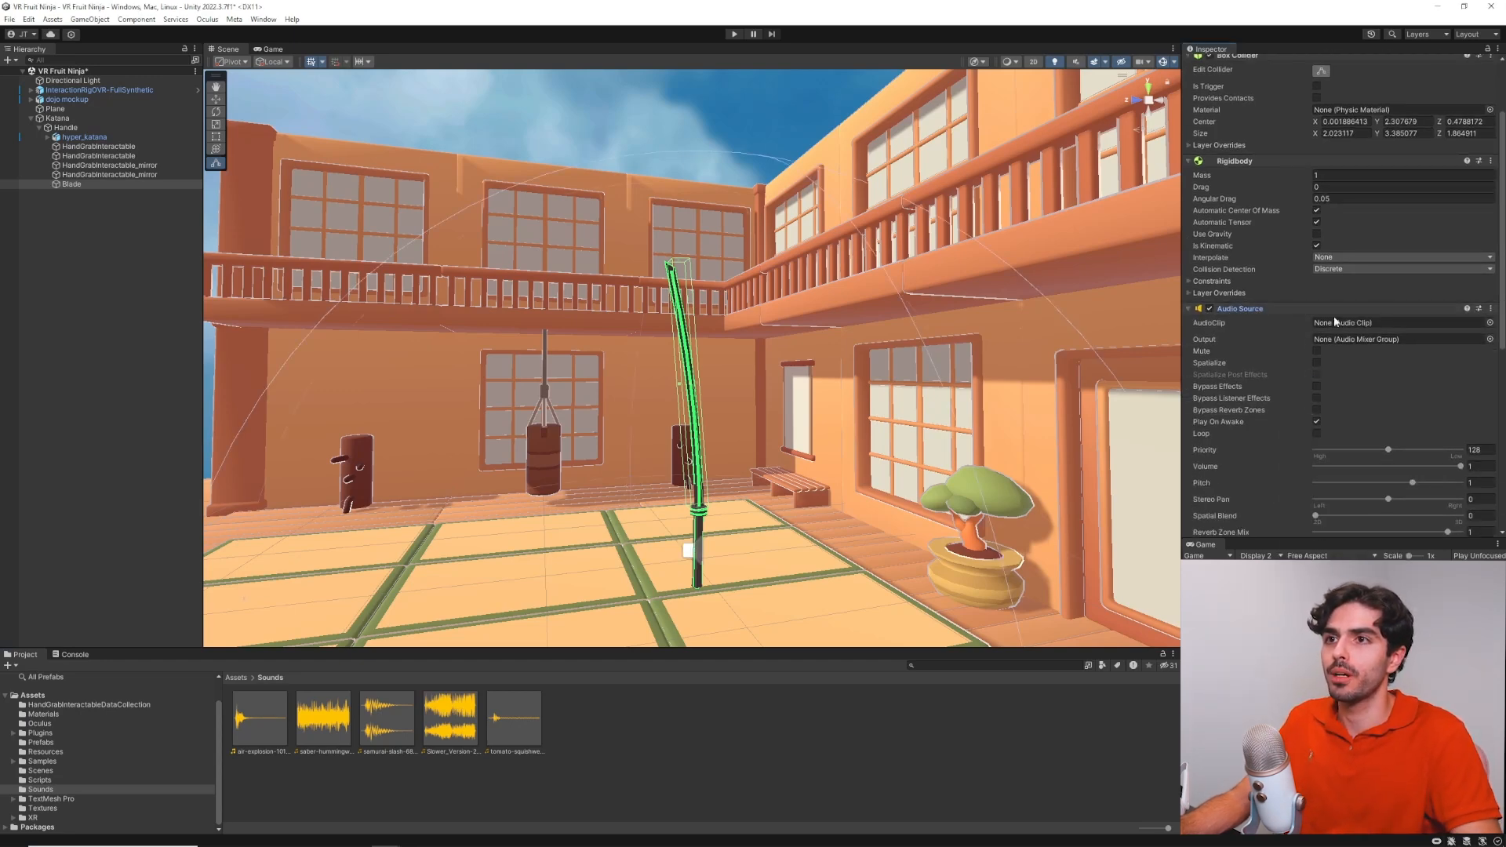
left_click(1233, 308)
Start adding another component to Blade, replacing the previous component search with one beginning with "a"
left_click(1338, 421)
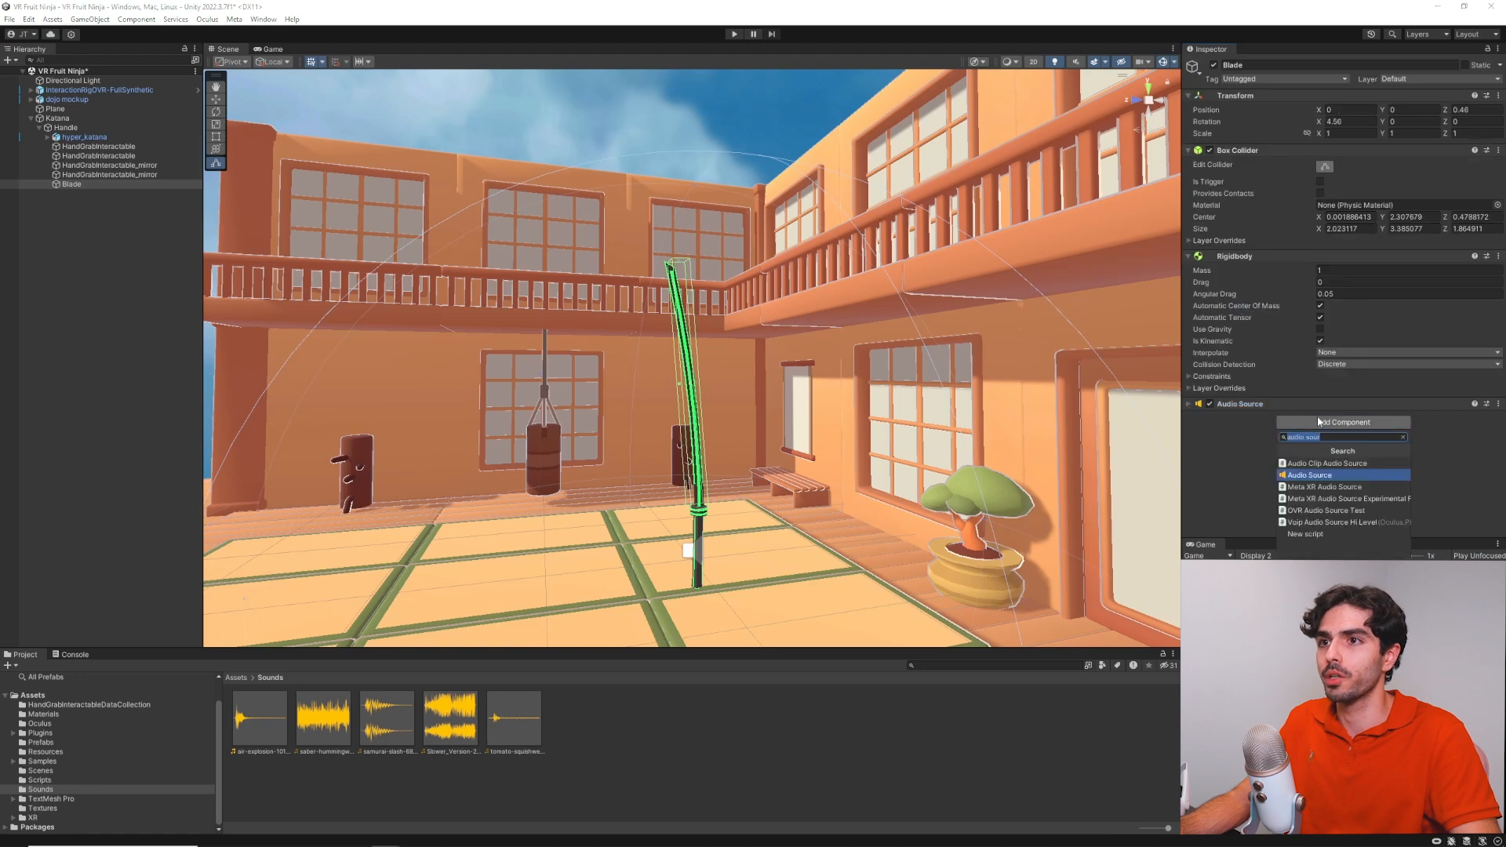
key("BackSpace")
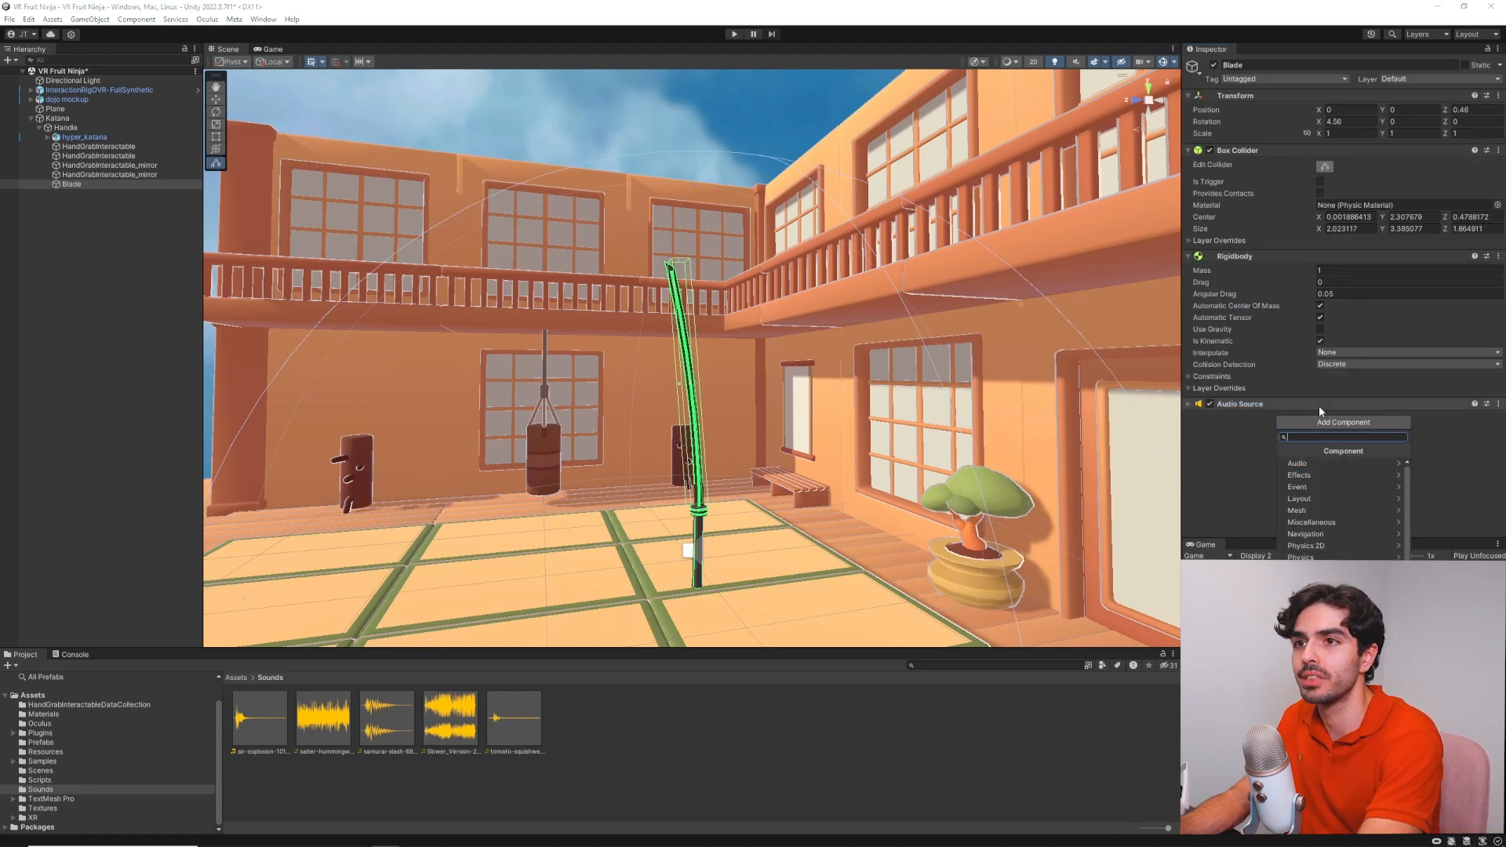
type("a")
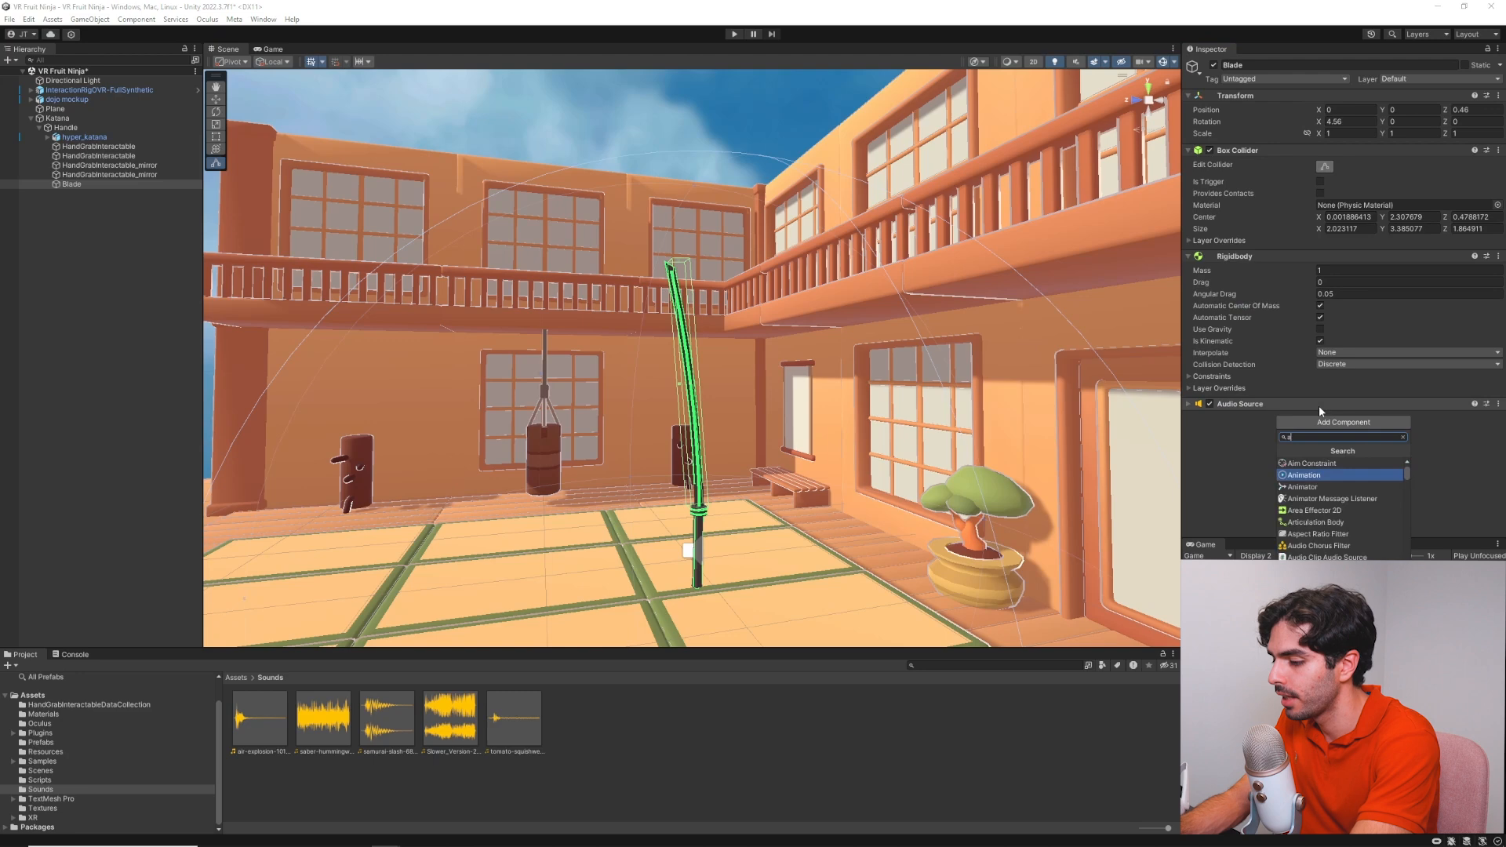
Add an Audio Trigger component to the Blade and assign the Blade's own Audio Source to it
type("udio trigg")
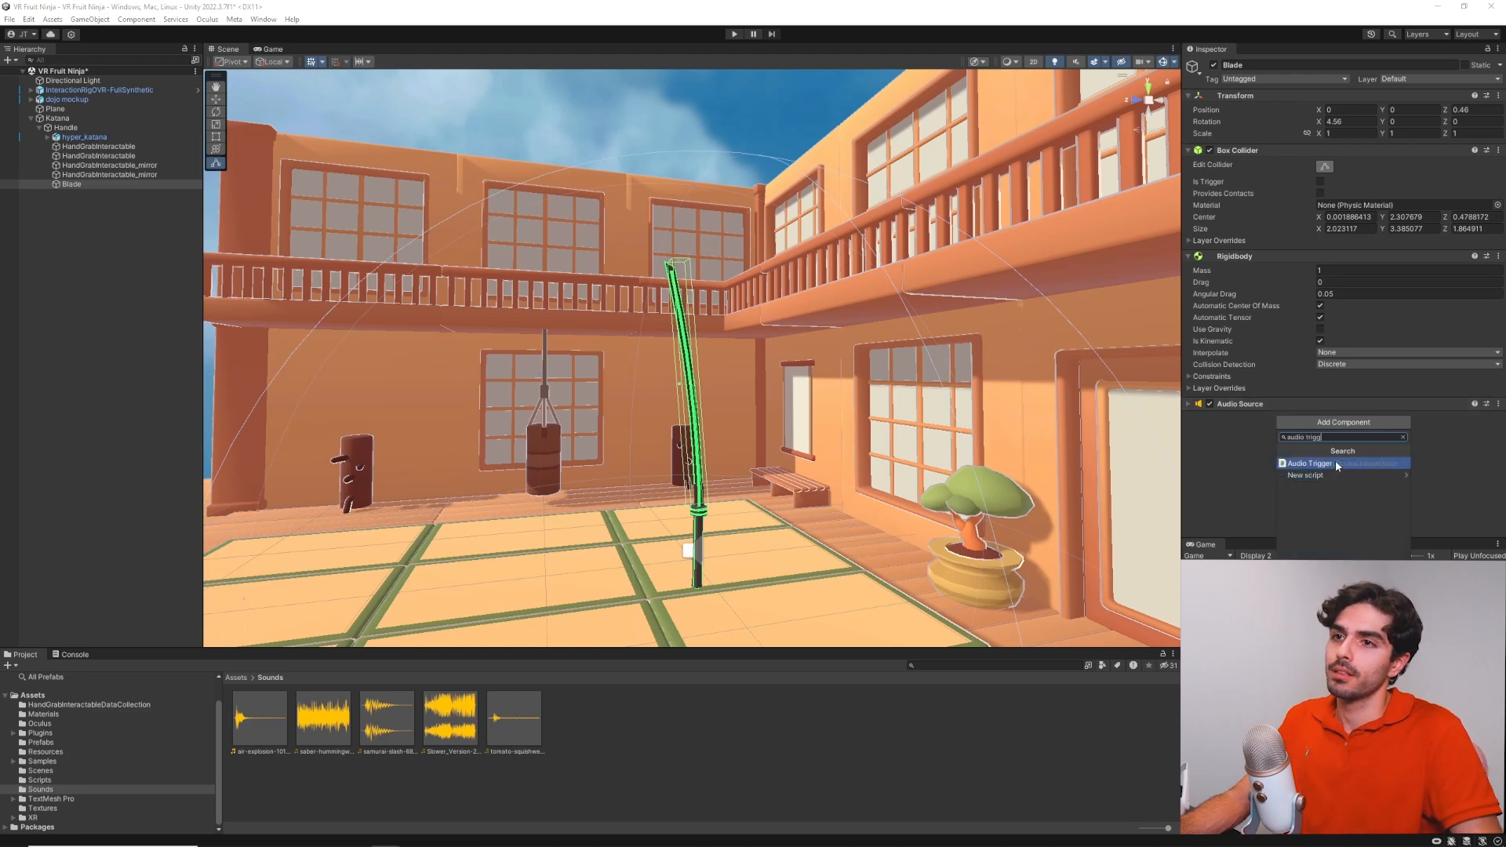
left_click(1335, 462)
left_click(1277, 403)
scroll(1271, 313, "down", 3)
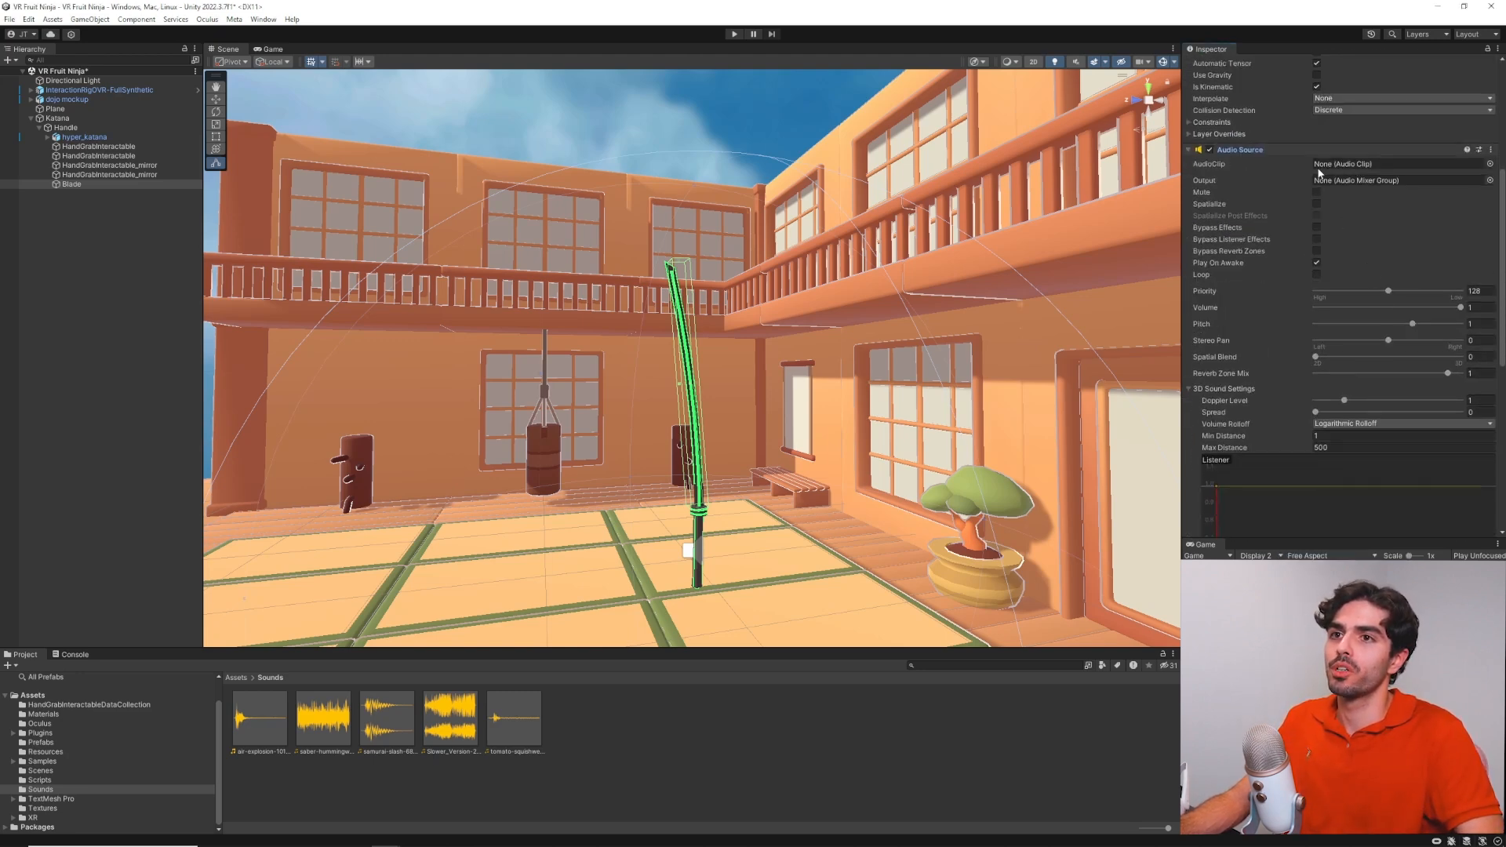
left_click(1245, 148)
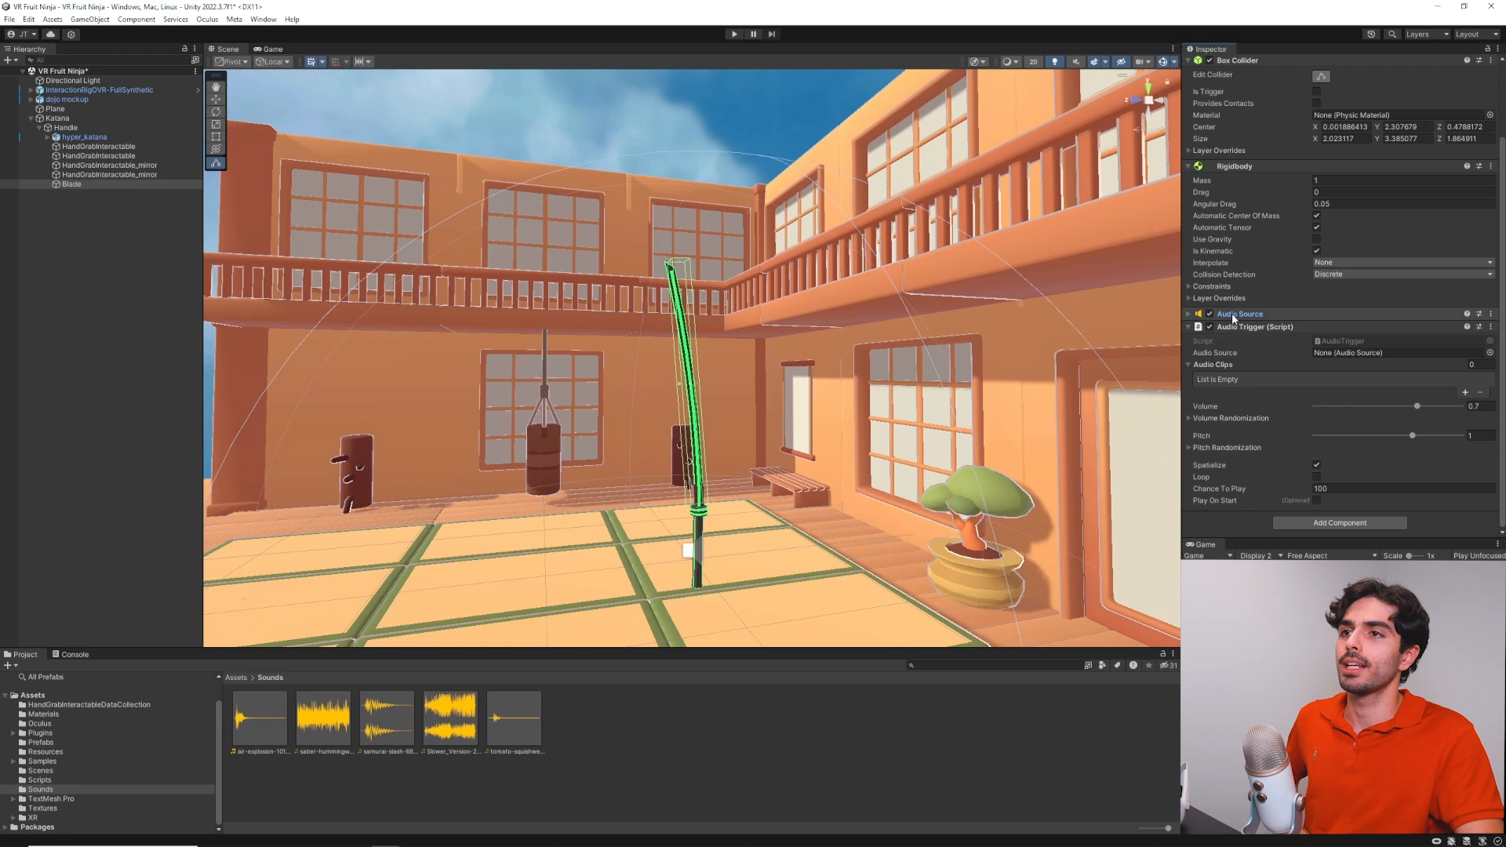
left_click_drag(1235, 313, 1338, 354)
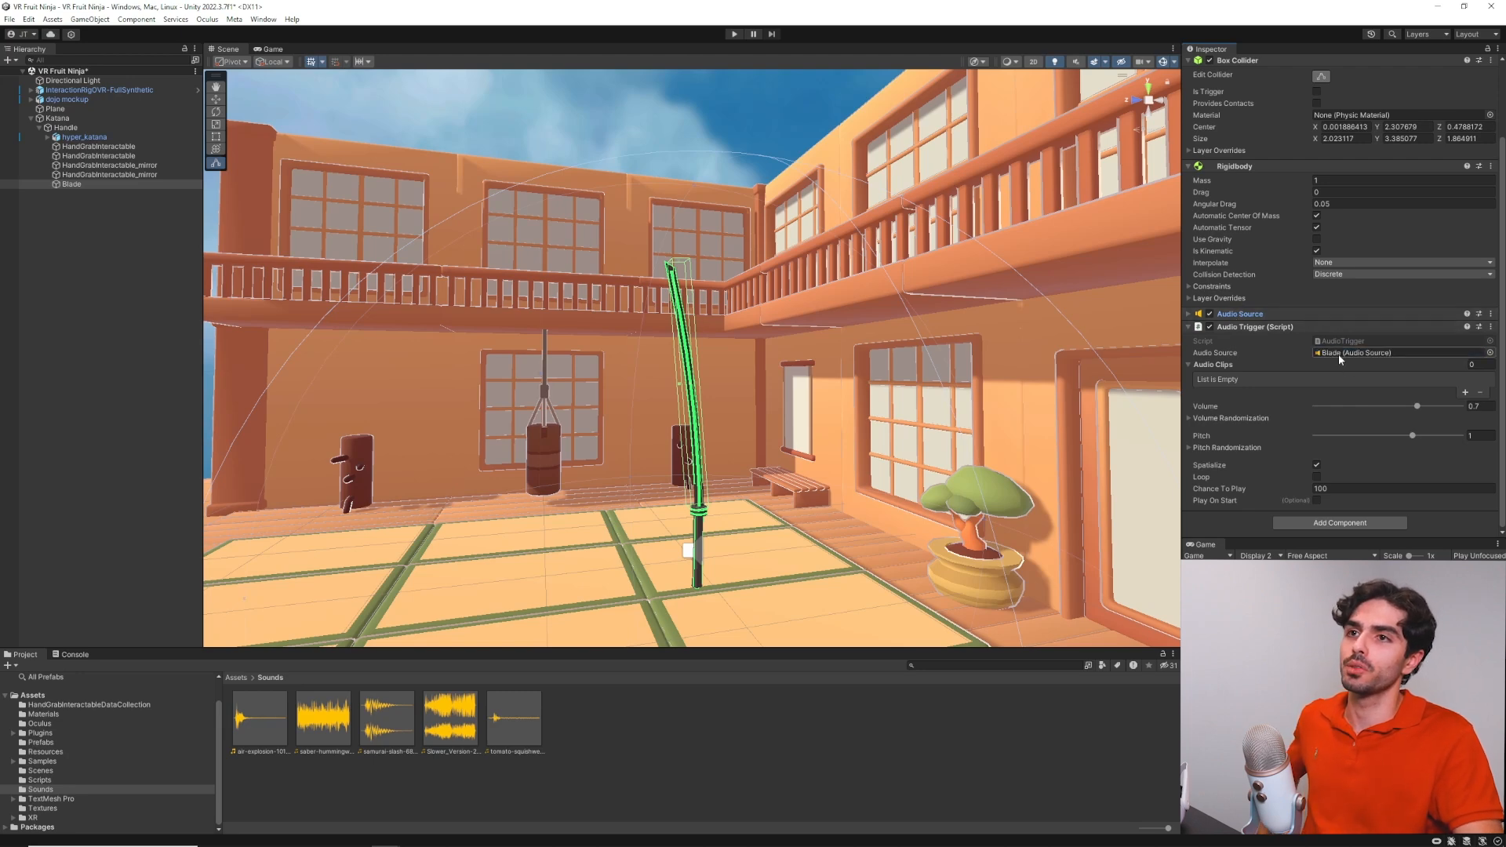
Add an audio clip entry to the Blade's Audio Trigger and assign the samurai-slash sound from the Sounds folder
left_click(1465, 392)
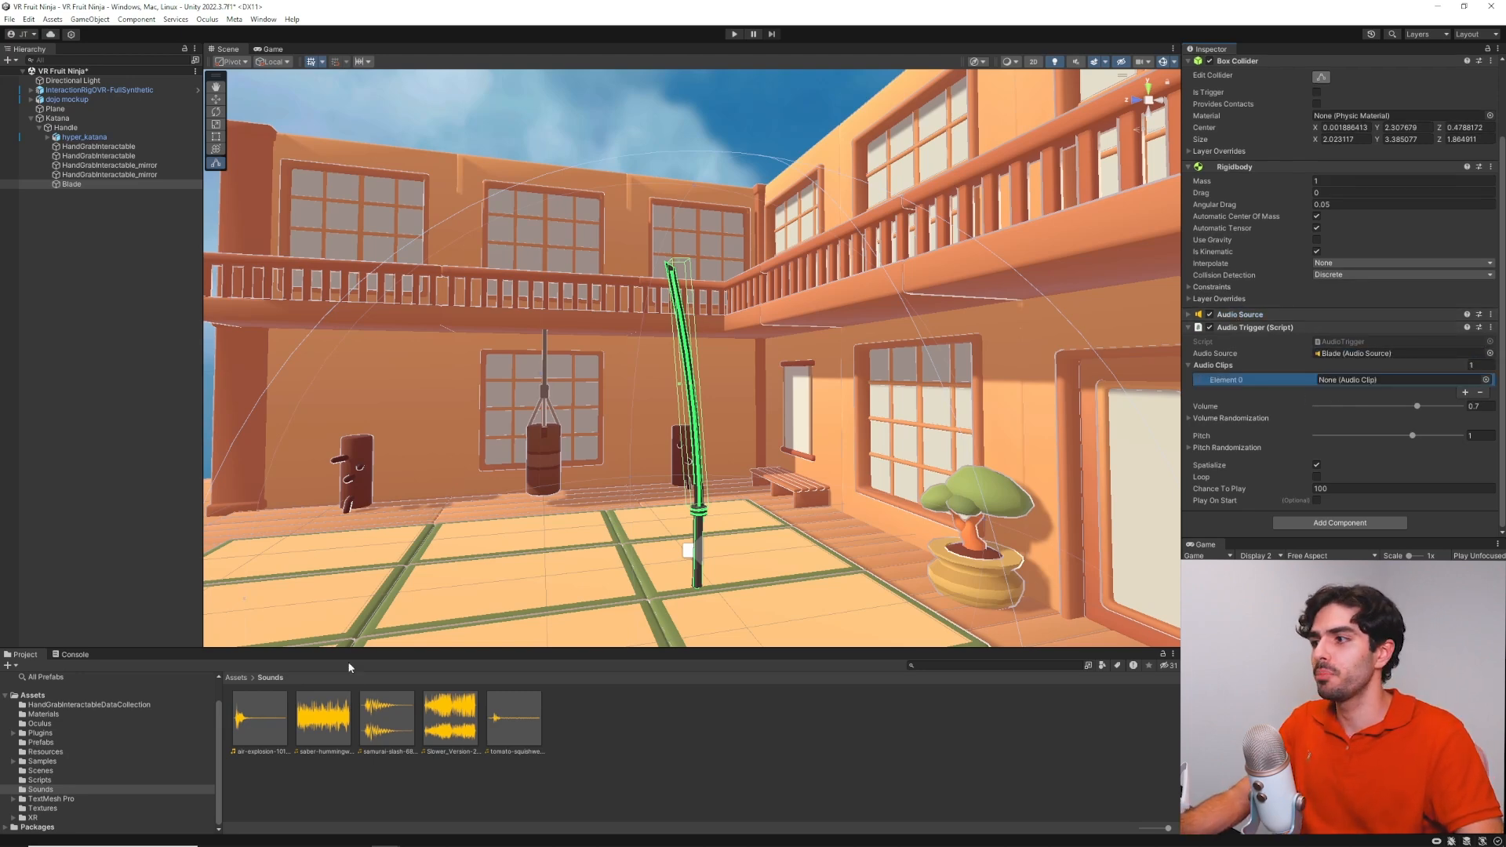
left_click(236, 676)
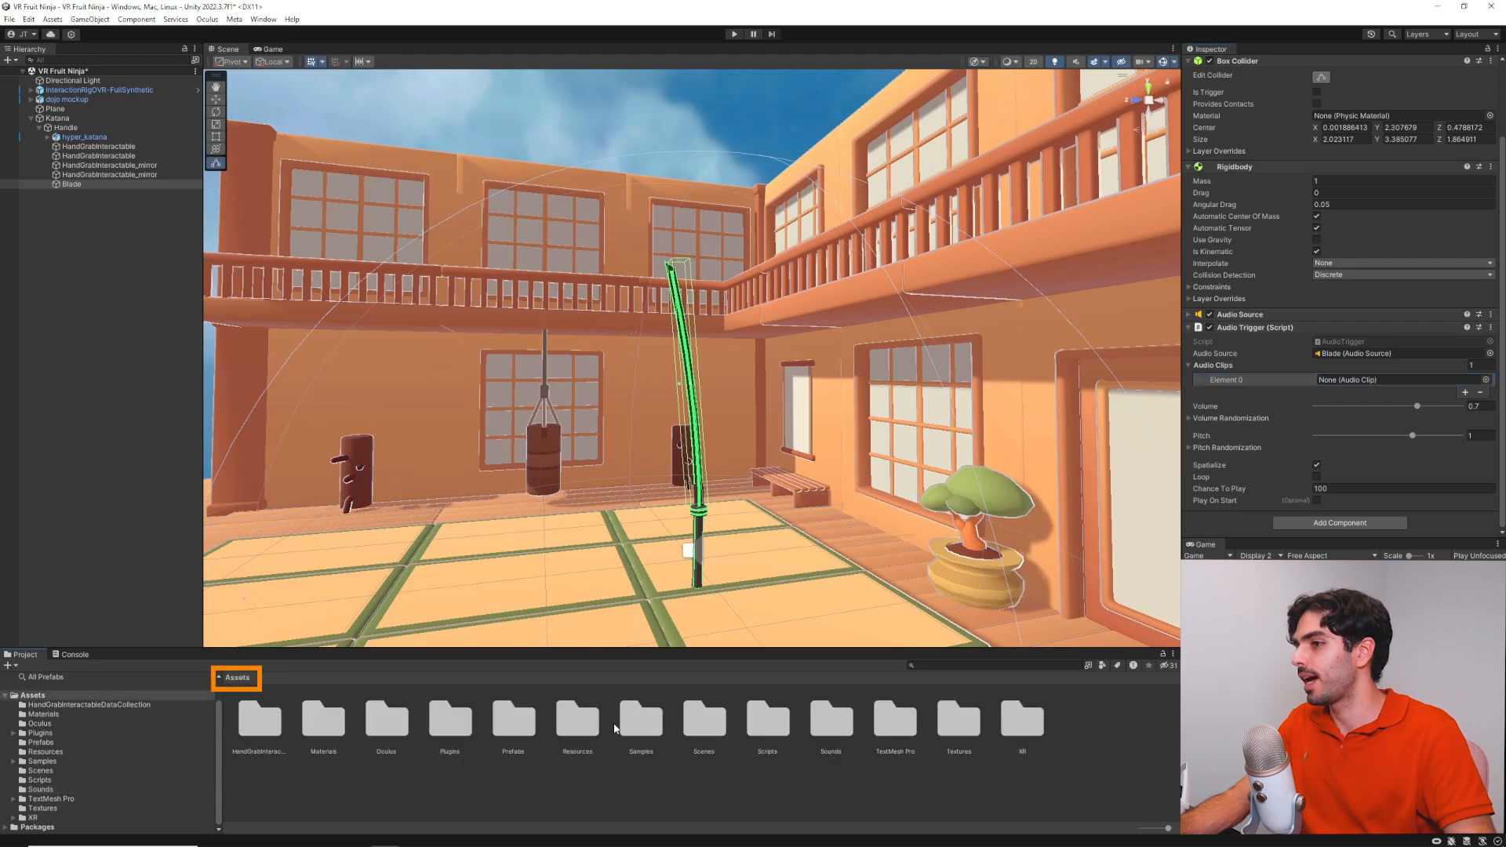
double_click(823, 724)
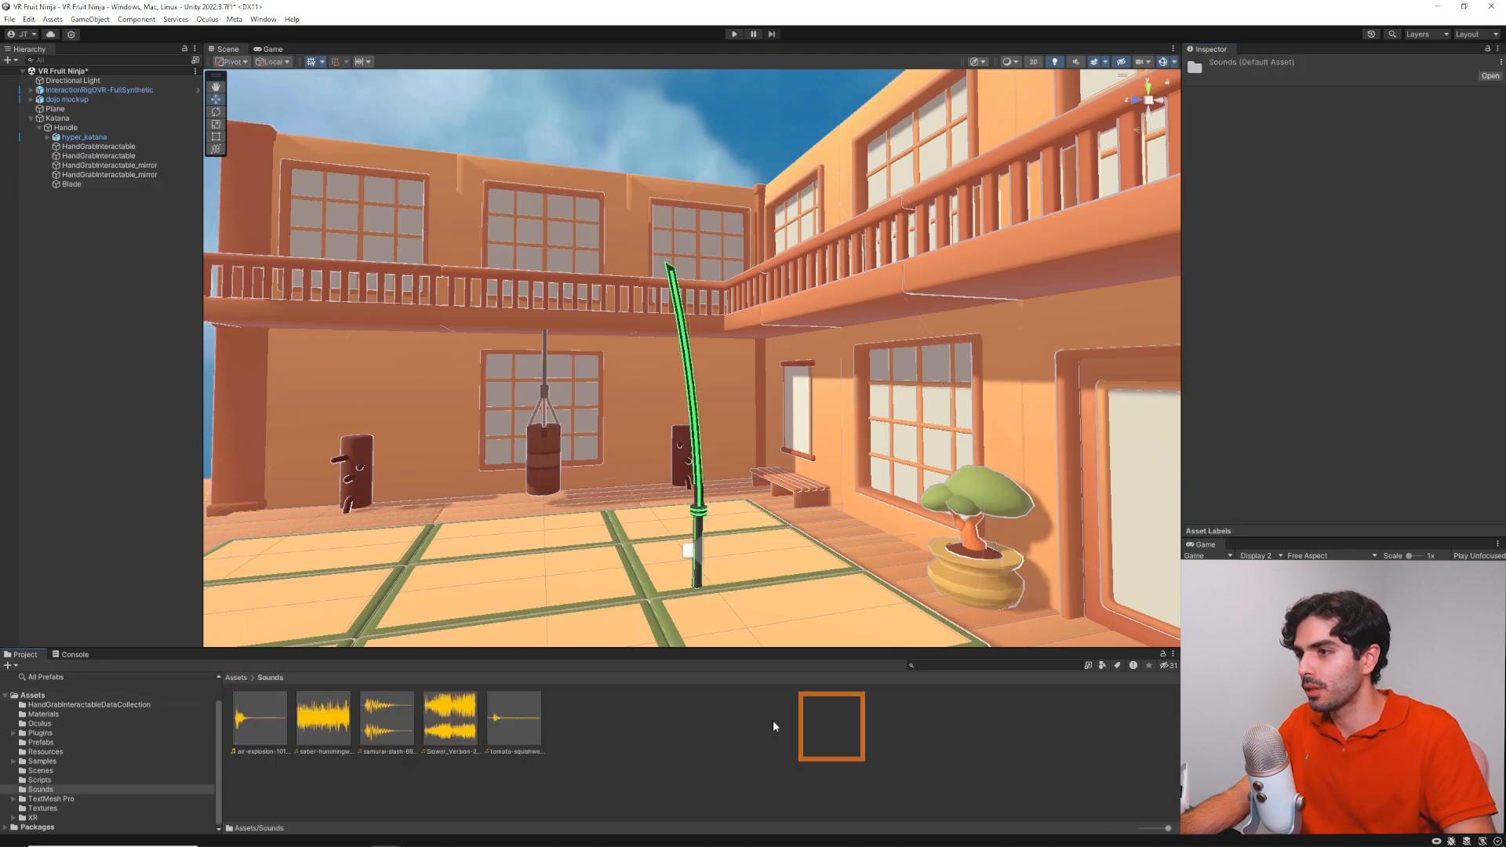
left_click(72, 183)
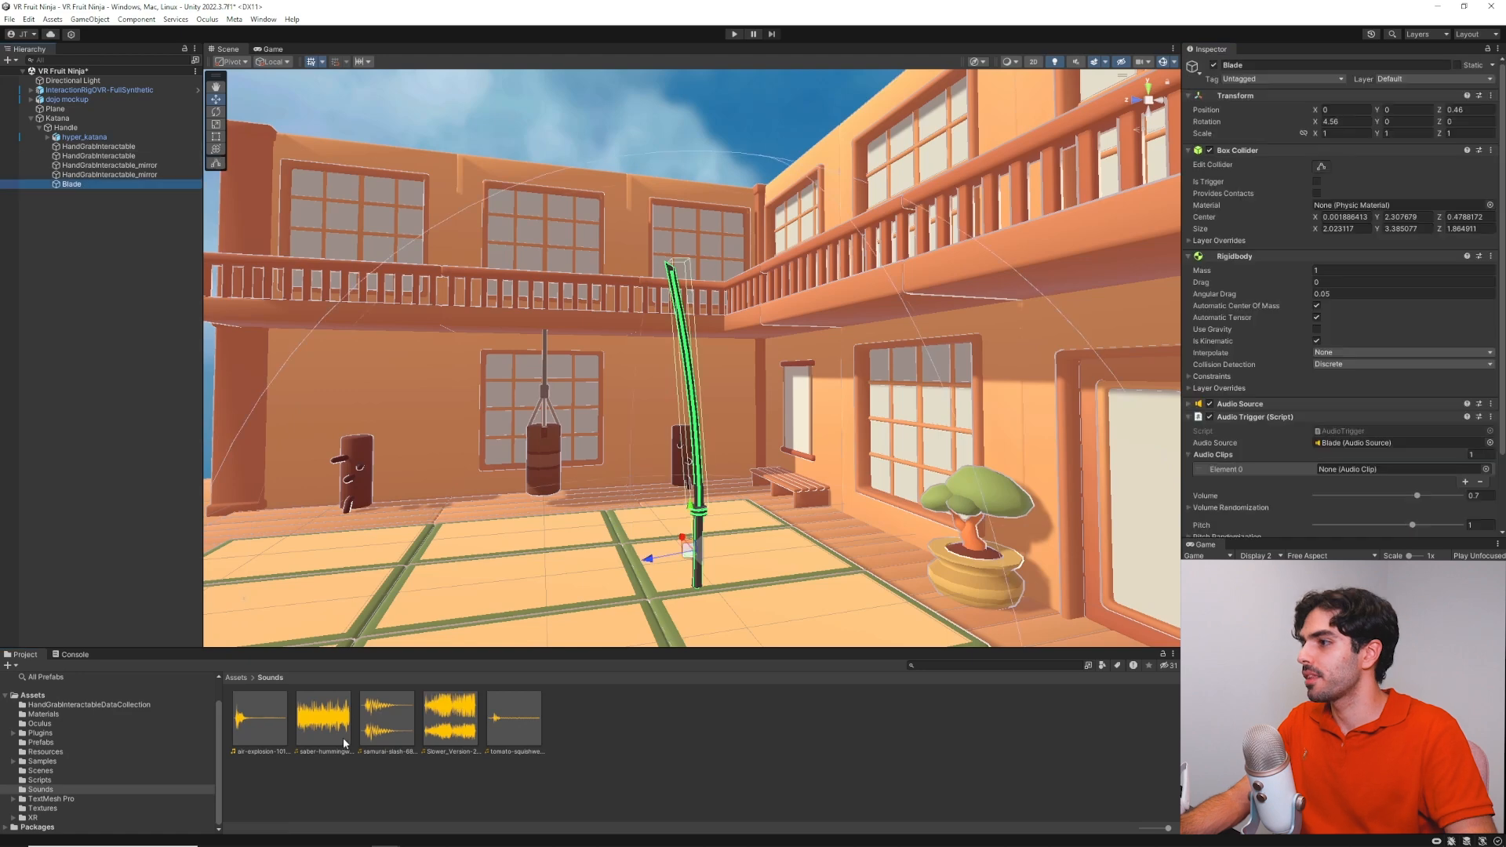
left_click_drag(371, 723, 1371, 434)
scroll(1371, 430, "down", 2)
Set the Audio Trigger's volume to 0.3
left_click(1339, 384)
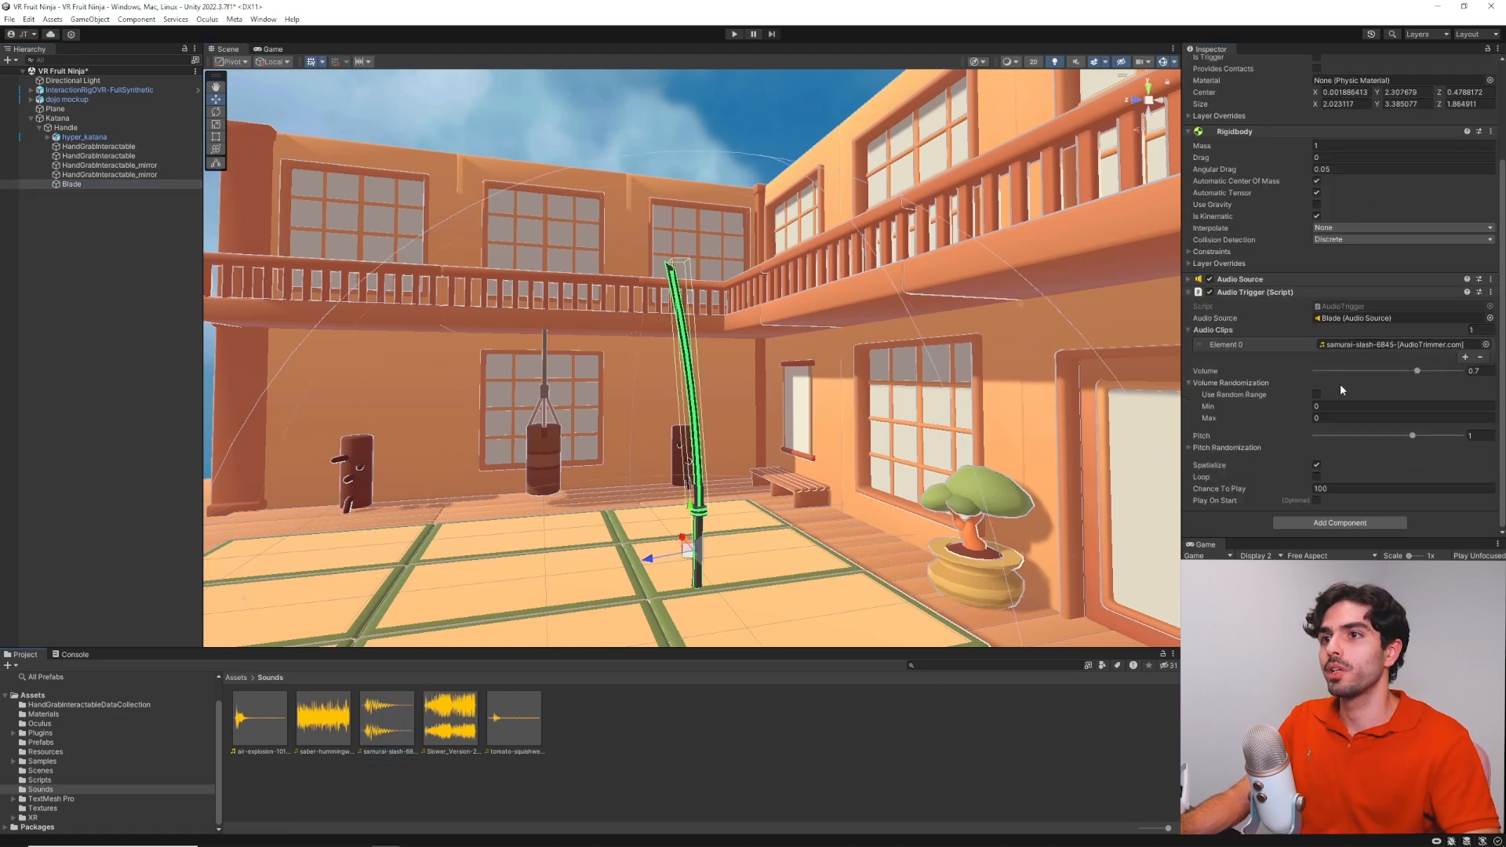
left_click(1197, 384)
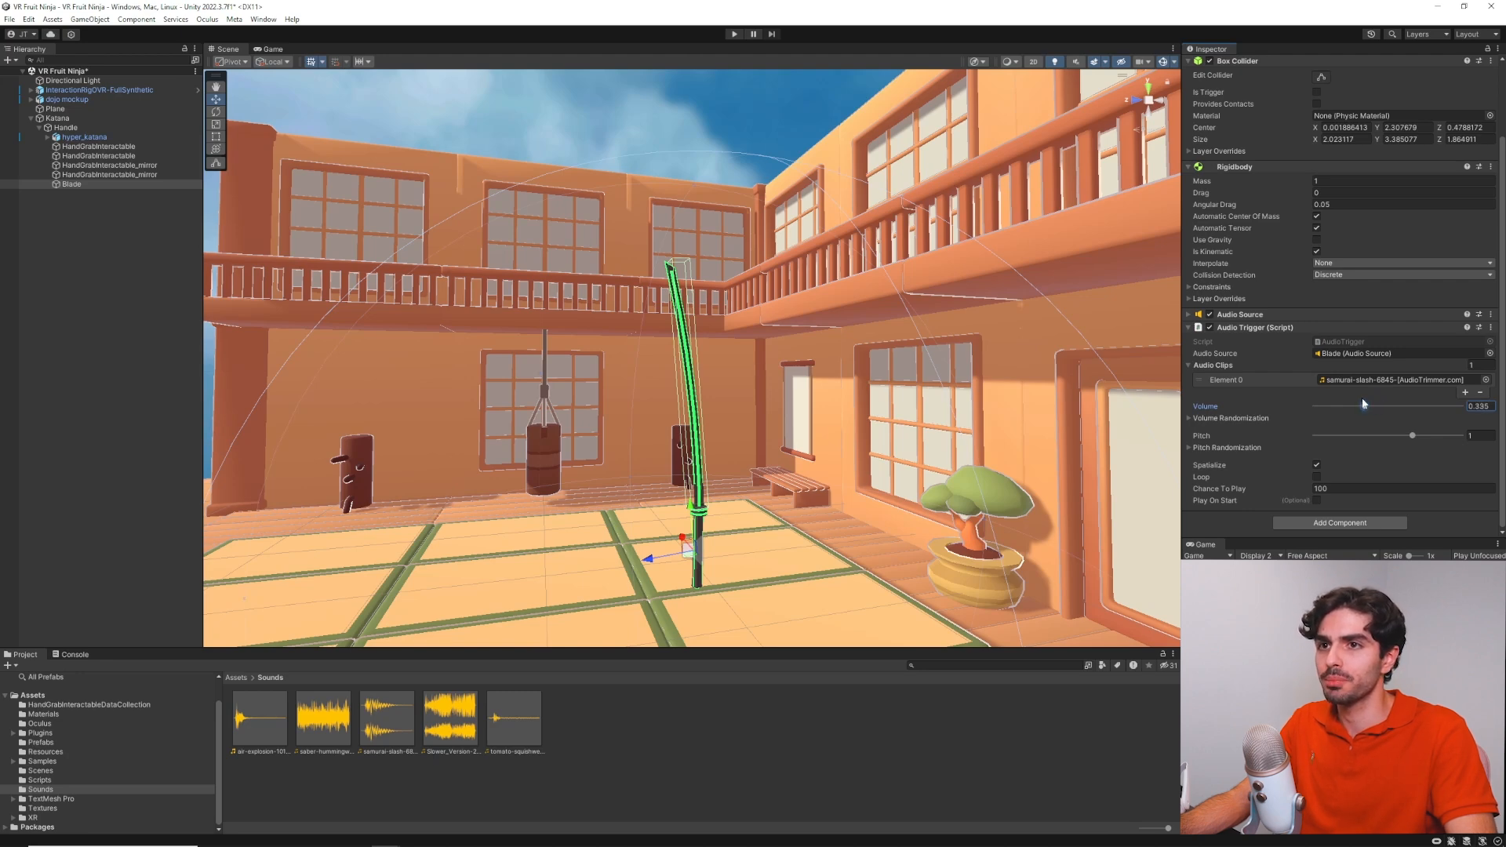
type("0.3")
Enable the random range for the Audio Trigger's pitch, with a minimum of 0.5 and a maximum of 1.5
left_click(1189, 448)
scroll(1334, 439, "down", 2)
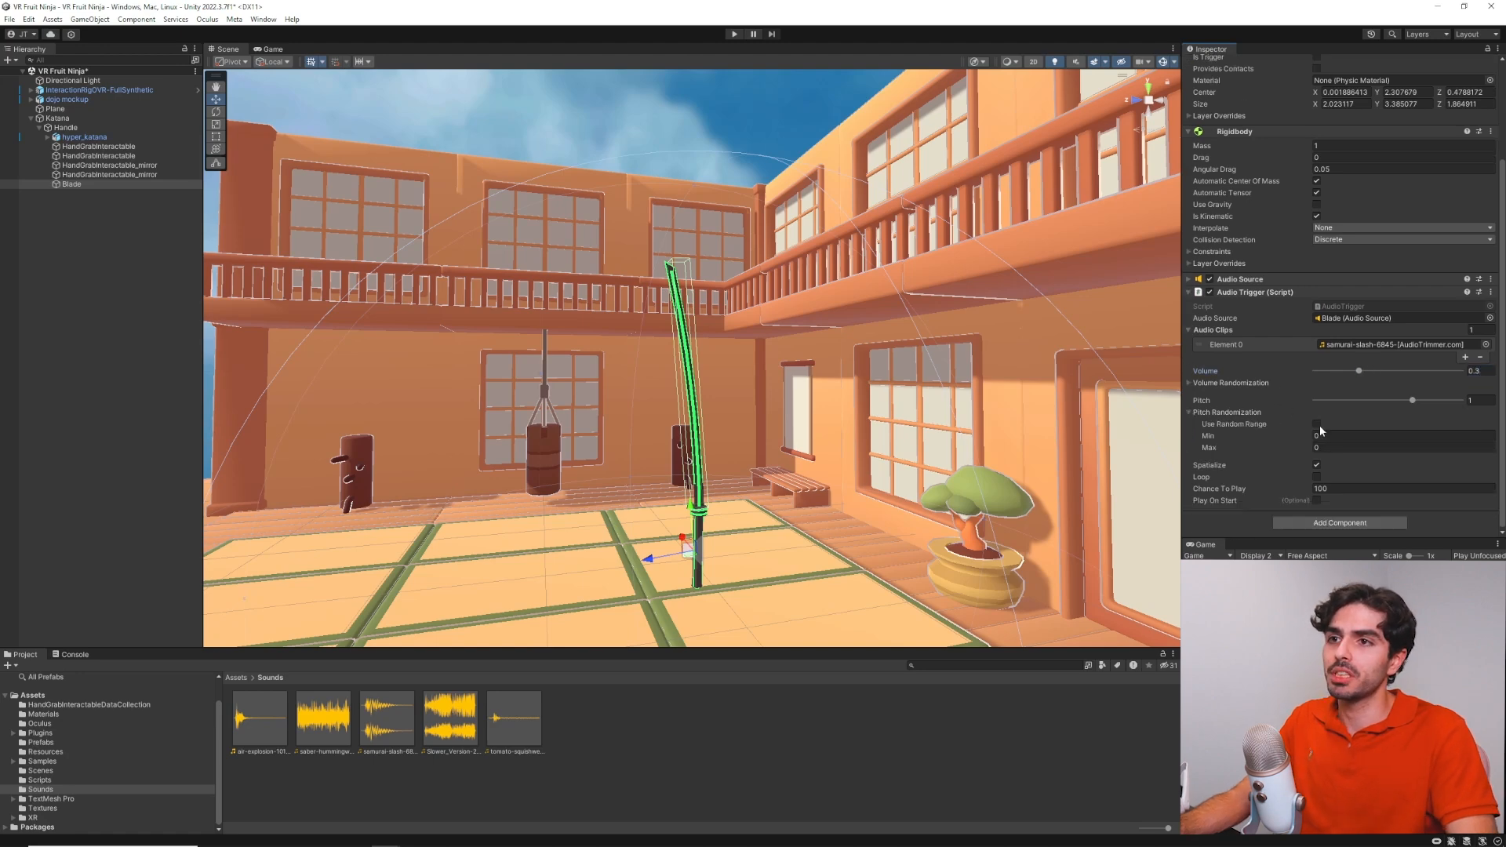
left_click(1316, 424)
left_click(1327, 436)
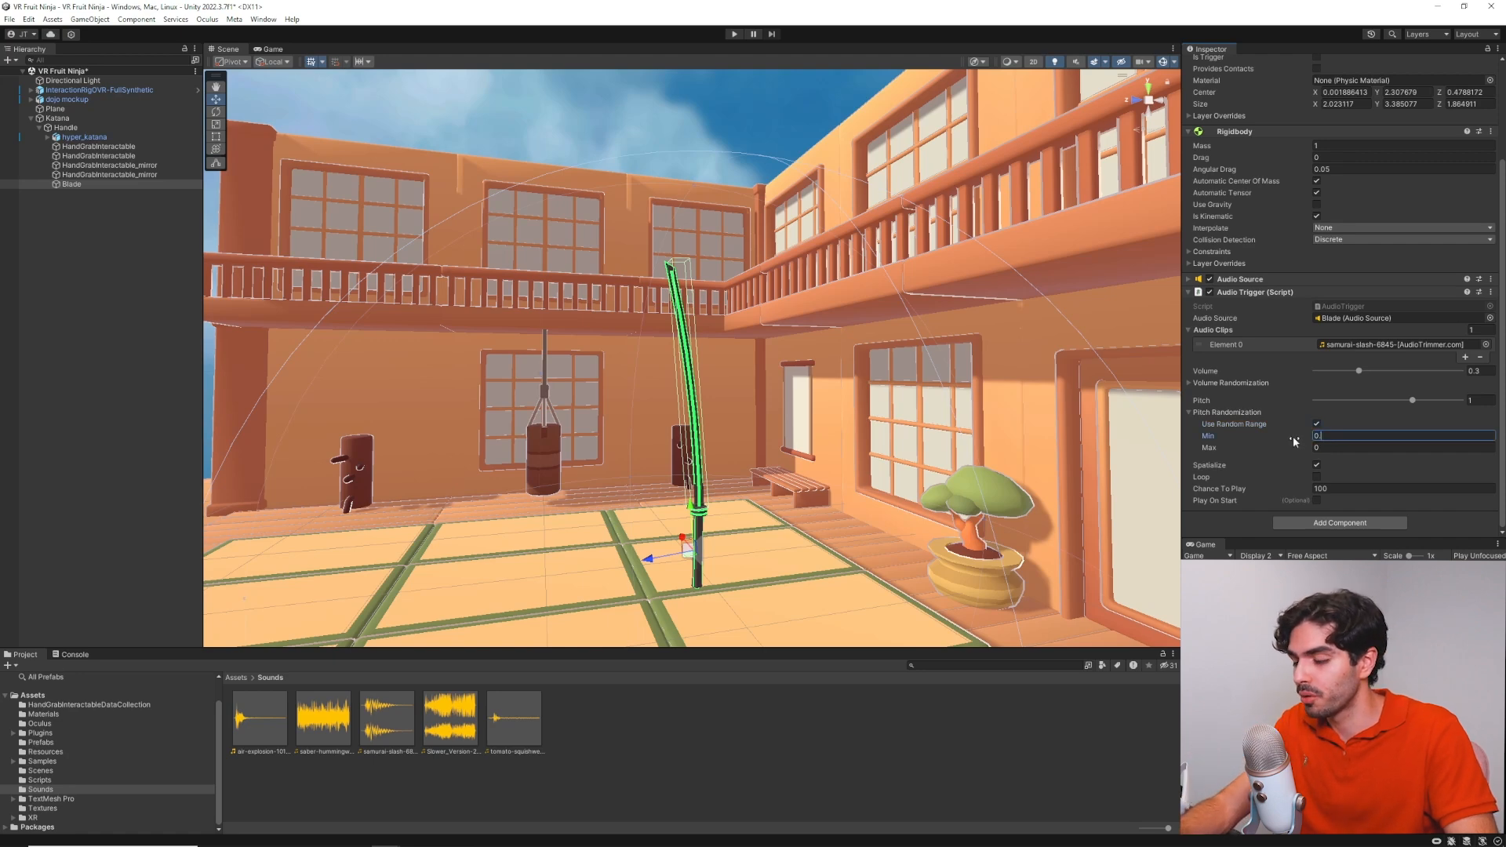
type(".5")
key("Tab")
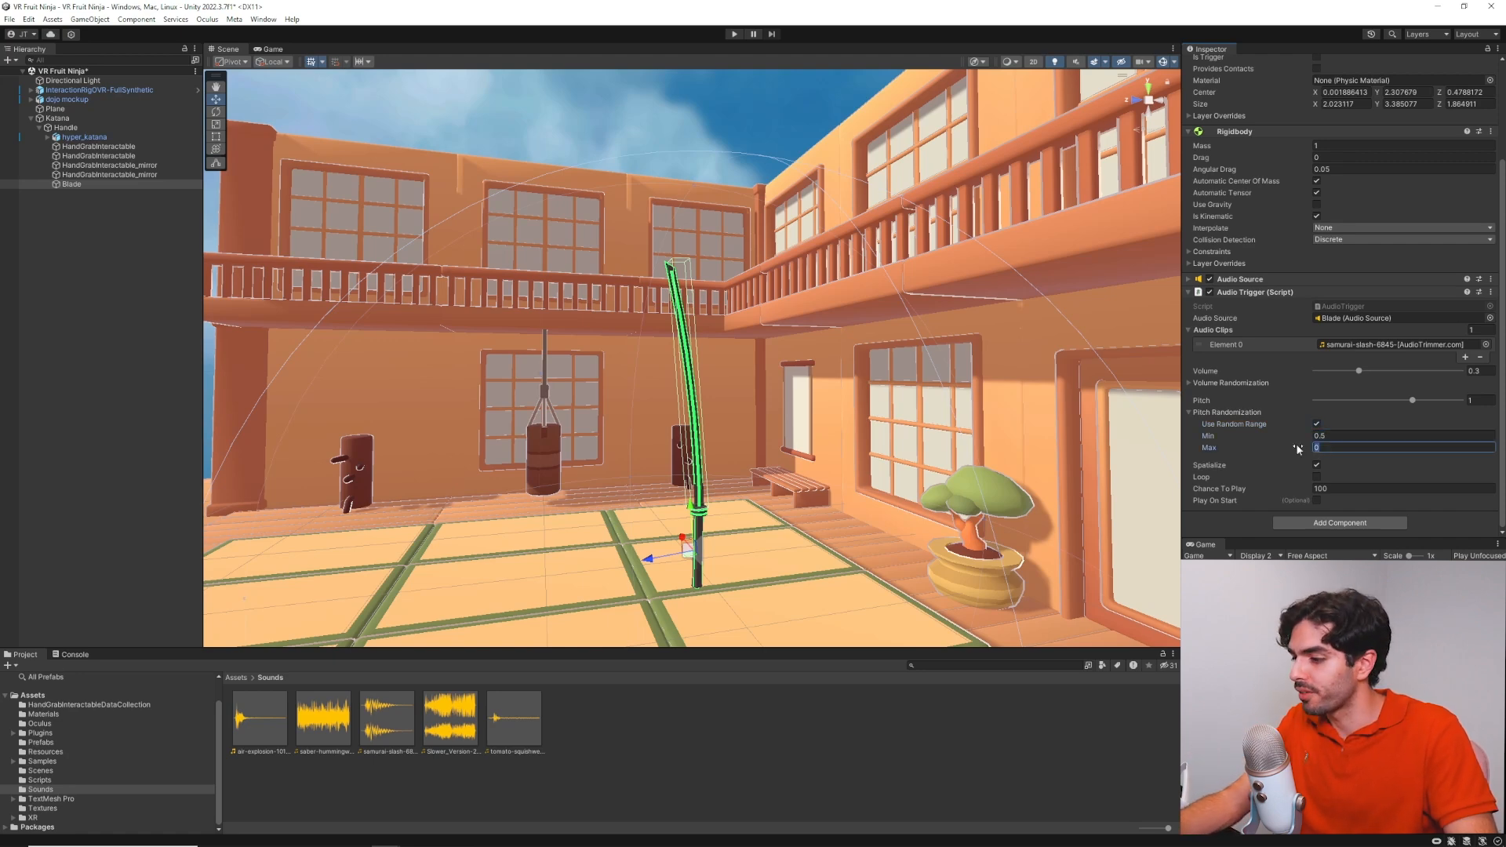
type("1.5")
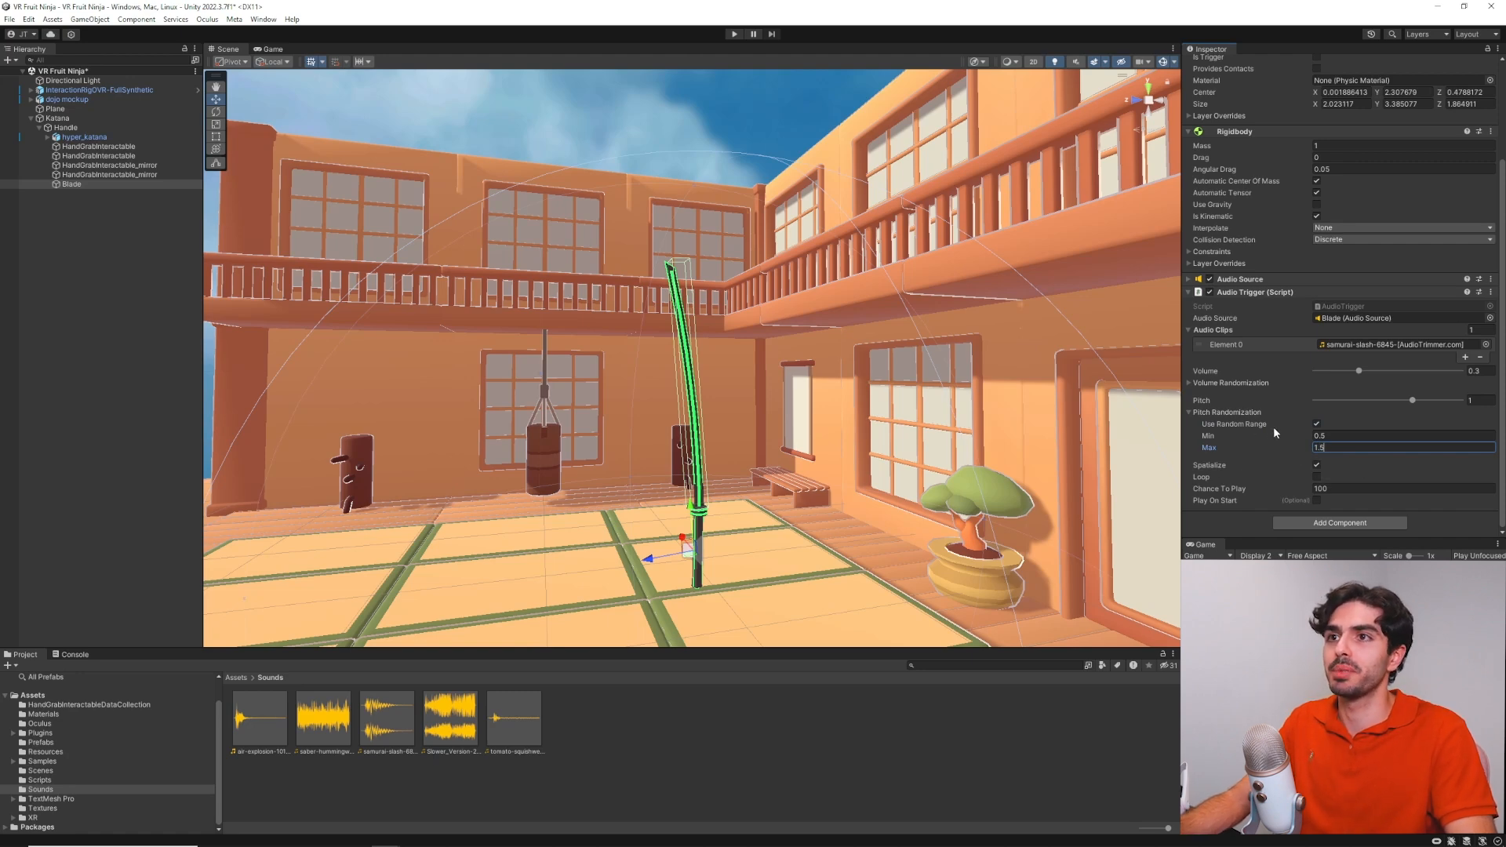
Set the Spatial Blend of the Blade's Audio Source to 1 for full 3D sound
scroll(1274, 422, "up", 1)
left_click(1249, 310)
scroll(1314, 353, "down", 5)
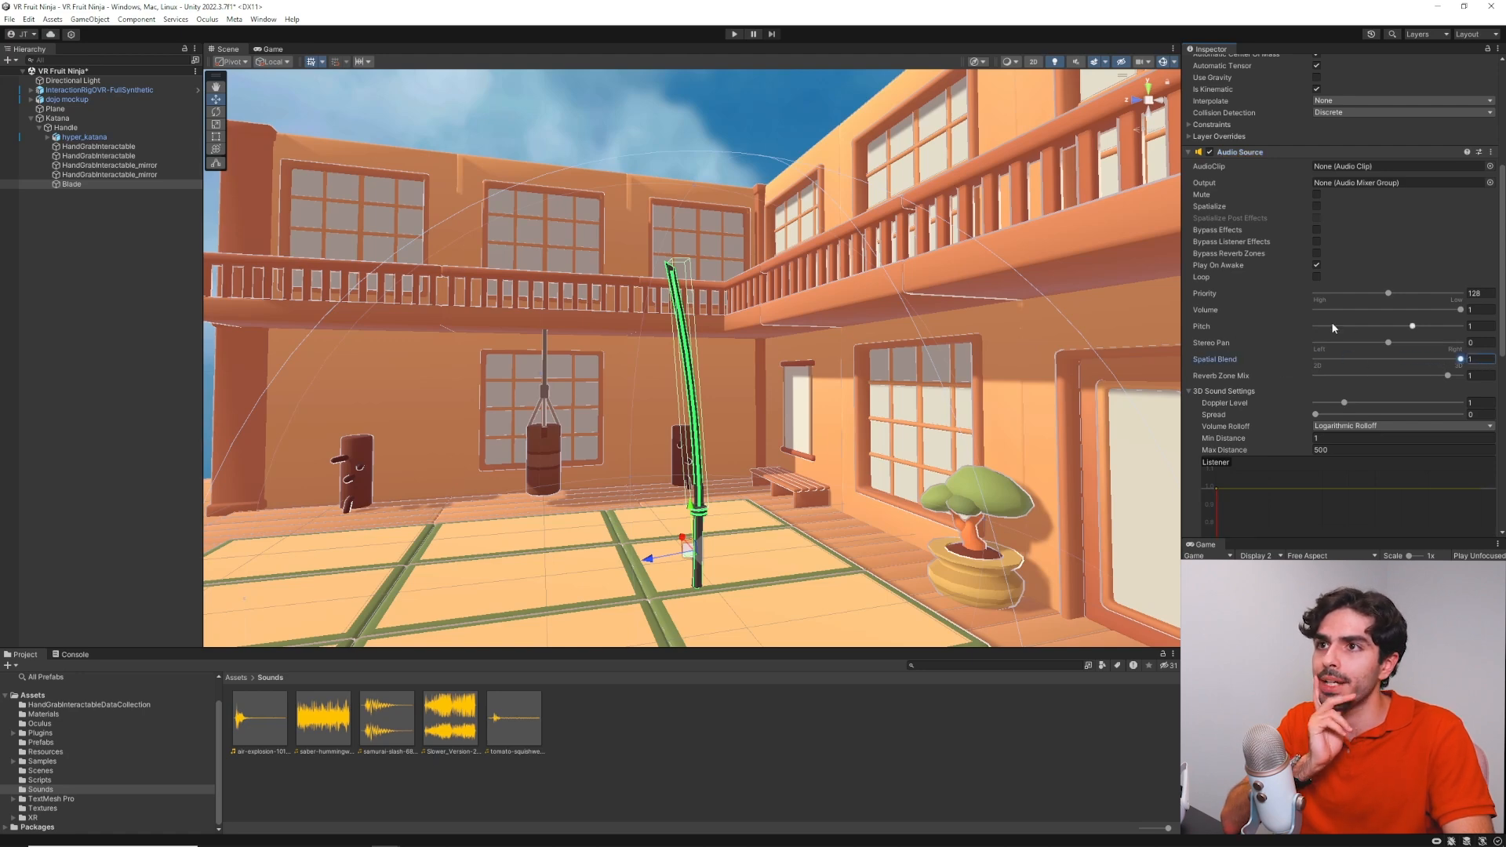
scroll(1243, 342, "down", 3)
scroll(1269, 314, "up", 7)
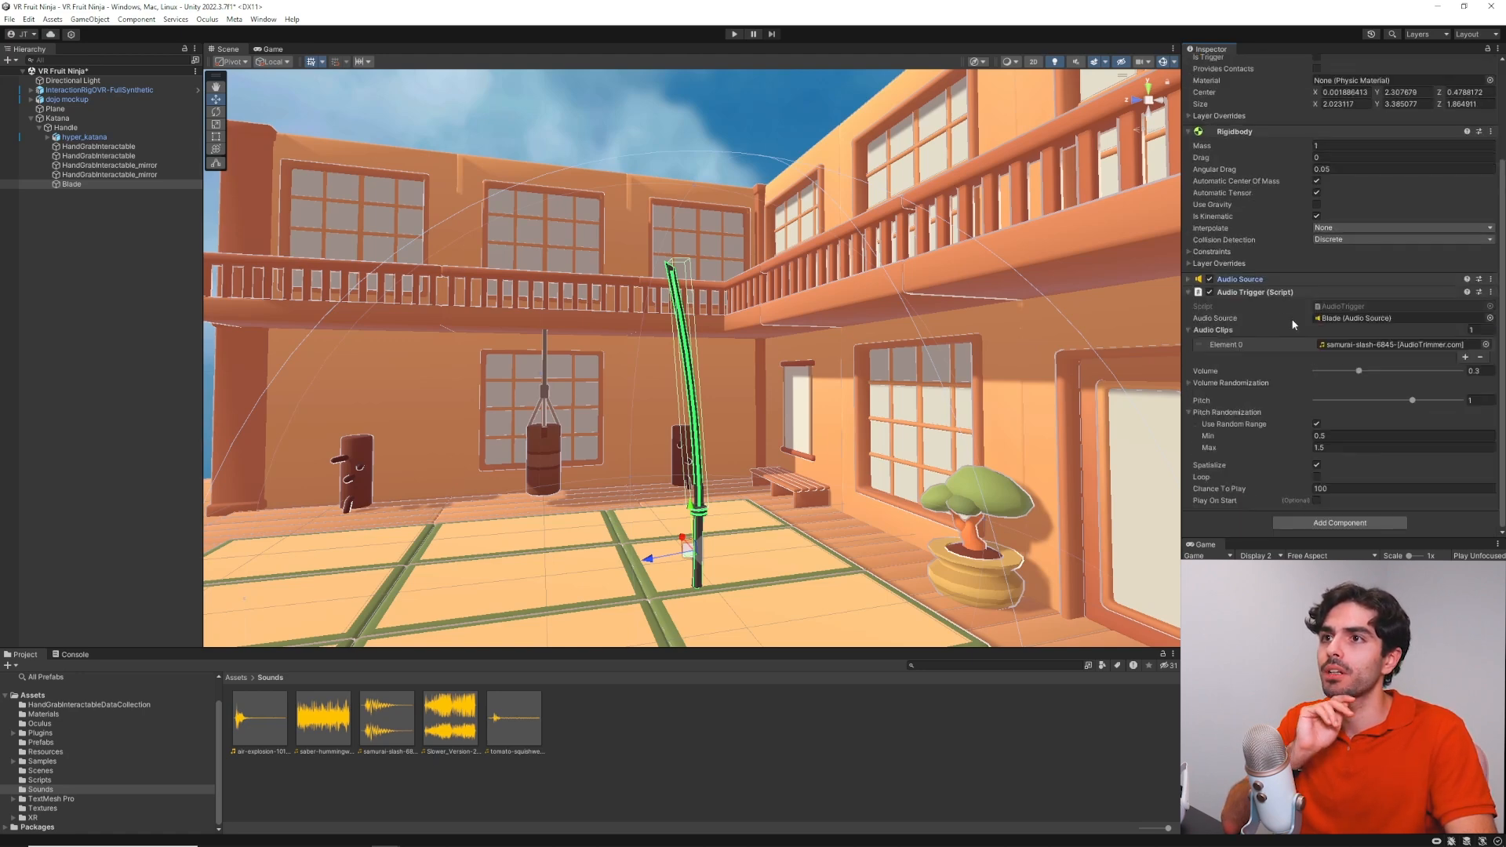
Attach the SaberHitBehaviour script from the Scripts folder to the Blade
left_click(1188, 294)
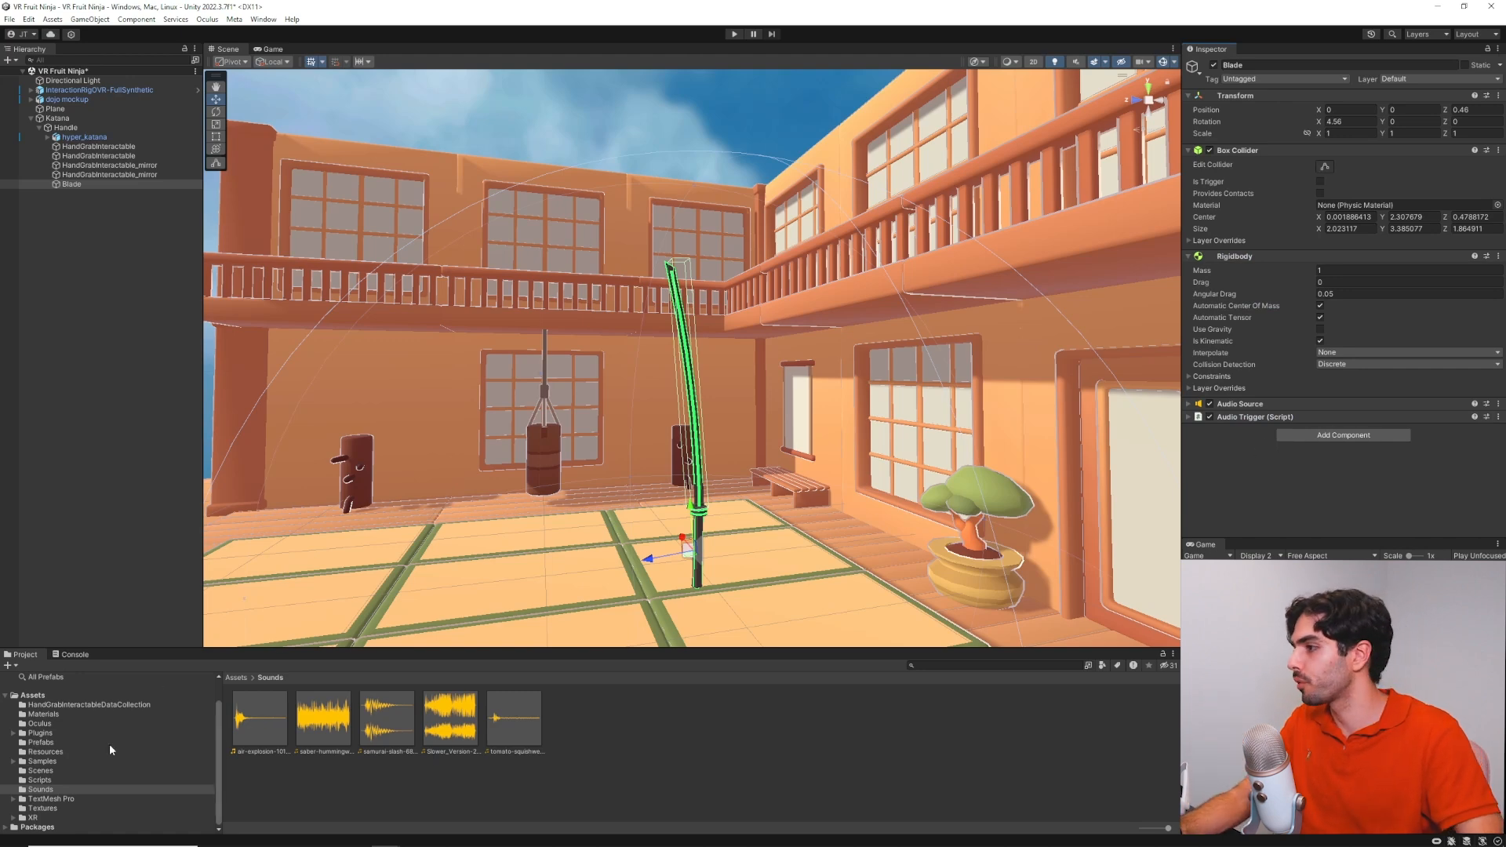
left_click(41, 781)
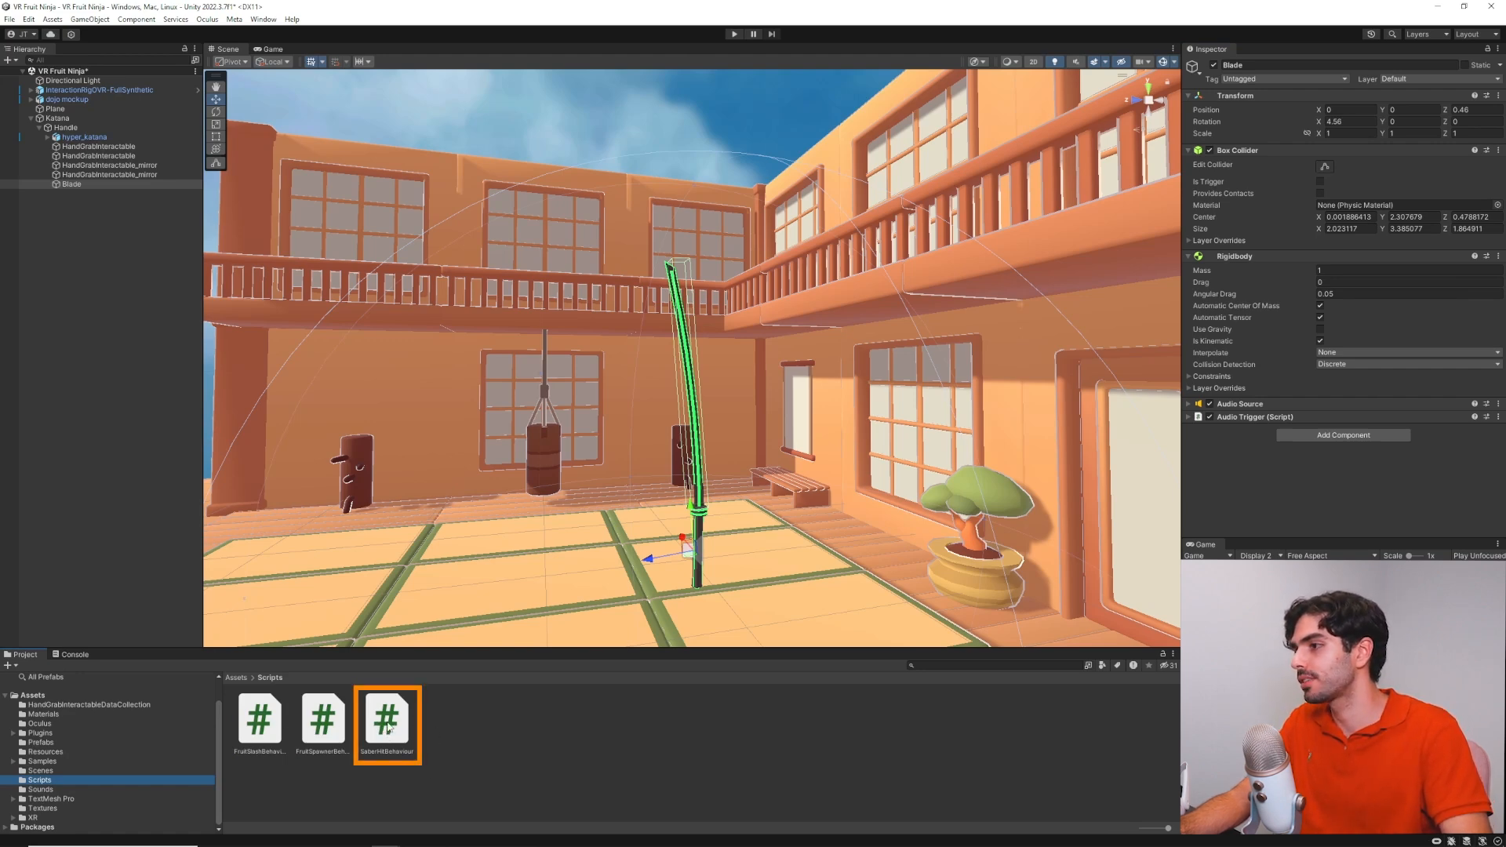
left_click_drag(389, 729, 1272, 488)
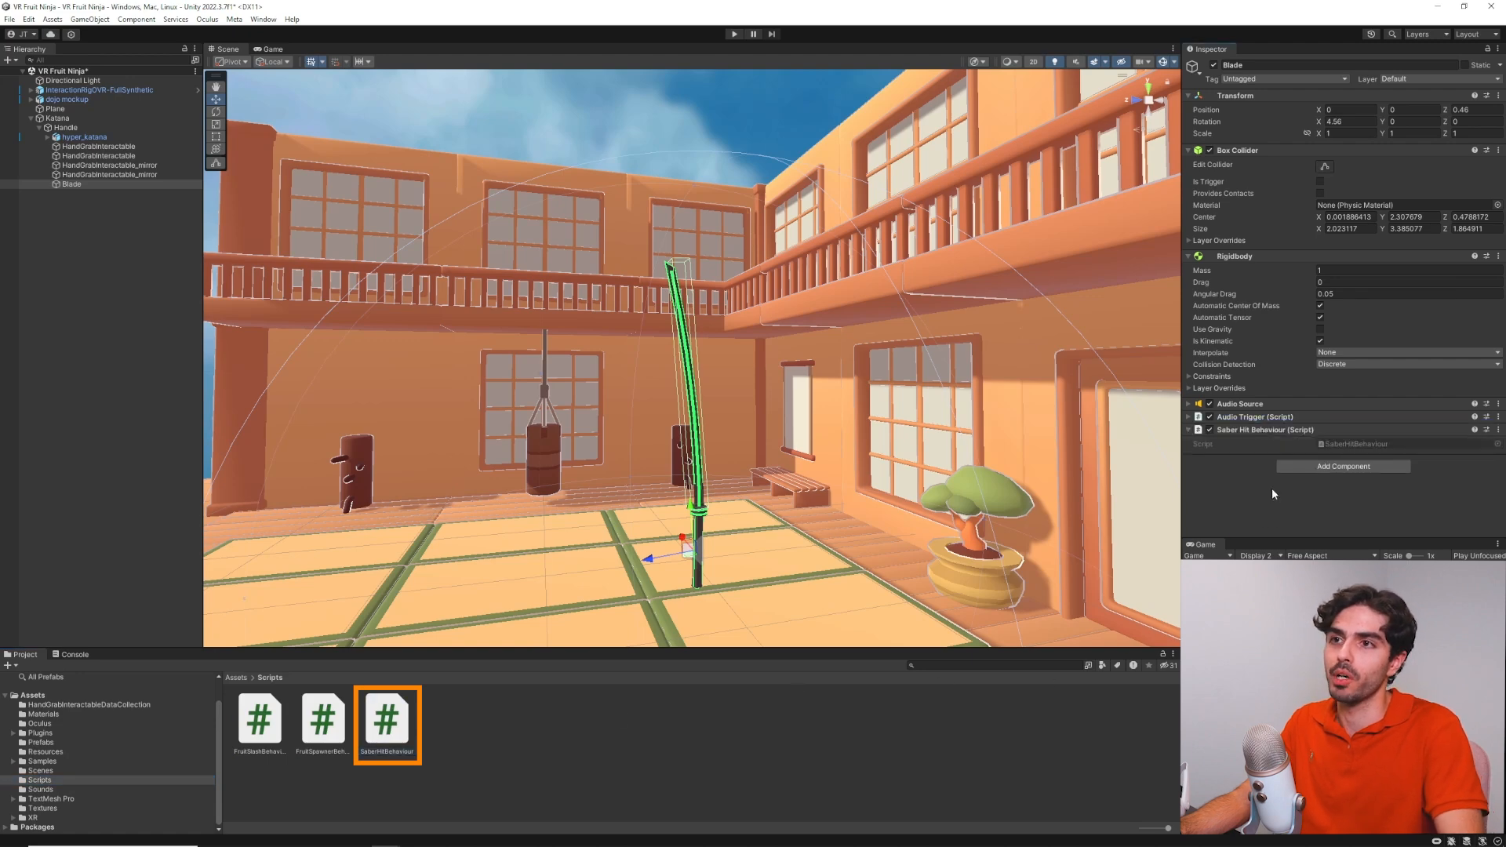
Examine the SaberHitBehaviour script: the sliceSound declaration, its assignment in Start, and the Fruit tag check in OnCollisionEnter
double_click(1333, 444)
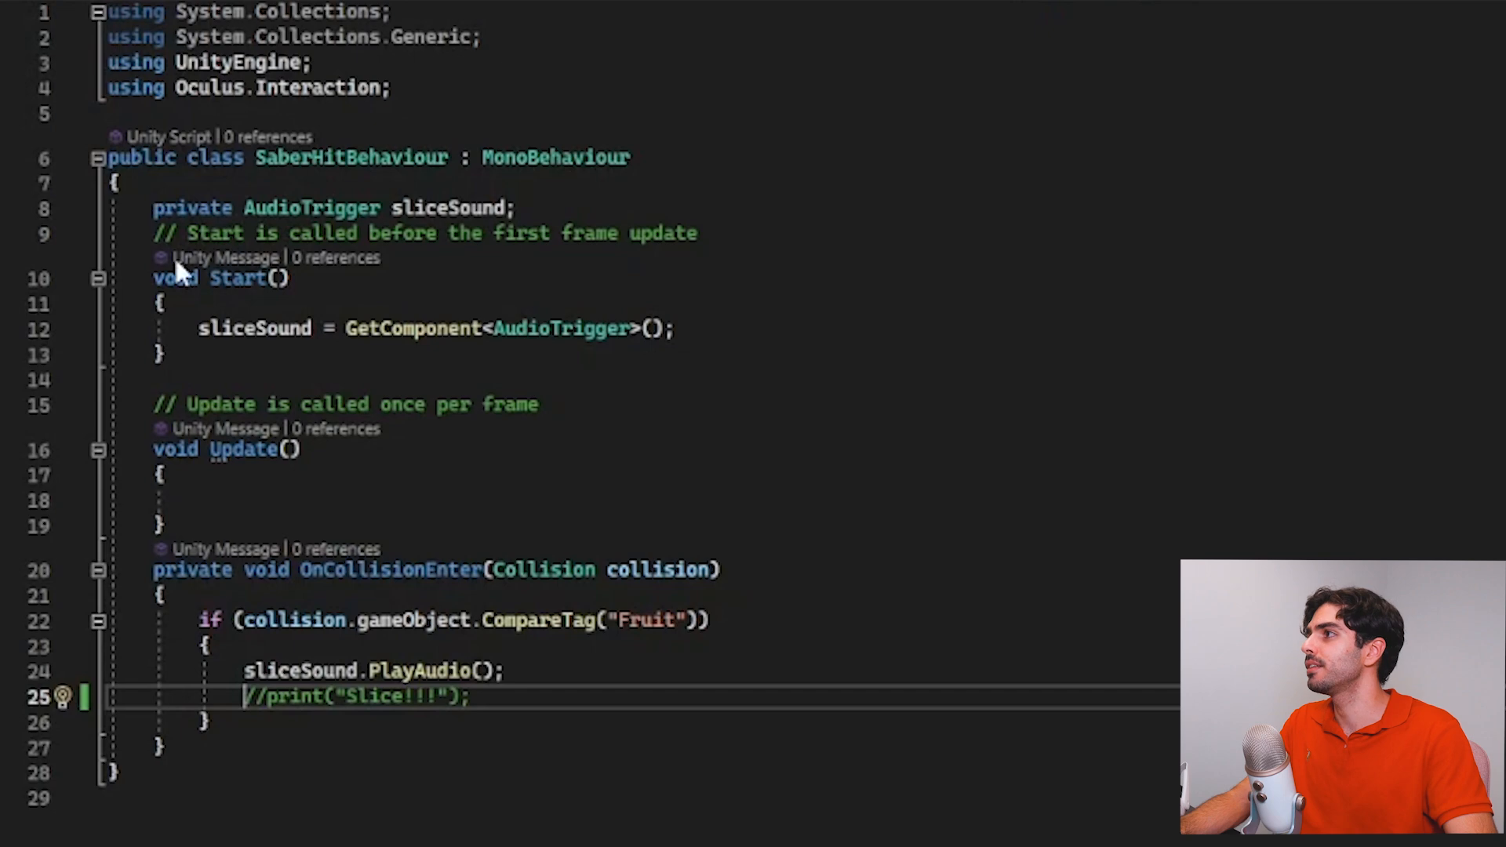
left_click_drag(141, 208, 527, 199)
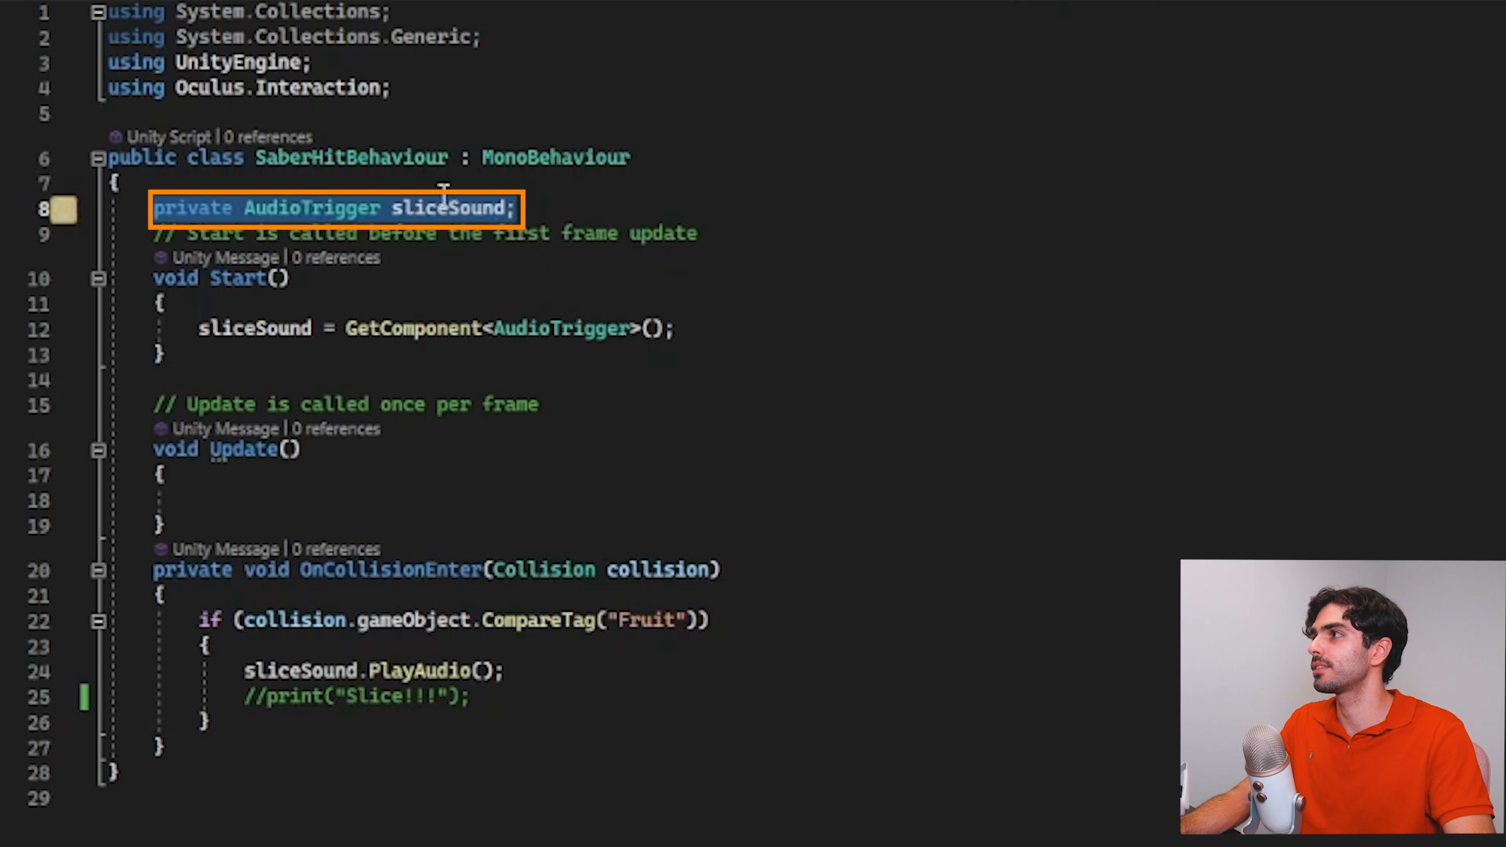
left_click(391, 207)
left_click(259, 347)
left_click_drag(201, 329, 689, 320)
left_click(700, 316)
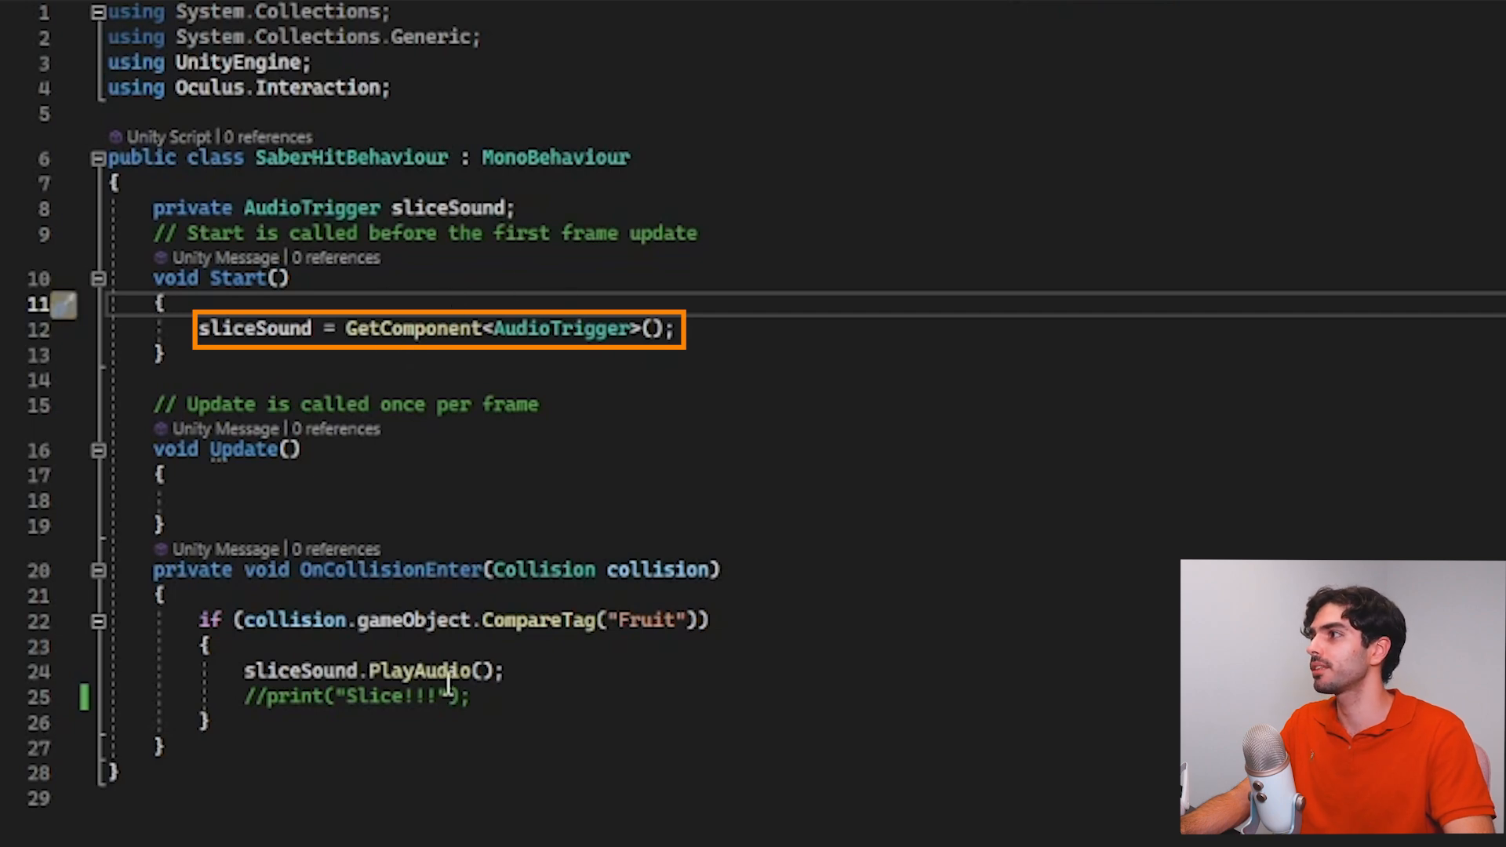
left_click(198, 620)
left_click_drag(198, 620, 710, 619)
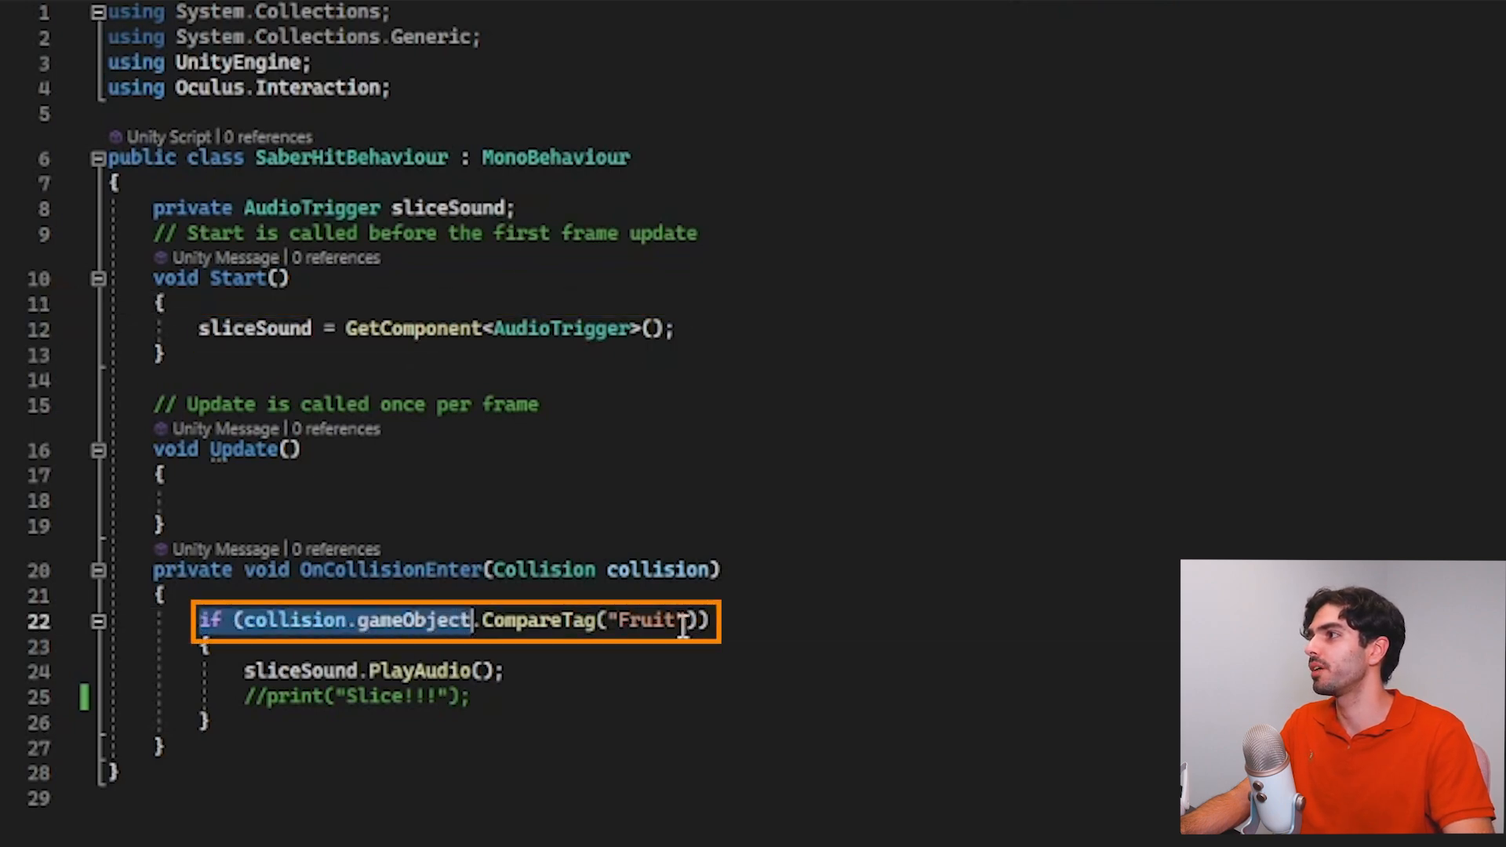
left_click(746, 620)
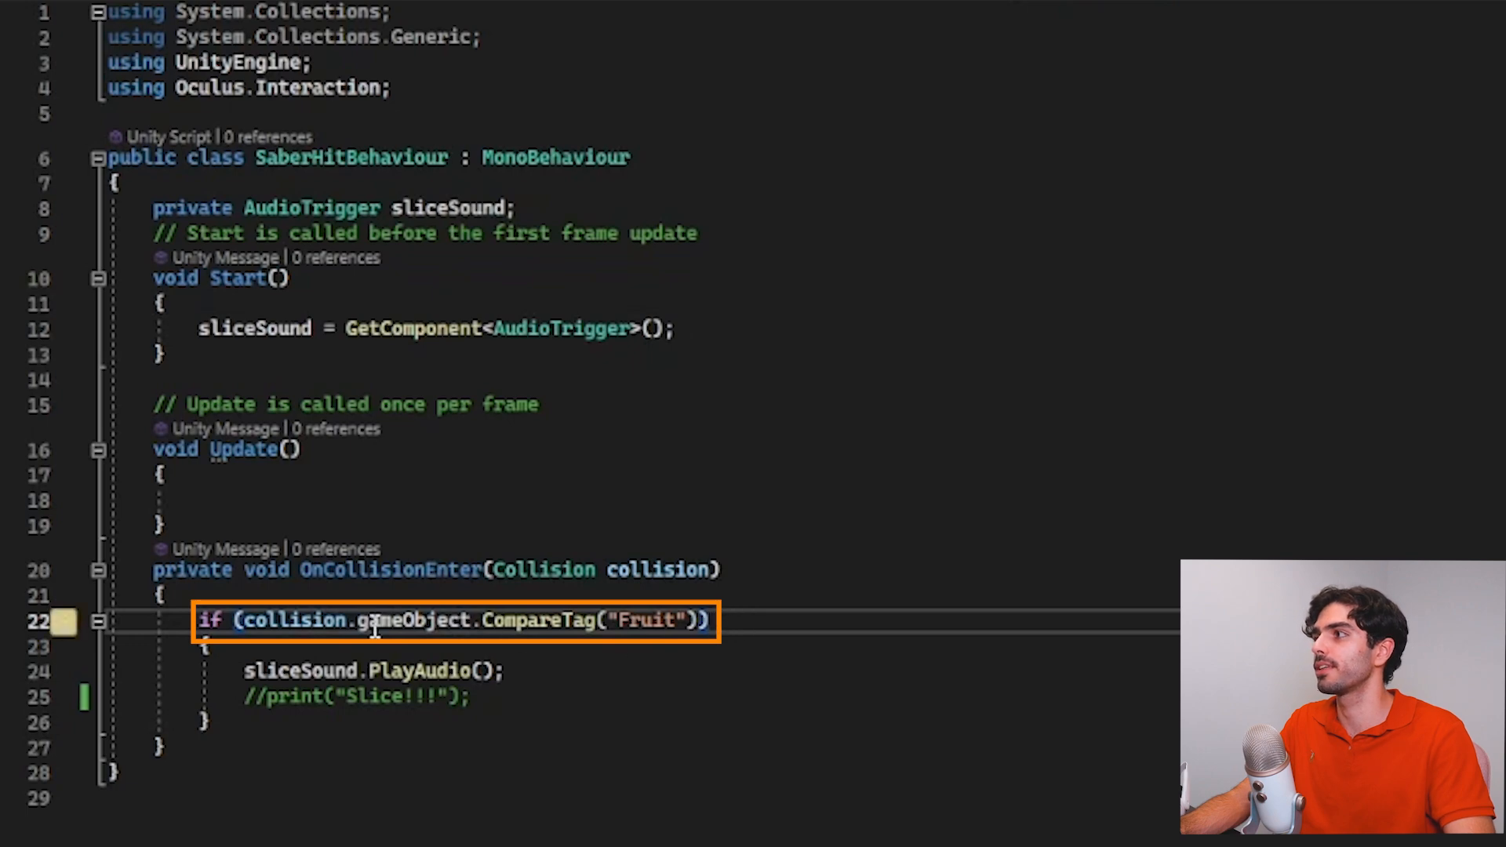
mouse_move(487, 569)
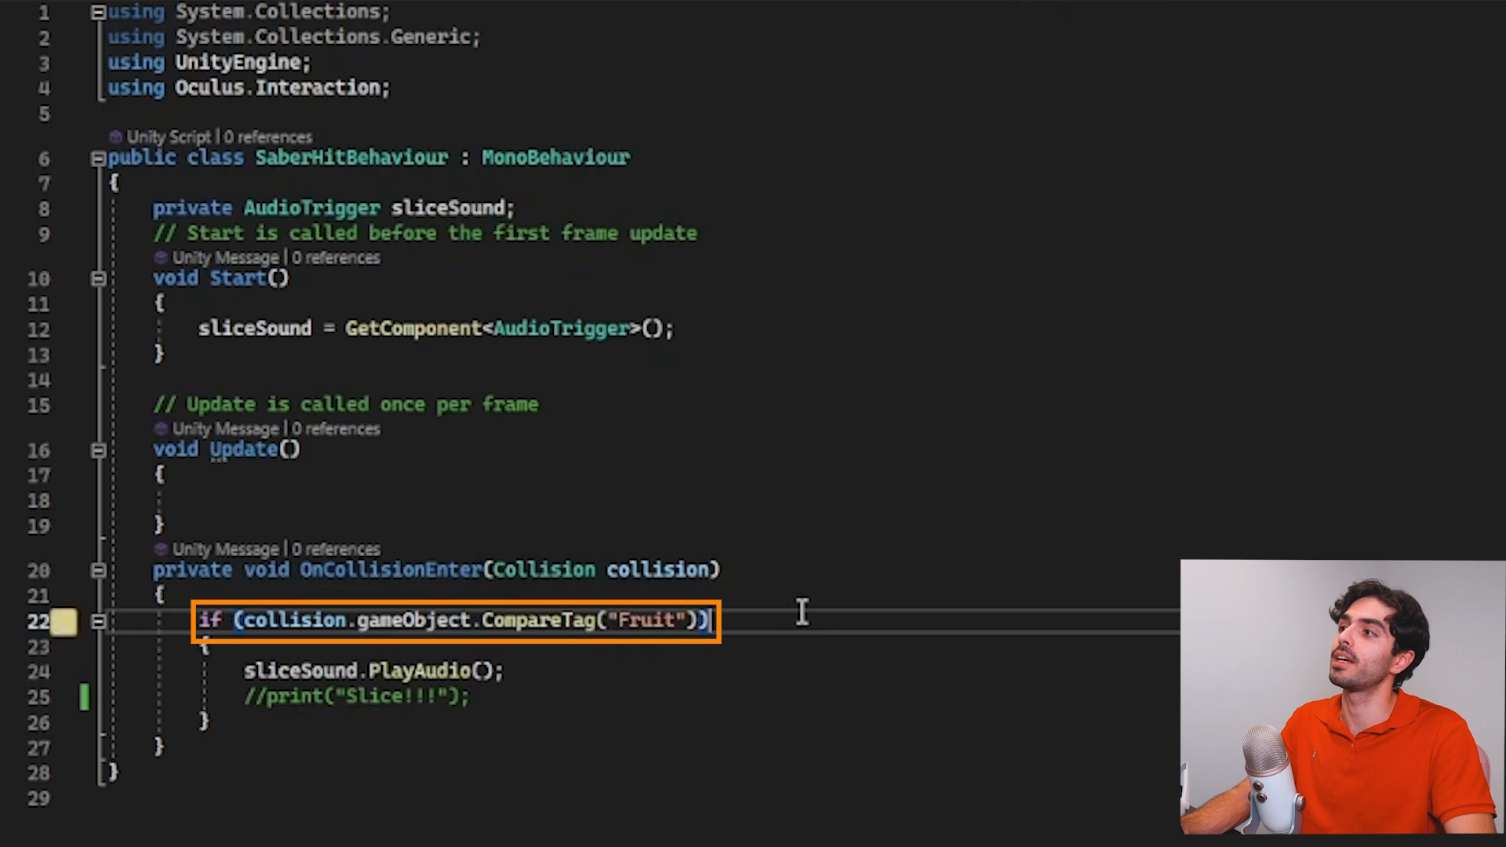
left_click_drag(611, 622, 685, 622)
left_click(795, 608)
left_click(612, 671)
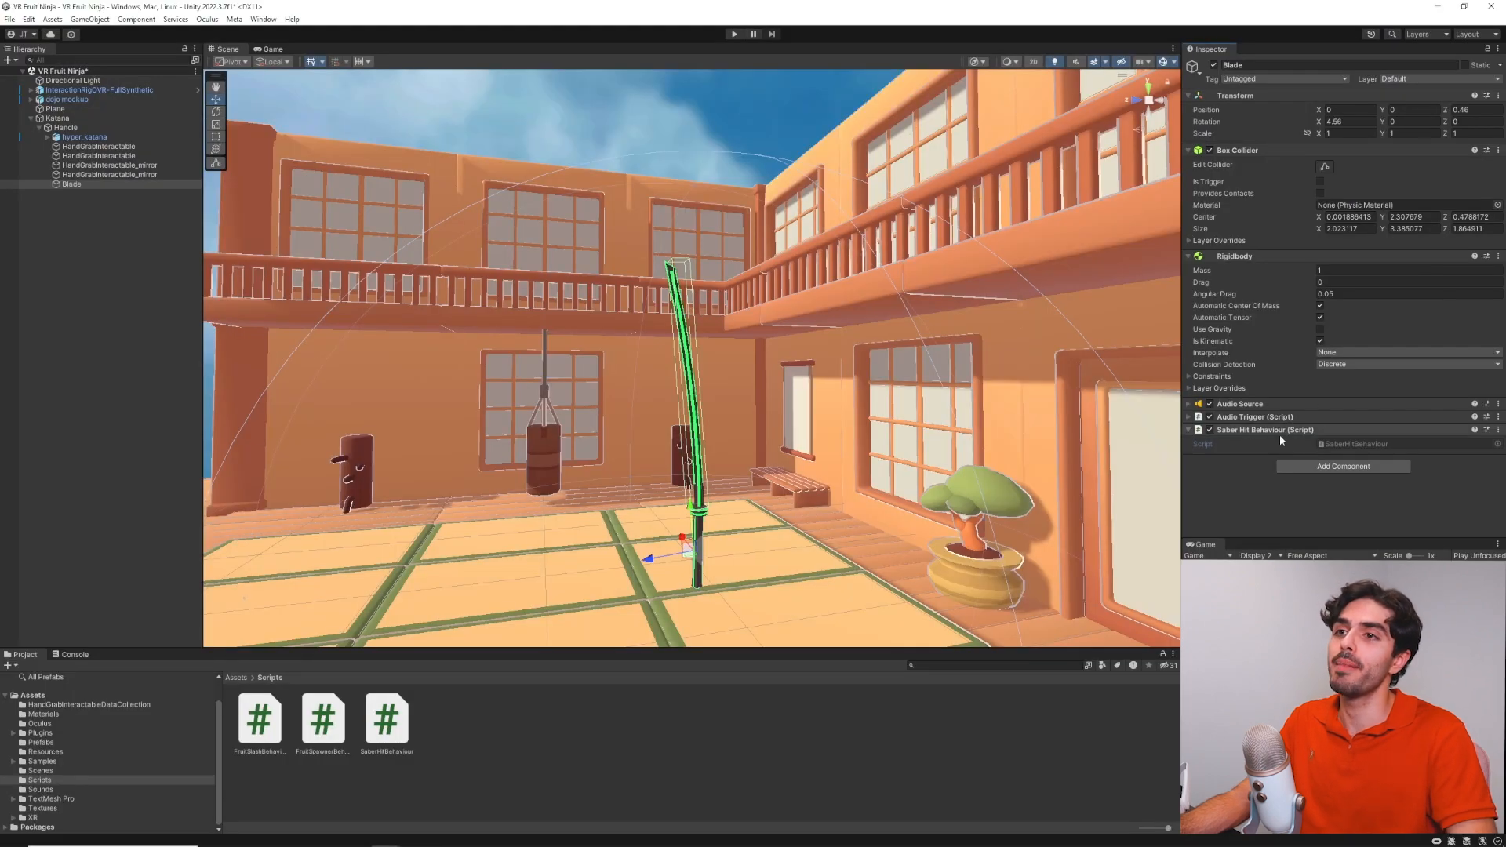
left_click(1236, 81)
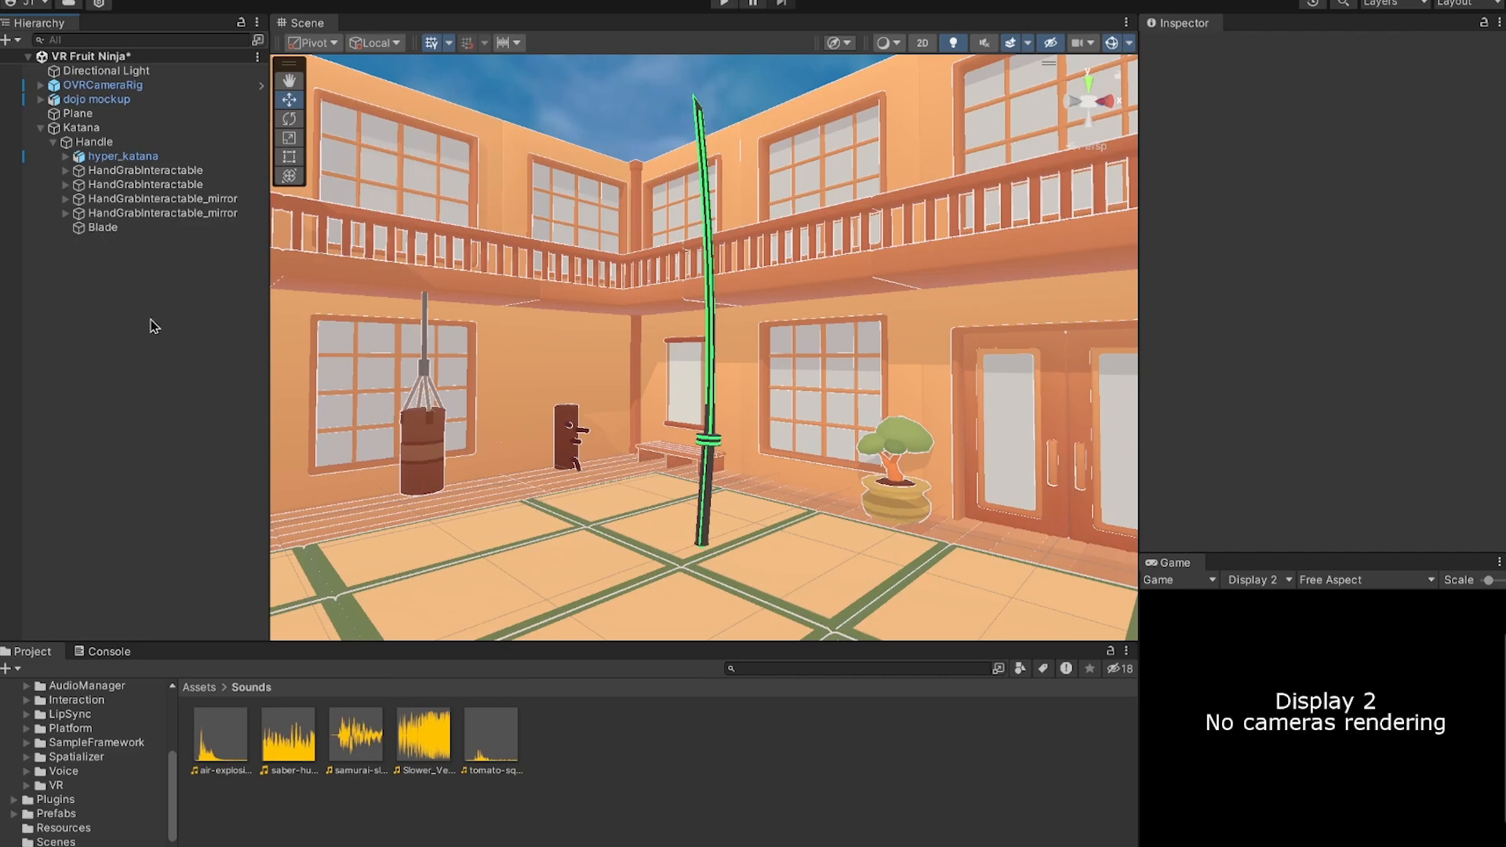
Create an empty game object in the scene named Audio
right_click(117, 285)
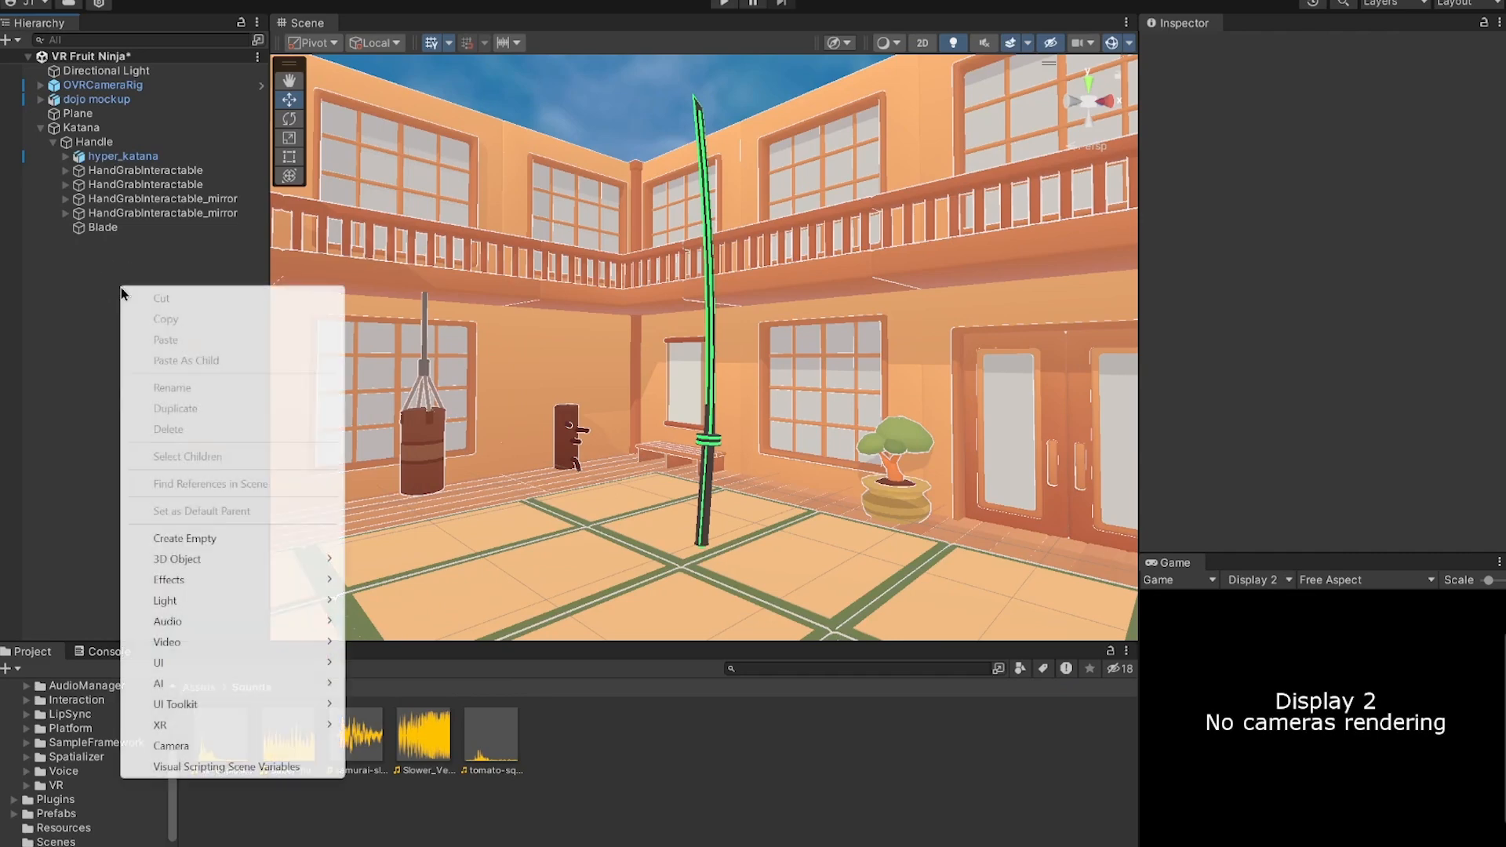
left_click(168, 531)
type("Audoo")
key("BackSpace")
key("BackSpace")
type("io")
key("Return")
Make the Audio object a child of the katana's Handle and reset its Transform
left_click_drag(95, 245, 99, 144)
right_click(1255, 94)
left_click(1320, 108)
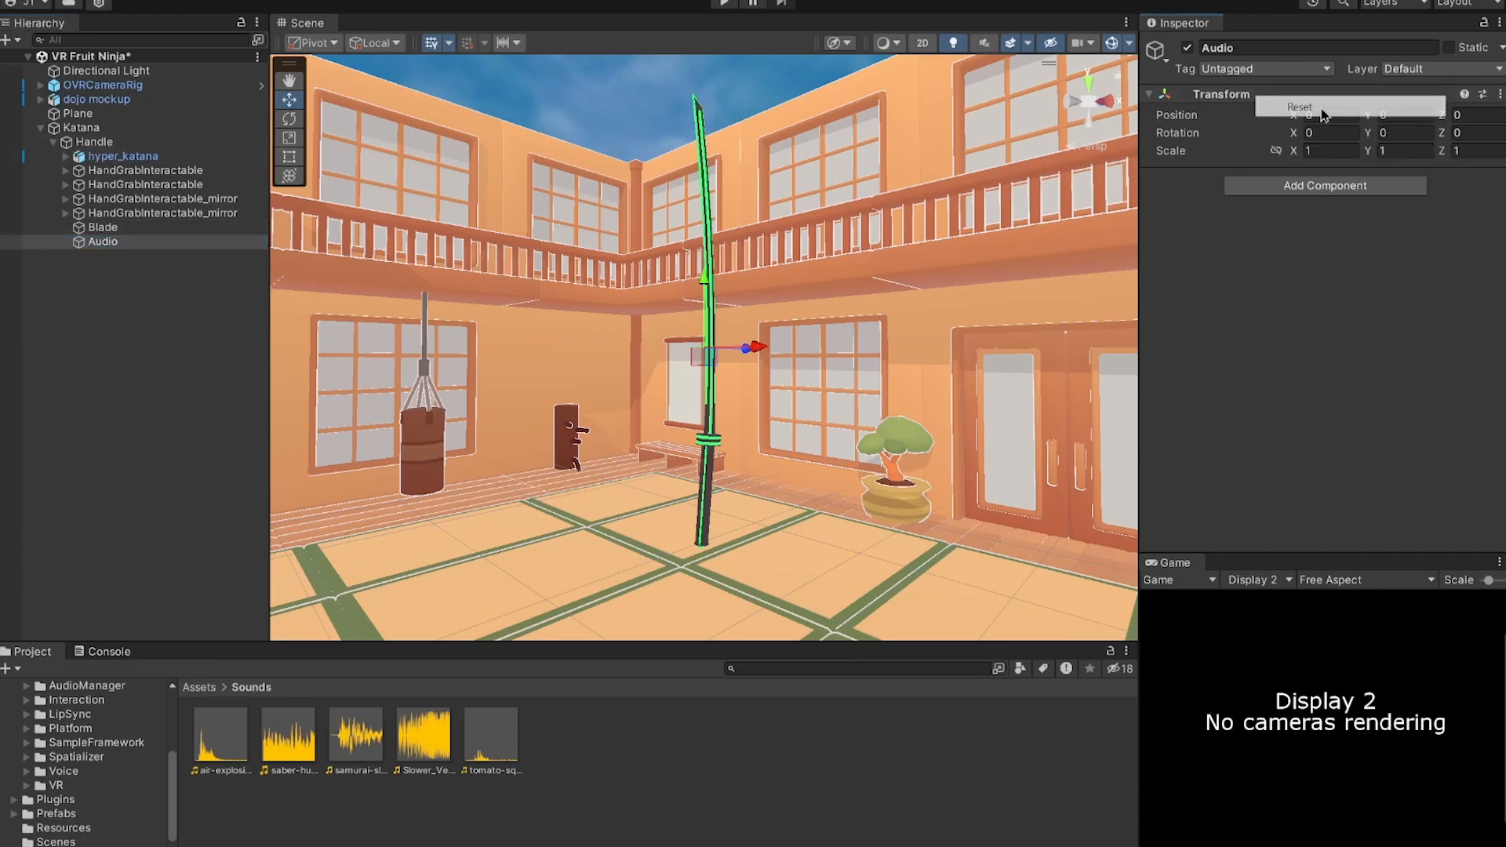
Add the saber-humming sound from the Sounds folder to the Audio object as an Audio Source
left_click(361, 795)
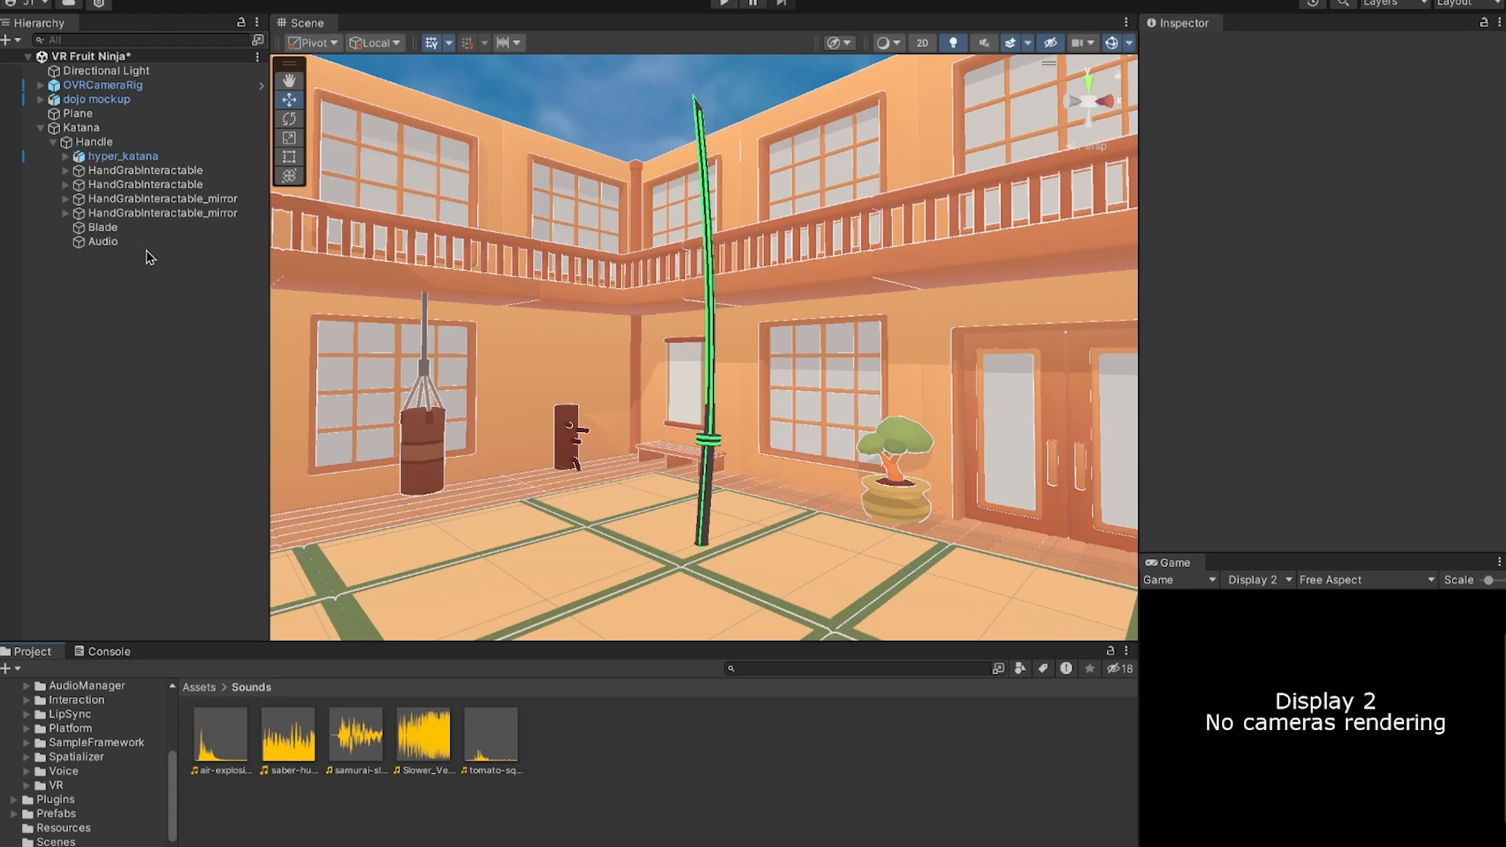
left_click(117, 243)
left_click_drag(297, 775, 1252, 235)
Enable looping on the Audio object's Audio Source and set its volume to 0.7 and pitch to 1.1
scroll(1321, 156, "down", 1)
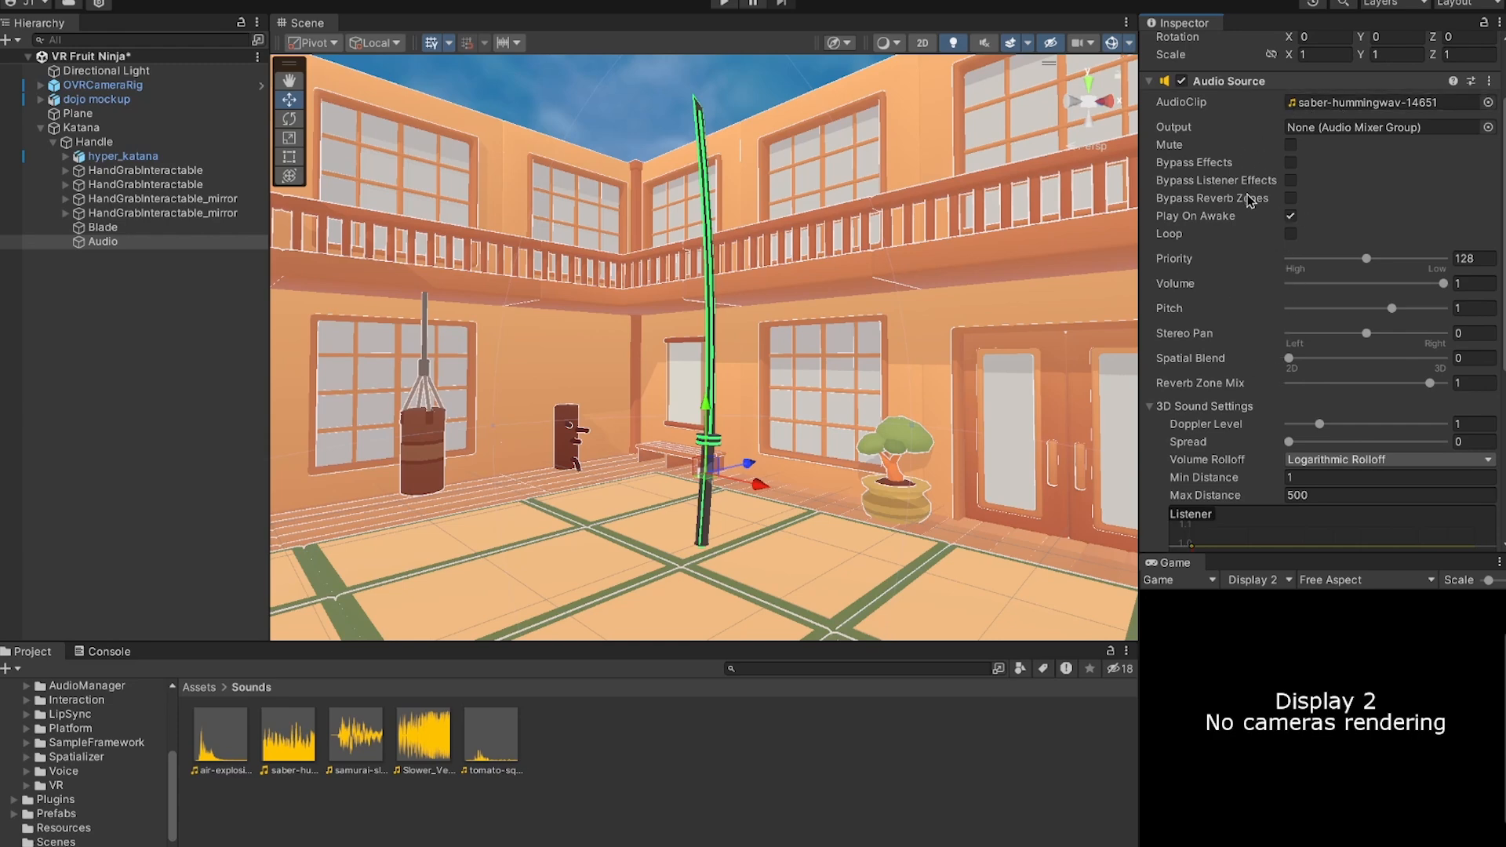
left_click(1290, 235)
type("0.7")
left_click(1455, 309)
Set the humming Audio Source's Spatial Blend to 1 (3D) and its Doppler Level to 5
scroll(1318, 376, "down", 3)
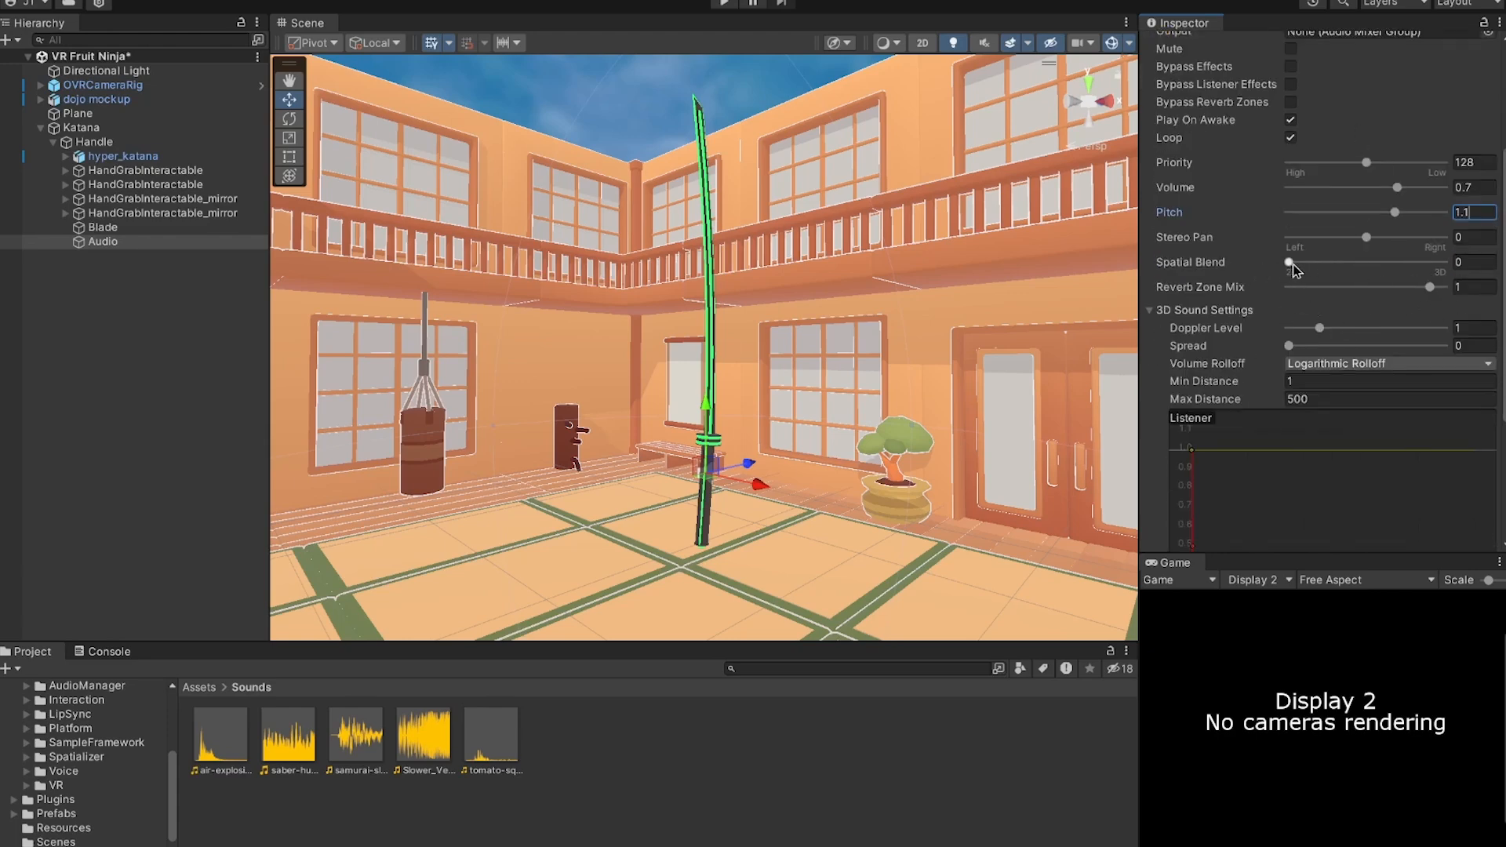
left_click_drag(1288, 264, 1453, 264)
scroll(1312, 328, "down", 2)
scroll(1306, 305, "down", 2)
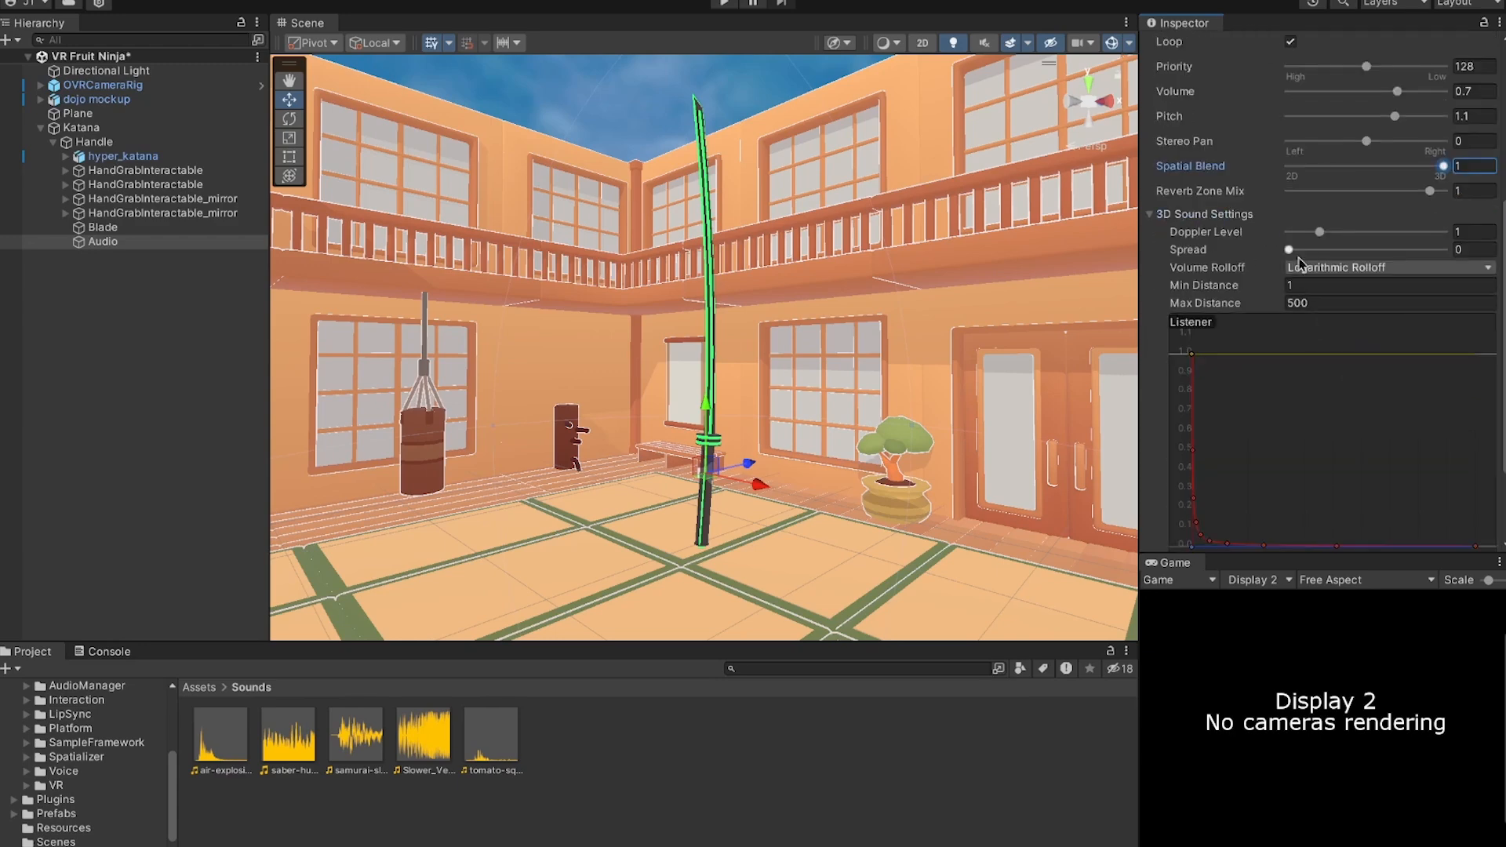
left_click_drag(1320, 233, 1447, 233)
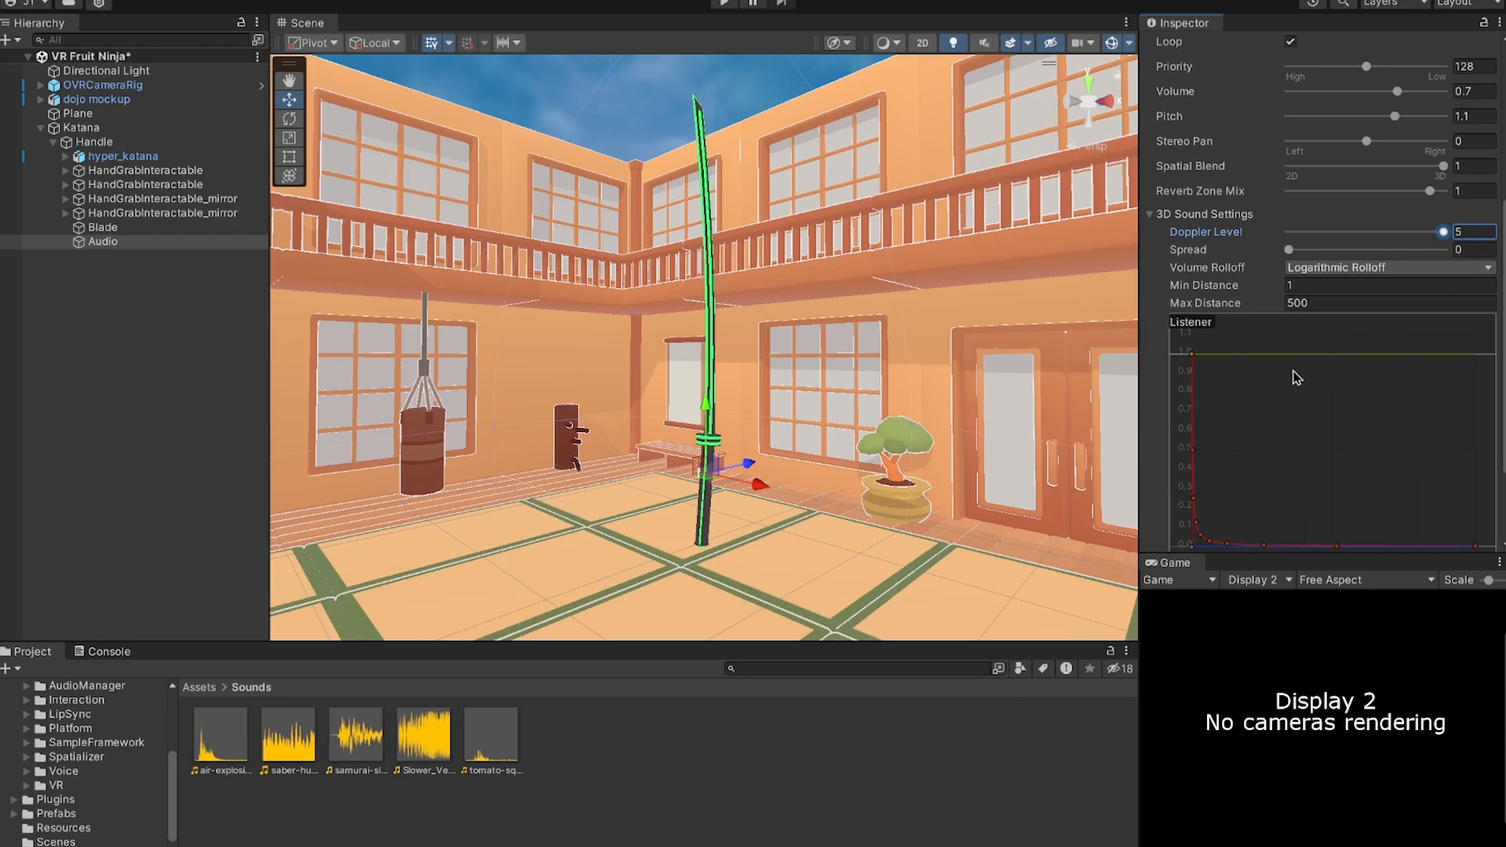
scroll(1262, 340, "down", 2)
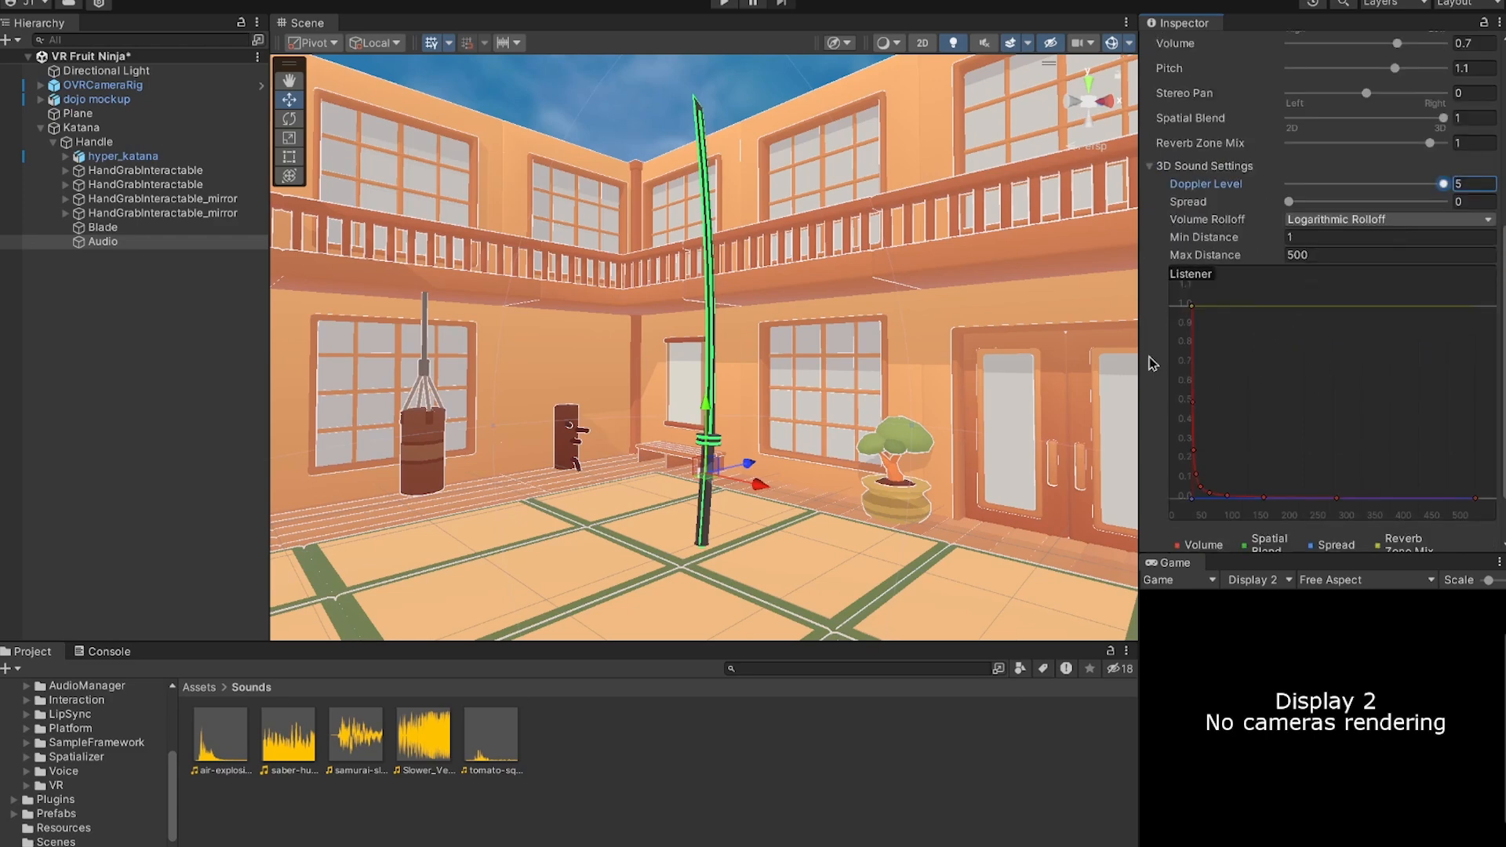
Switch the humming sound's Volume Rolloff to Custom Rolloff and reshape its volume curve with three added points and a raised end point
left_click(1308, 221)
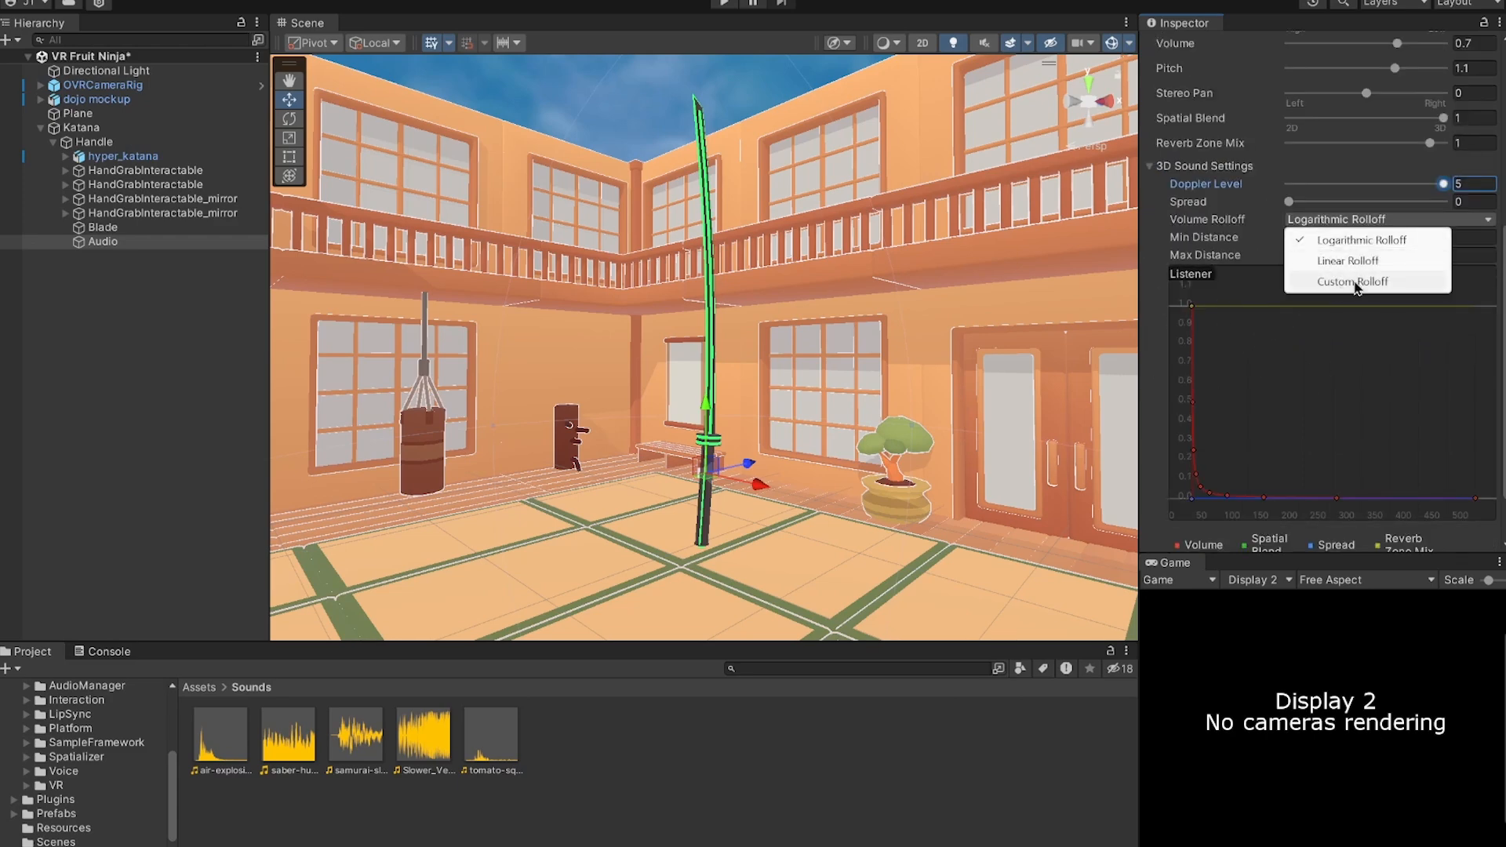
left_click(1350, 284)
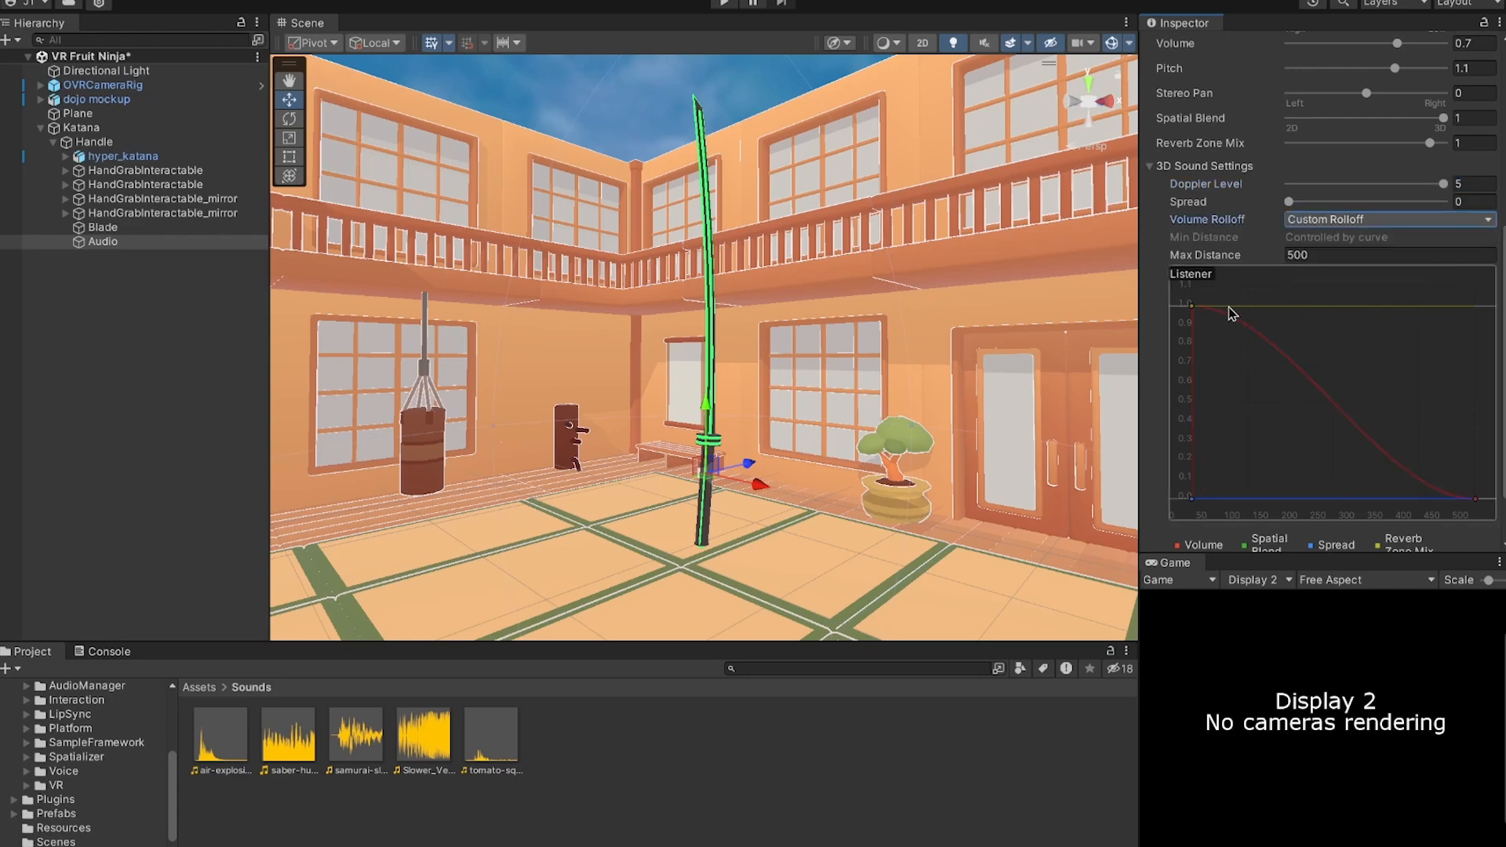
double_click(1267, 336)
left_click_drag(1268, 337, 1261, 414)
double_click(1333, 457)
left_click_drag(1334, 456, 1329, 368)
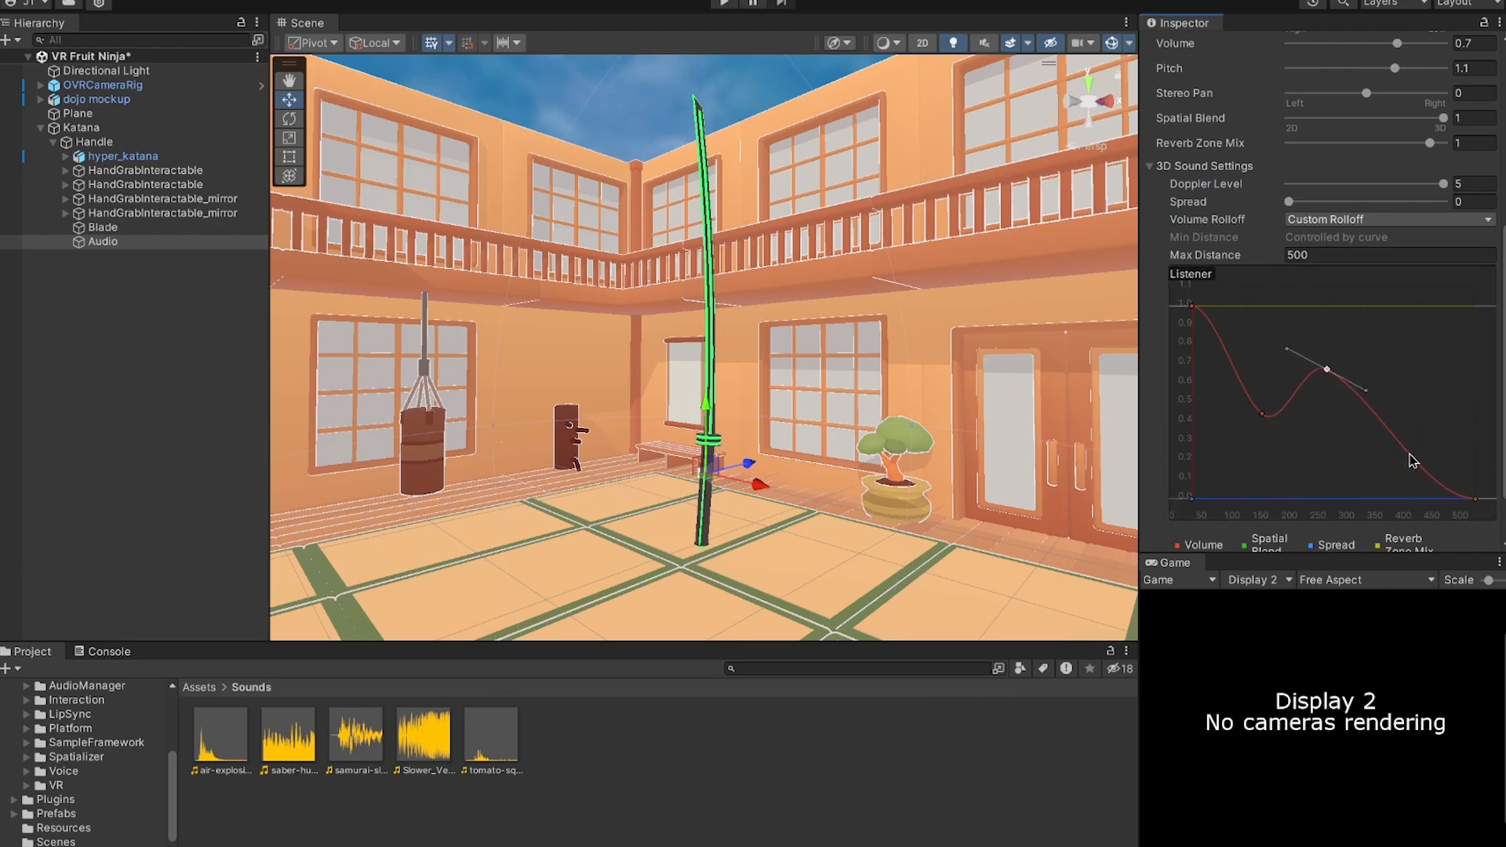
left_click_drag(1475, 499, 1458, 436)
double_click(1380, 404)
left_click_drag(1380, 404, 1376, 434)
left_click_drag(1457, 435, 1461, 437)
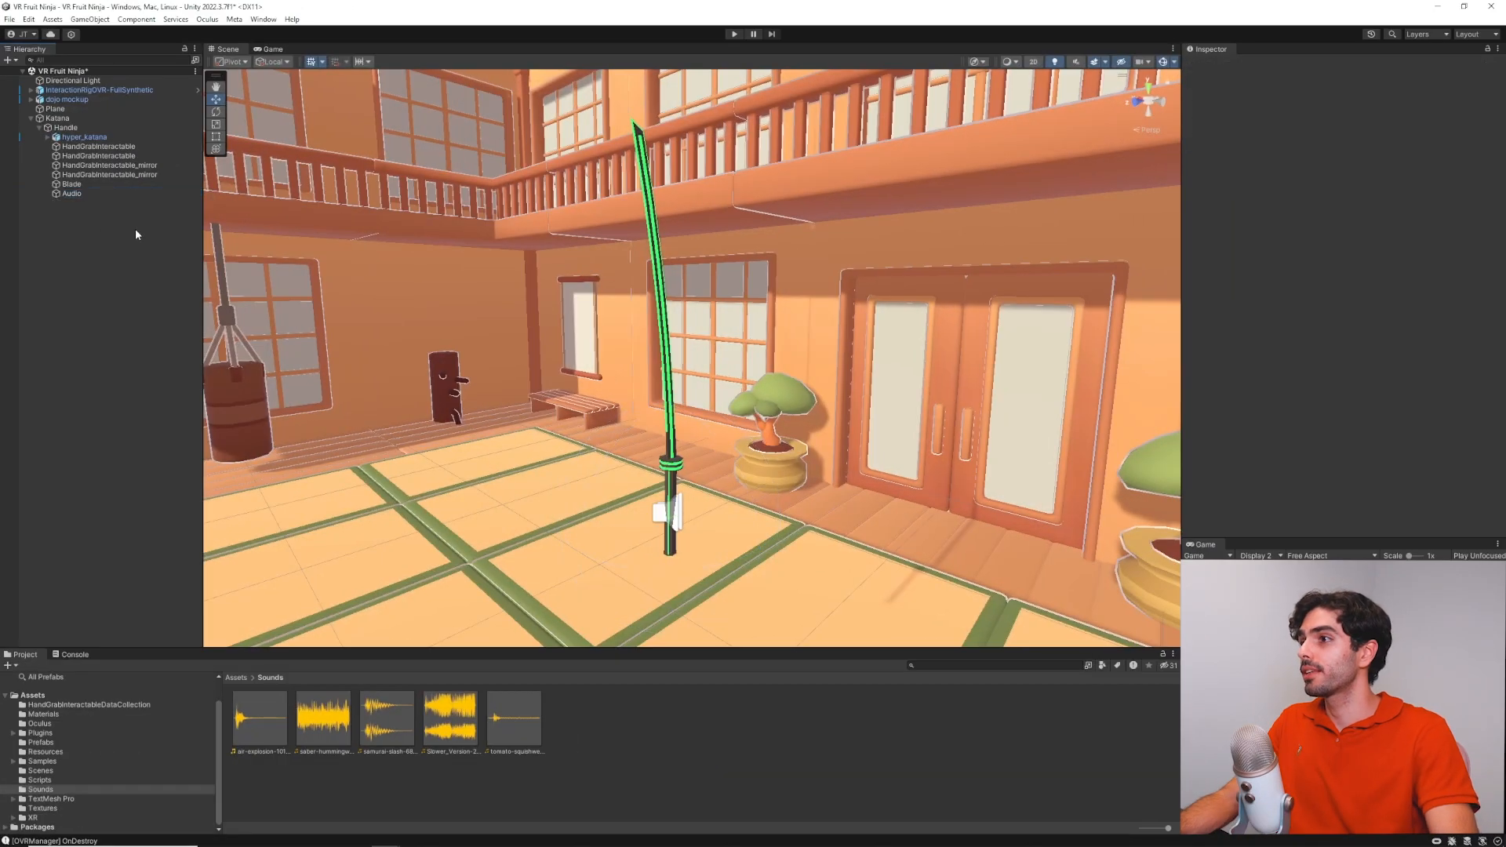
Set the Y center of the Blade's Box Collider to -0.01
right_click_drag(718, 494, 730, 544)
scroll(680, 504, "up", 4)
right_click_drag(671, 485, 666, 423)
scroll(667, 423, "down", 3)
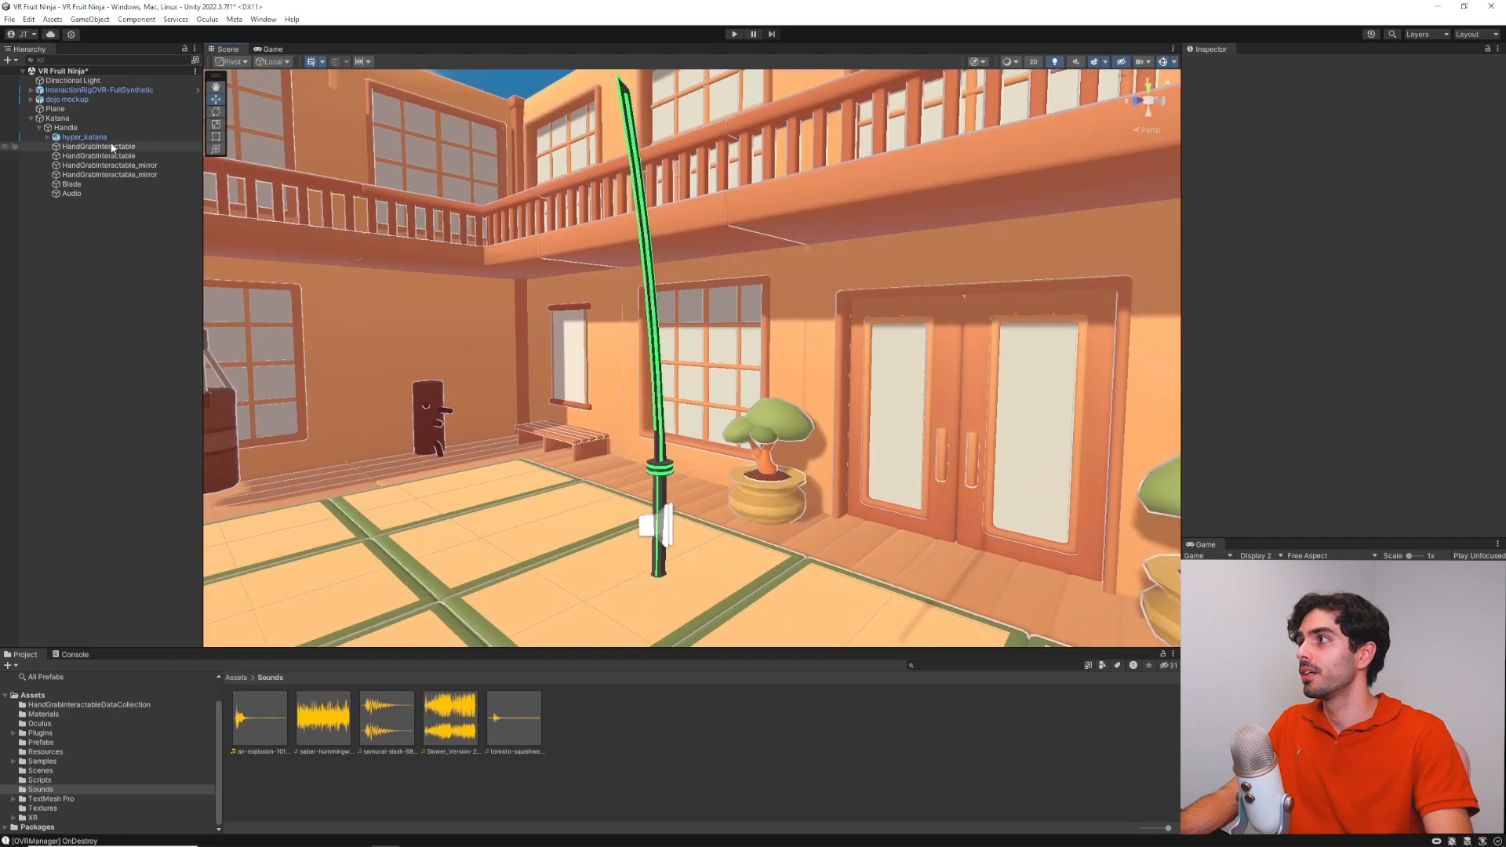
left_click(80, 185)
right_click_drag(1010, 370, 681, 282)
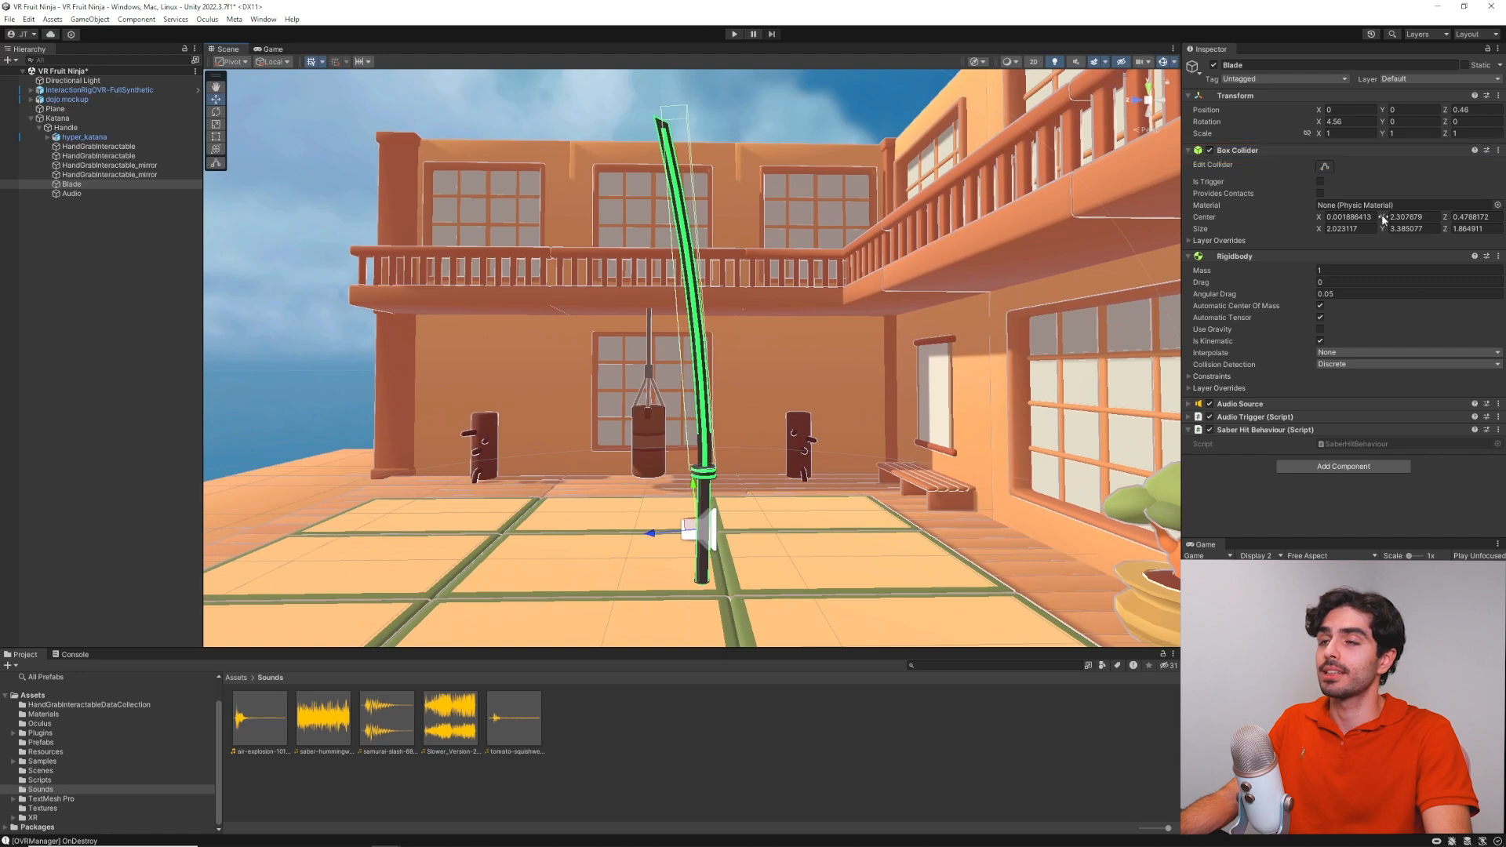
left_click_drag(1385, 220, 1345, 220)
mouse_move(884, 310)
right_mouse_down()
mouse_move(851, 439)
mouse_move(879, 323)
right_mouse_up()
key("w")
key("s")
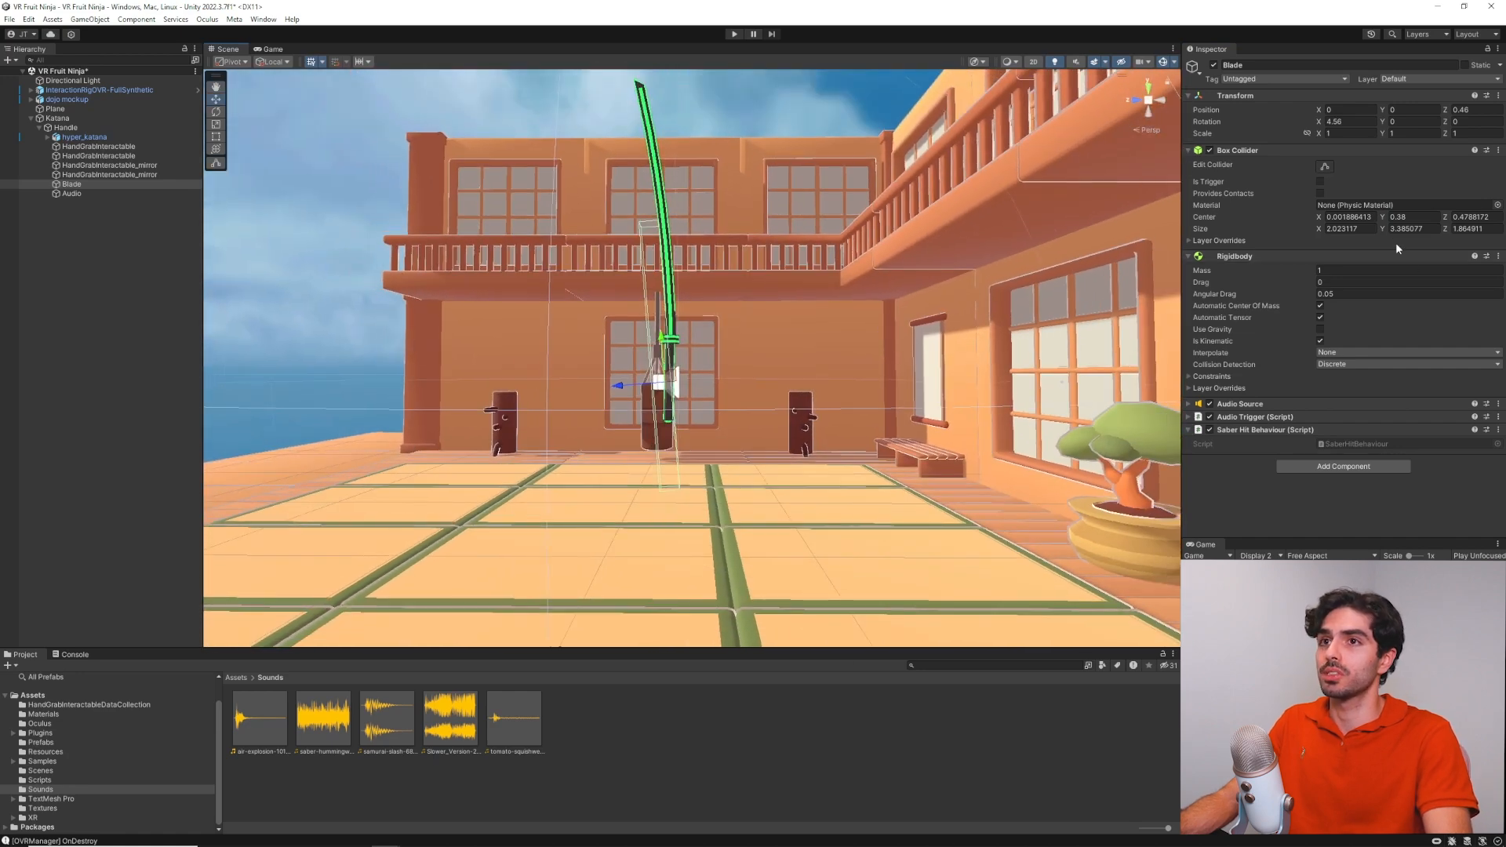
left_click_drag(1385, 222, 1376, 222)
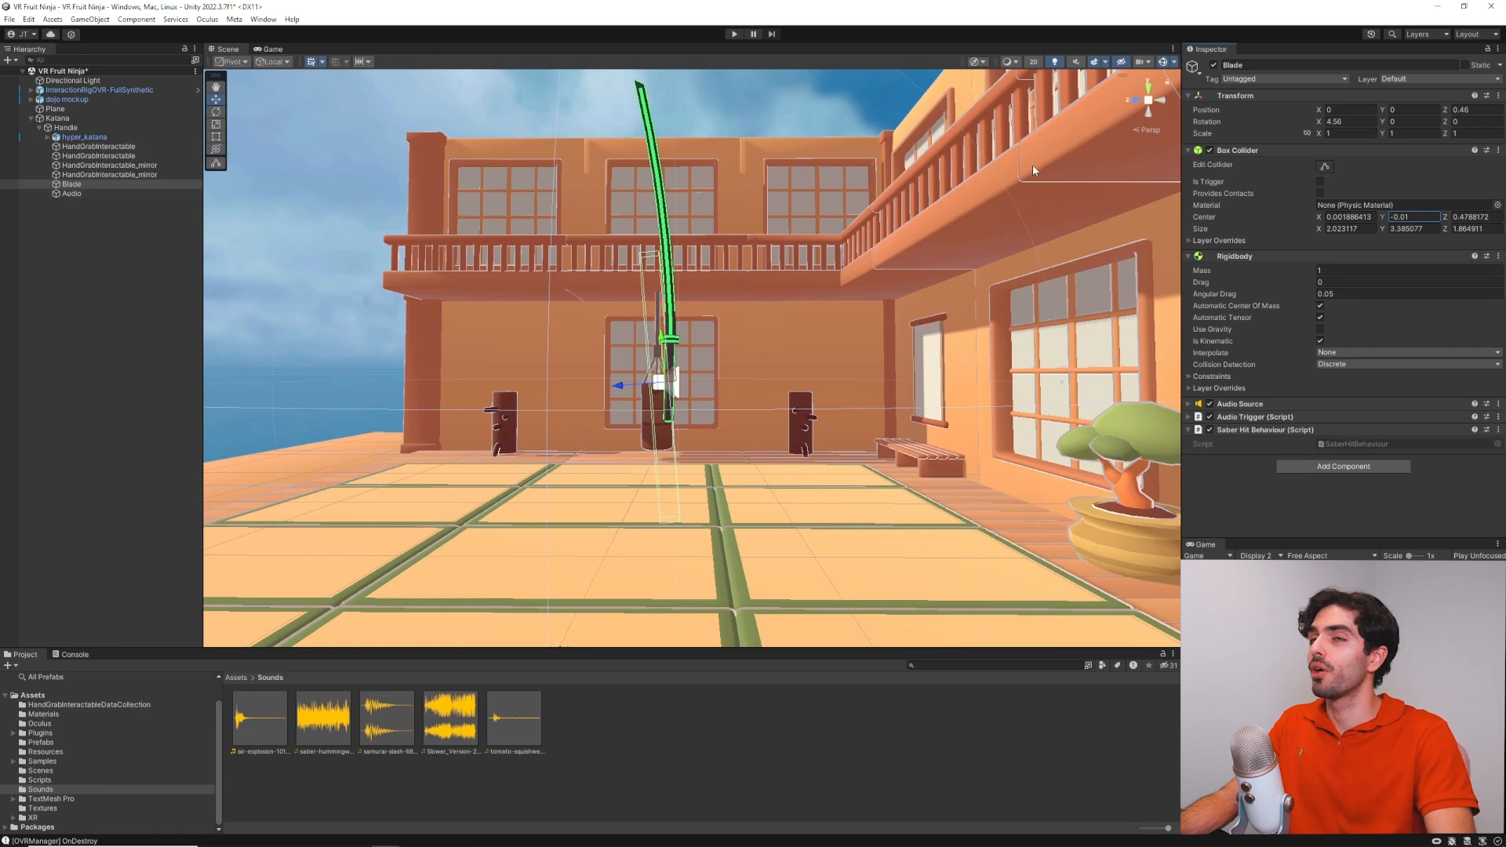
Move the Blade object up along the katana to a Y position of about 2.3, so its collider covers the blade
left_click_drag(665, 344, 616, 209)
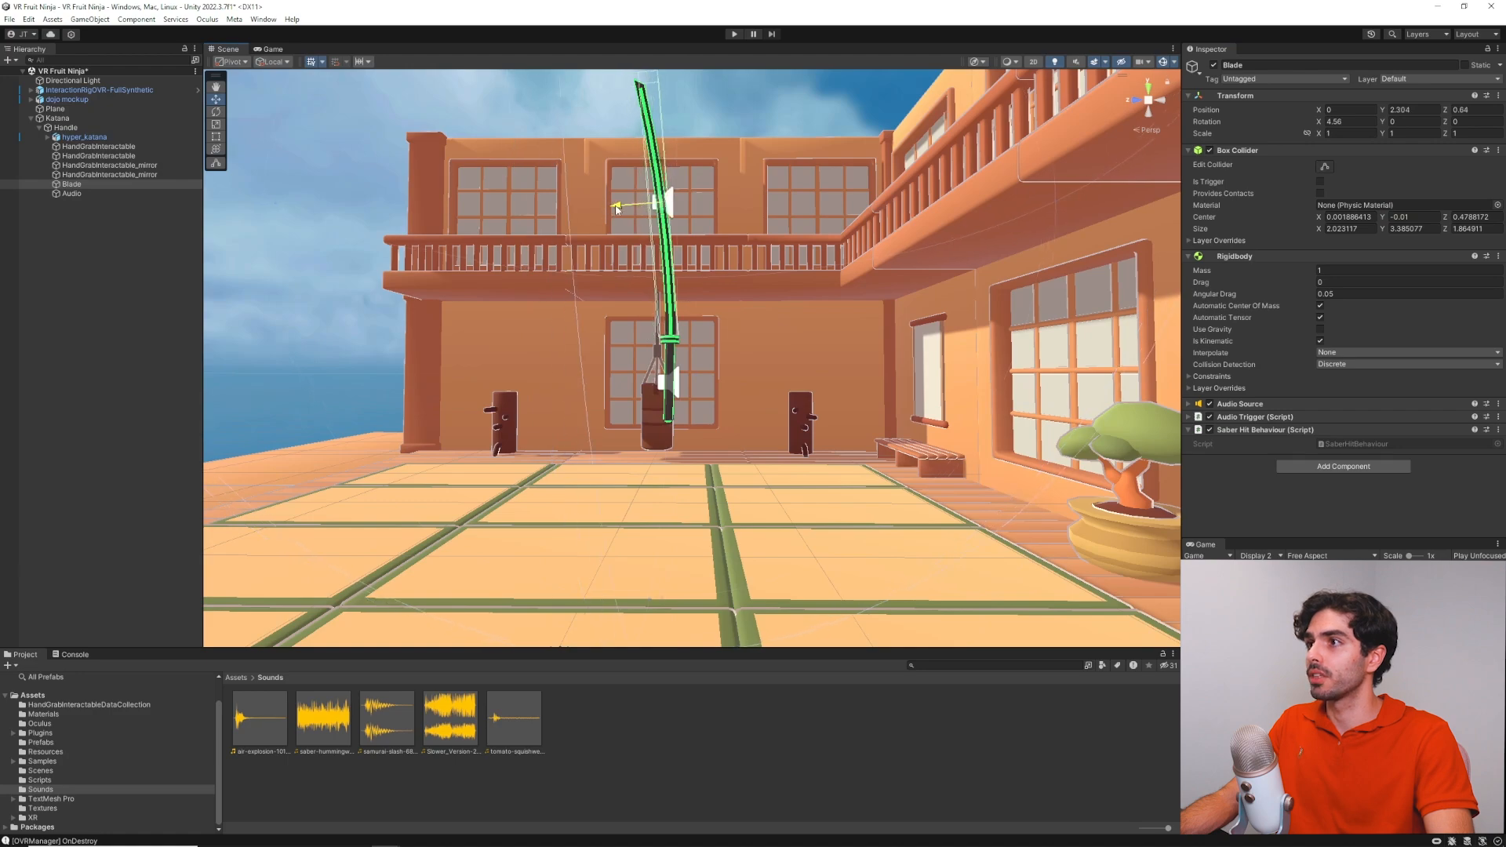
right_click_drag(758, 257, 359, 299)
key("a")
Add a Pointable Unity Event Wrapper component to the Audio object
left_click(86, 195)
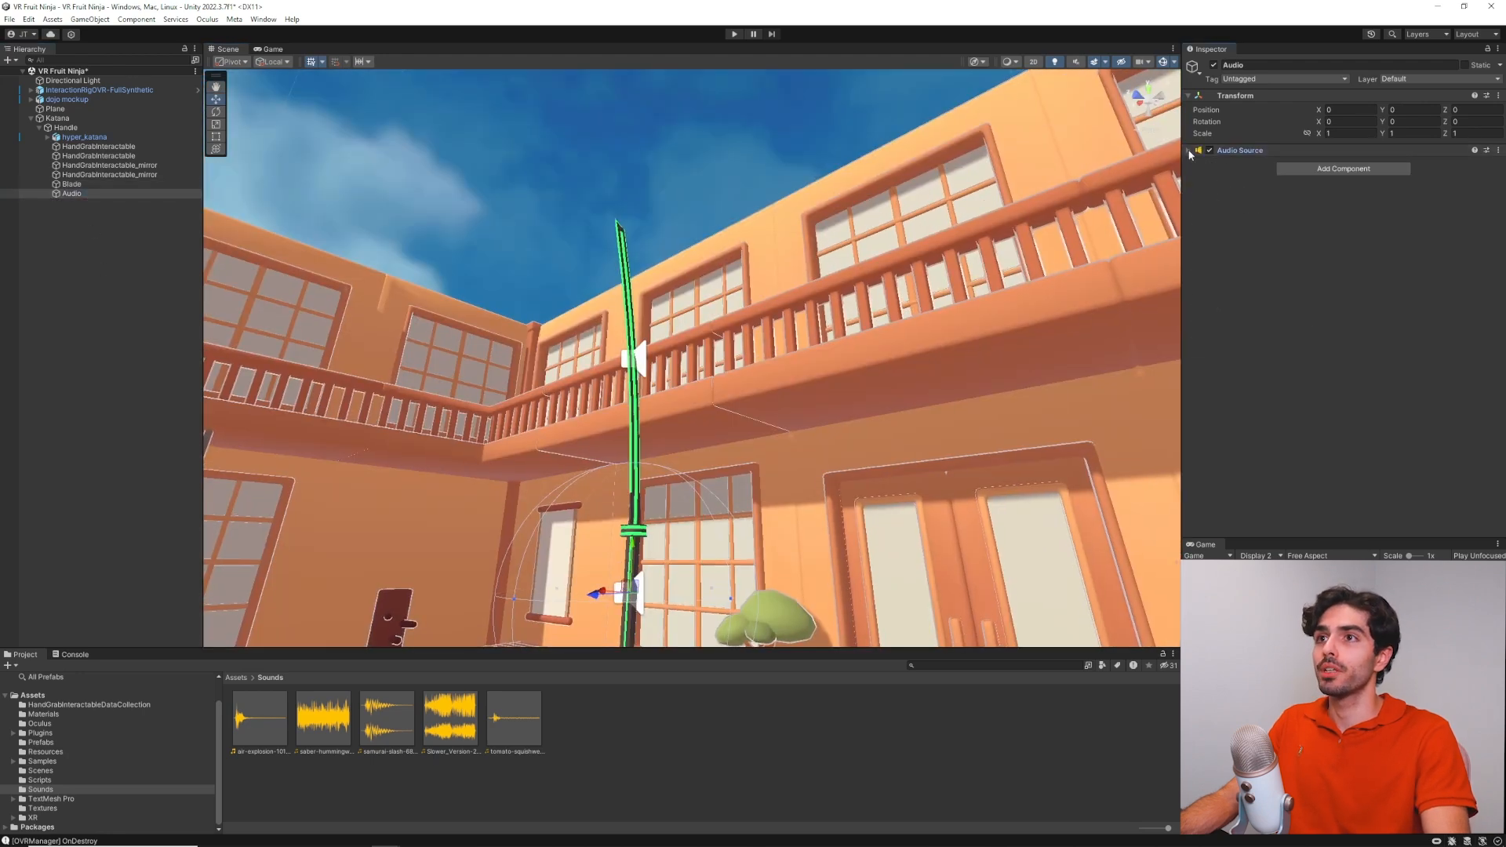
left_click(1190, 151)
left_click(1191, 151)
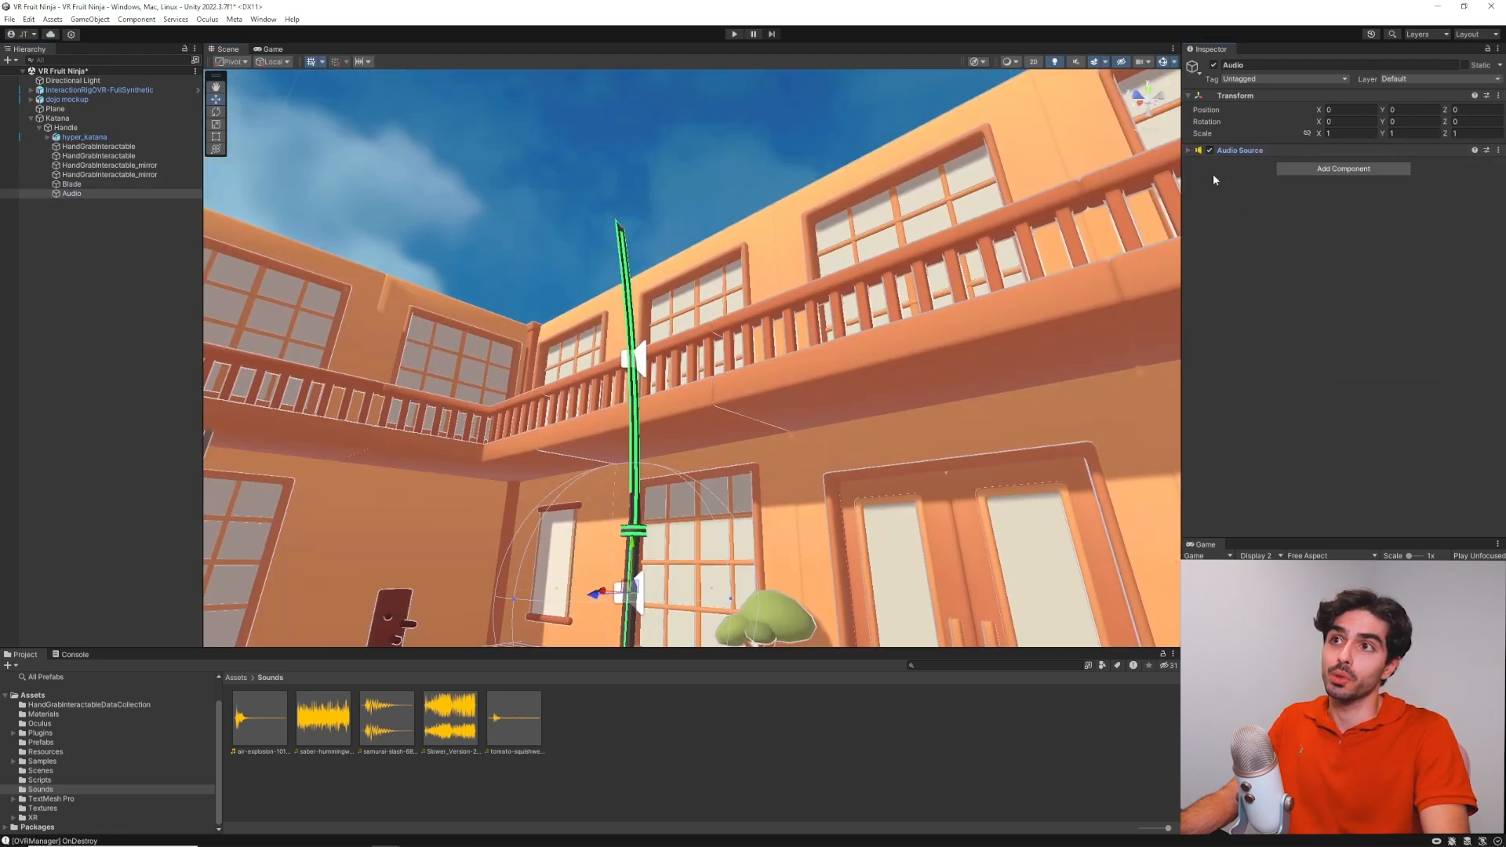
left_click(1335, 170)
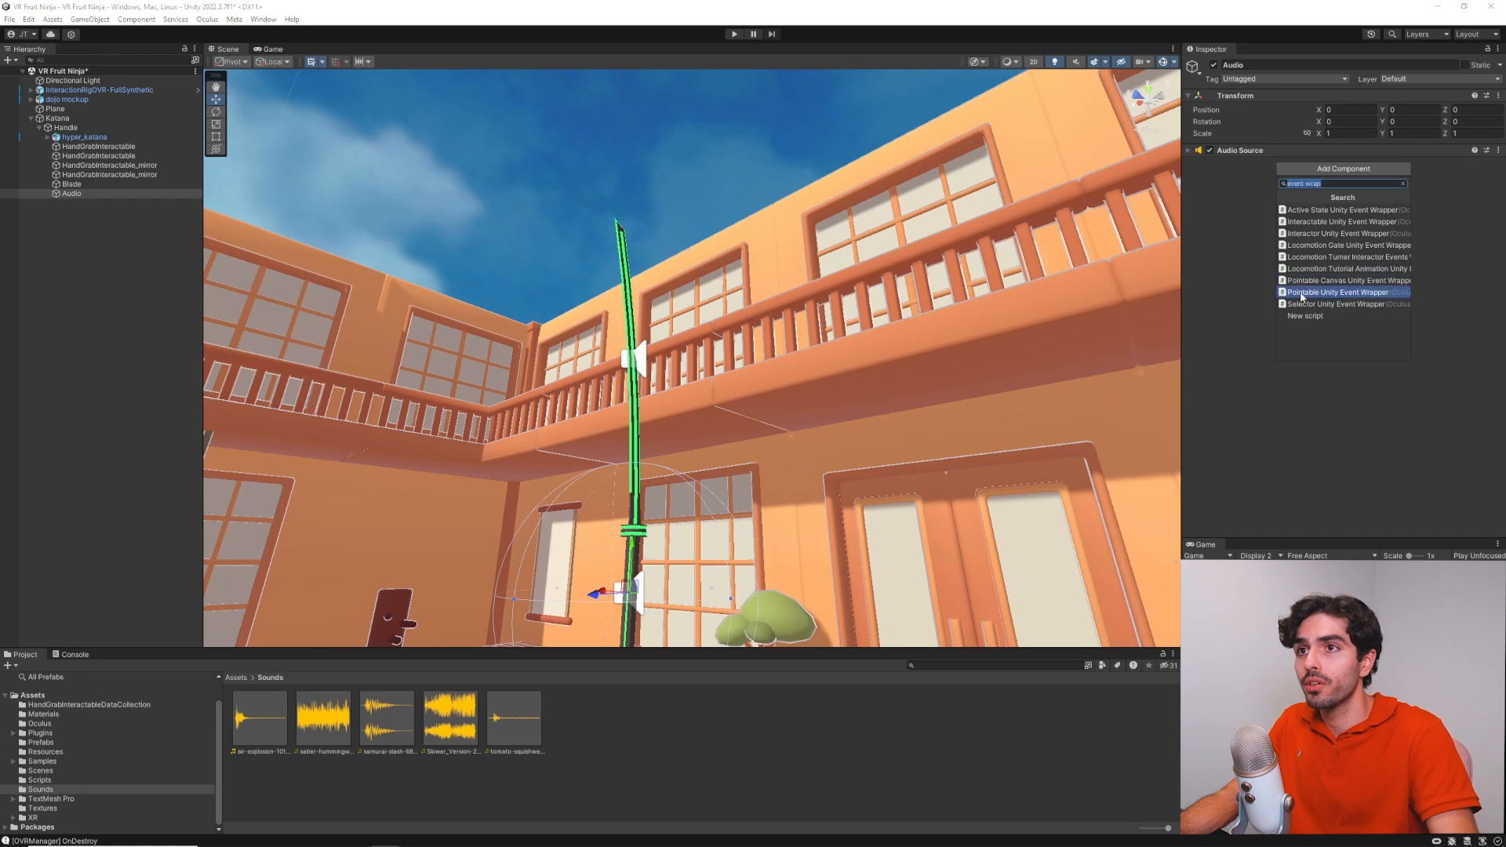
left_click(1350, 293)
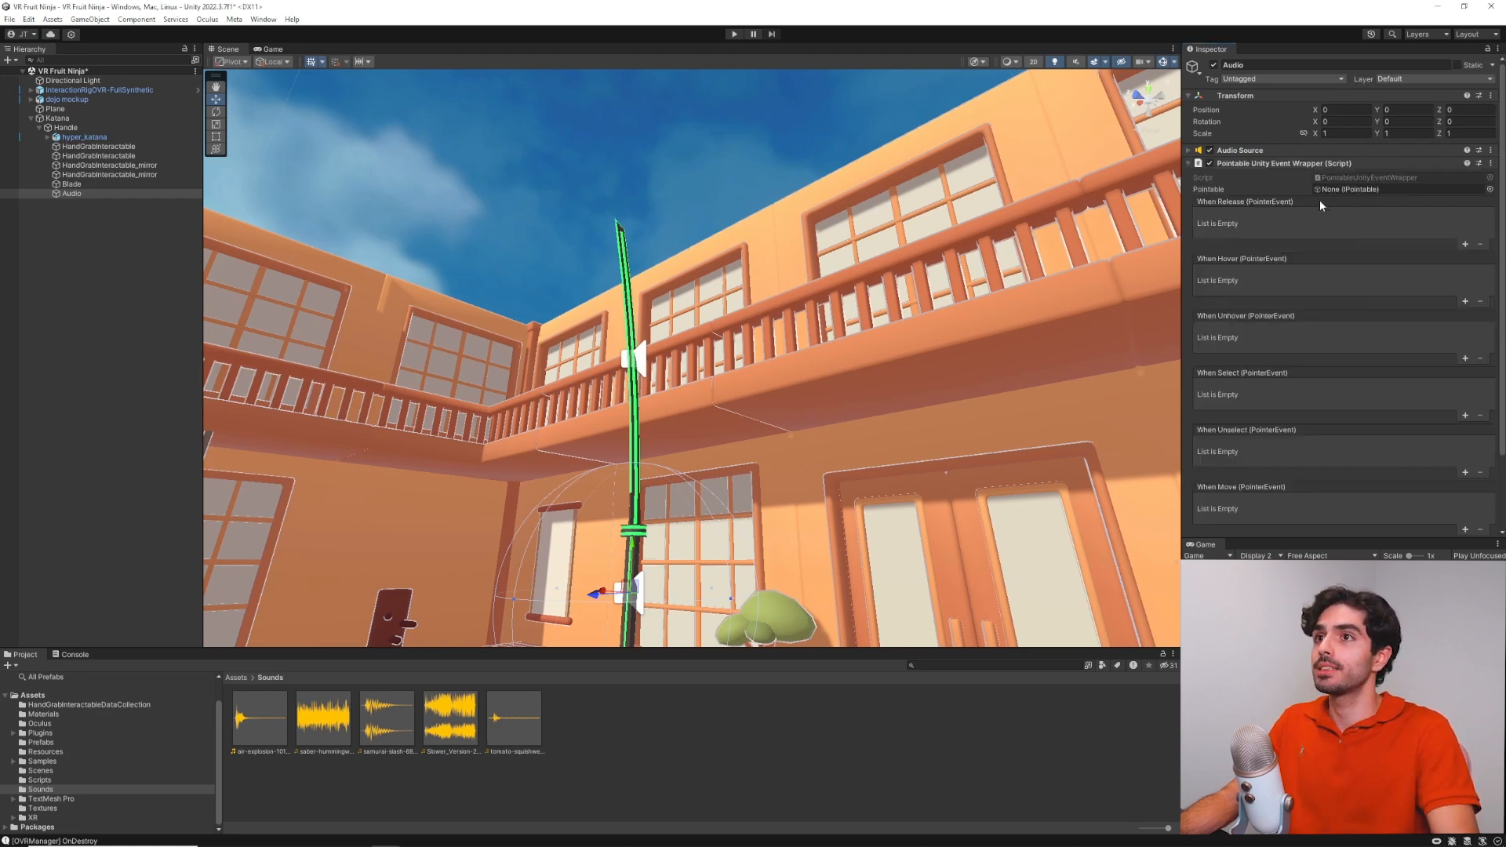
Assign the katana's Handle as the event wrapper's Pointable and add an empty entry to both When Select and When Unselect
scroll(1361, 219, "down", 3)
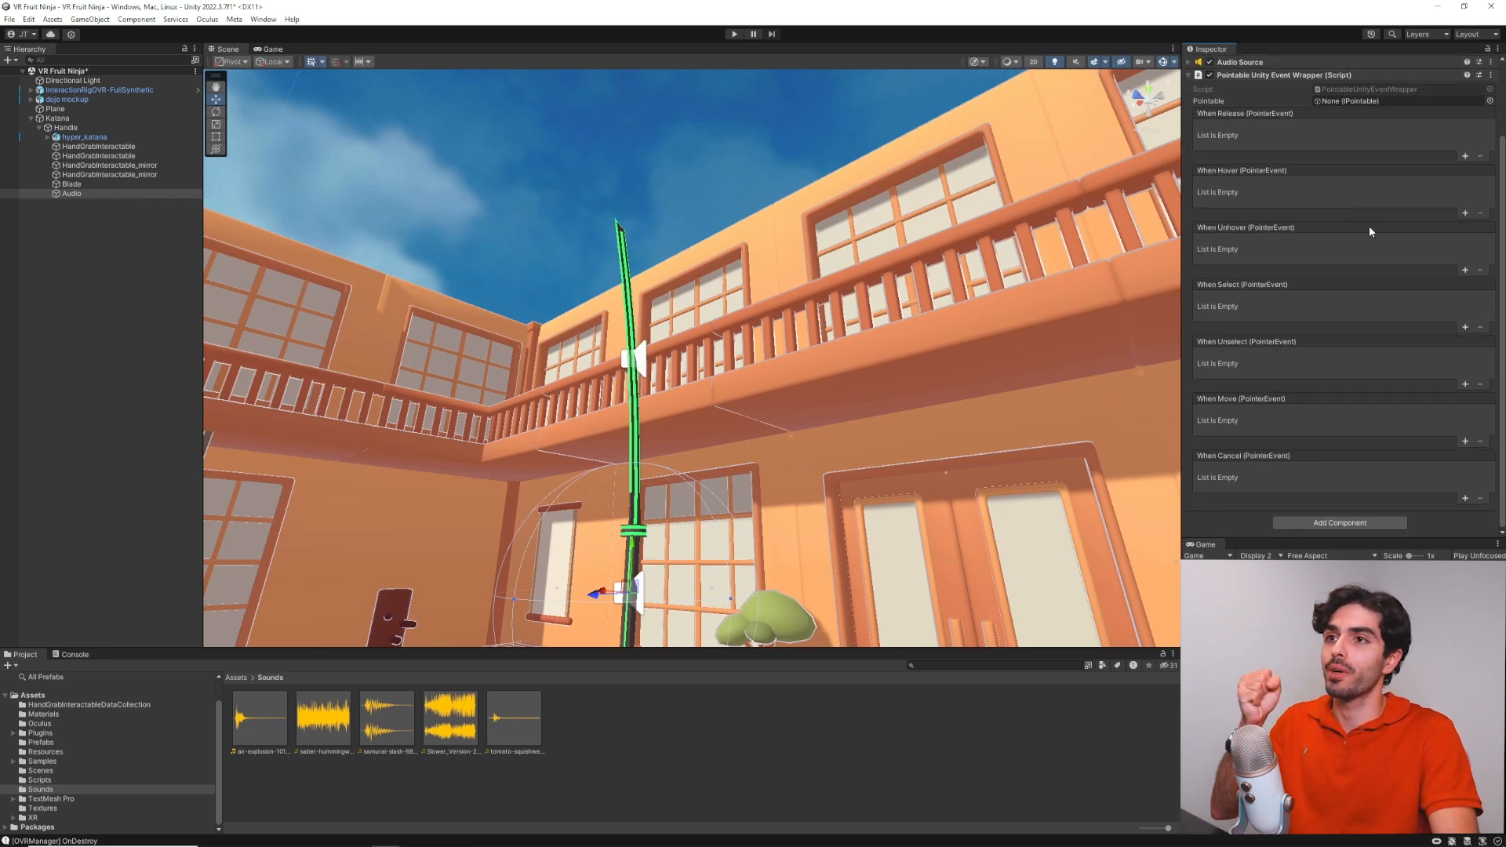
scroll(1331, 224, "up", 3)
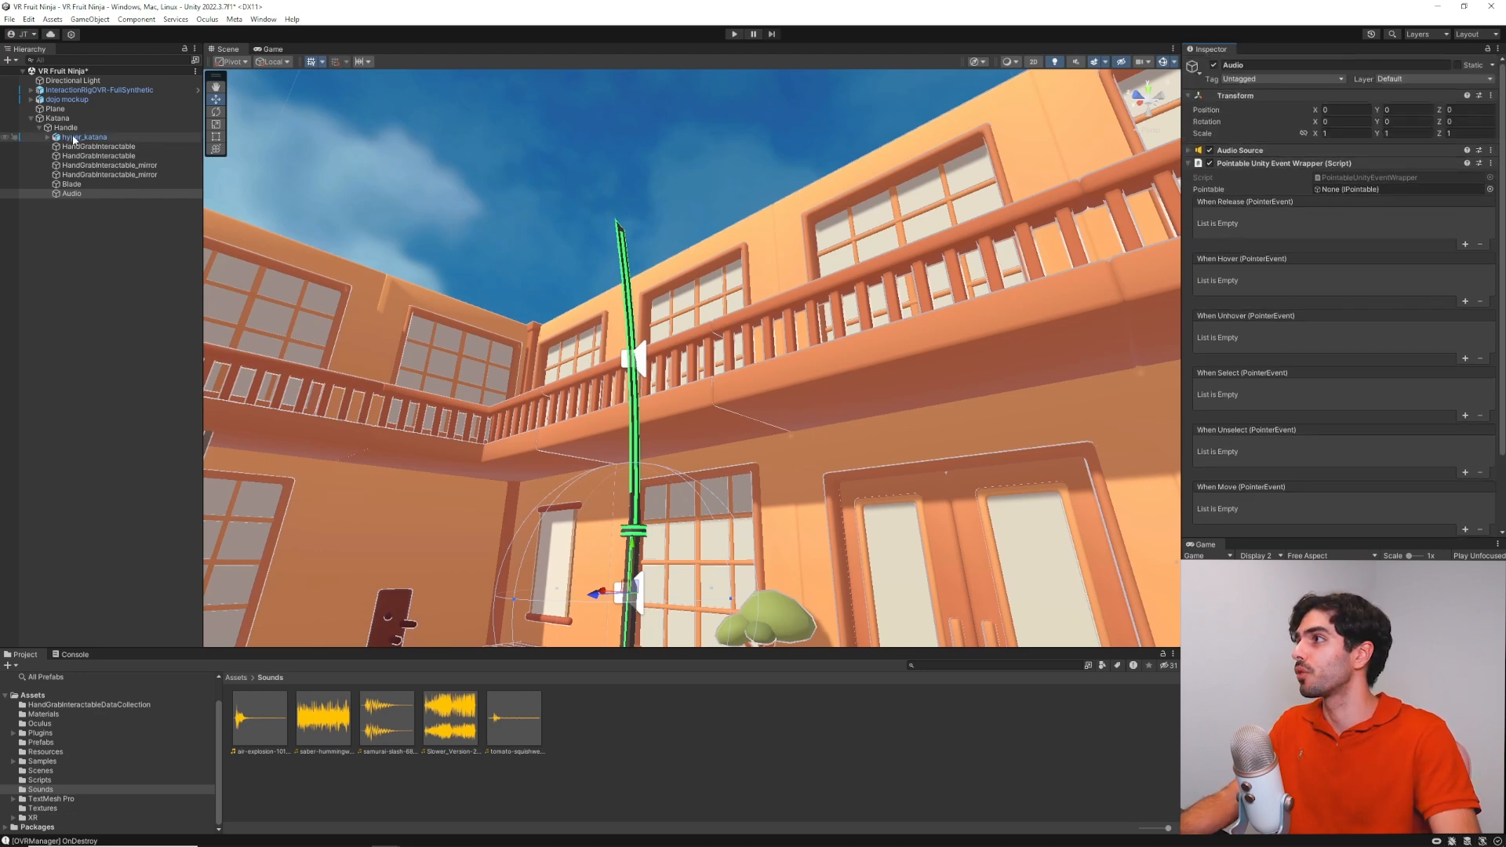
left_click_drag(60, 128, 1353, 191)
scroll(1294, 332, "down", 2)
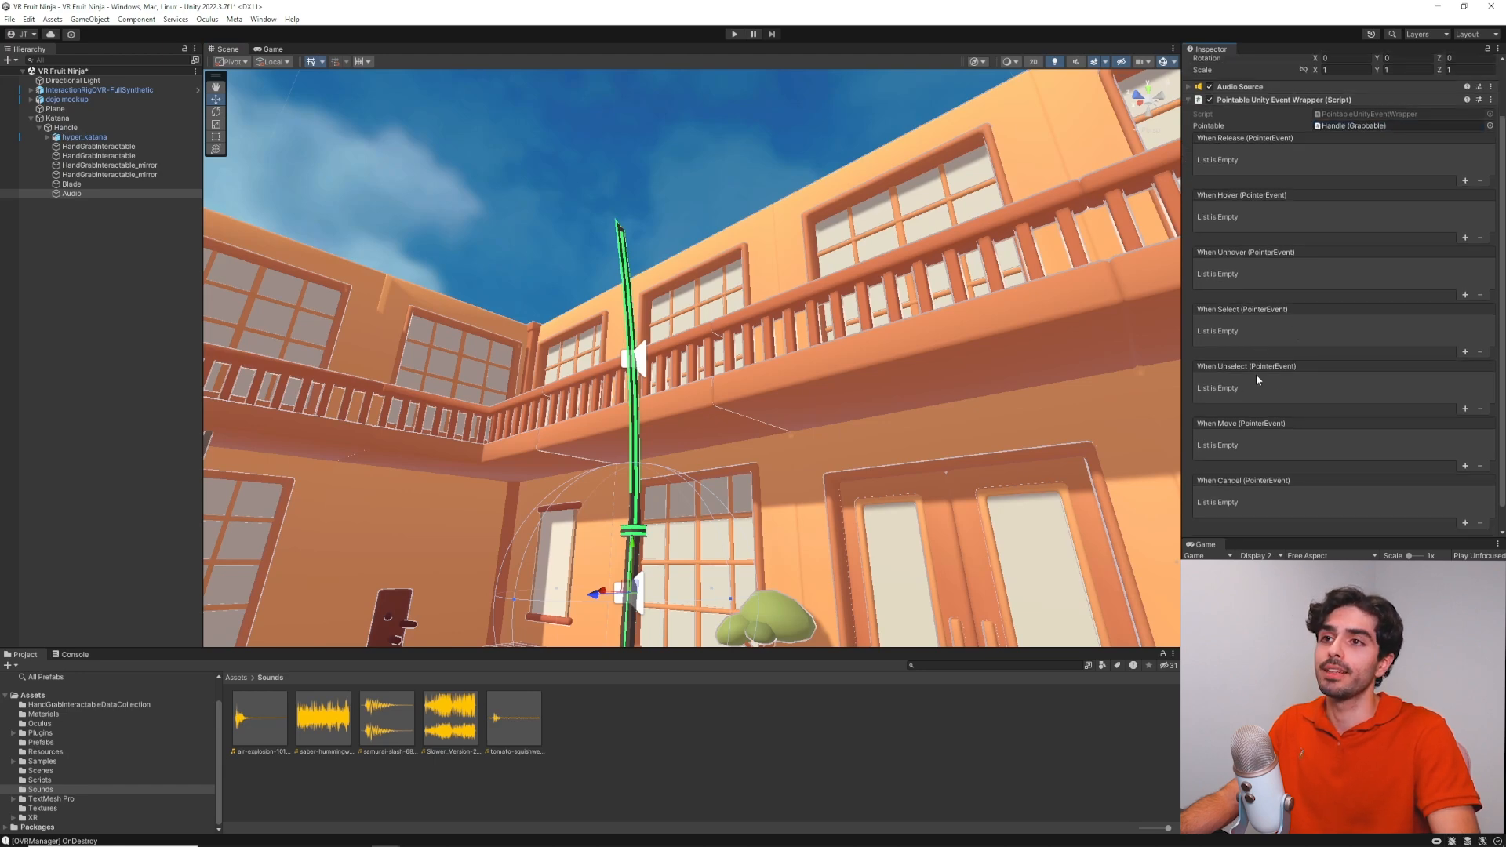
left_click(1464, 350)
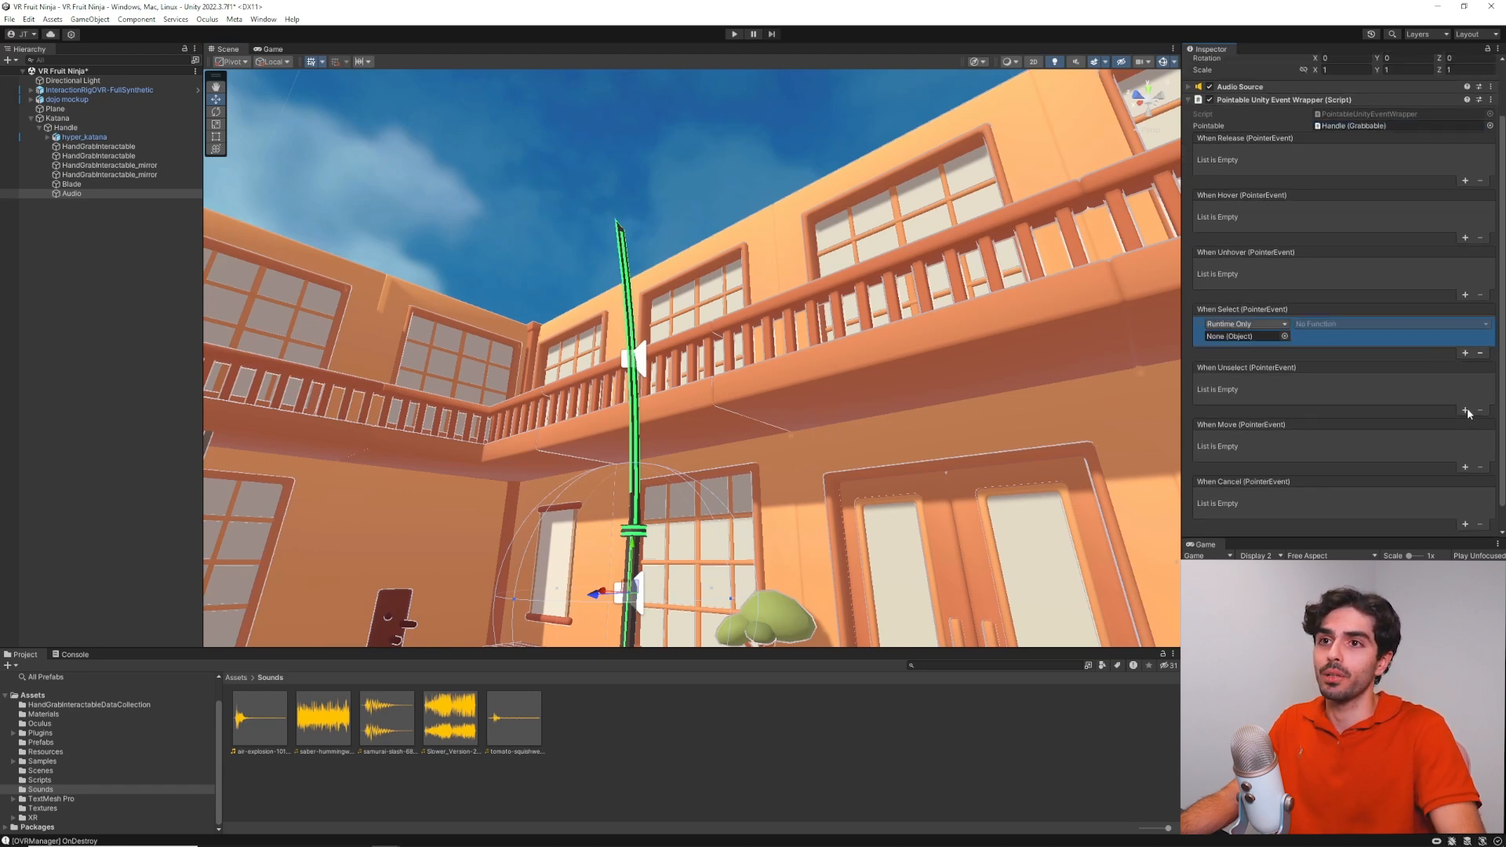
left_click(1465, 409)
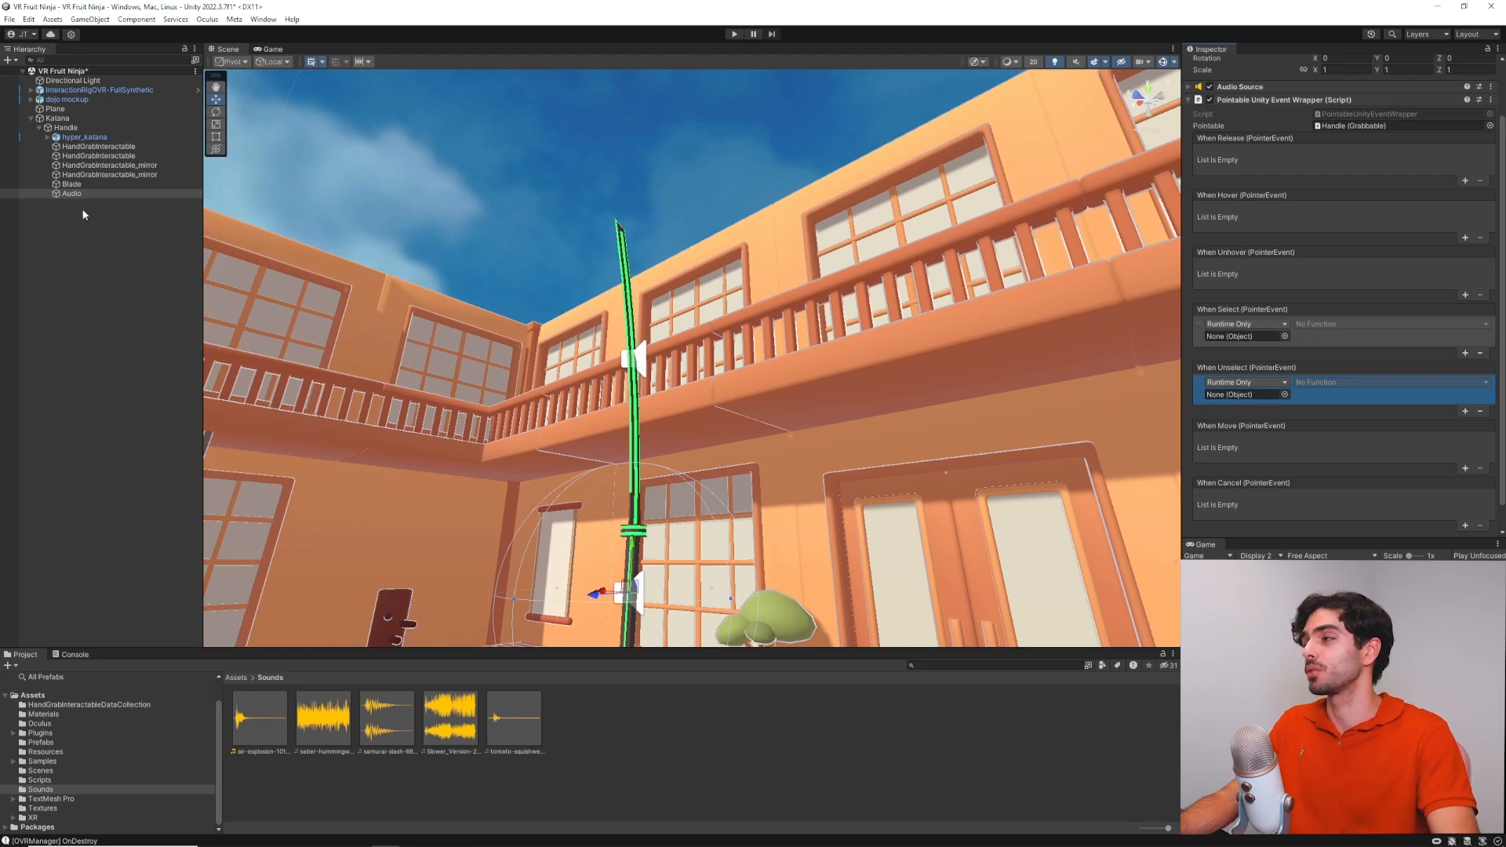
Search the project for "basic grab" and place the BasicGrabPickupAudio and BasicGrabReleaseAudio prefabs under the Audio object
left_click(965, 664)
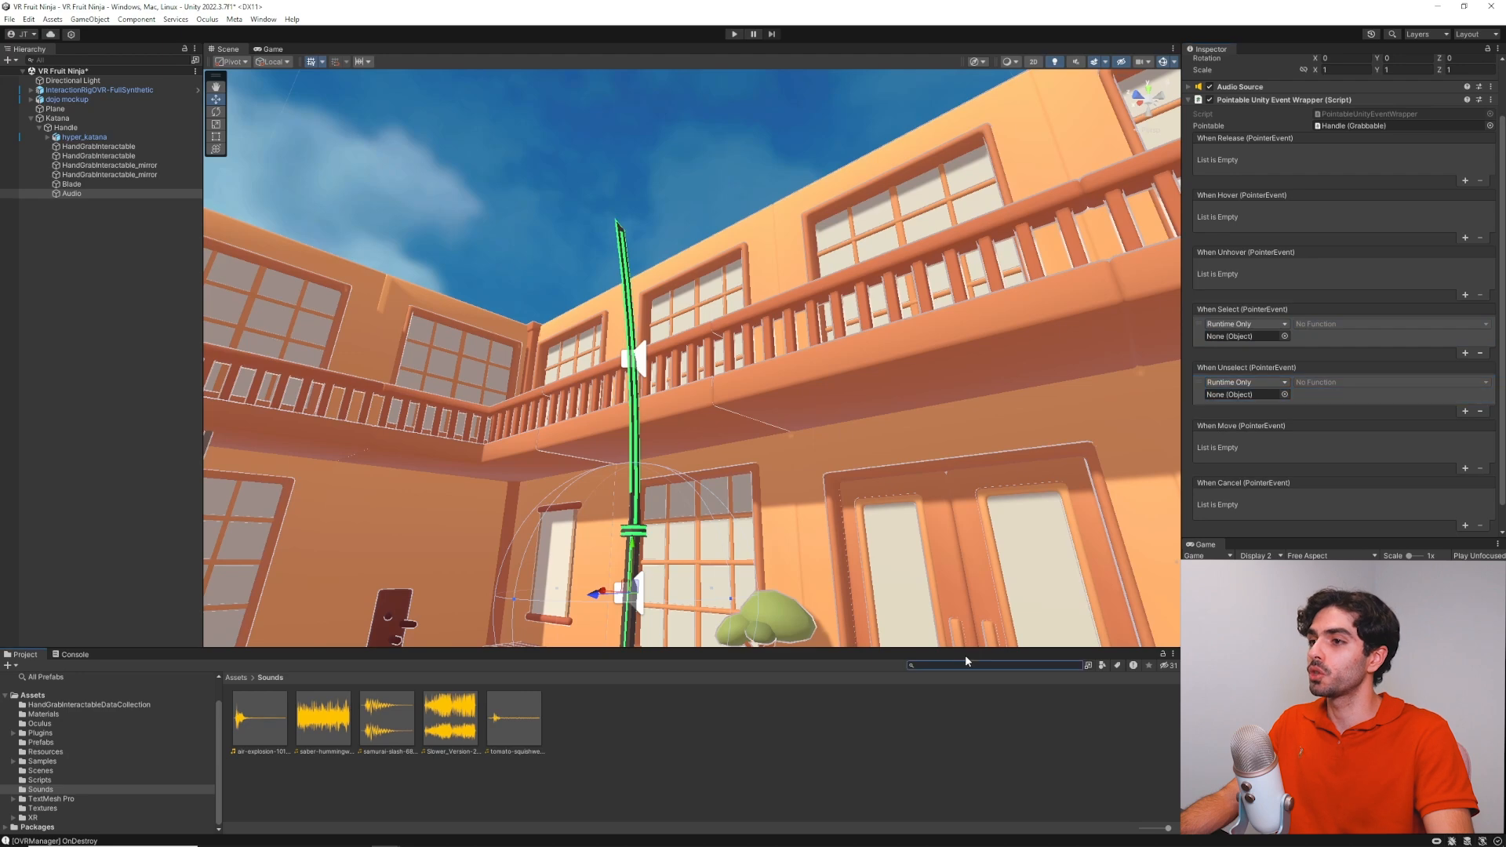
type("basi")
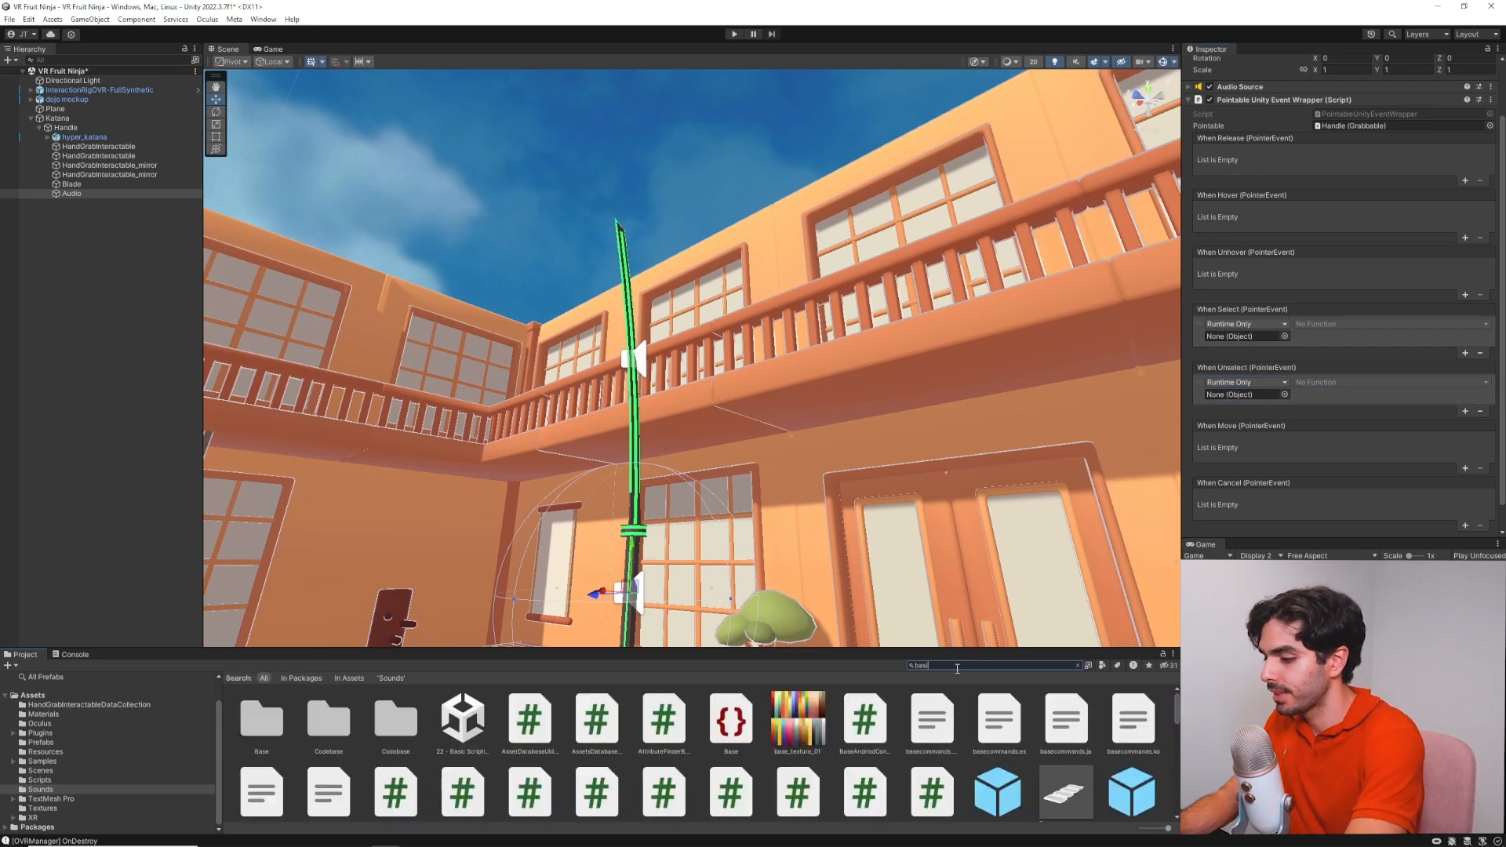
type("c grab")
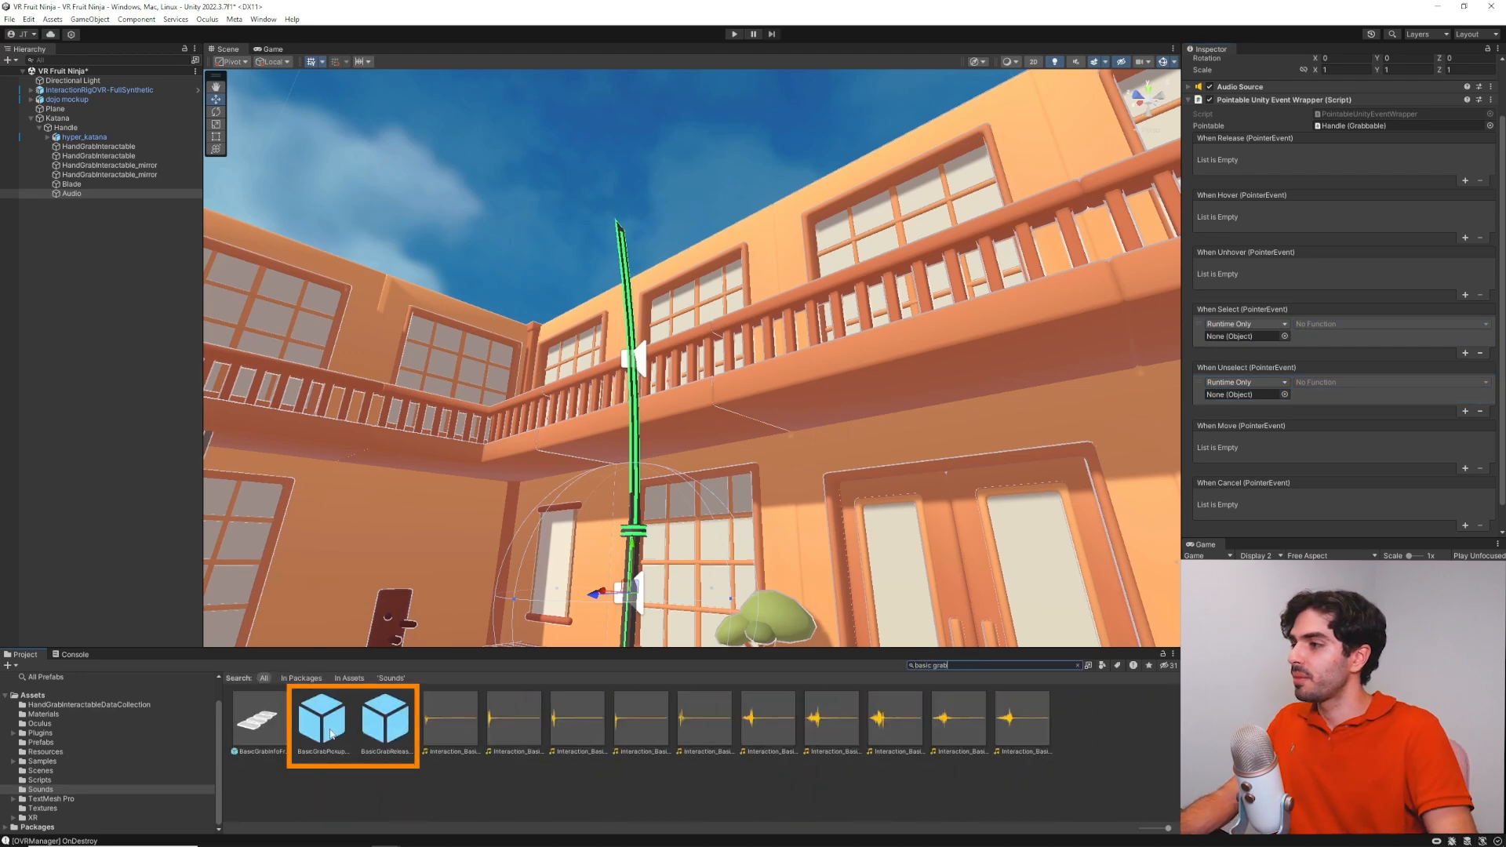
left_click(383, 720)
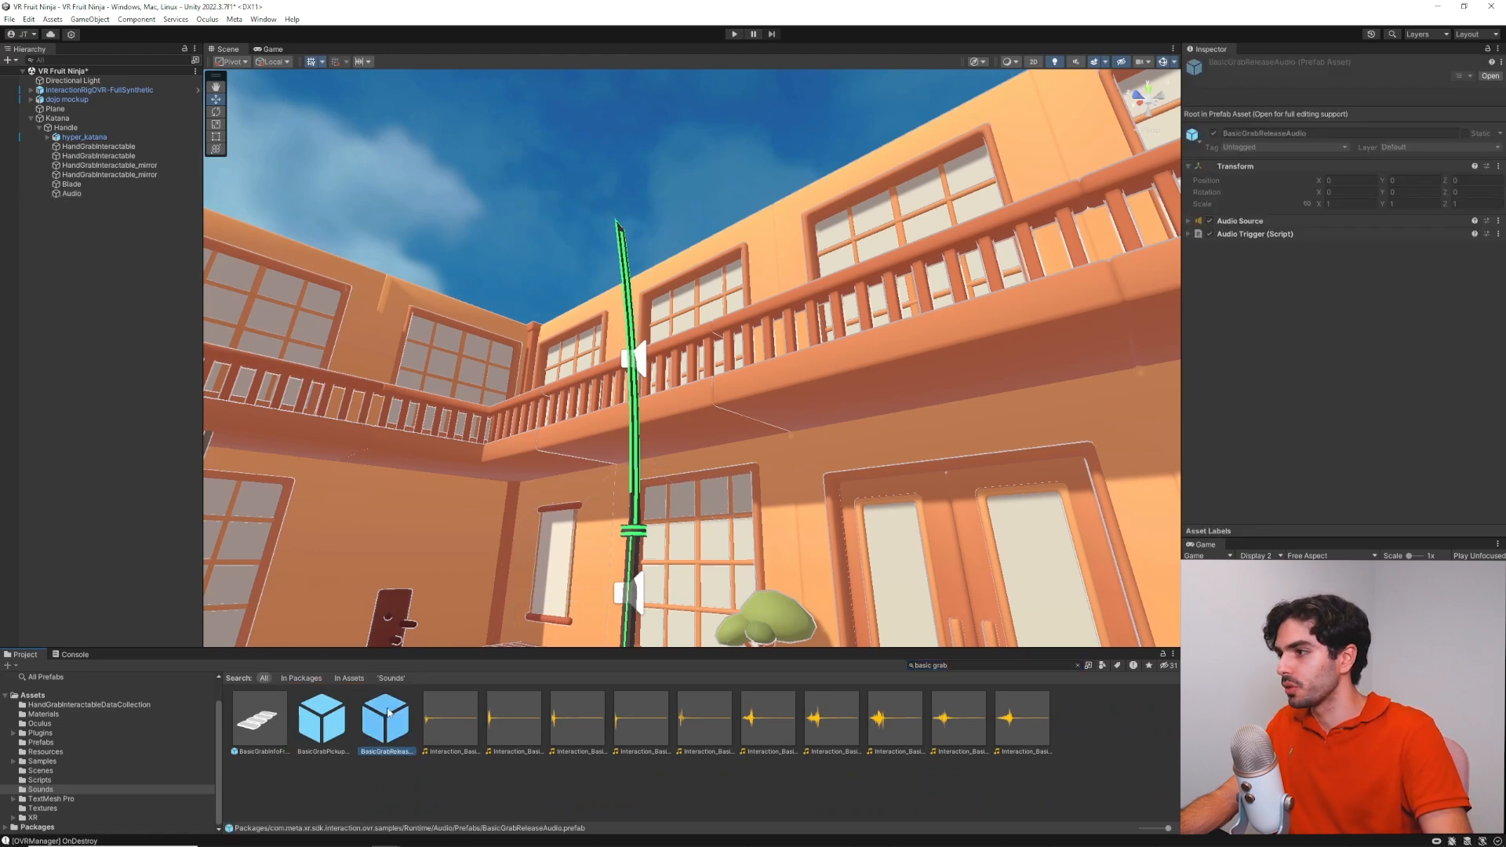
left_click(326, 721)
left_click(372, 718, "ctrl")
left_click_drag(313, 679, 79, 195)
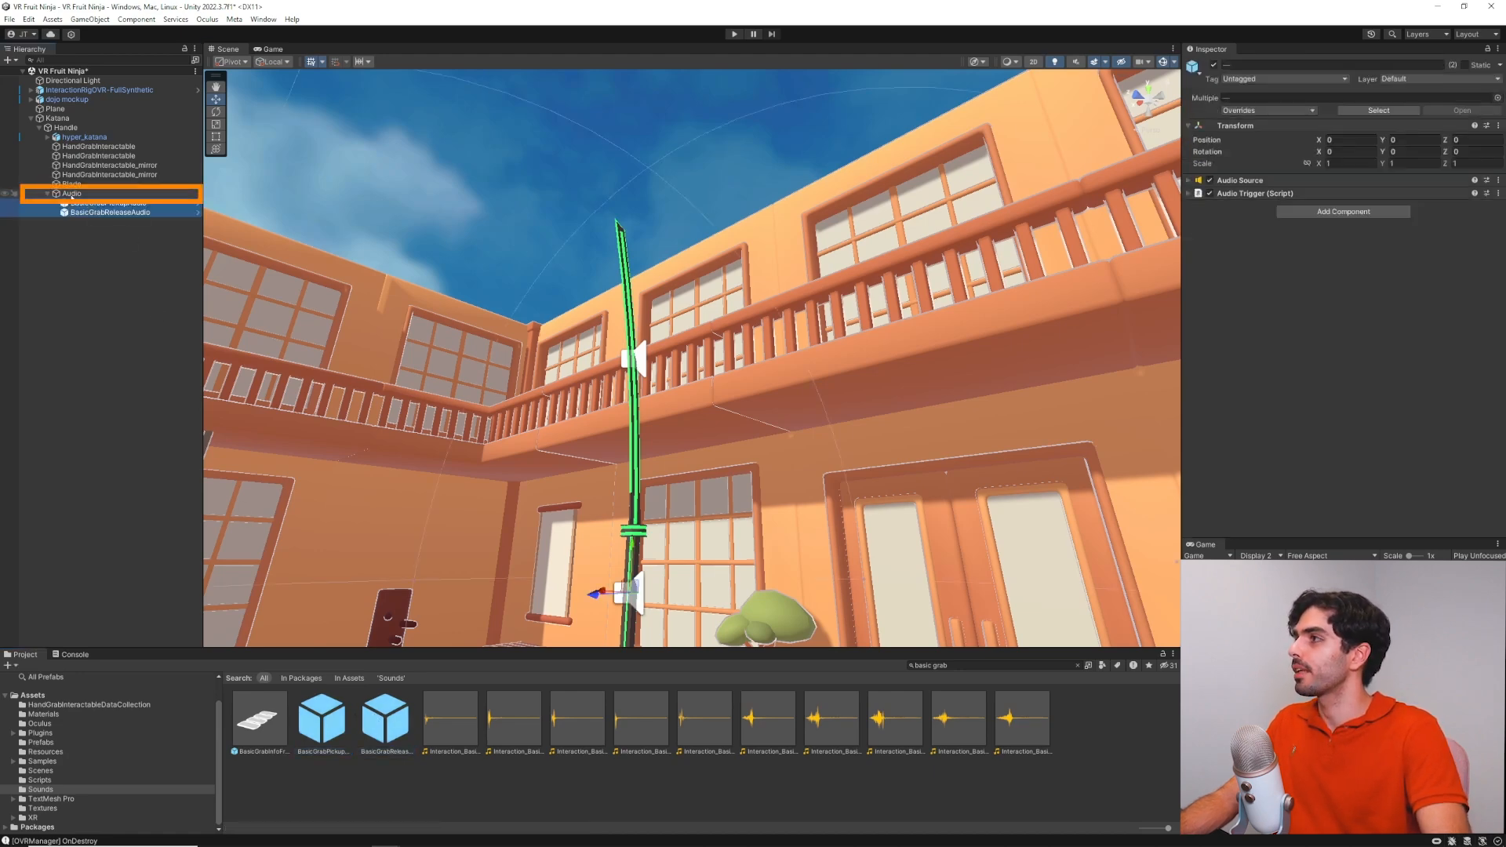
Examine the Audio Source and Audio Trigger settings of the added grab audio prefabs
left_click(1200, 180)
scroll(1208, 238, "down", 6)
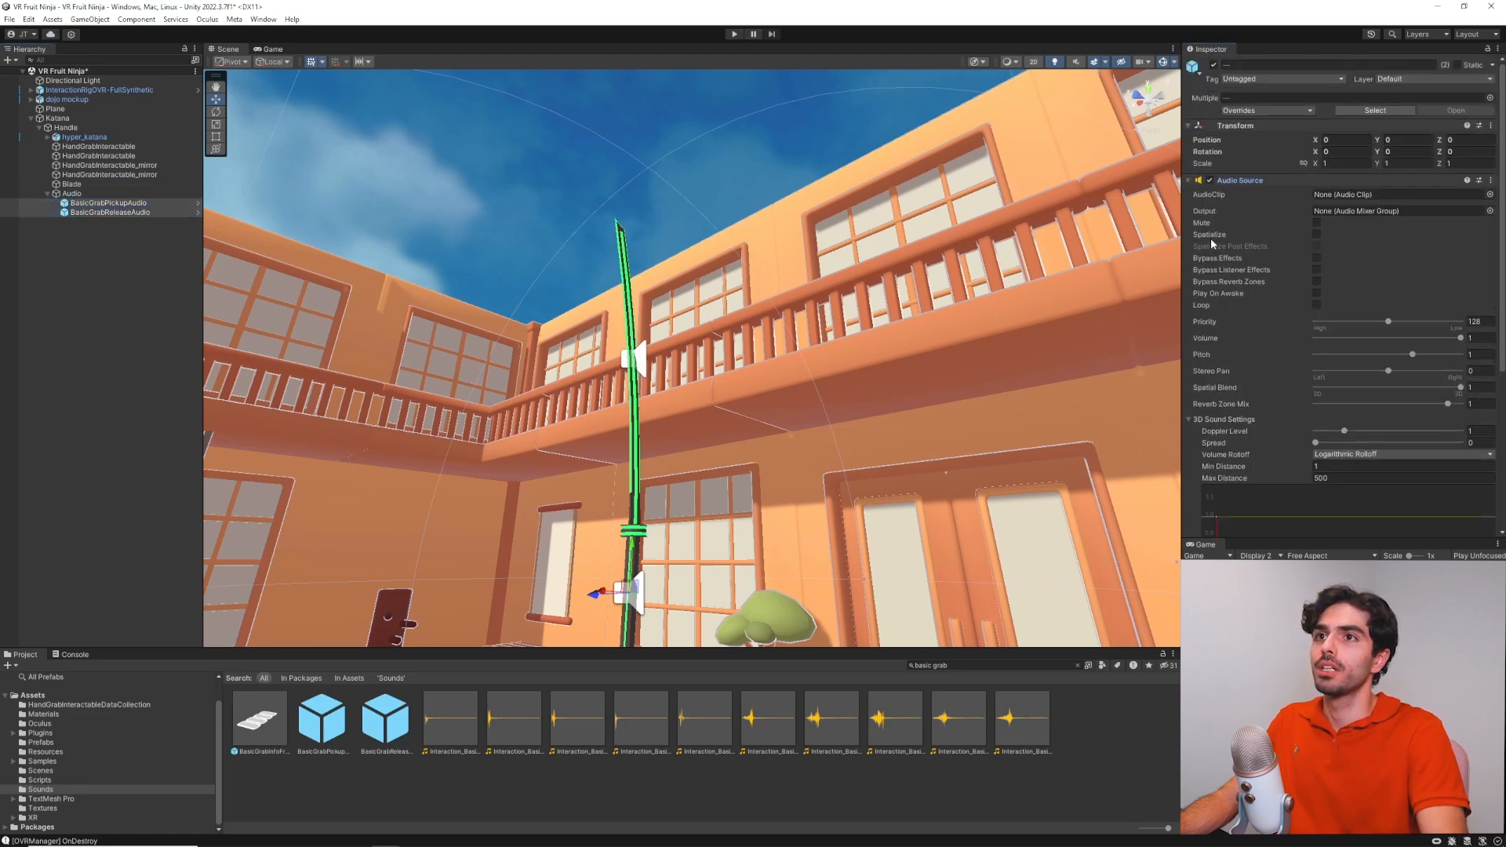
left_click(1192, 507)
scroll(1257, 463, "down", 1)
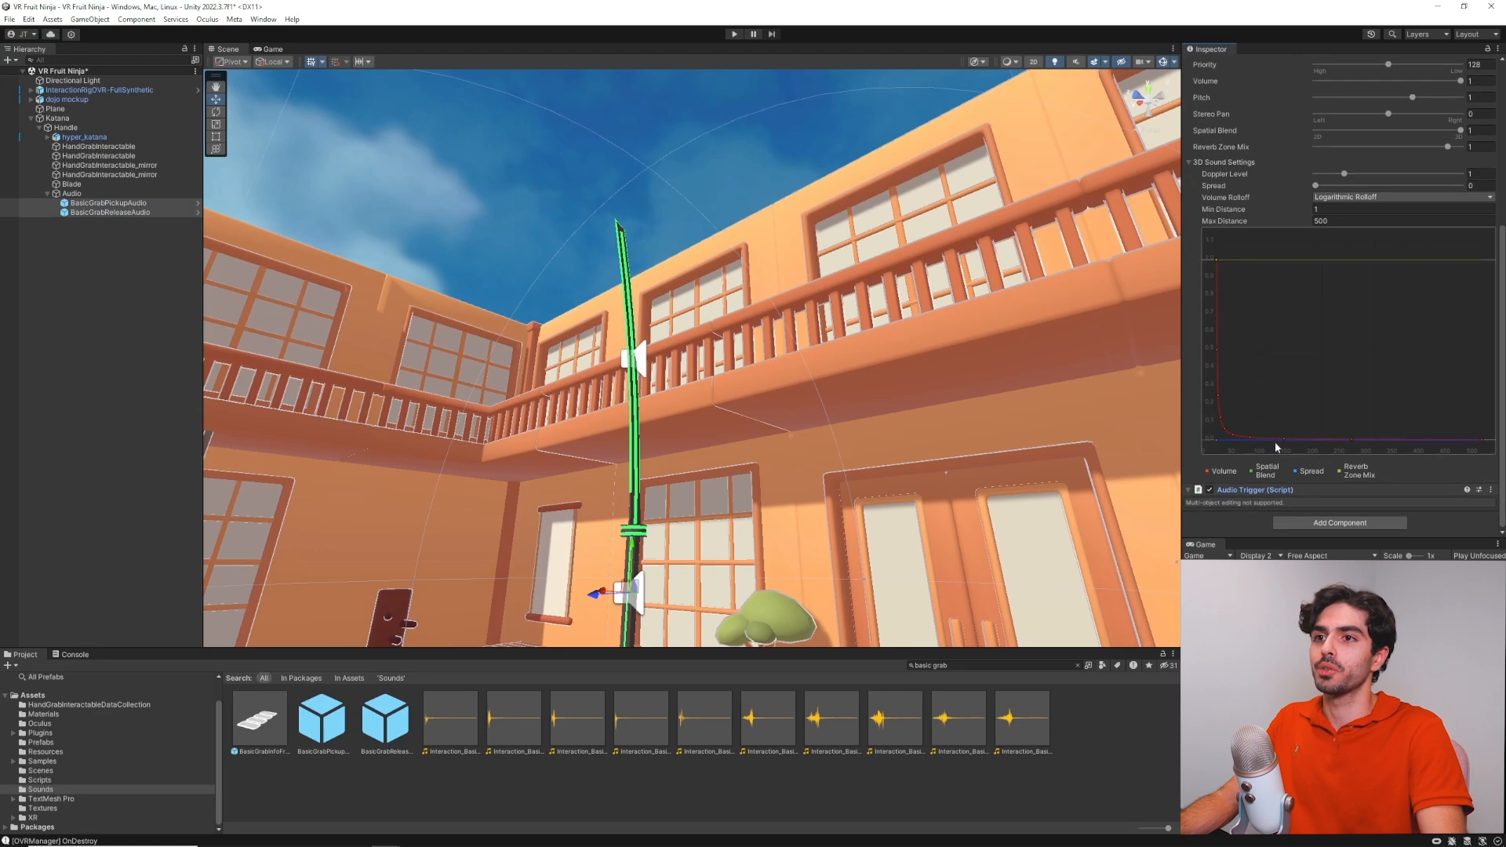
left_click(1232, 493)
left_click(1232, 503)
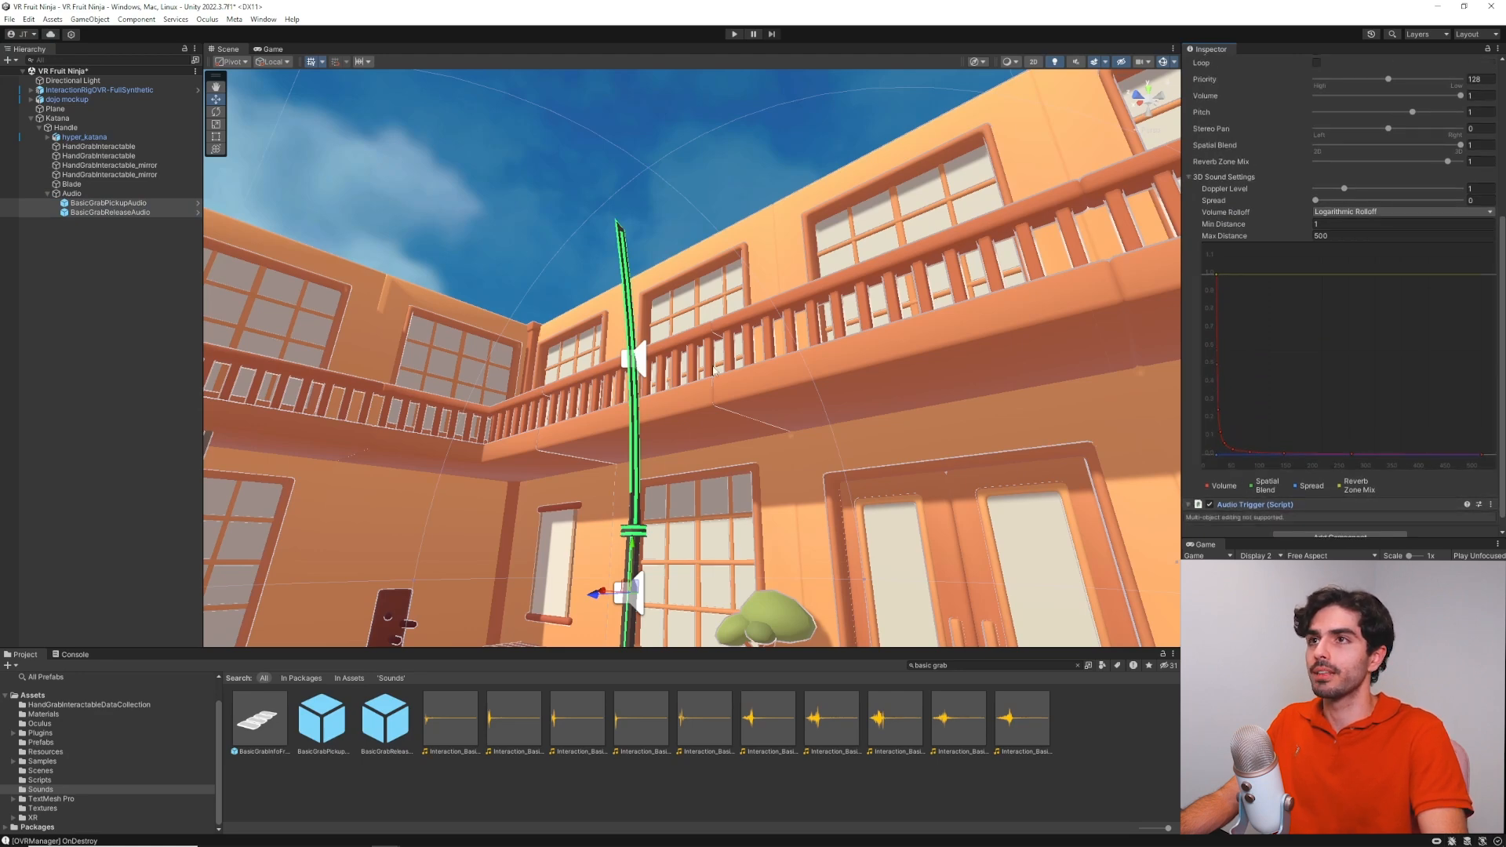
scroll(1387, 403, "down", 6)
scroll(1420, 393, "down", 1)
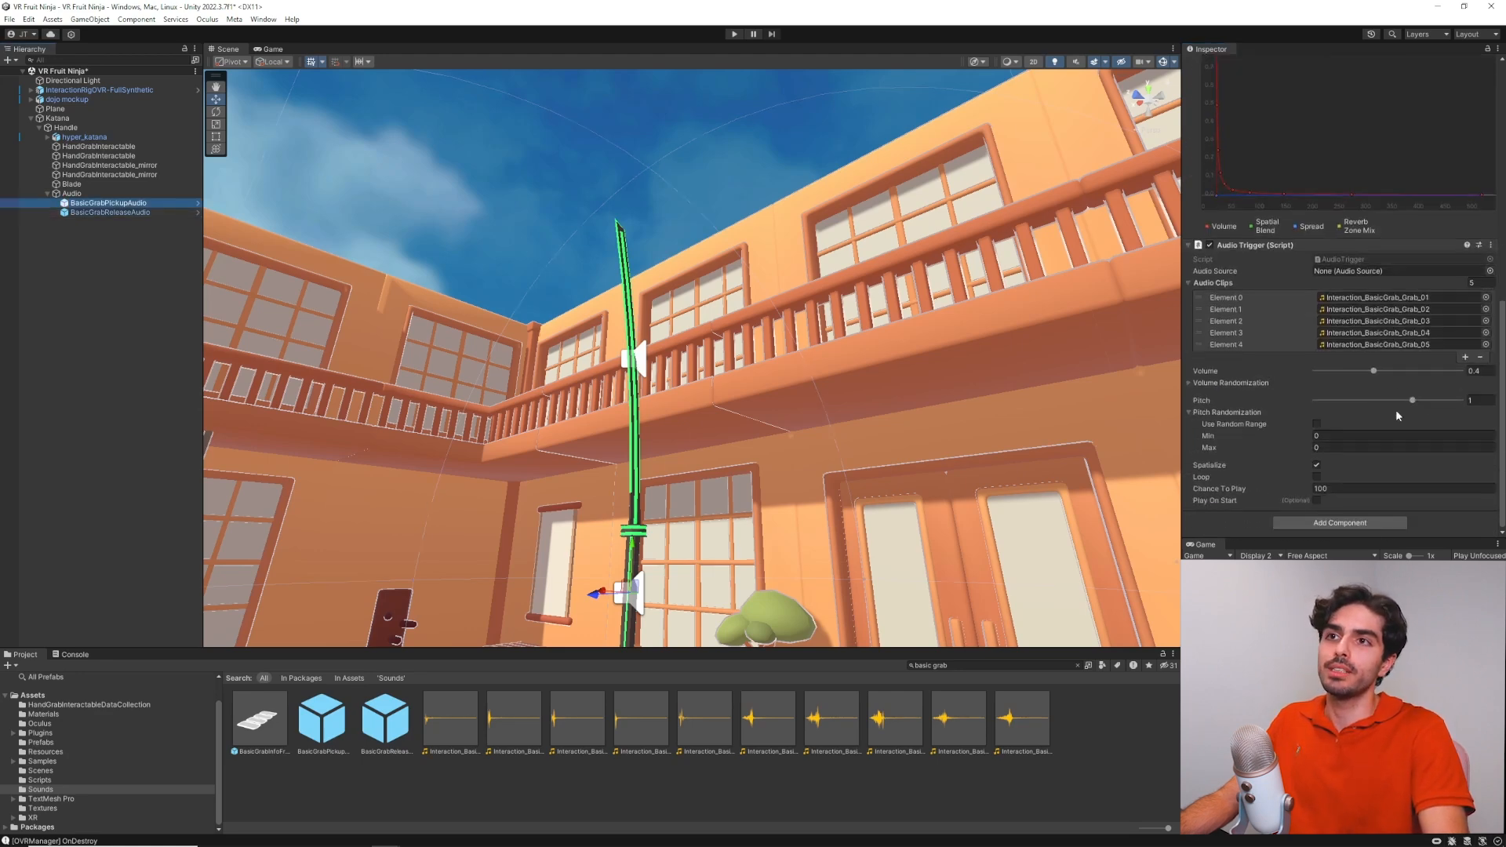
scroll(1264, 378, "up", 8)
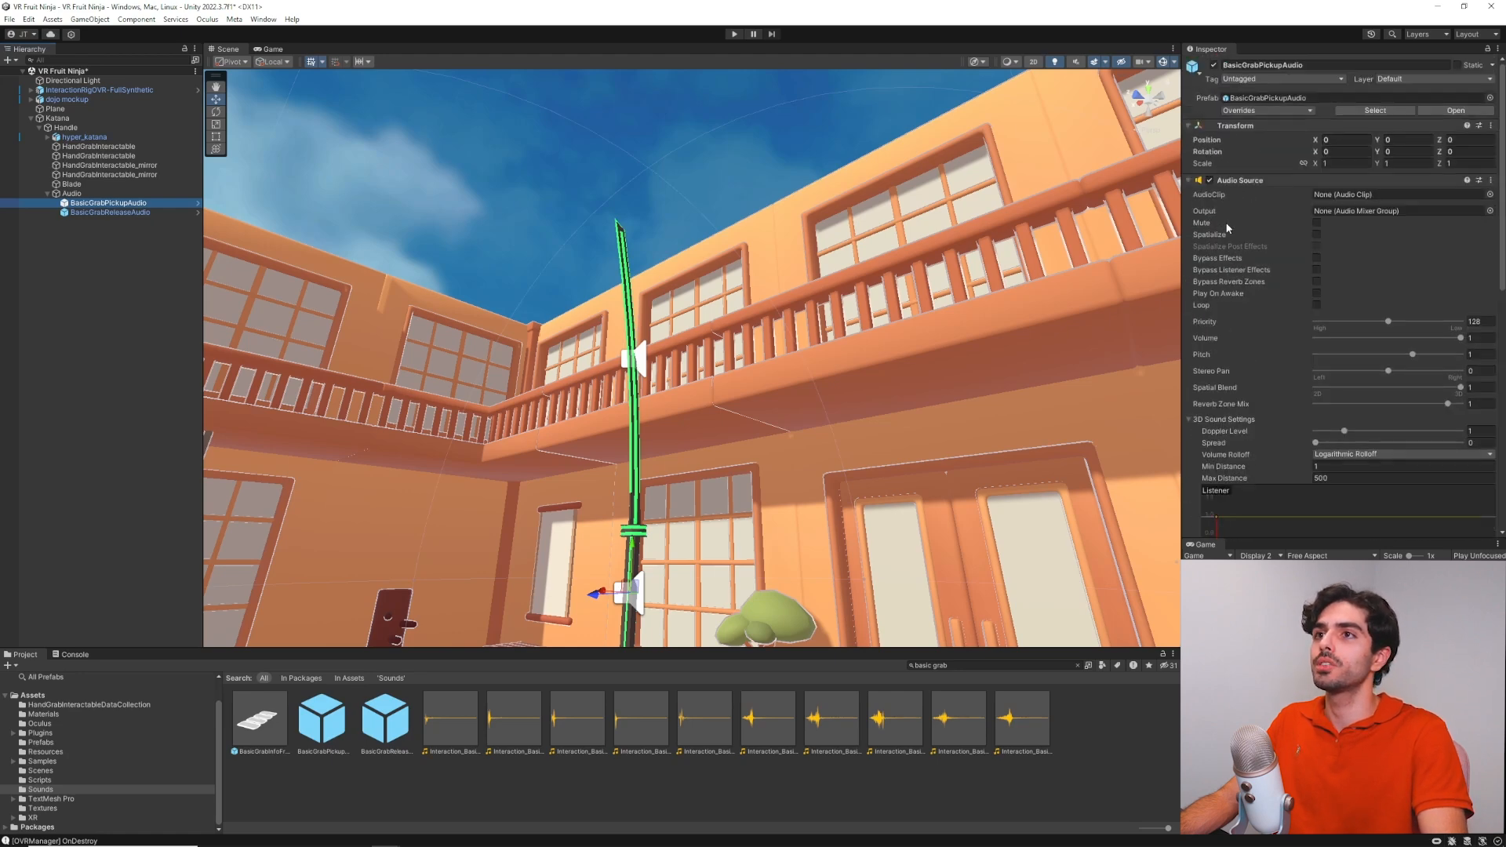
Assign BasicGrabPickupAudio to the Audio object's When Select event and BasicGrabReleaseAudio to its When Unselect event
left_click(61, 193)
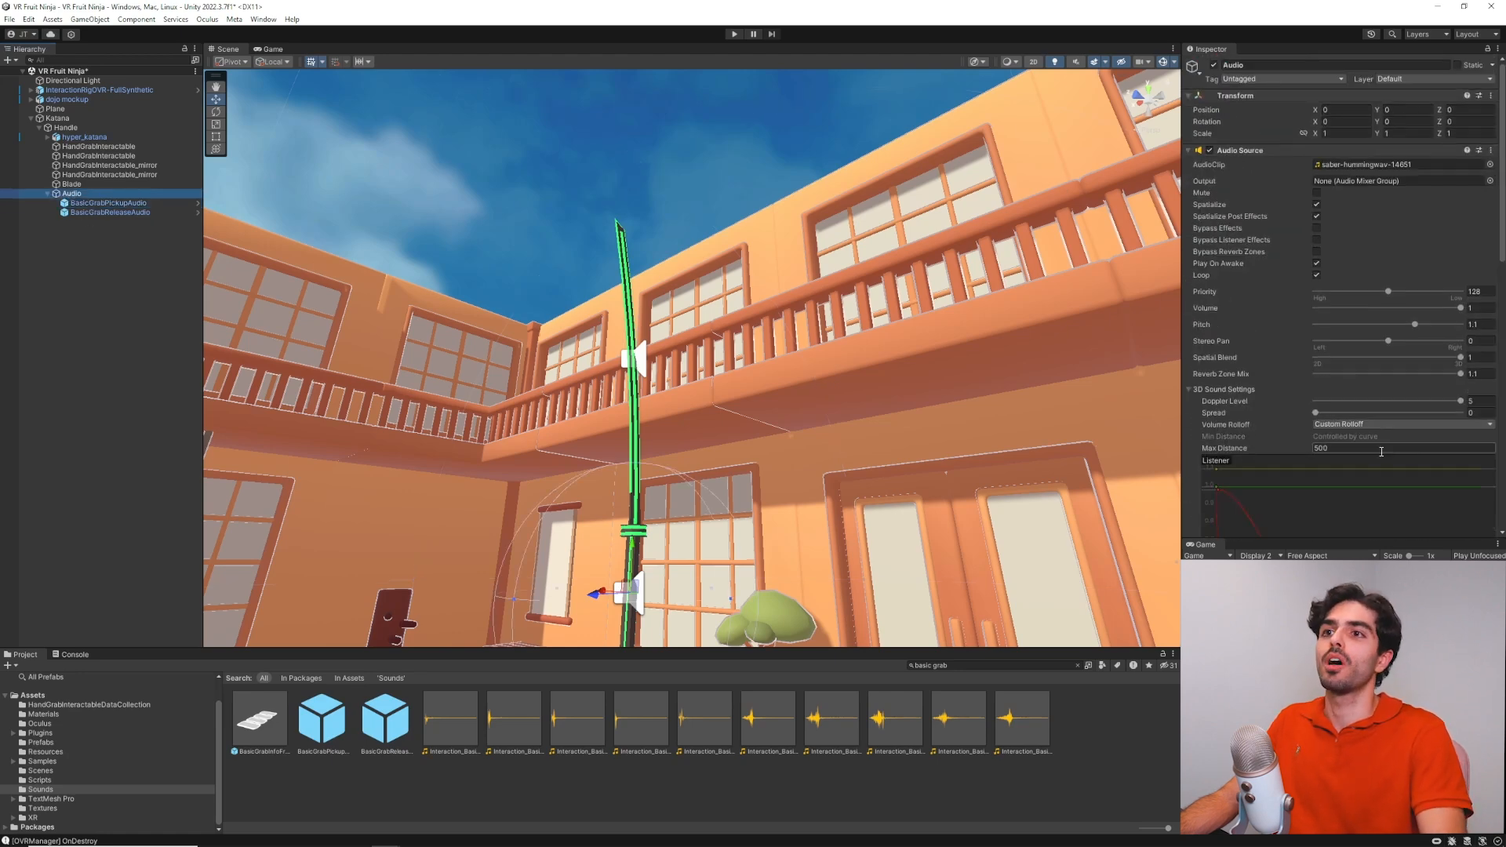
scroll(1297, 379, "down", 1)
left_click(1235, 118)
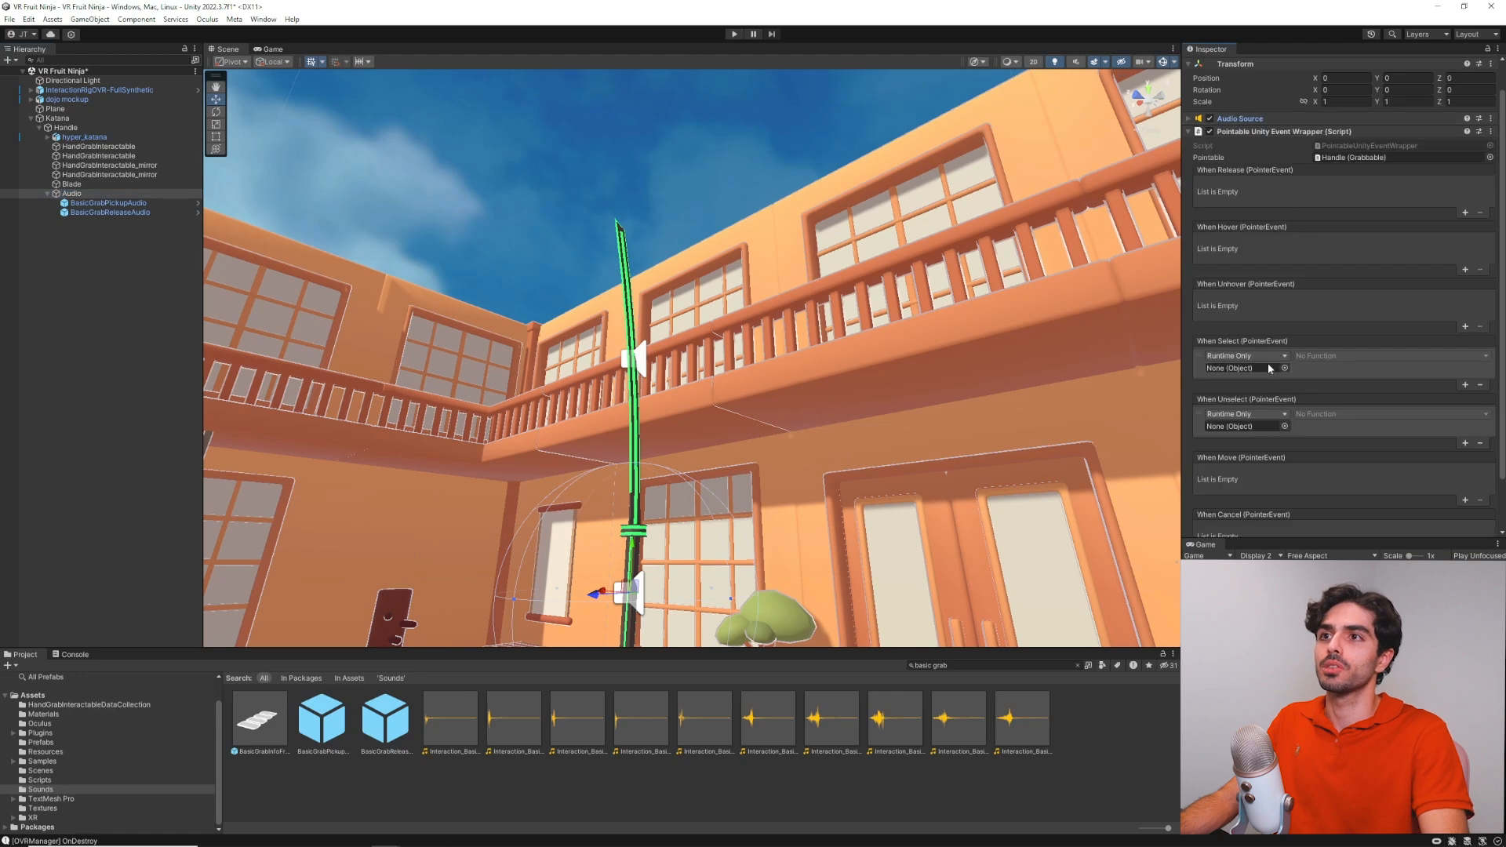
scroll(1286, 366, "down", 1)
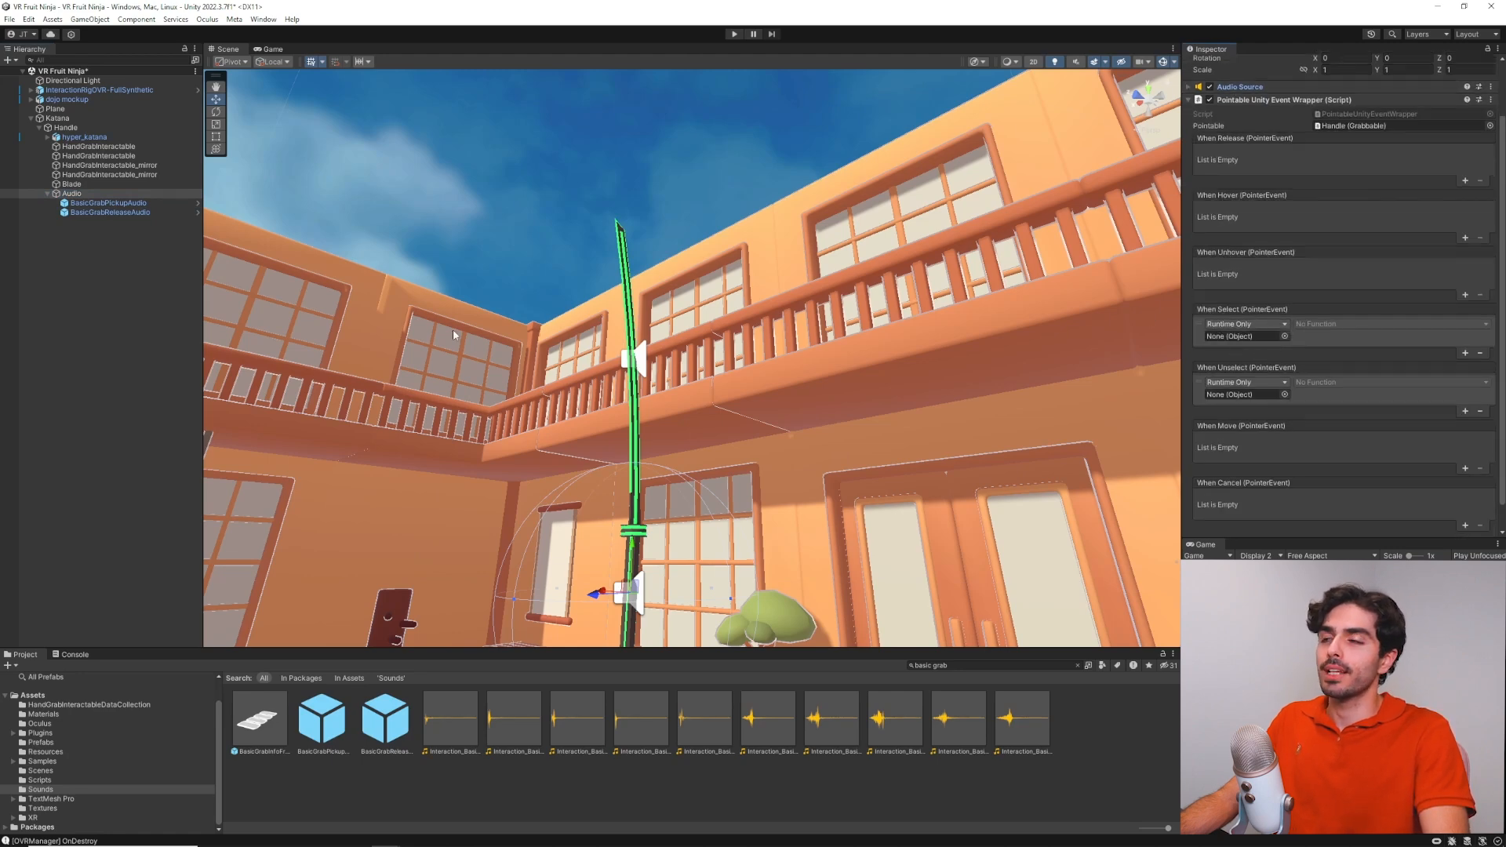
left_click(111, 203)
left_click_drag(111, 207, 1251, 336)
left_click_drag(82, 213, 1242, 402)
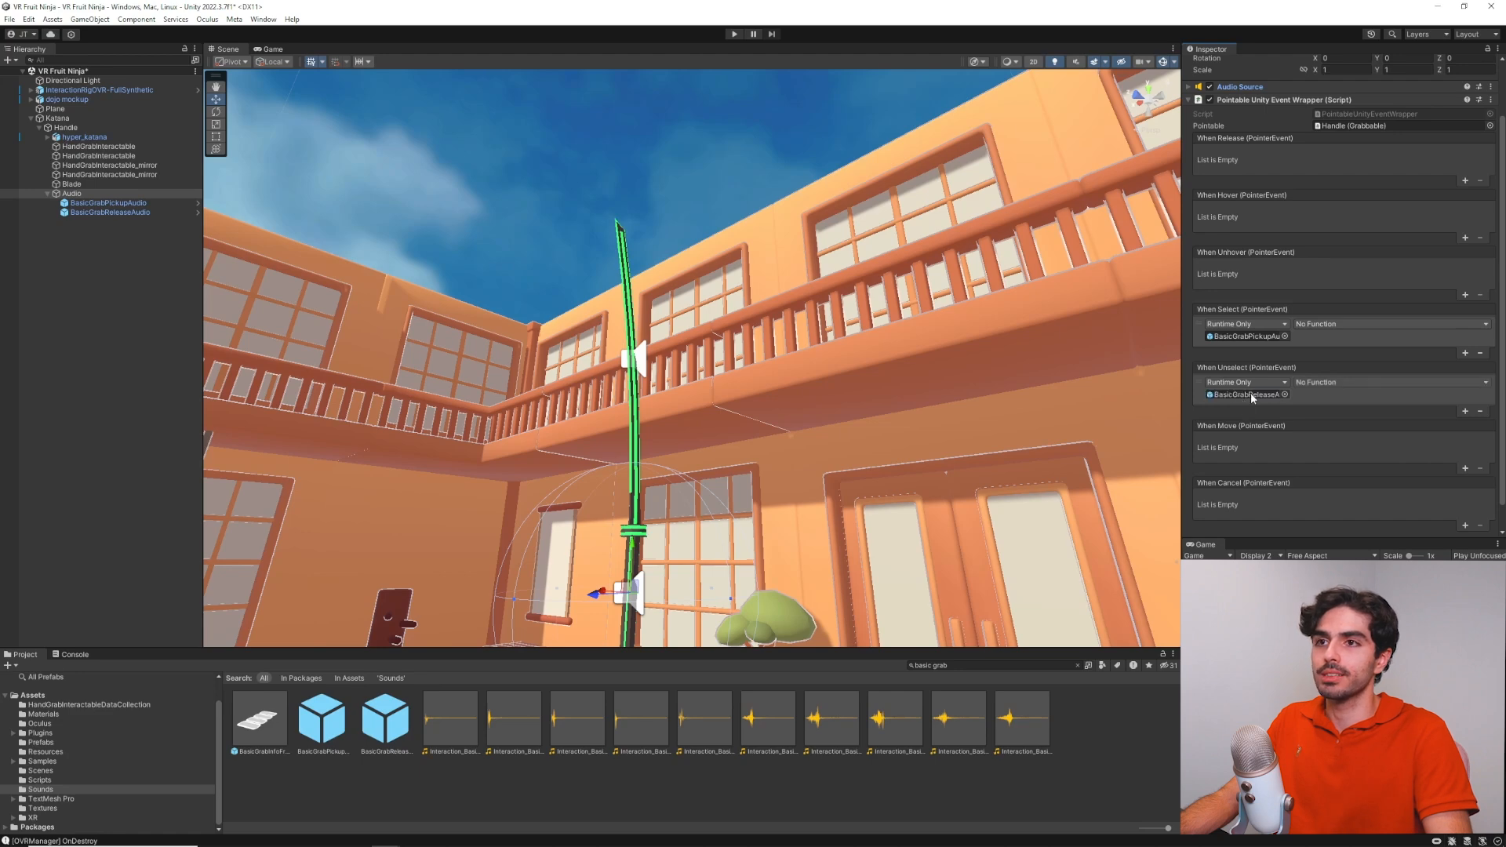
Set the function of both the When Select and When Unselect entries to AudioTrigger.PlayAudio
left_click(1338, 324)
mouse_move(1336, 395)
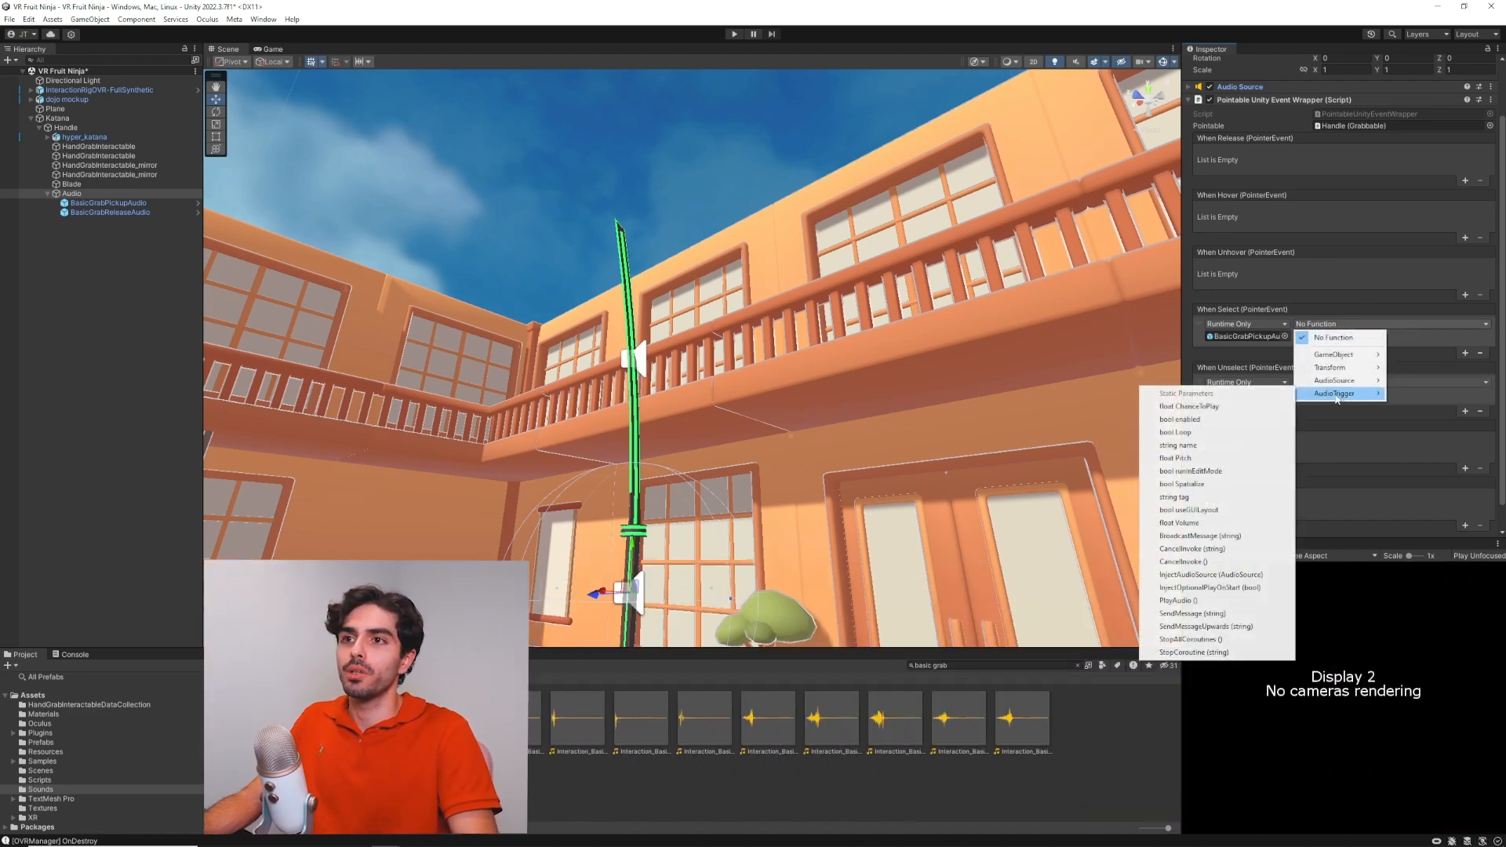
left_click(1203, 600)
left_click(1362, 382)
mouse_move(1337, 451)
left_click(1202, 658)
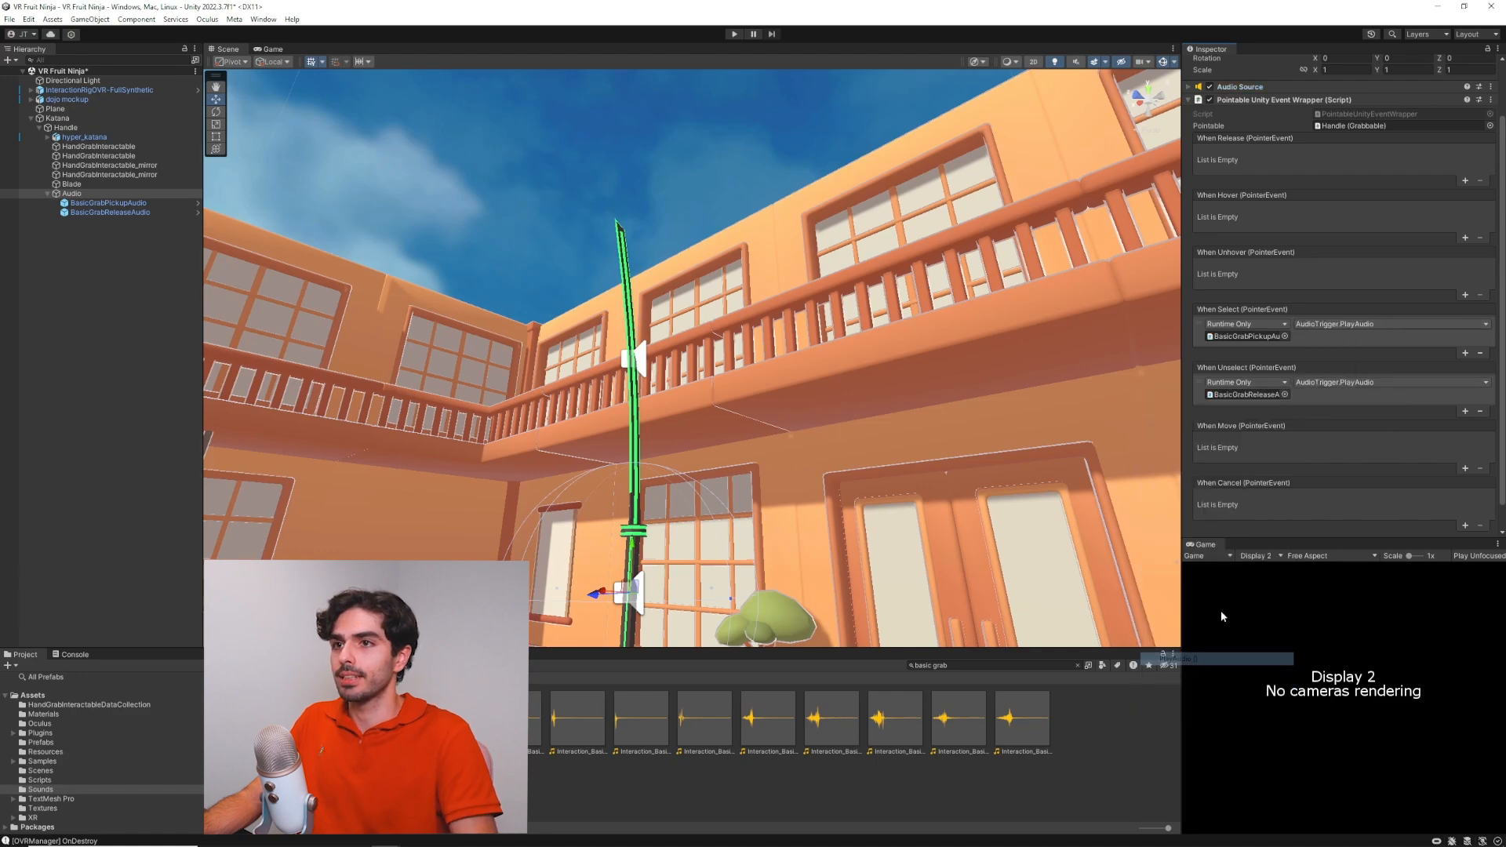
key("s")
right_click_drag(851, 313, 843, 366)
key("w")
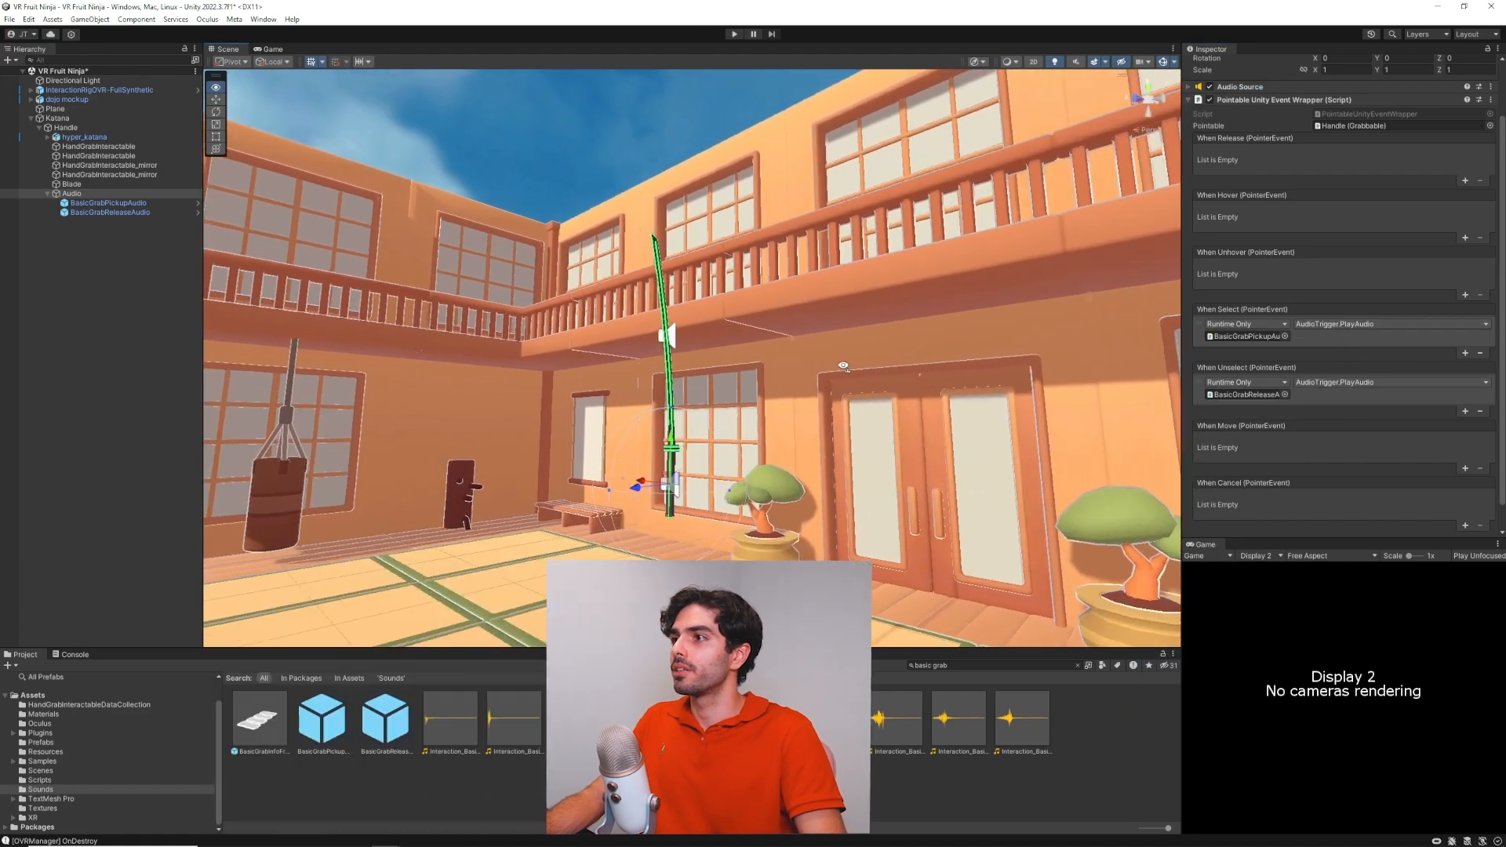
Collapse the Audio object's children in the hierarchy and select the Audio object again
left_click(63, 226)
left_click(47, 193)
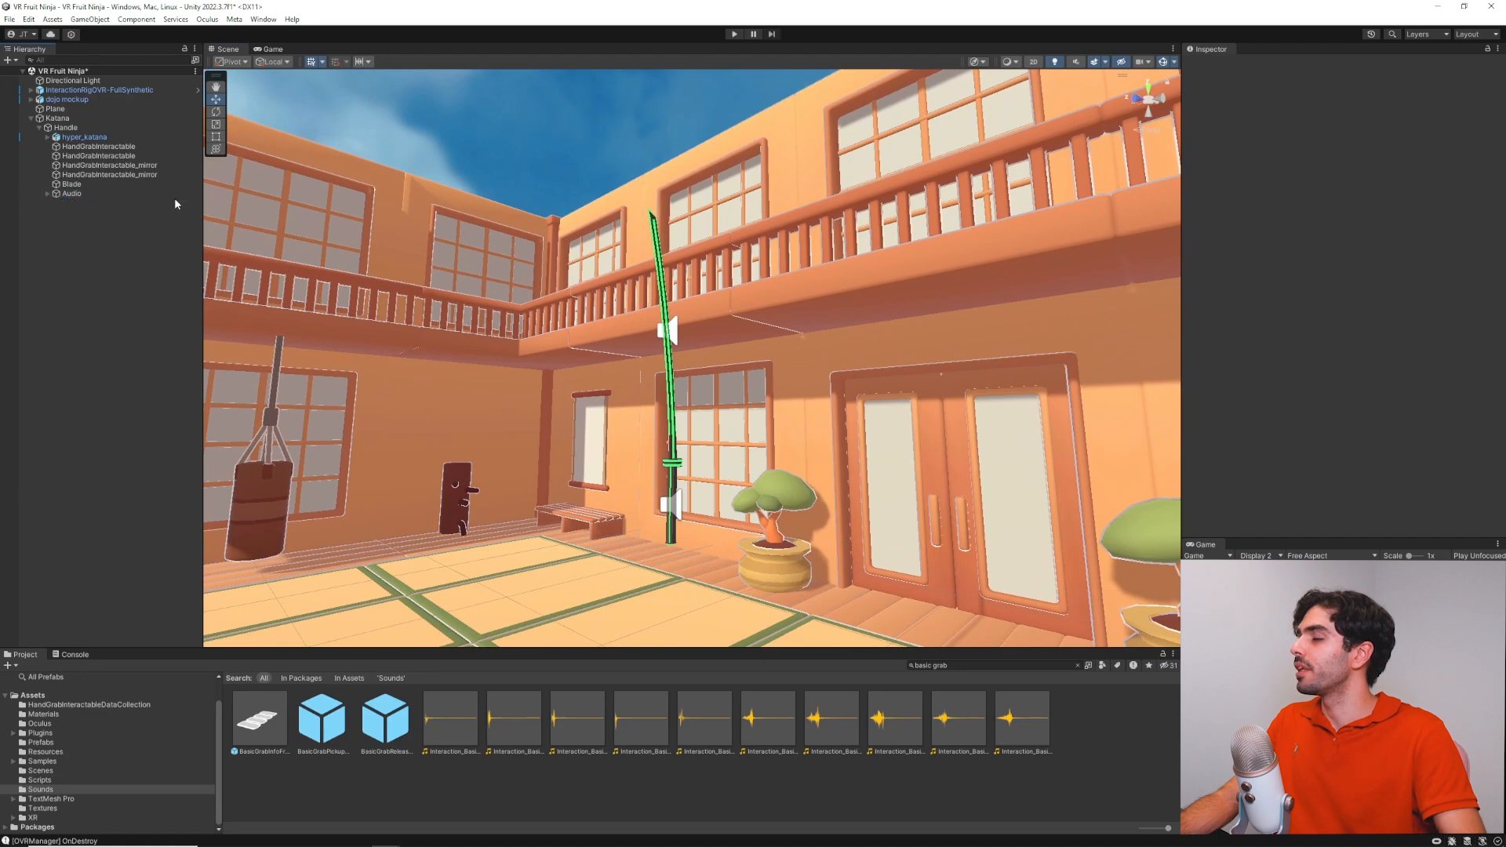
left_click(85, 193)
right_click_drag(483, 312, 539, 314)
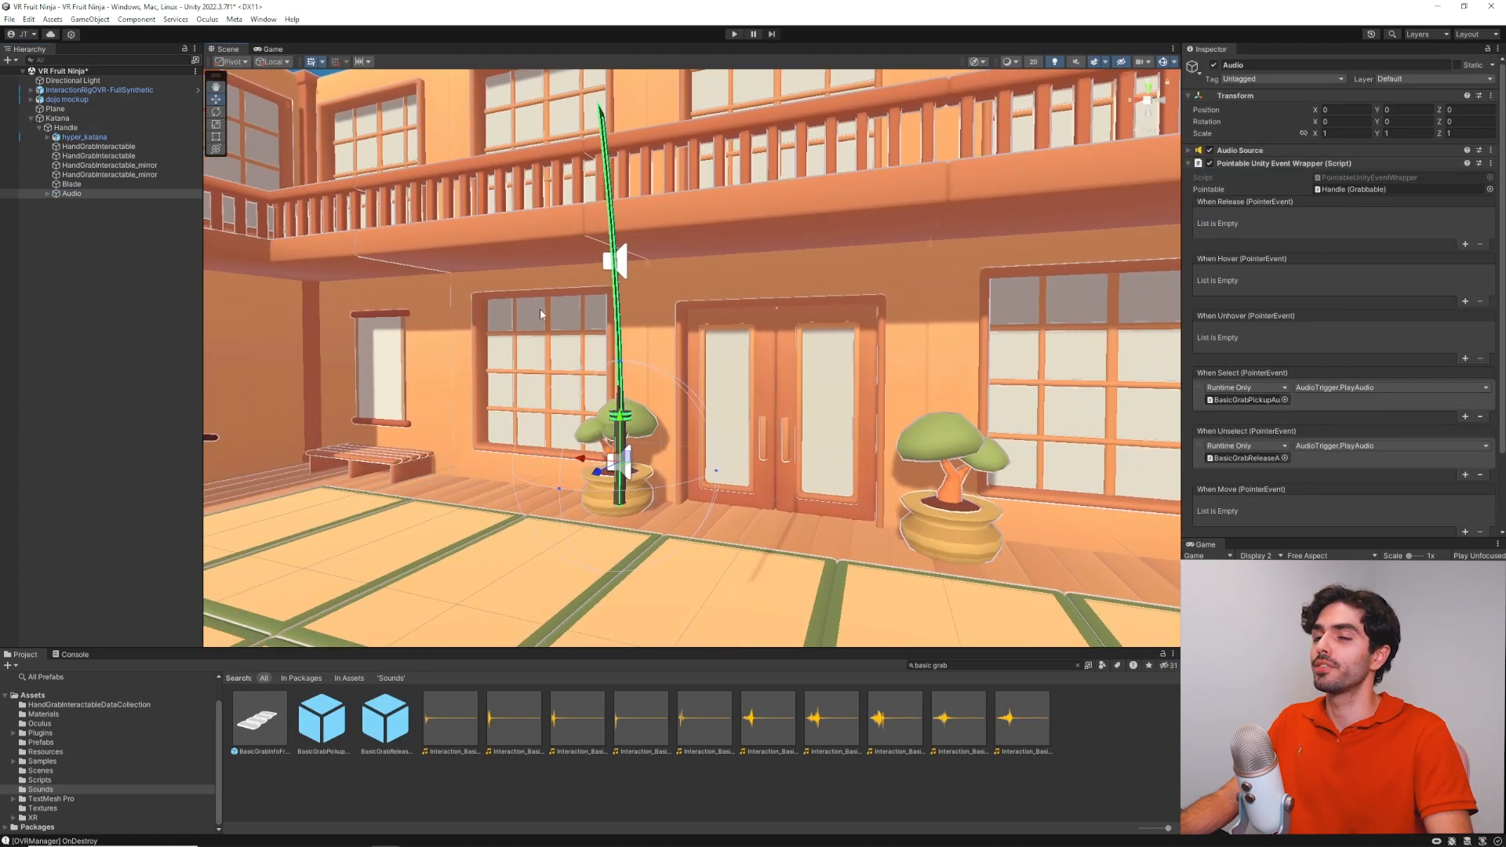
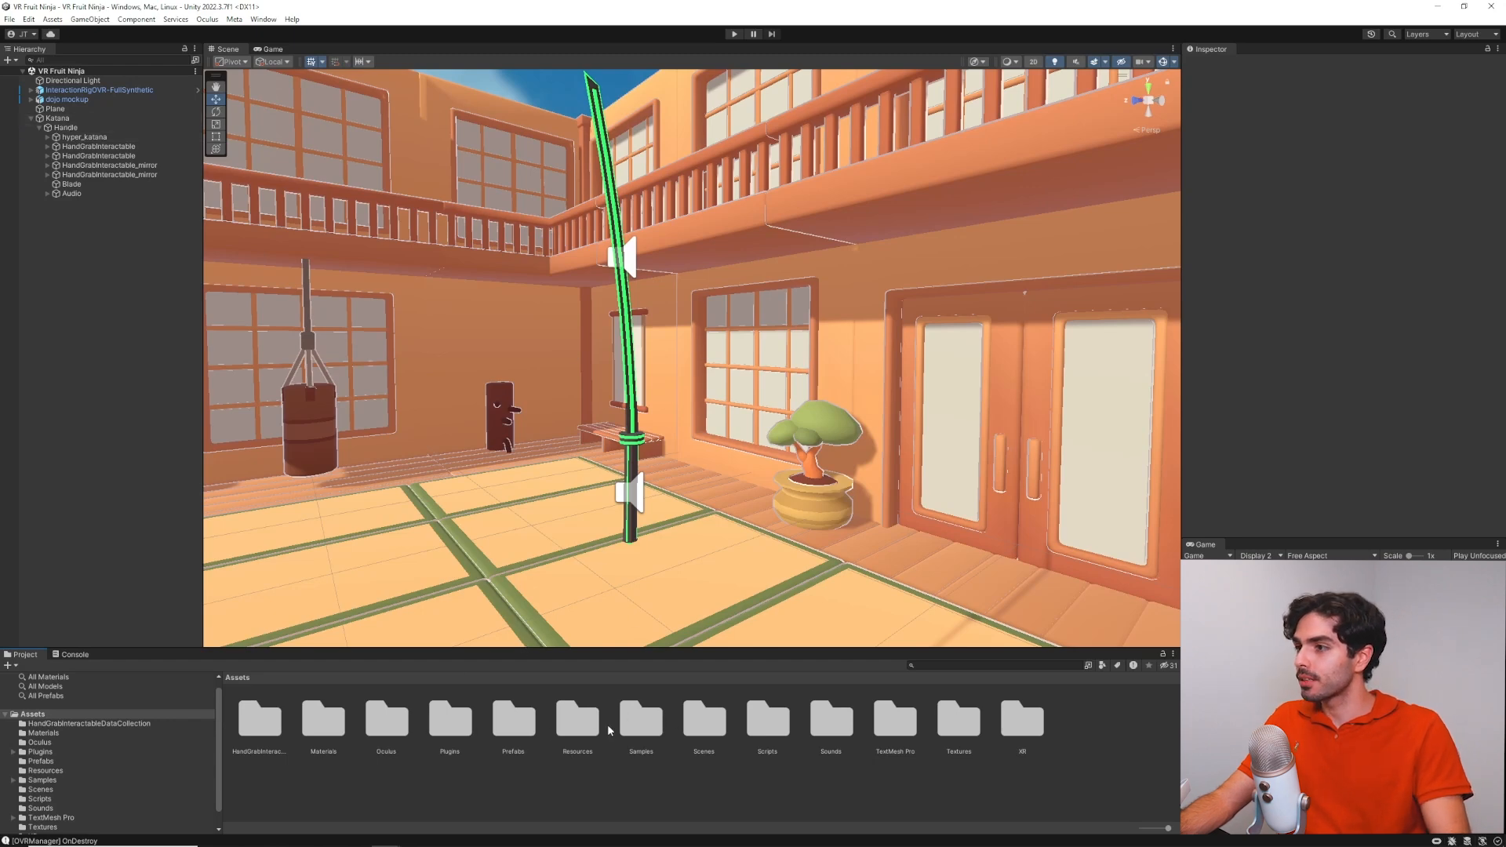
Turn the Katana object into a prefab in the Prefabs folder
double_click(514, 718)
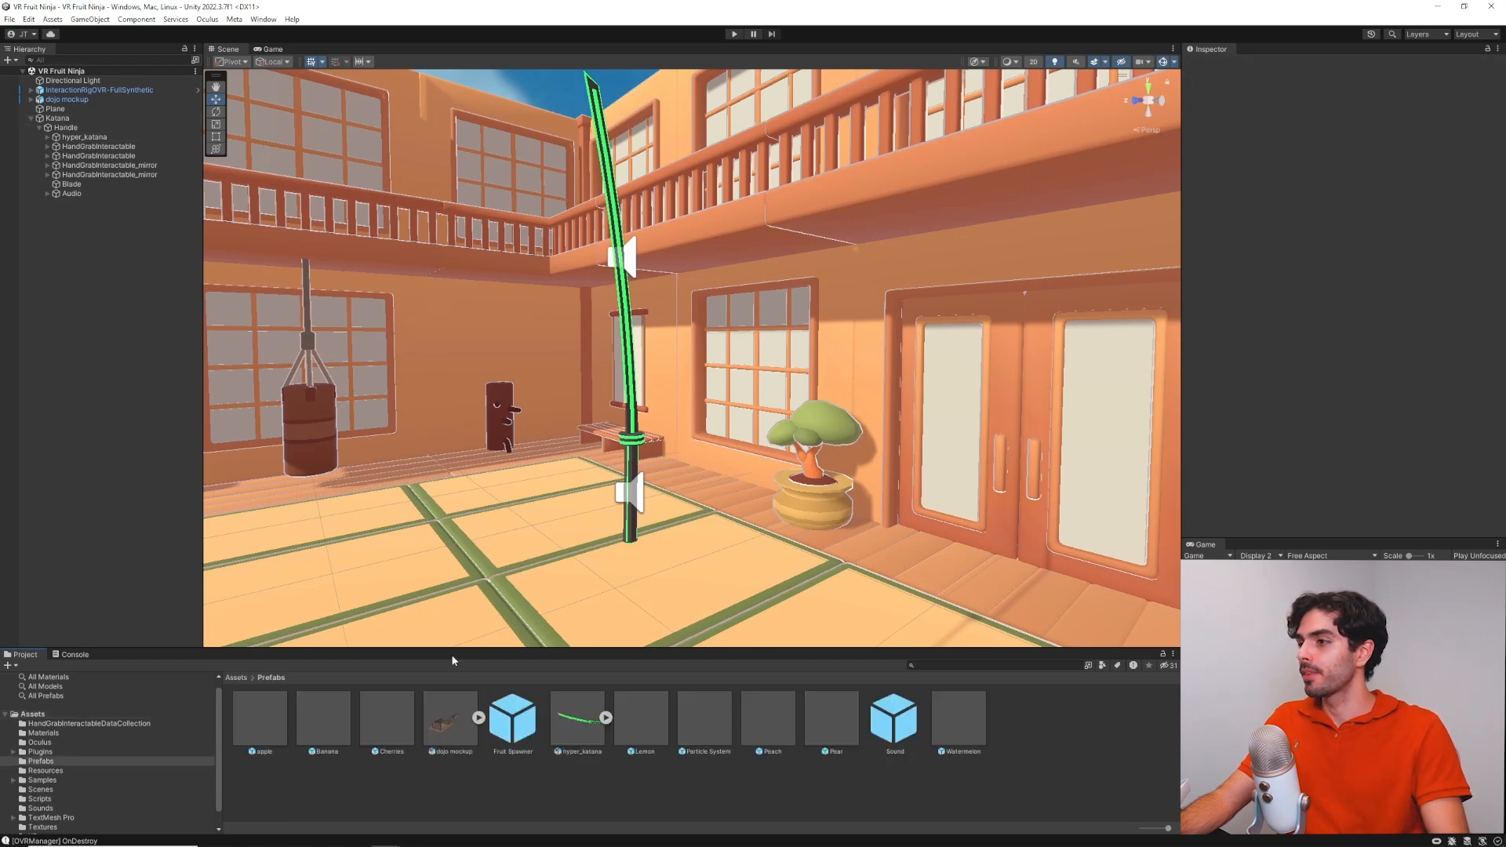
left_click(58, 119)
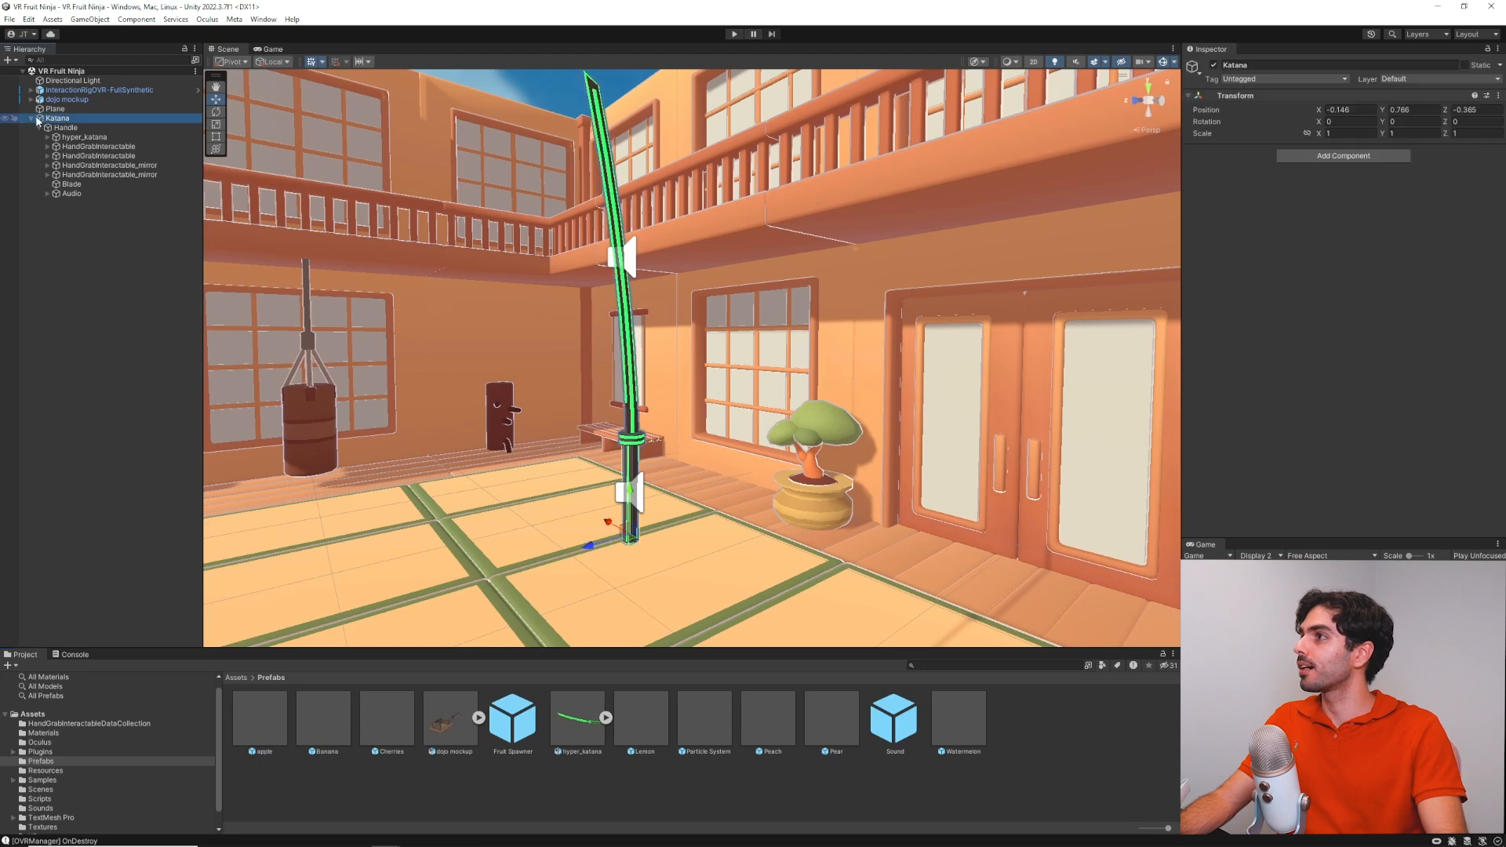
left_click(32, 120)
left_click_drag(57, 119, 1073, 769)
right_click_drag(674, 322, 837, 329)
key("a")
Duplicate the Katana and move the copy beside the original, to an X position of about 0.138
left_click(72, 119)
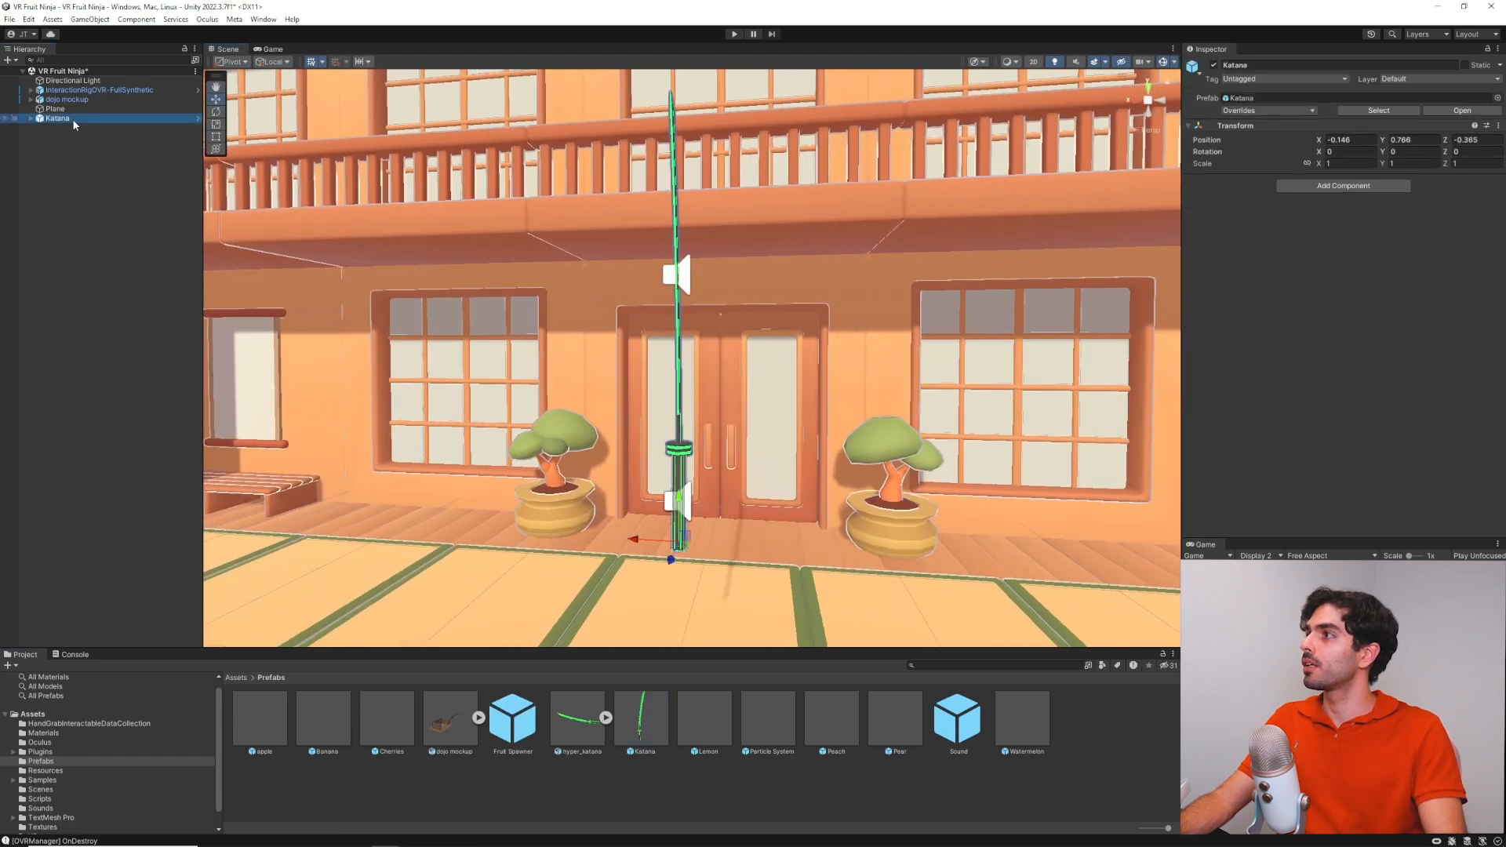
key("ctrl+d")
left_click_drag(635, 539, 517, 532)
key("s")
right_click_drag(753, 480, 808, 298)
key("a")
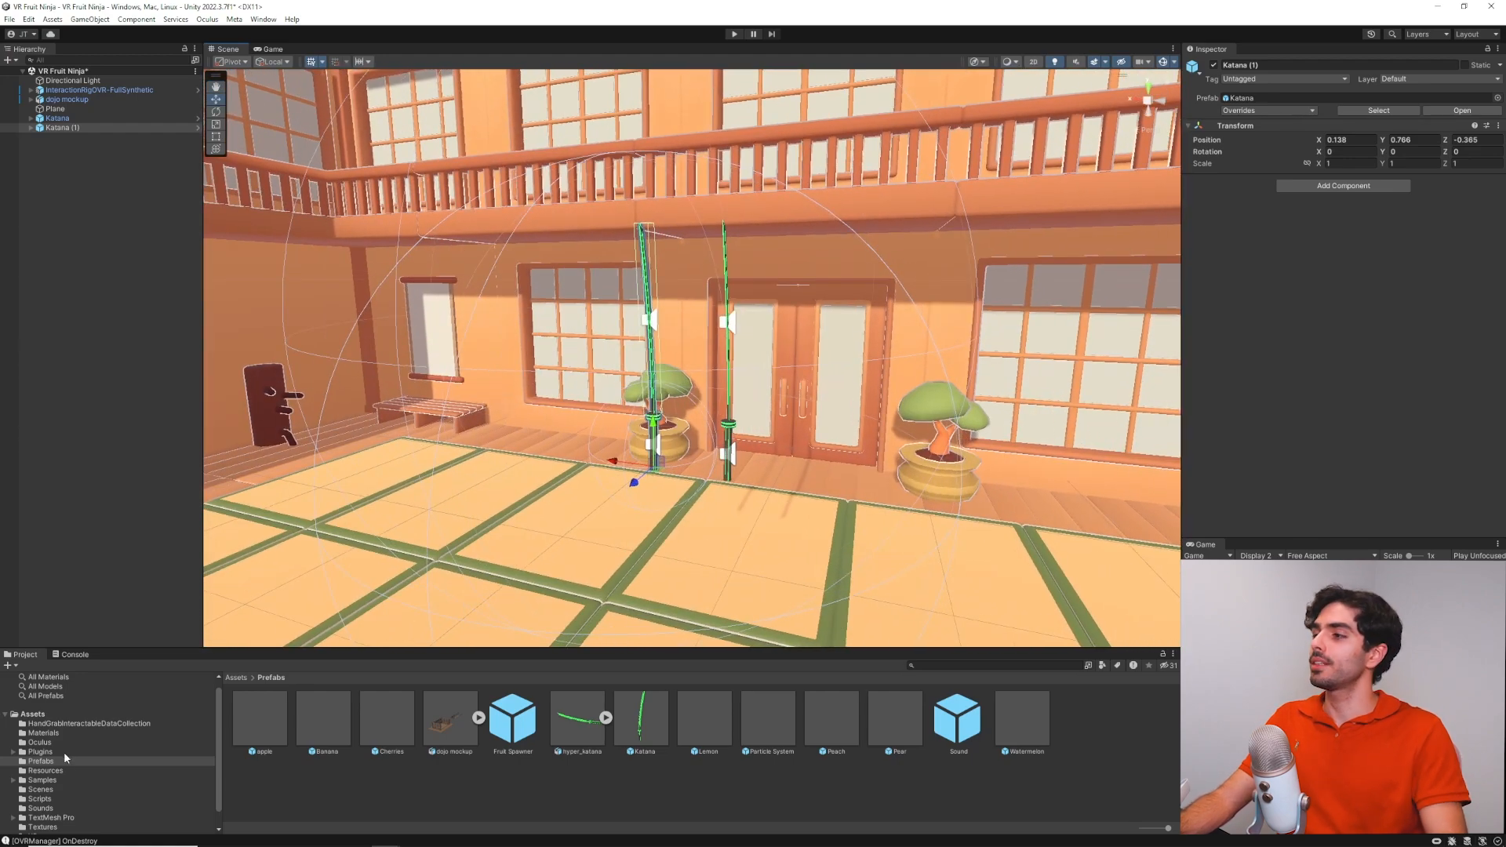
Add the Slower_Version Shamisen Dance clip from the Sounds folder to the scene as a music object
left_click(49, 808)
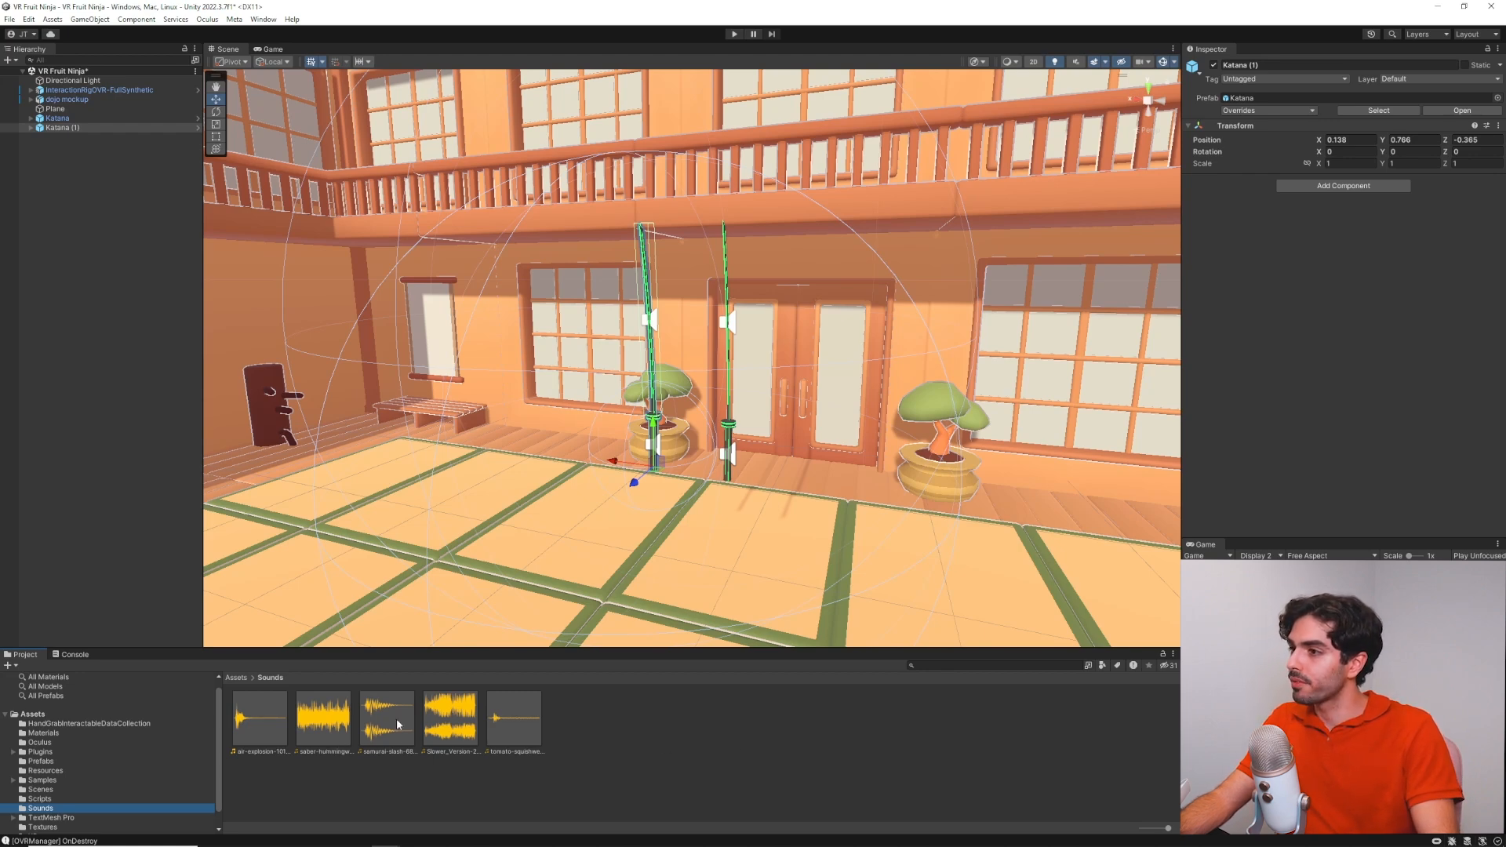
left_click(461, 714)
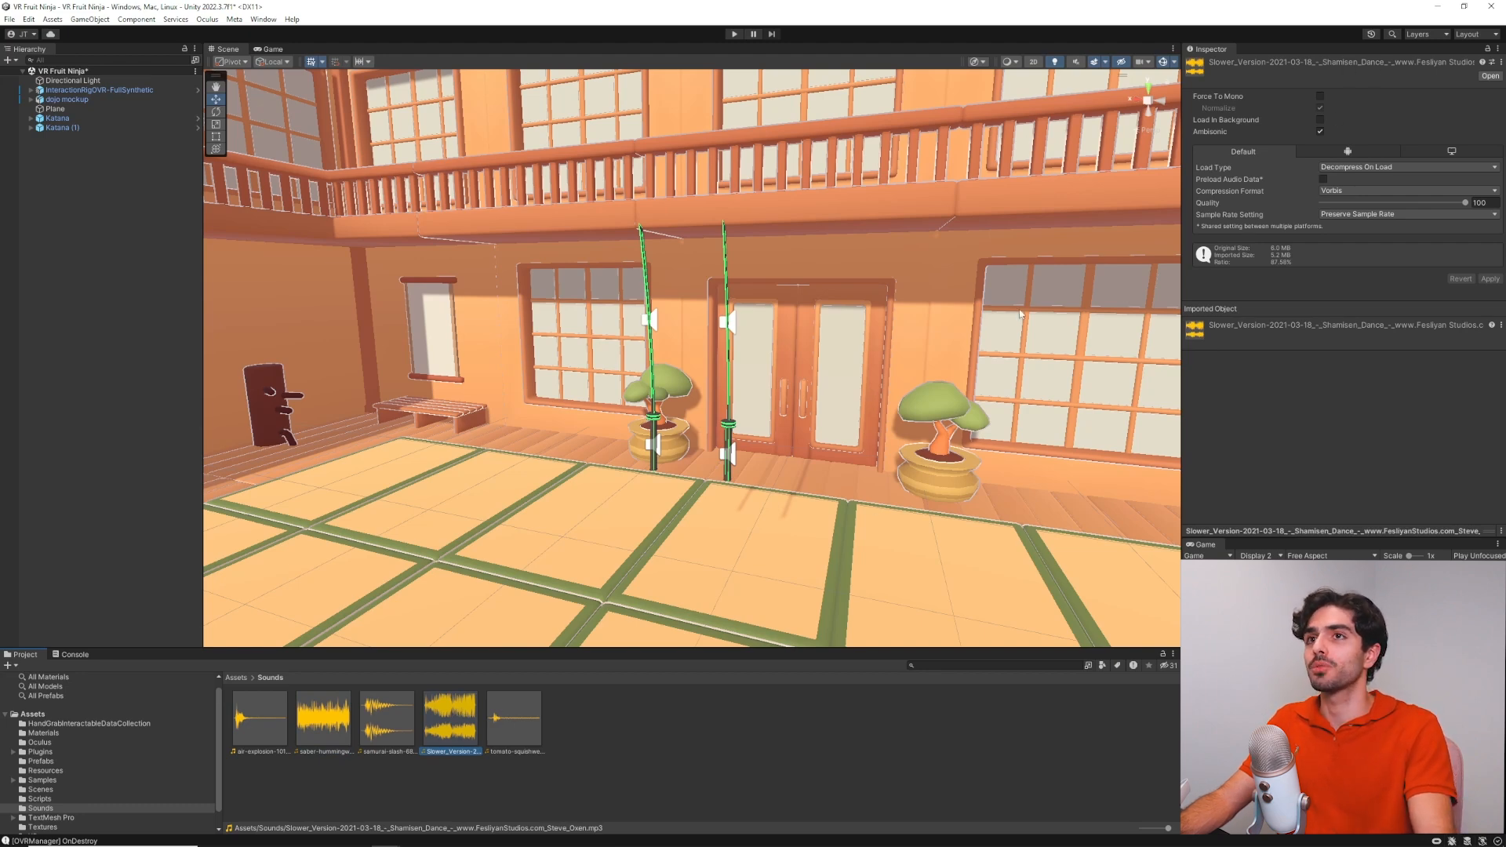
left_click_drag(444, 724, 132, 493)
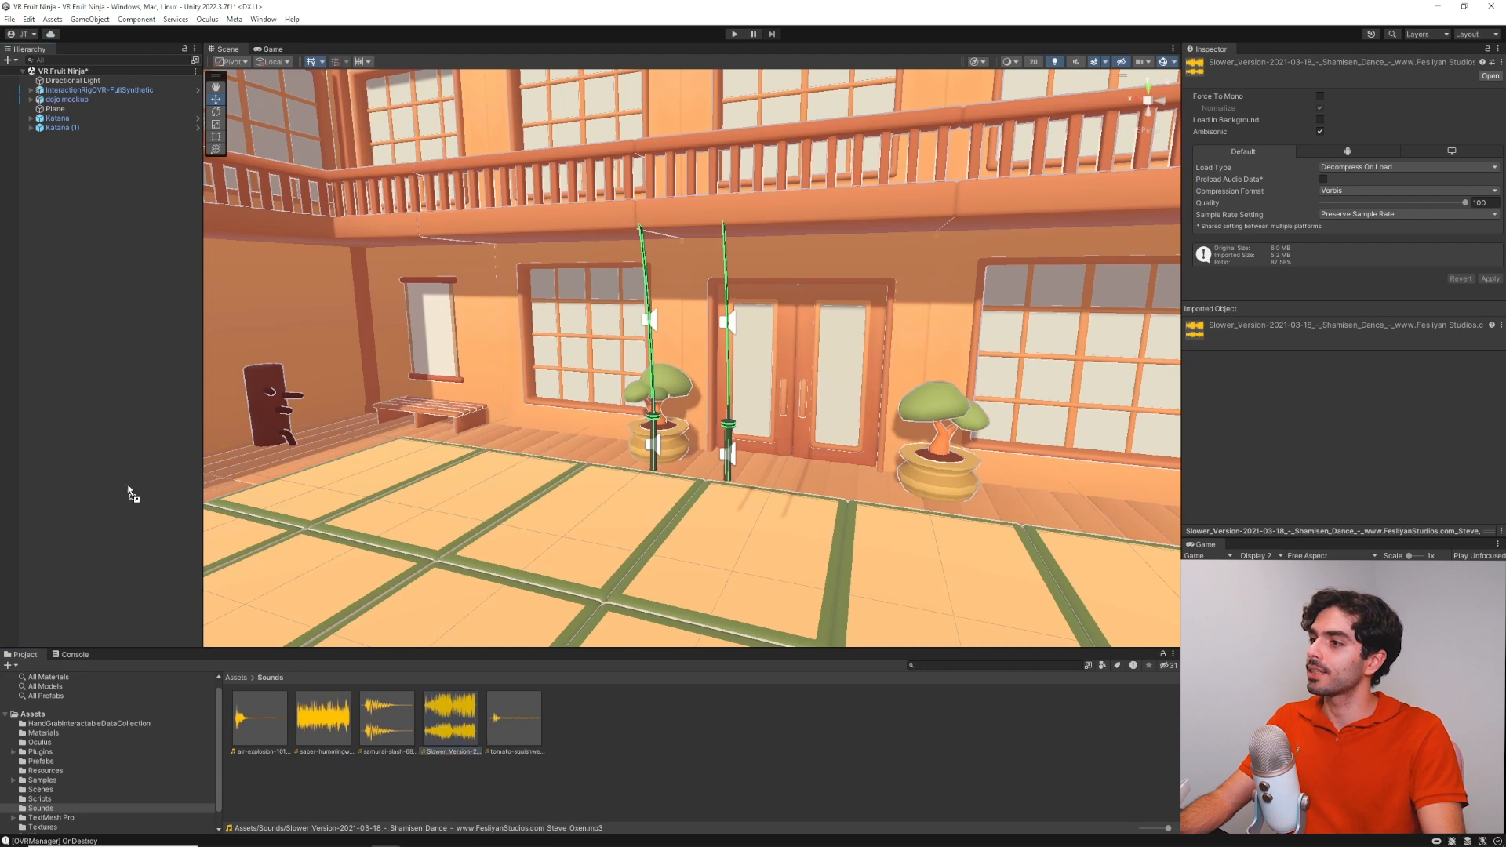
left_click_drag(119, 236, 119, 241)
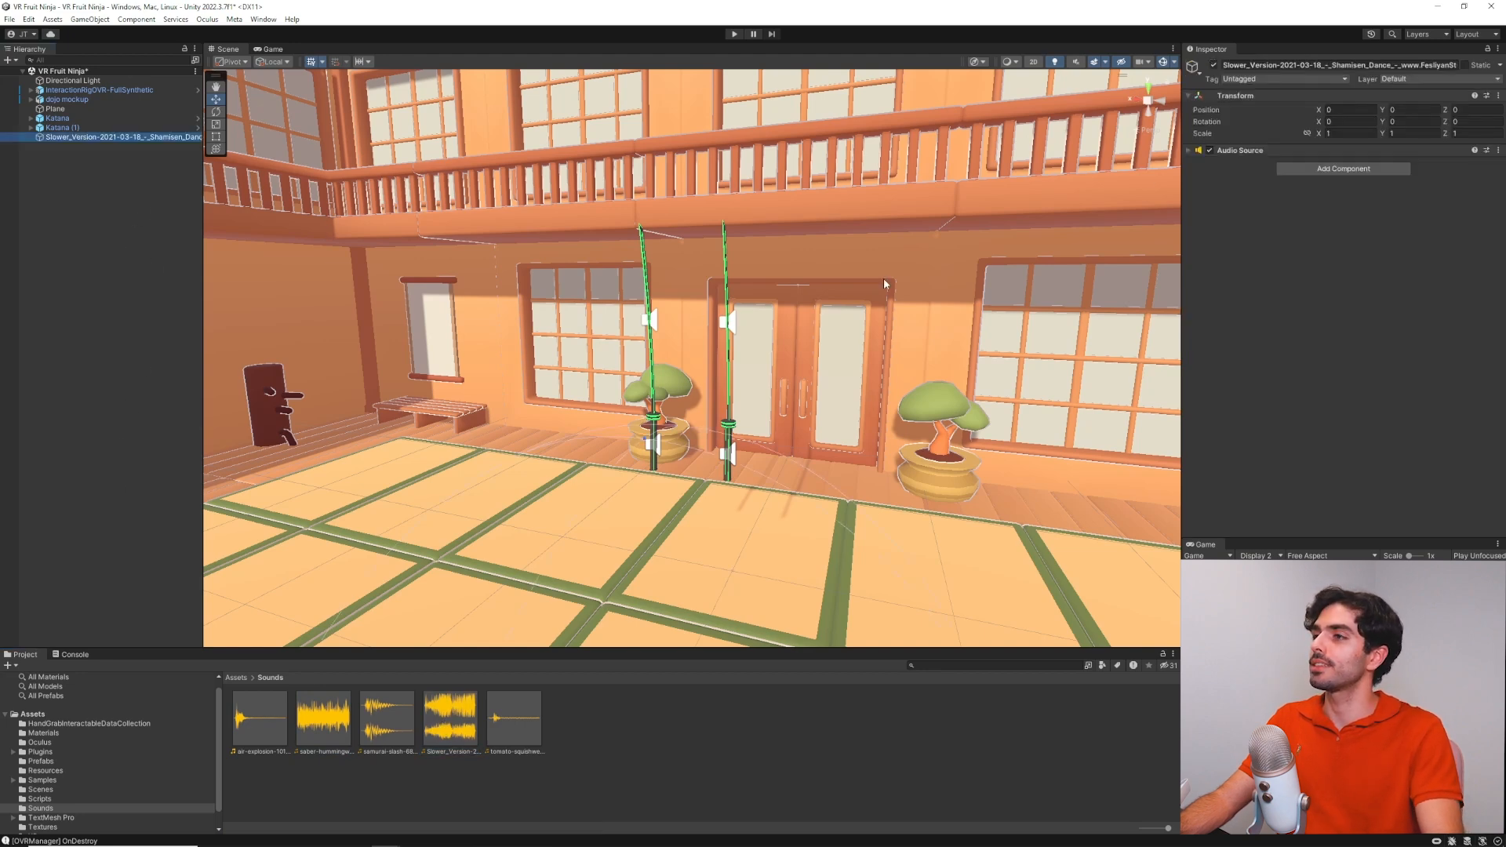
Enable looping on the music object's Audio Source and set its volume to 0.7
left_click(1230, 150)
left_click(1316, 274)
scroll(1317, 361, "down", 2)
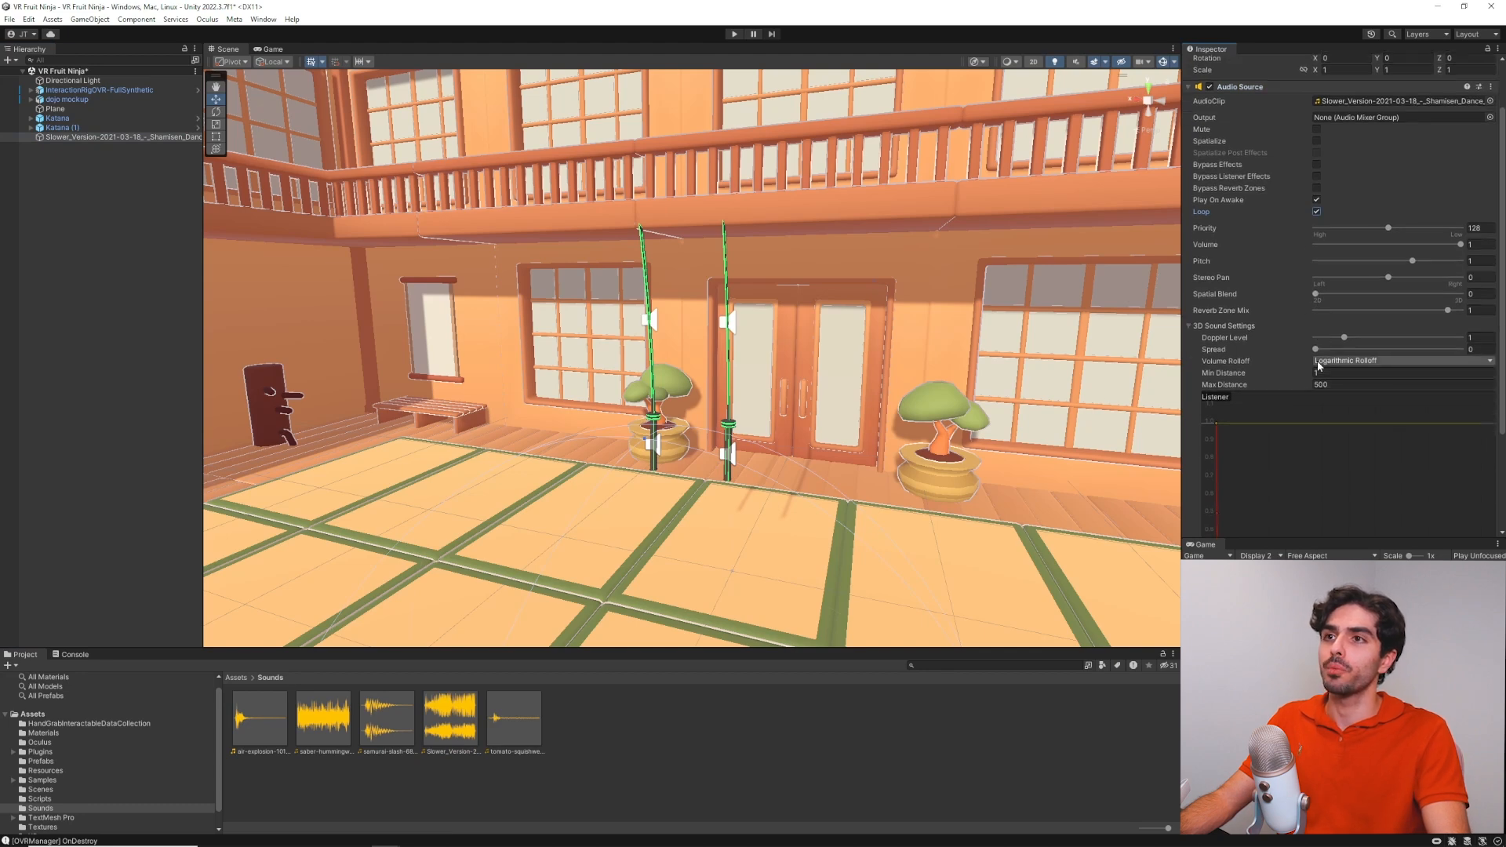
left_click(1190, 326)
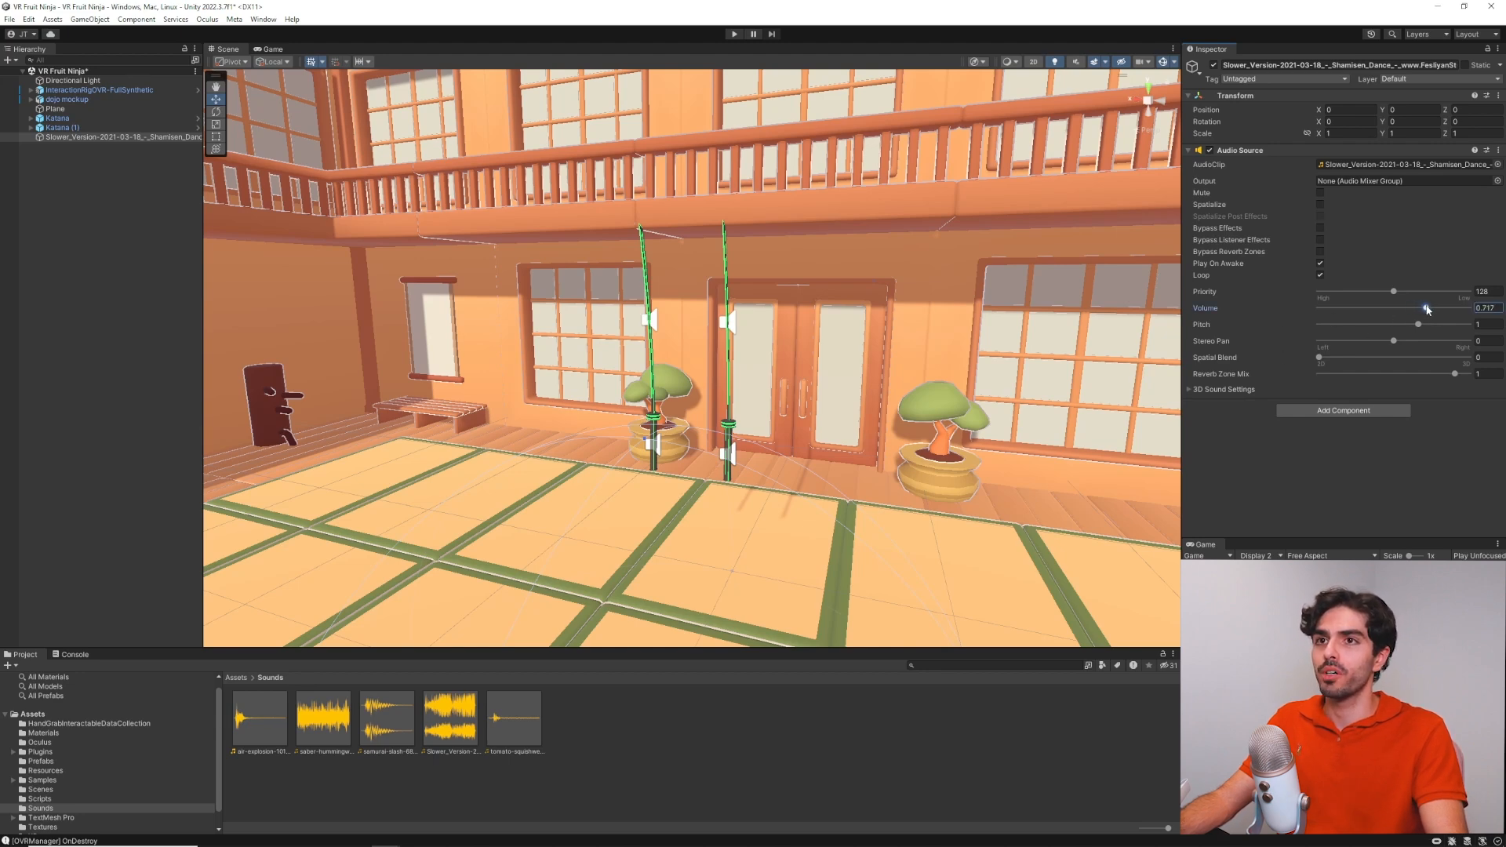
left_click(1487, 308)
type("0.7")
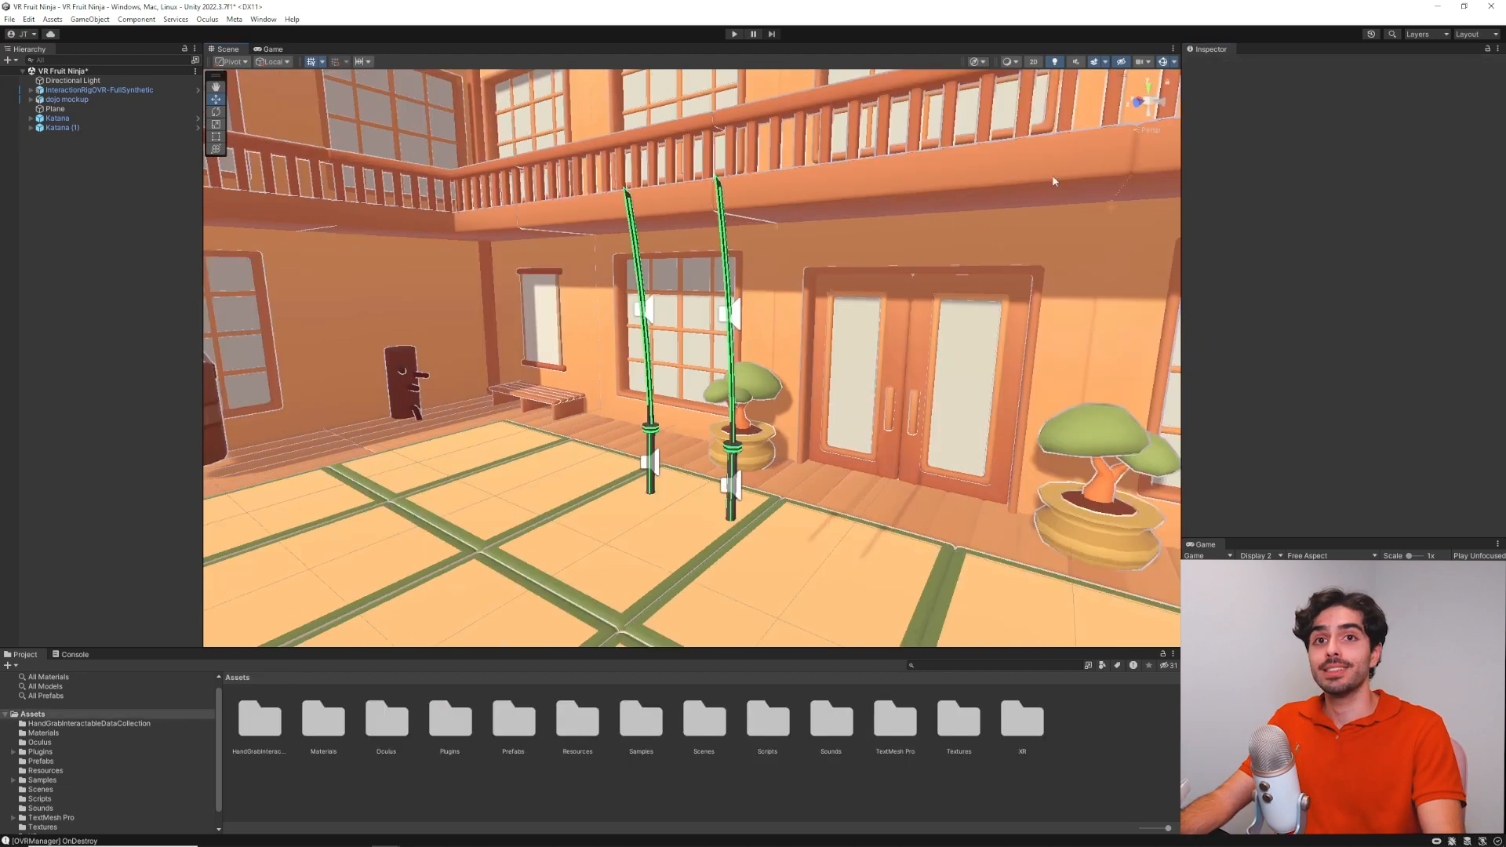
Place the Slower_Version Shamisen Dance clip from the Sounds folder in the scene and set its Audio Source volume to 0.3
left_click_drag(784, 313, 831, 307, "alt")
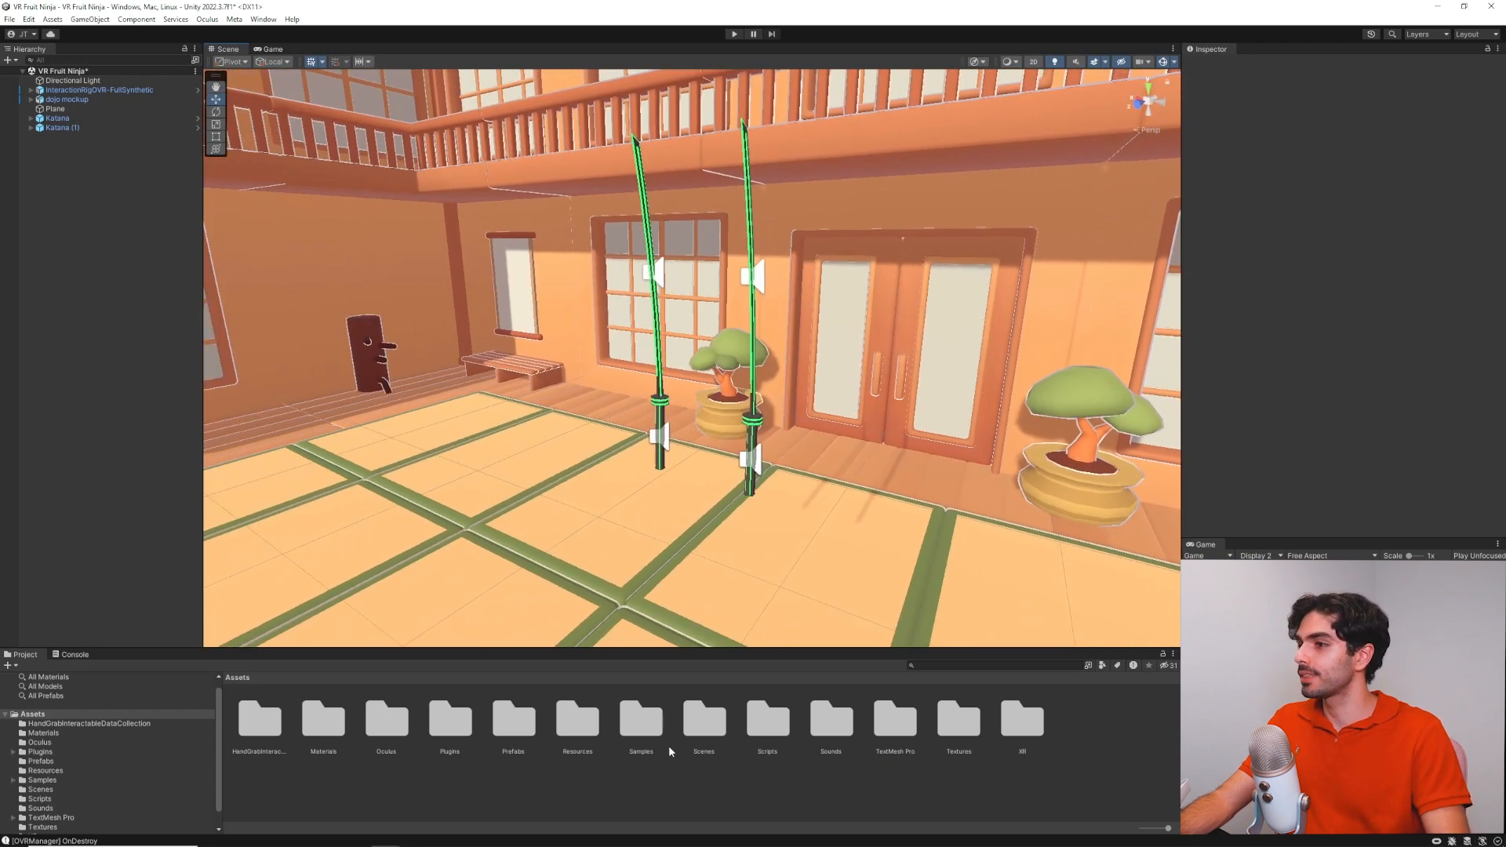
double_click(830, 723)
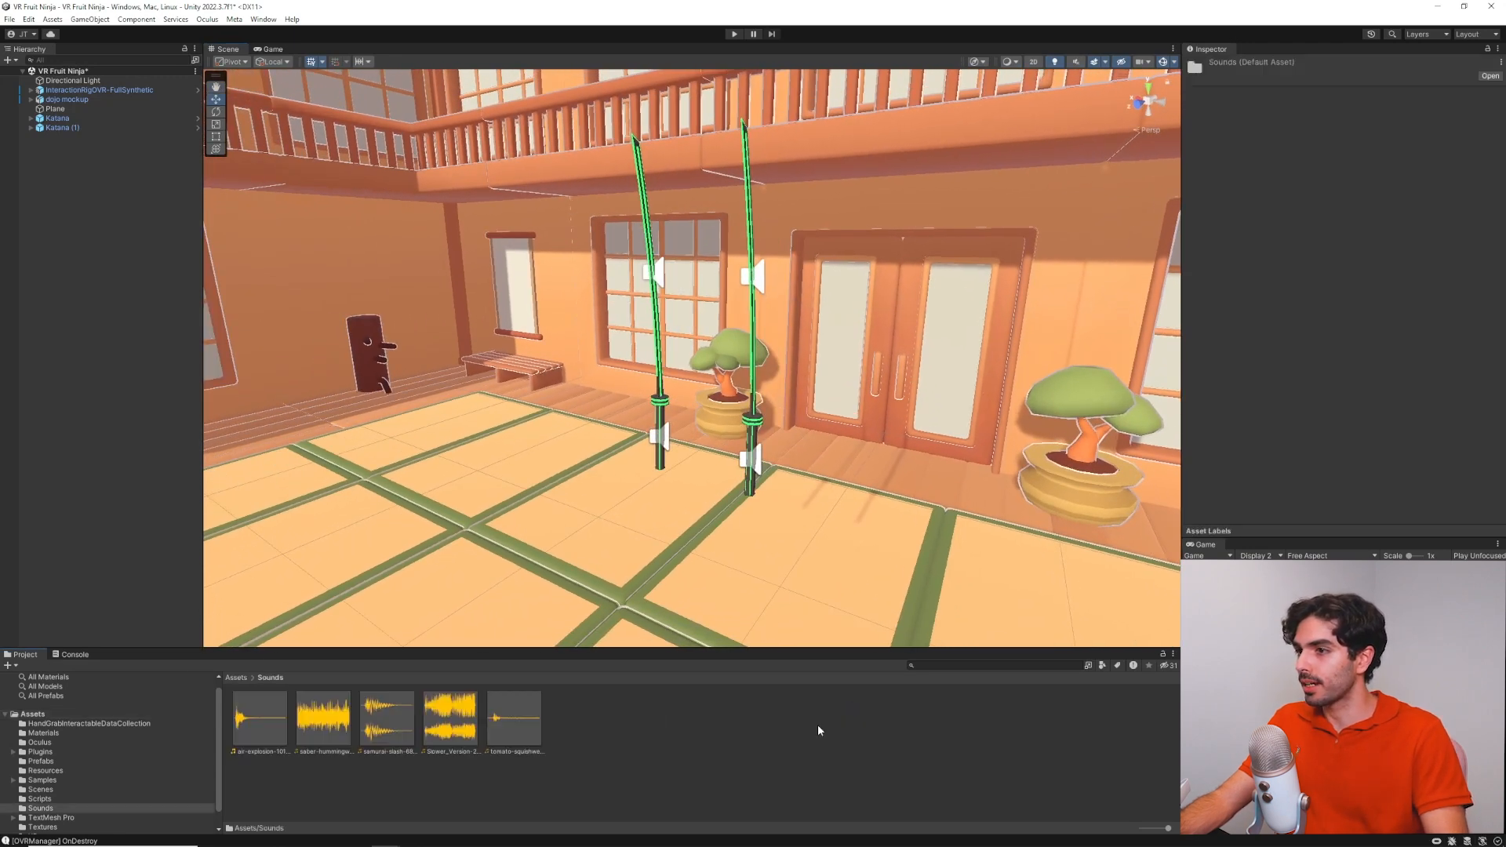
left_click(453, 719)
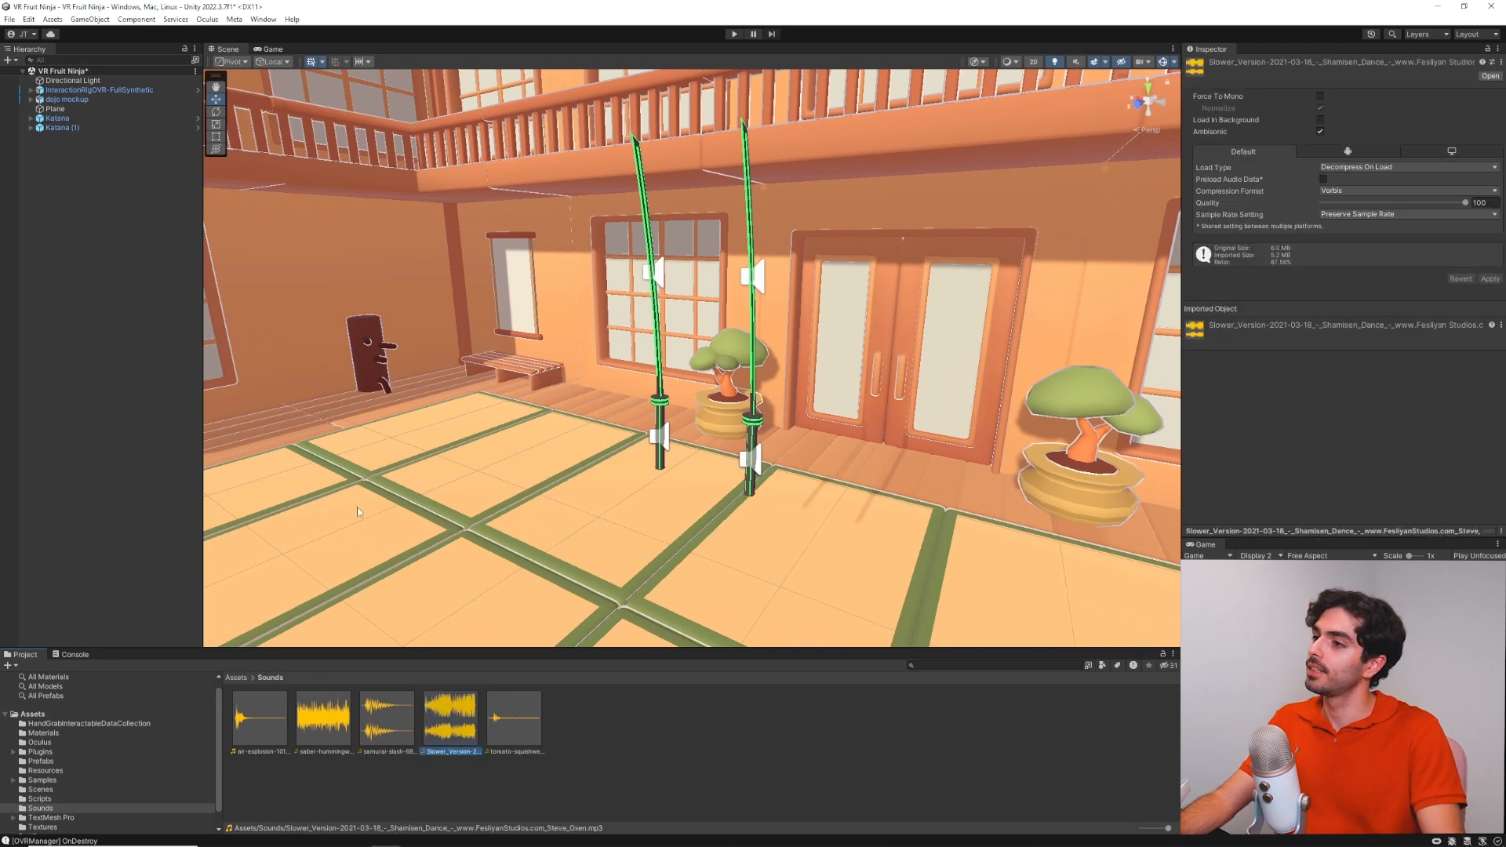
left_click_drag(461, 734, 118, 235)
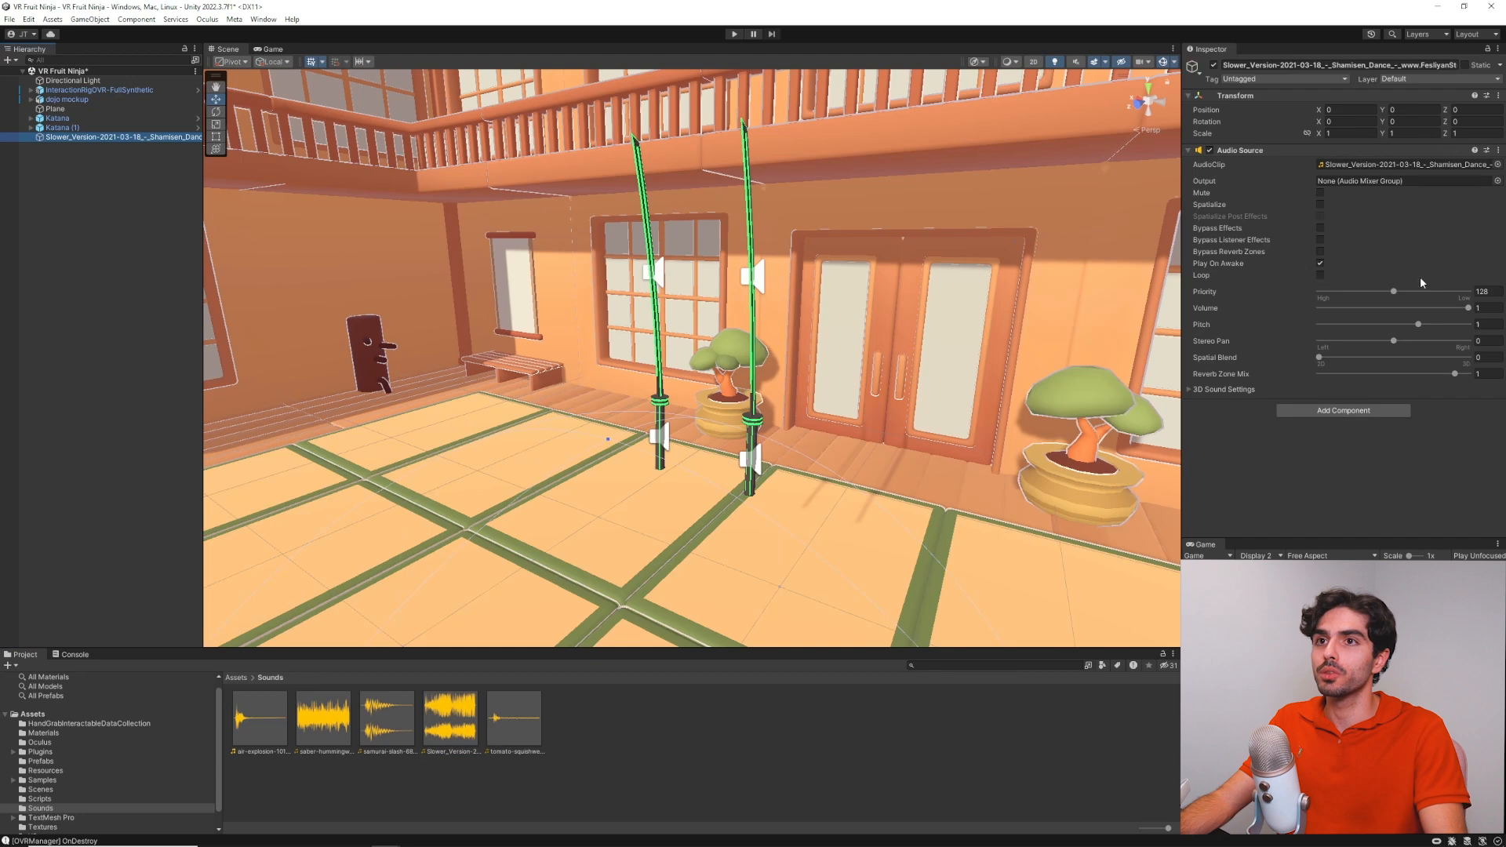
left_click(1485, 309)
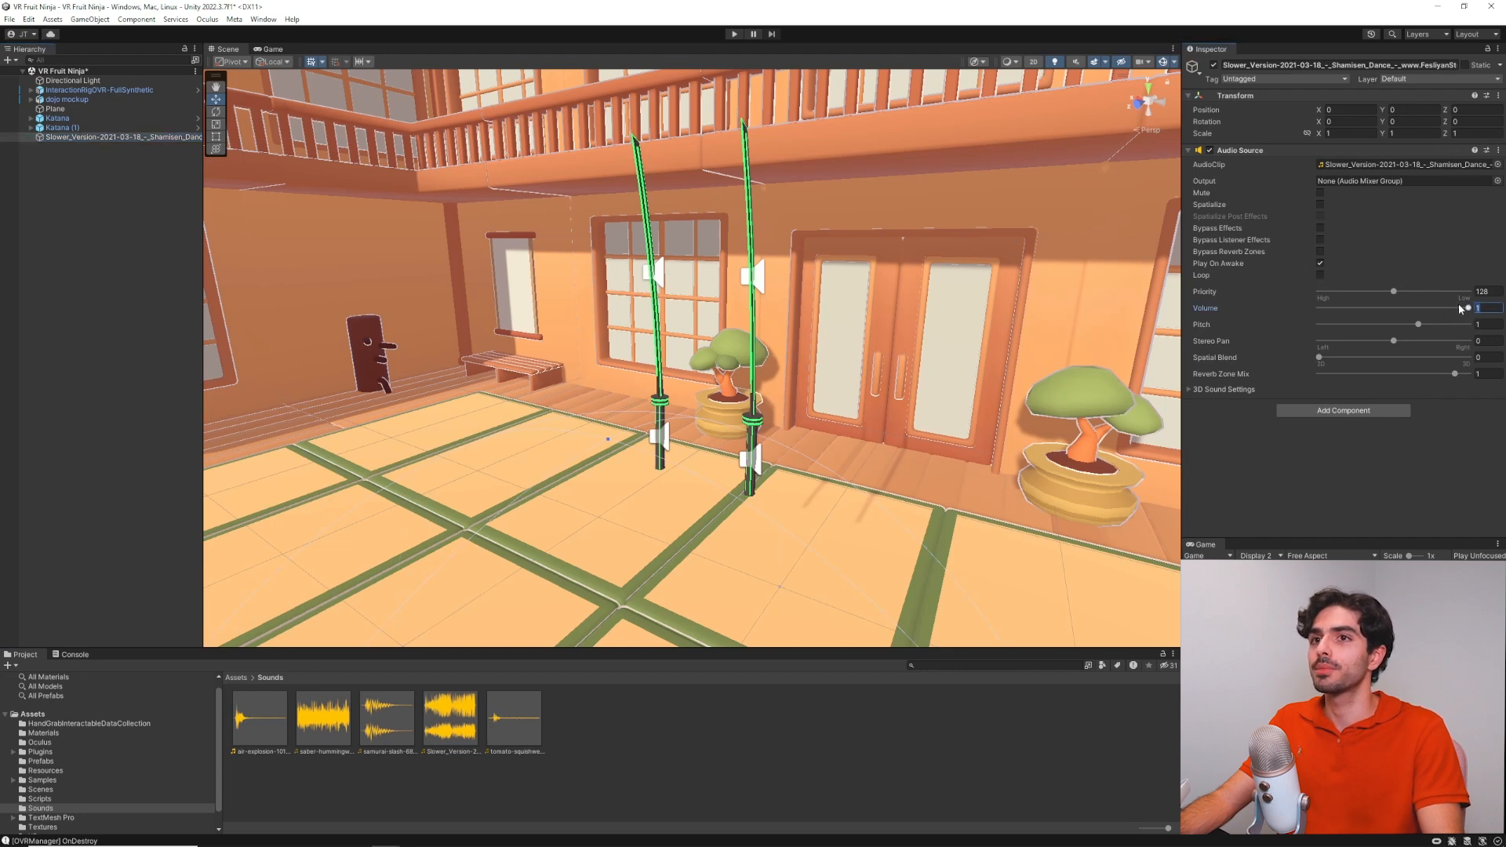
type("0.")
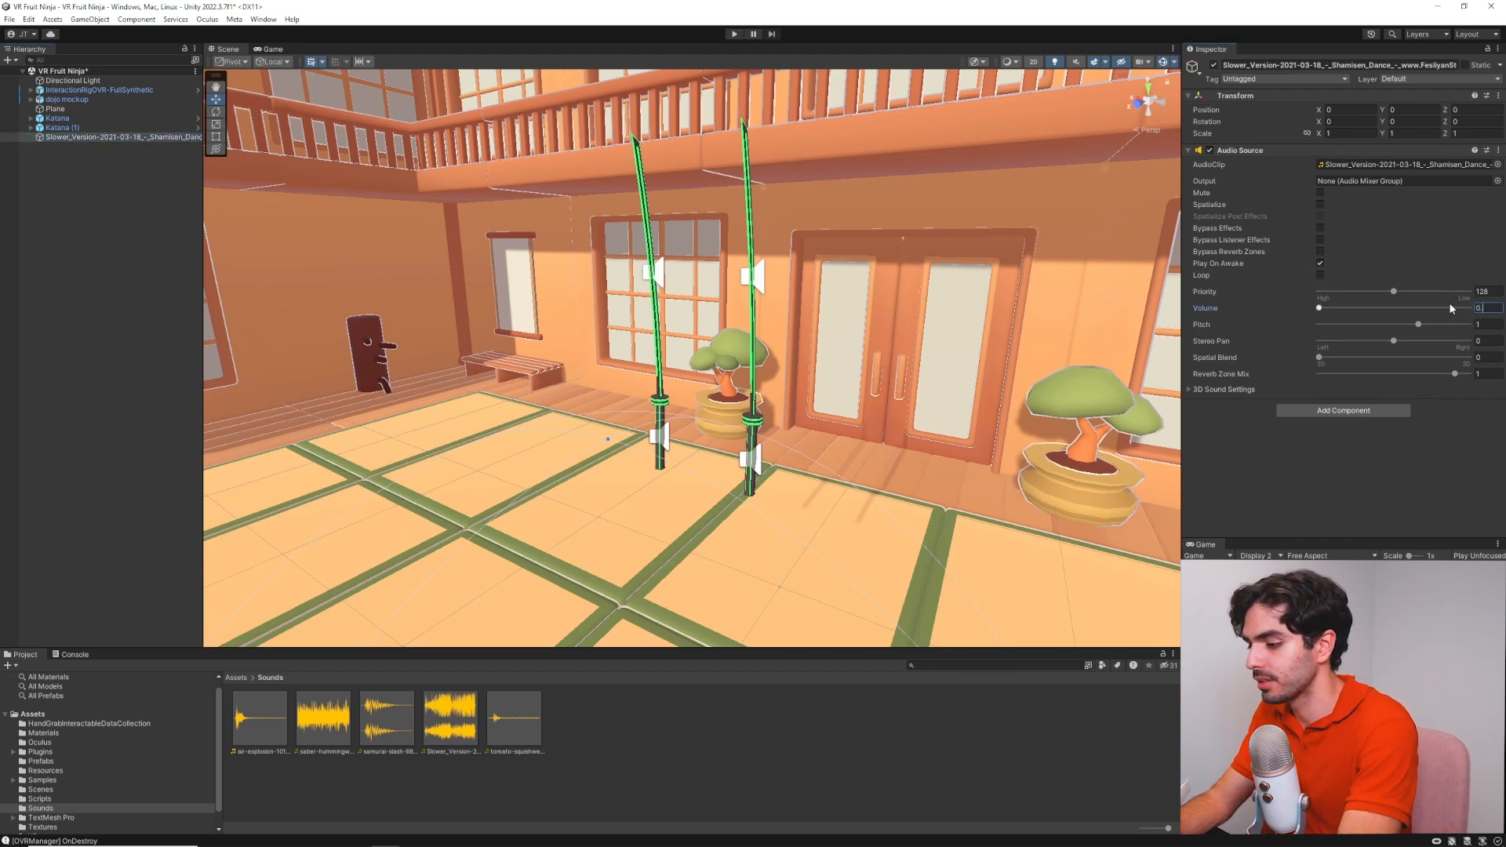
type("3")
Add the Fruit Spawner prefab from the Prefabs folder to the scene
right_click_drag(856, 253, 877, 220)
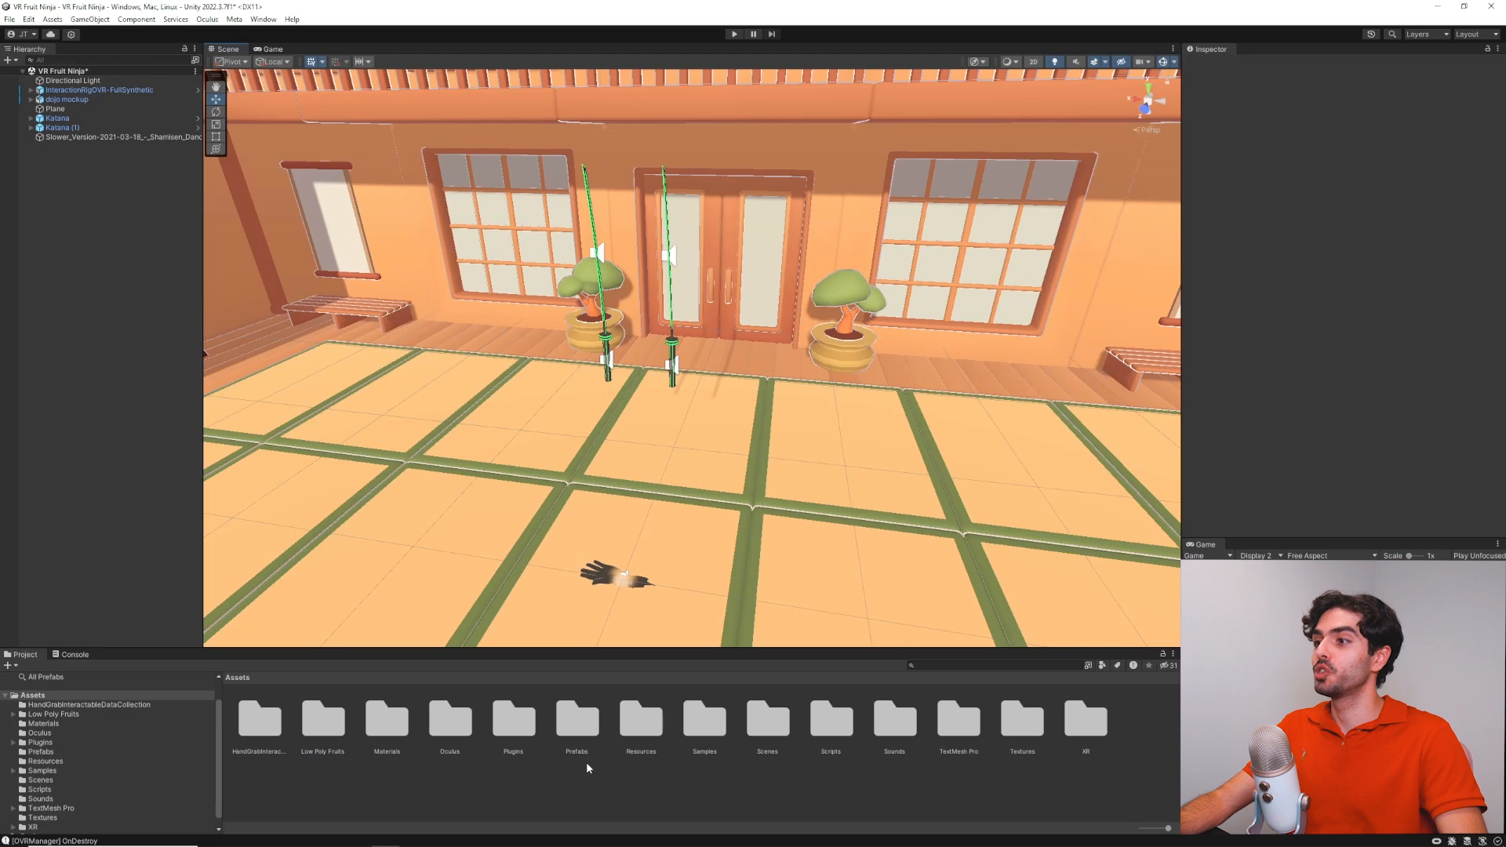
double_click(575, 713)
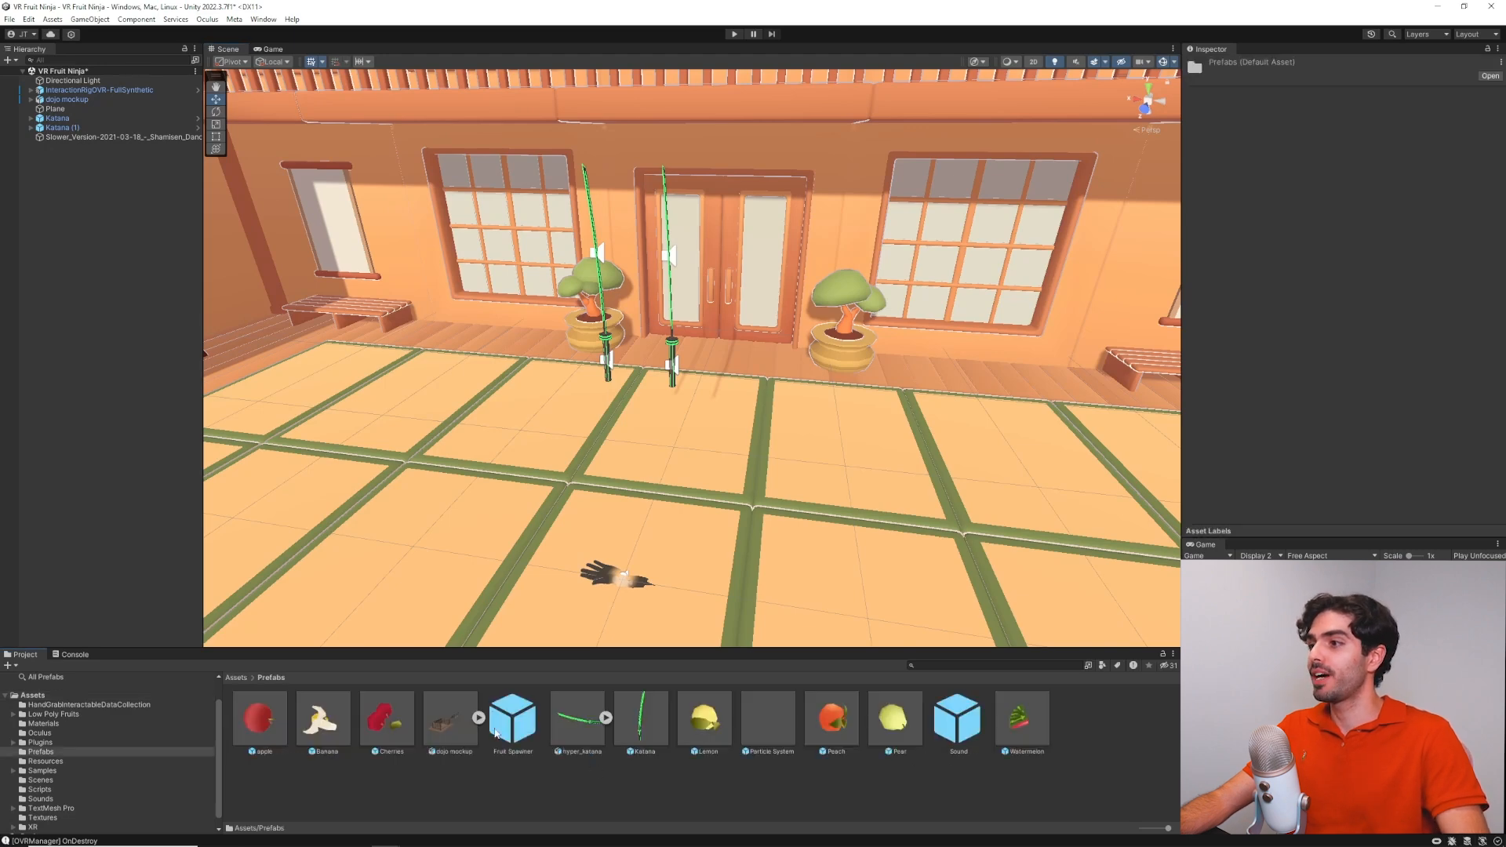
left_click_drag(514, 715, 120, 266)
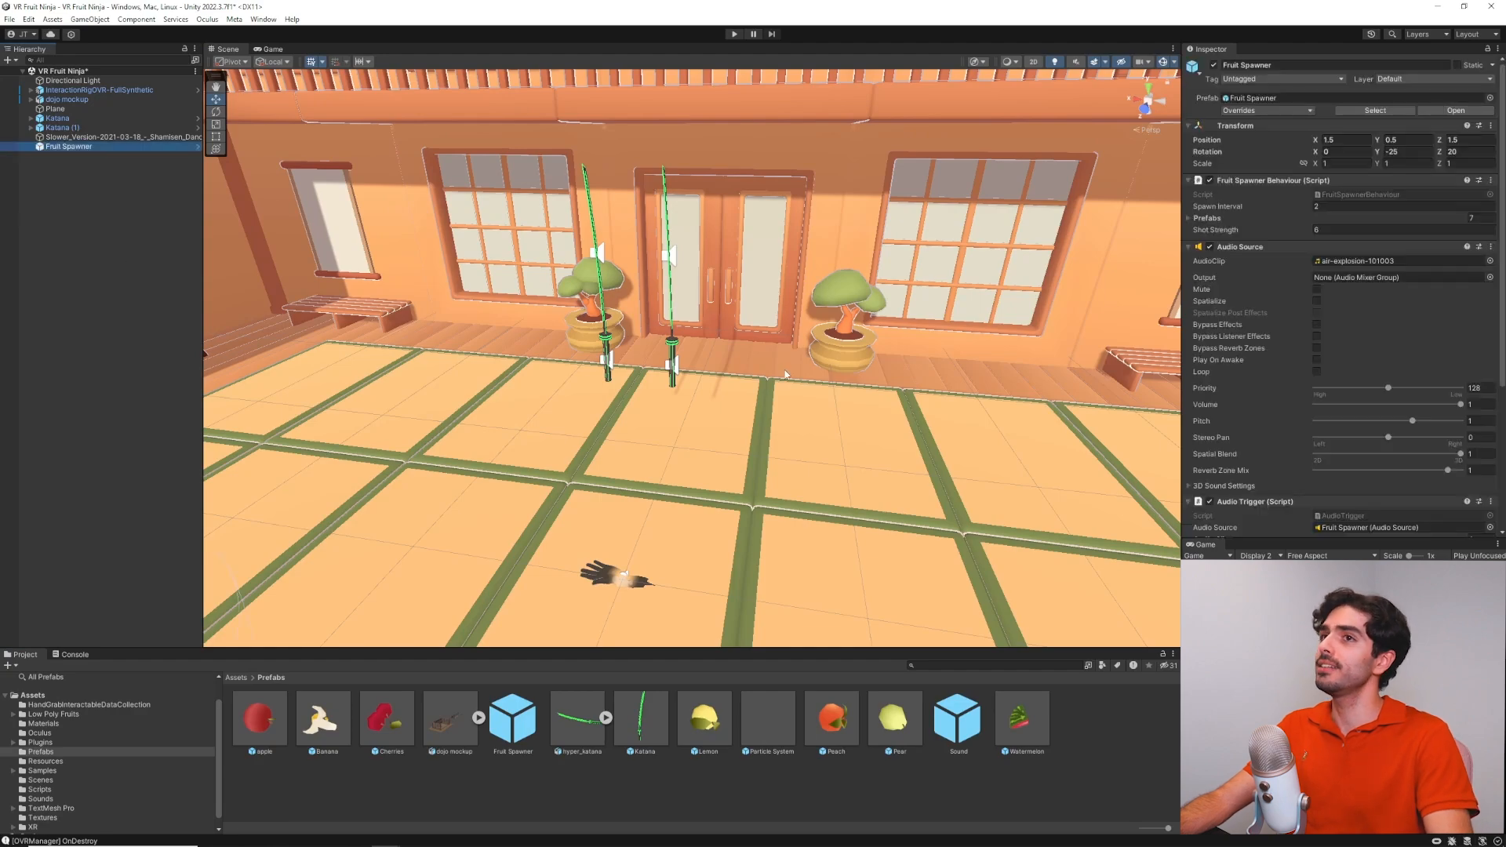
Set the Fruit Spawner's Z position to -1.5 and its Y rotation to 25
middle_click_drag(913, 326, 984, 231)
scroll(899, 358, "down", 5)
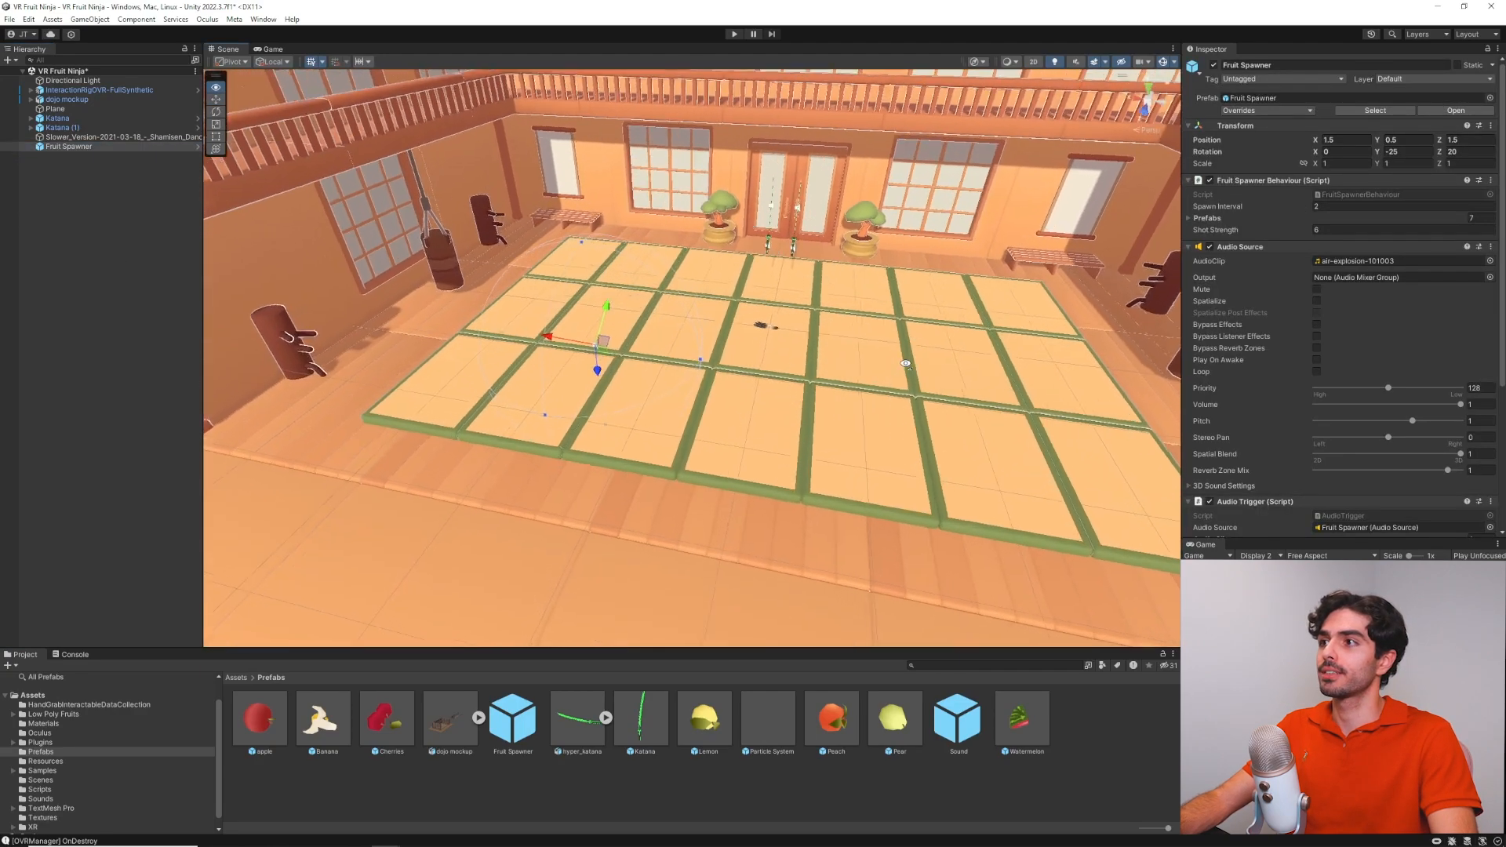
scroll(984, 230, "up", 2)
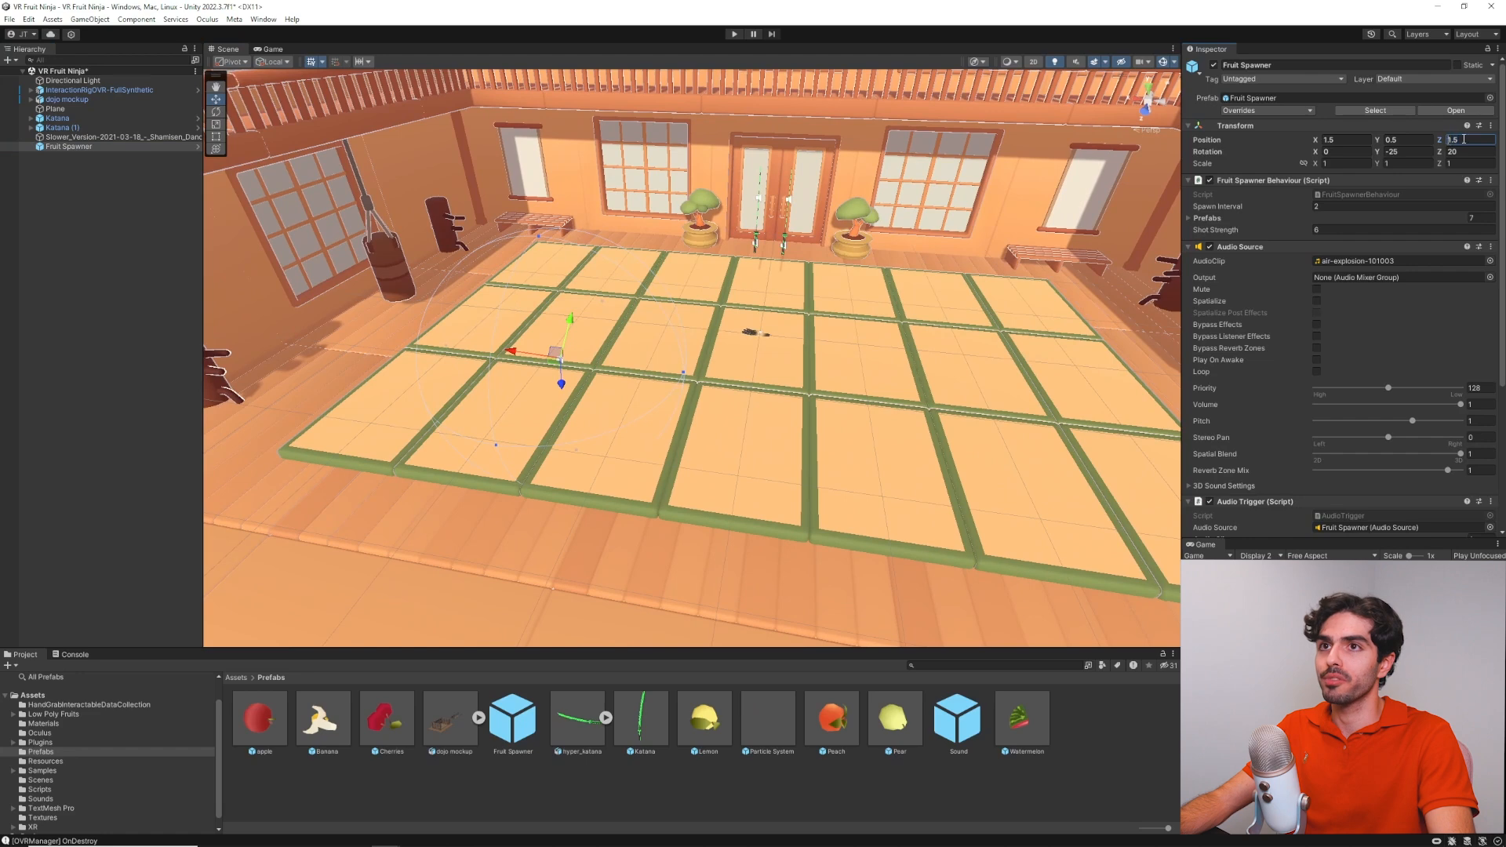
type("-")
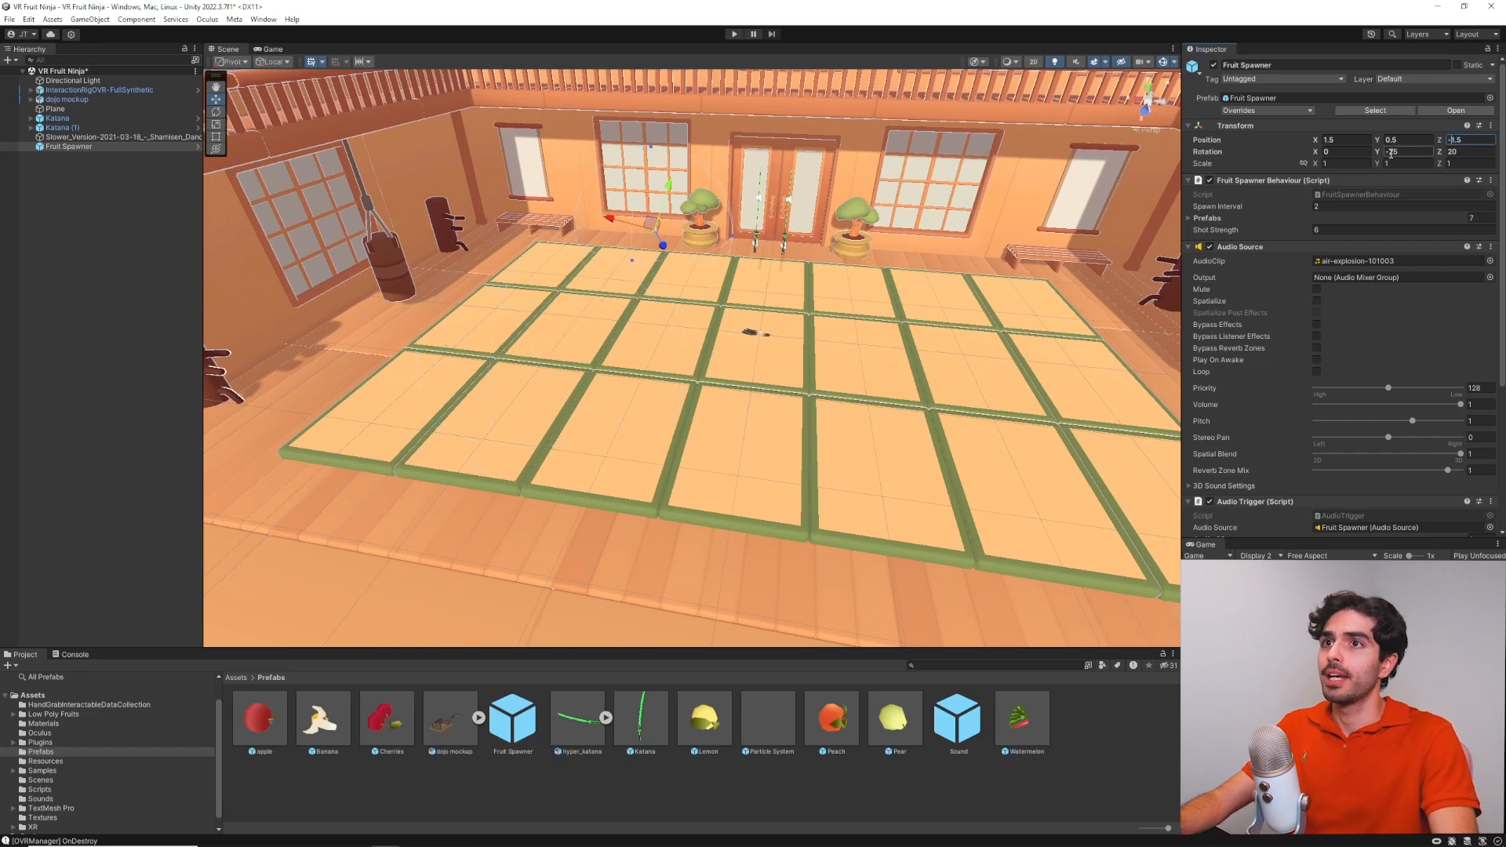
left_click(1389, 151)
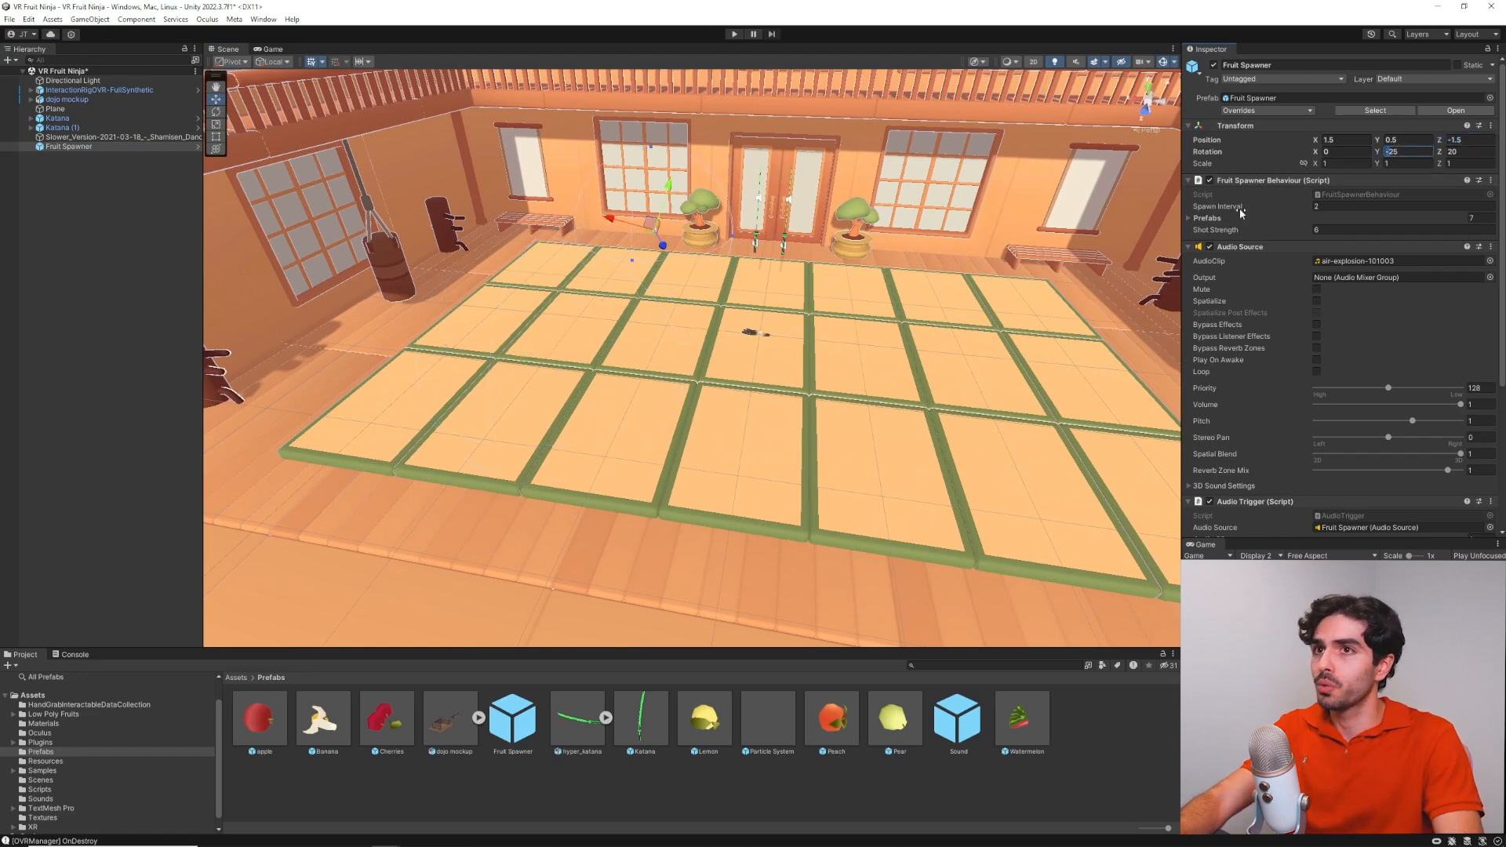
right_click_drag(854, 304, 486, 378)
key("w")
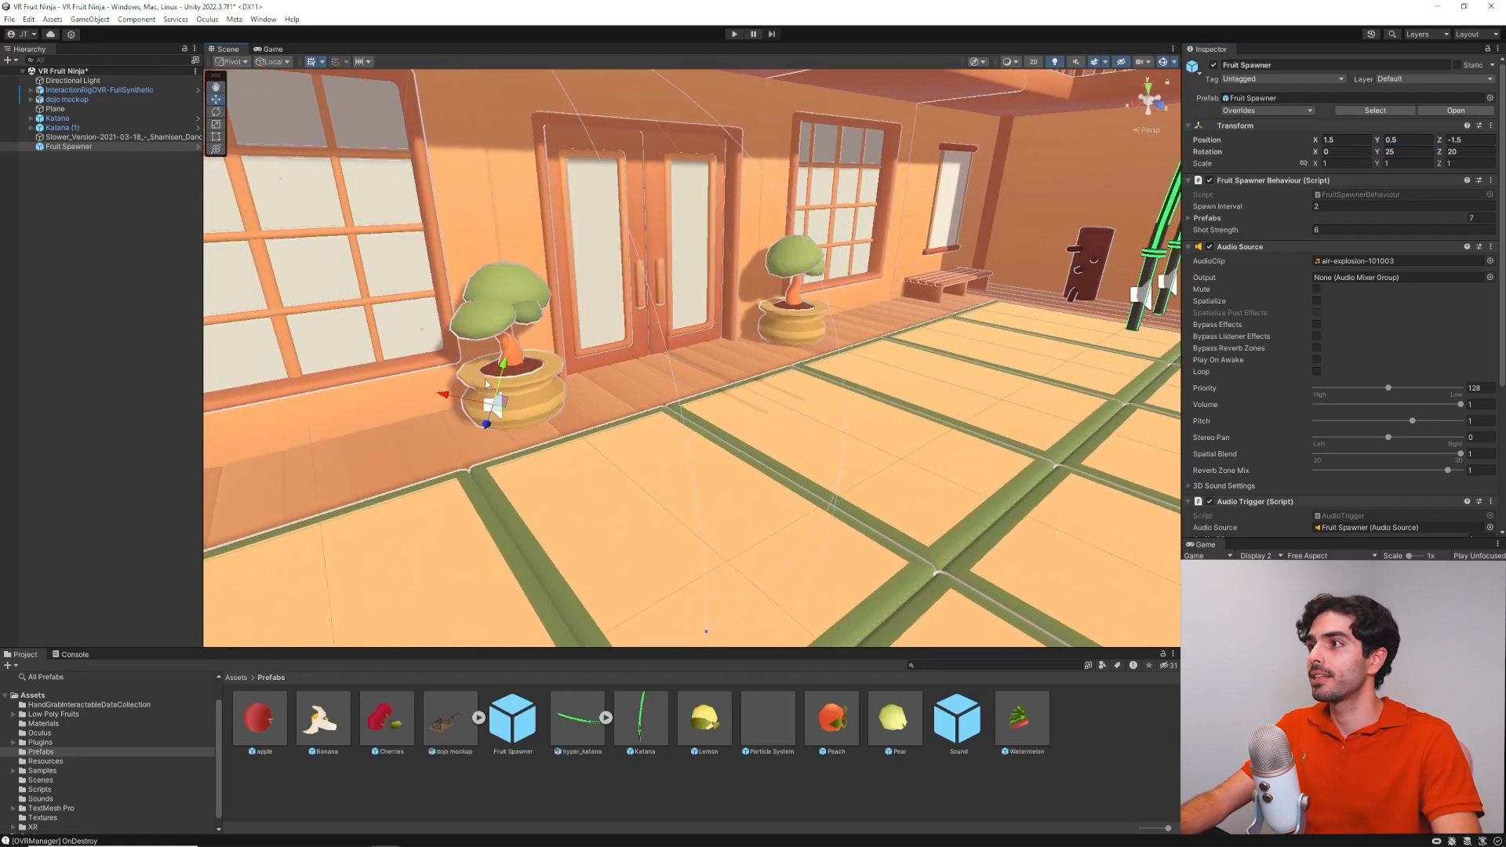
Duplicate the Fruit Spawner in the scene
right_click_drag(504, 386, 604, 392)
key("a")
right_click_drag(635, 471, 934, 345)
left_click(73, 156)
left_click(72, 147)
key("ctrl+d")
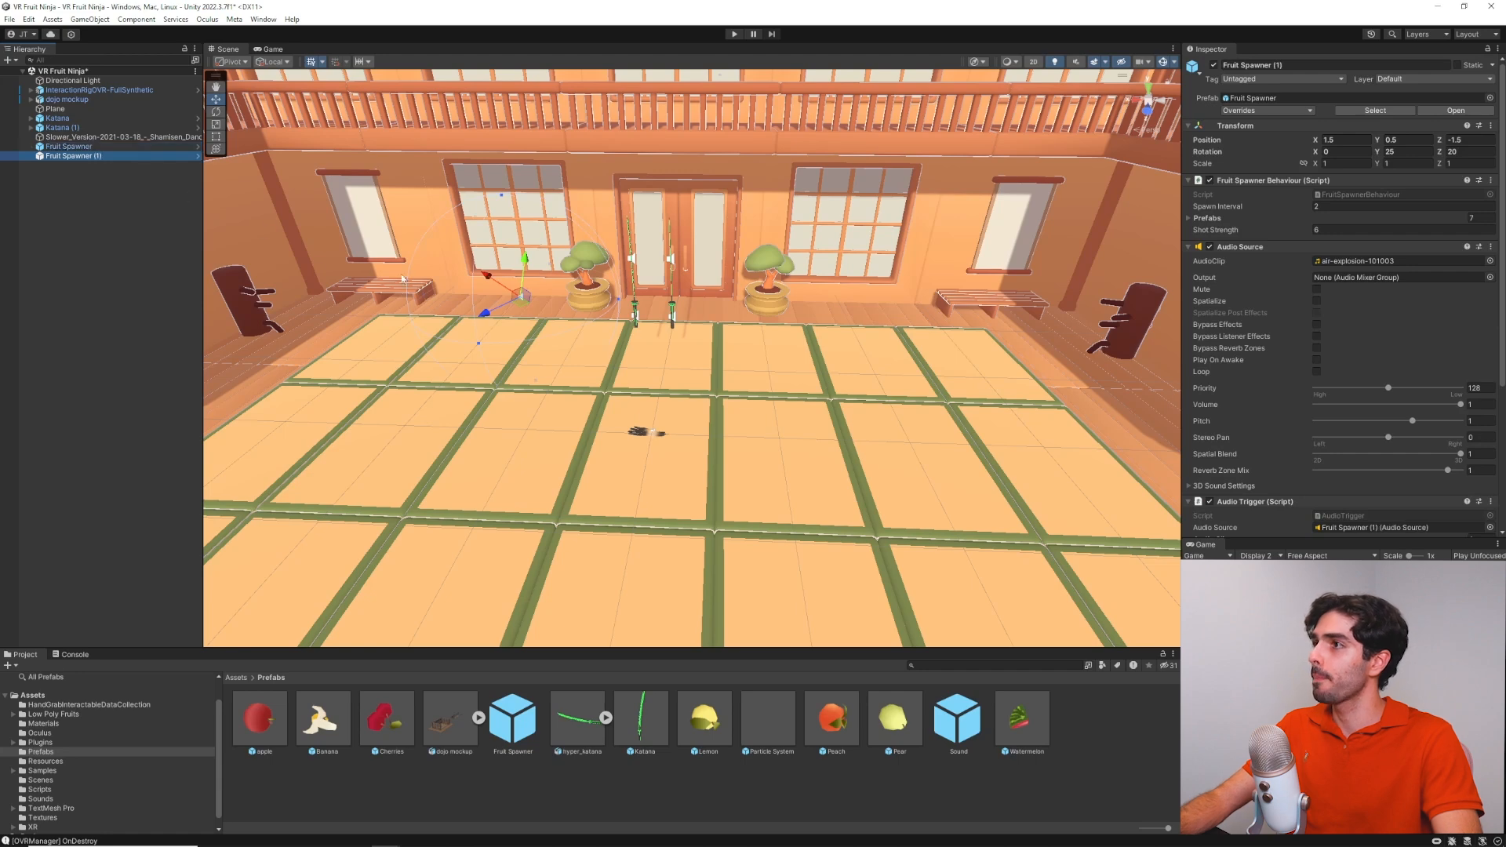
Mirror the Fruit Spawner copy by setting its X position to -1.5, Y rotation to -25 and Z rotation to -20
left_click(1333, 140)
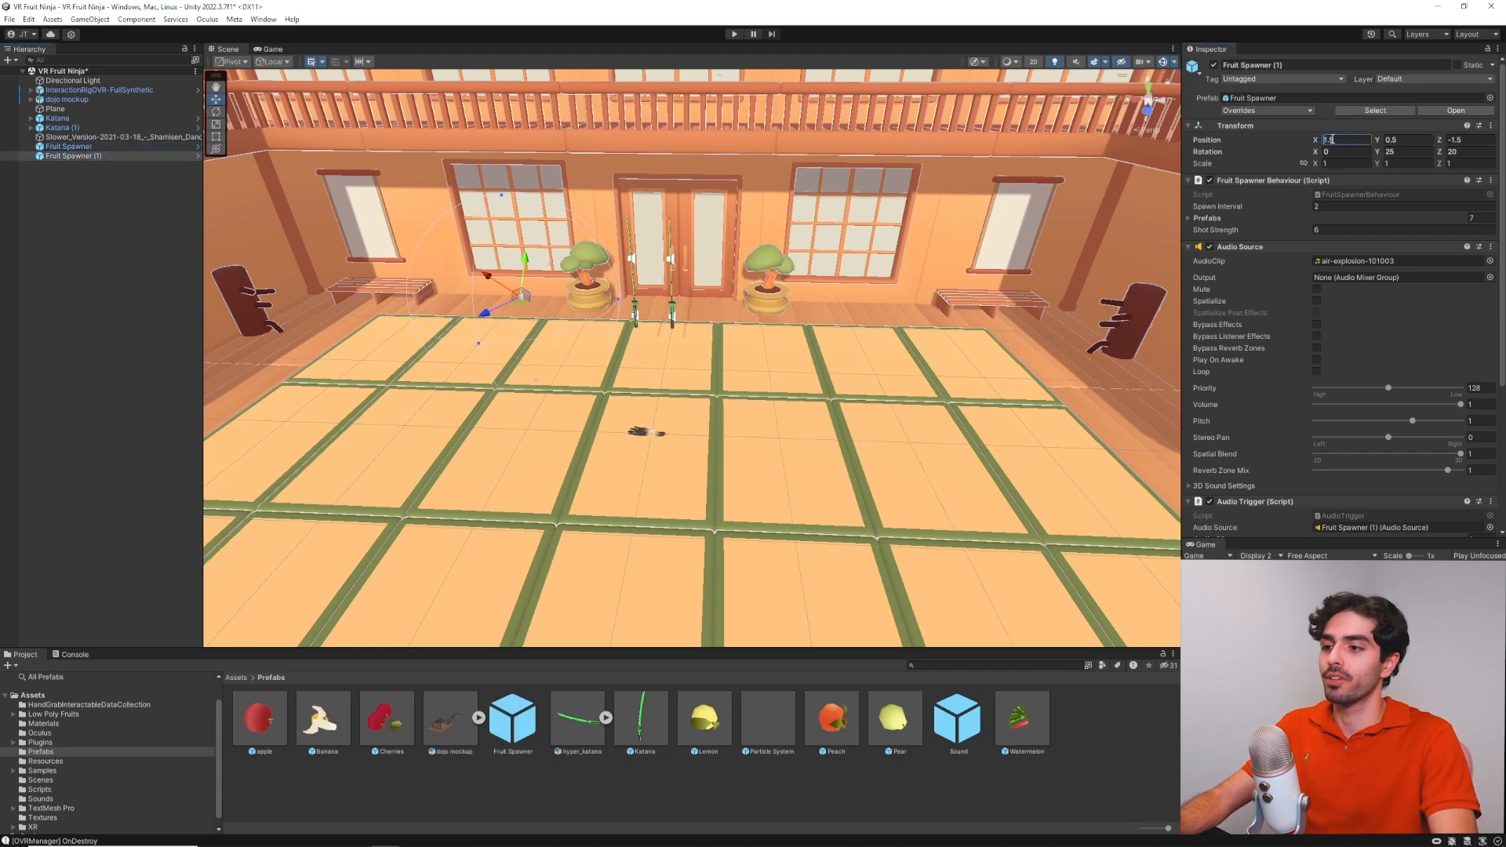
type("-")
left_click(1389, 152)
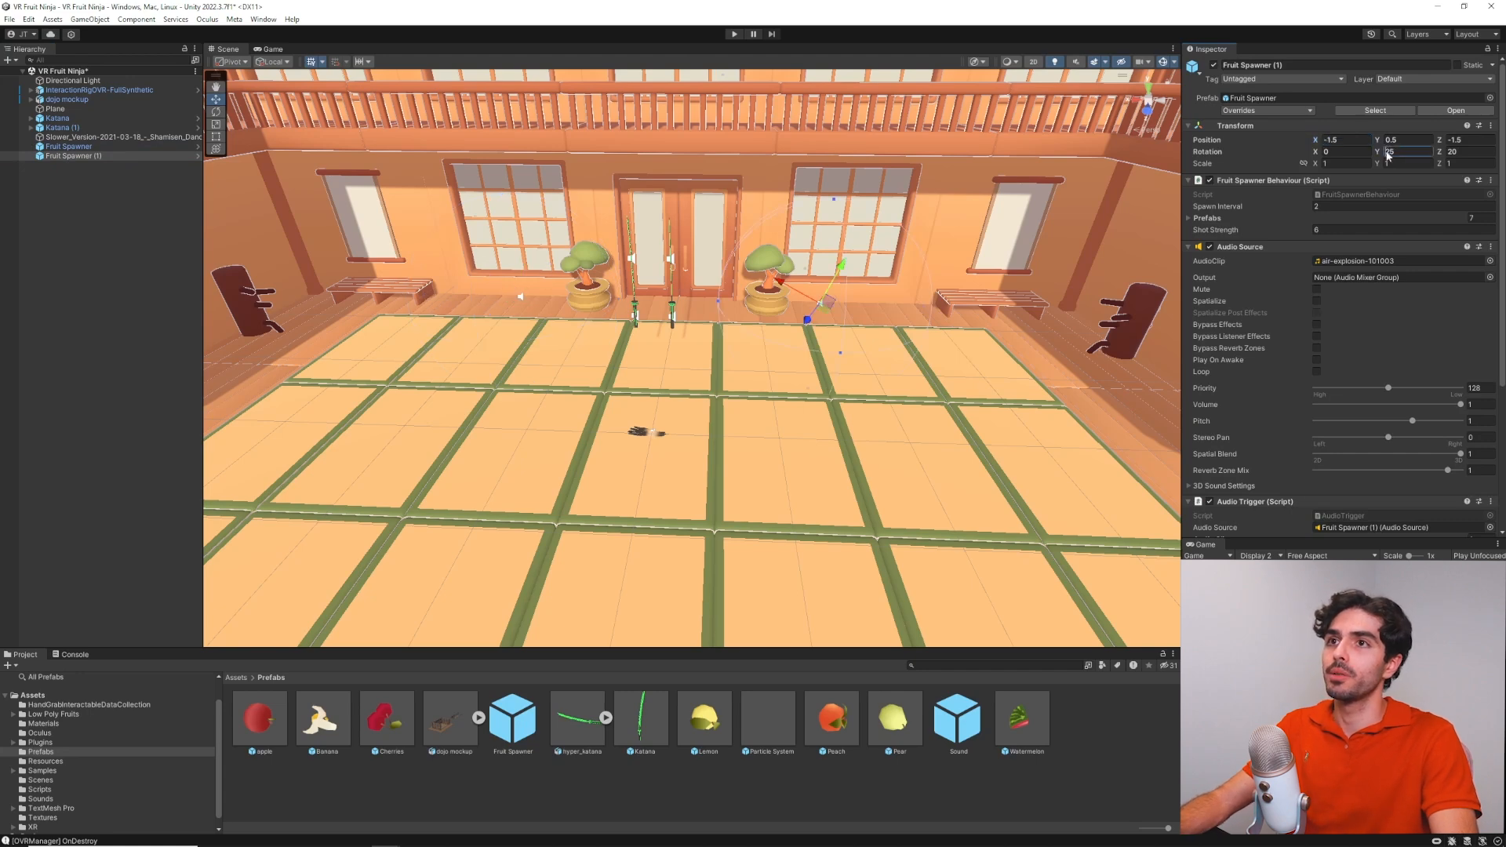
type("-")
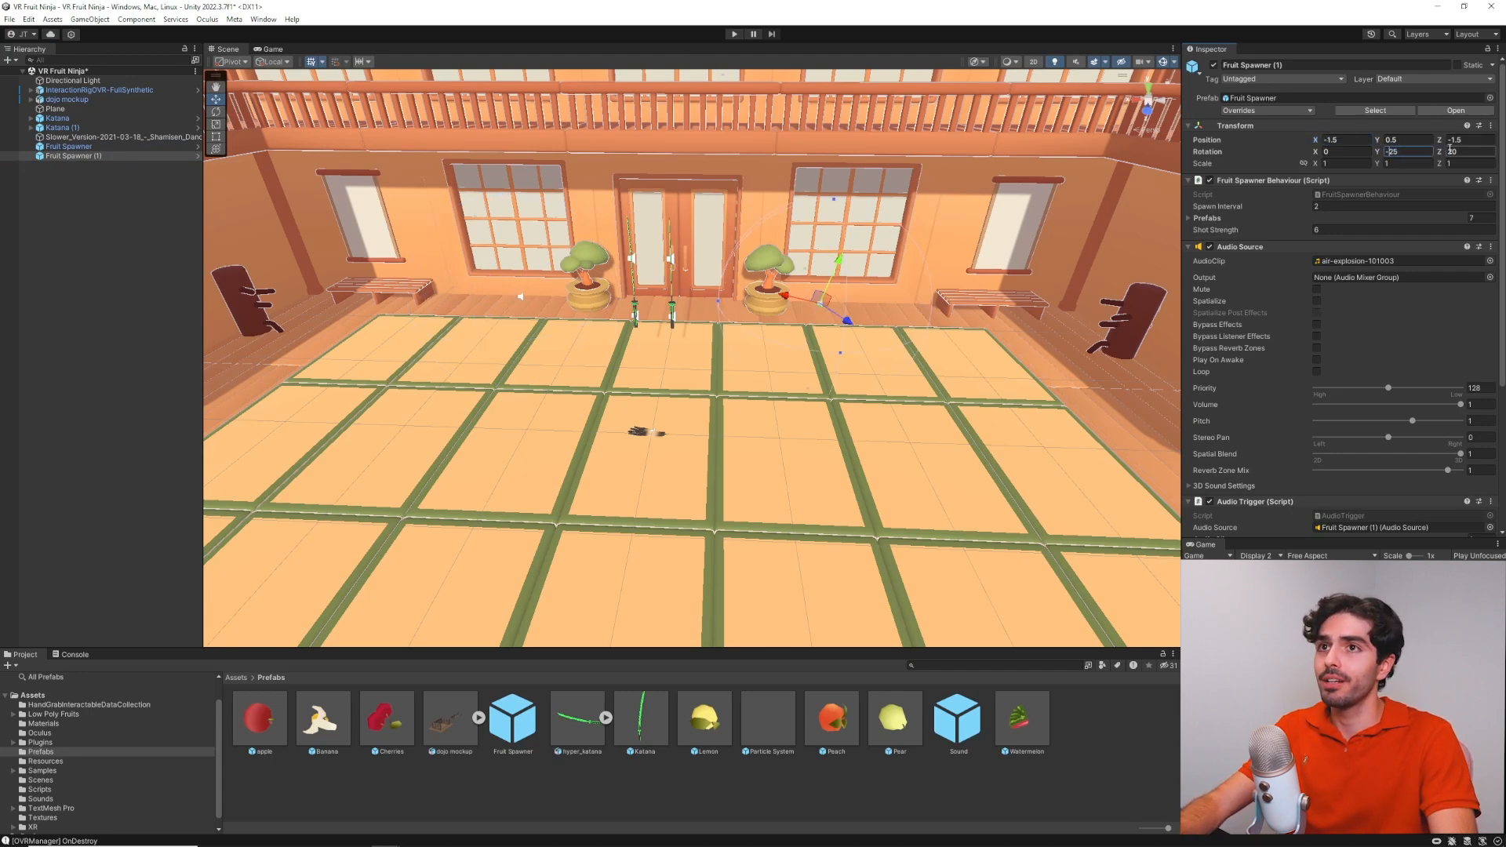
left_click(1450, 150)
left_click(1450, 150)
type("-")
Examine the second Fruit Spawner's placement and its Audio Trigger and Fruit Spawner Behaviour settings
left_click_drag(1106, 299, 764, 277, "alt")
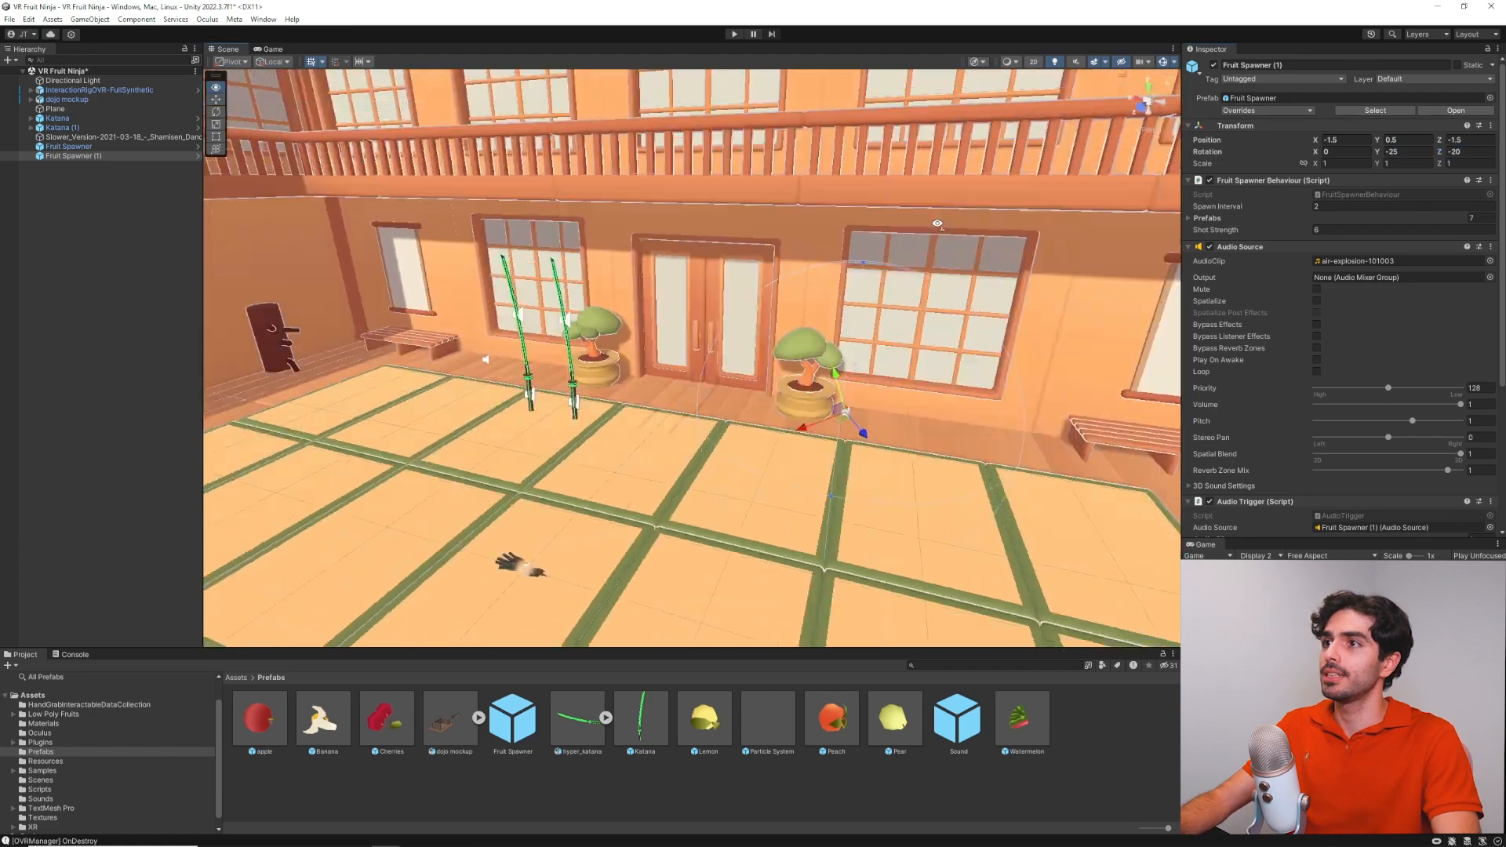
right_click_drag(764, 277, 902, 300)
scroll(1327, 313, "down", 2)
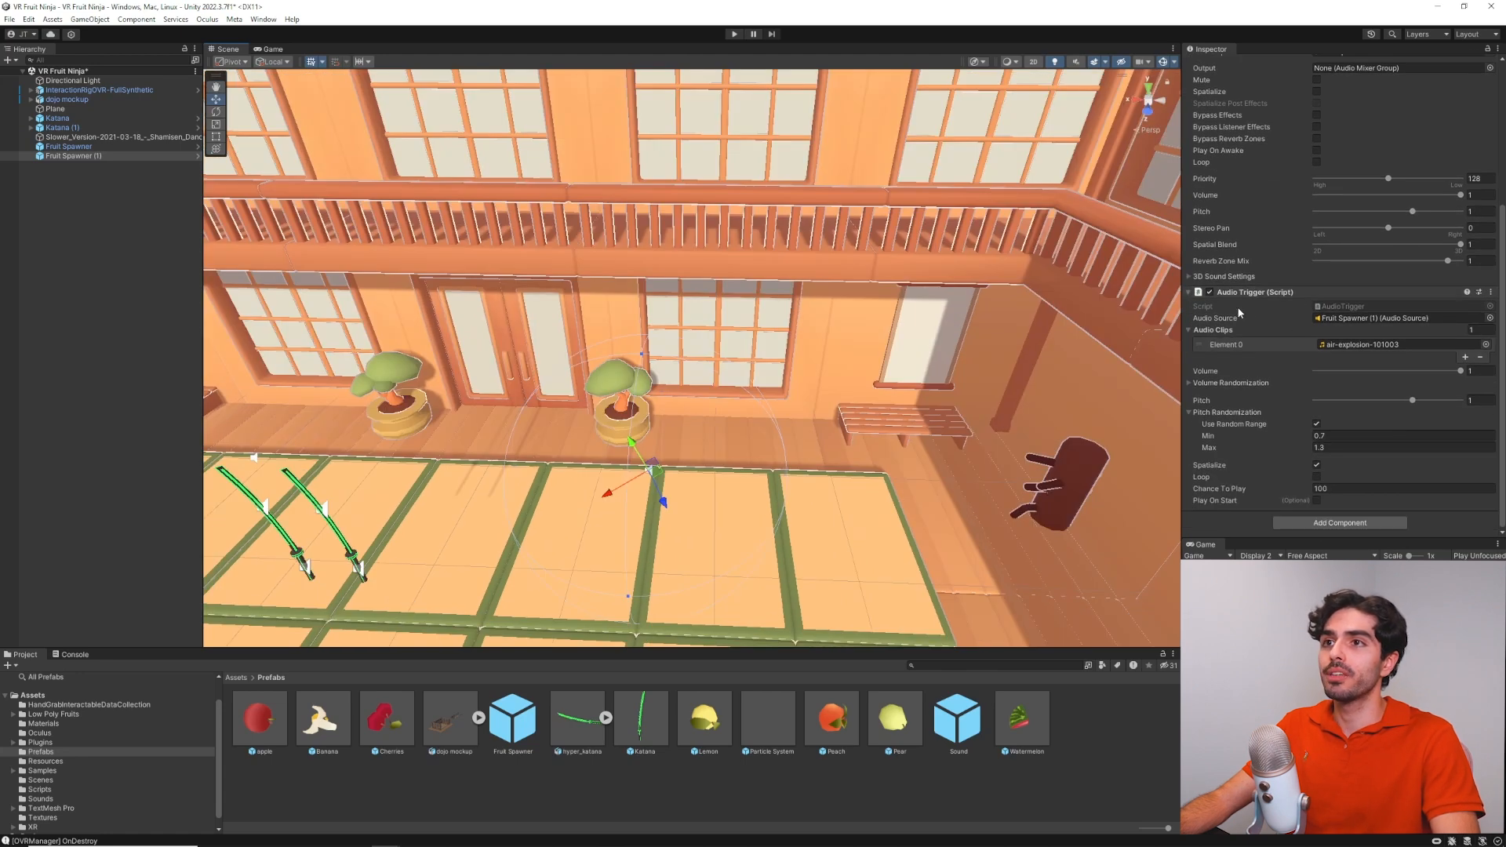
scroll(1267, 299, "up", 2)
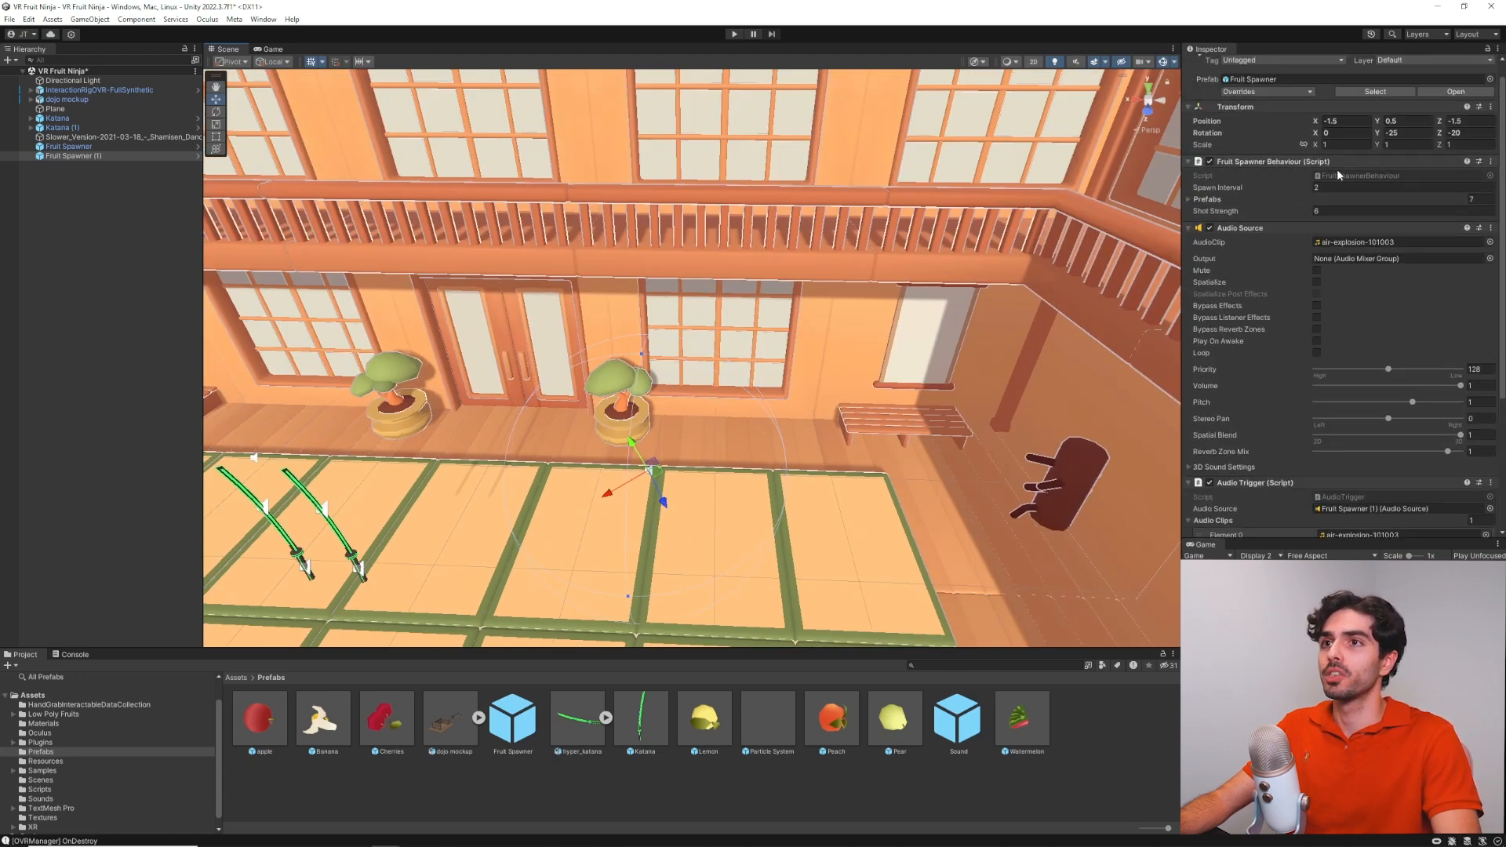
Examine the Spawn Interval, Prefabs list and Shot Strength settings on both fruit spawners
left_click(1212, 189)
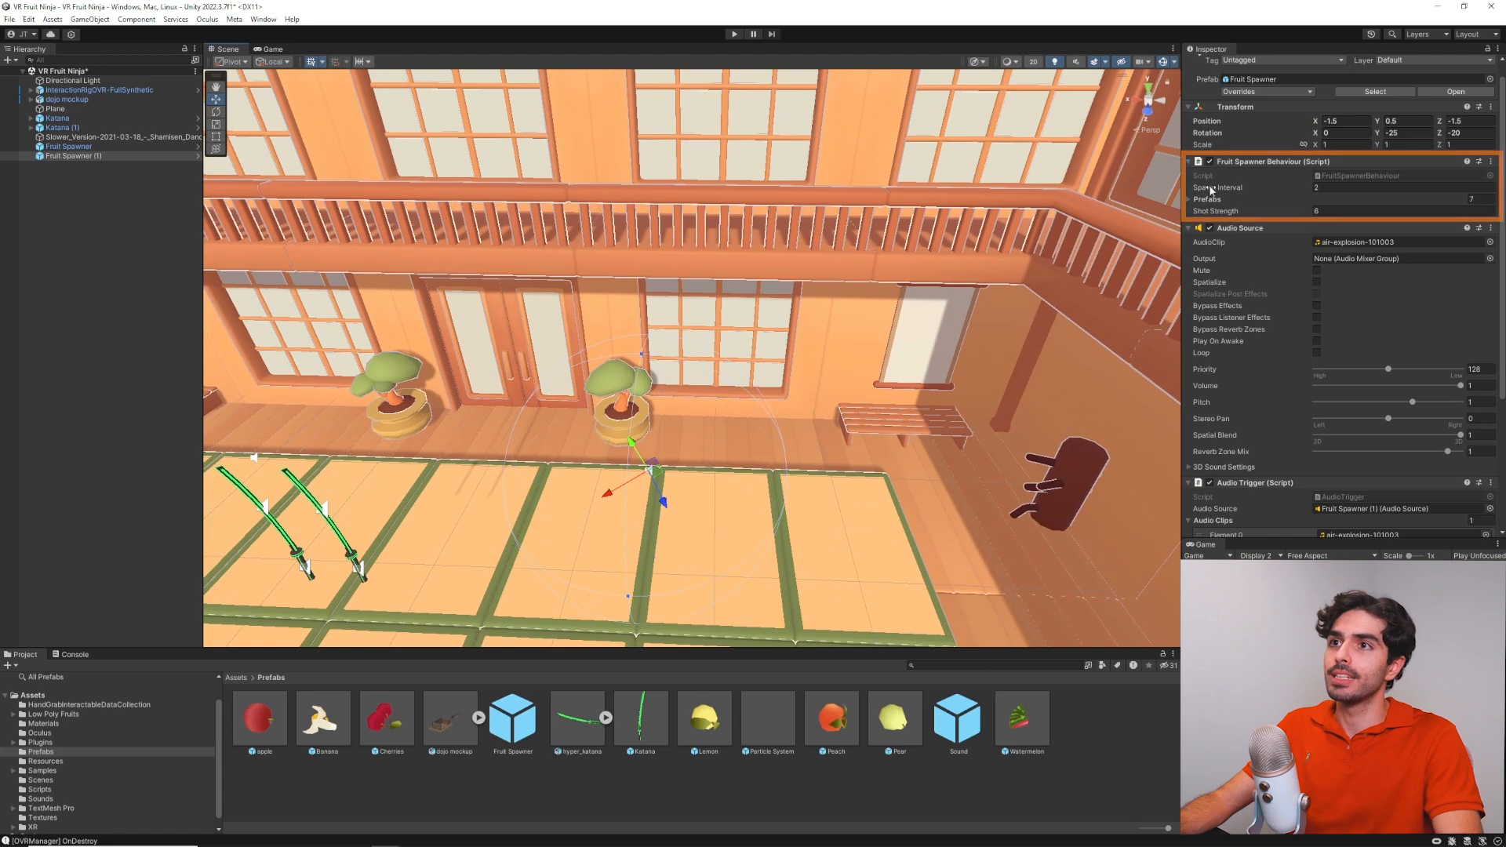
left_click(1206, 199)
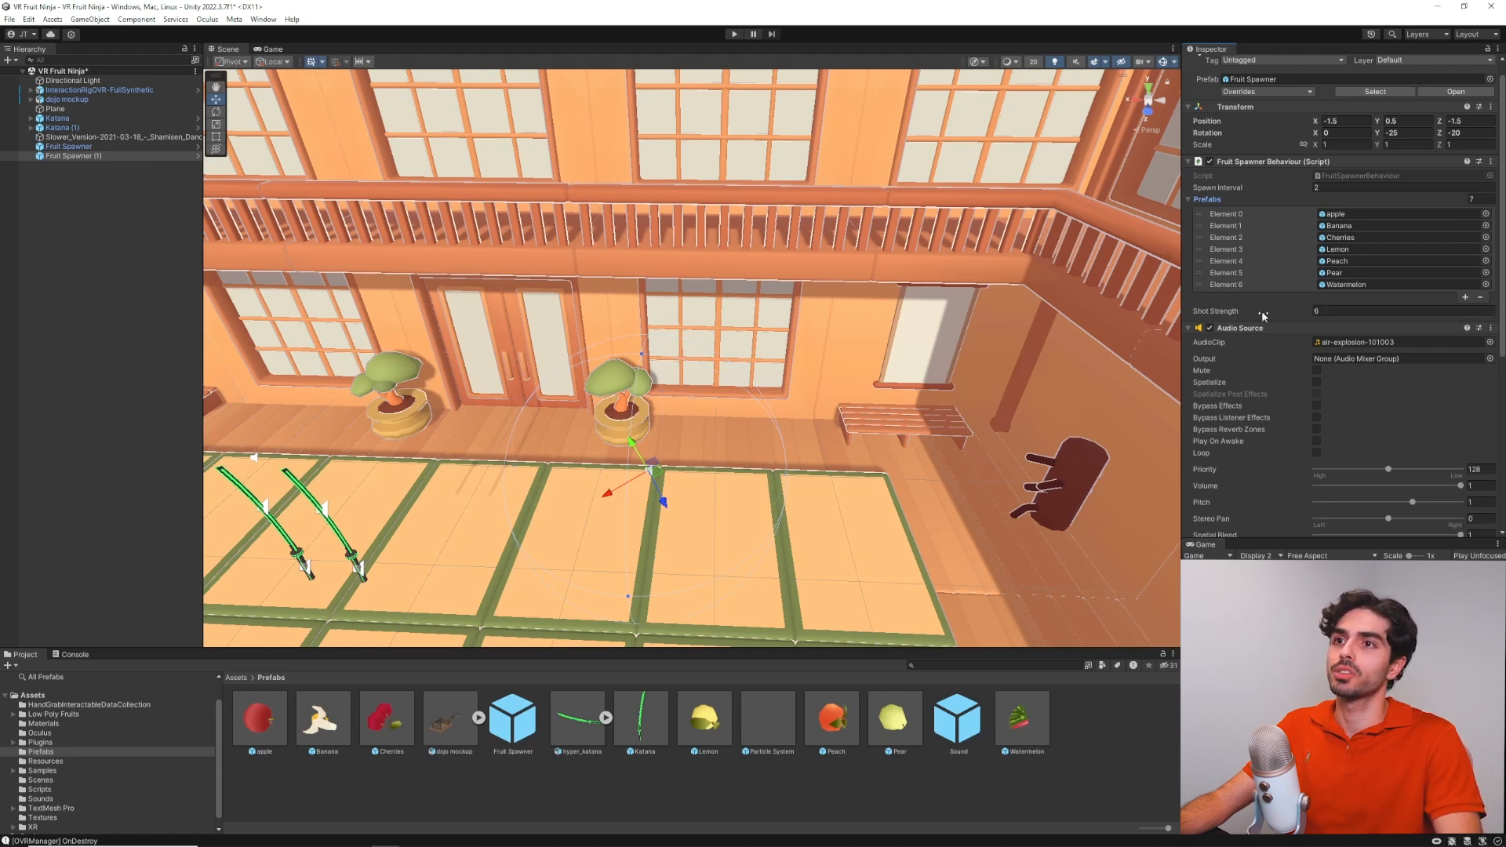
right_click_drag(781, 304, 730, 316)
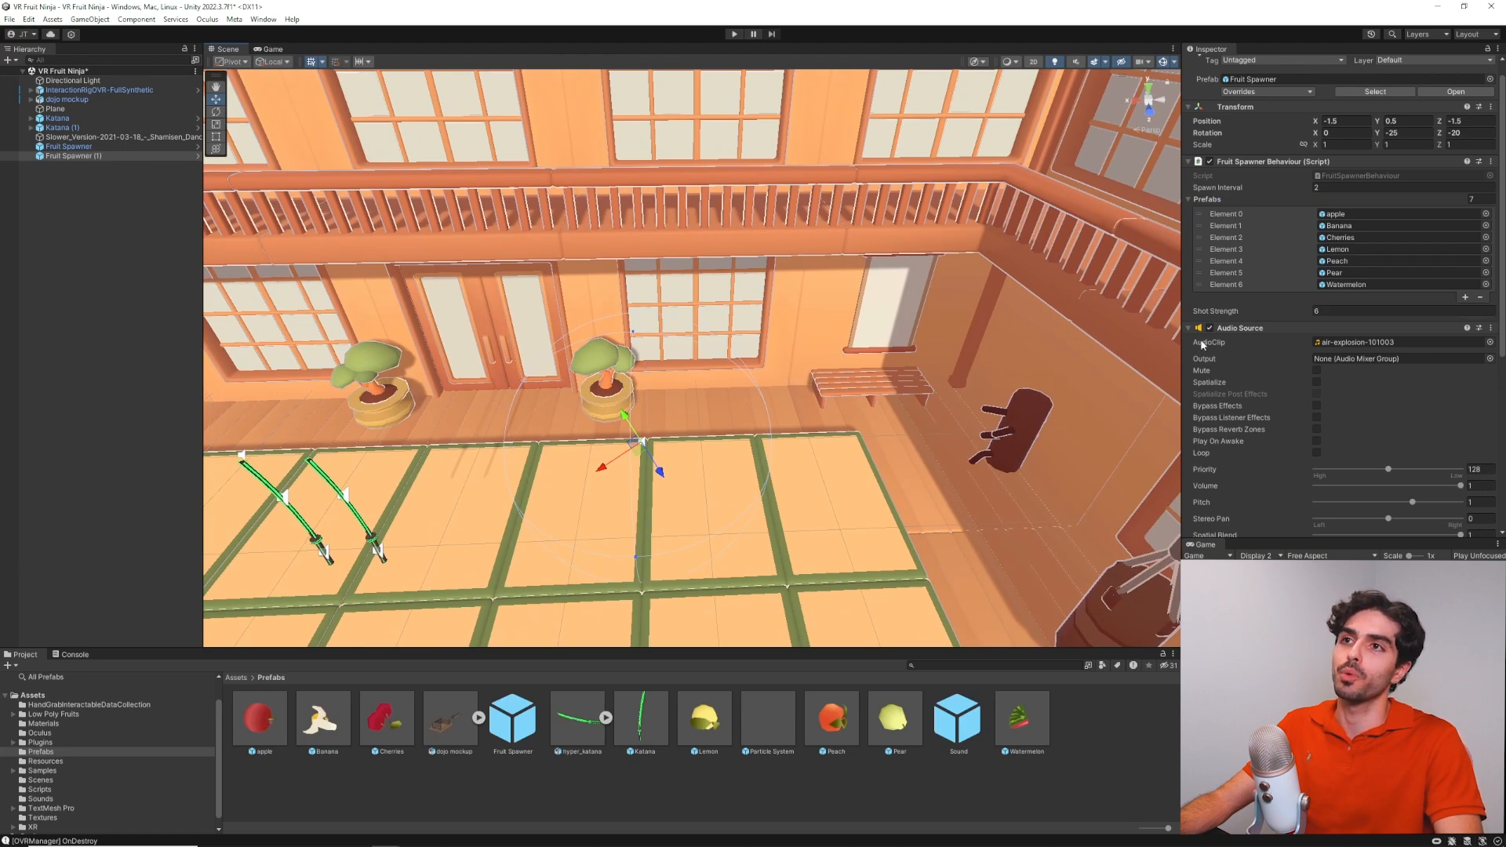
right_click_drag(833, 385, 576, 374)
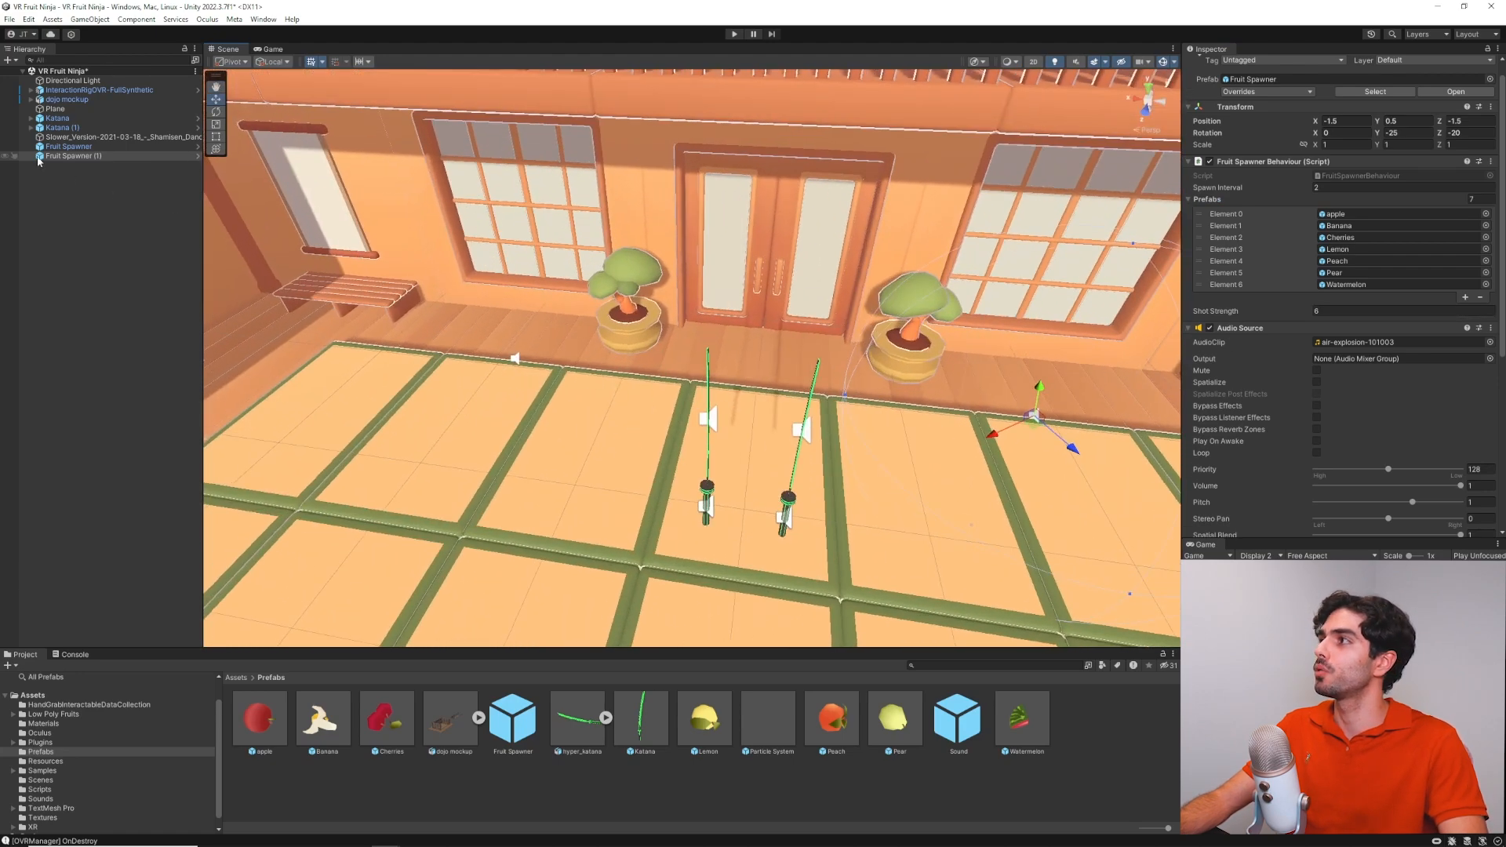
left_click(69, 148)
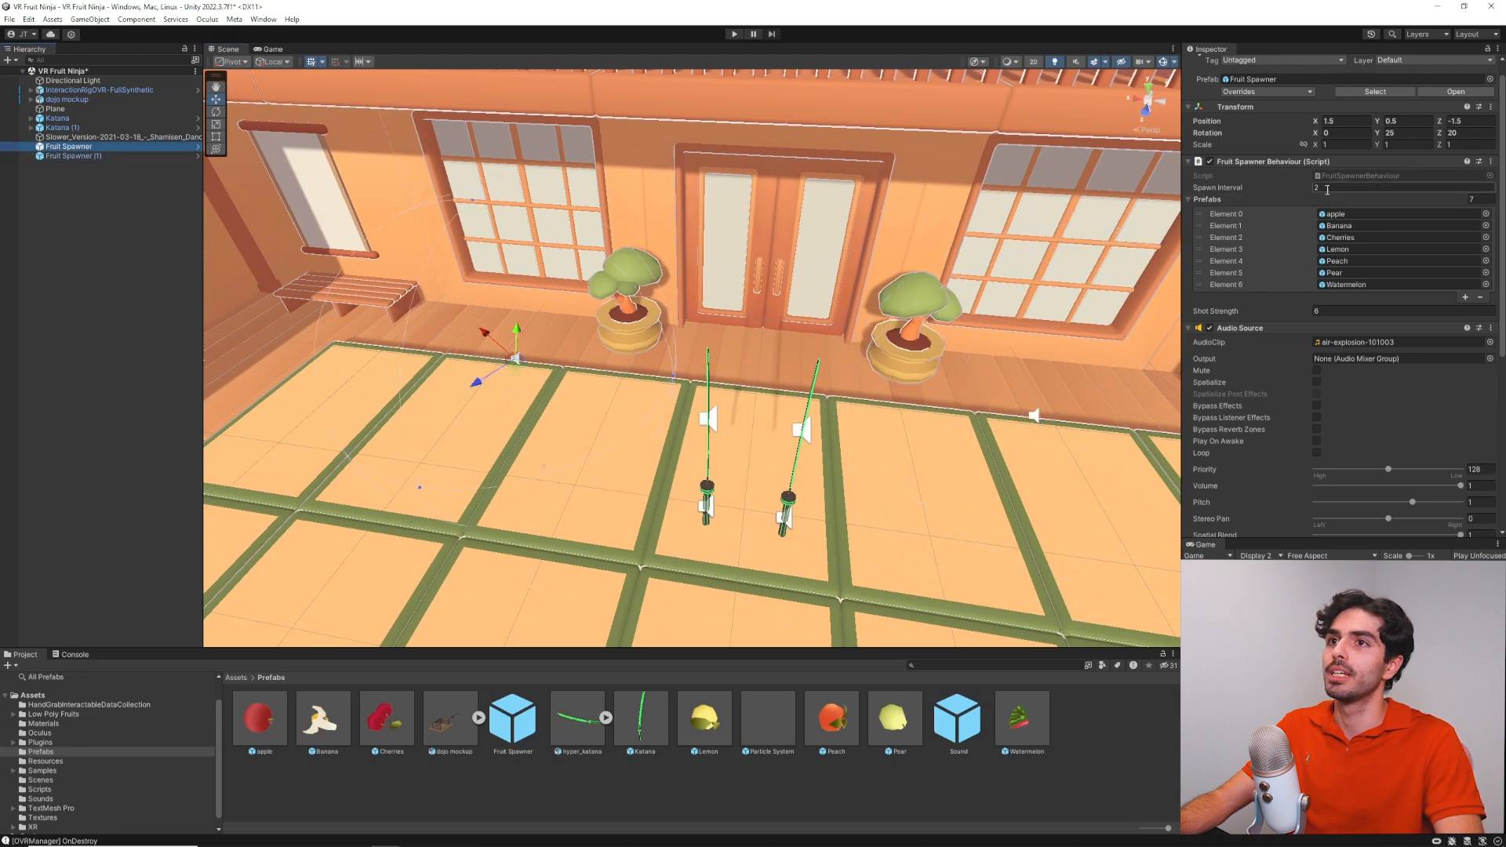
left_click(1272, 199)
left_click(1239, 188)
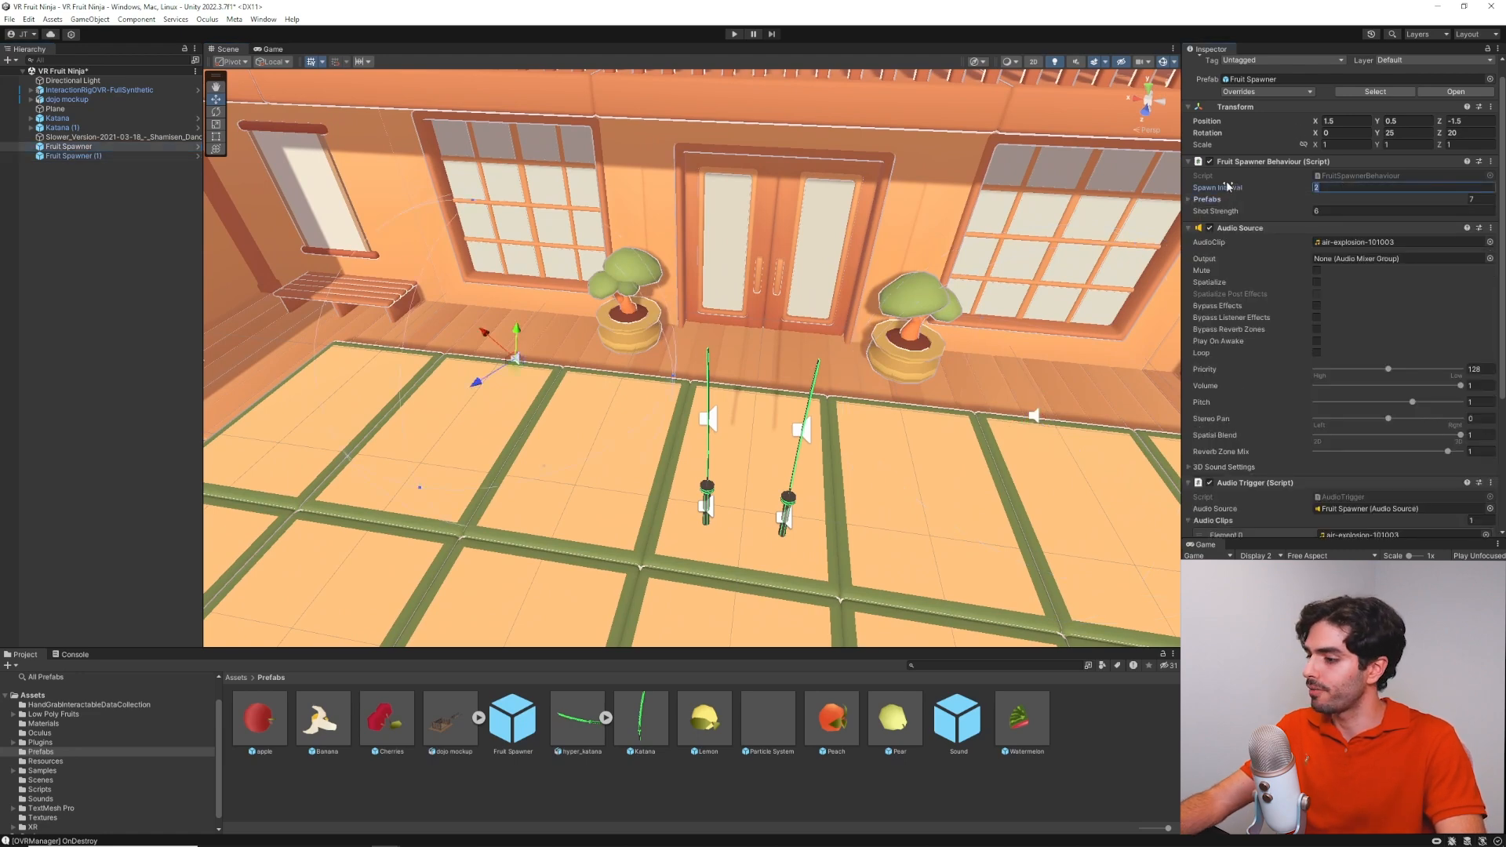
right_click_drag(706, 471, 705, 471)
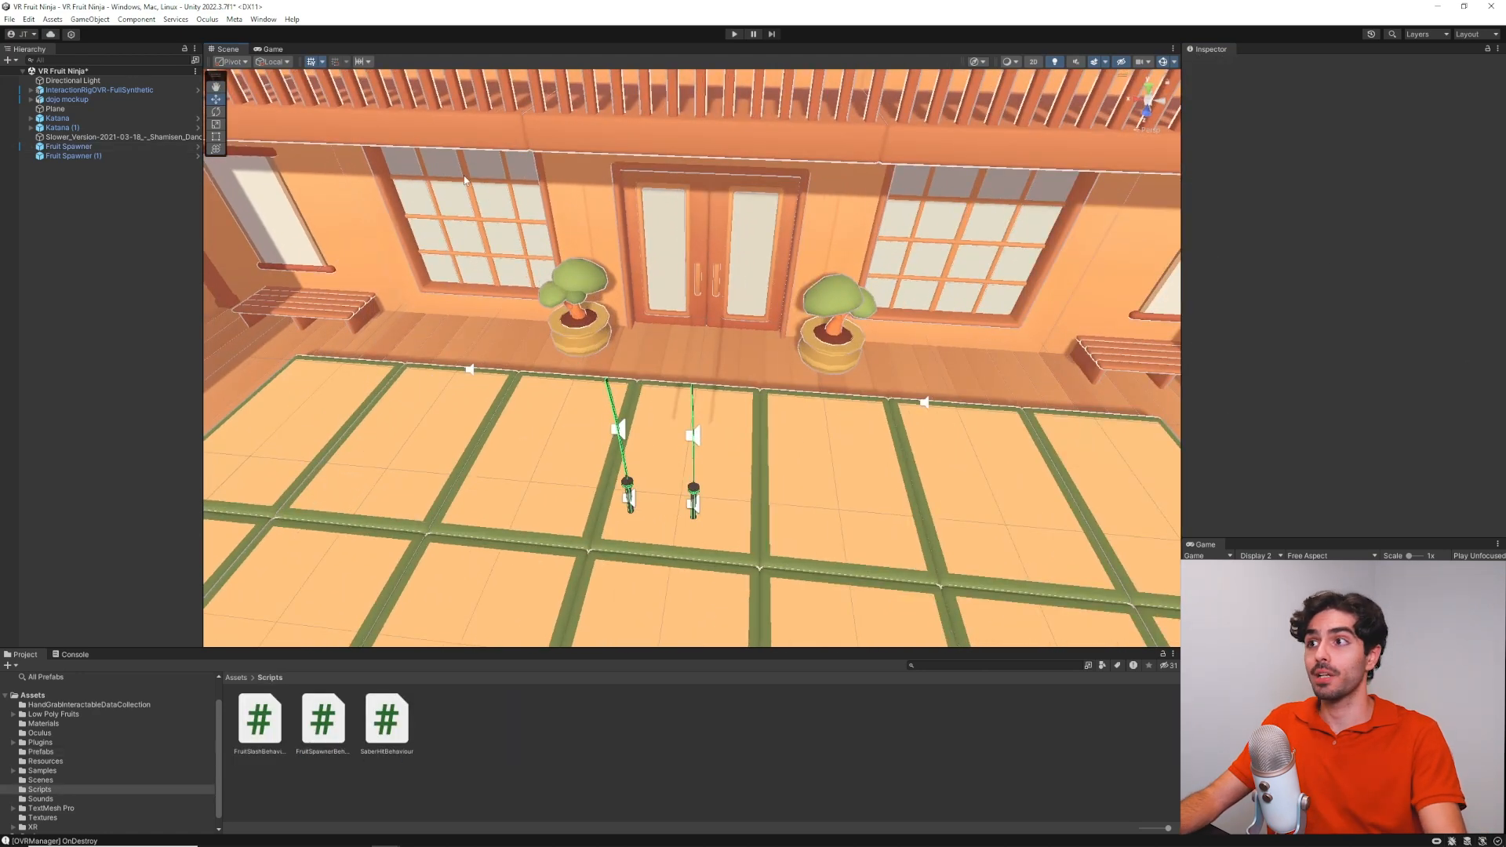
Duplicate Fruit Spawner (1) and set the copy's Y rotation to -90 and Z rotation to -30
left_click(98, 156)
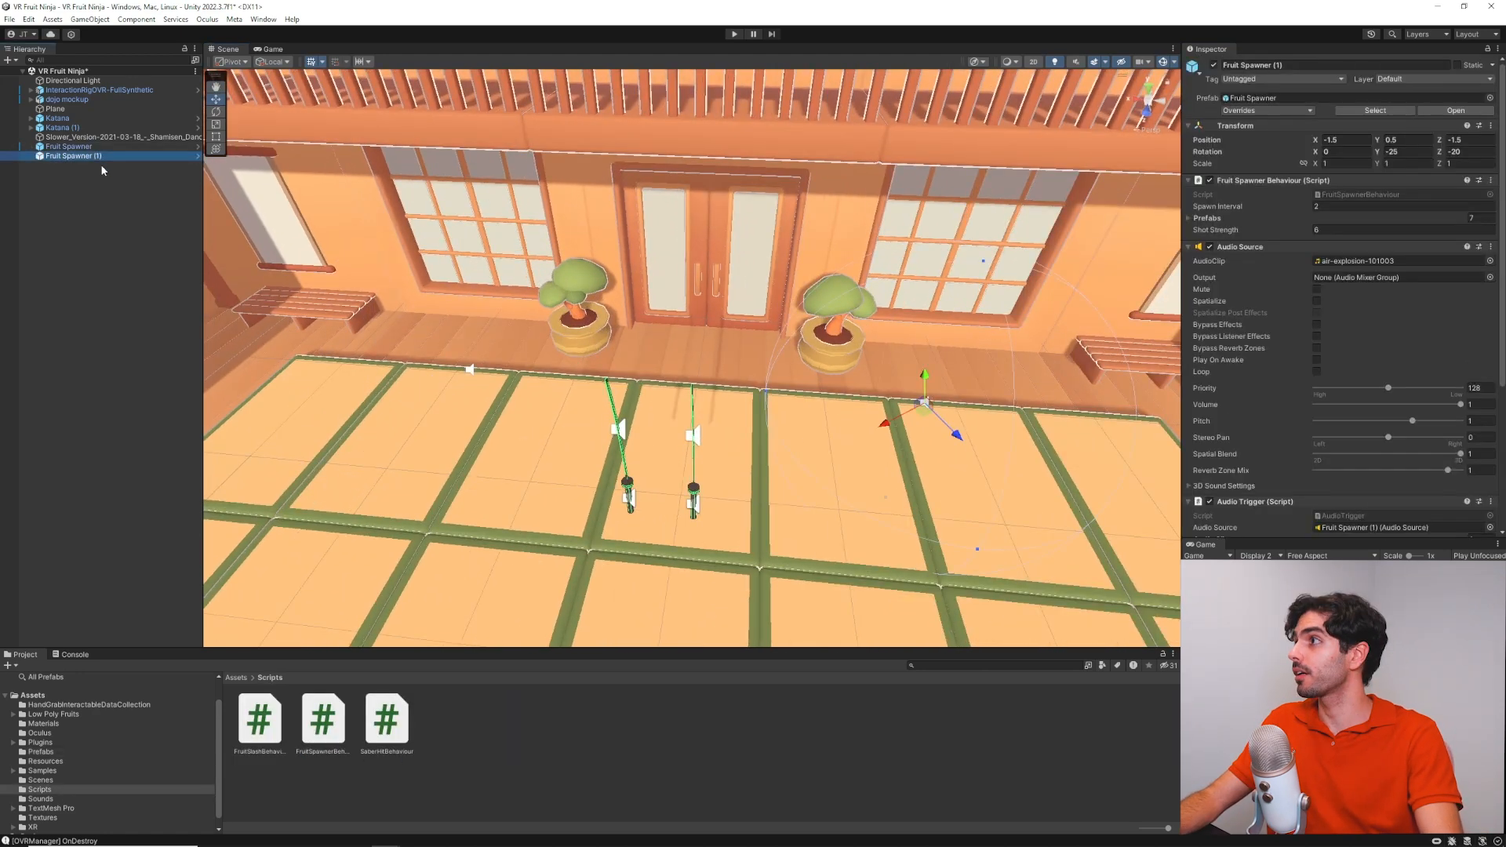
key("ctrl+d")
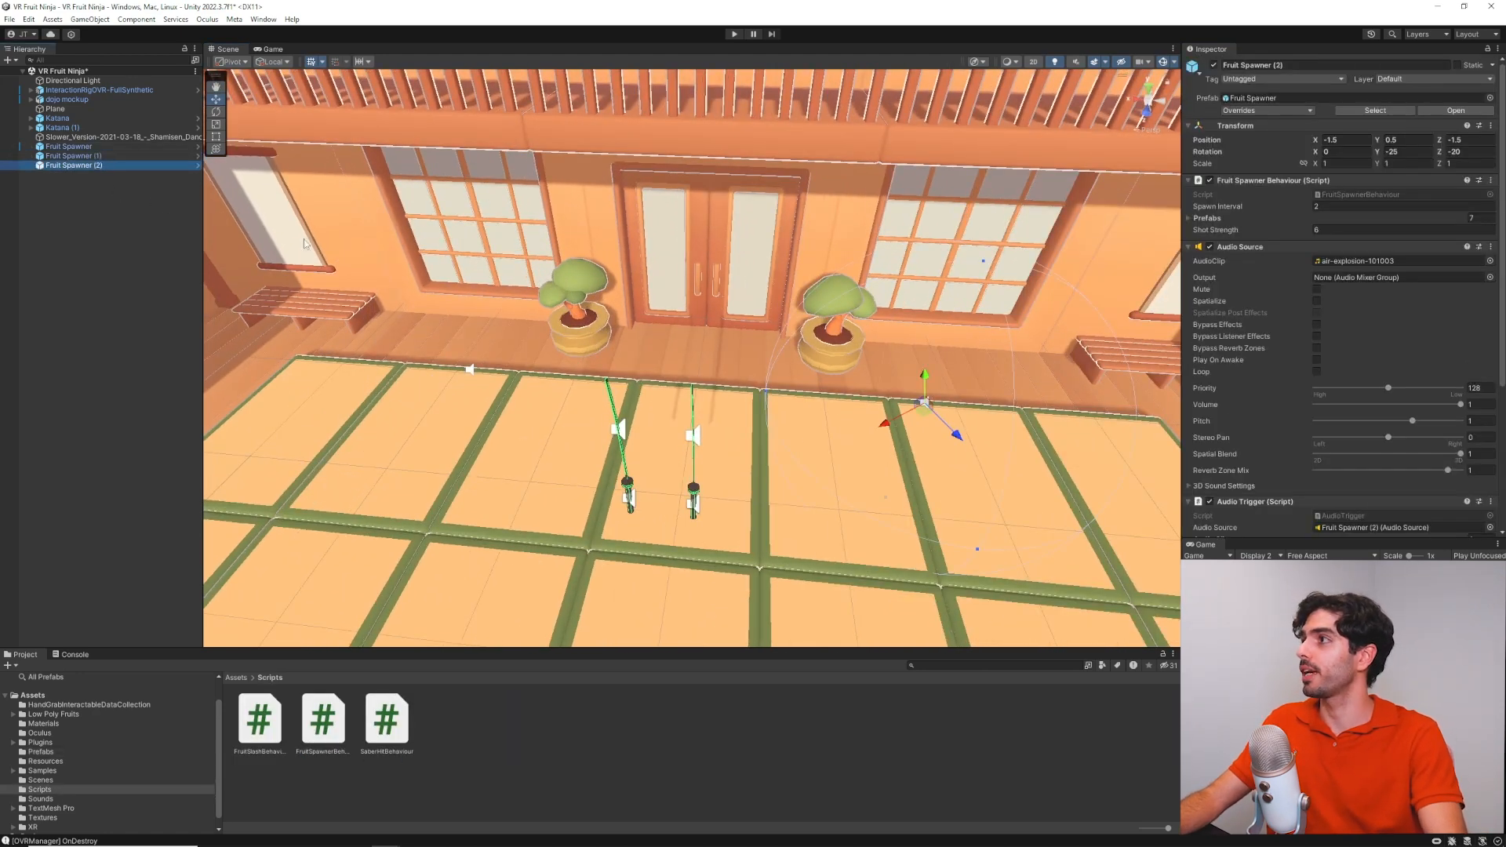
left_click(1400, 152)
left_click(1390, 153)
type("-90")
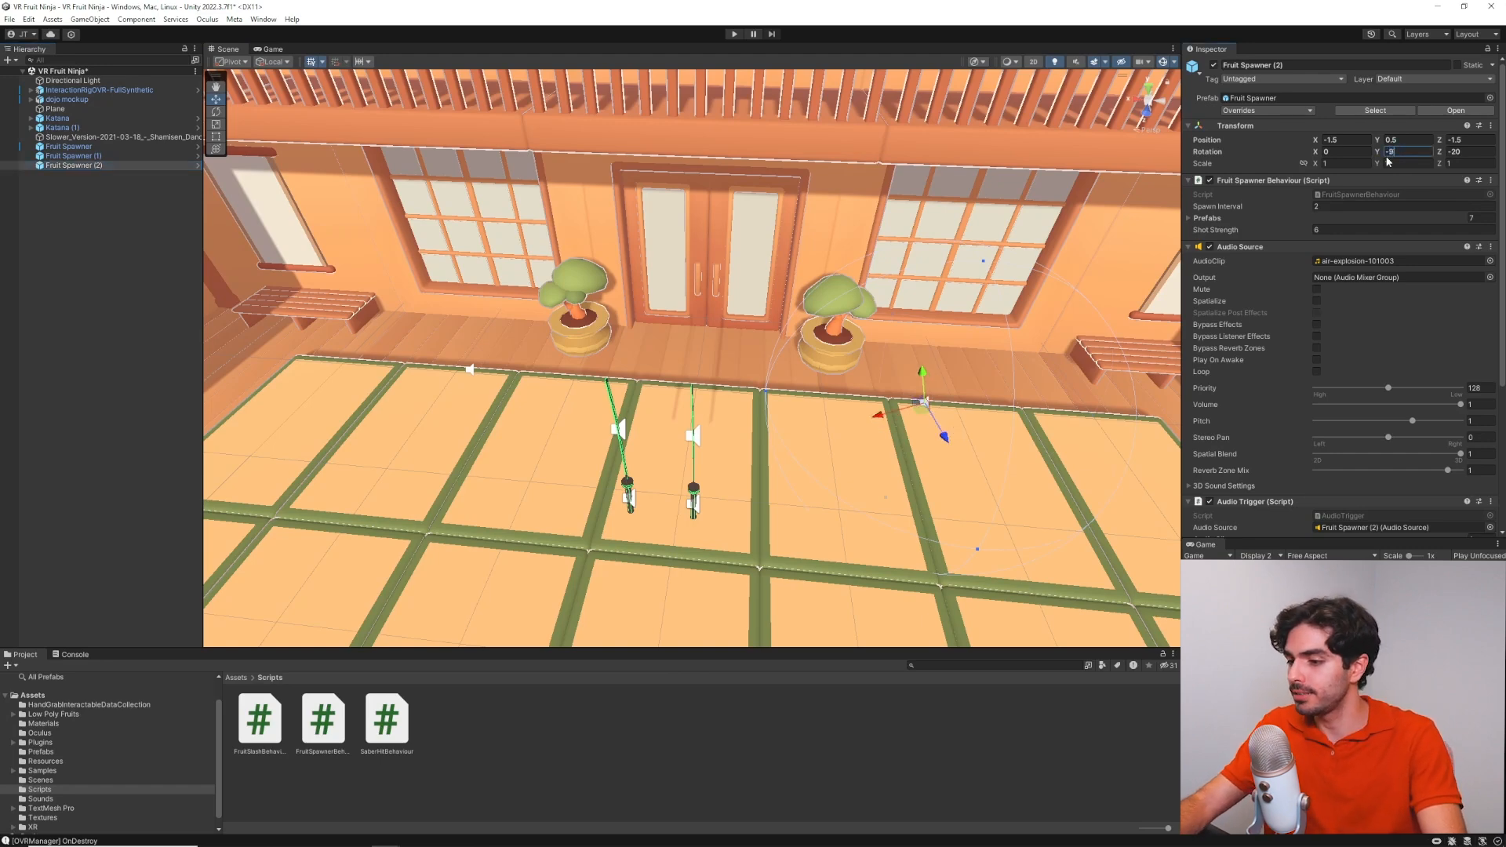
left_click(1463, 152)
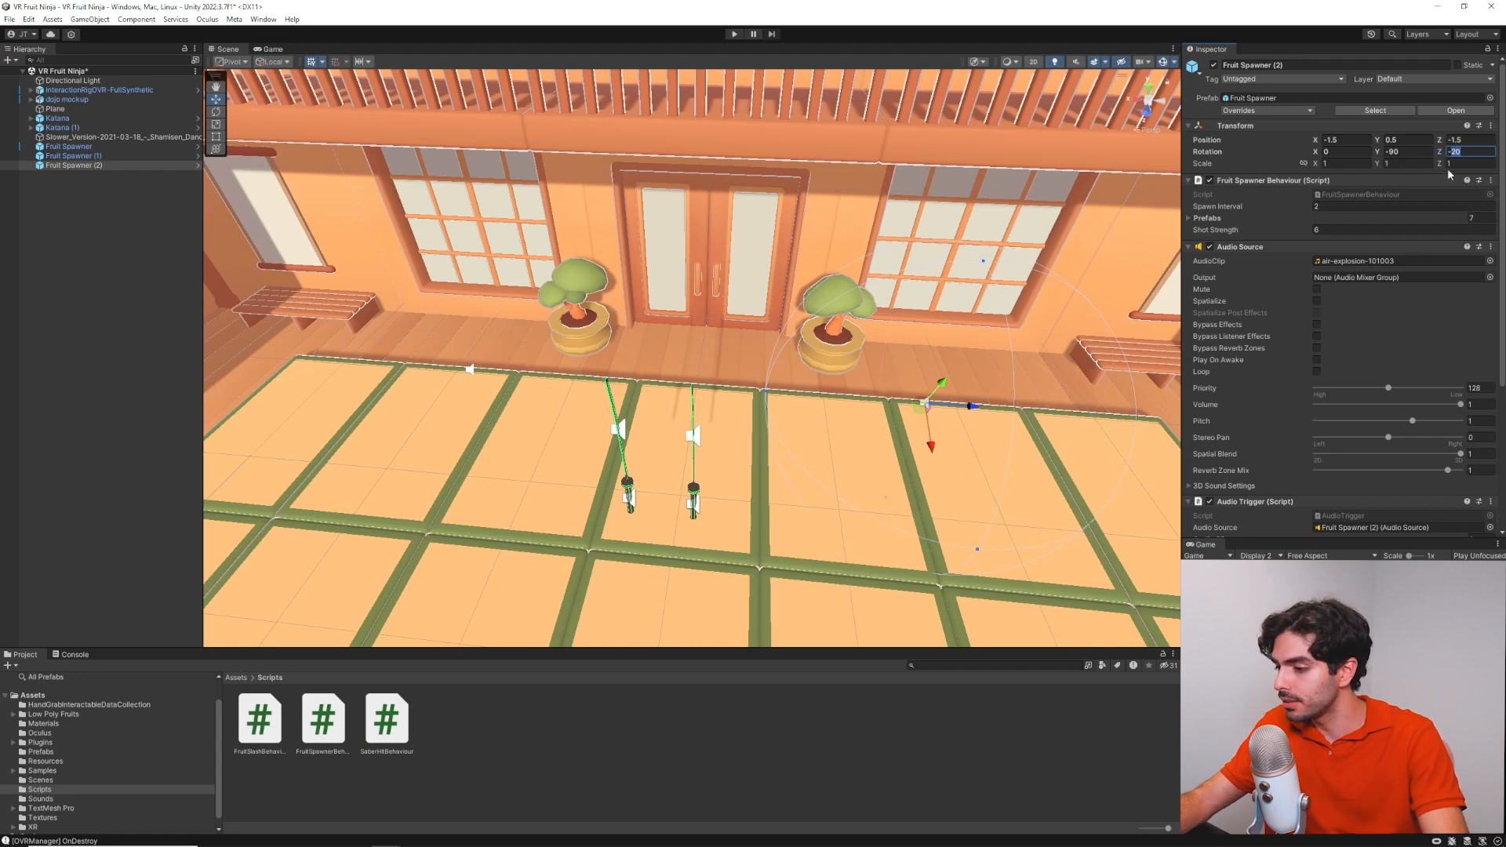
type("-30")
key("a")
right_click_drag(795, 231, 951, 242)
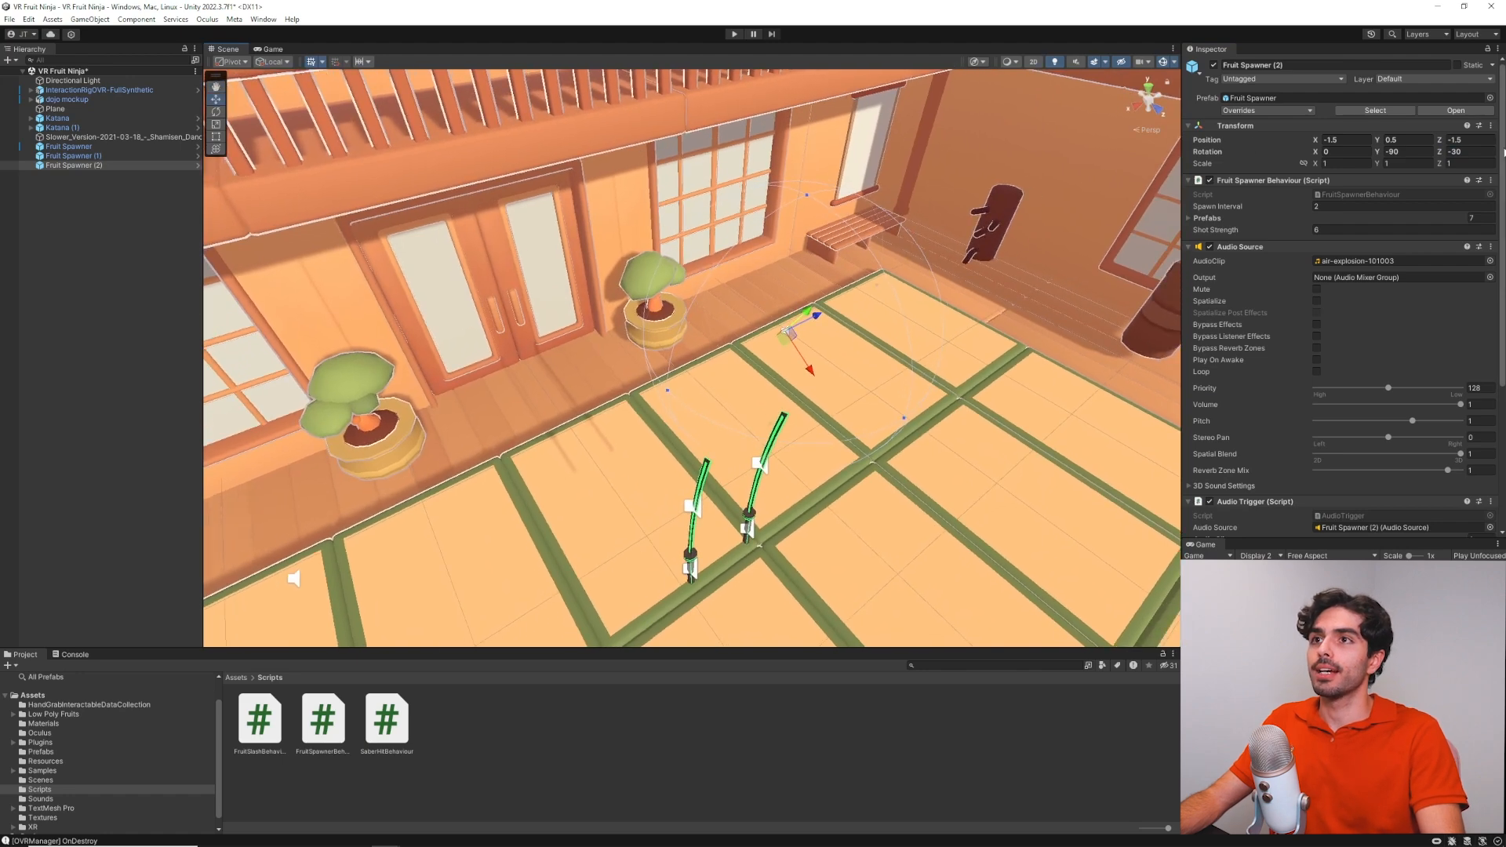
Centre the third fruit spawner near the door by setting its X position to 0 and Z position to -3.5
left_click(1335, 139)
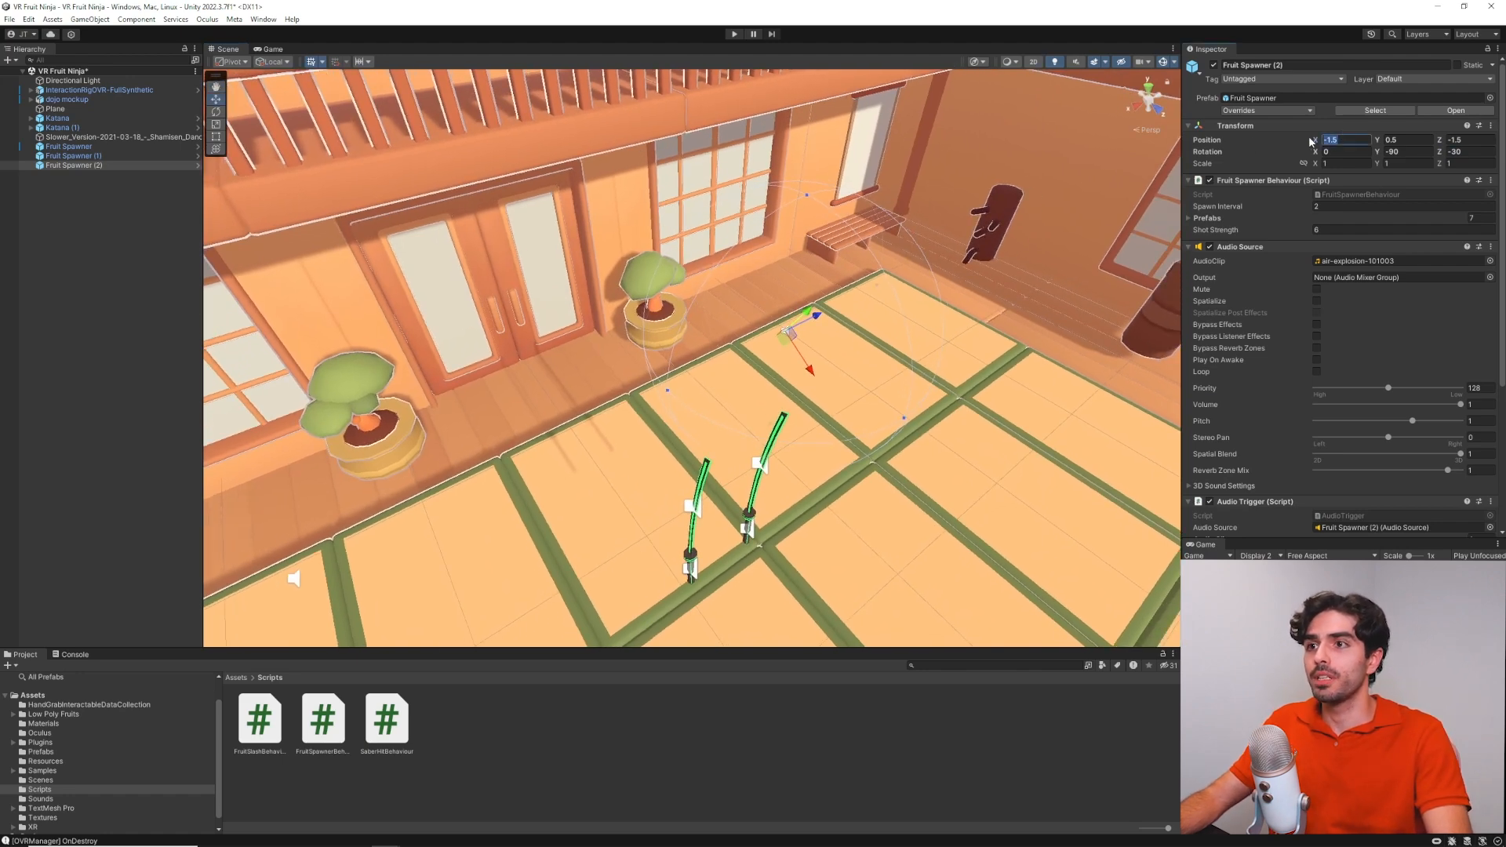
type("0")
key("Return")
right_click_drag(965, 240, 718, 252)
key("d")
key("a")
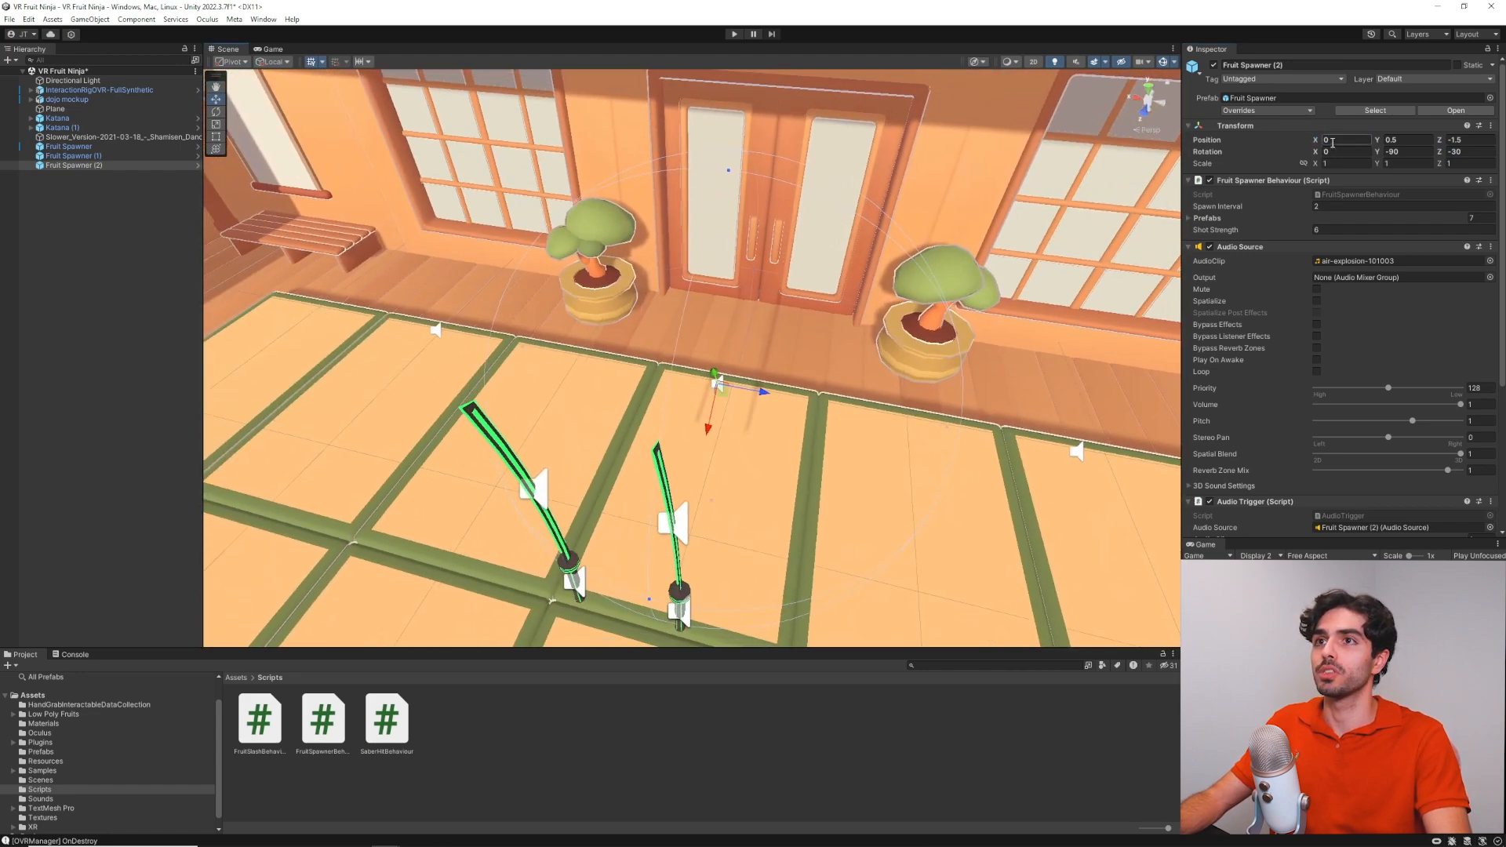
left_click(1455, 142)
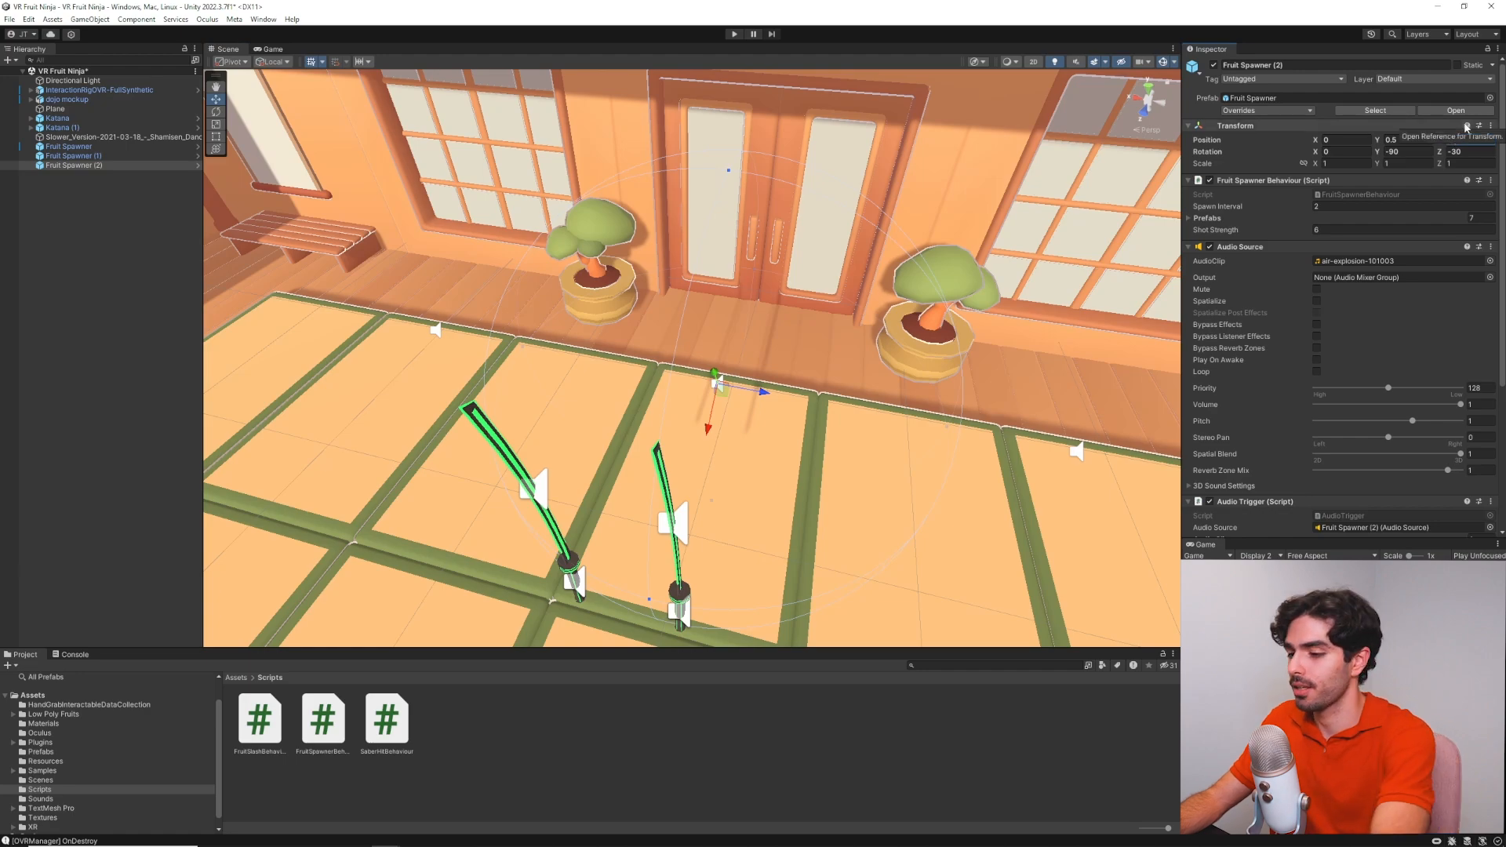
type("-3.5")
right_click_drag(815, 228, 1077, 225)
key("s")
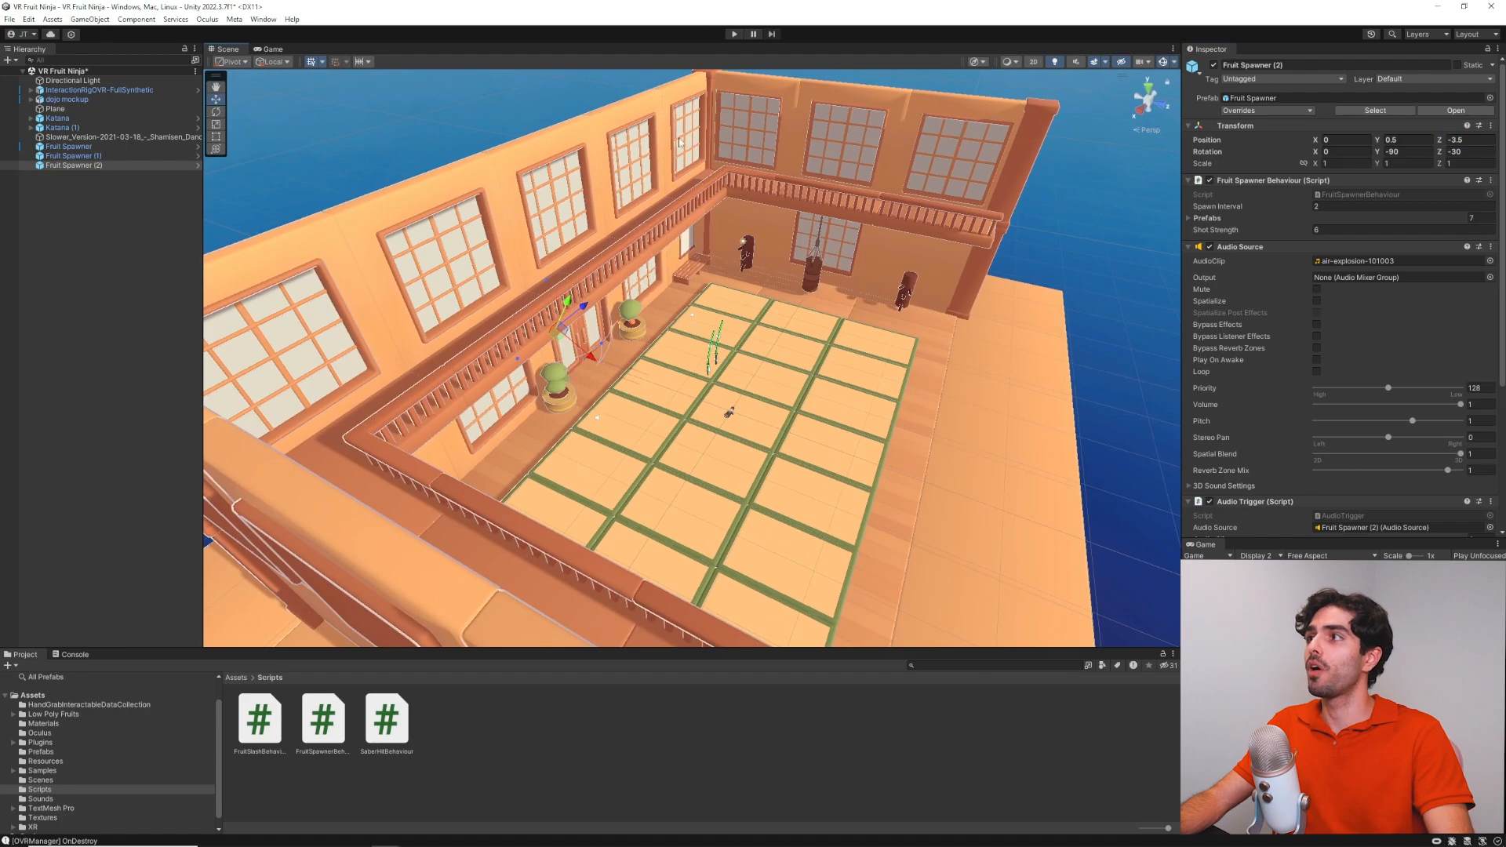
Move the dojo mockup along the Z axis to about -1.08 and nudge the interaction rig along its Z axis
left_click(72, 100)
right_click_drag(808, 238, 776, 338)
left_click_drag(754, 338, 640, 324)
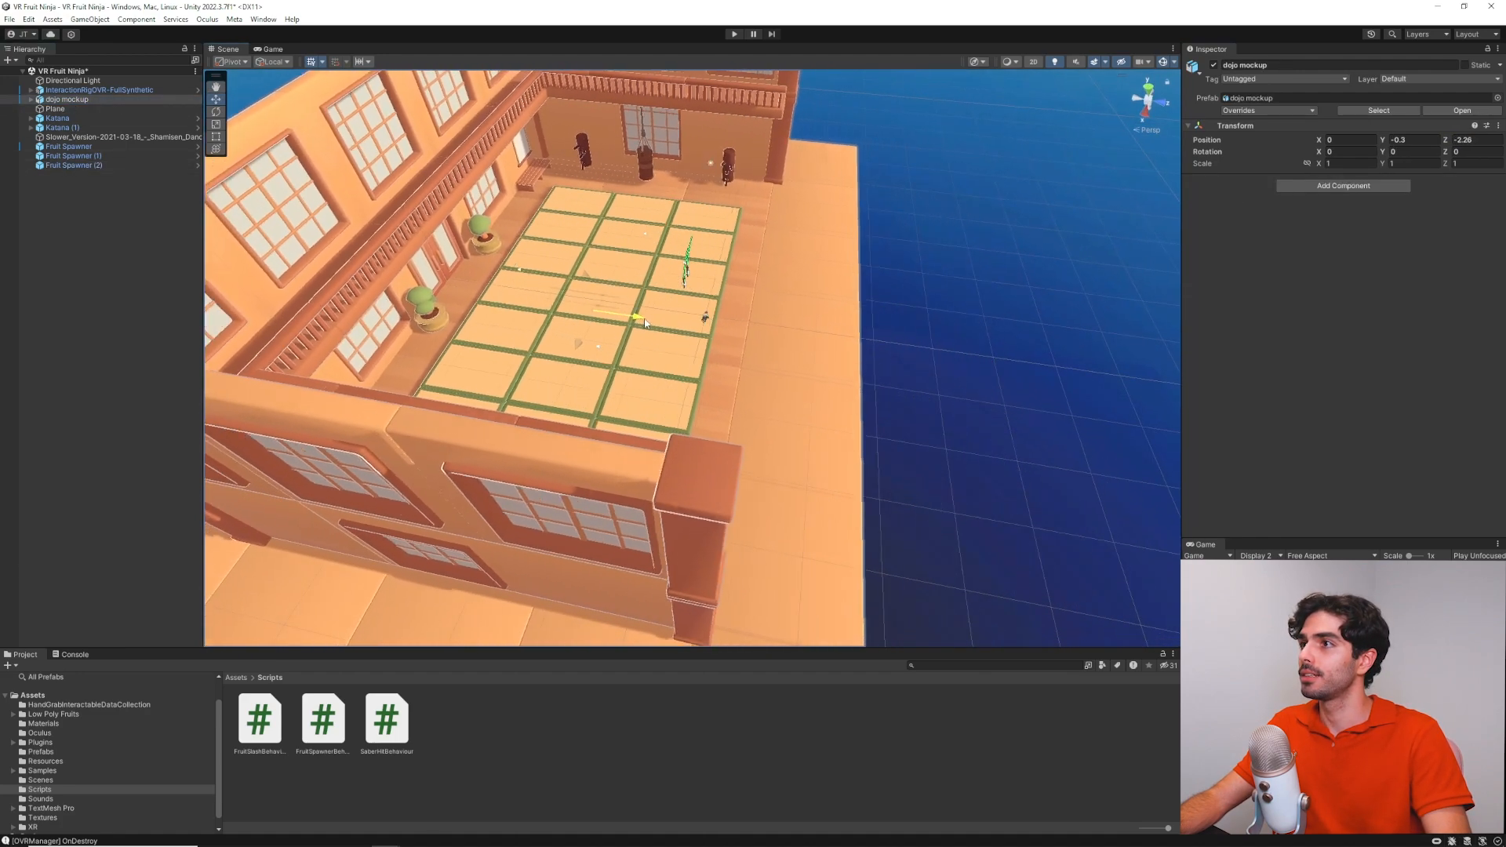
right_click_drag(832, 268, 839, 364)
left_click_drag(645, 372, 712, 367)
right_click_drag(775, 350, 910, 379)
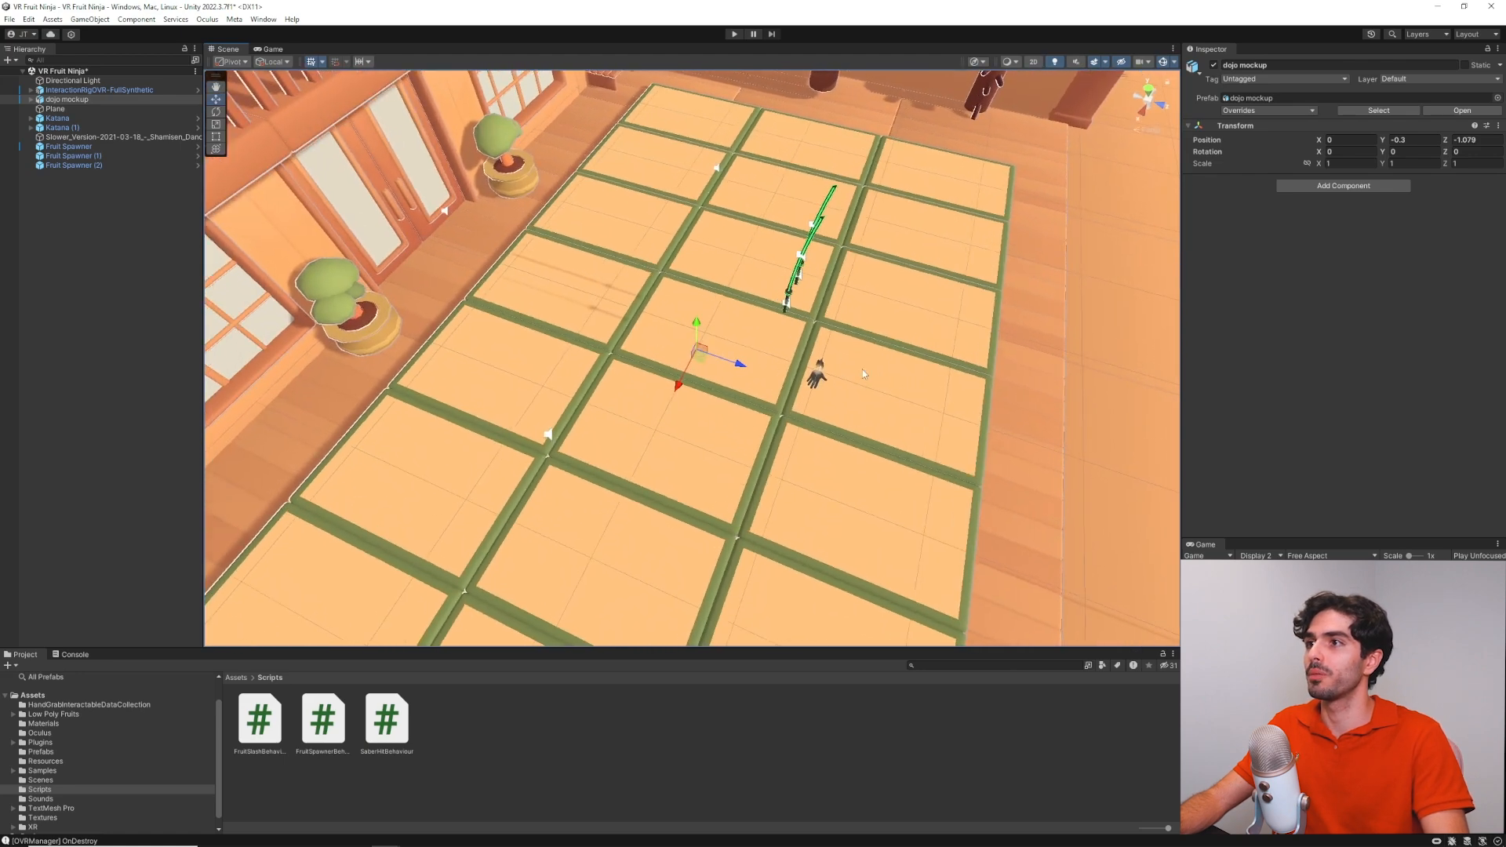
left_click(63, 91)
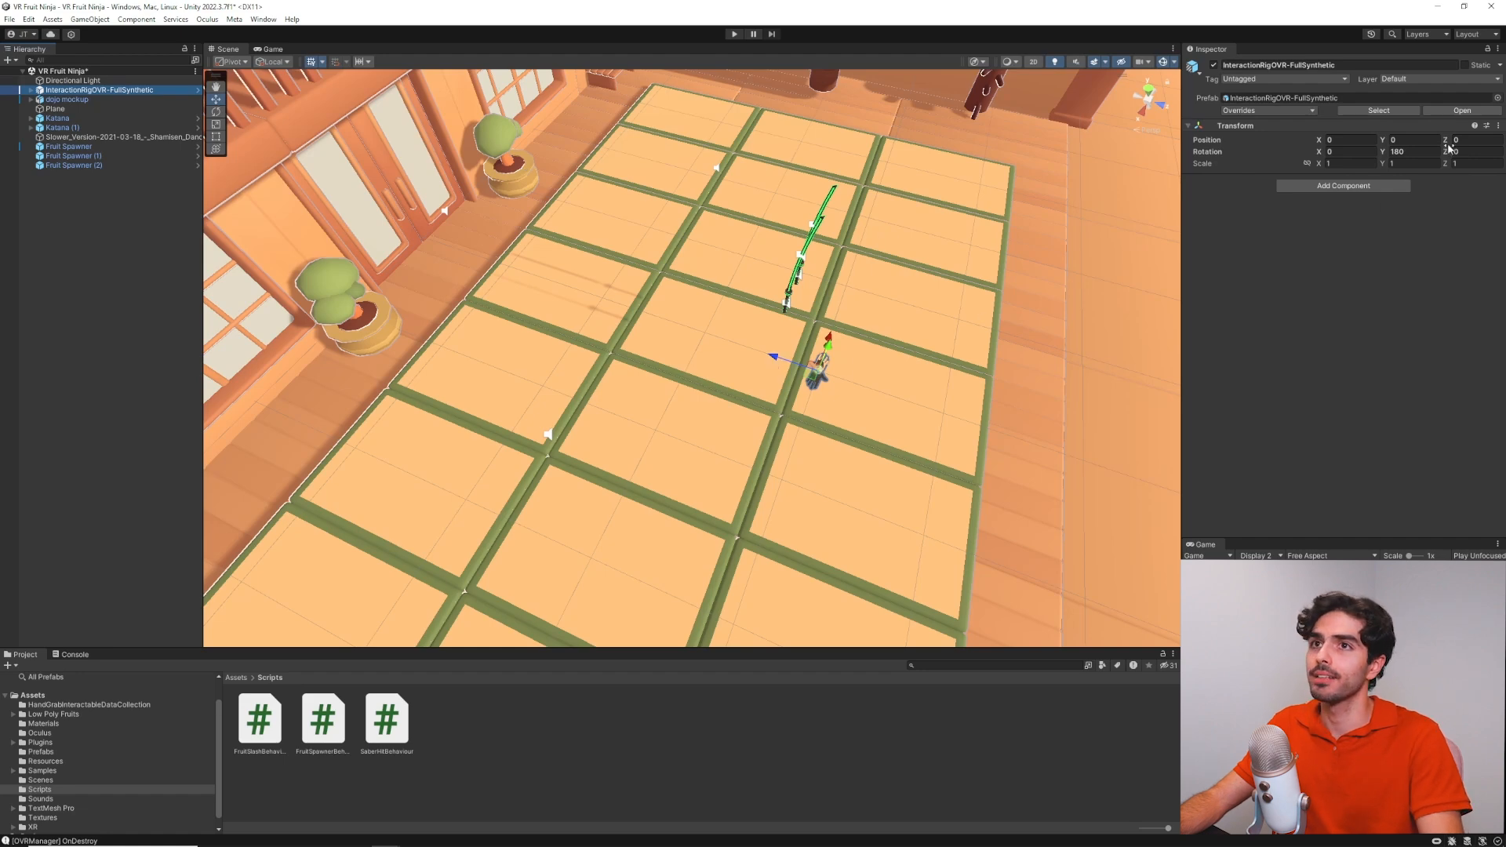
left_click_drag(775, 363, 787, 366)
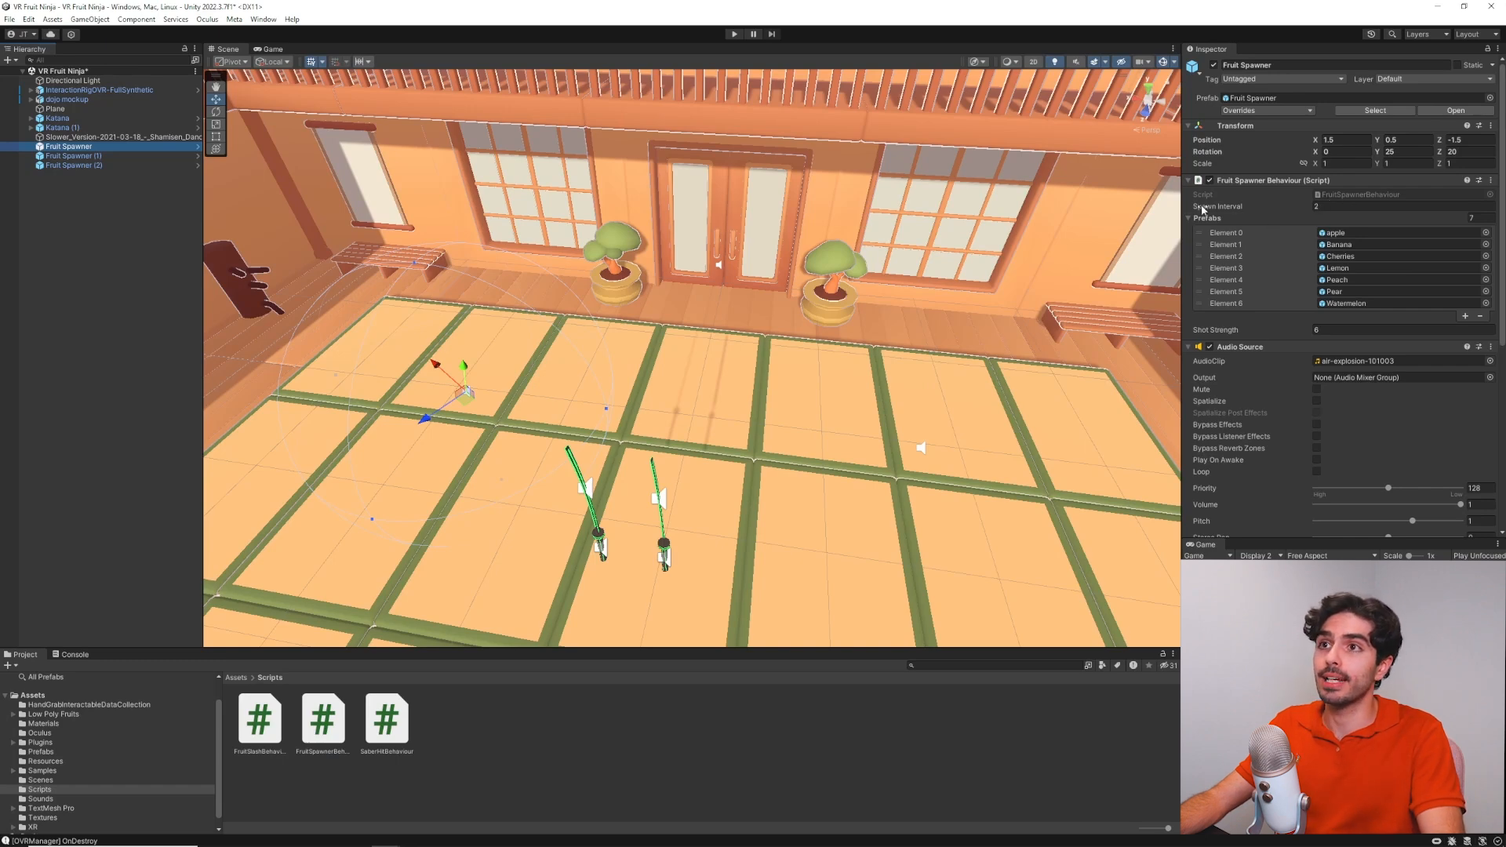
Set the Spawn Interval to 5 on Fruit Spawner (2) and to 3 on Fruit Spawner (1)
left_click(1315, 206)
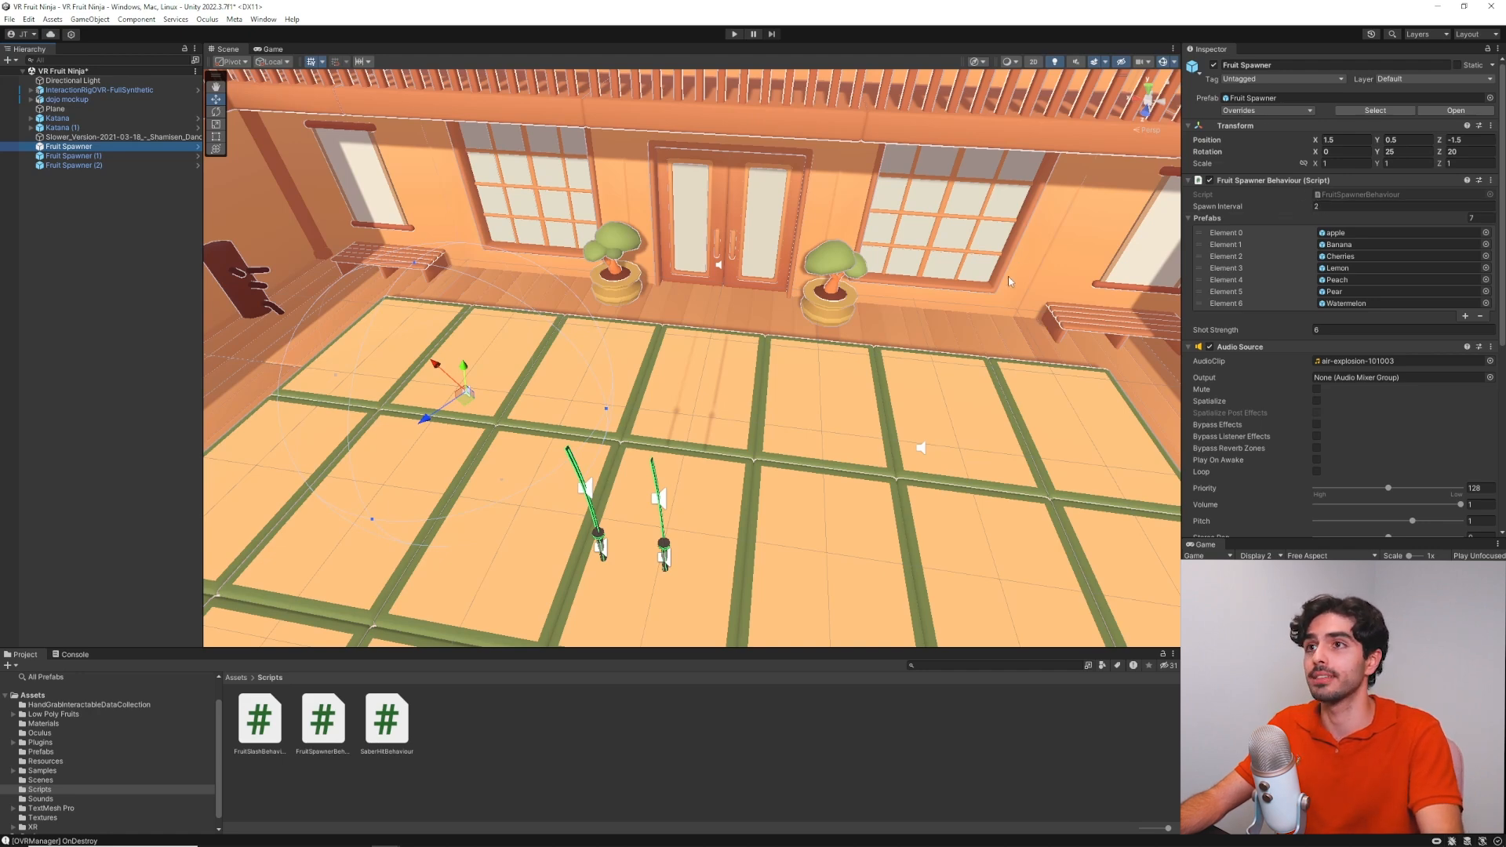
left_click(79, 164)
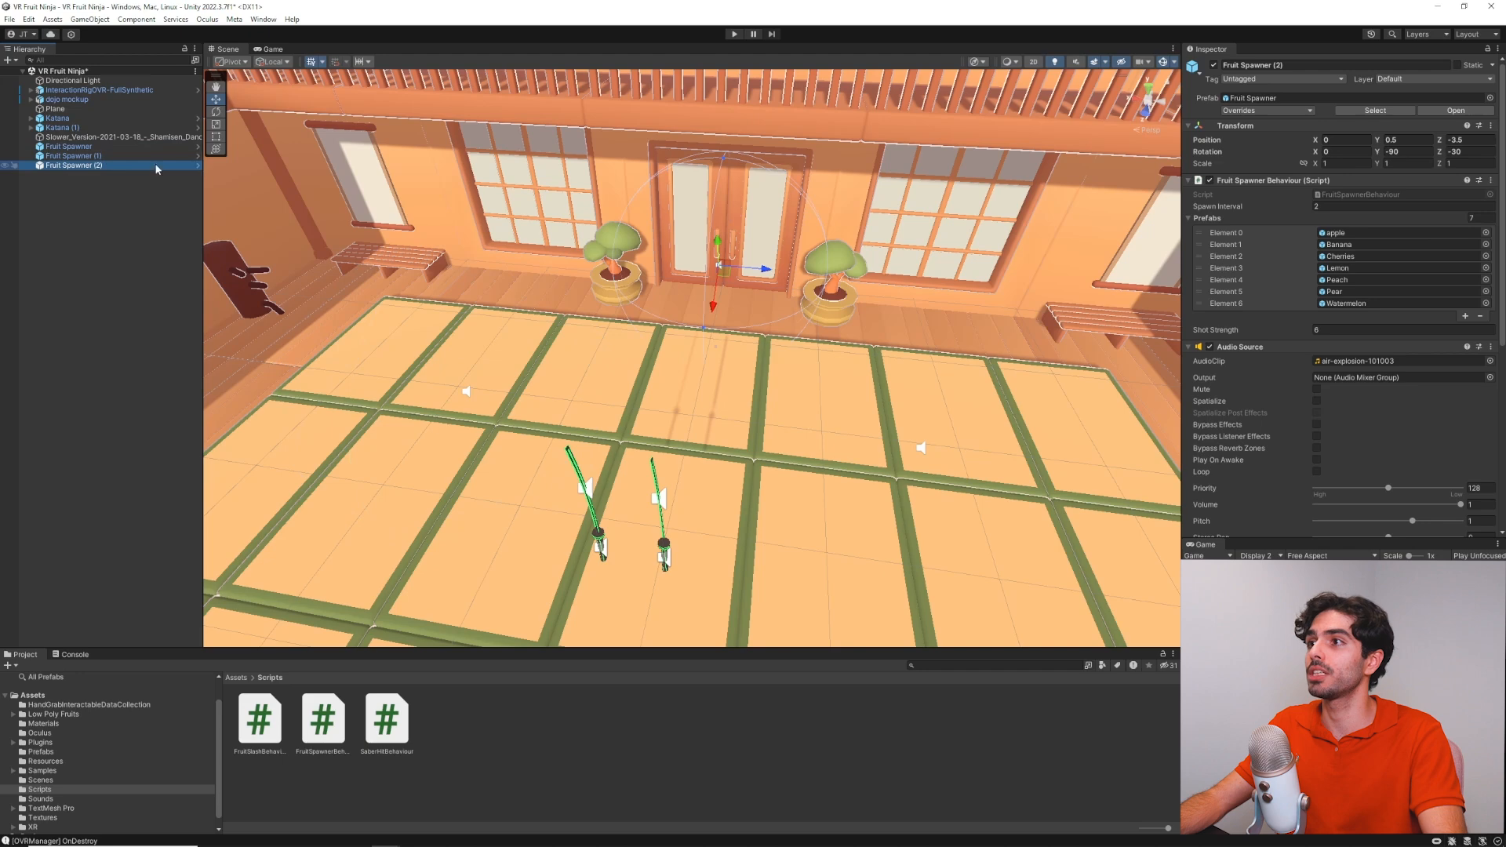
left_click(1315, 208)
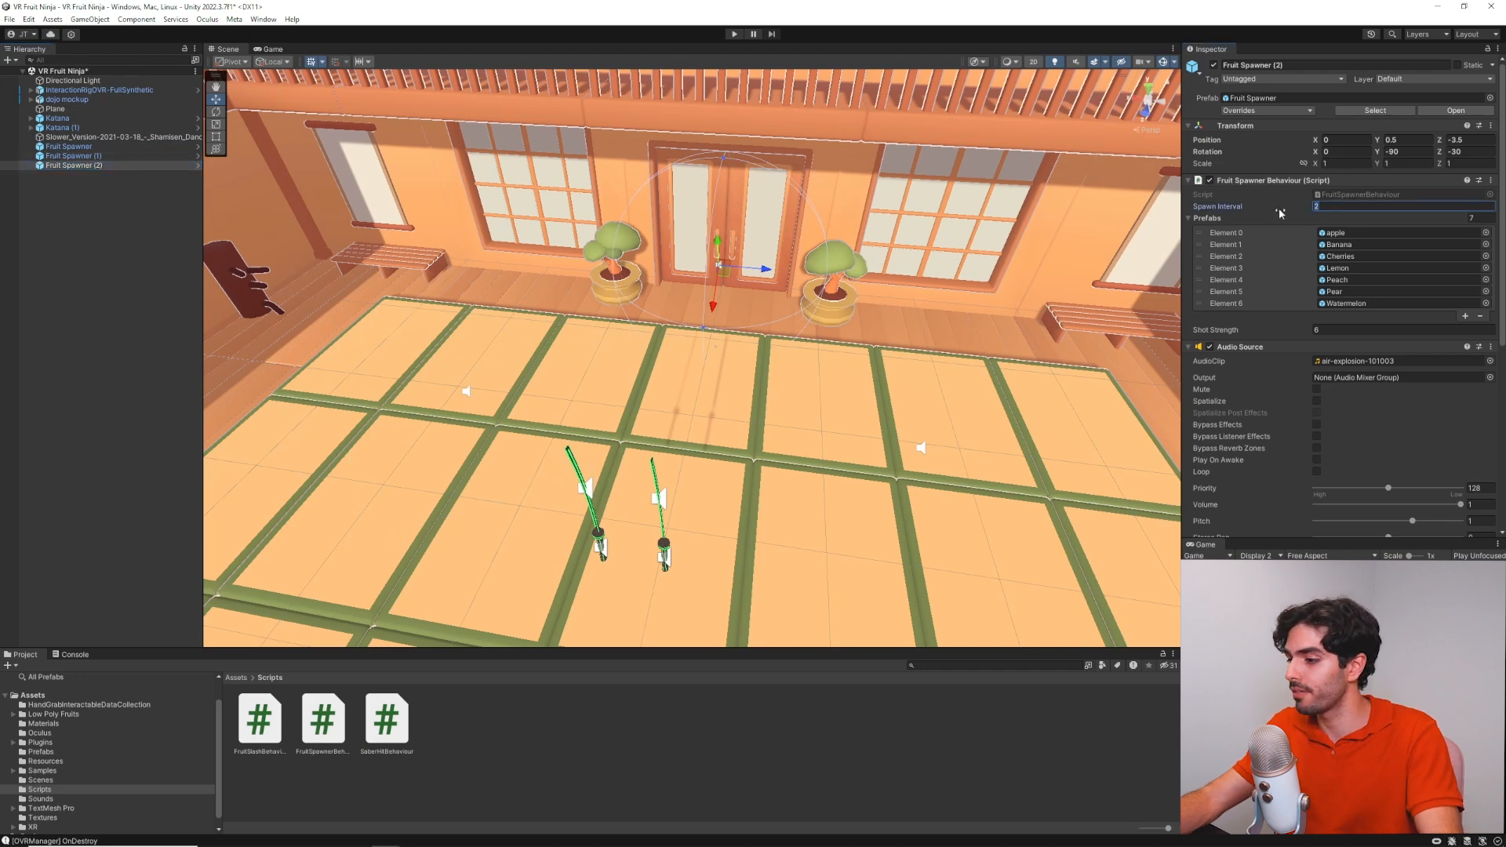
left_click(74, 155)
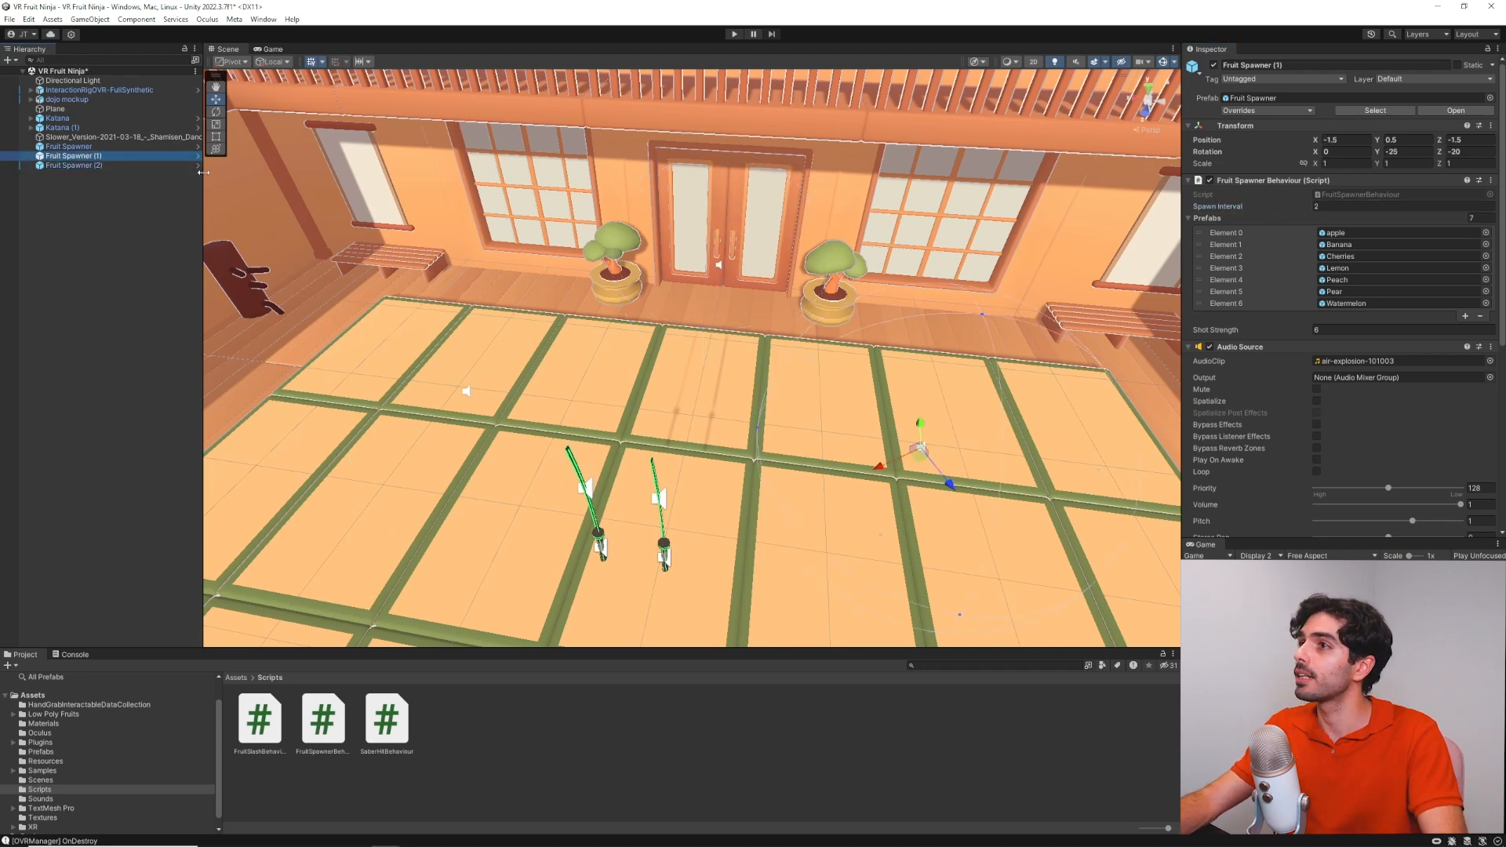
left_click(1316, 207)
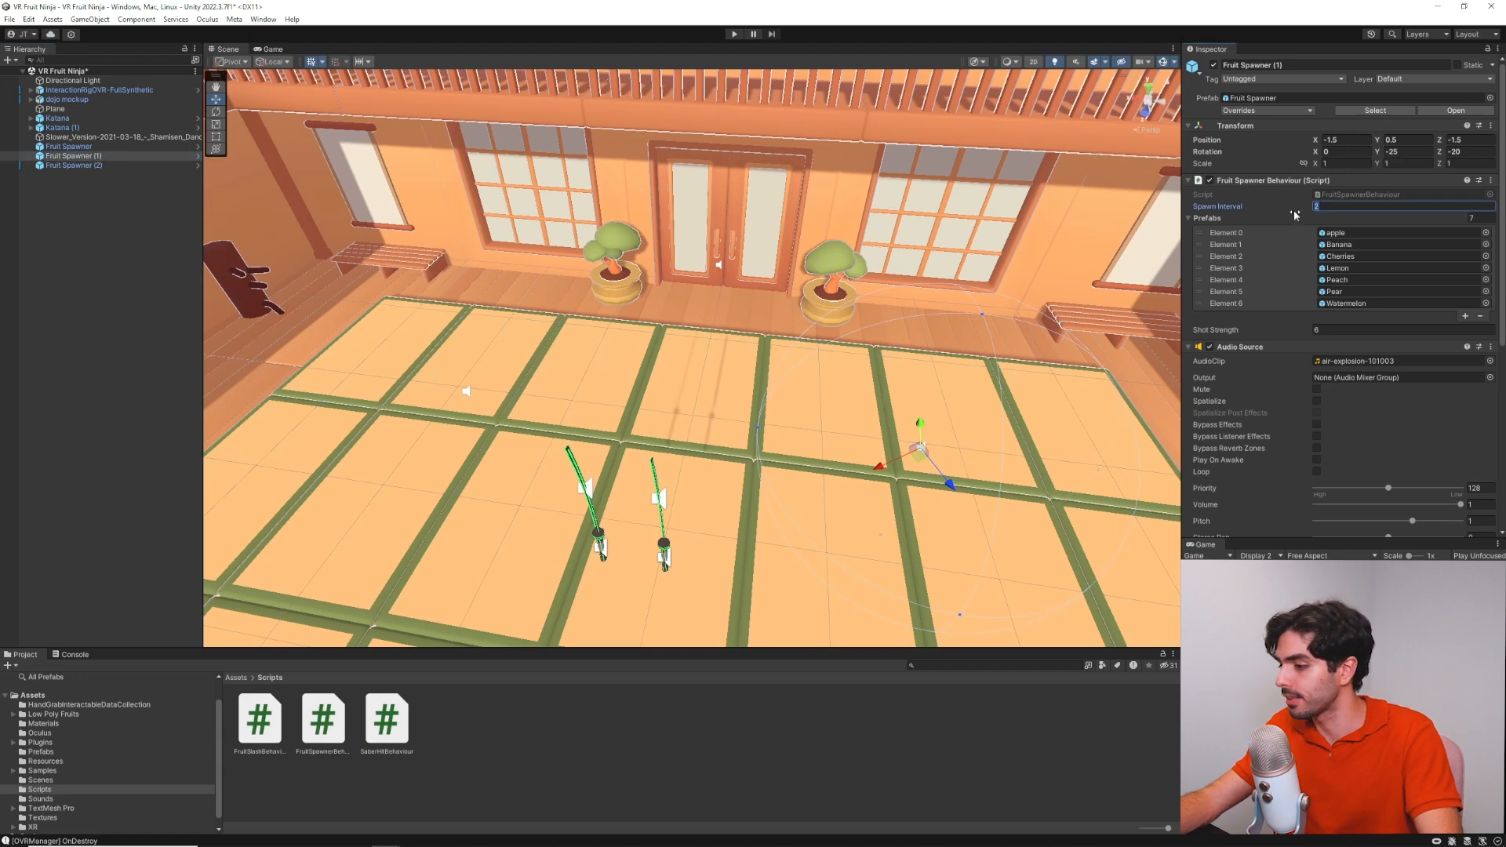
type("3")
Review the Spawn Interval of all three fruit spawners and the Shot Strength of Fruit Spawner (2)
left_click(141, 146)
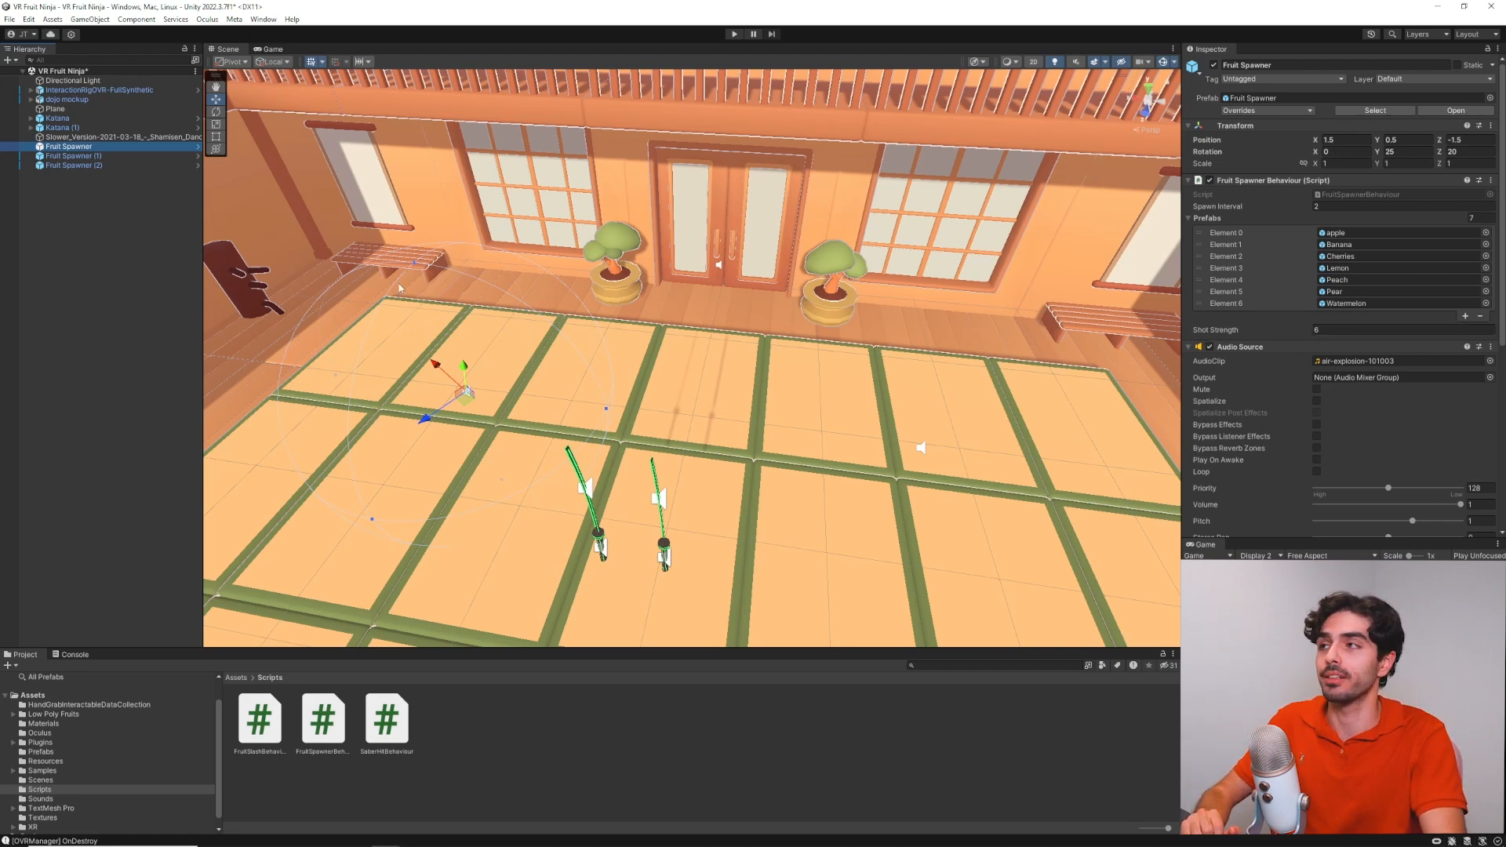
left_click(90, 156)
left_click(90, 165)
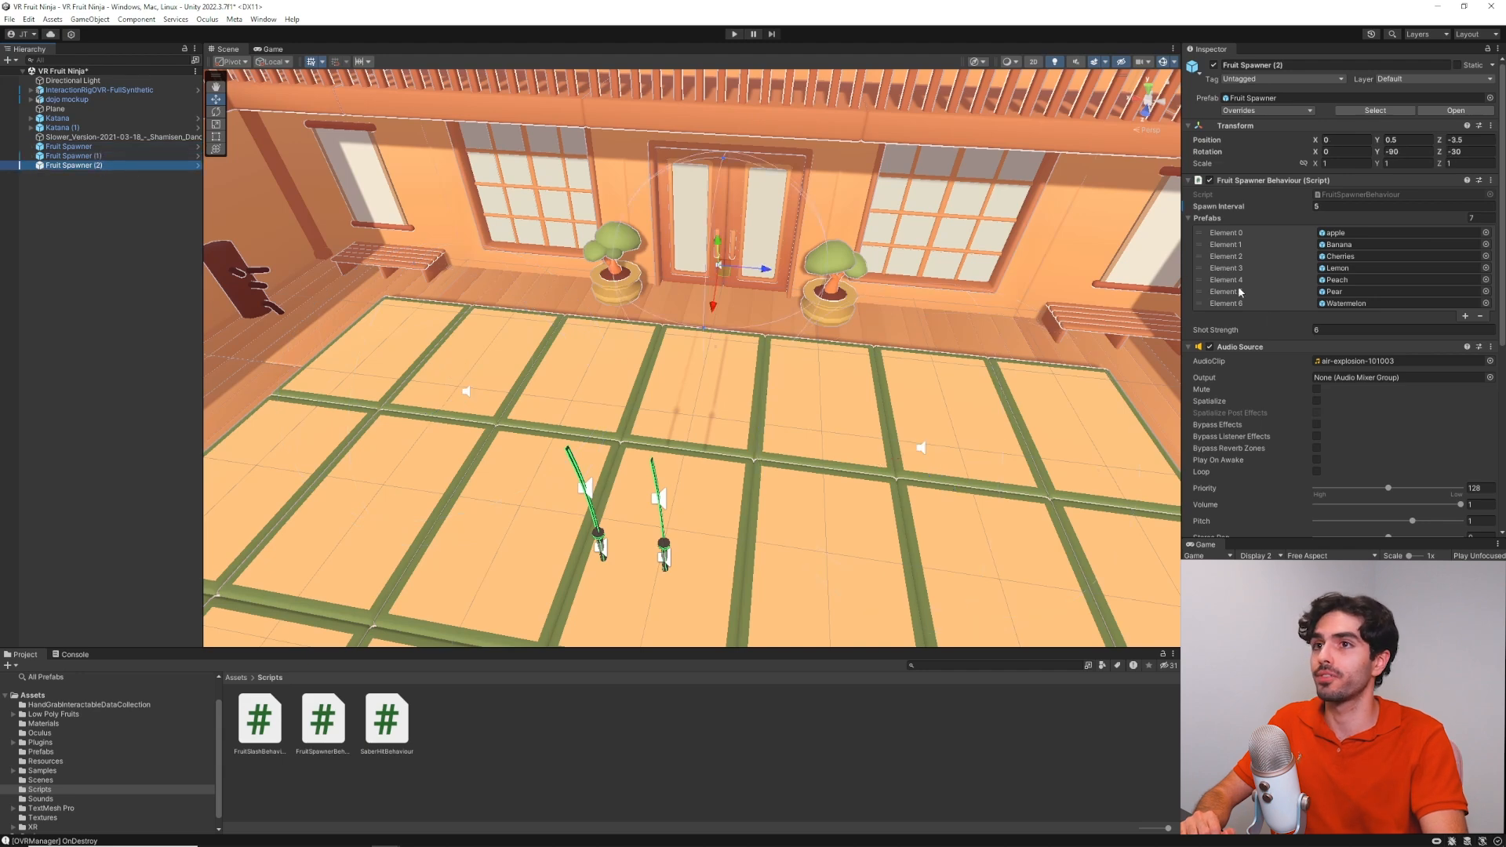
left_click(1332, 329)
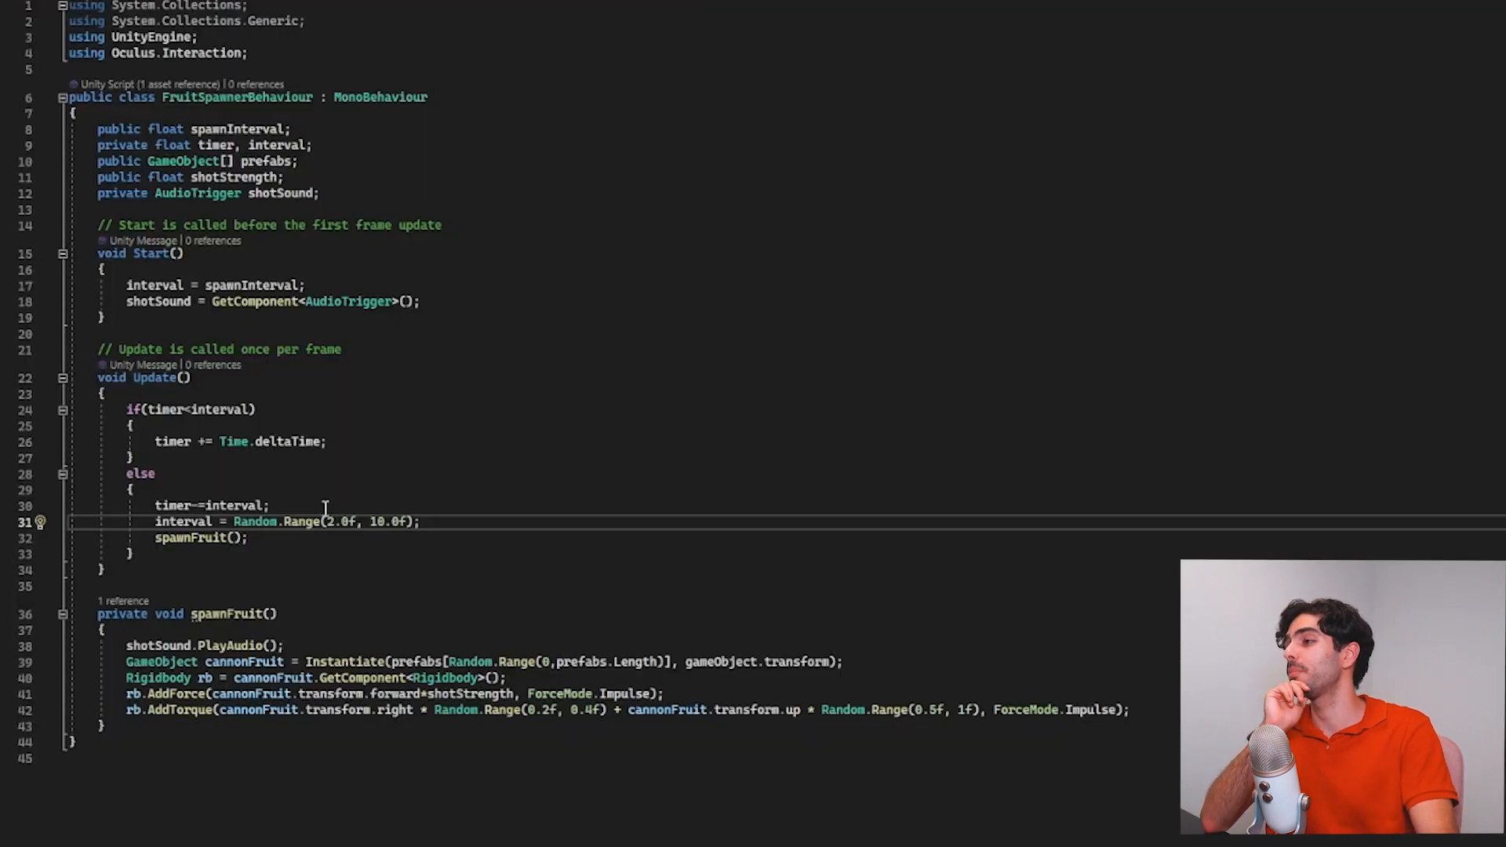
Examine the FruitSpawnerBehaviour script in the code editor: the timer check, random interval, shot sound and force applied in spawnFruit
left_click_drag(126, 412, 256, 412)
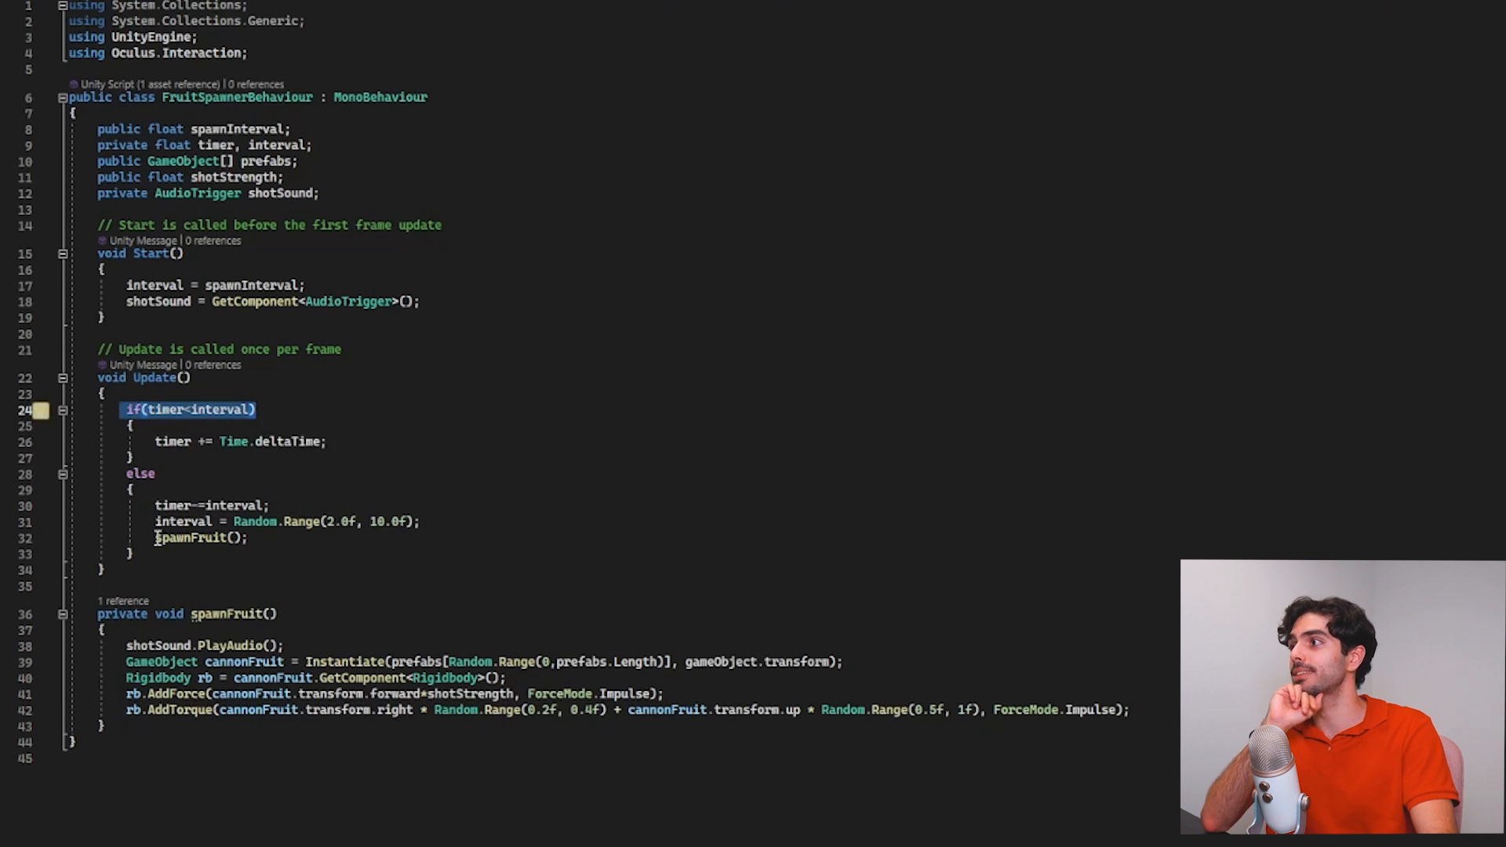
left_click_drag(155, 538, 297, 544)
left_click_drag(155, 522, 432, 519)
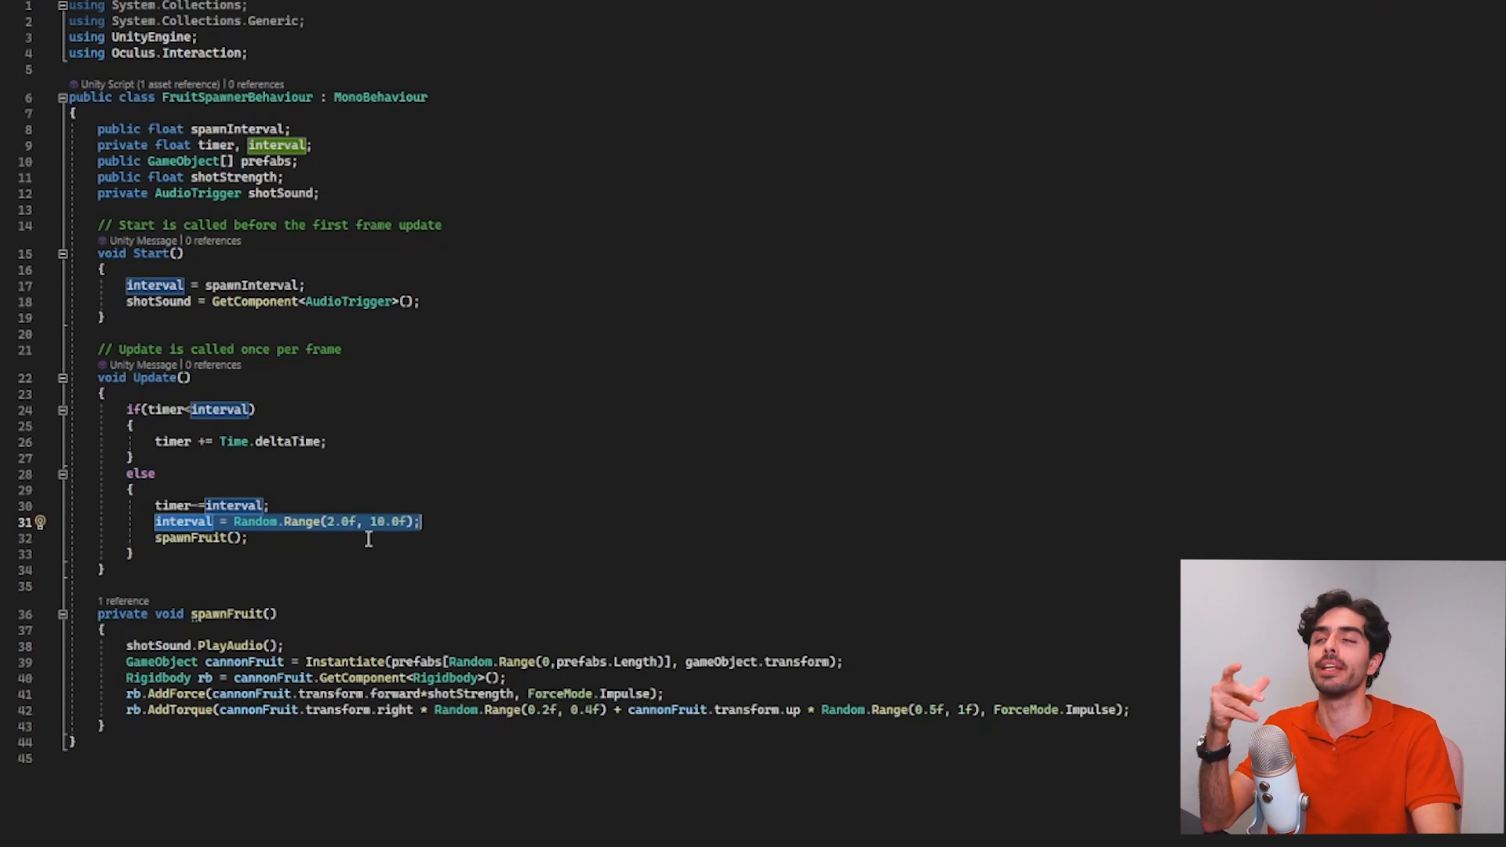
left_click_drag(126, 646, 302, 644)
left_click(217, 616)
left_click(127, 647)
left_click_drag(314, 644, 125, 646)
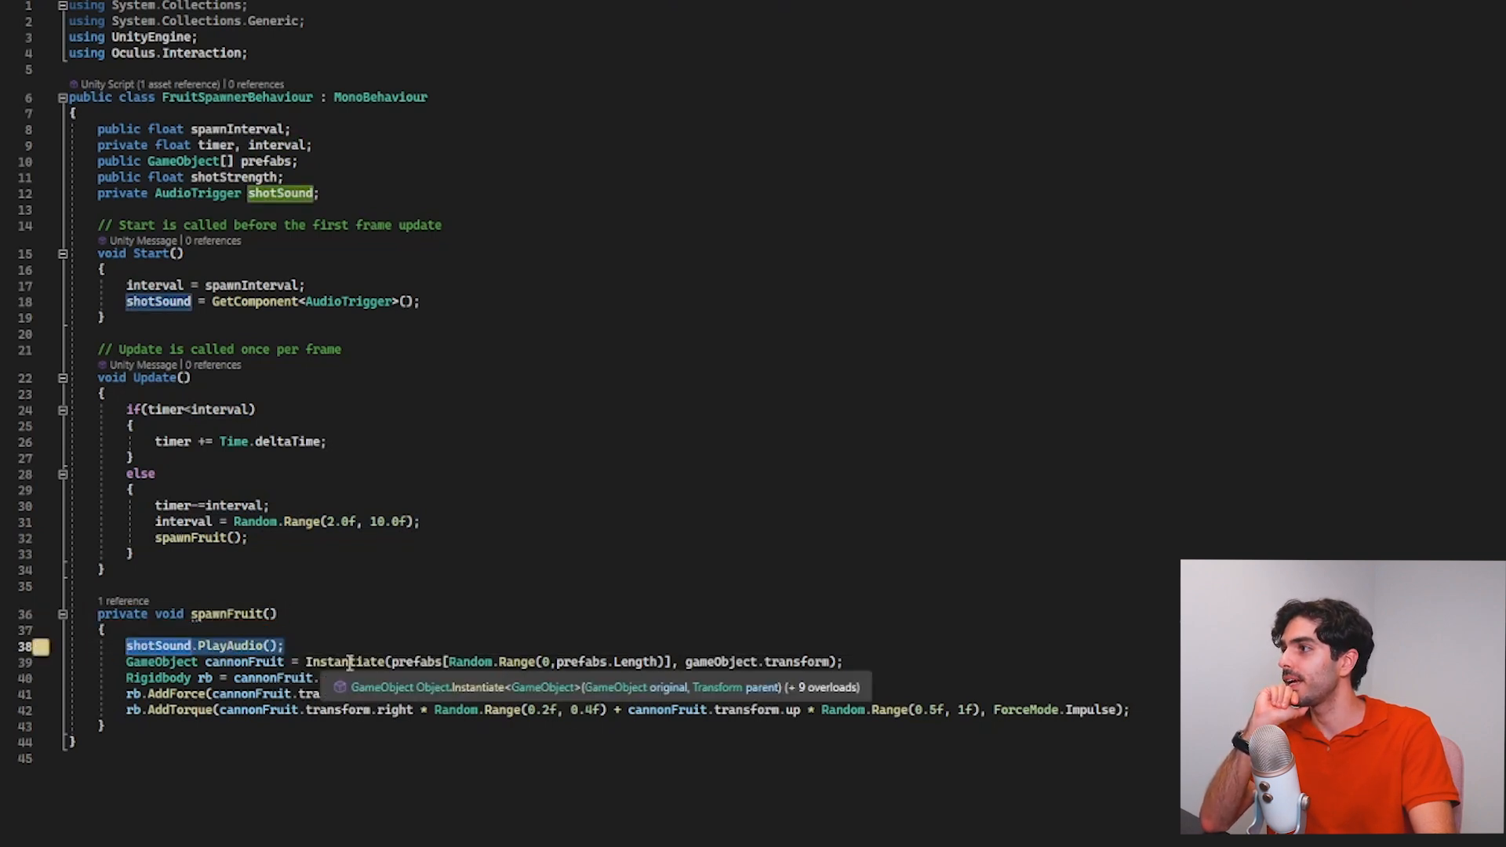
left_click_drag(99, 695, 664, 684)
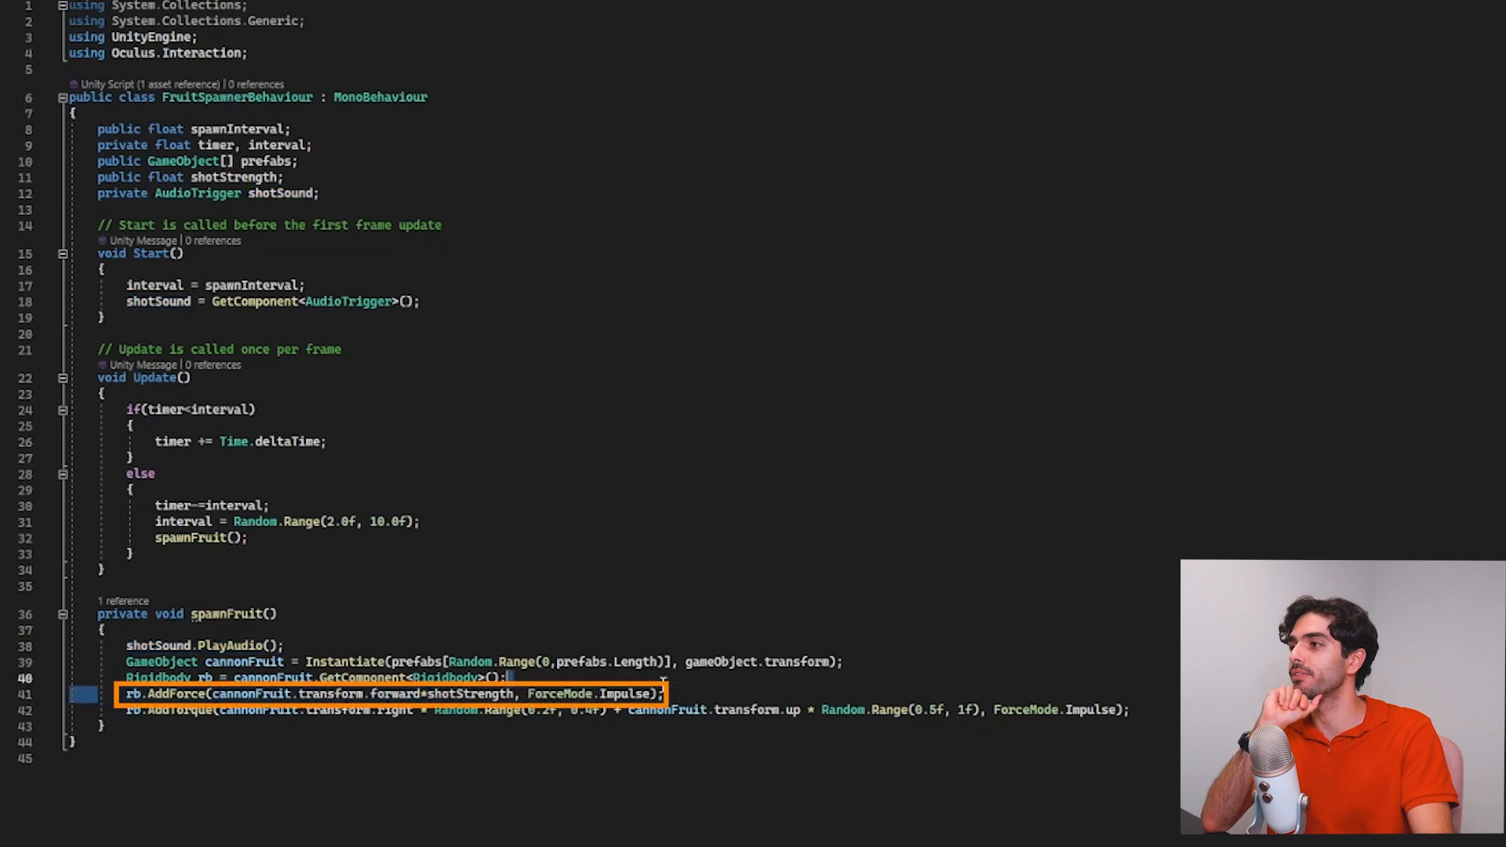
left_click(690, 693)
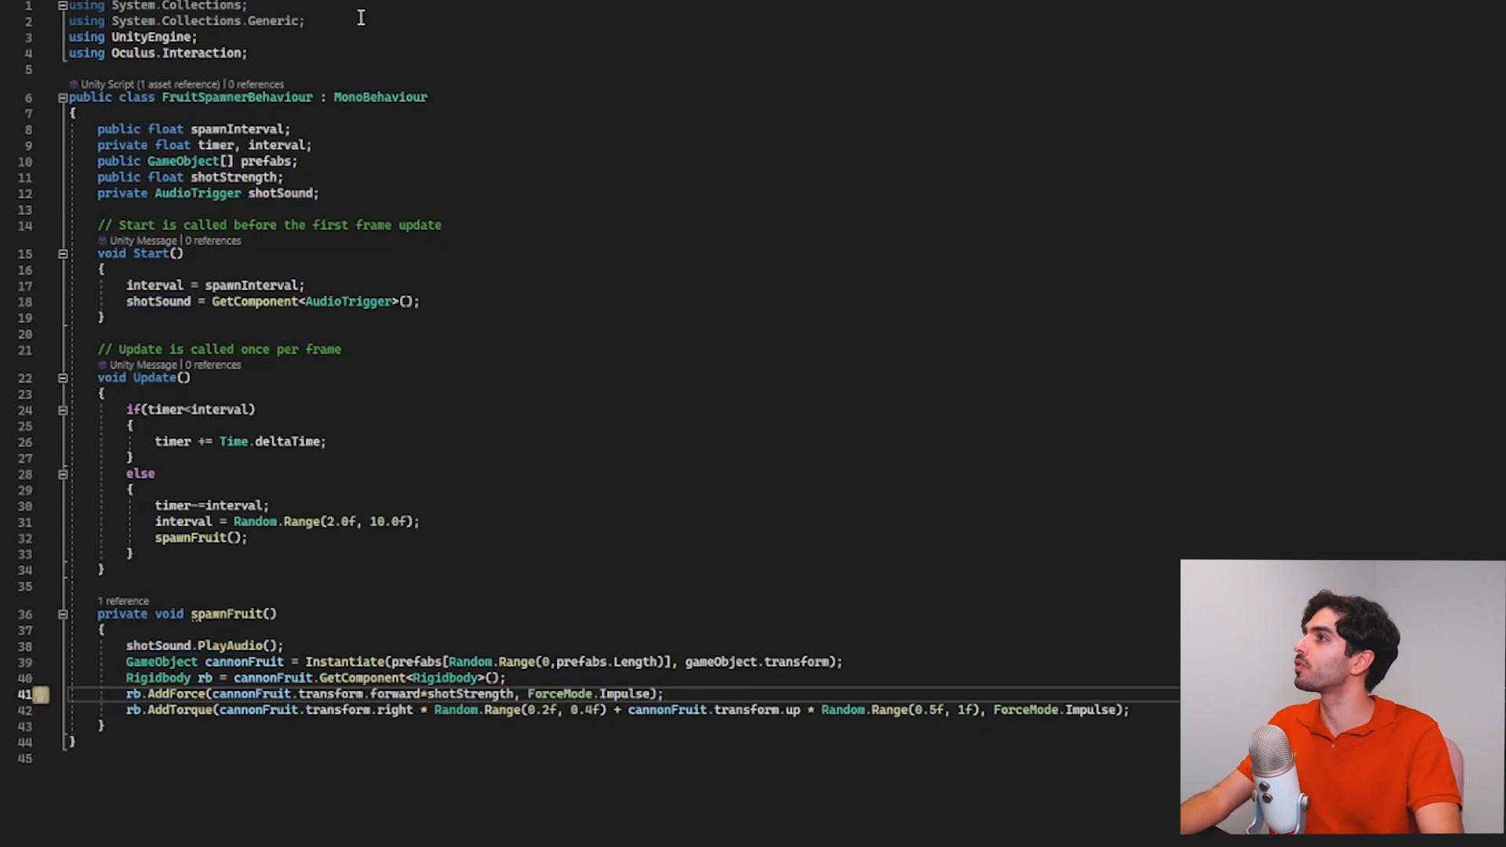
Switch back to Unity, open the apple prefab and examine its Sphere Collider, Particle System, Rigidbody and Fruit Slash Behaviour components
key("alt+Tab")
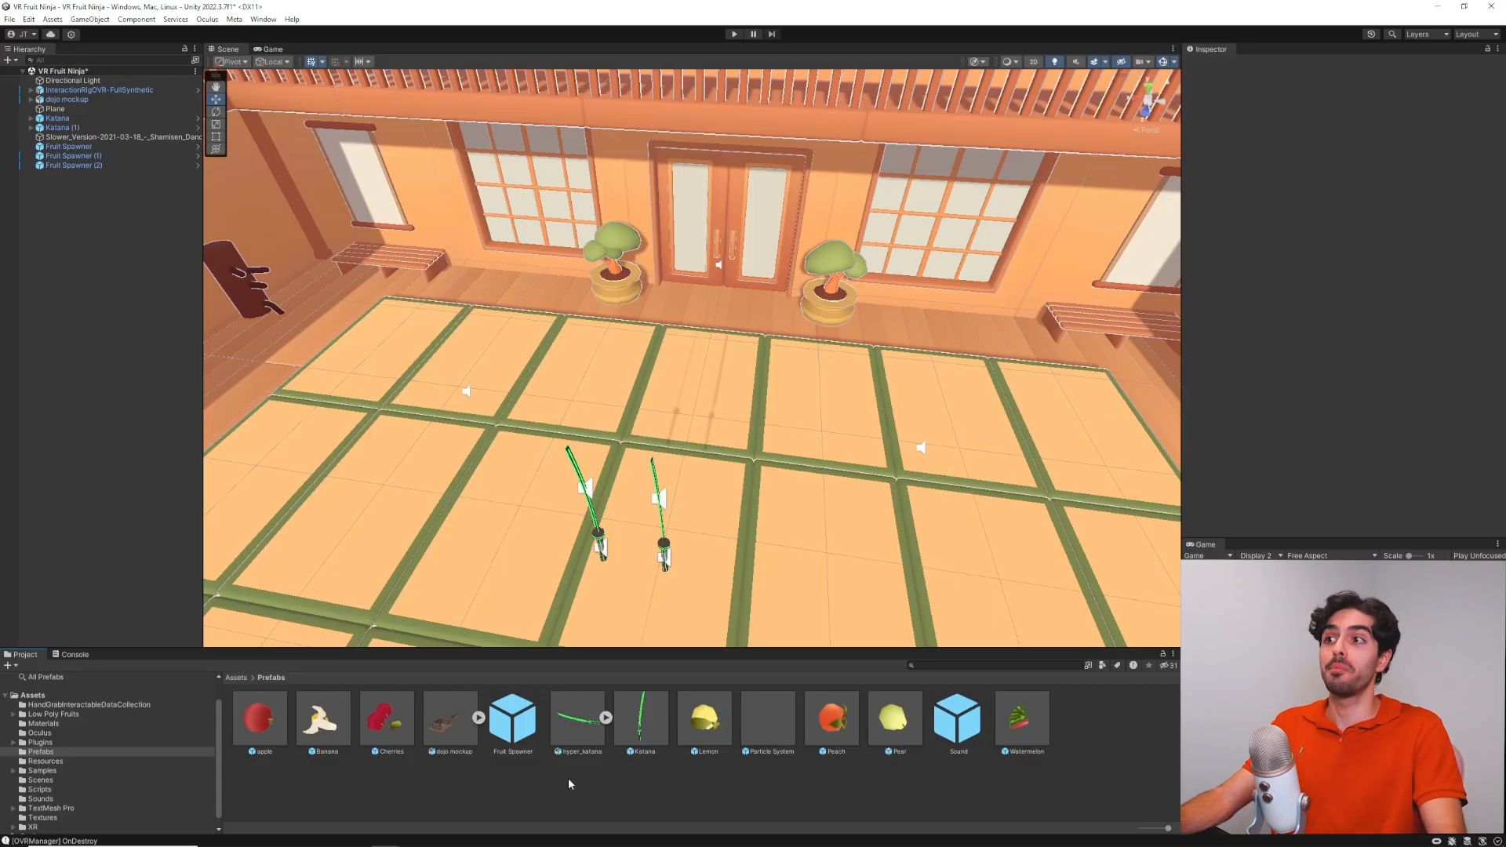
left_click(262, 725)
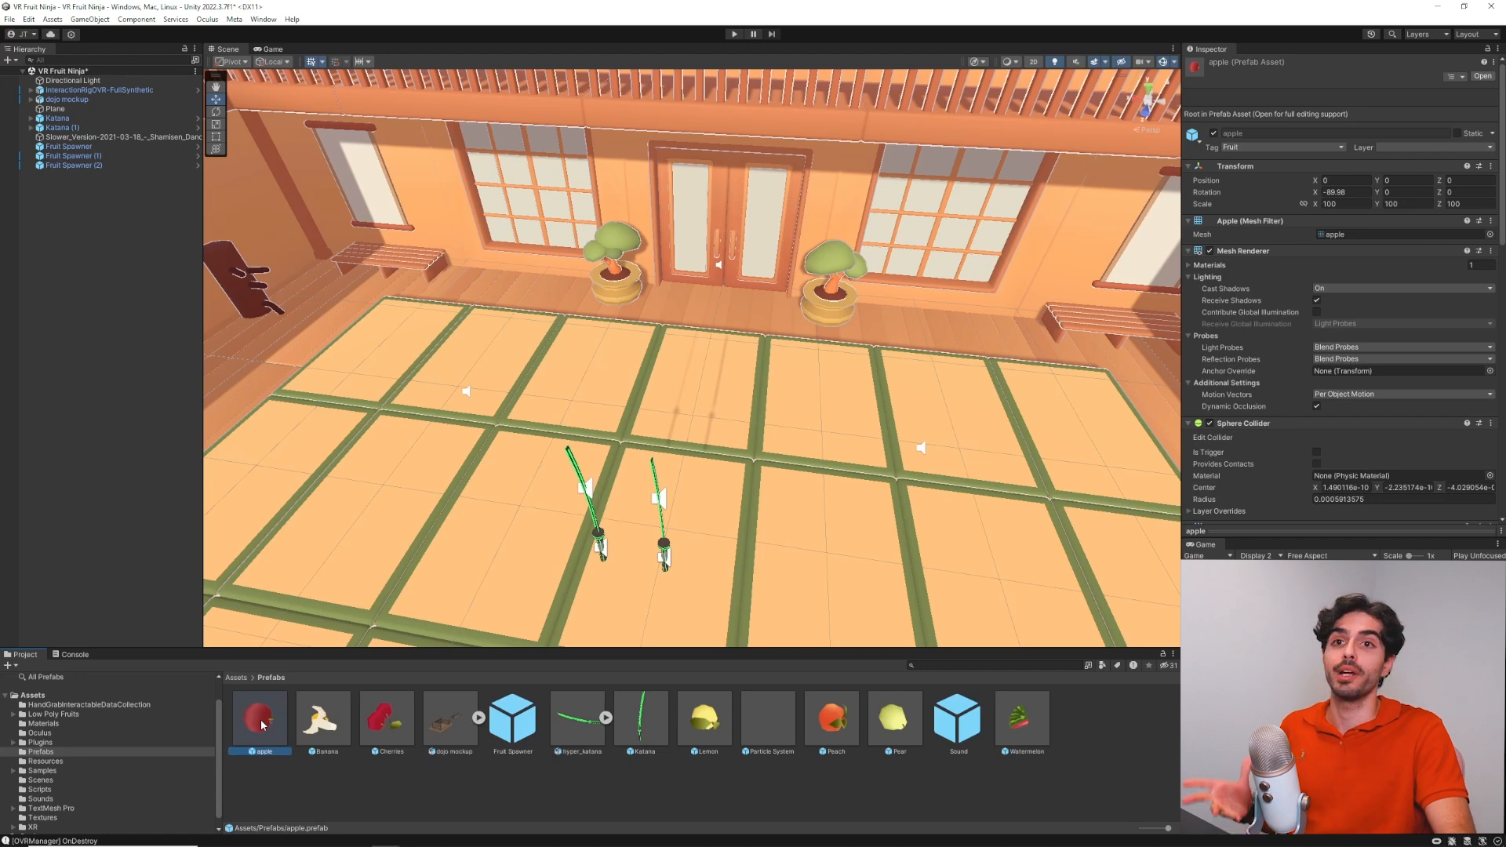
double_click(263, 725)
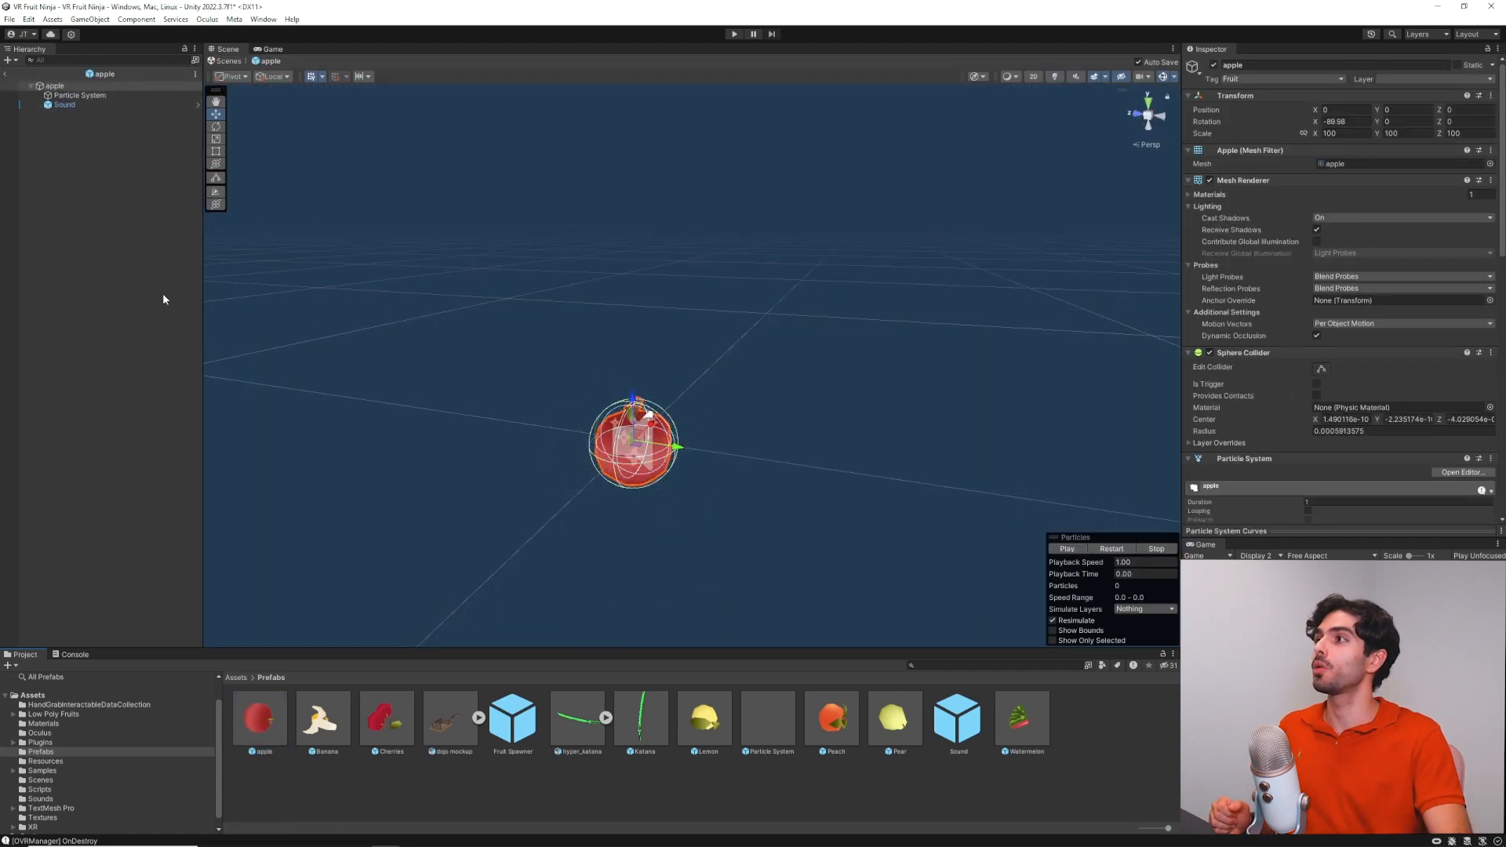
scroll(1310, 265, "down", 2)
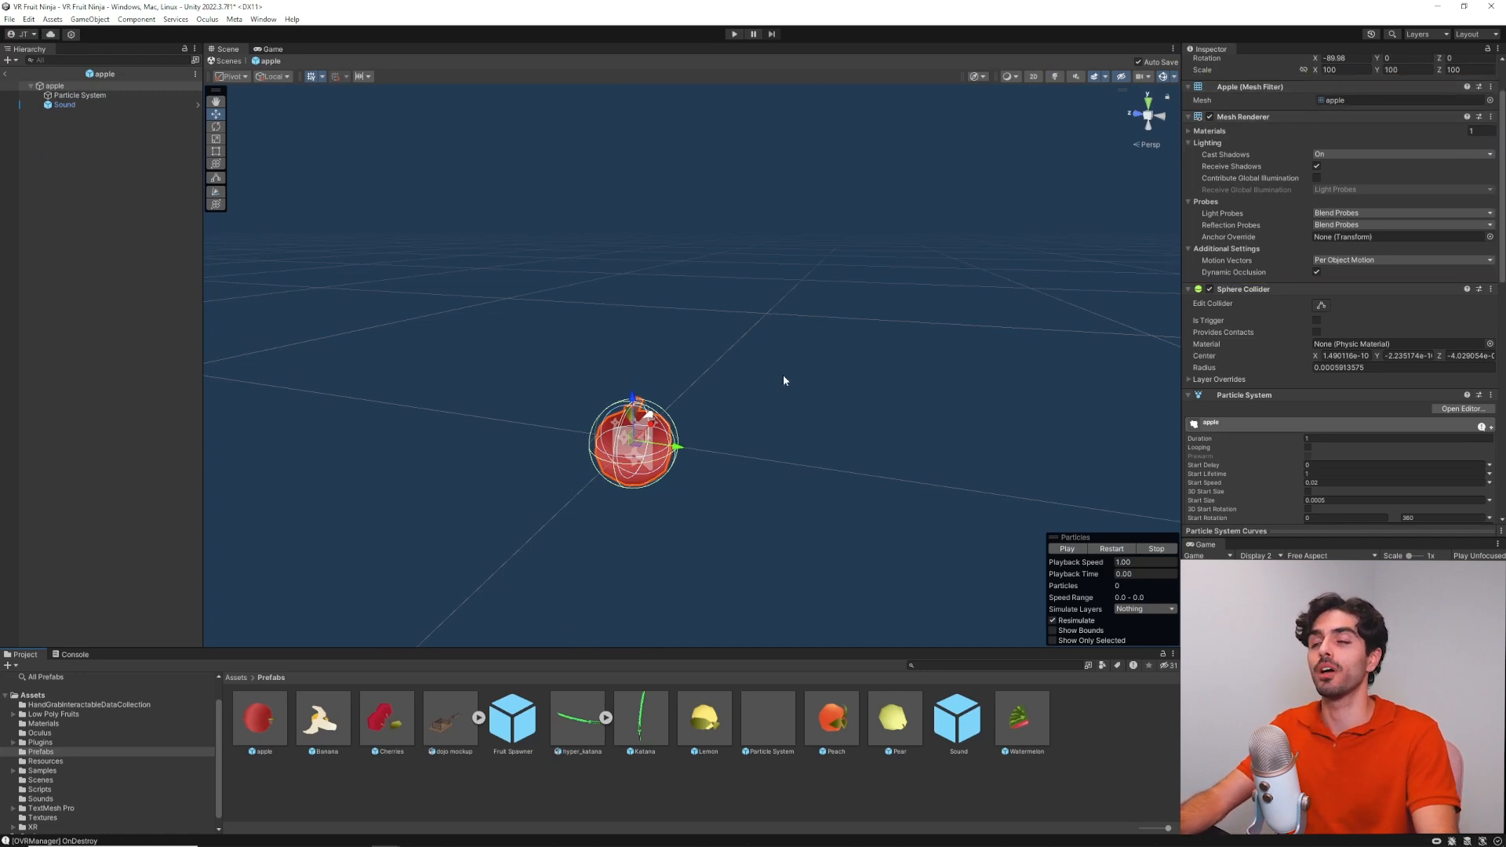
scroll(1288, 317, "down", 4)
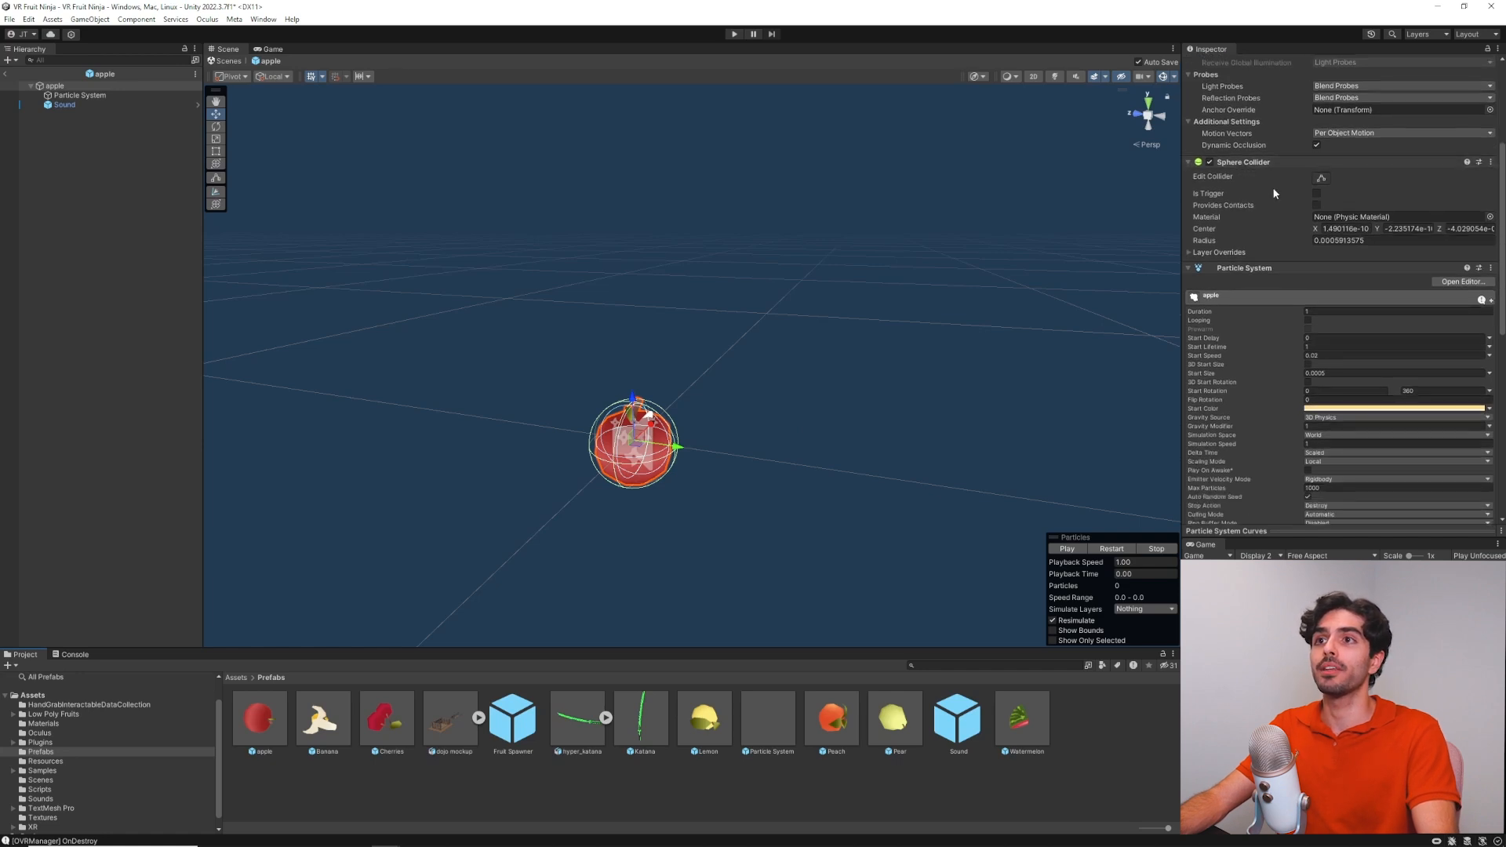
scroll(1260, 253, "down", 2)
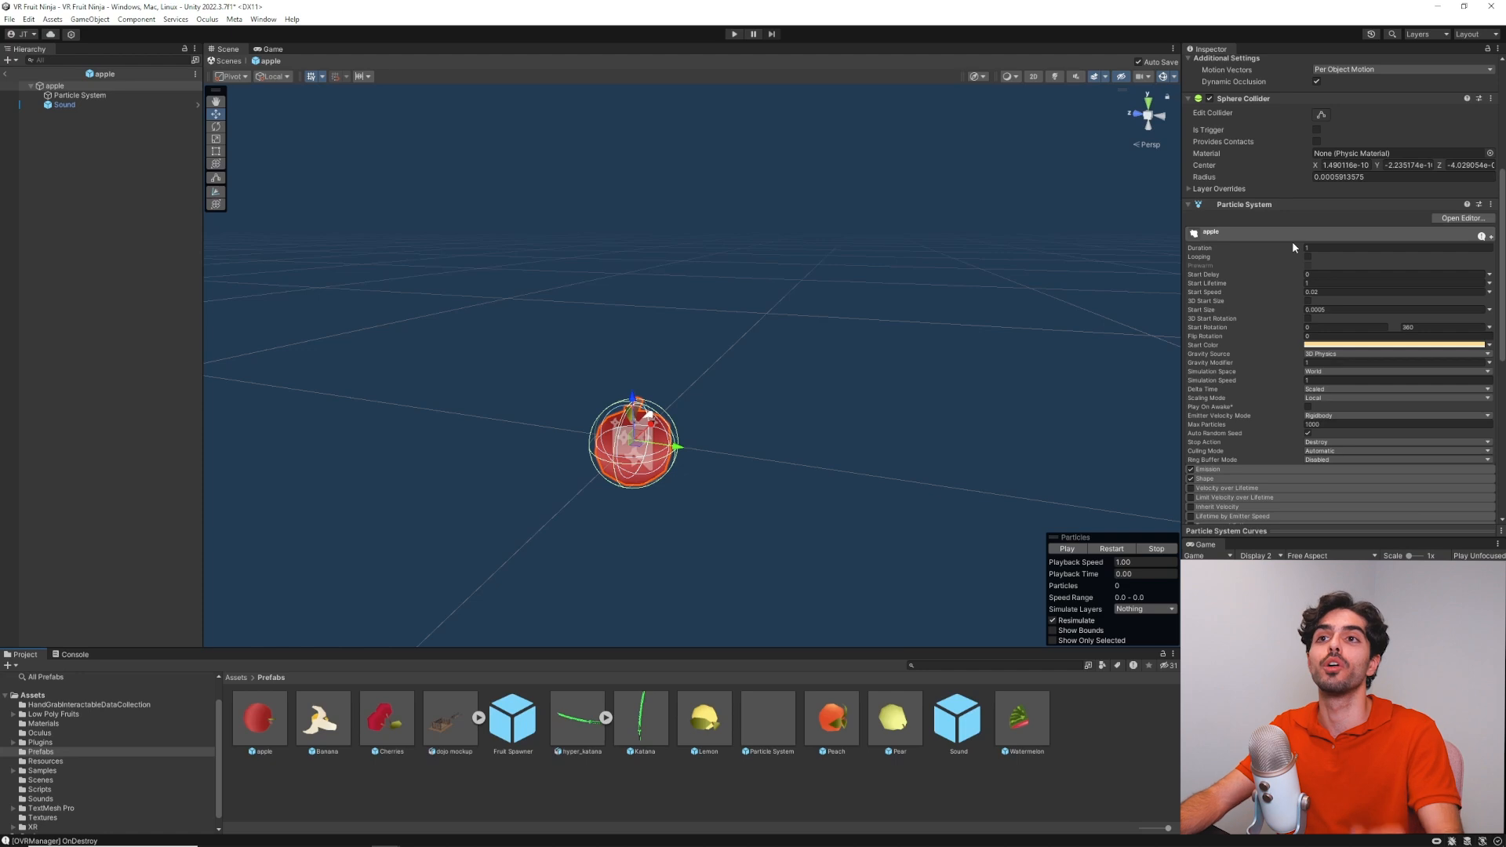
scroll(1239, 228, "down", 4)
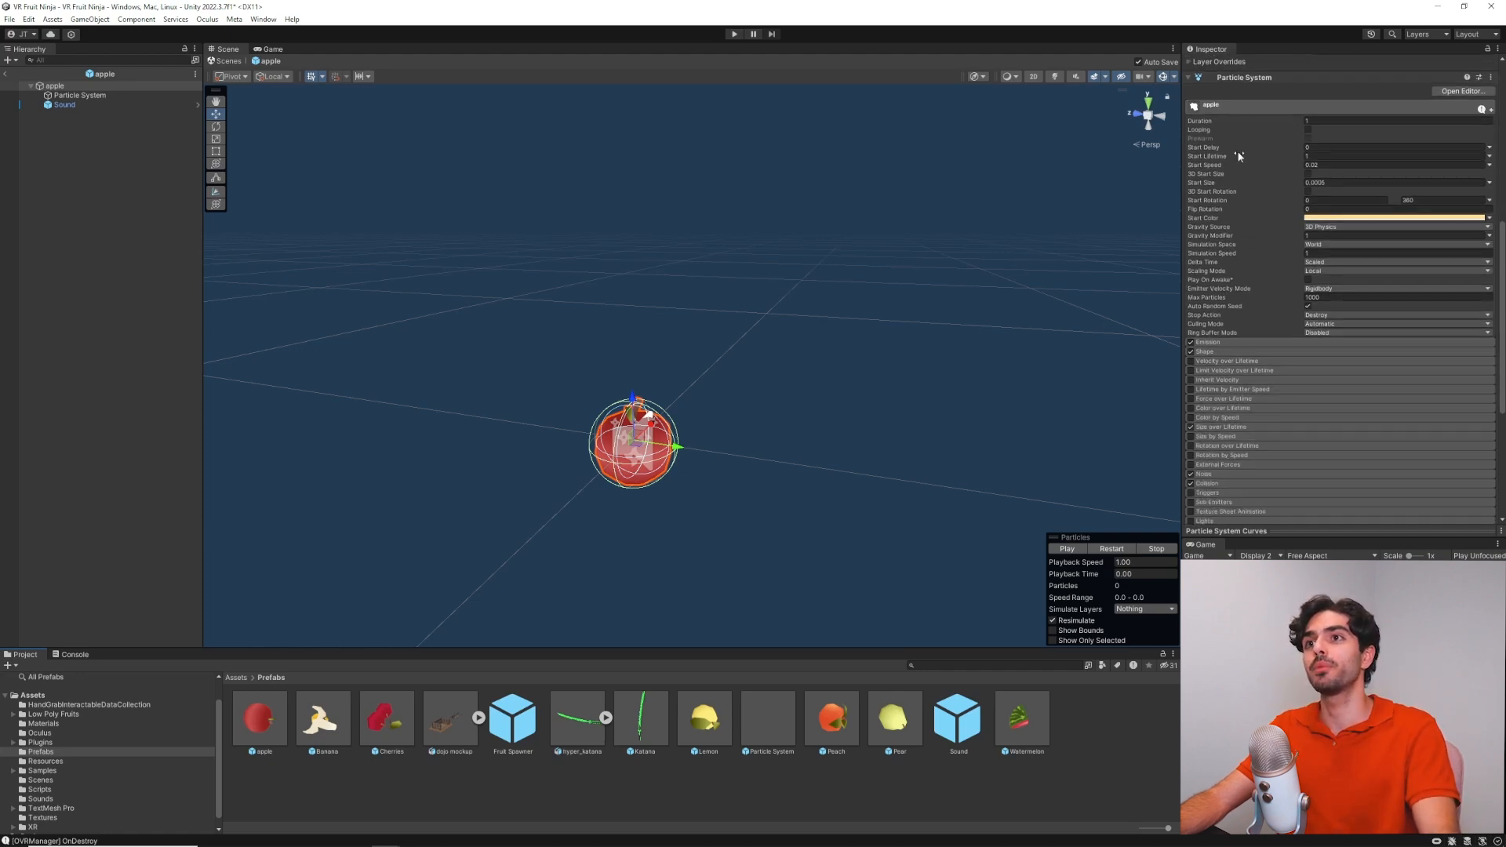
left_click(1189, 78)
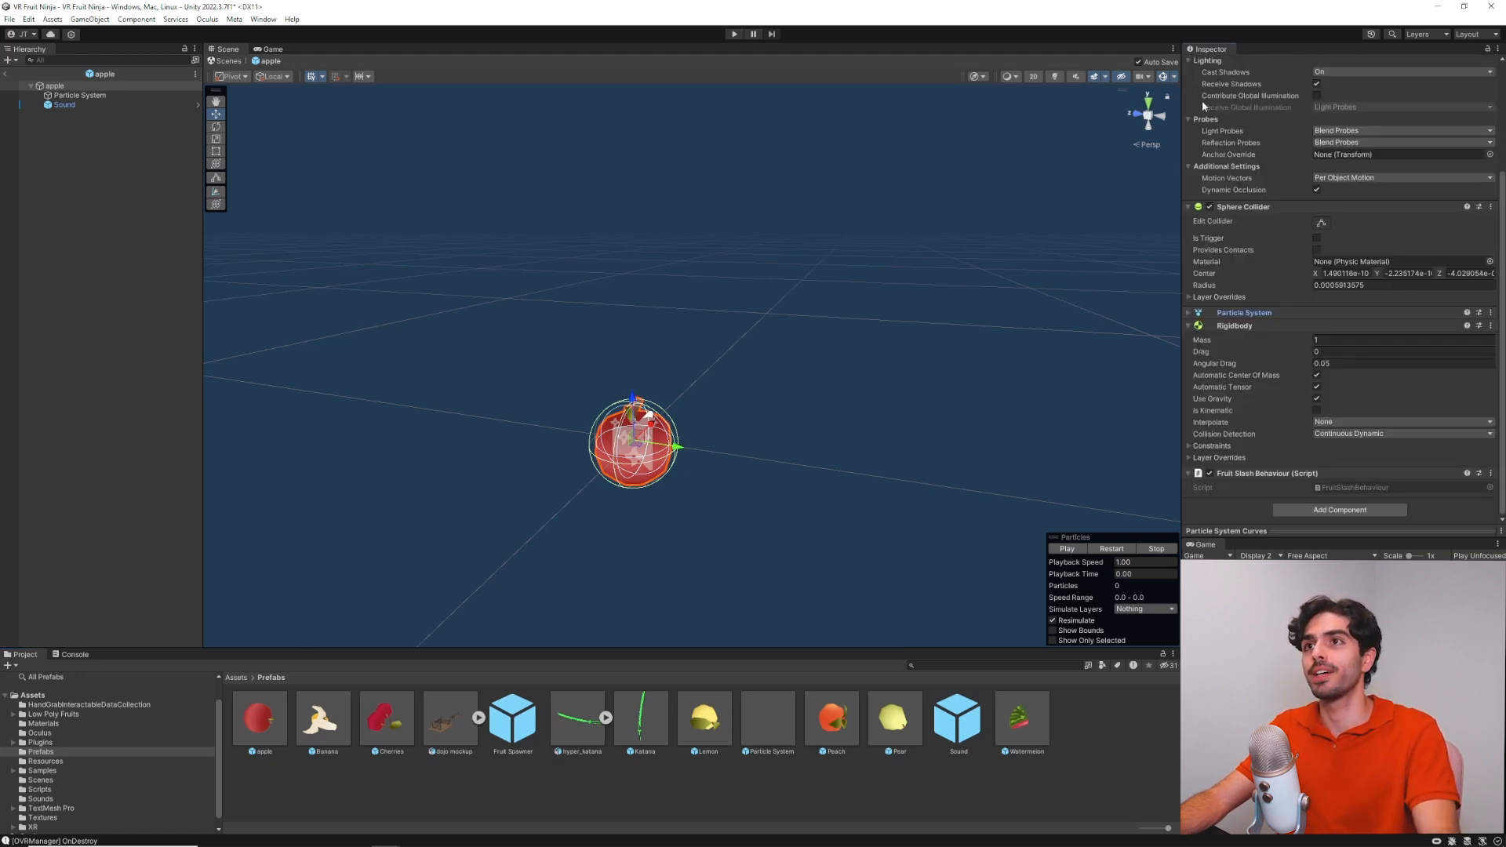
left_click(1188, 313)
scroll(1268, 335, "down", 2)
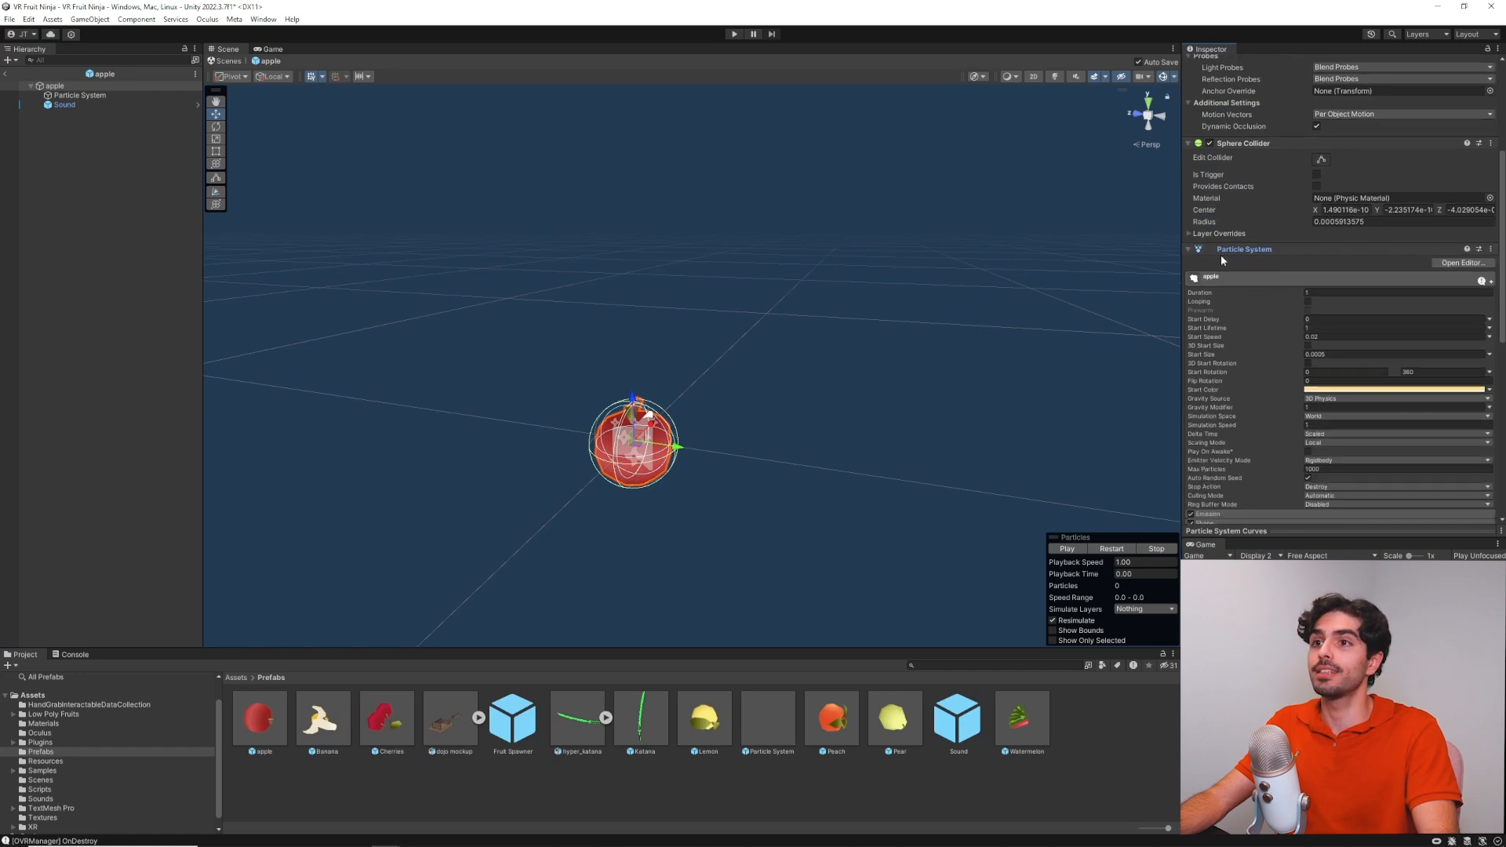
left_click(1188, 251)
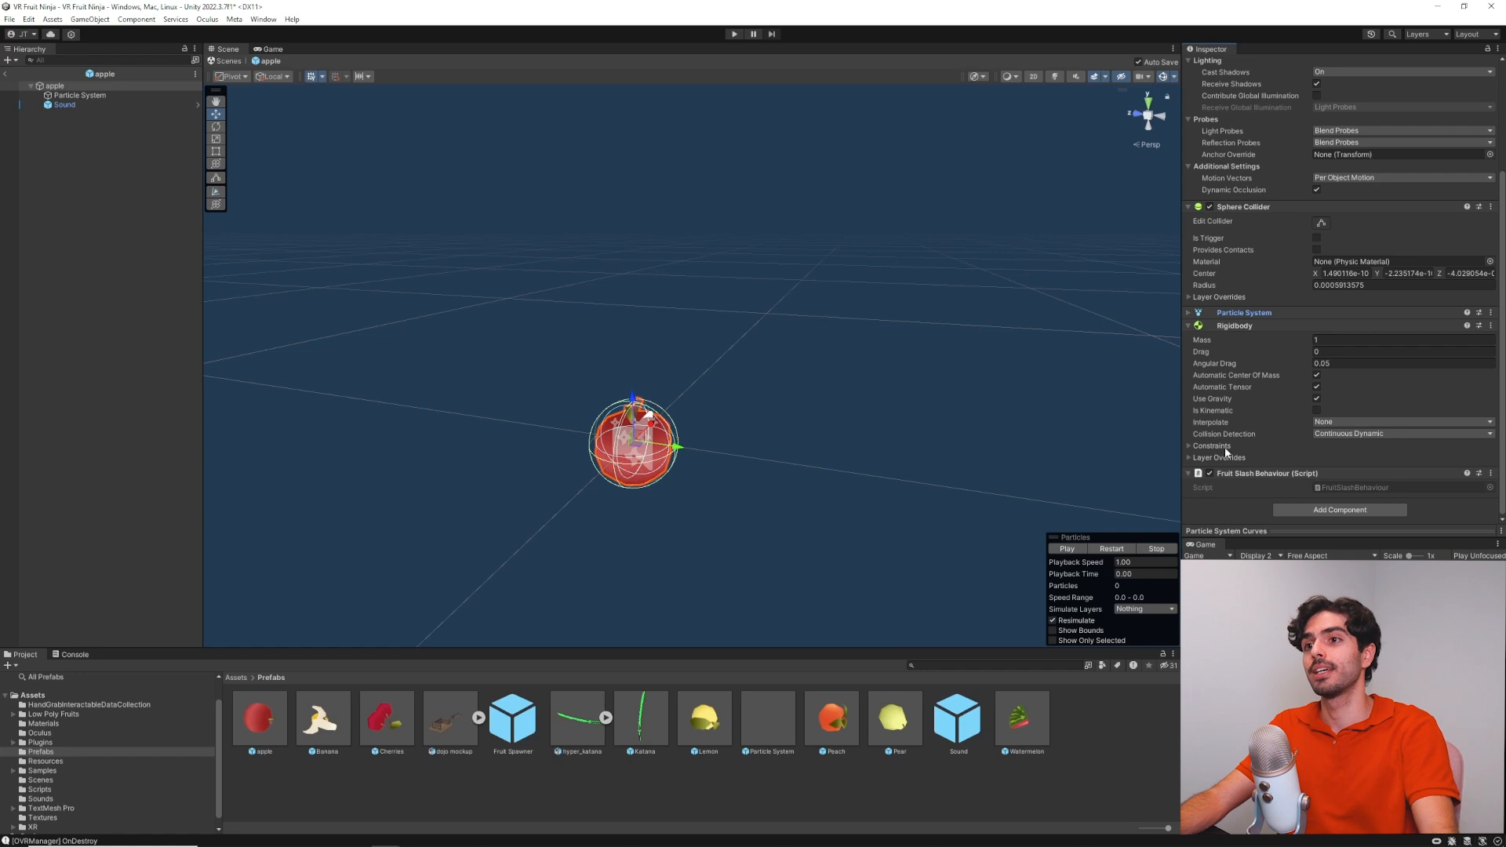
Open the FruitSlashBehaviour script and examine how OnCollisionEnter sets slashedFruit, plays the sound and particles, and disables the mesh renderer
double_click(1327, 487)
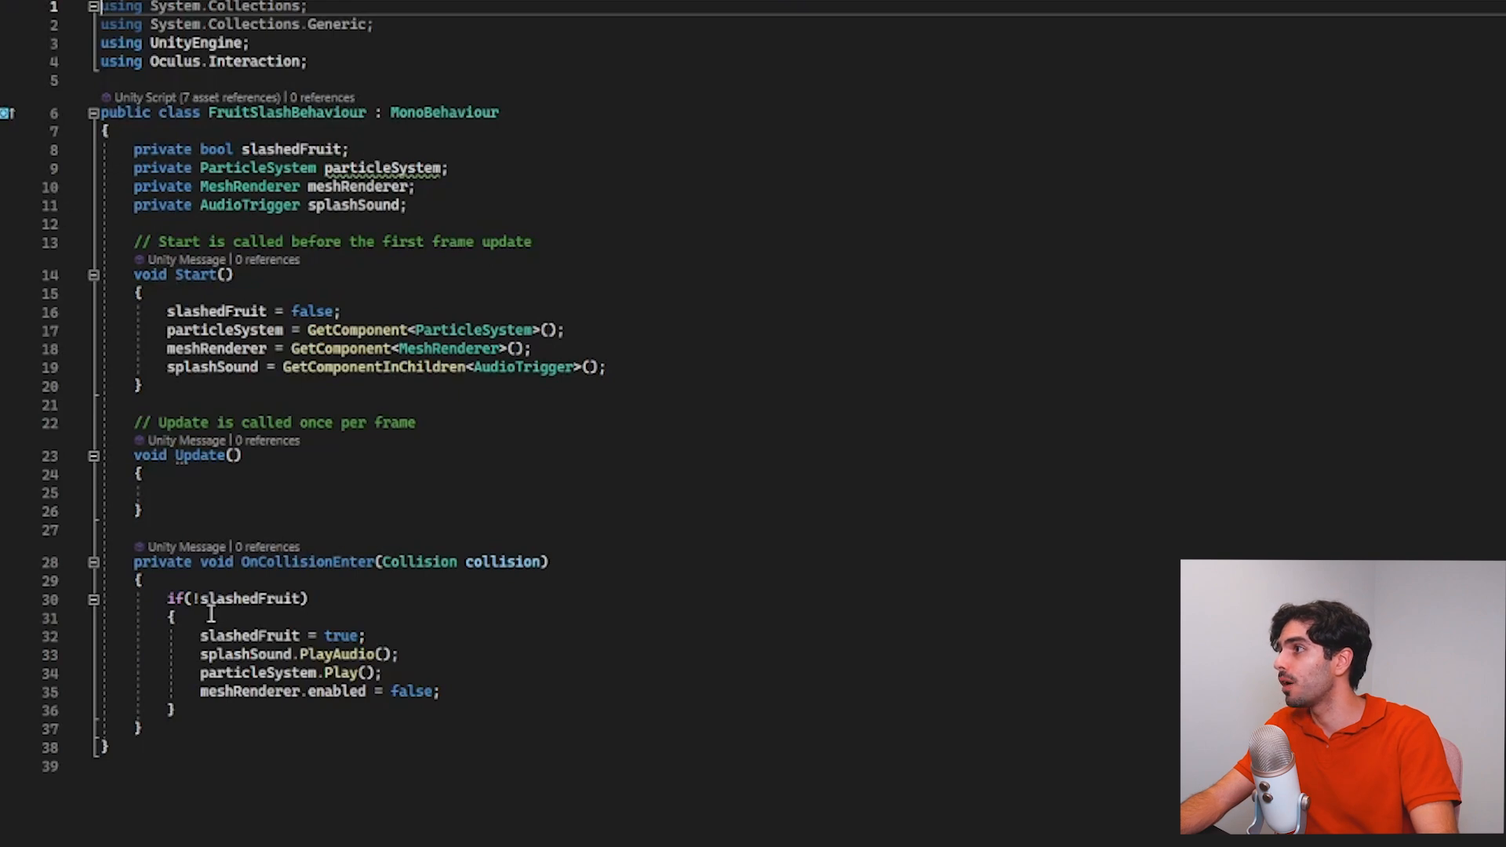
left_click(316, 564)
left_click_drag(241, 567, 316, 565)
left_click(562, 585)
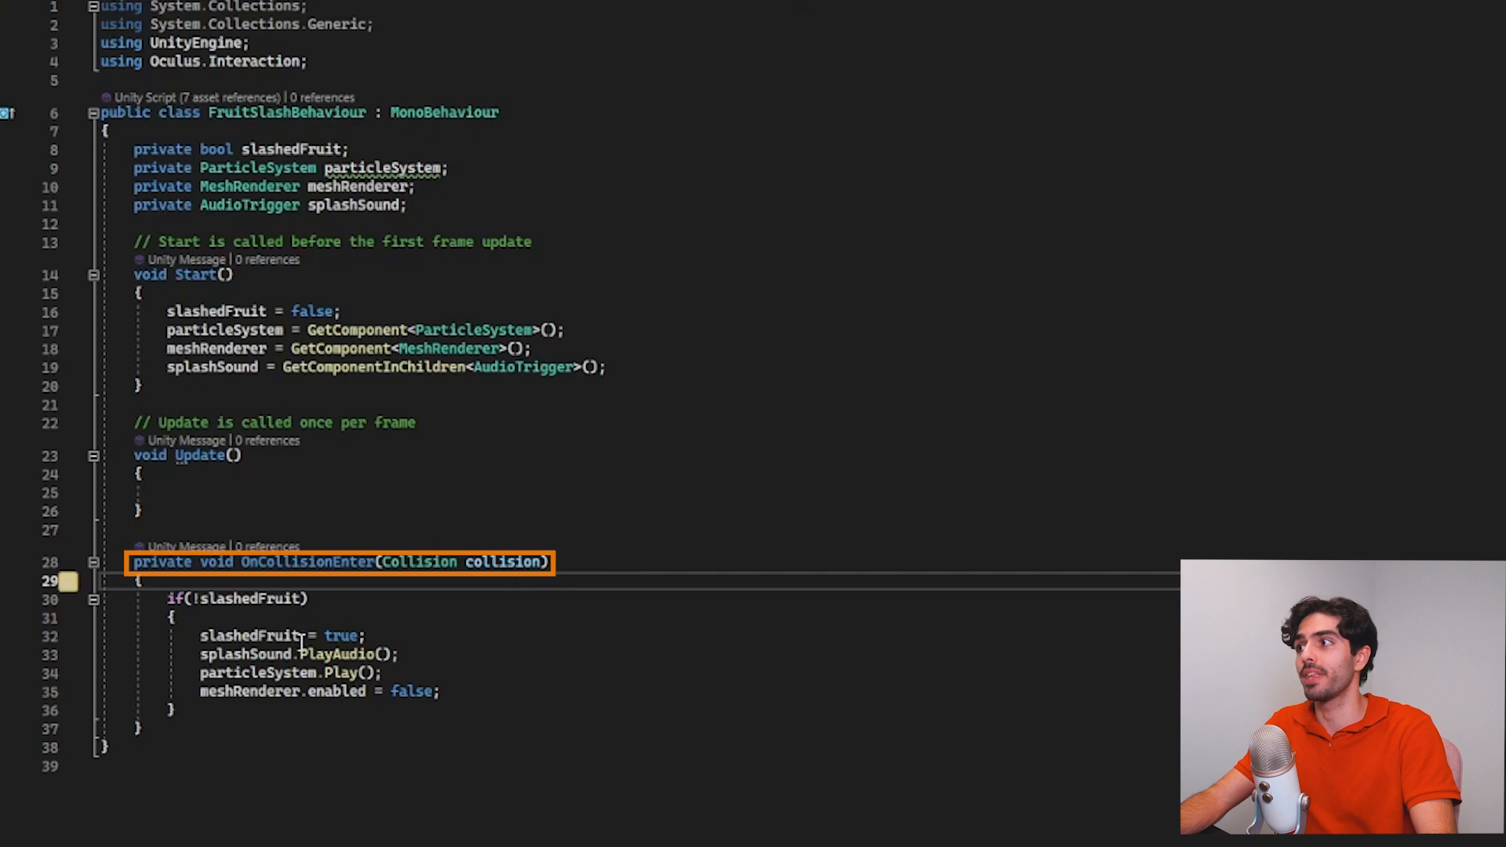
mouse_move(200, 636)
left_mouse_down()
mouse_move(366, 636)
mouse_move(337, 657)
mouse_move(194, 653)
left_mouse_up()
left_click_drag(413, 673, 198, 673)
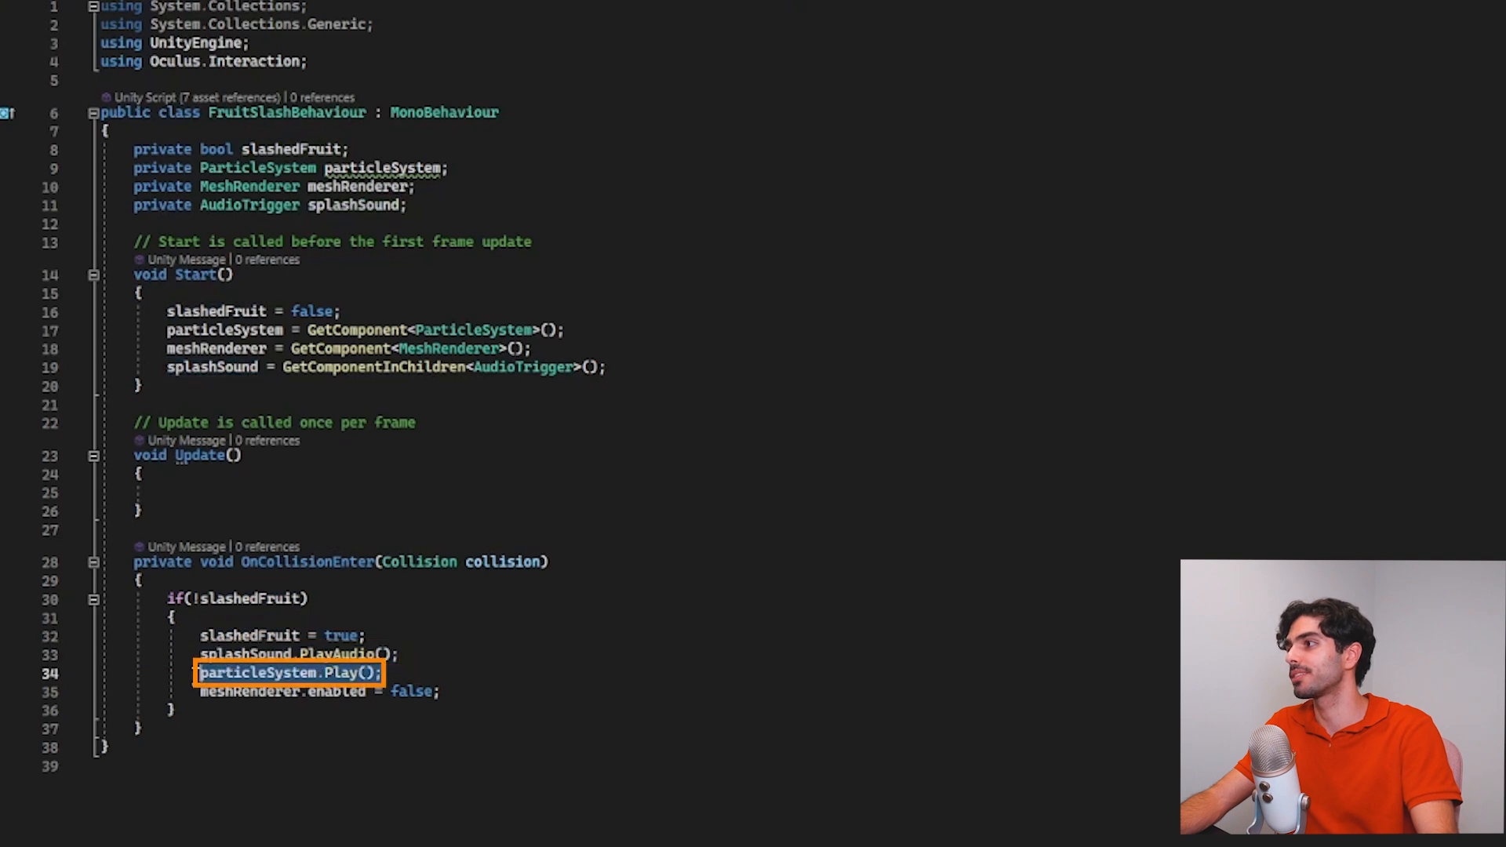
left_click_drag(498, 696, 198, 693)
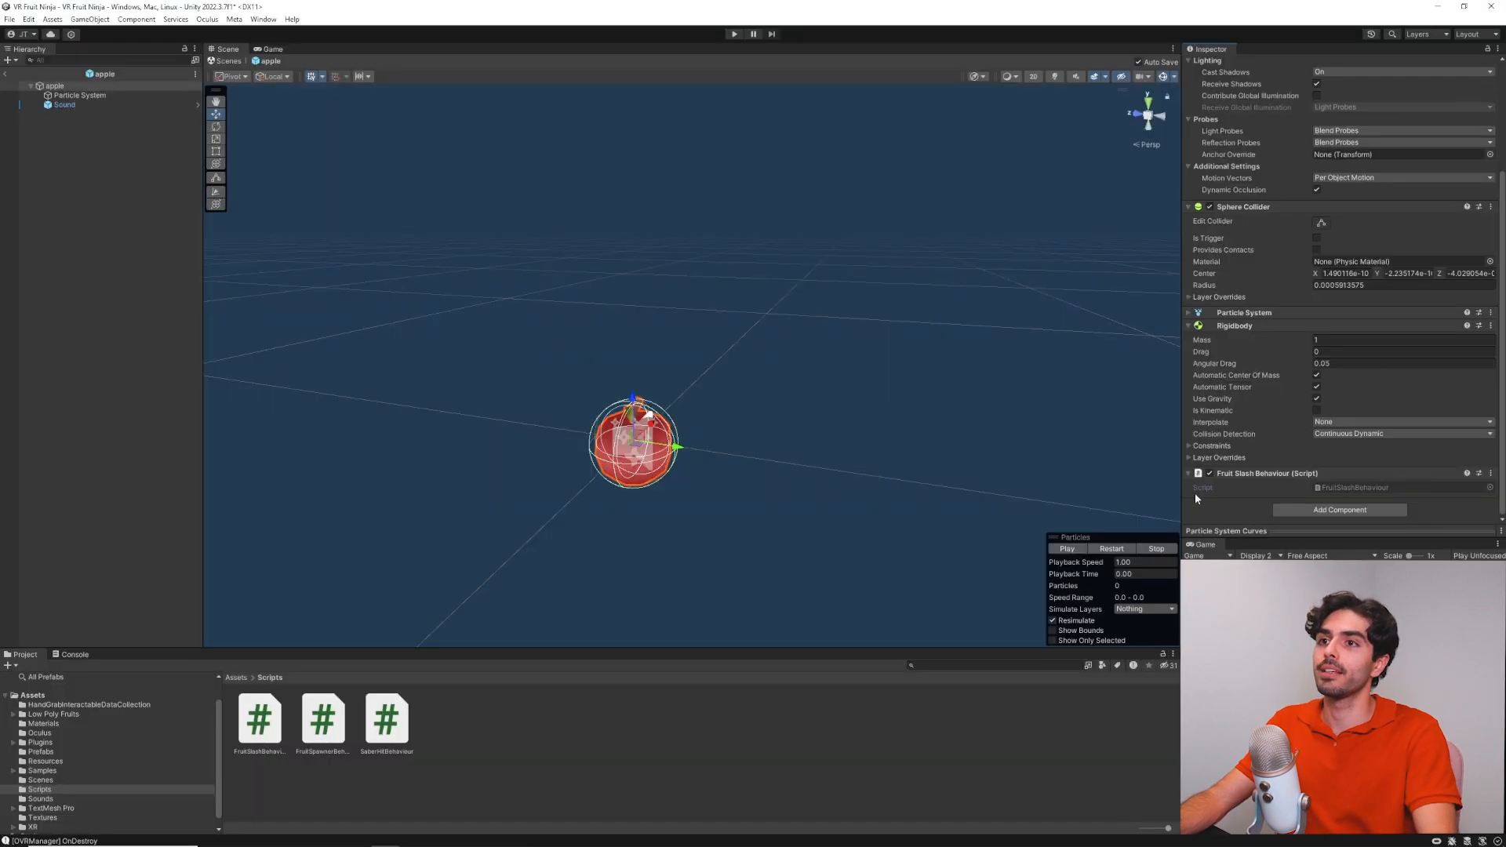
Preview the splash effect of the apple prefab's Particle System child by replaying it several times
left_click(68, 96)
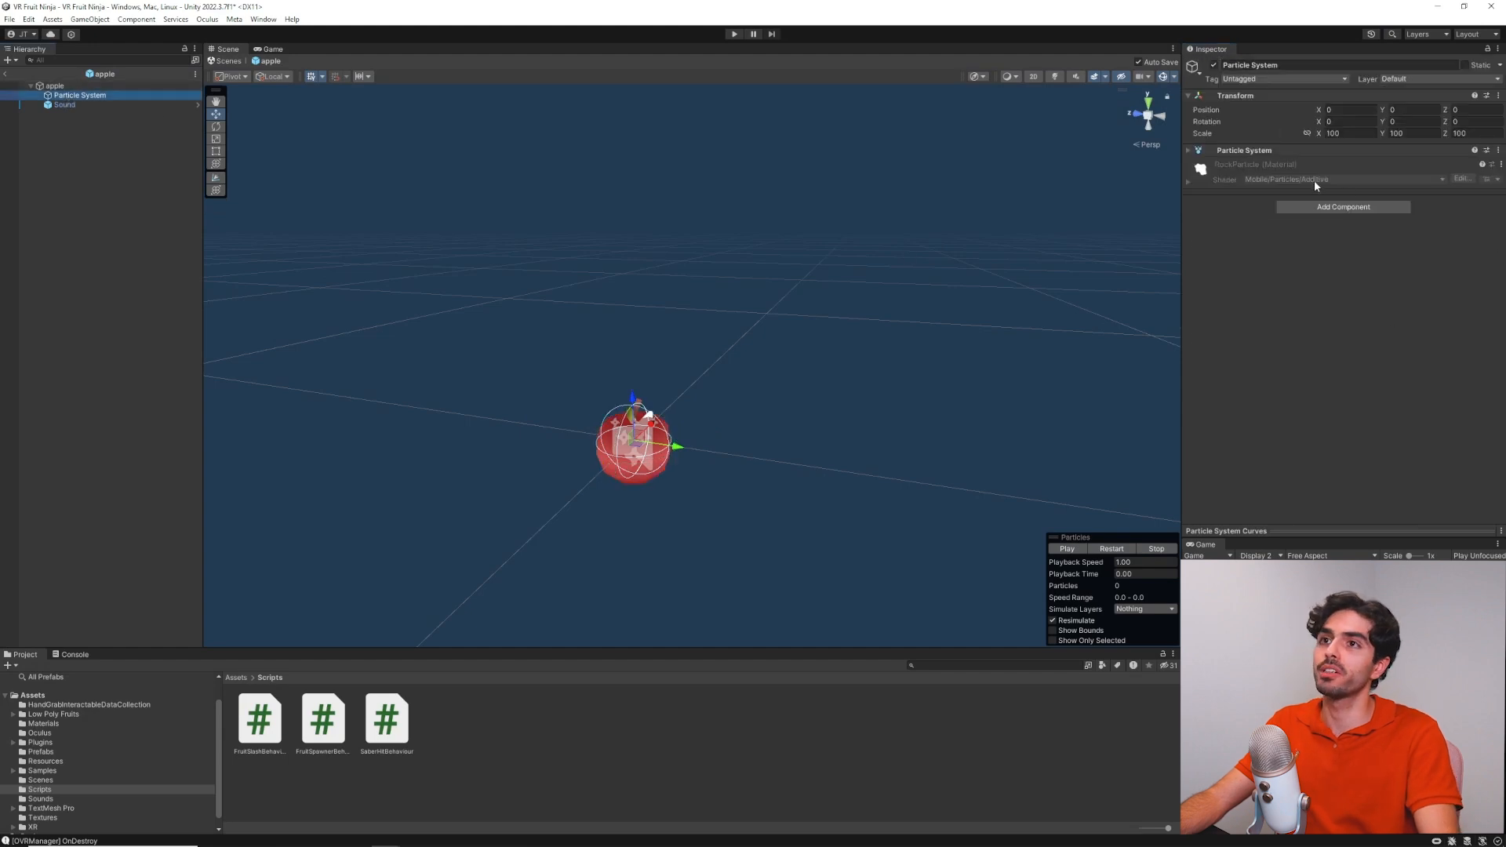
left_click(1109, 549)
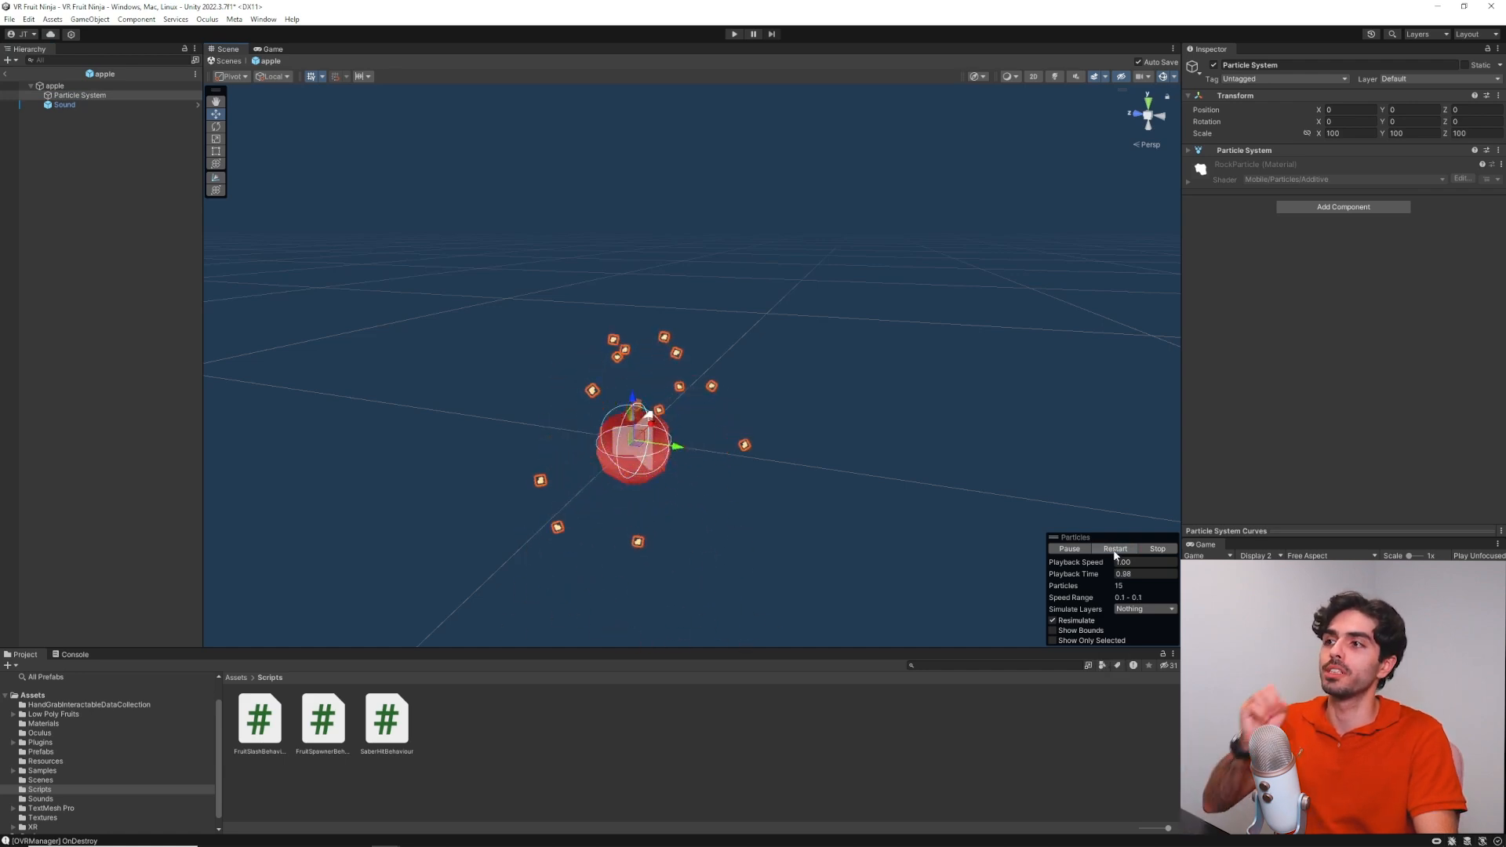
left_click(1112, 549)
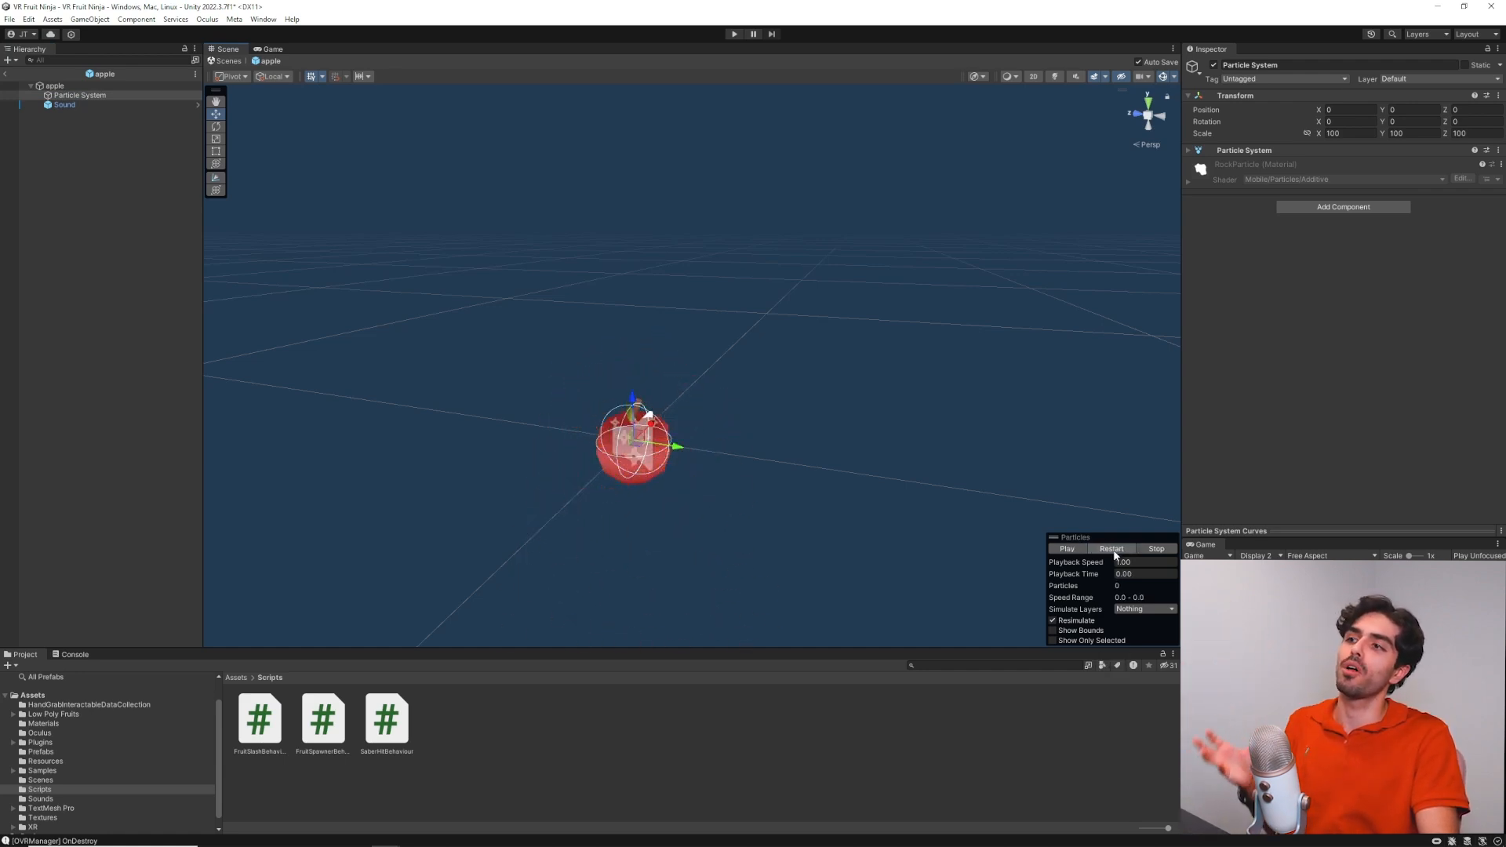
left_click(1114, 550)
left_click(1113, 550)
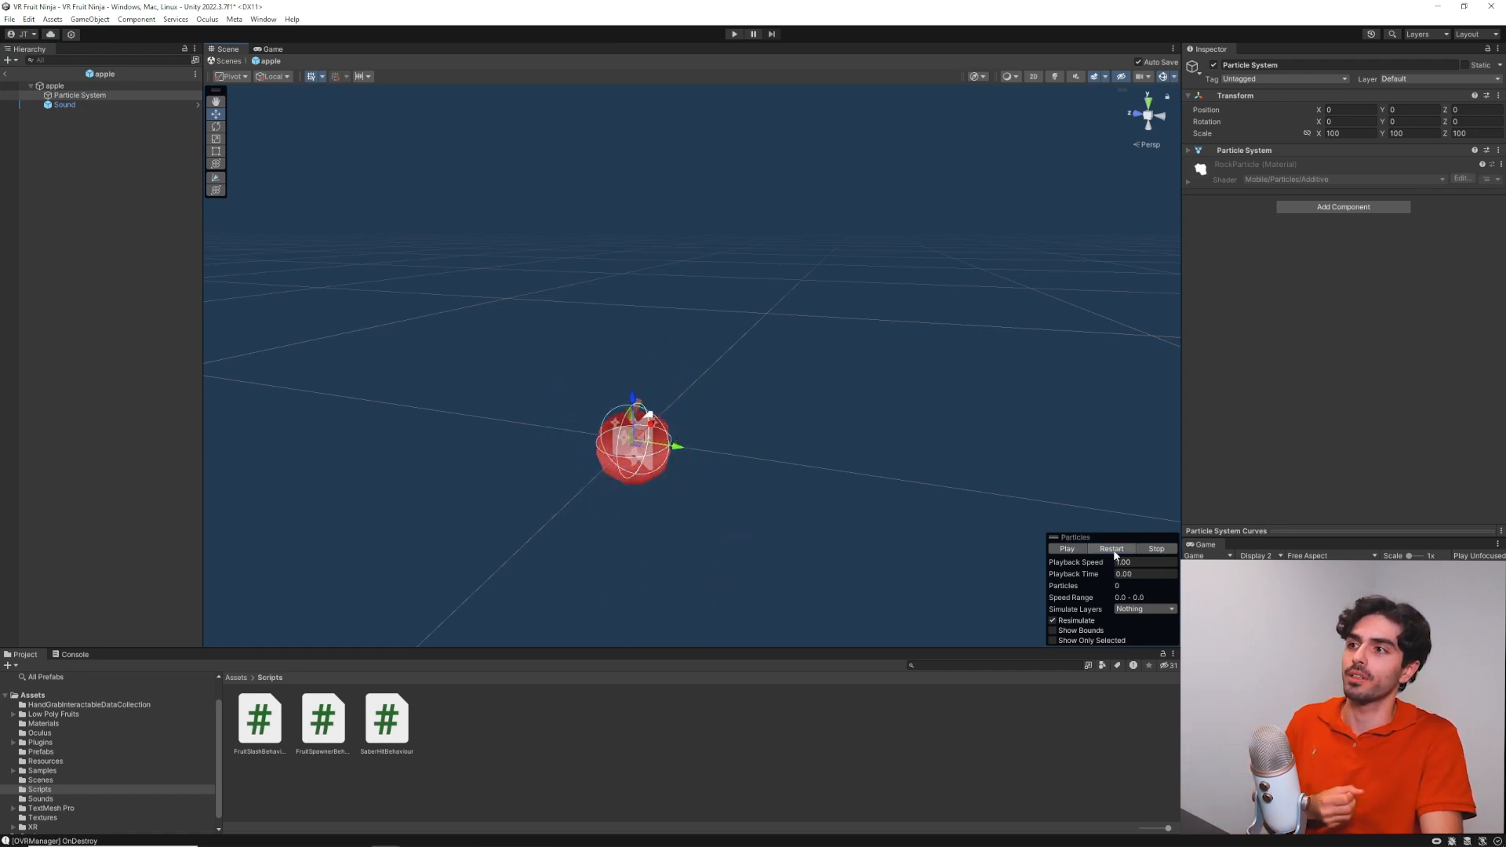
Examine the Audio Source and Audio Trigger settings of the apple prefab's Sound child, including clip, volume and pitch randomization
left_click(64, 106)
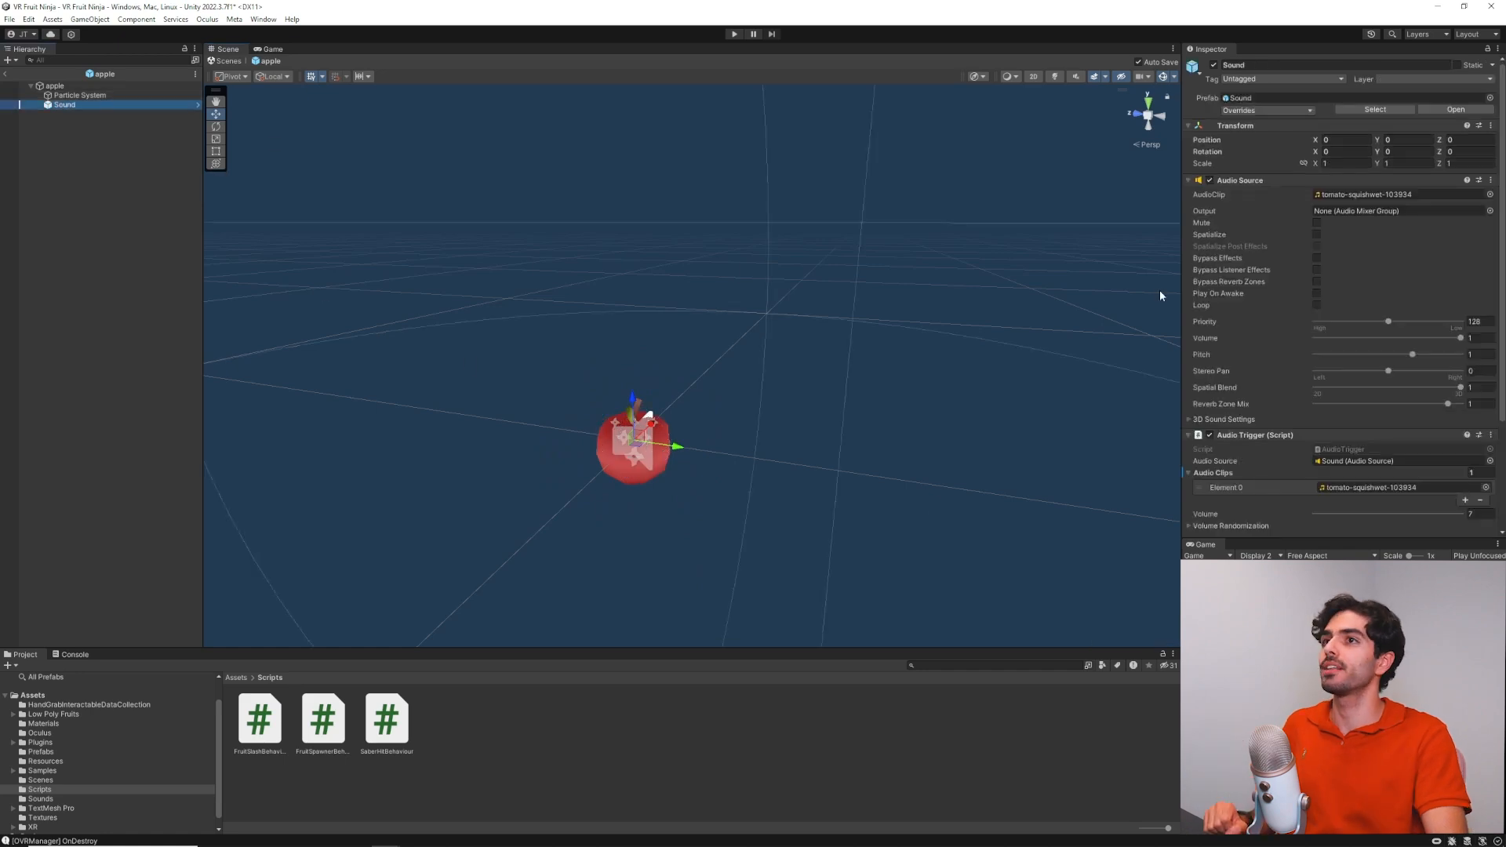
scroll(1308, 323, "down", 3)
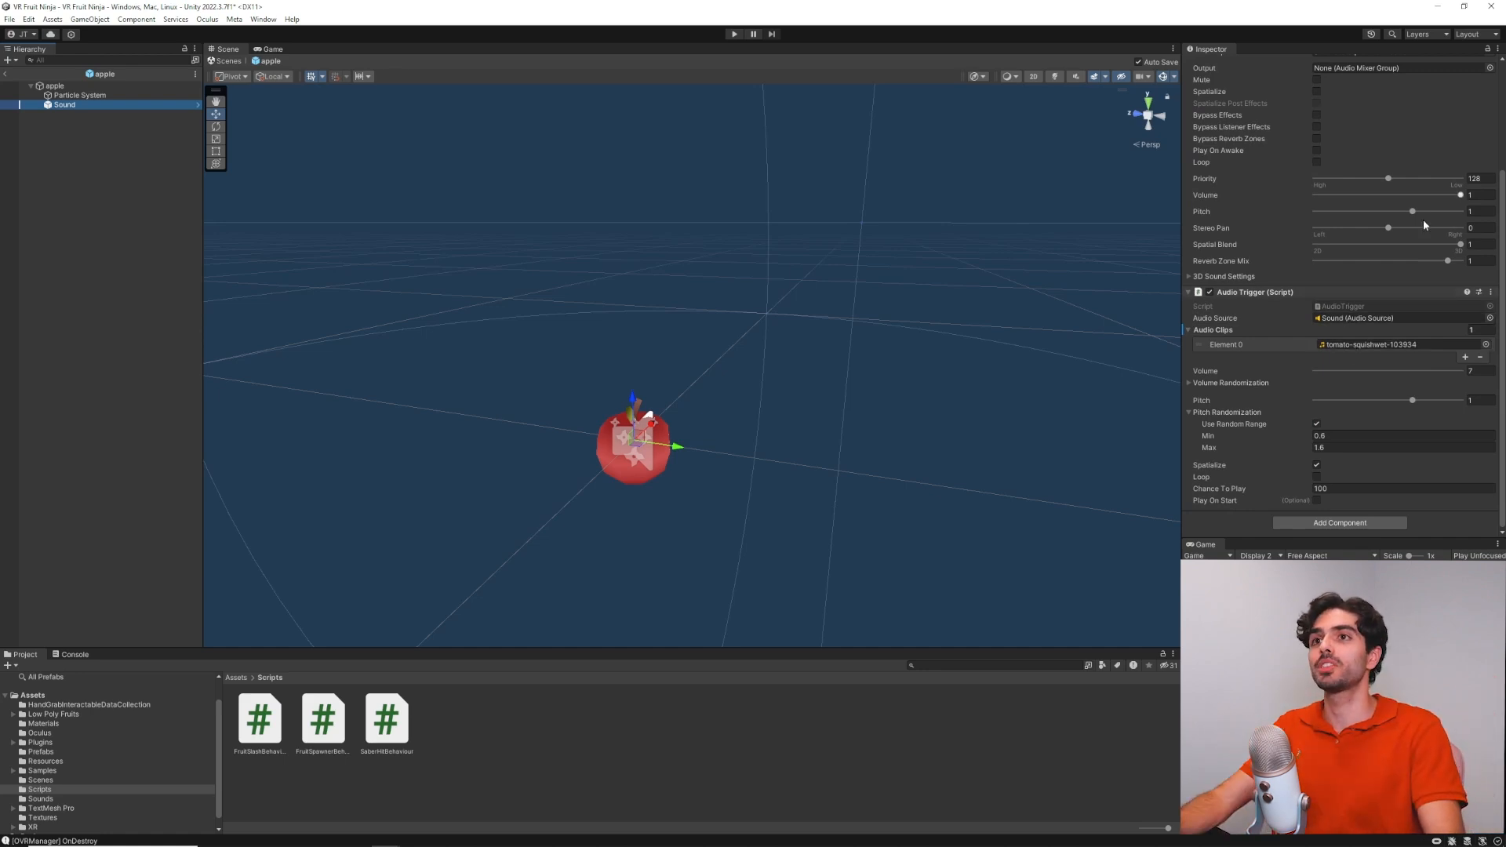
scroll(1326, 314, "up", 3)
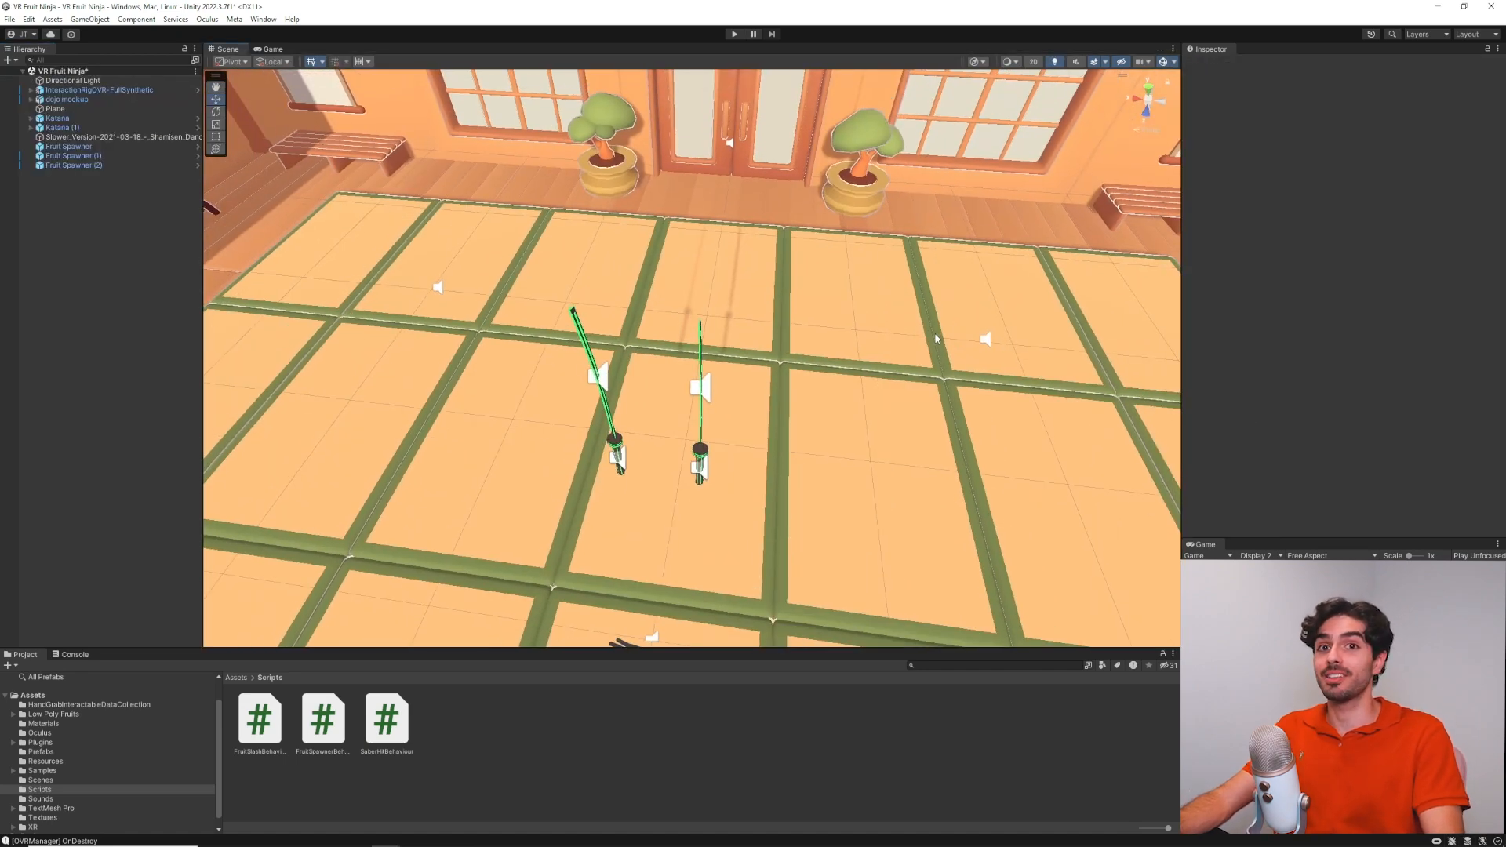
Switch the build platform to Android and add the open VR Fruit Ninja scene to the scenes in the build
key("alt+Tab")
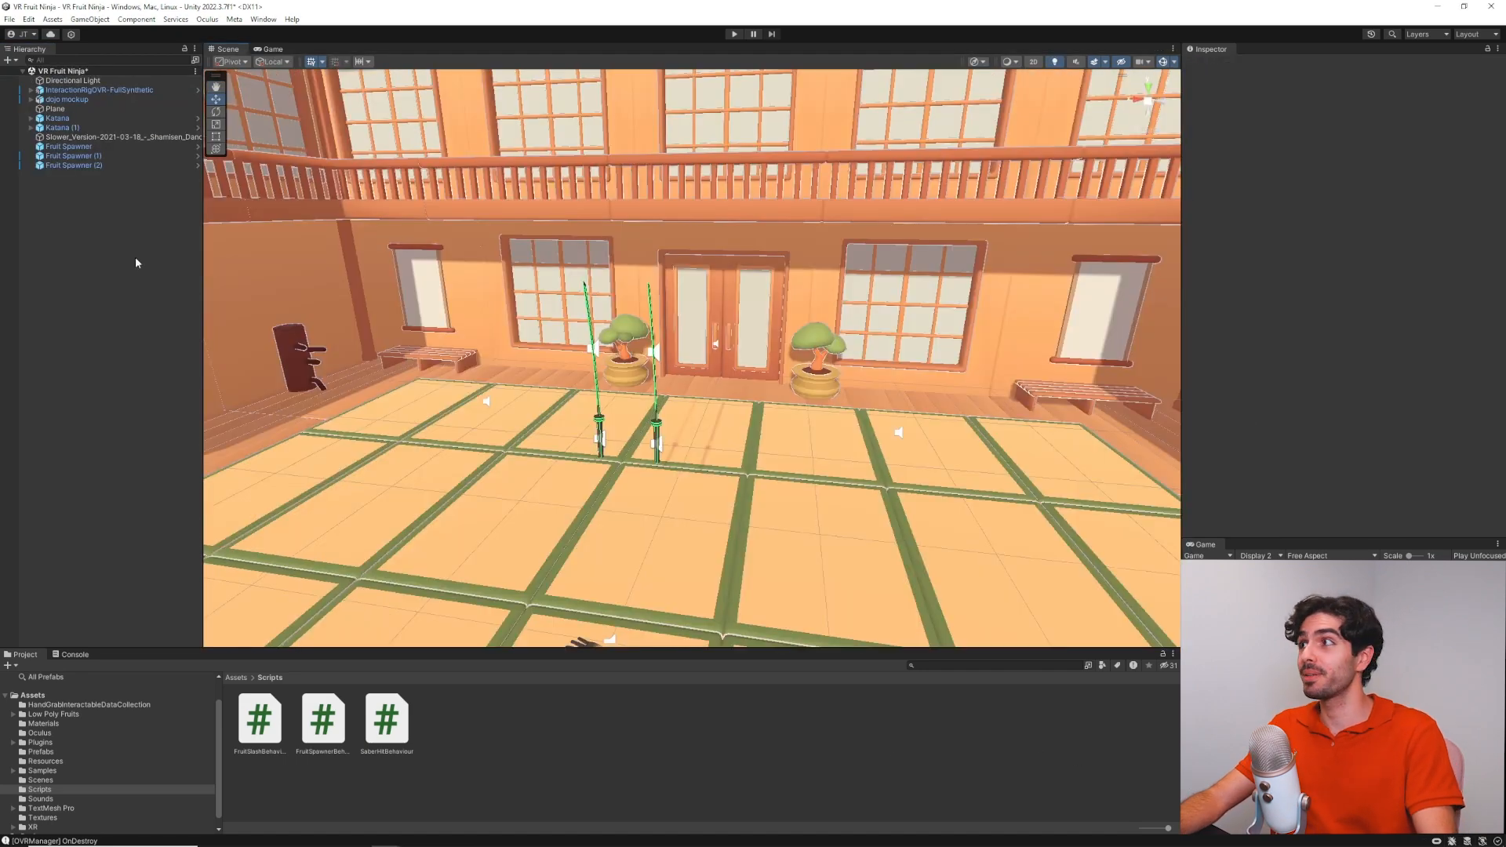
left_click(9, 19)
left_click(55, 145)
left_click(98, 338)
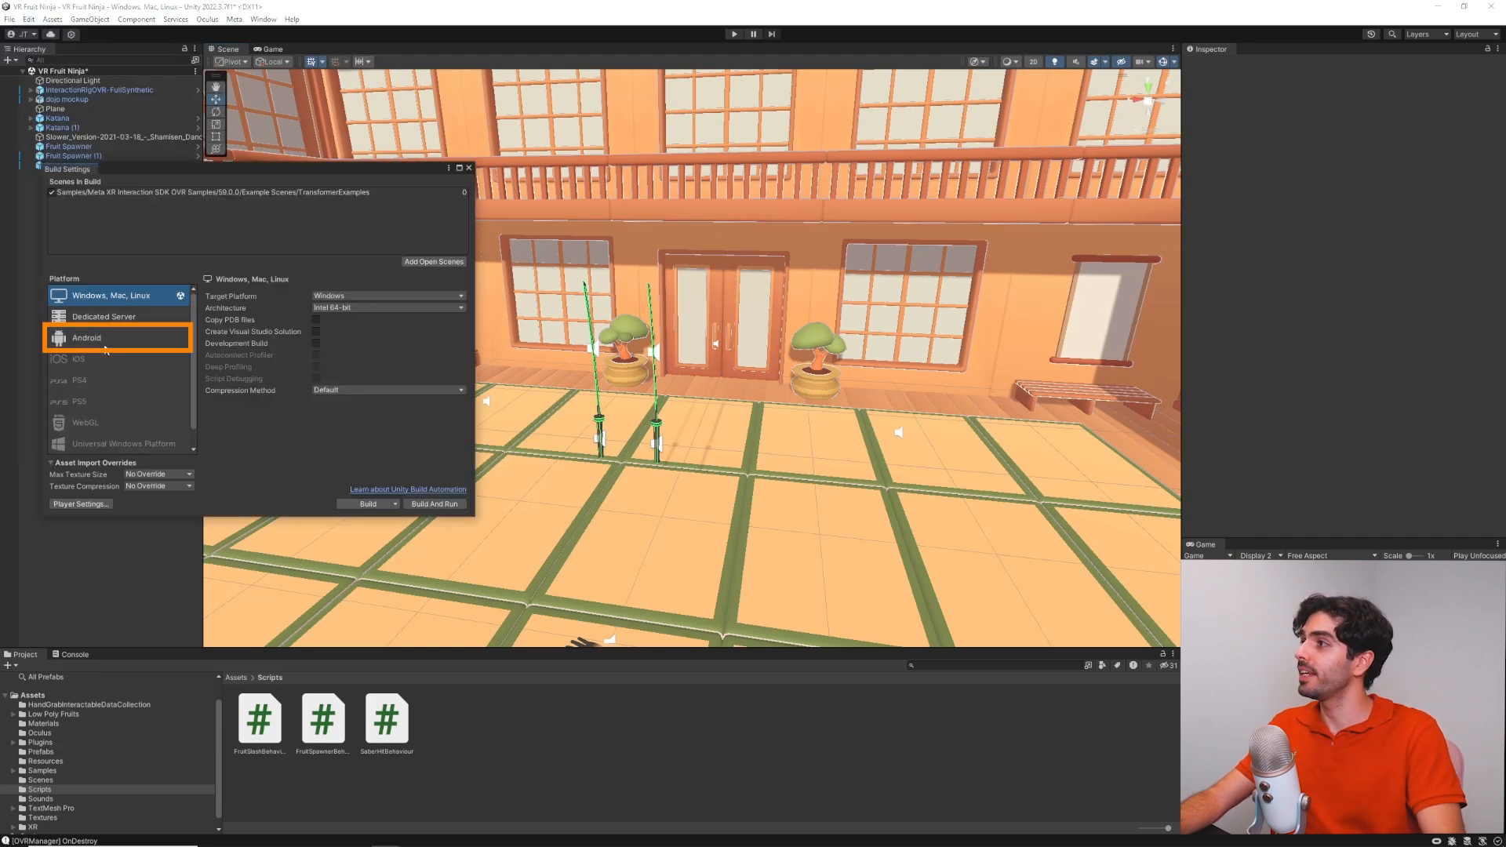
left_click(357, 505)
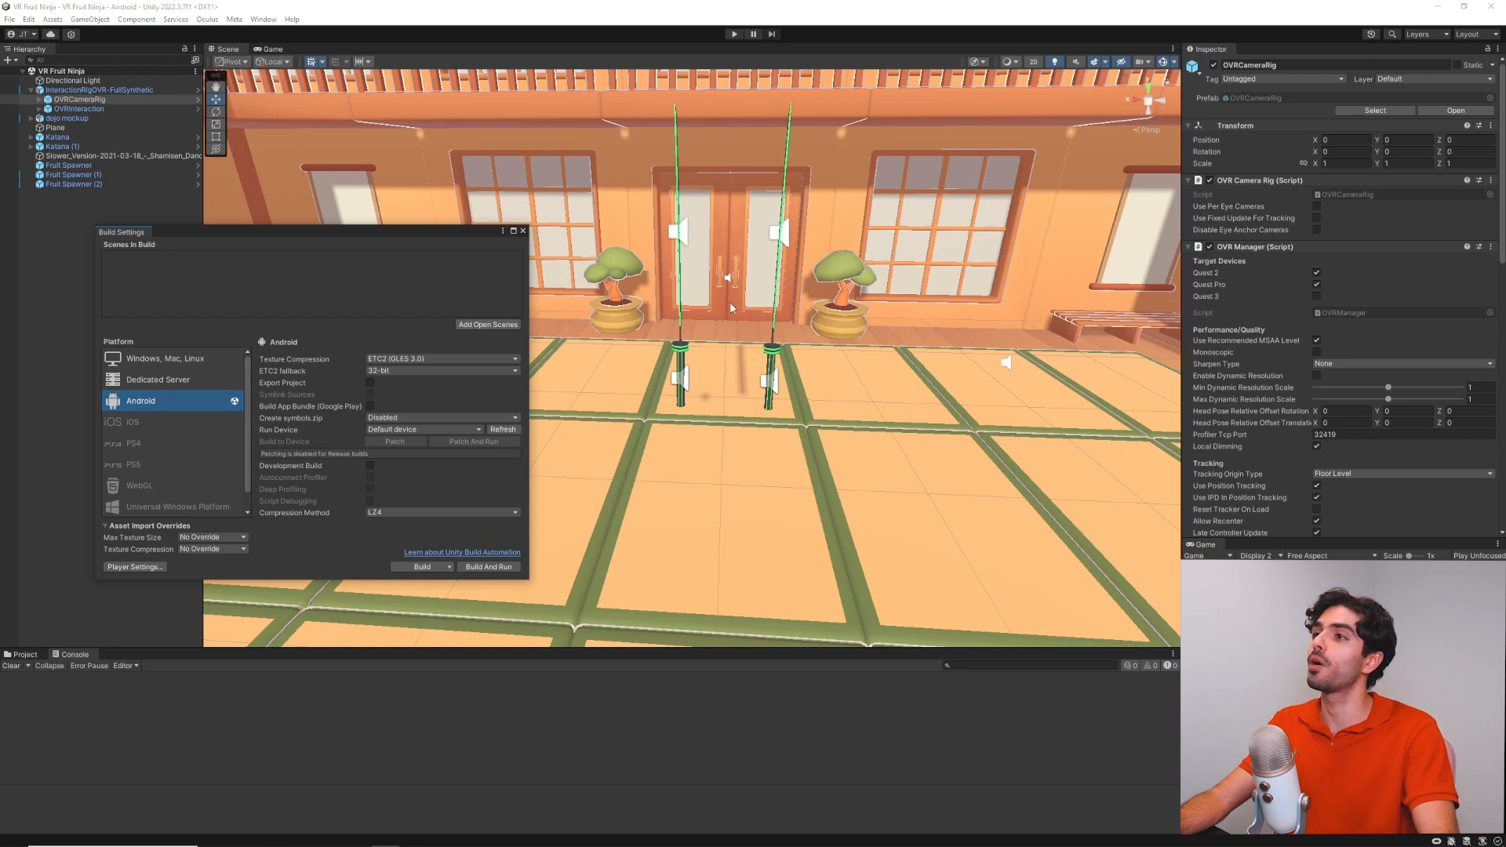
left_click(473, 325)
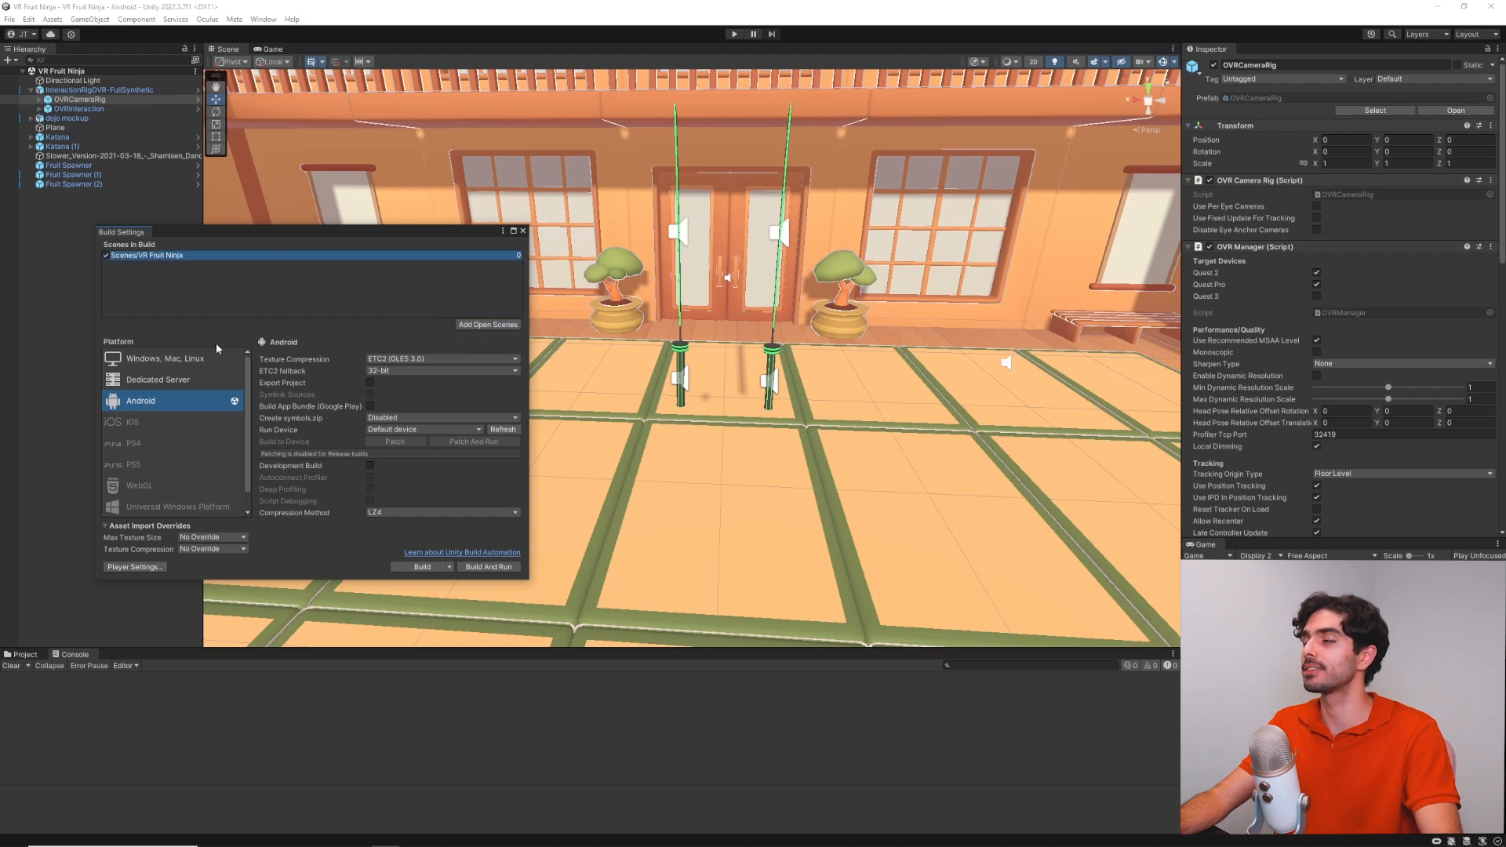
Set the Product Name to "VR Fruit Ninja" in the Player settings and look over the version and splash image options
left_click(135, 567)
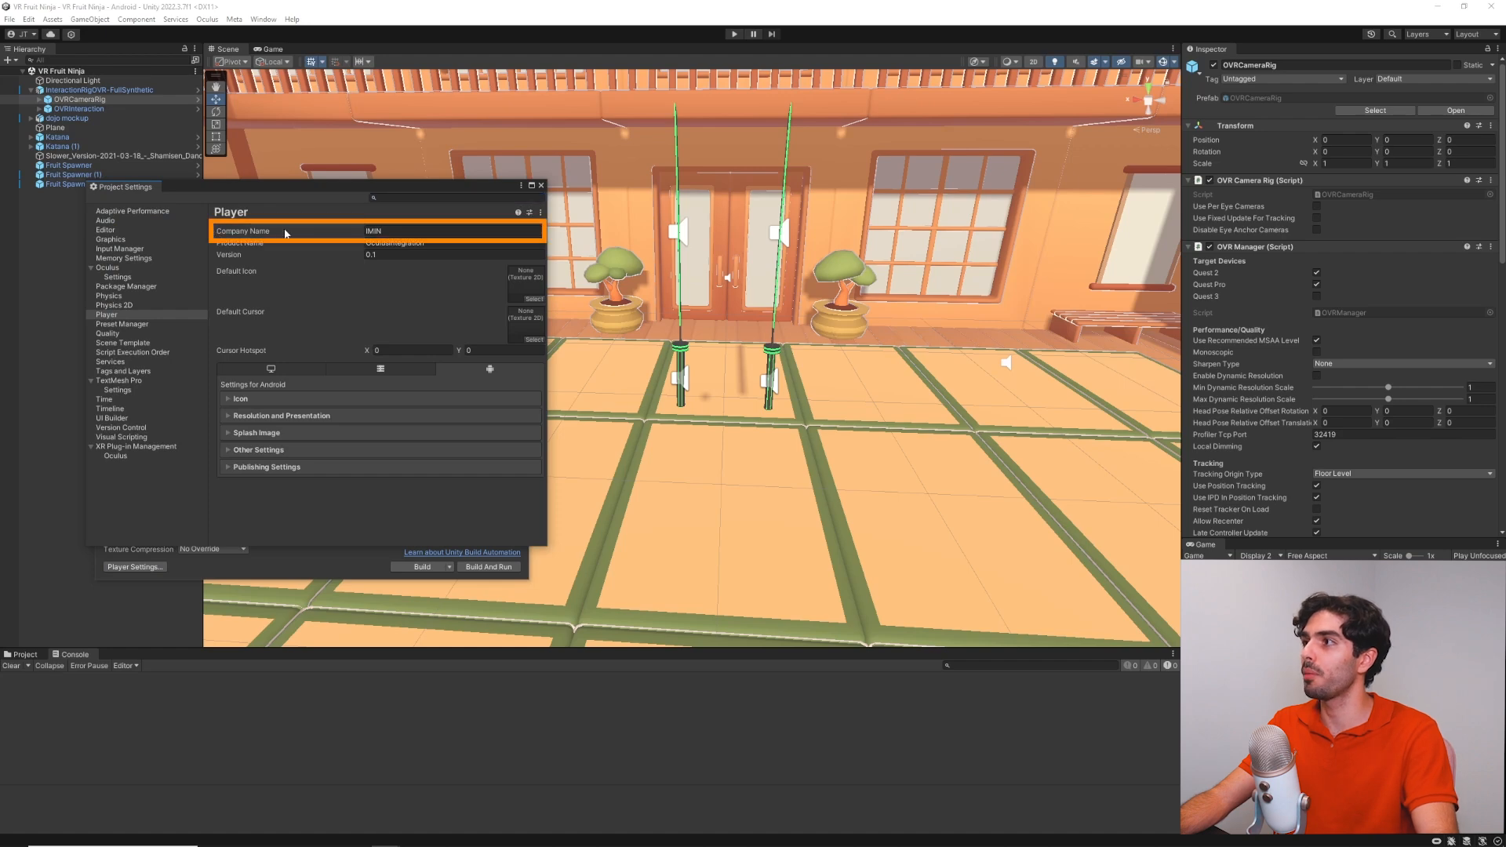
left_click(387, 230)
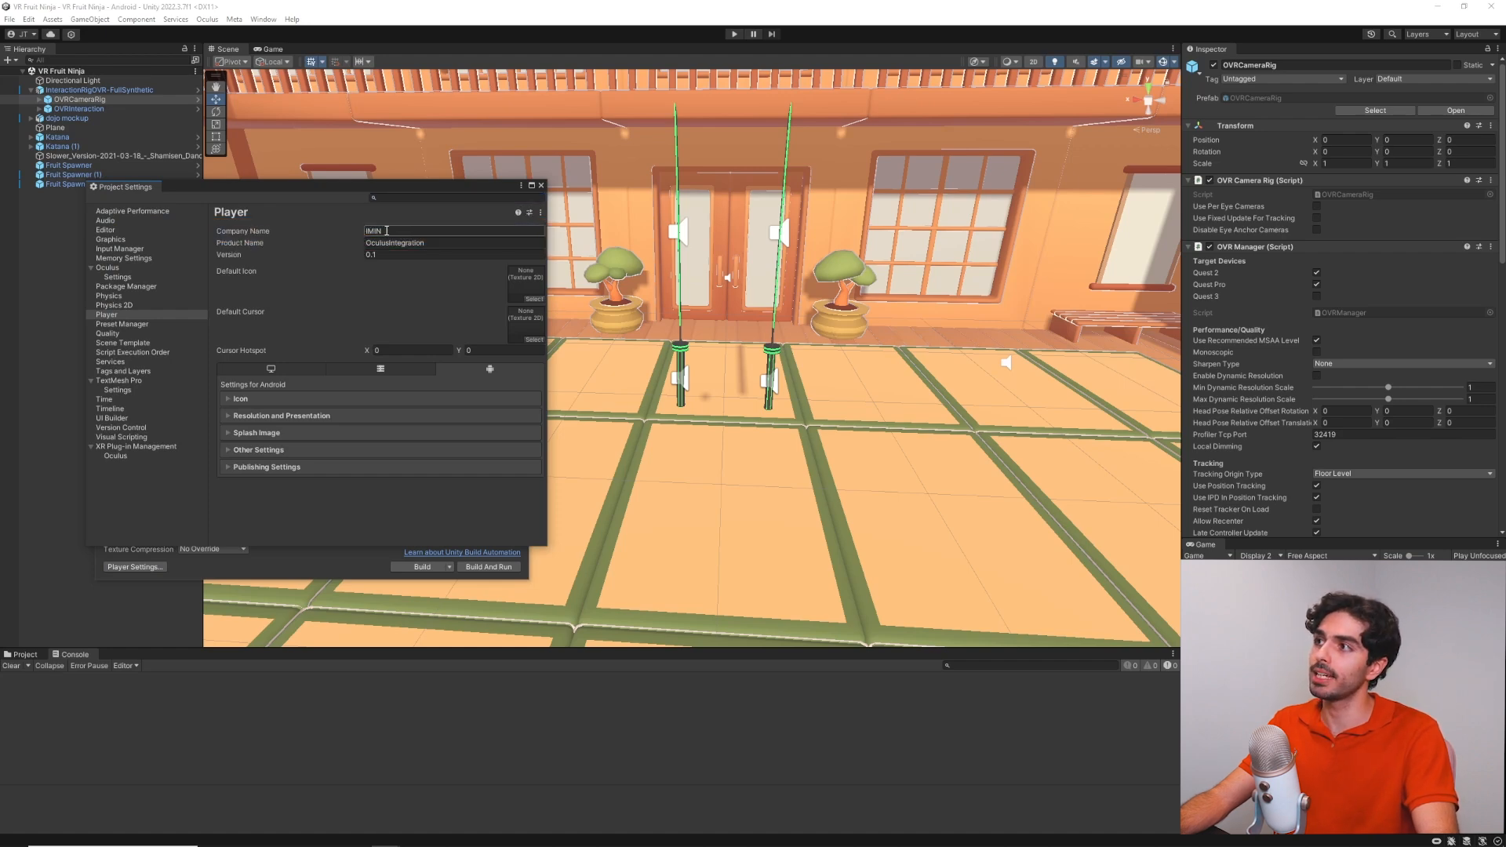
left_click(448, 242)
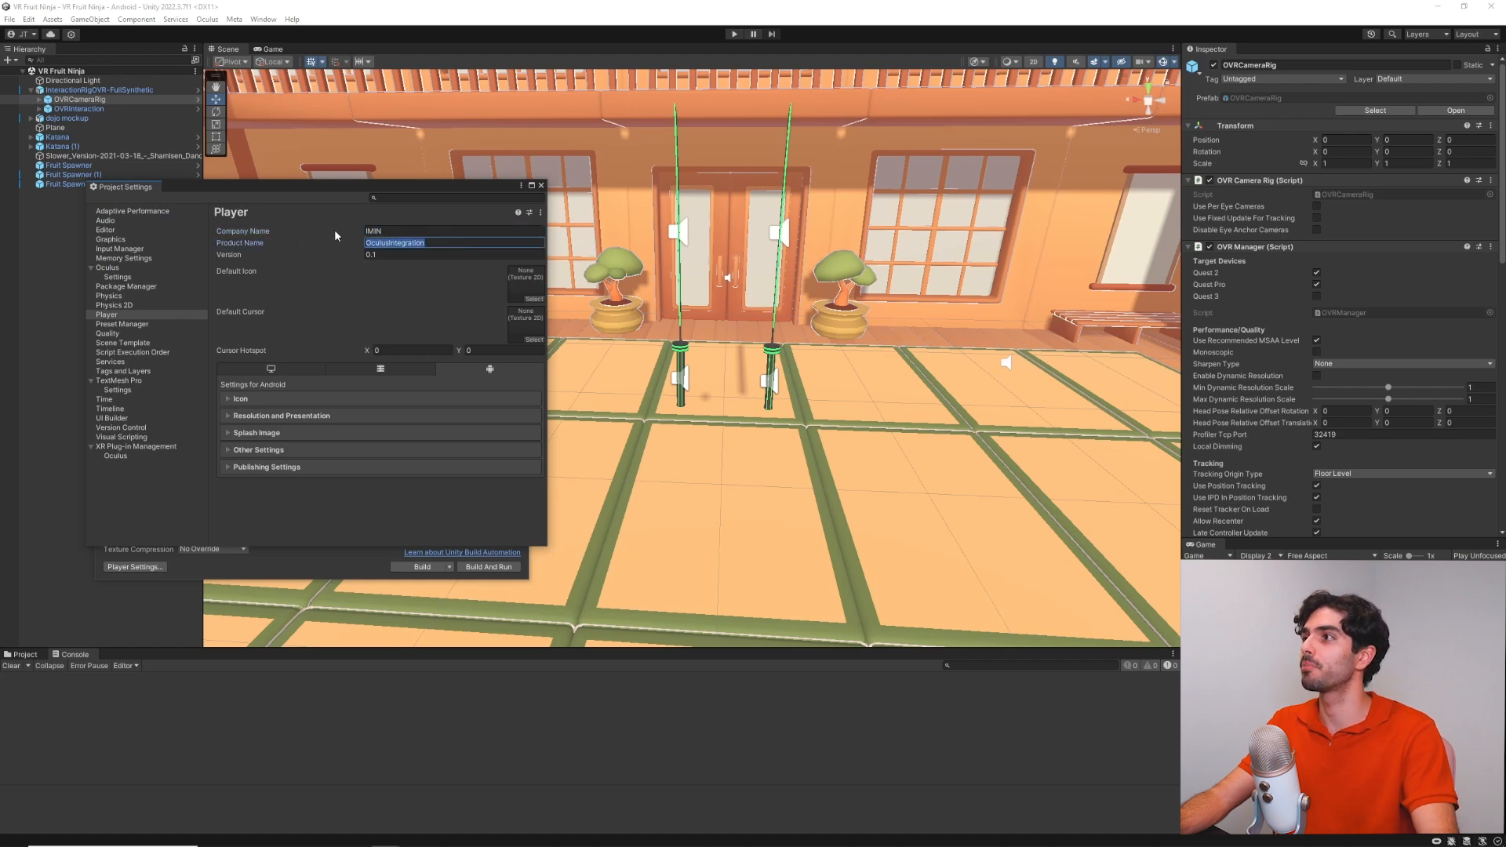
type("VR")
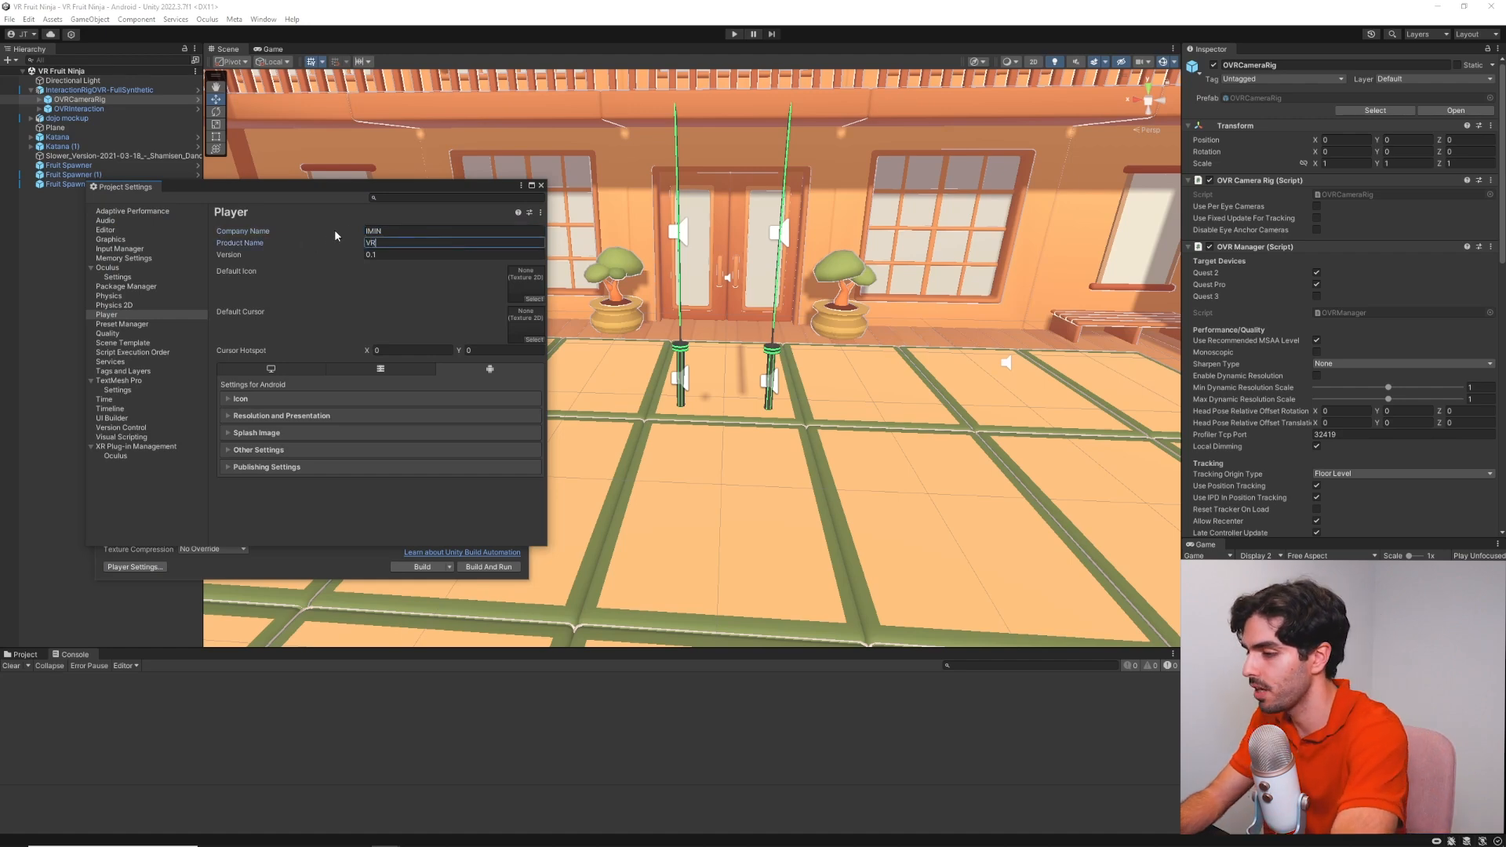
type(" Fruit Ninja")
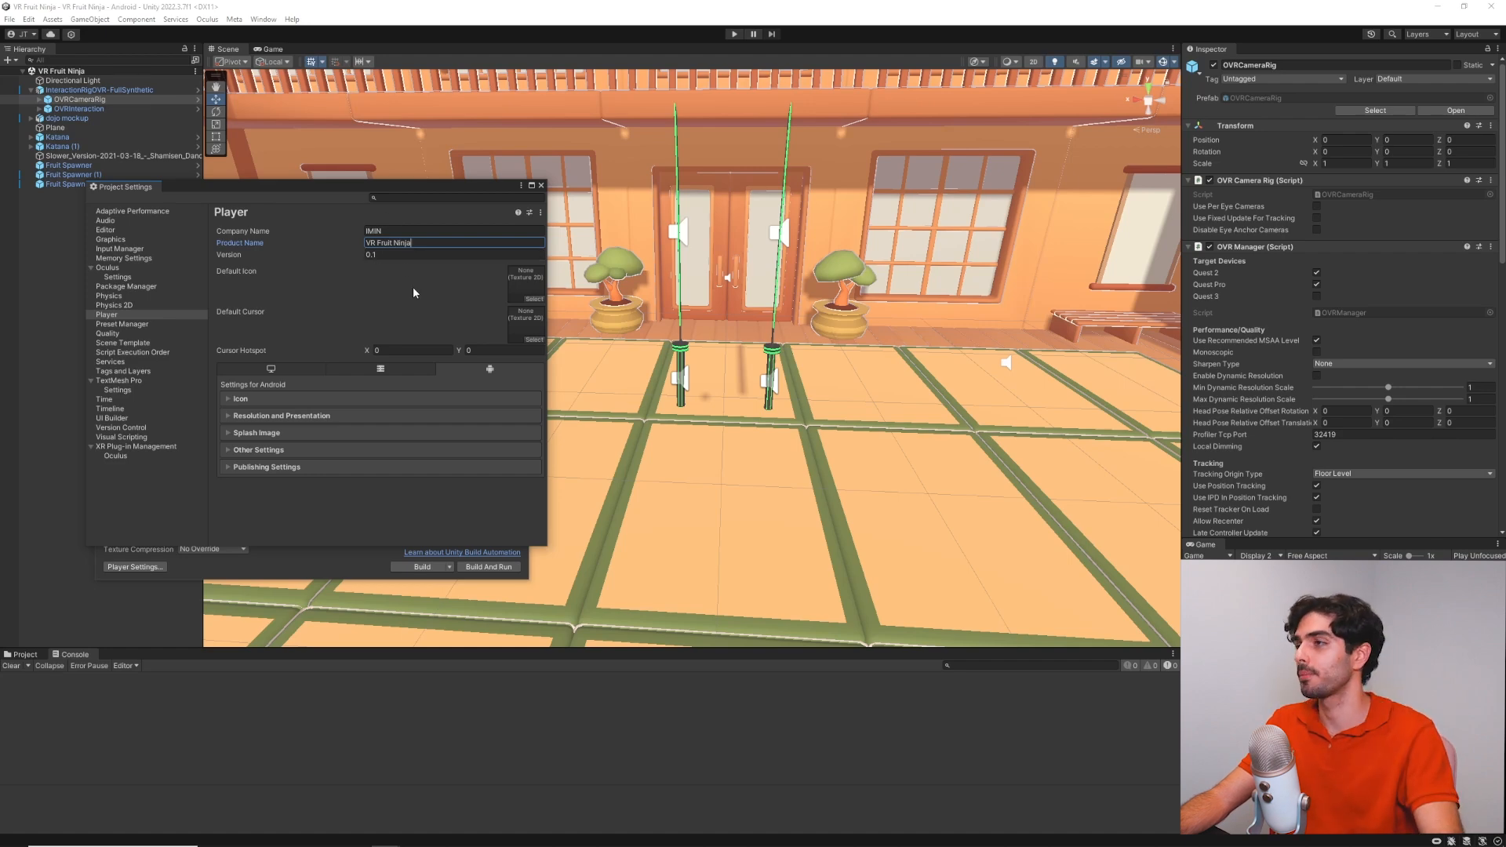
left_click(371, 254)
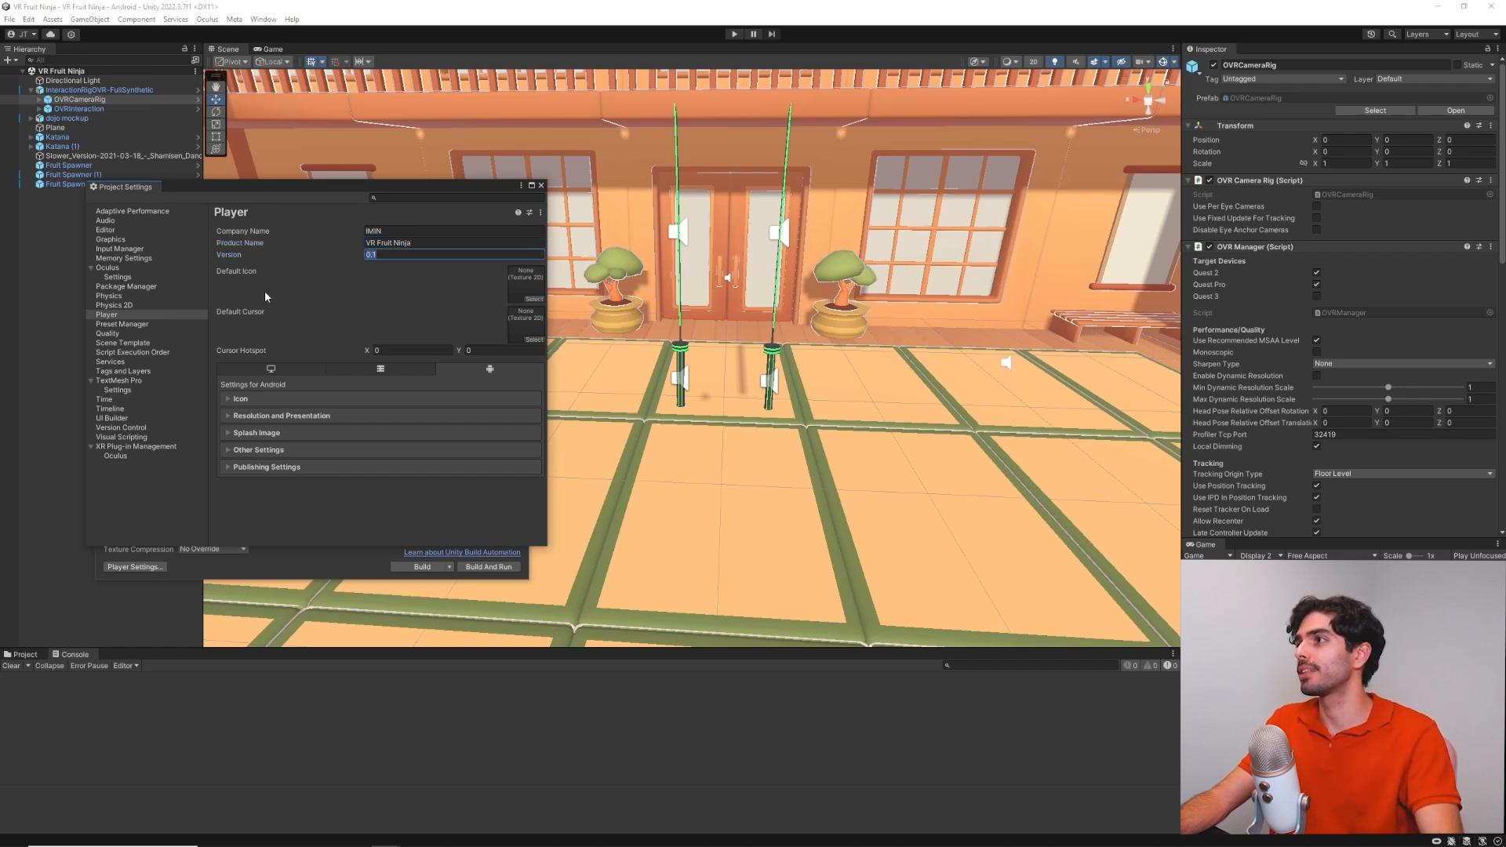
left_click(247, 436)
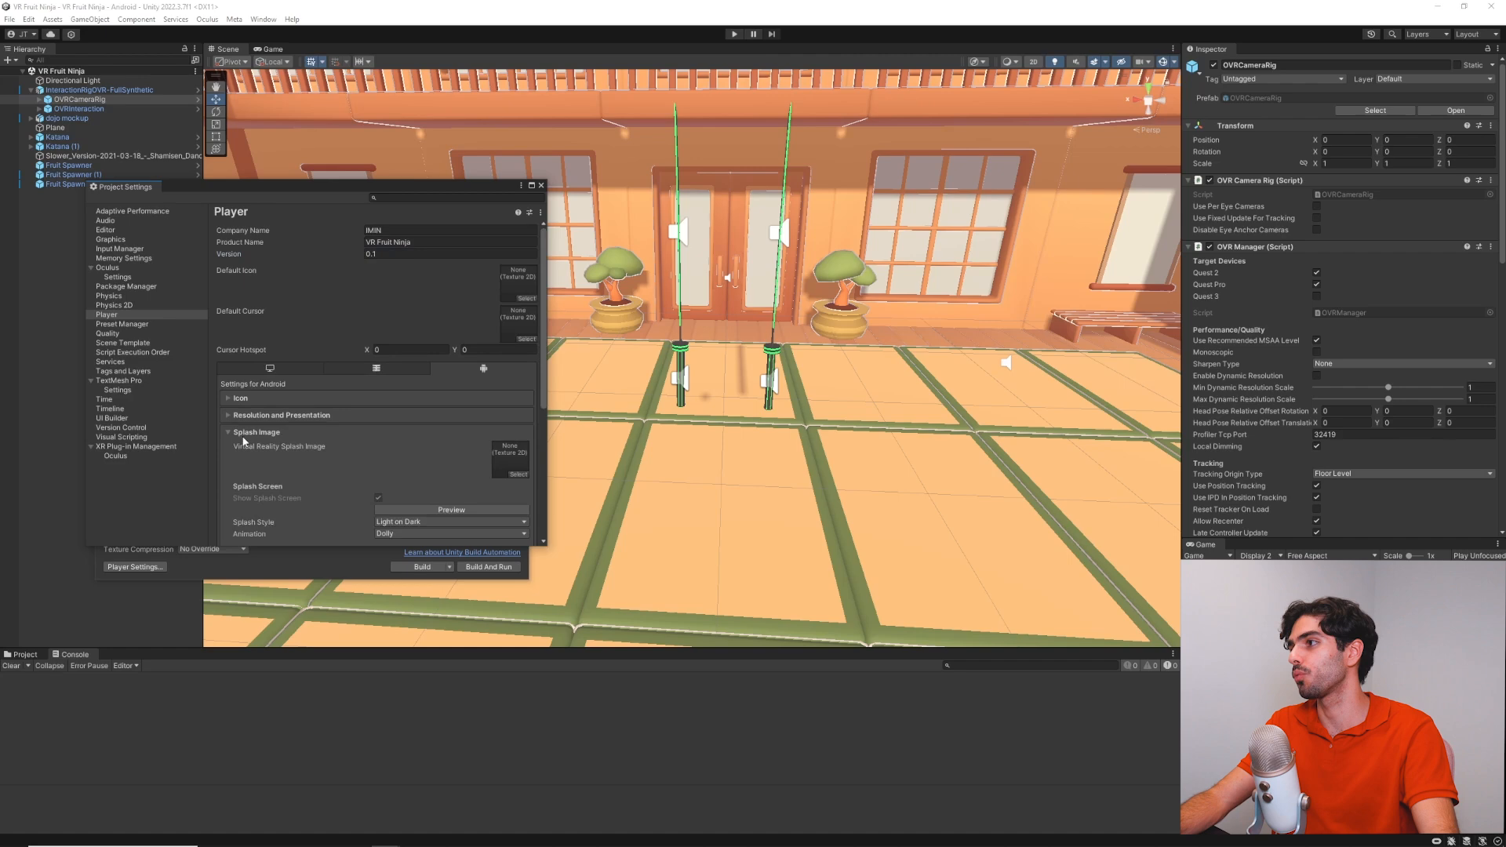
left_click(540, 187)
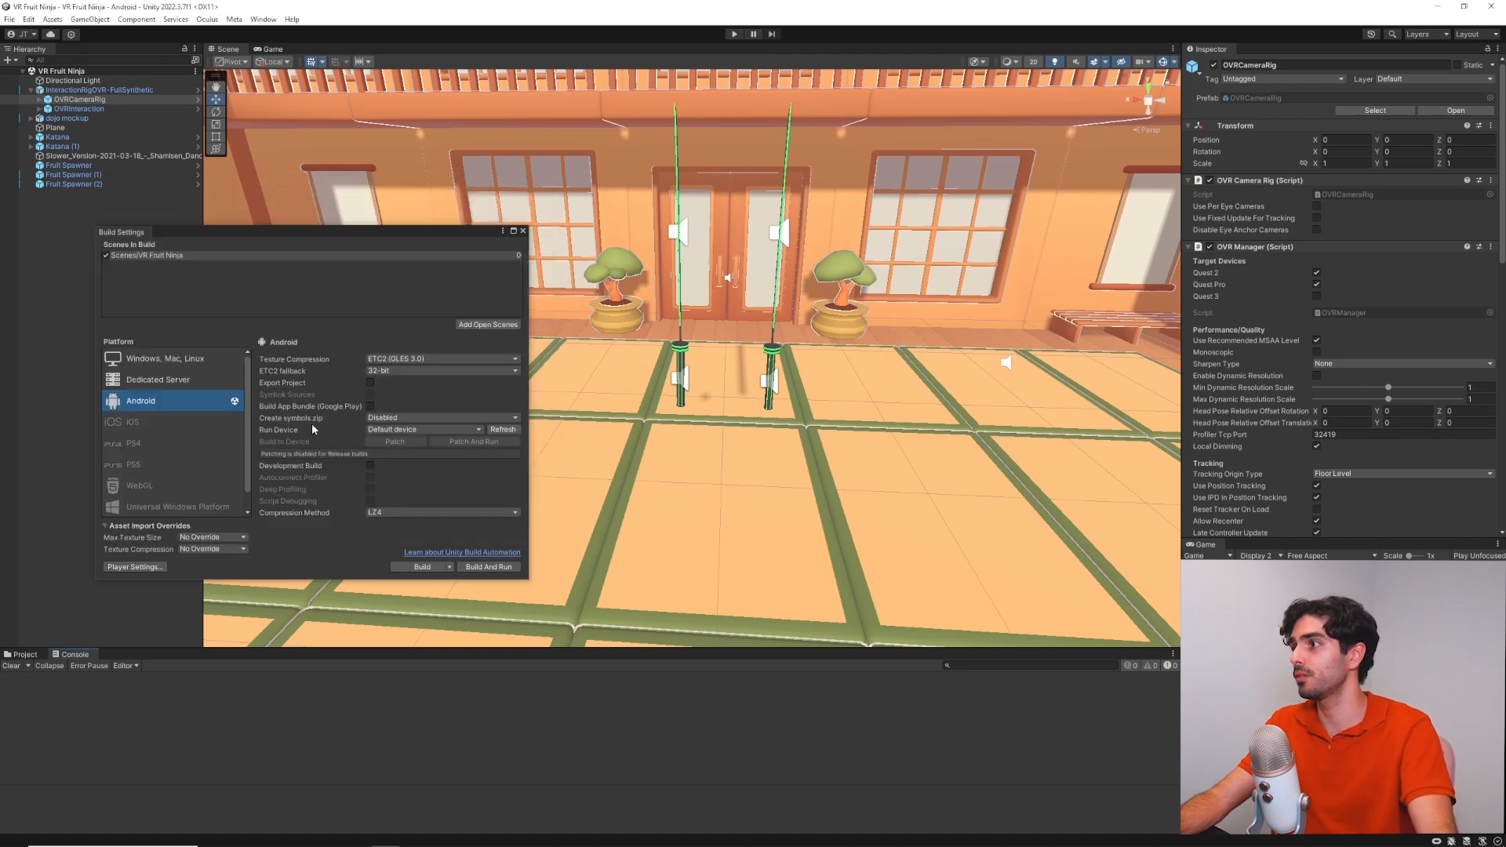
Check which run devices are available for the Android build, keeping the default device
left_click(391, 430)
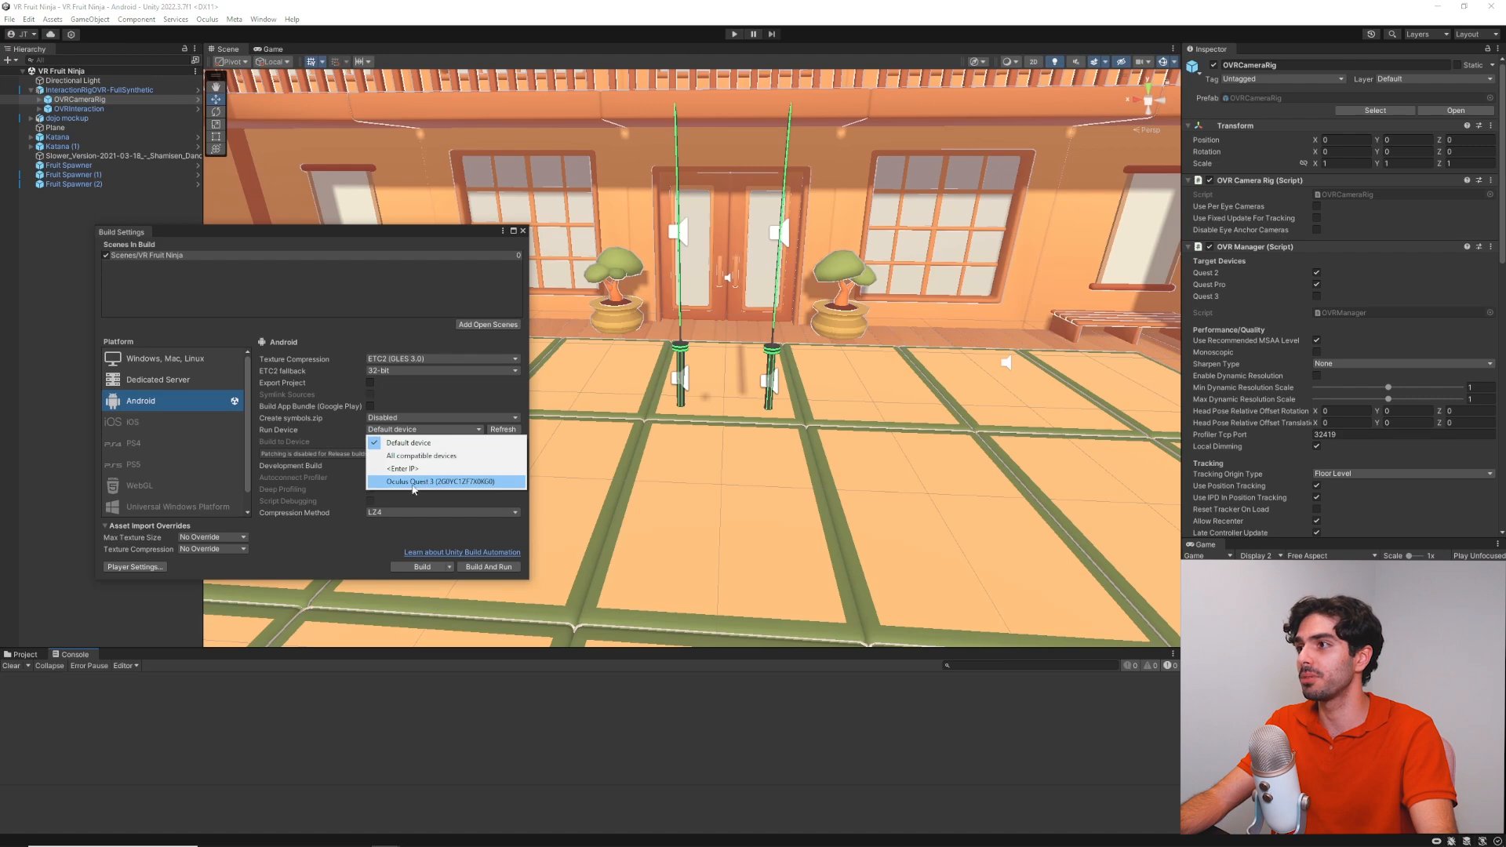
left_click(503, 430)
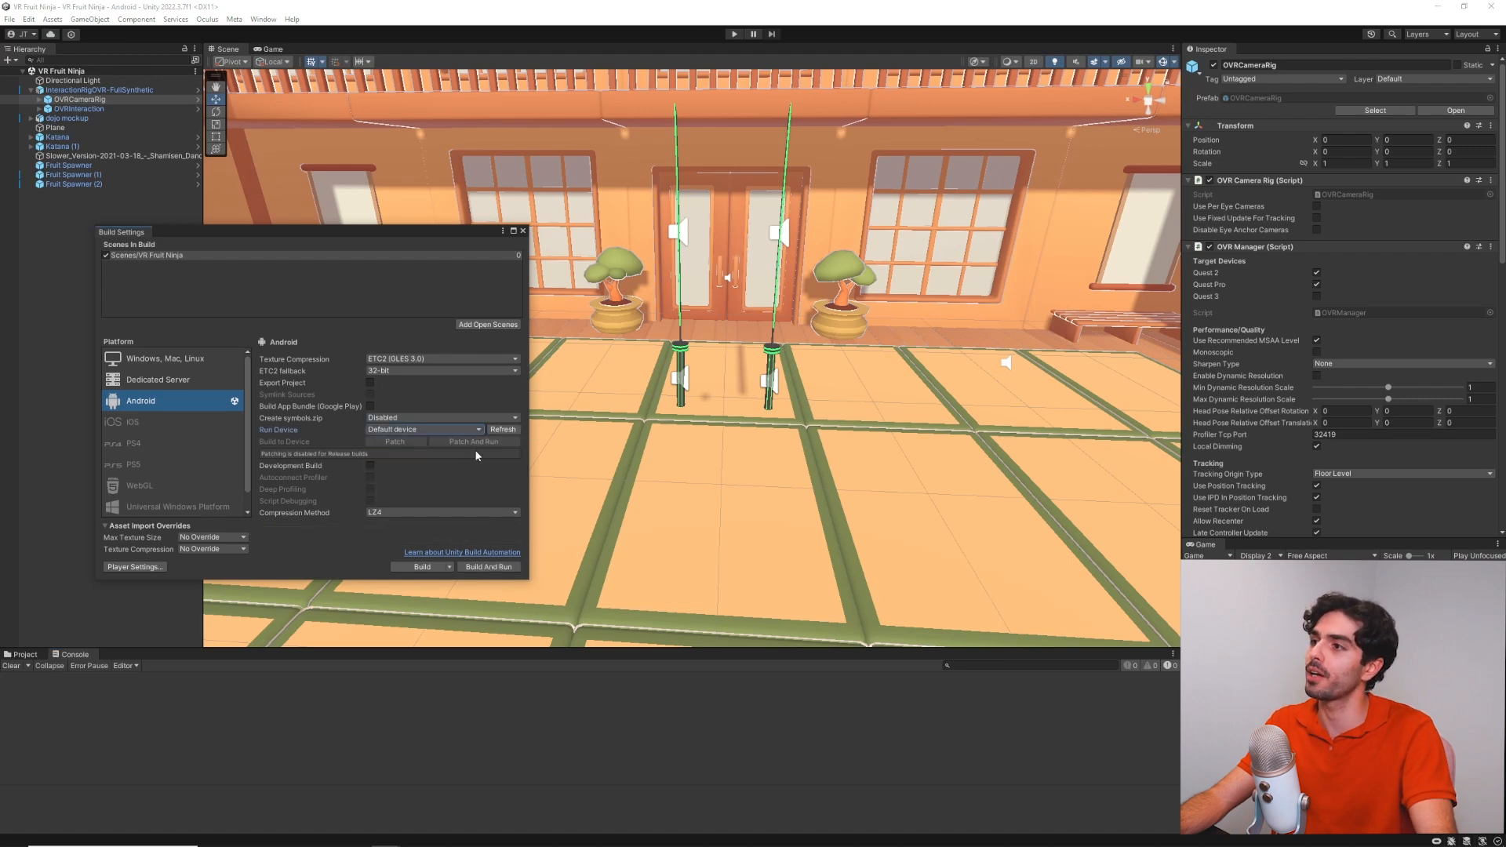
Leave the build settings and enable Quest 3 as a target device in the OVR Manager of the OVRCameraRig
left_click(523, 232)
left_click(26, 259)
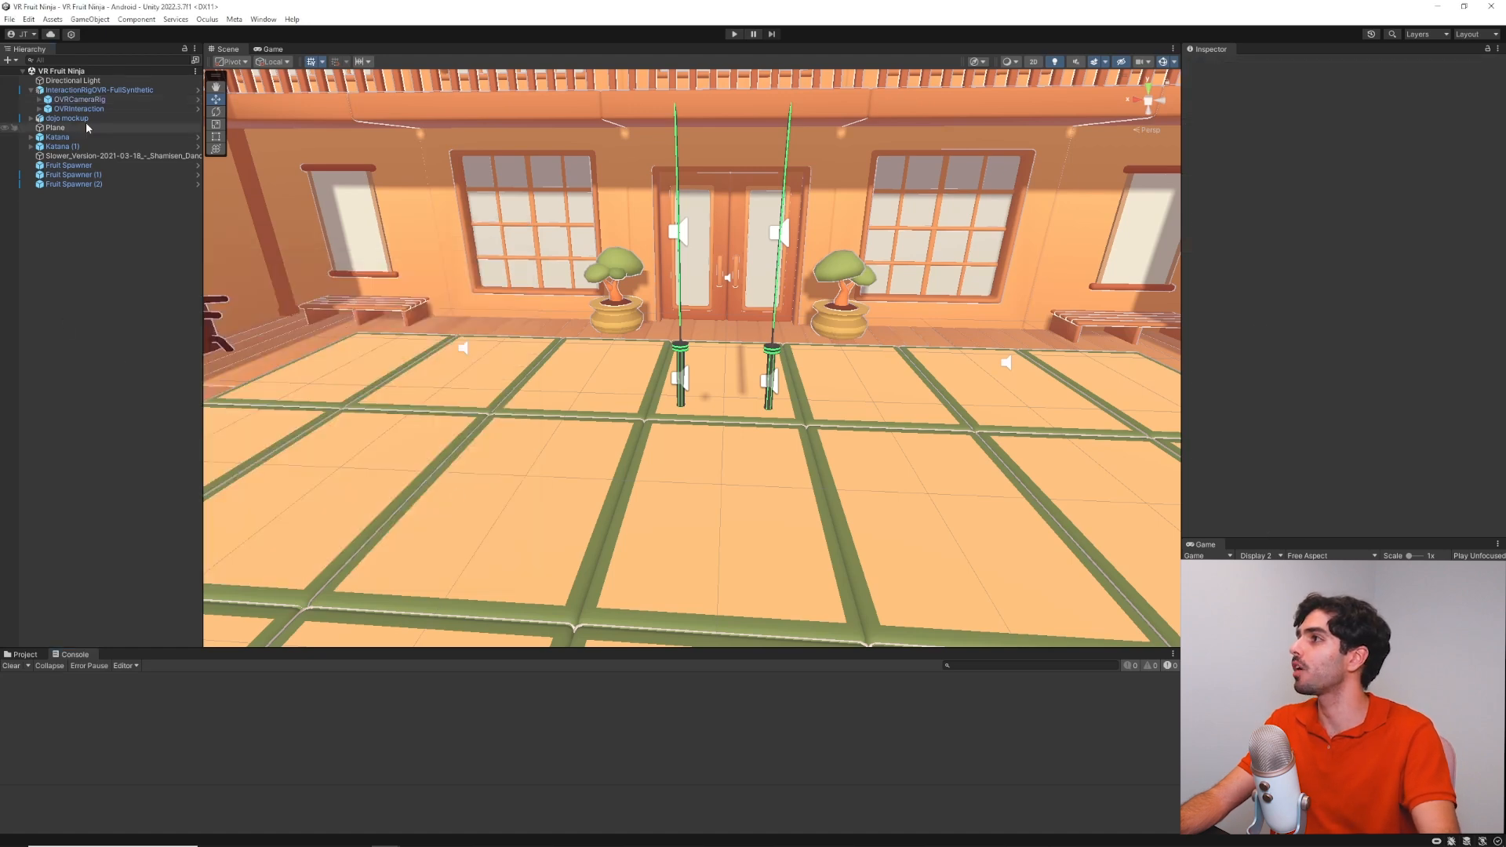
left_click(43, 91)
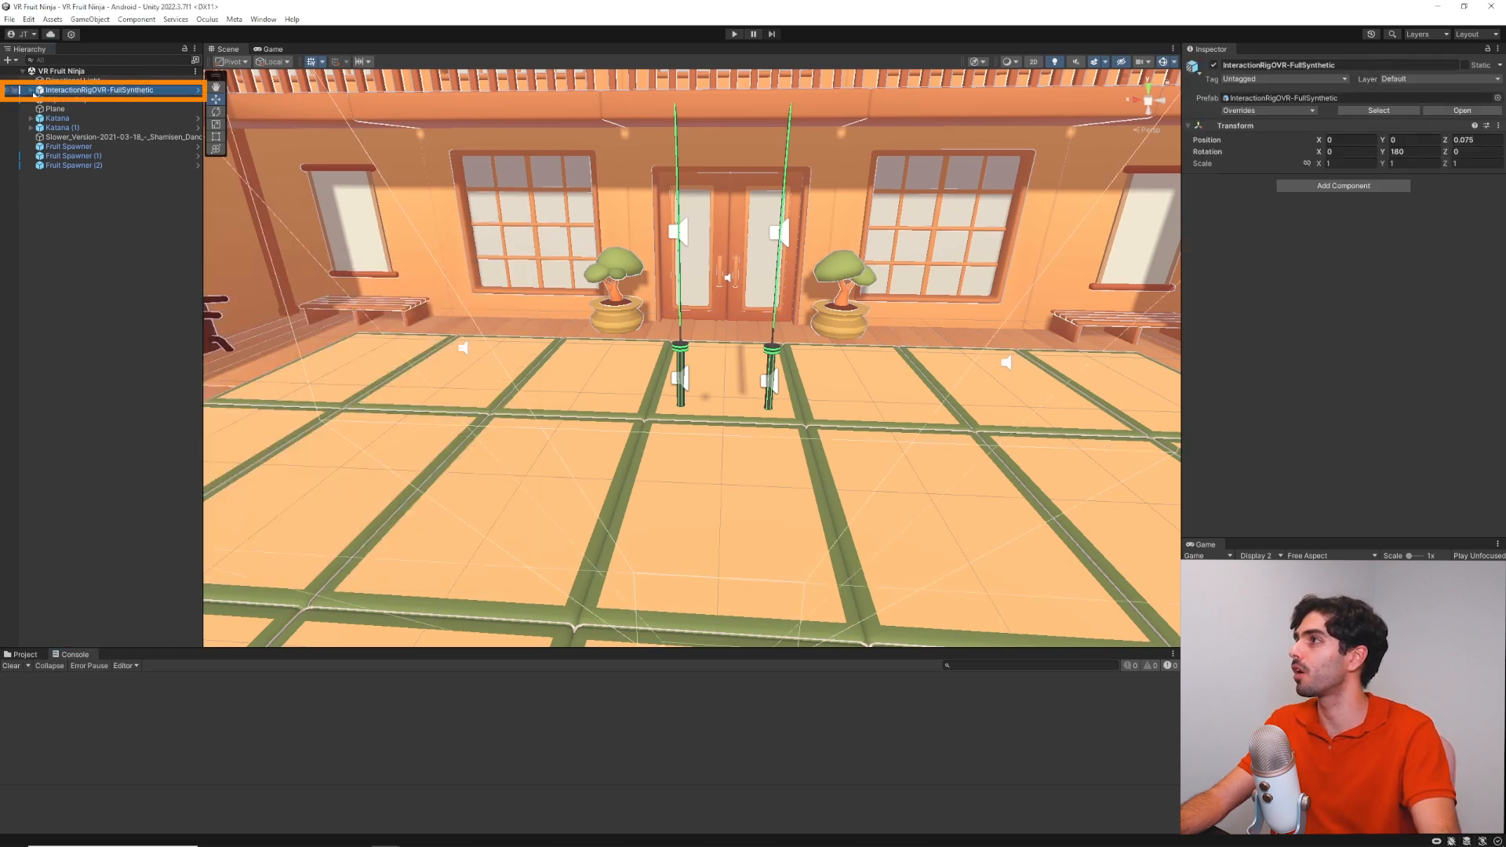
left_click(31, 90)
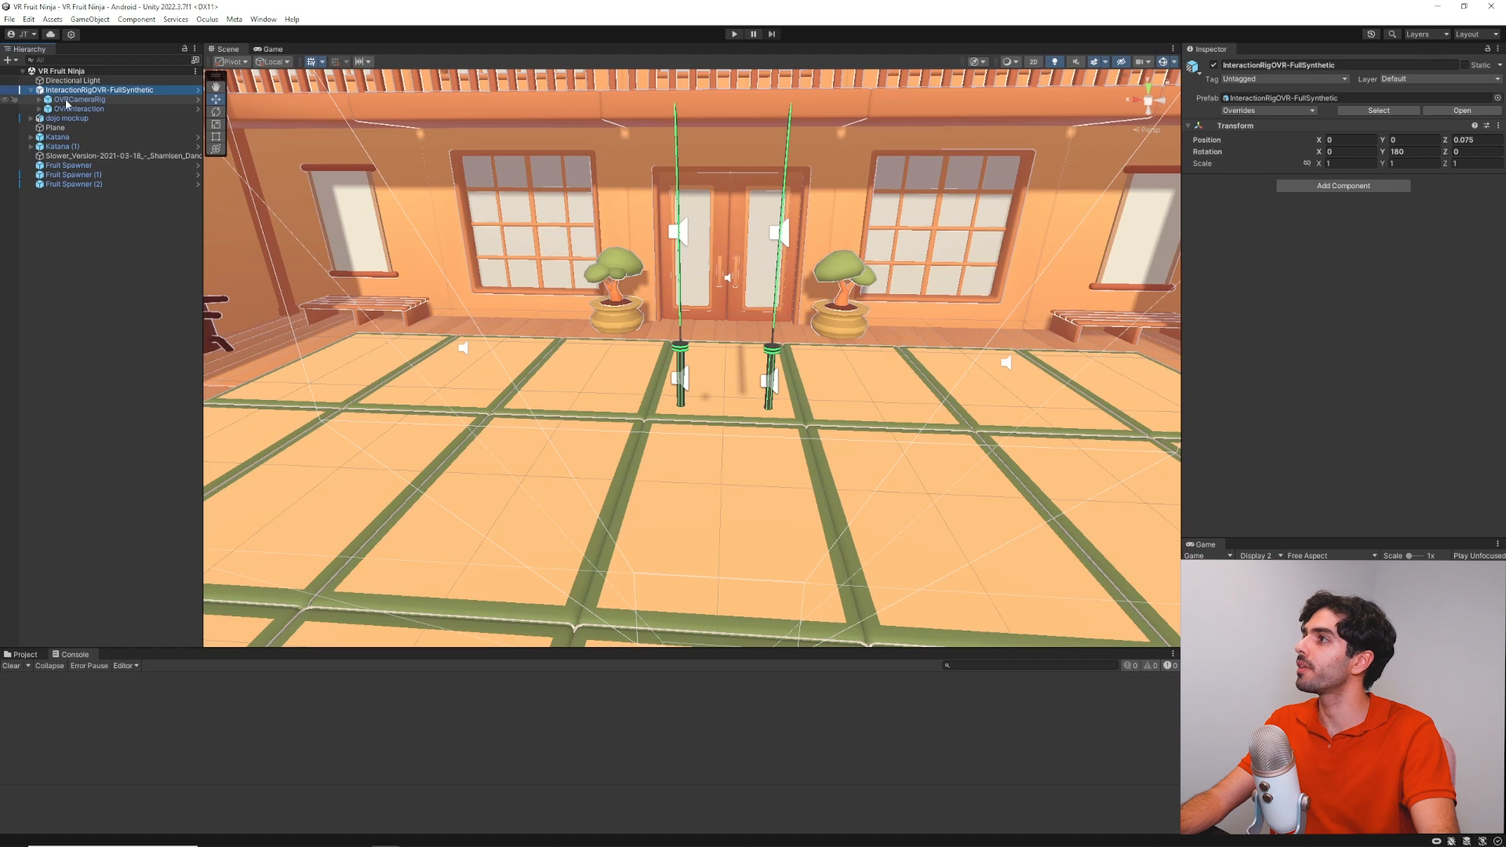
left_click(69, 99)
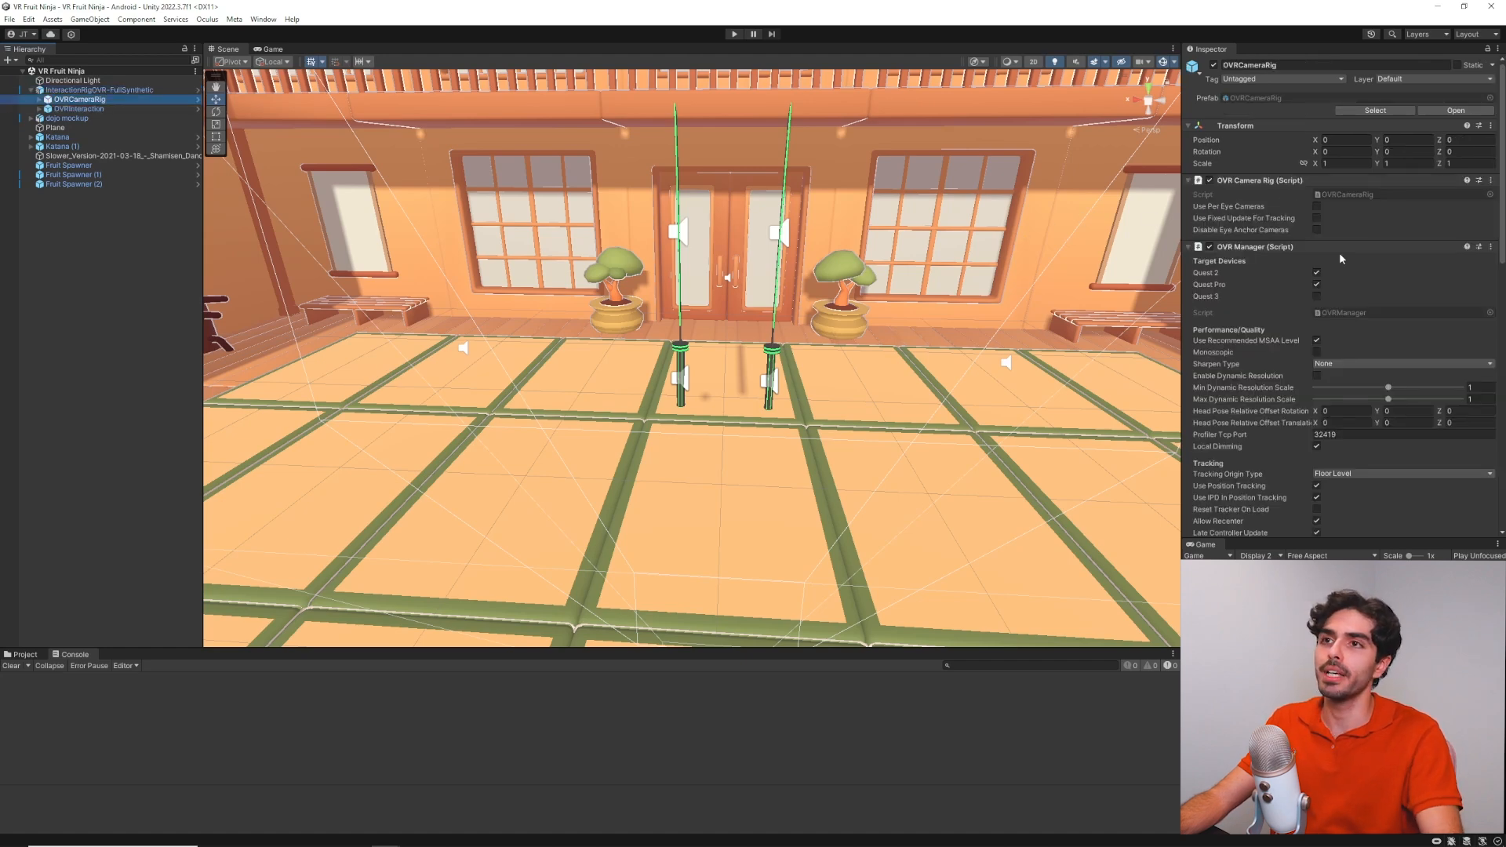
scroll(1343, 251, "down", 2)
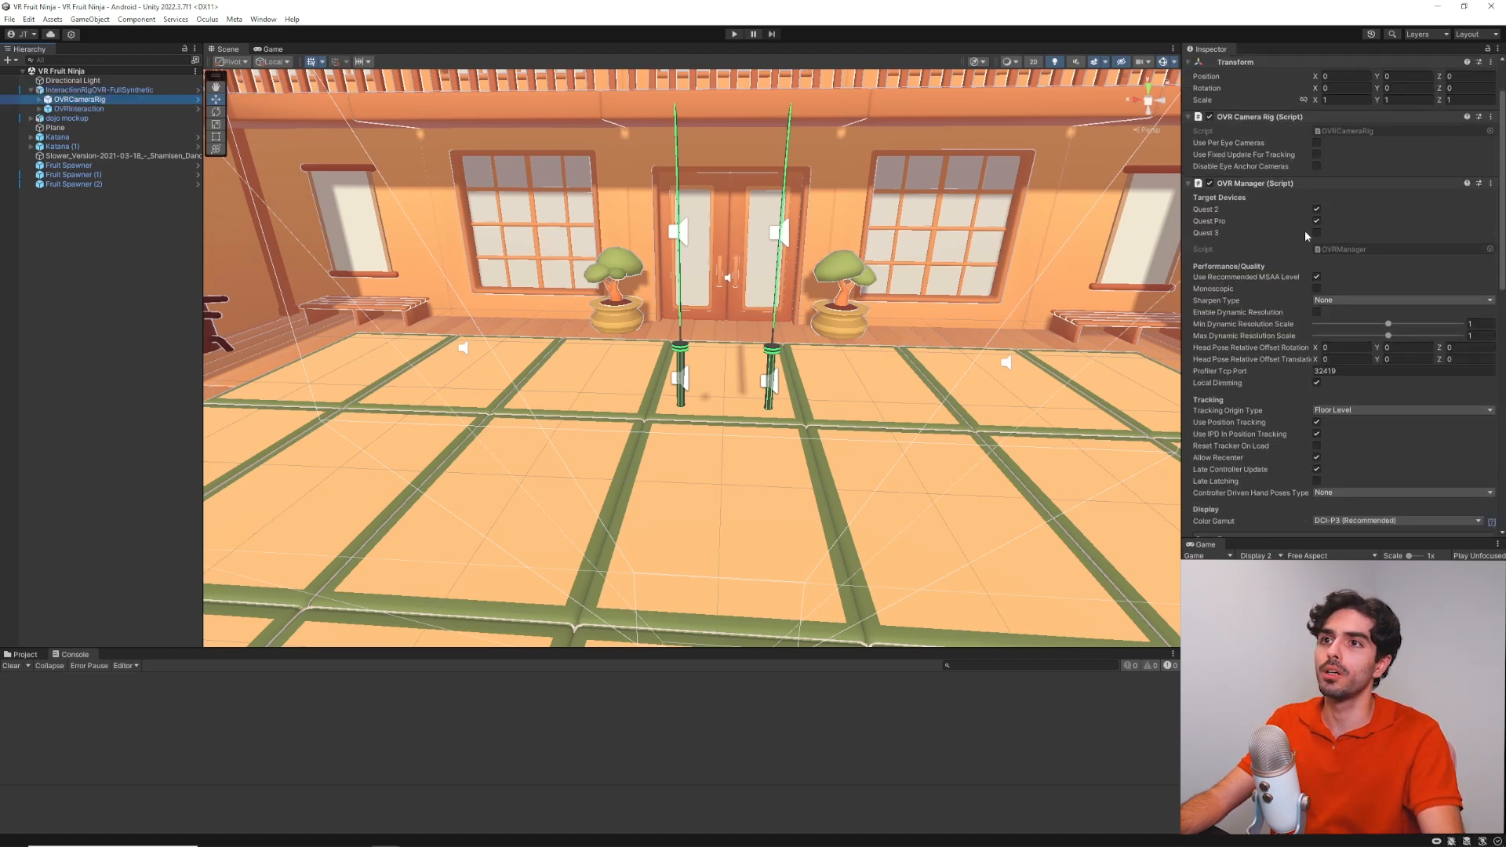
left_click(1316, 233)
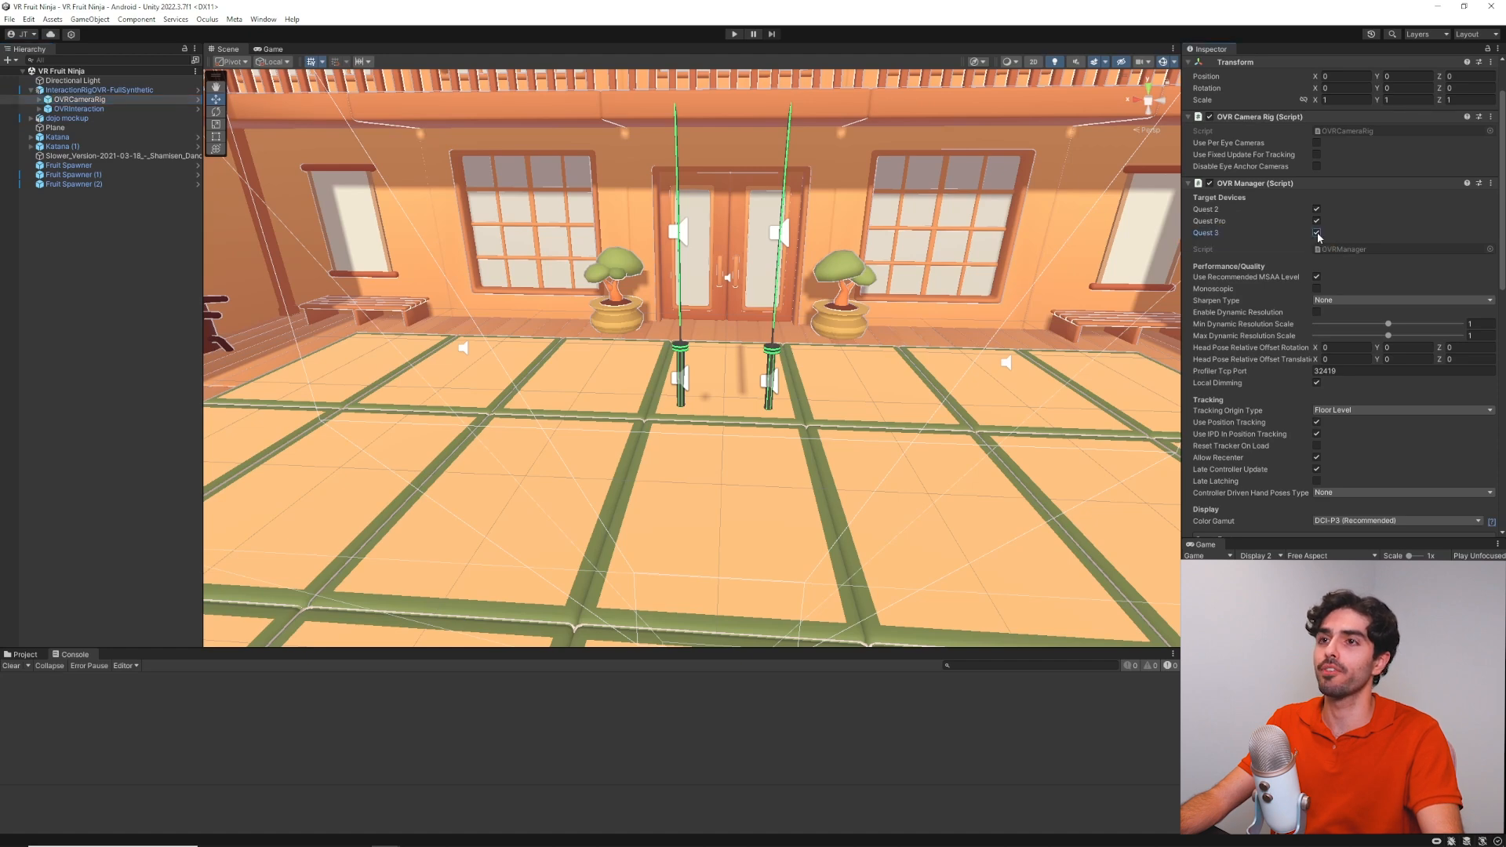
Check the Hand Tracking Support choices under Quest Features in the OVR Manager, keeping Controllers And Hands
scroll(1323, 342, "down", 8)
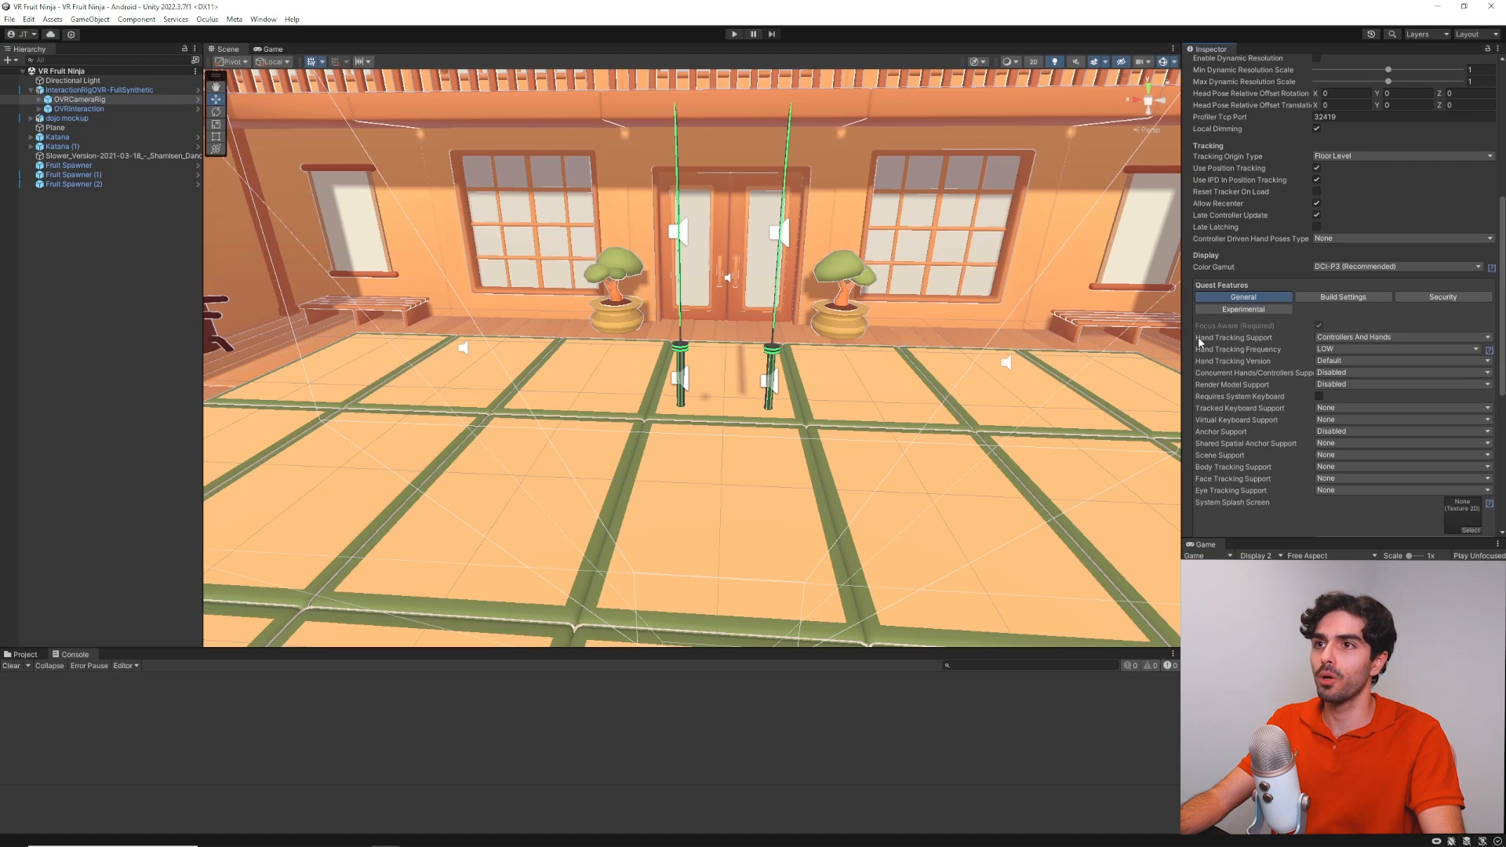
left_click(1334, 340)
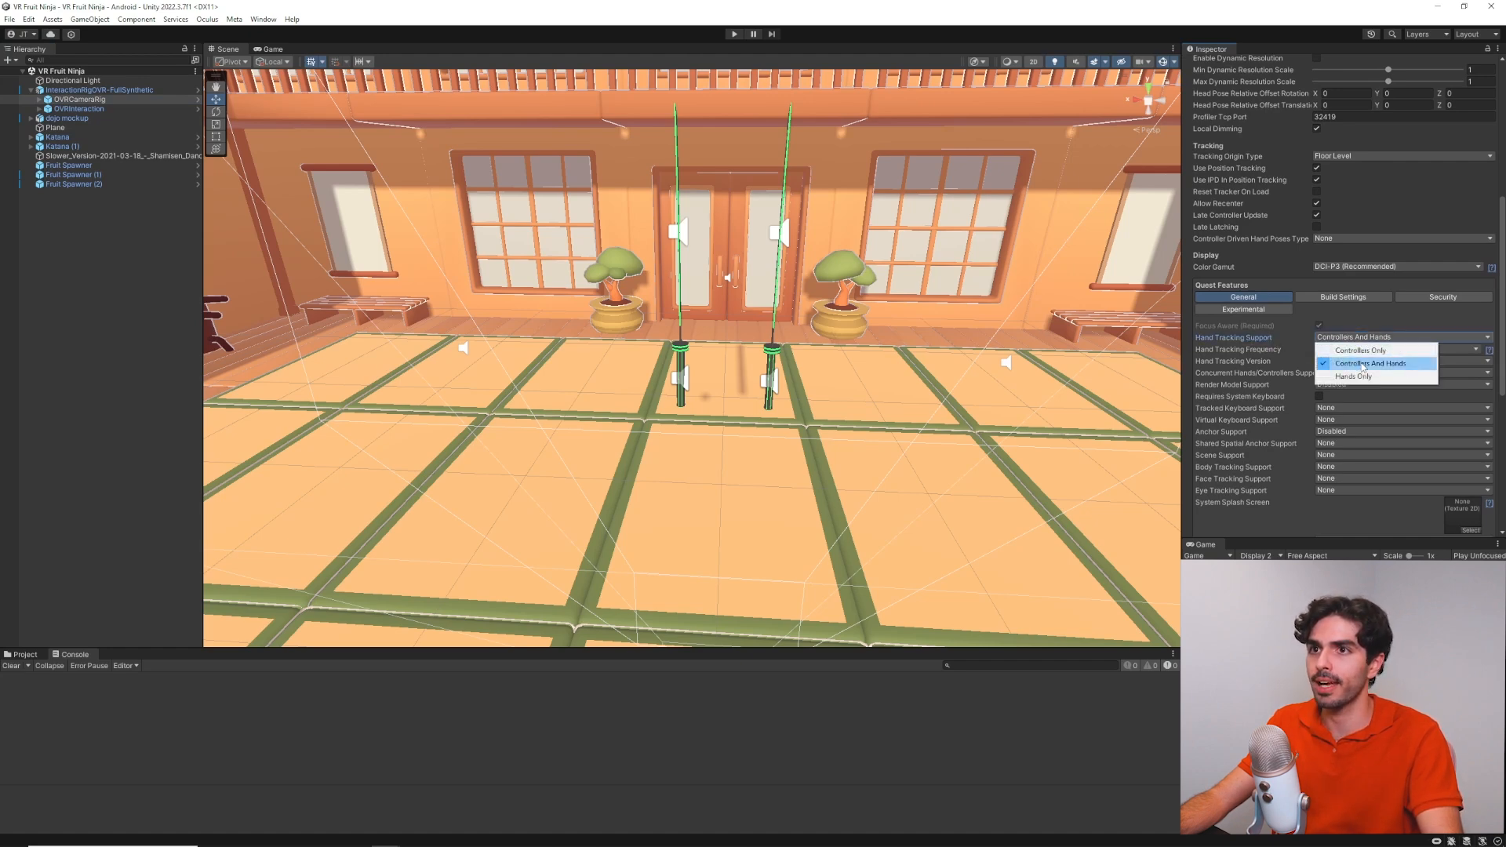
left_click(1363, 365)
left_click(1361, 340)
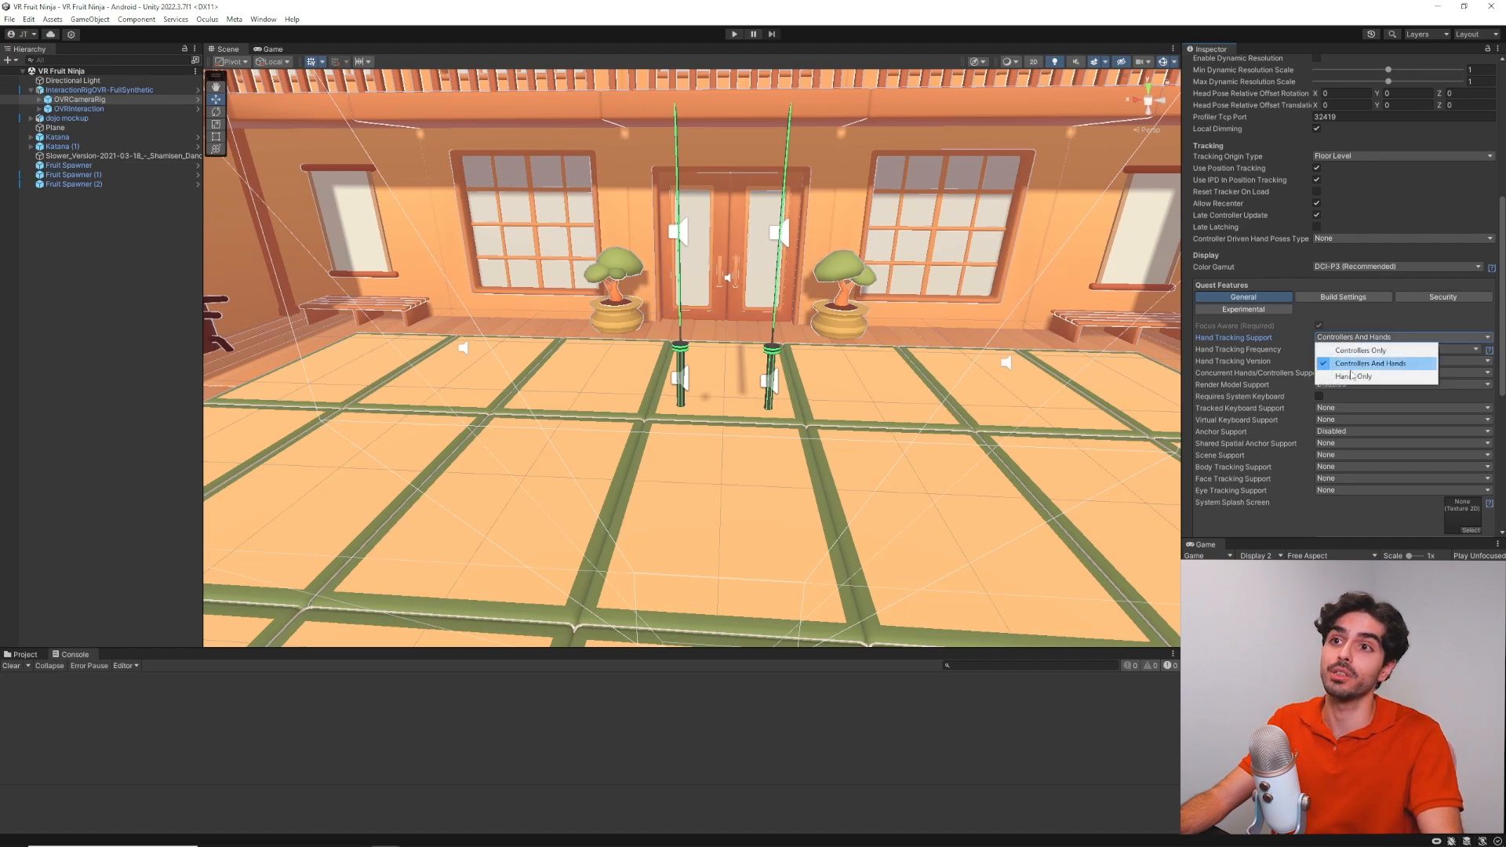
left_click(1451, 337)
left_click(1456, 338)
left_click(1332, 328)
scroll(1293, 349, "up", 4)
scroll(1292, 348, "up", 1)
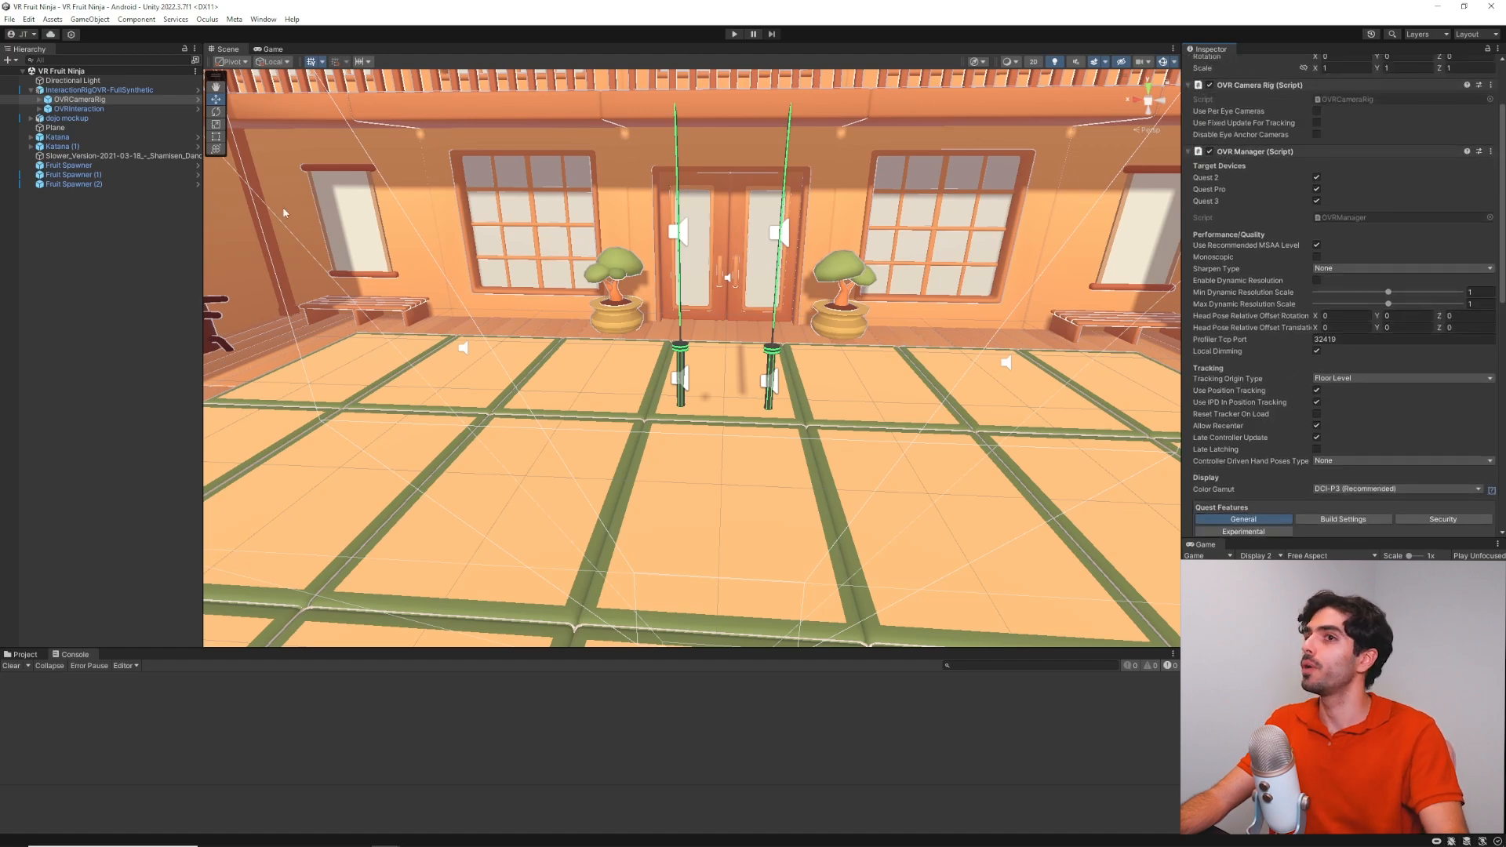
Set the near clipping plane of the CenterEyeAnchor camera, inside the OVRCameraRig's TrackingSpace, to 0.01
left_click(39, 99)
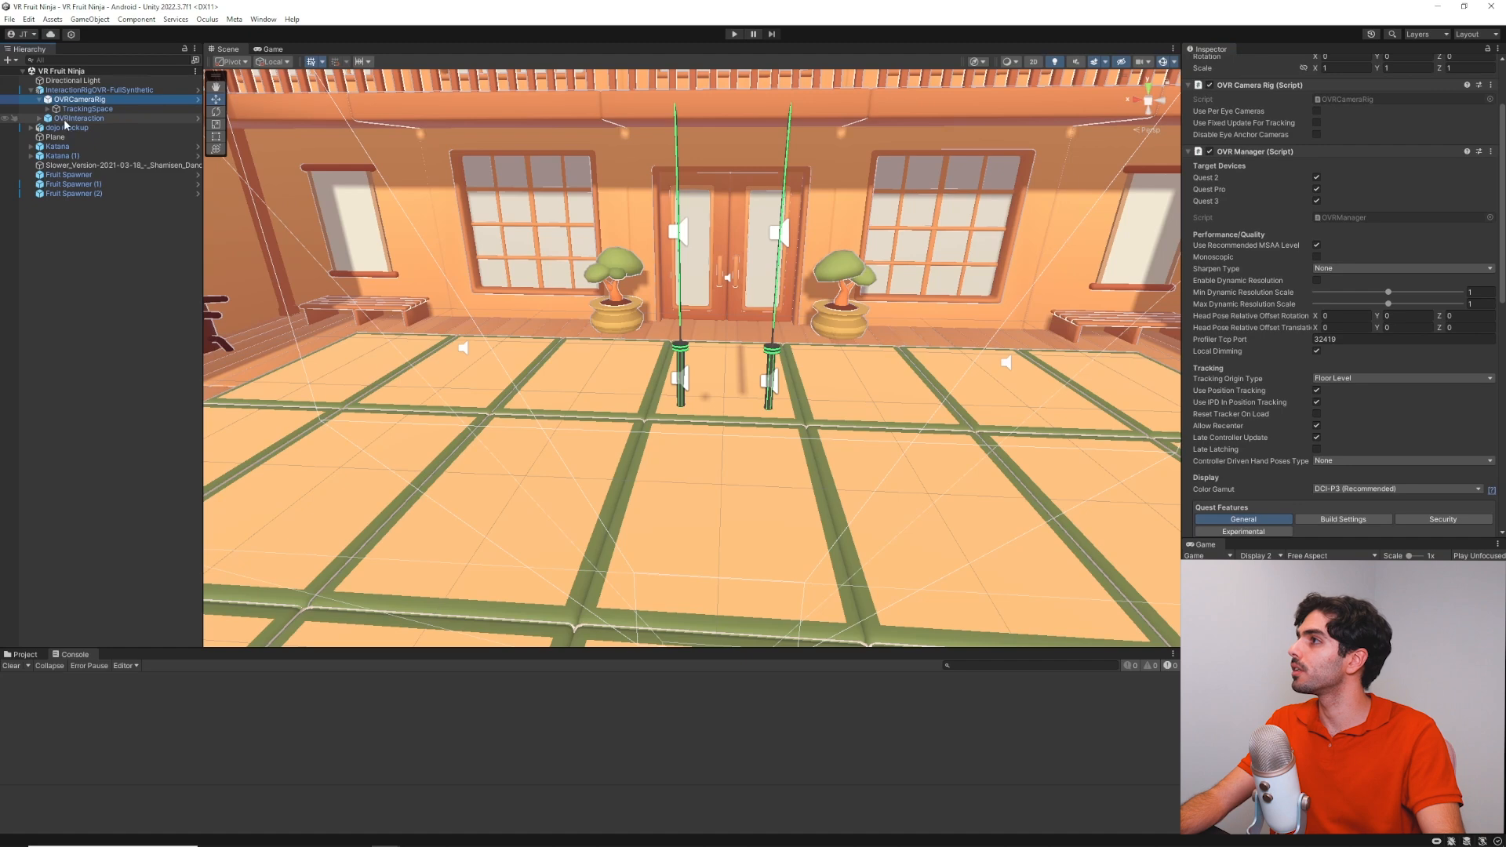
left_click(47, 109)
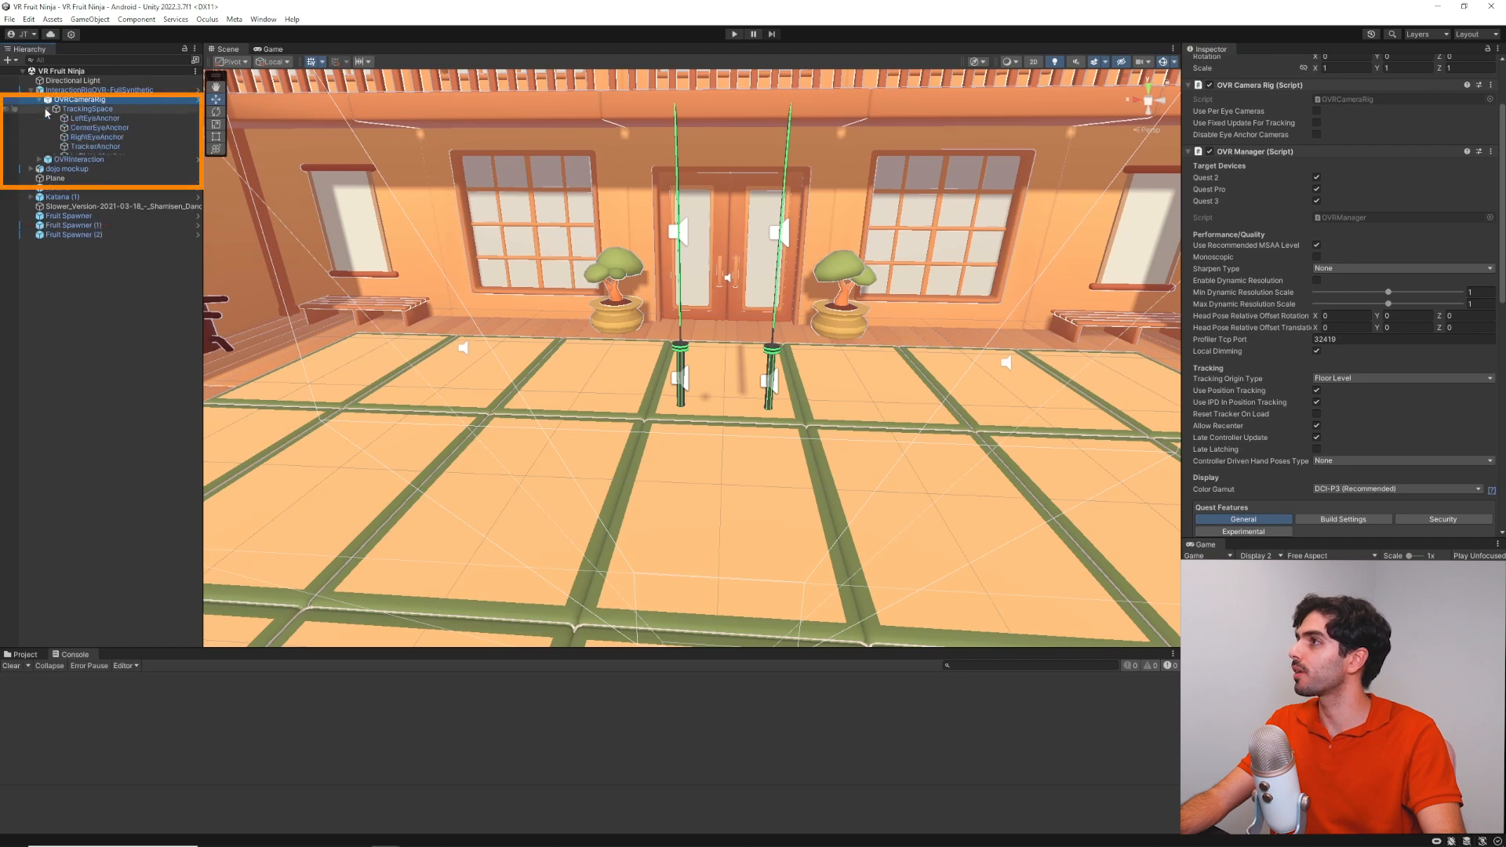
left_click(93, 128)
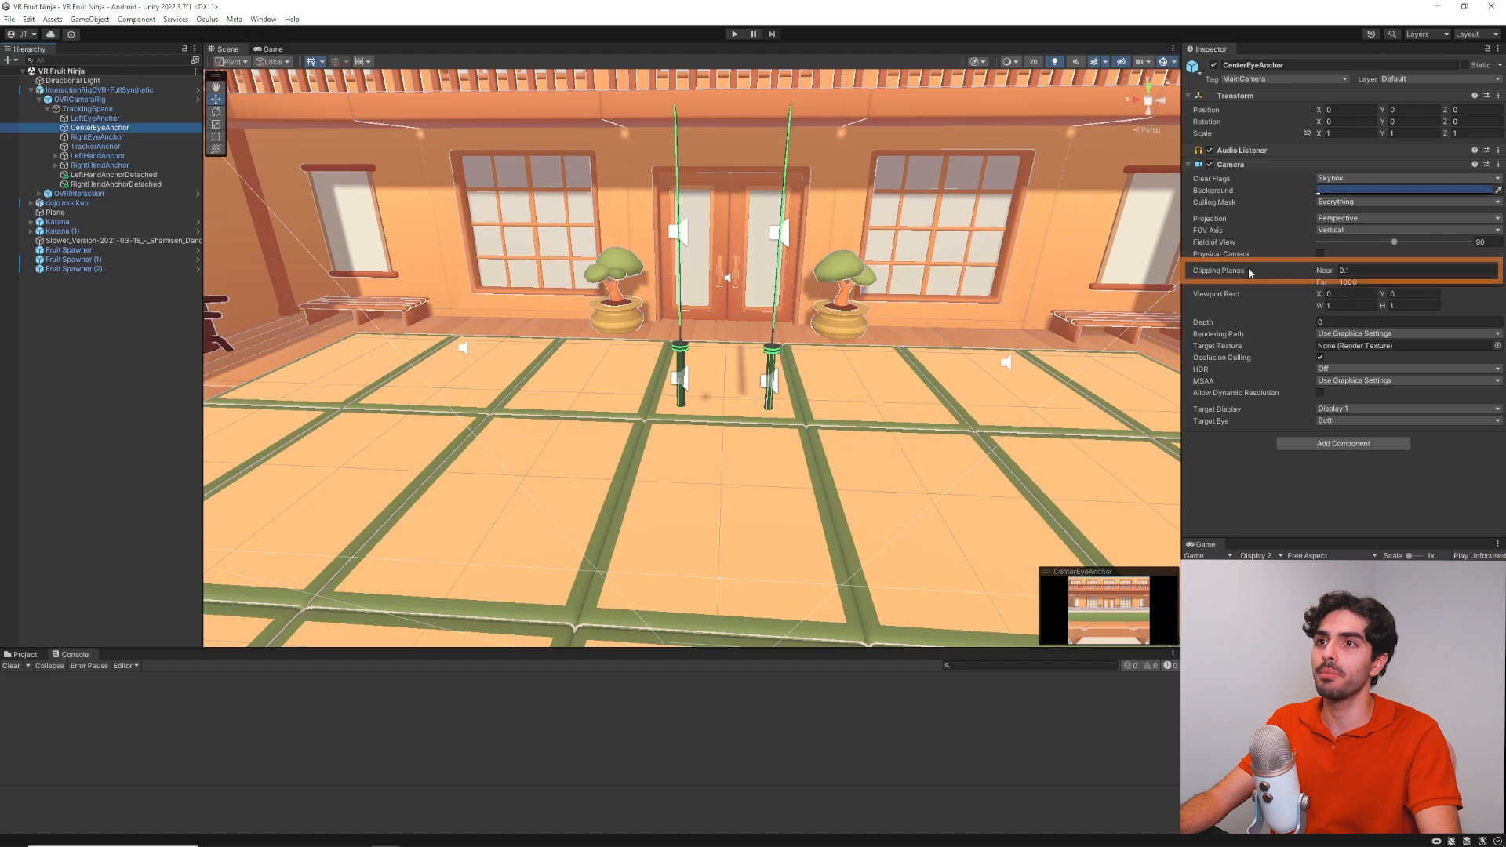
left_click(1347, 271)
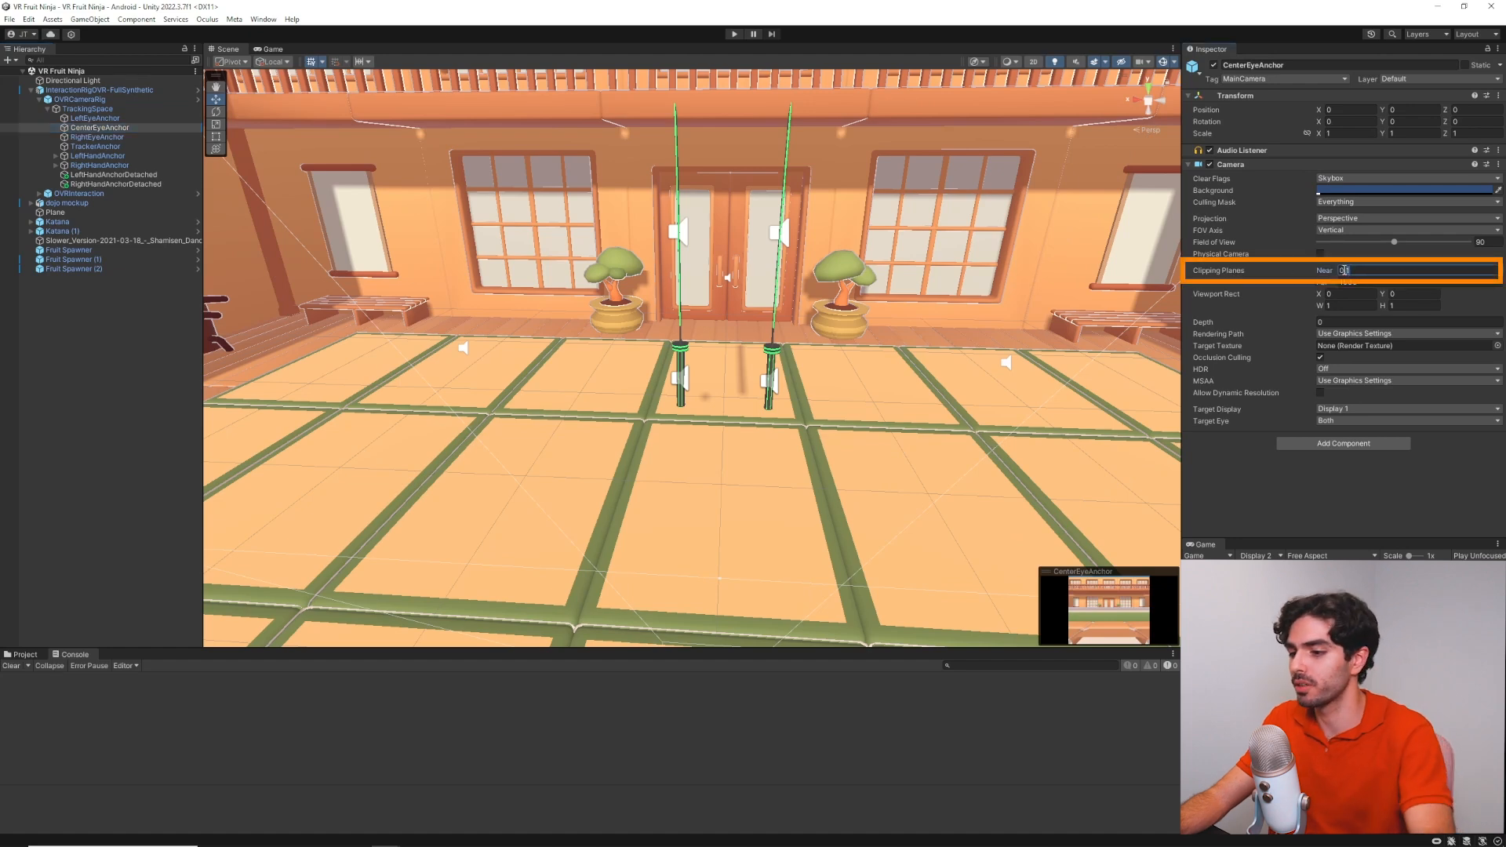
key("BackSpace")
type("001")
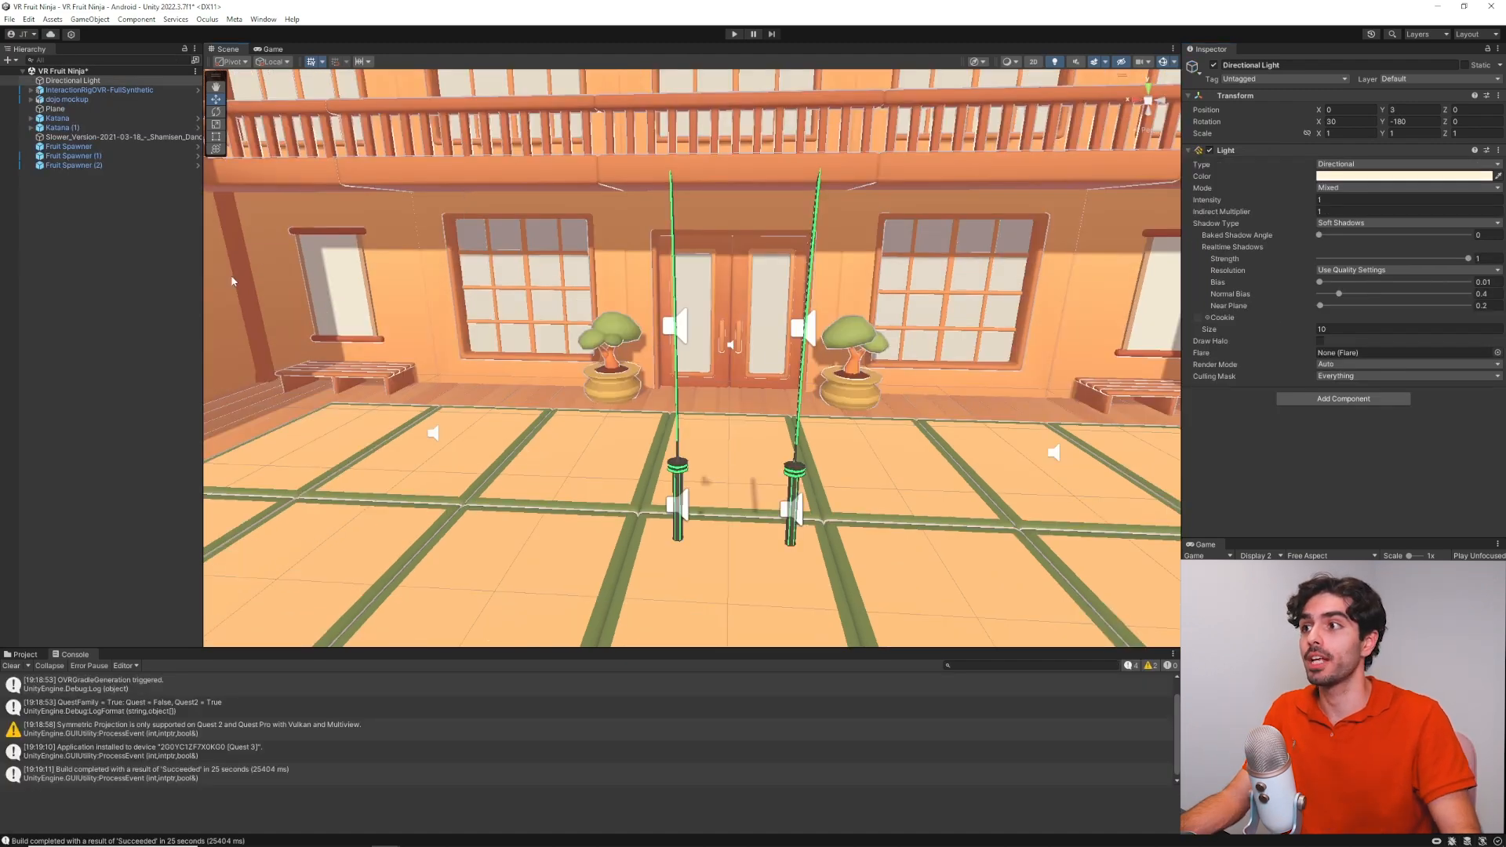
Set the default Android quality level to Ultra in the project's Quality settings
left_click(28, 20)
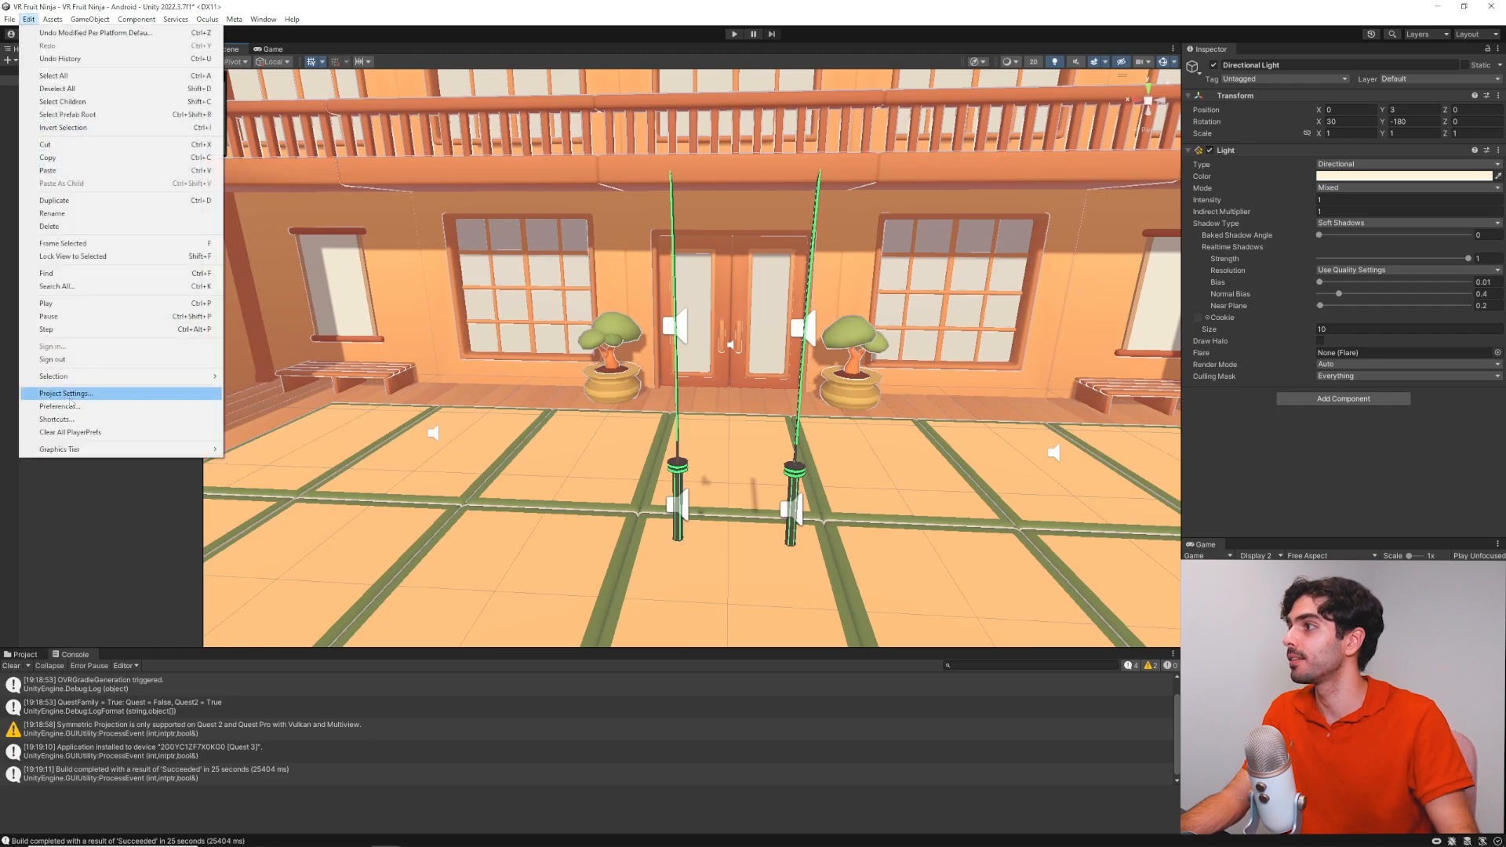
left_click(70, 396)
left_click(118, 336)
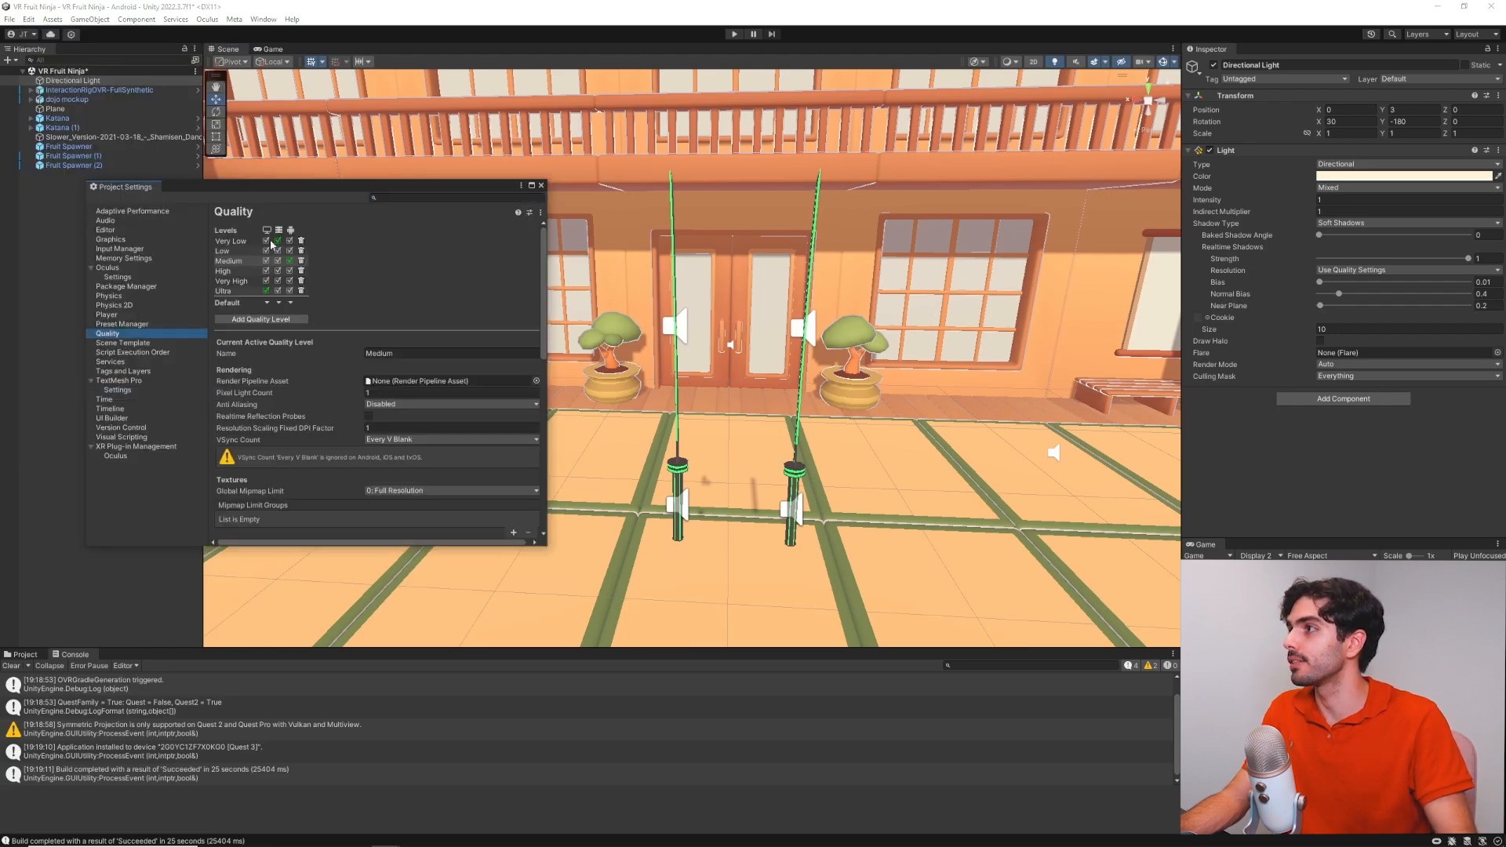
left_click(224, 263)
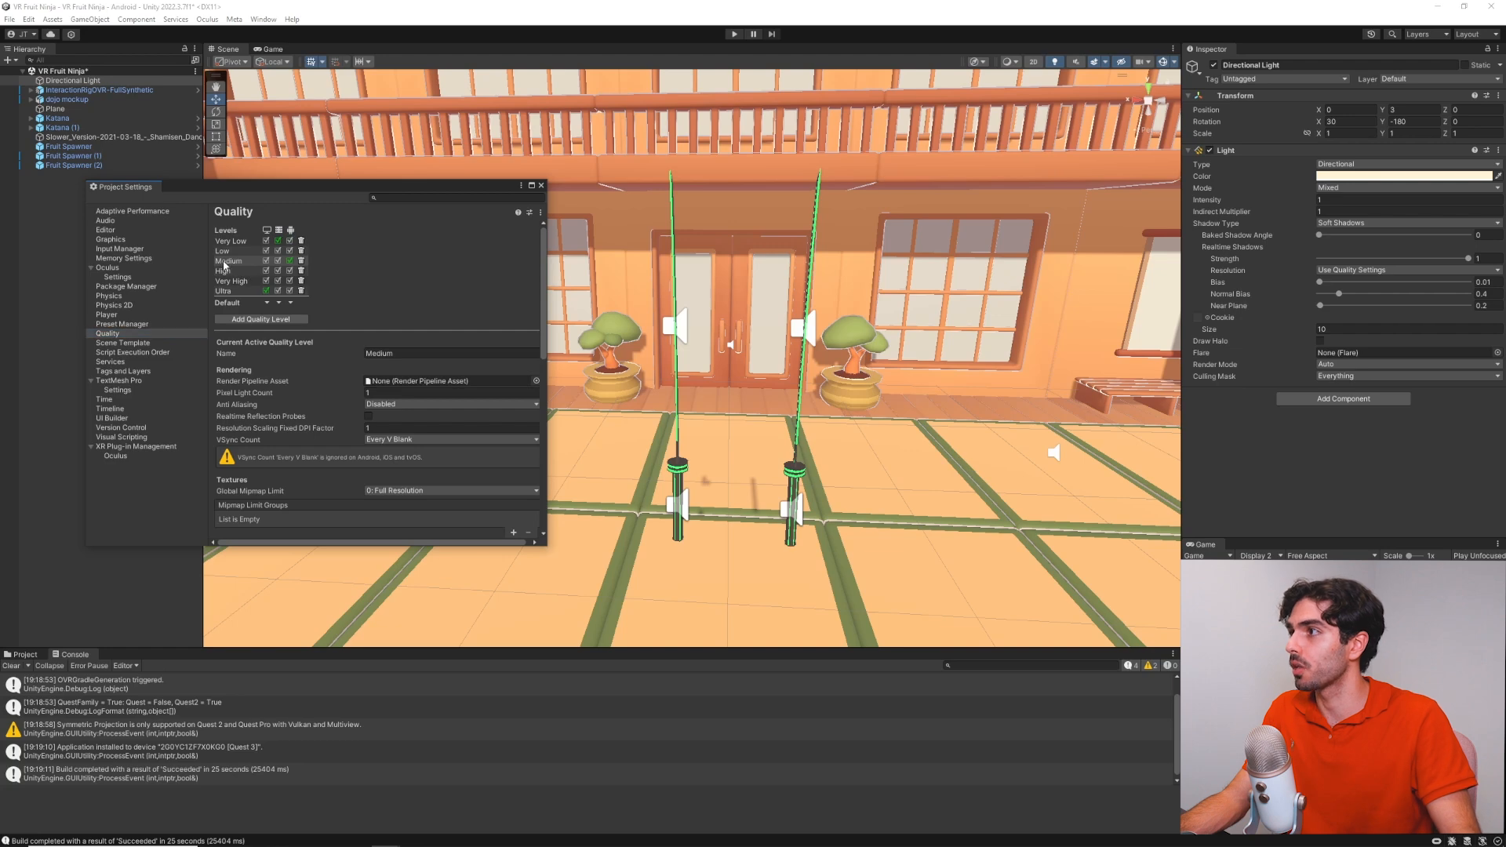
left_click(290, 303)
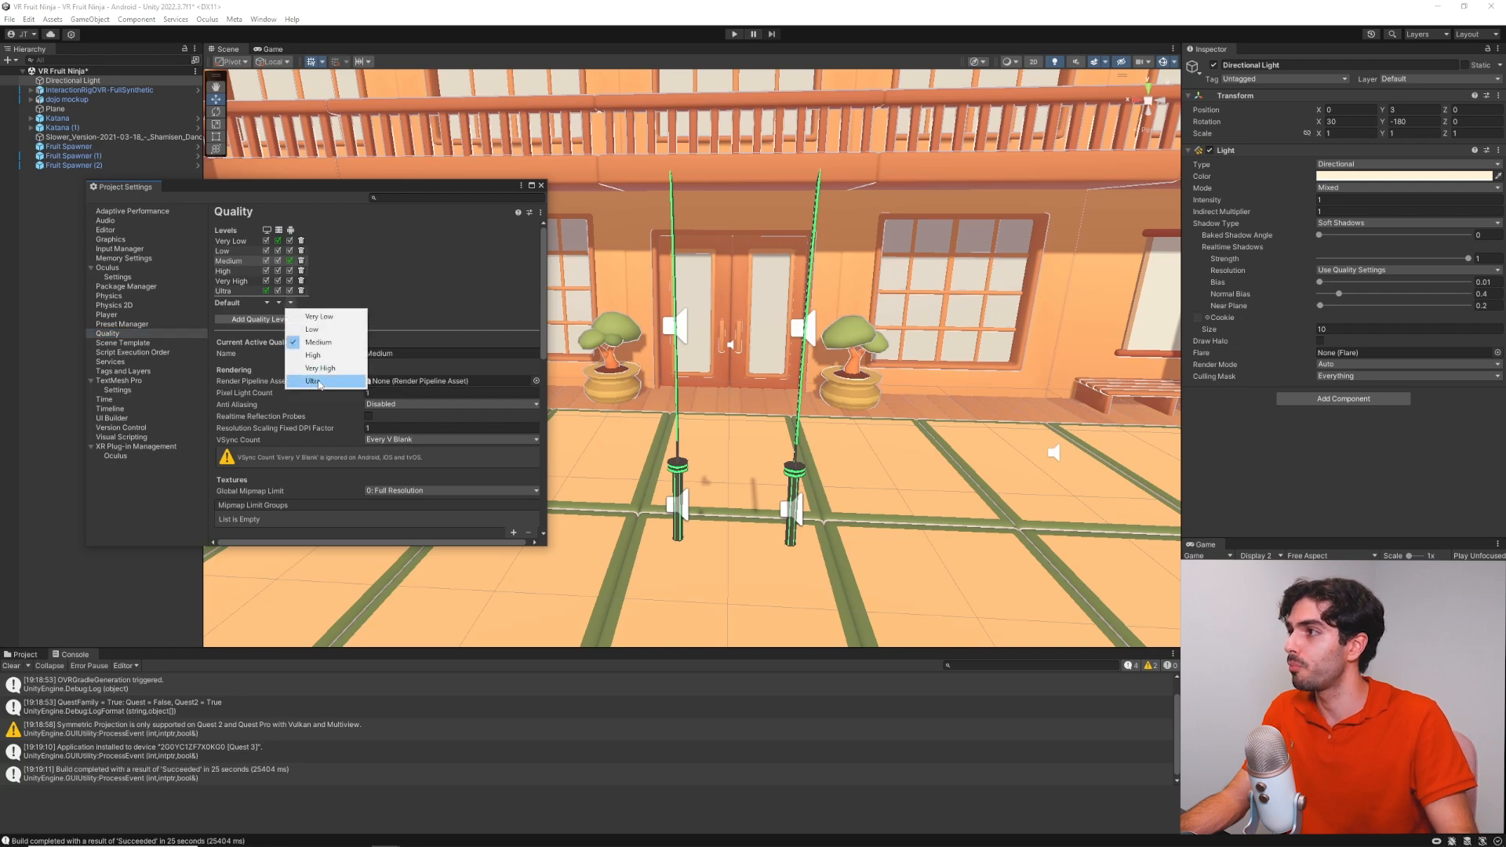
left_click(320, 382)
Set the Shadow Distance of the Ultra quality level to 16, comparing the shadows in the scene at different distances
scroll(290, 353, "down", 7)
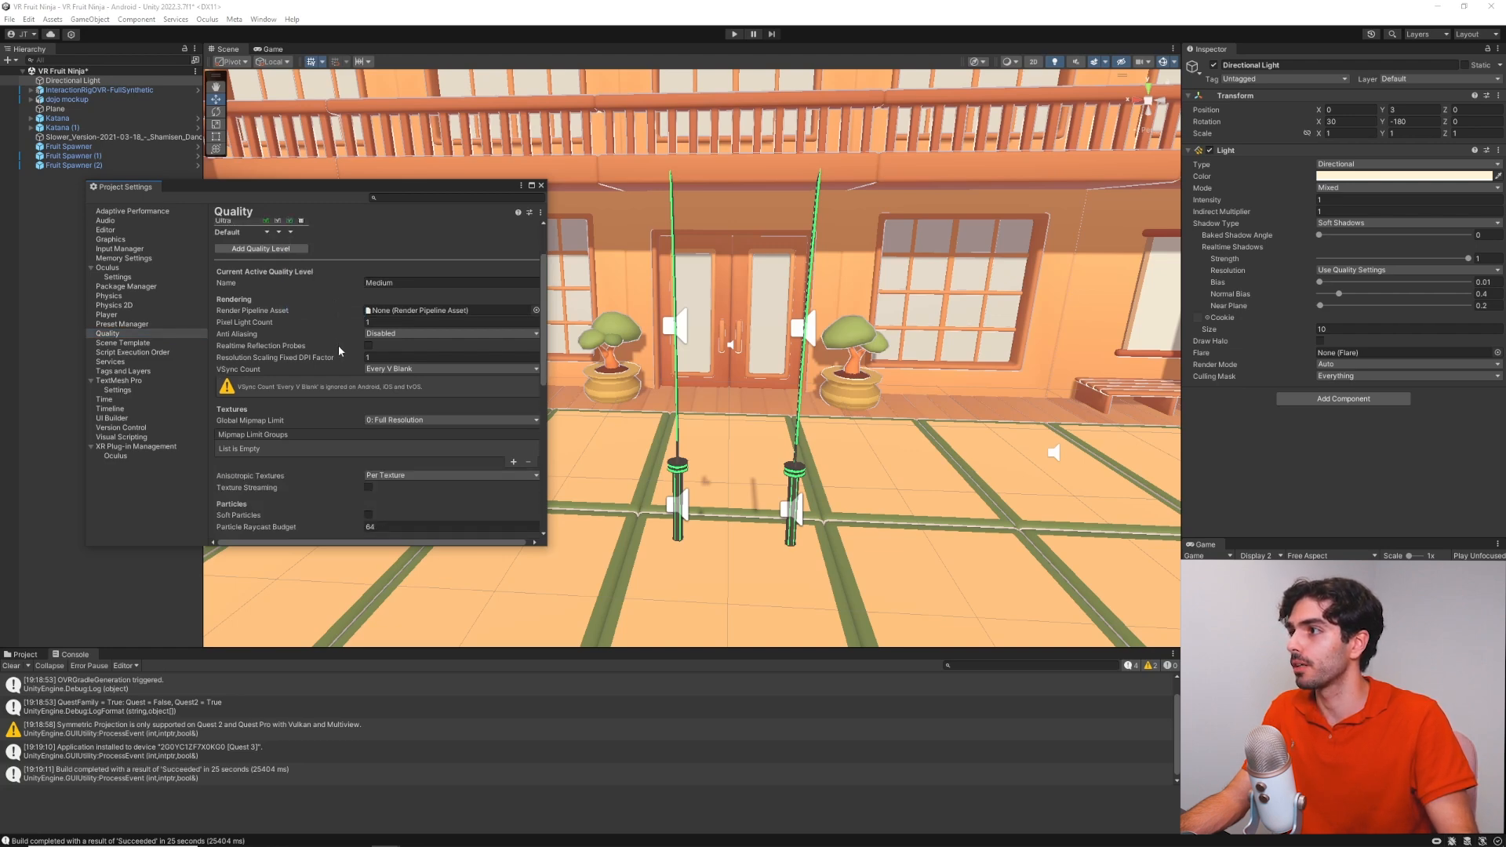
scroll(285, 390, "down", 5)
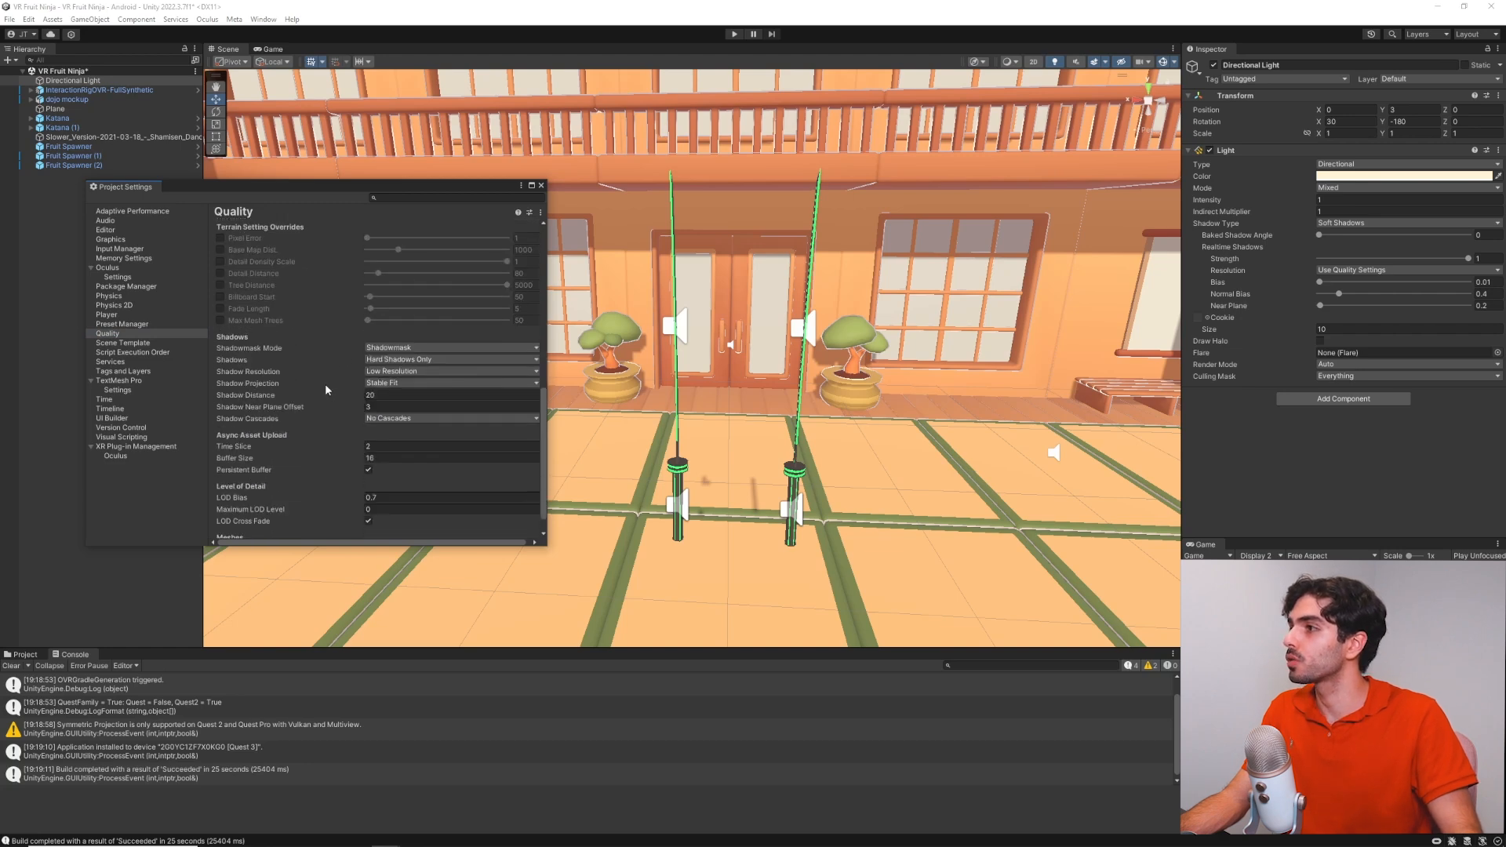
scroll(342, 384, "down", 5)
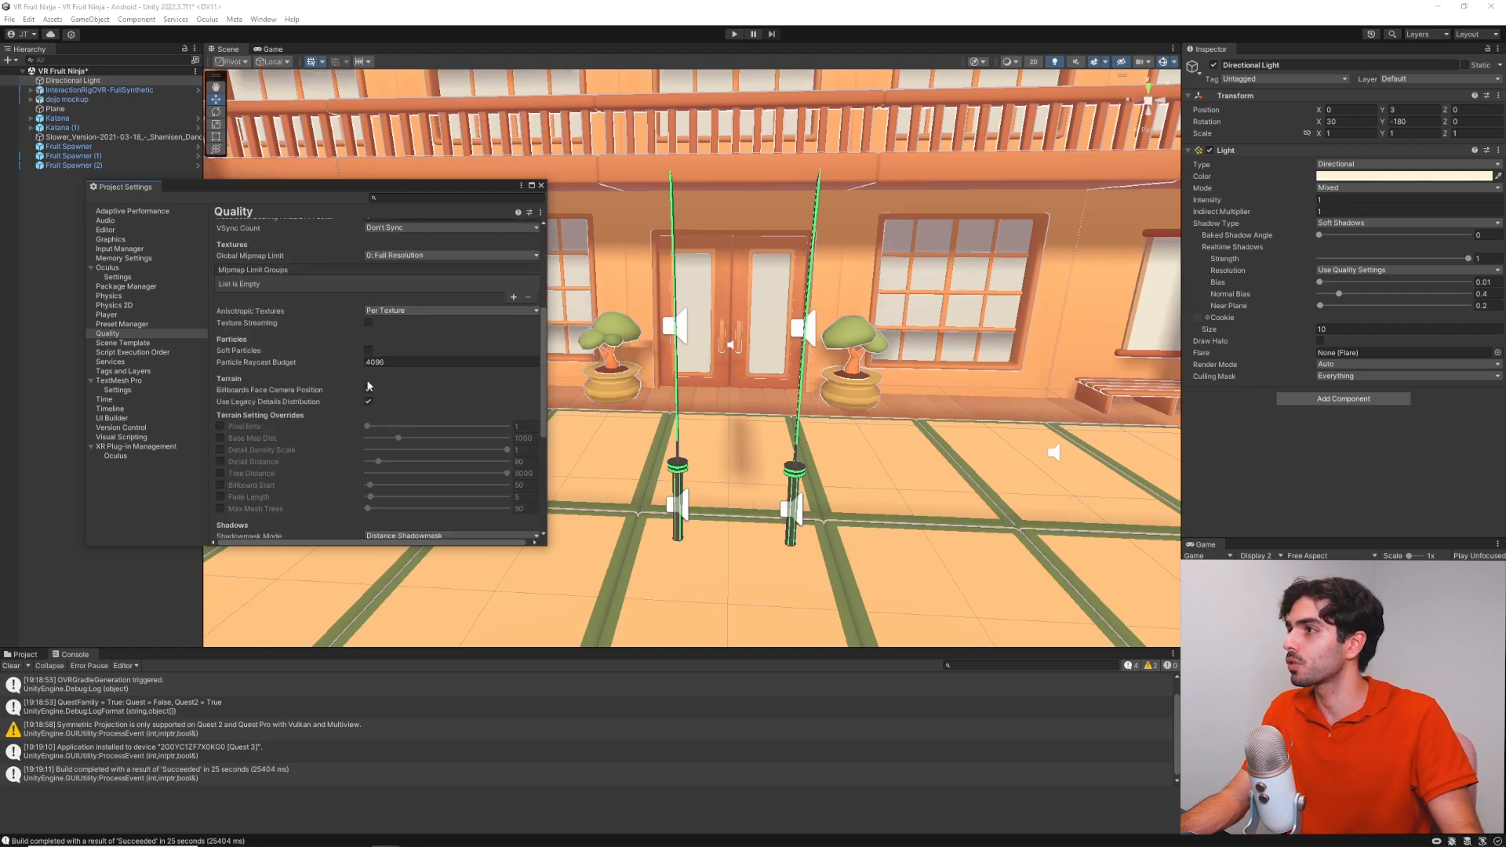
scroll(369, 386, "down", 5)
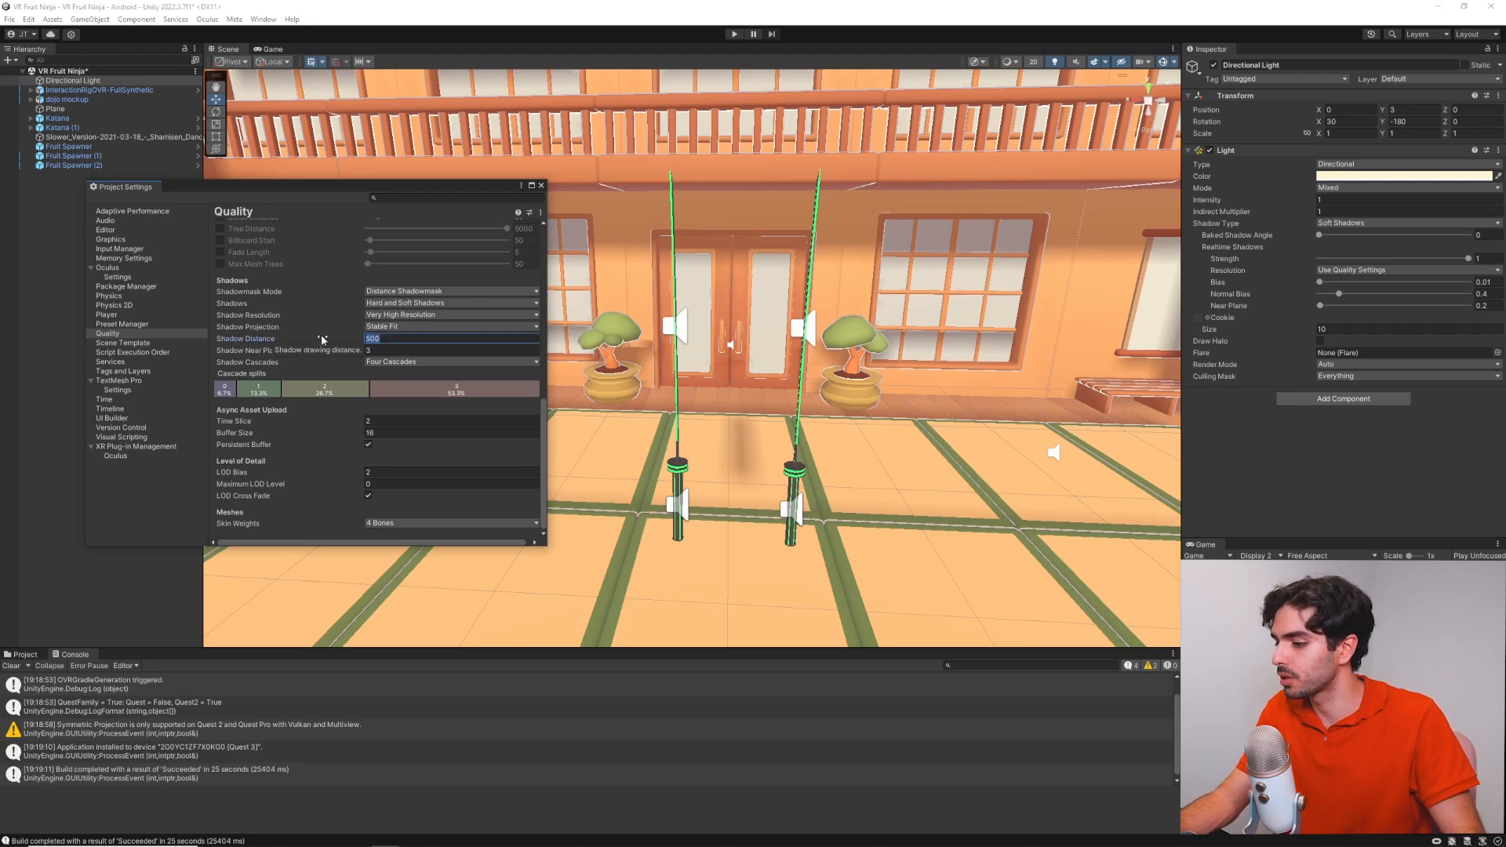
type("16")
right_click_drag(754, 369, 722, 416)
key("s")
left_click(366, 339)
mouse_move(360, 343)
left_mouse_down()
mouse_move(321, 340)
mouse_move(353, 339)
left_mouse_up()
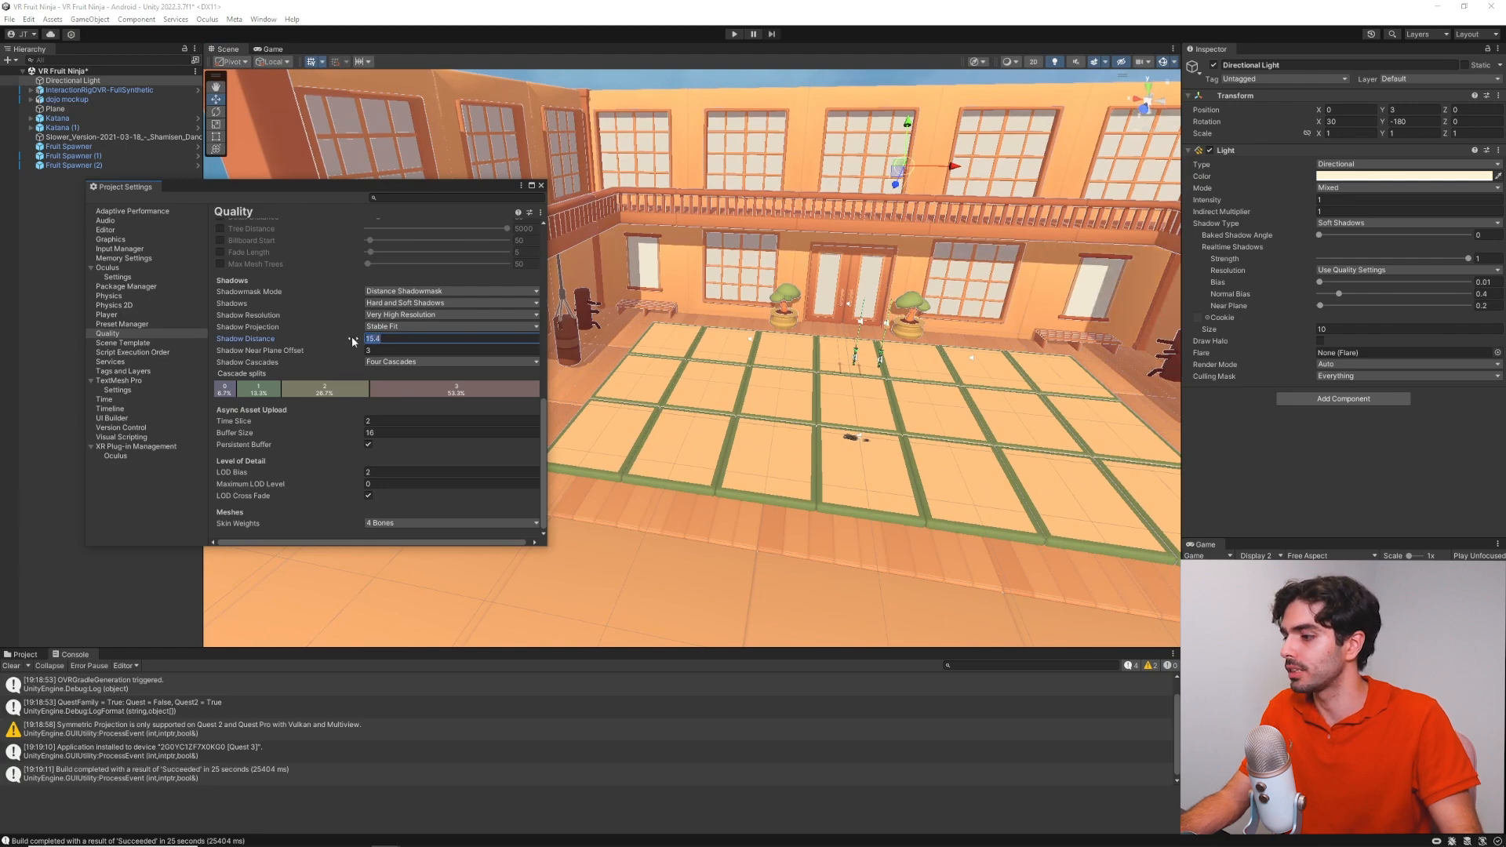
right_click_drag(784, 408, 824, 400)
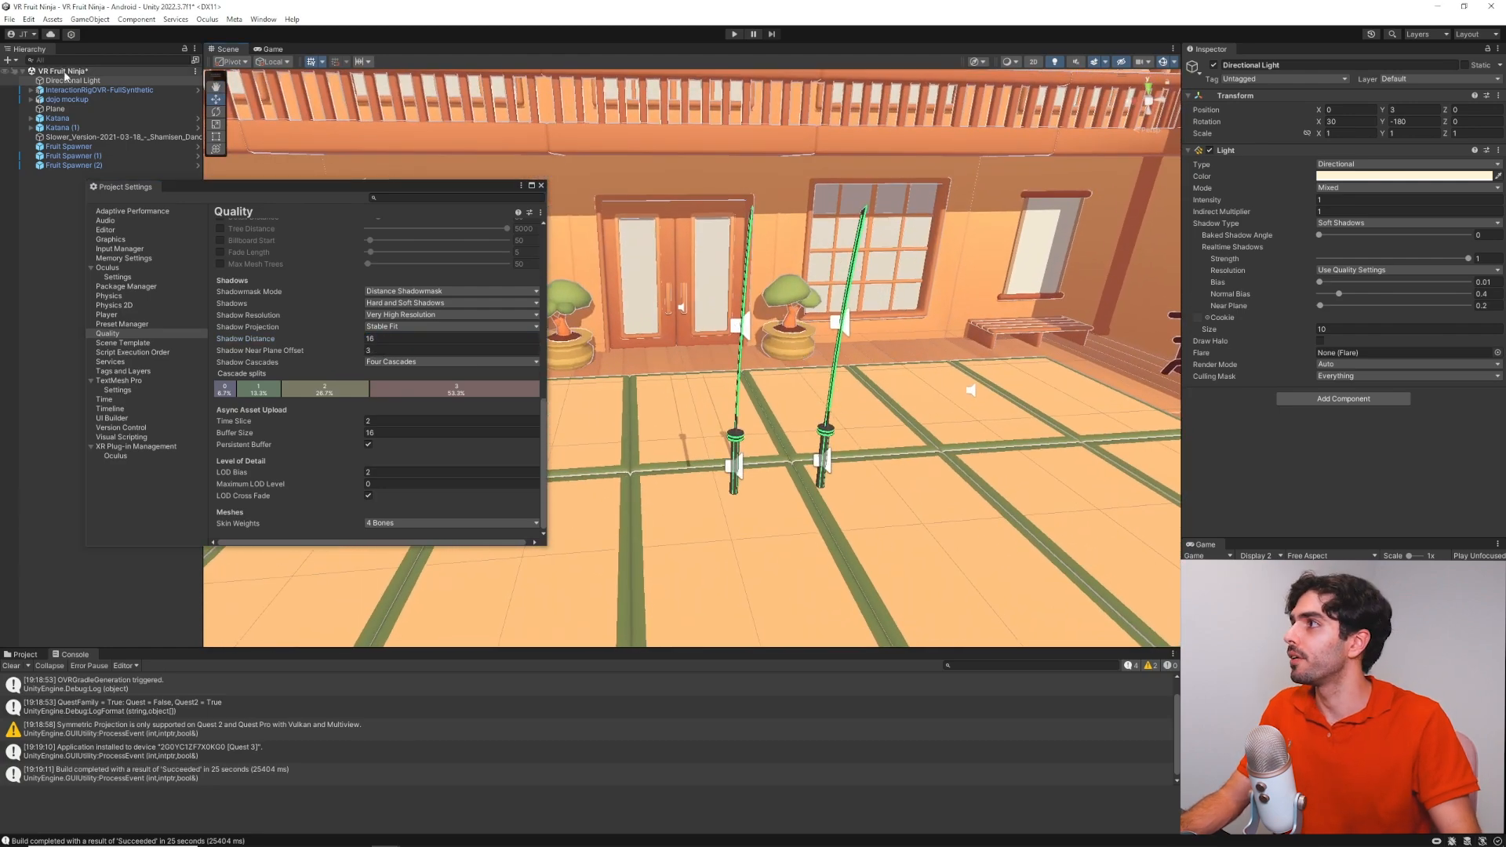
Lower the realtime shadow Bias of the Directional Light to its minimum and inspect the katana shadows
left_click(67, 79)
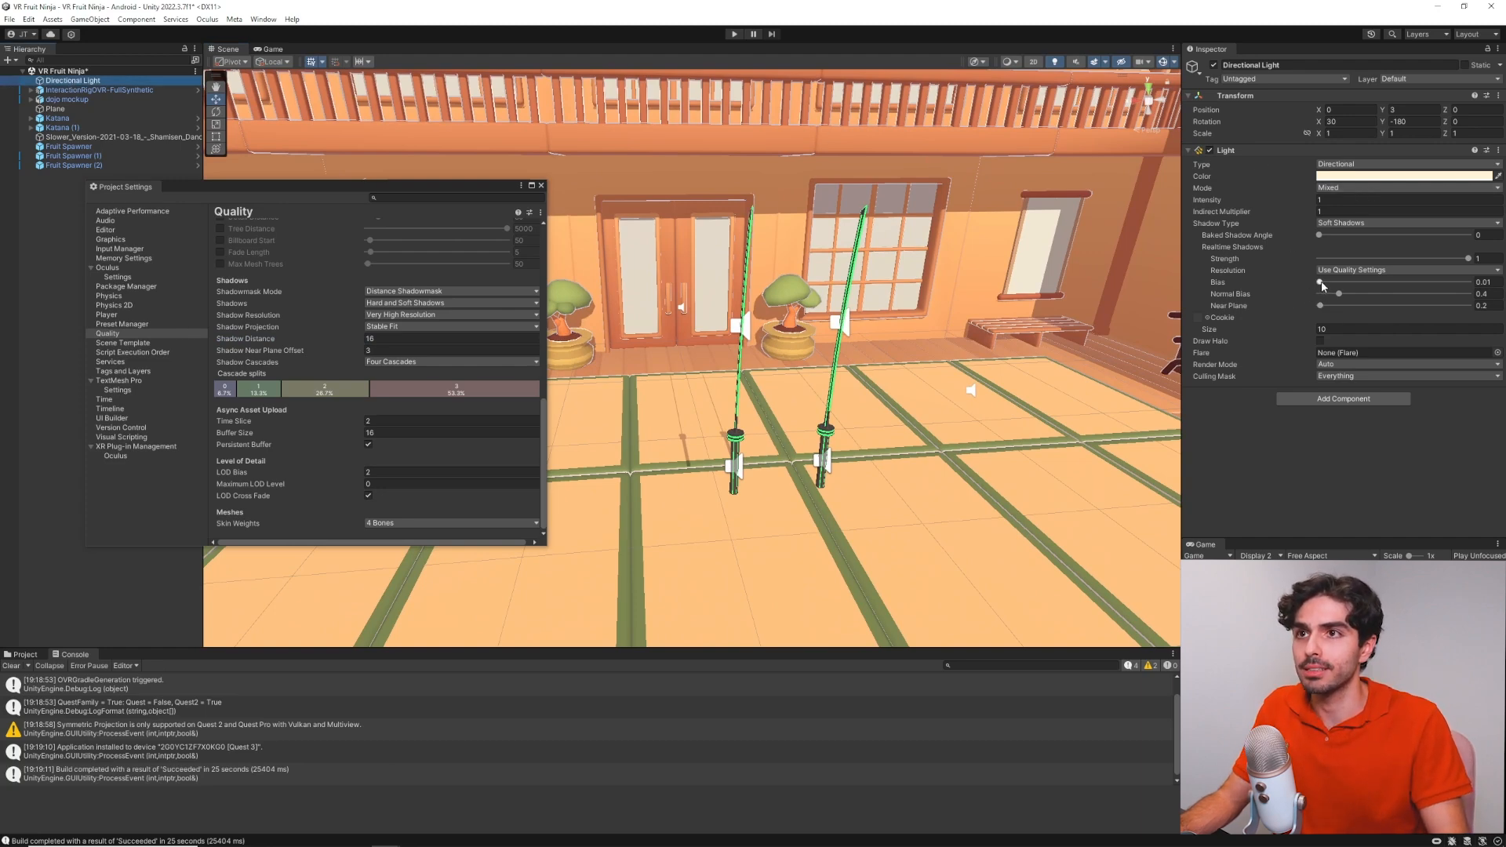
right_click_drag(1020, 329, 988, 349)
left_click_drag(1321, 284, 1284, 286)
right_click_drag(972, 300, 938, 283)
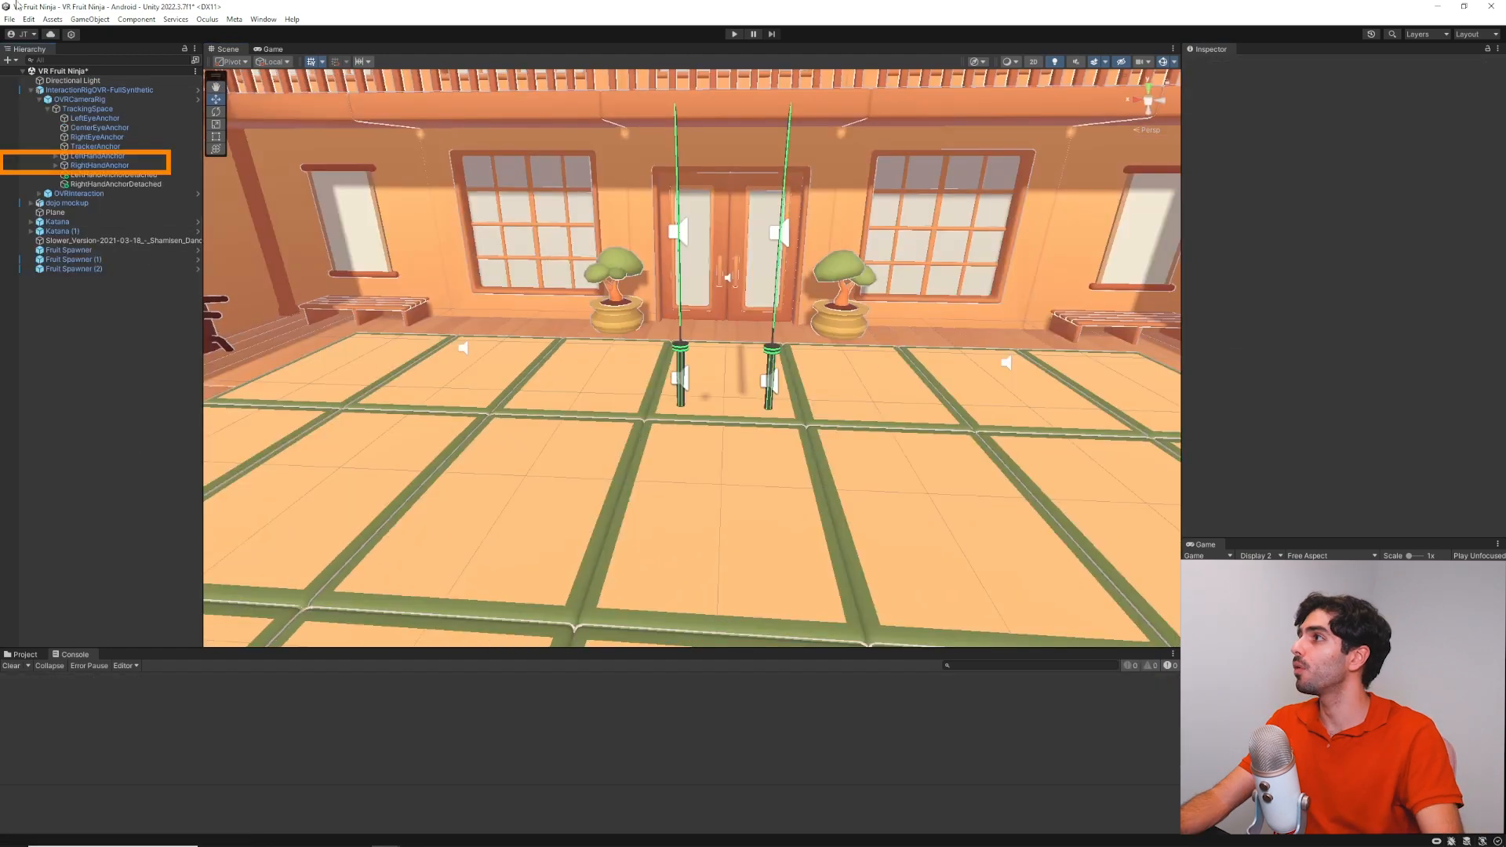
Start an Android Build And Run and choose the Builds folder inside the VR Fruit Ninja project as the destination
left_click(9, 19)
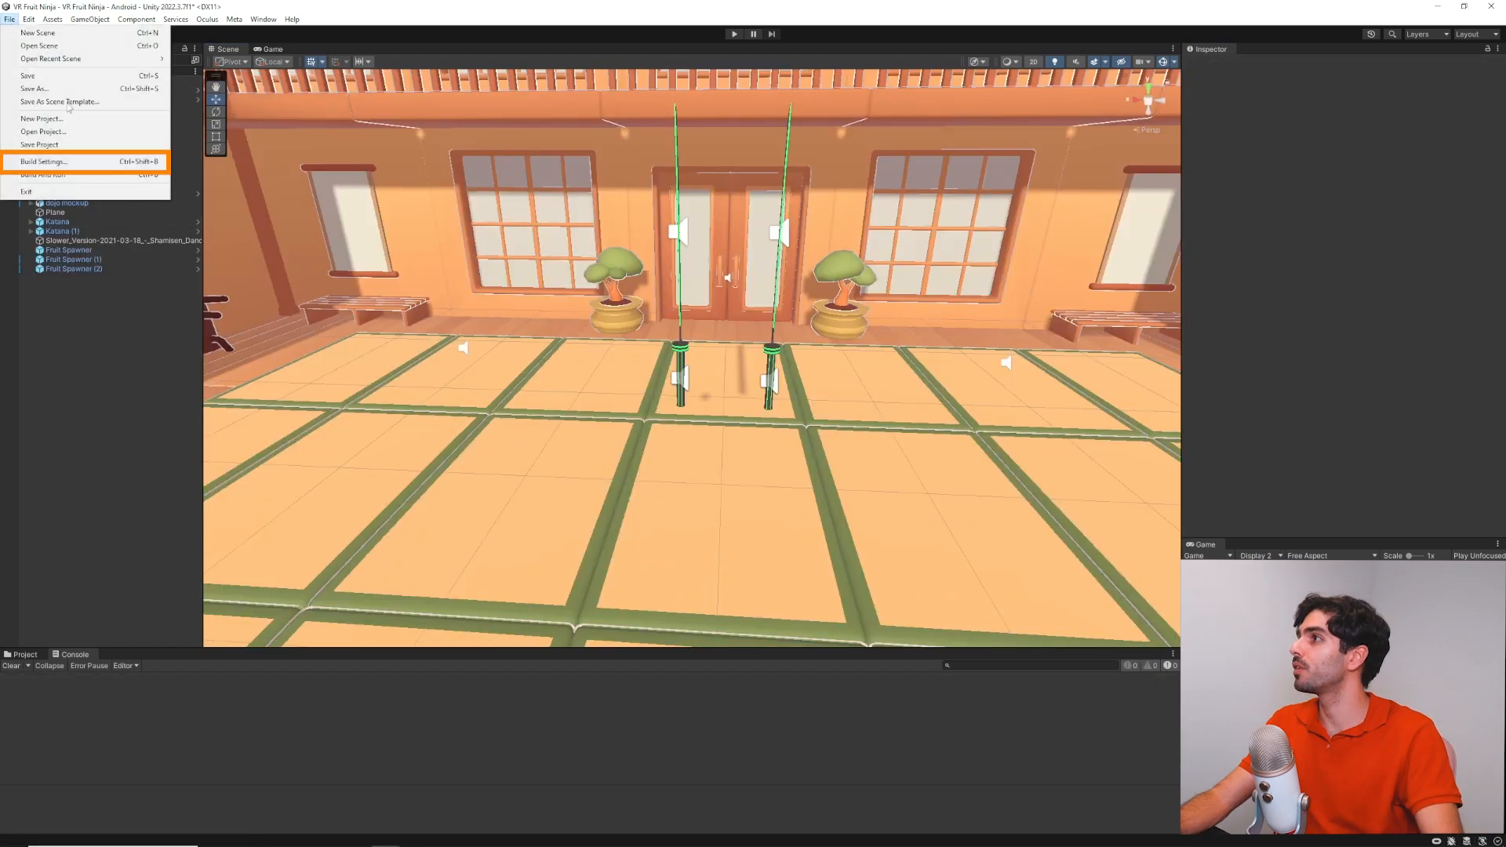
left_click(43, 161)
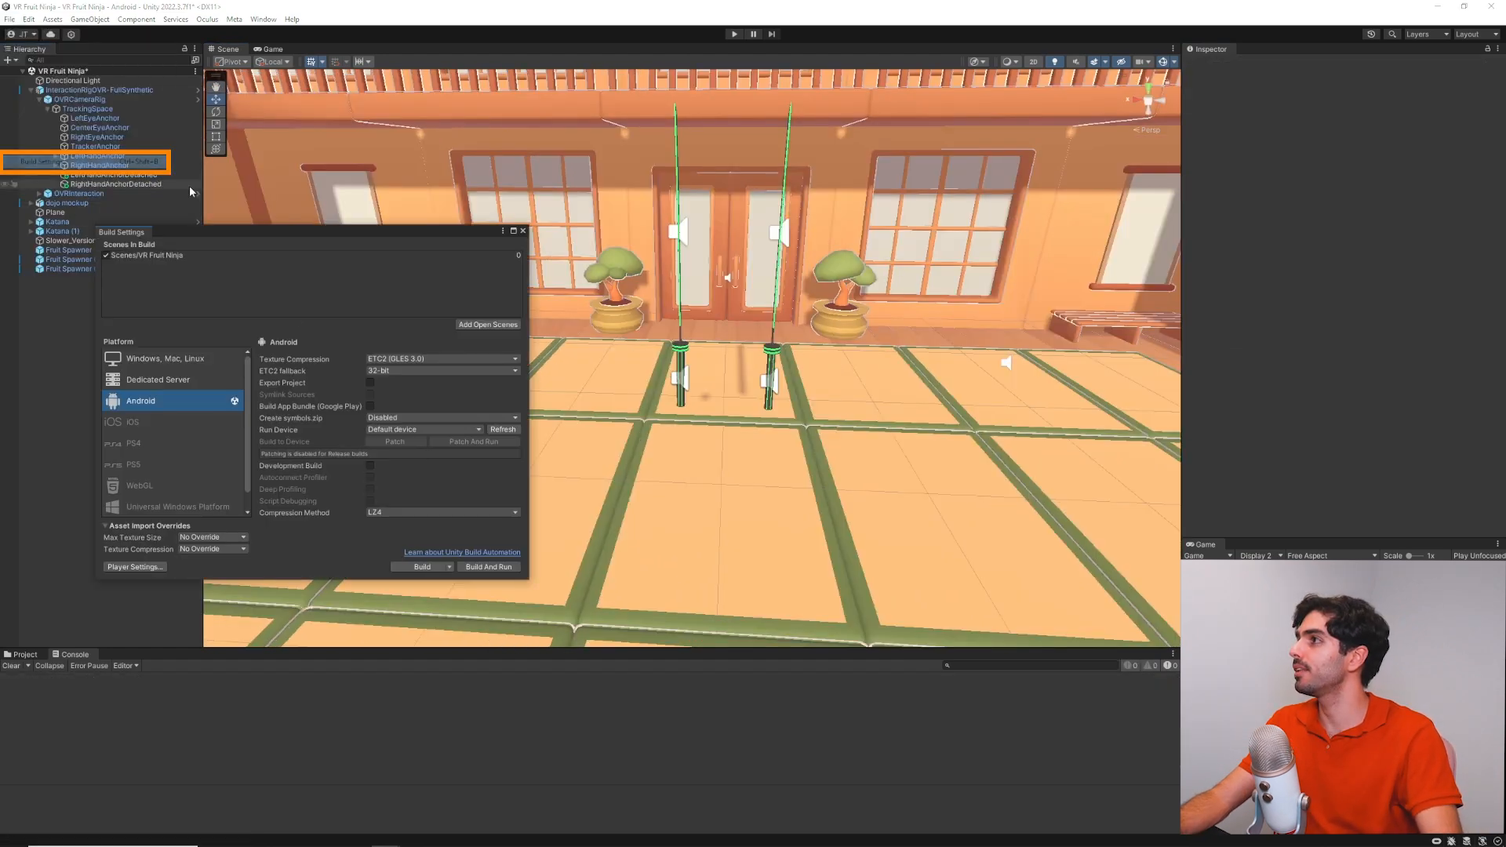
left_click(488, 566)
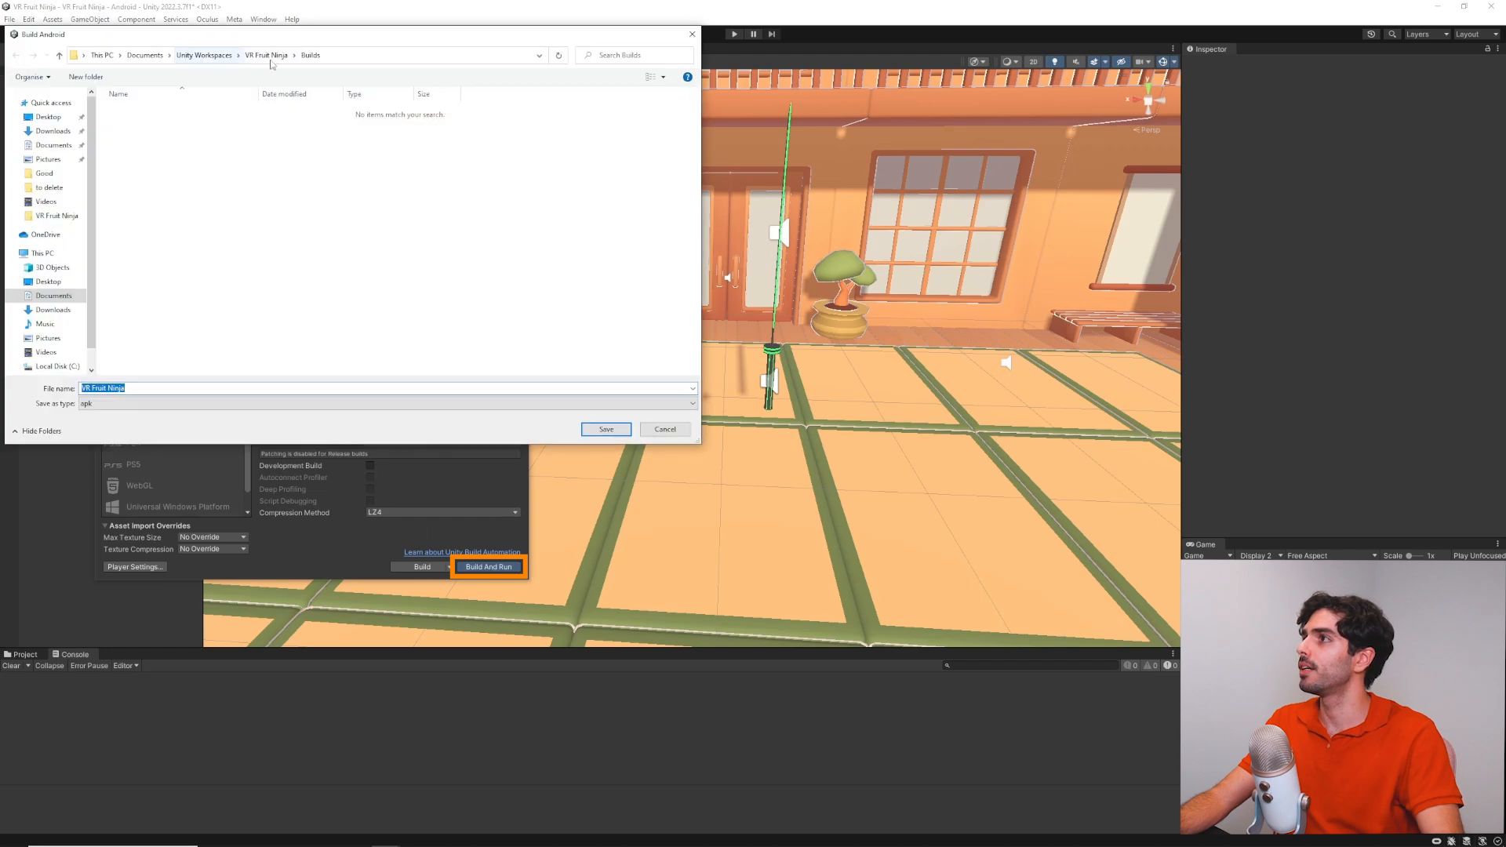
left_click(268, 56)
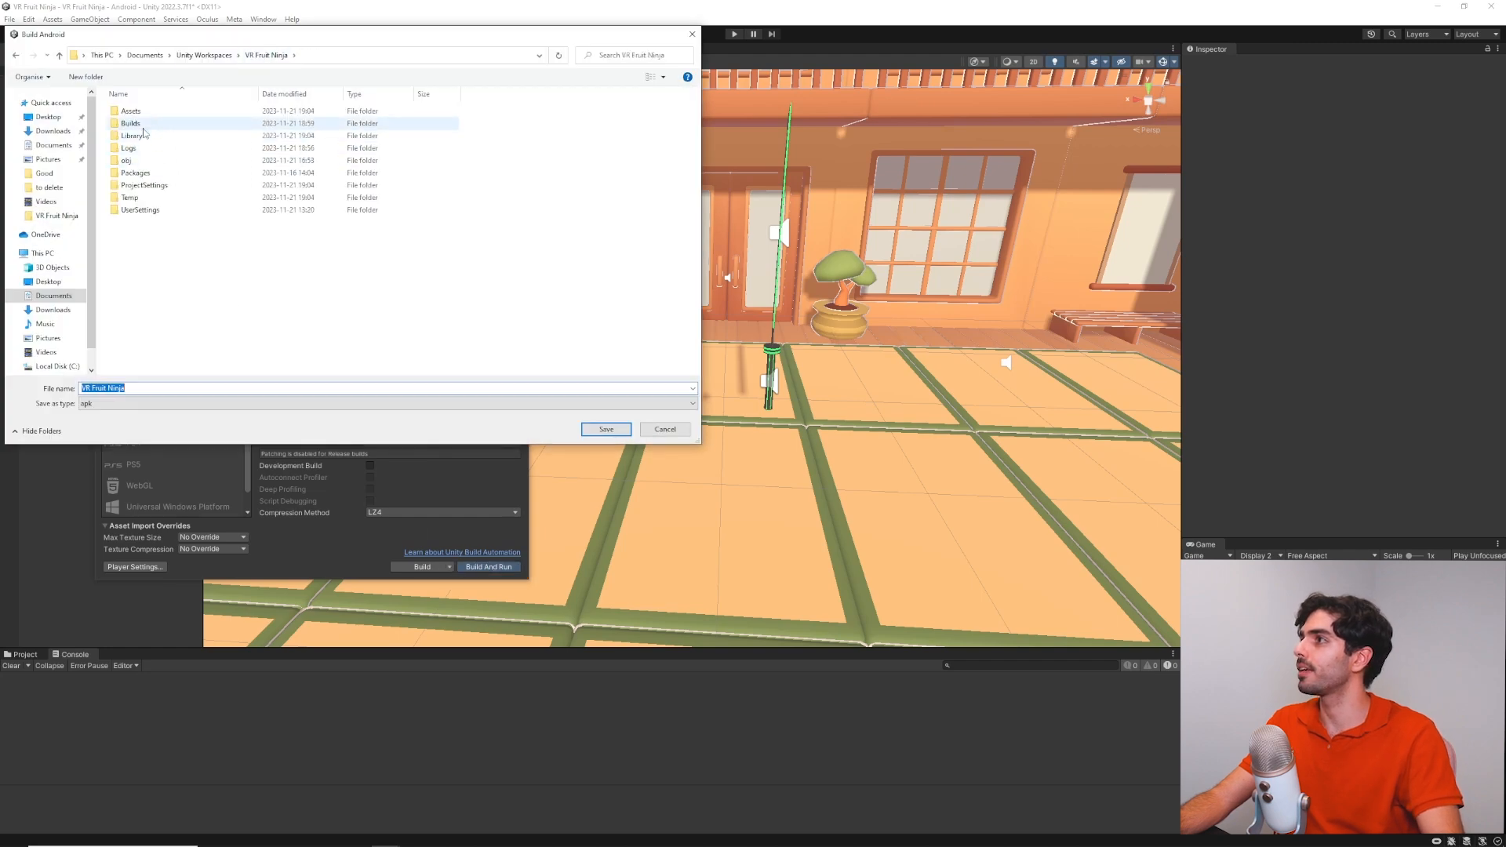
right_click(164, 245)
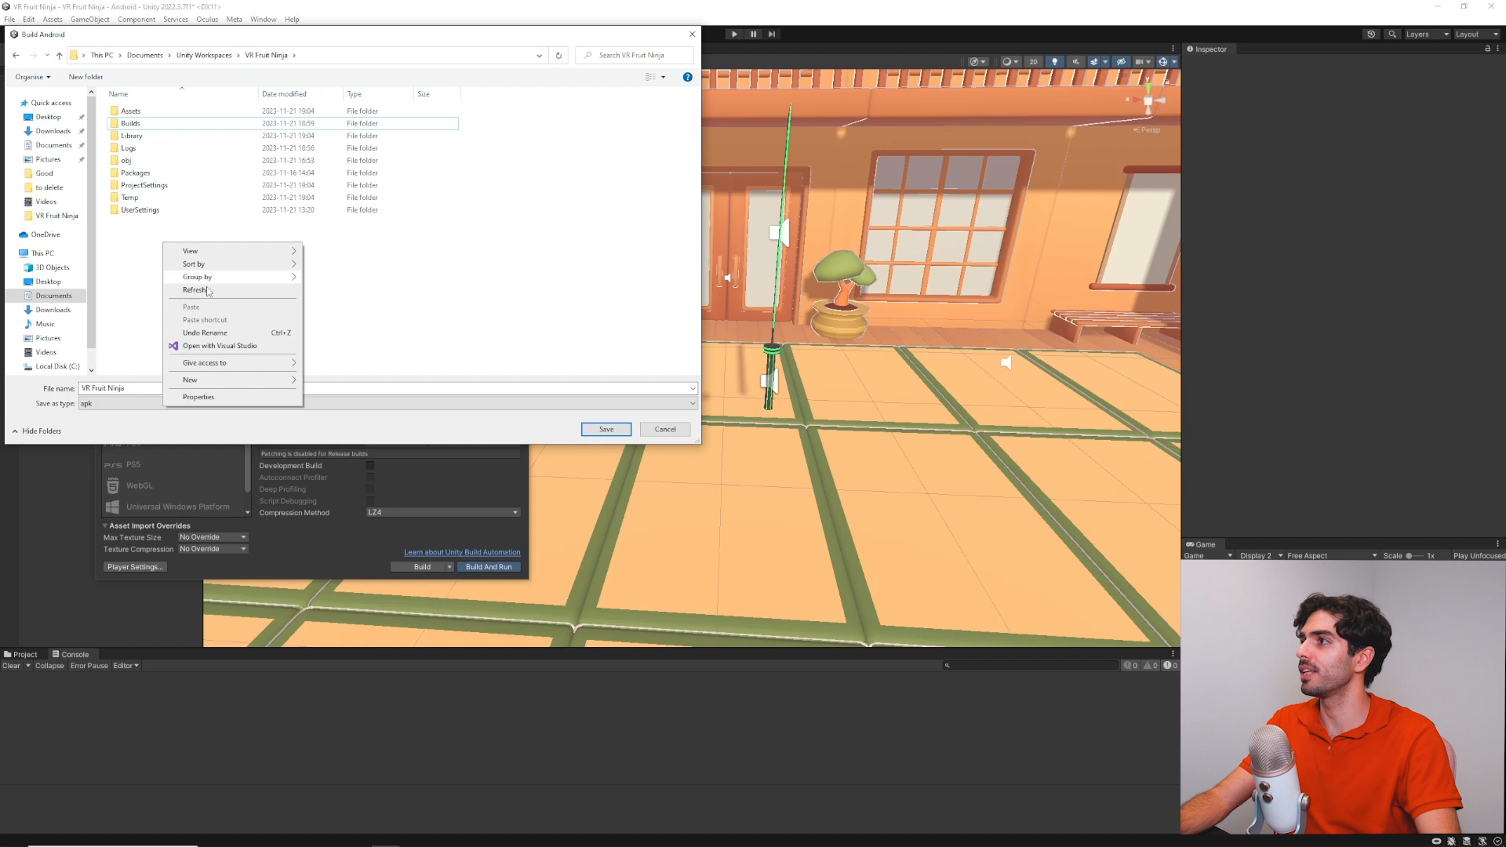
mouse_move(258, 379)
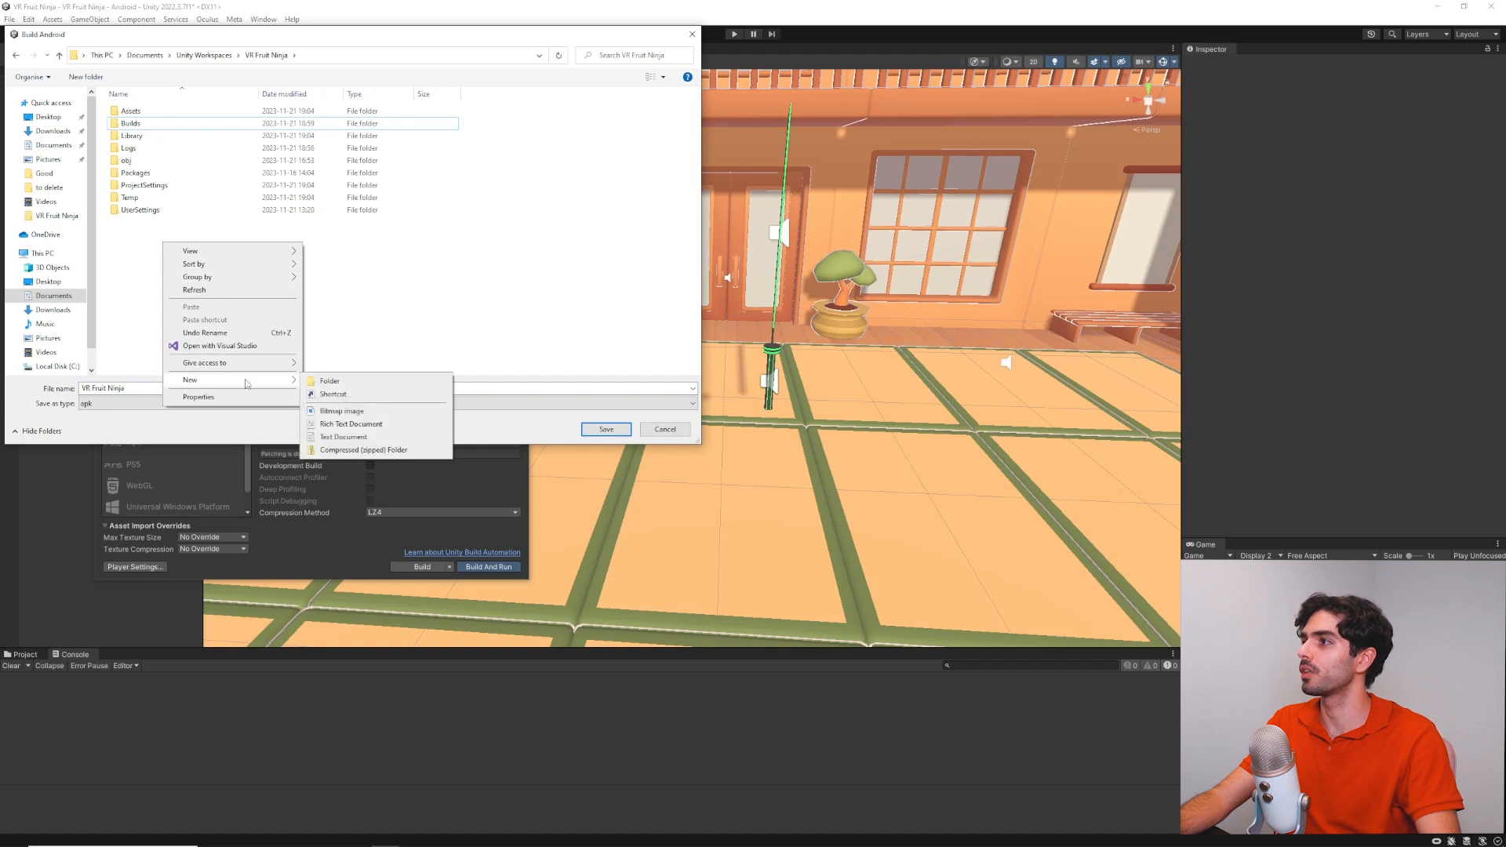
left_click(342, 276)
double_click(132, 124)
Save the APK under the name "VR Fruit Ninja" to build it and run it on the headset
left_click_drag(147, 389, 64, 395)
left_click(125, 389)
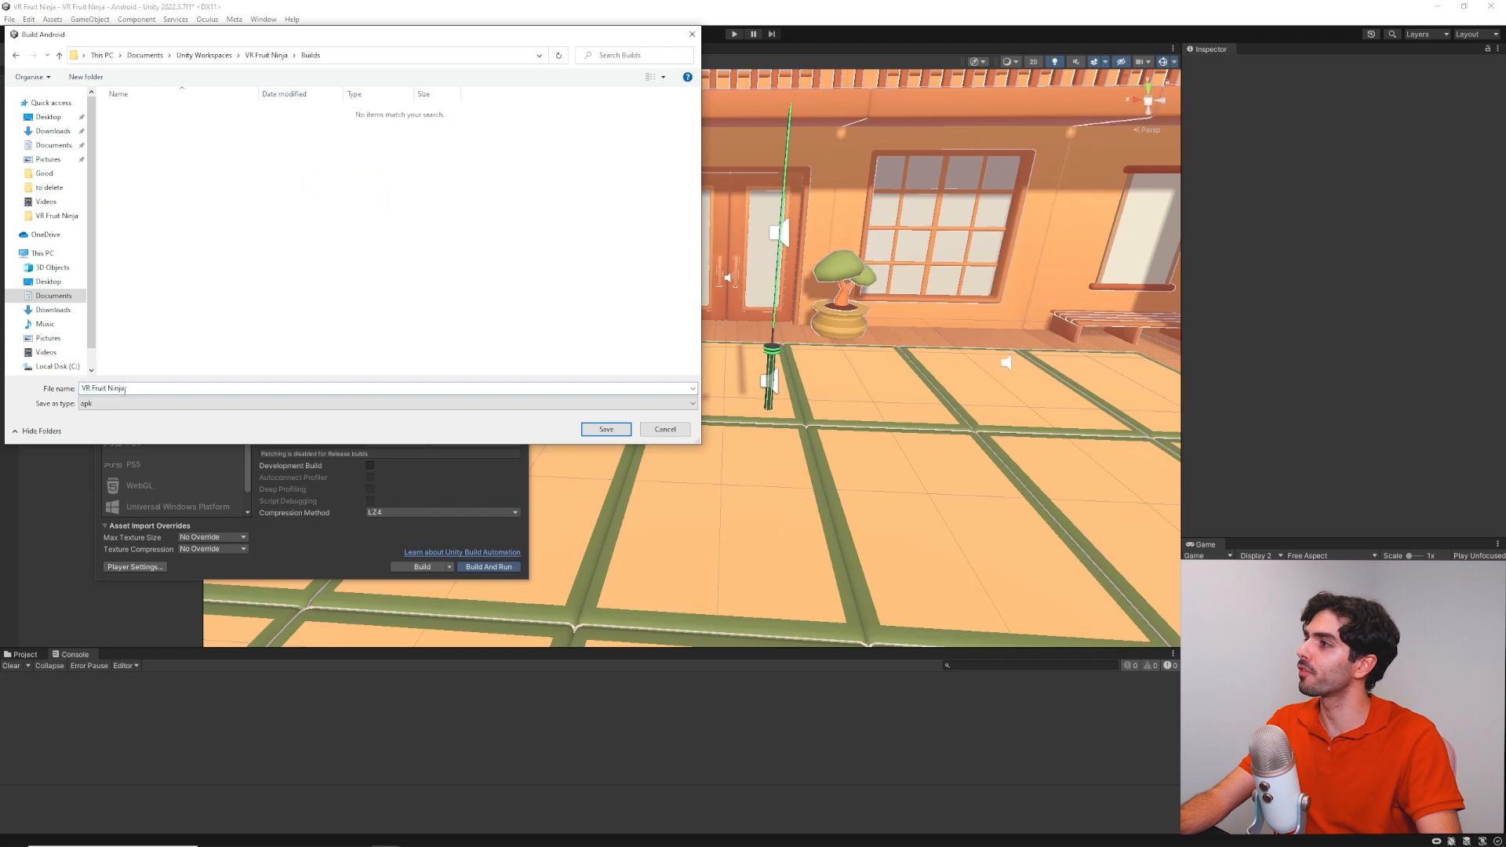
left_click_drag(155, 390, 92, 408)
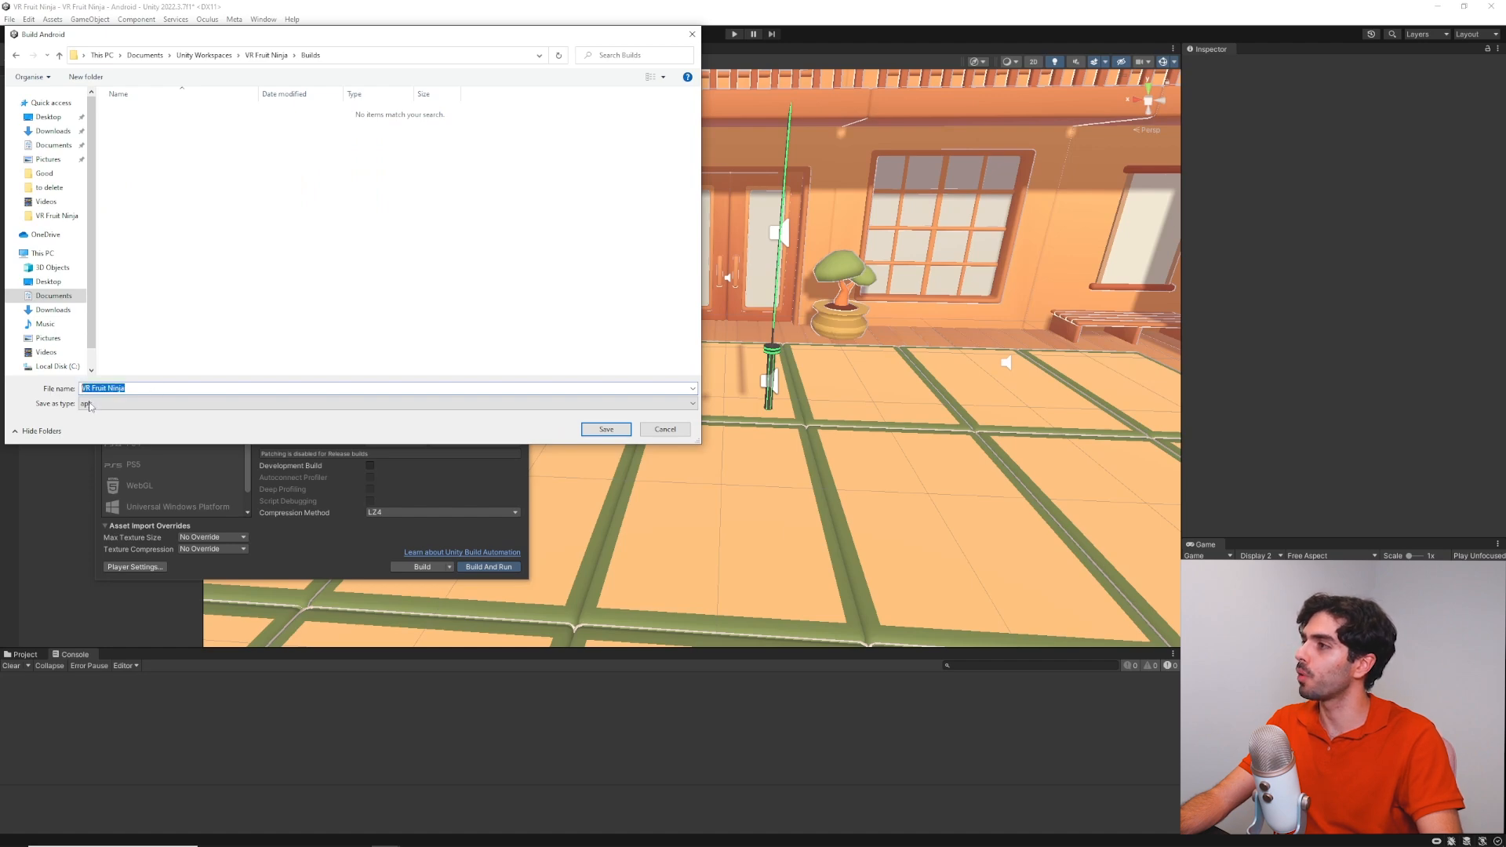
left_click(137, 390)
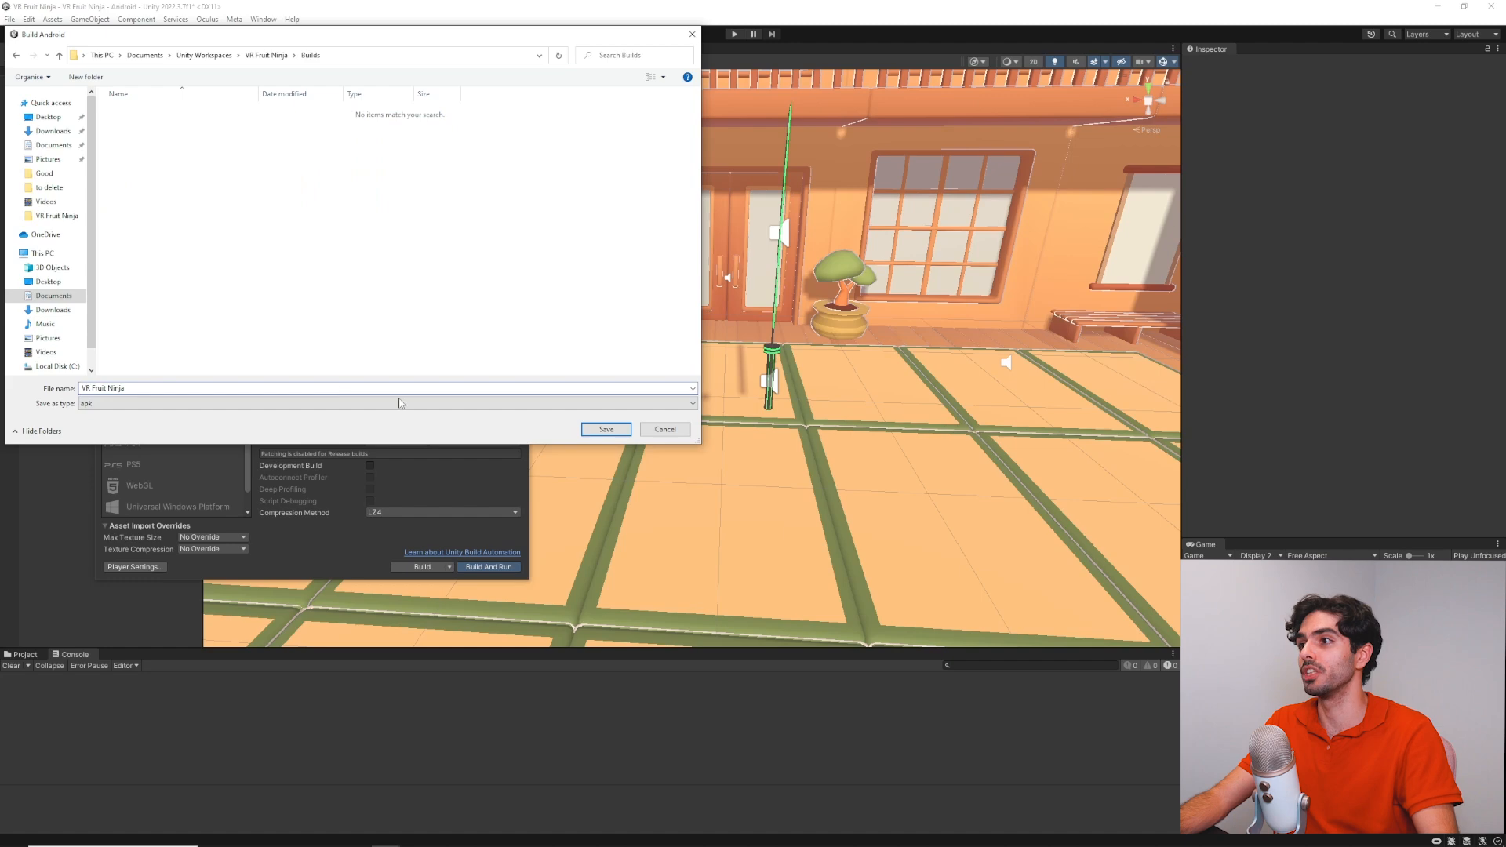
left_click(606, 429)
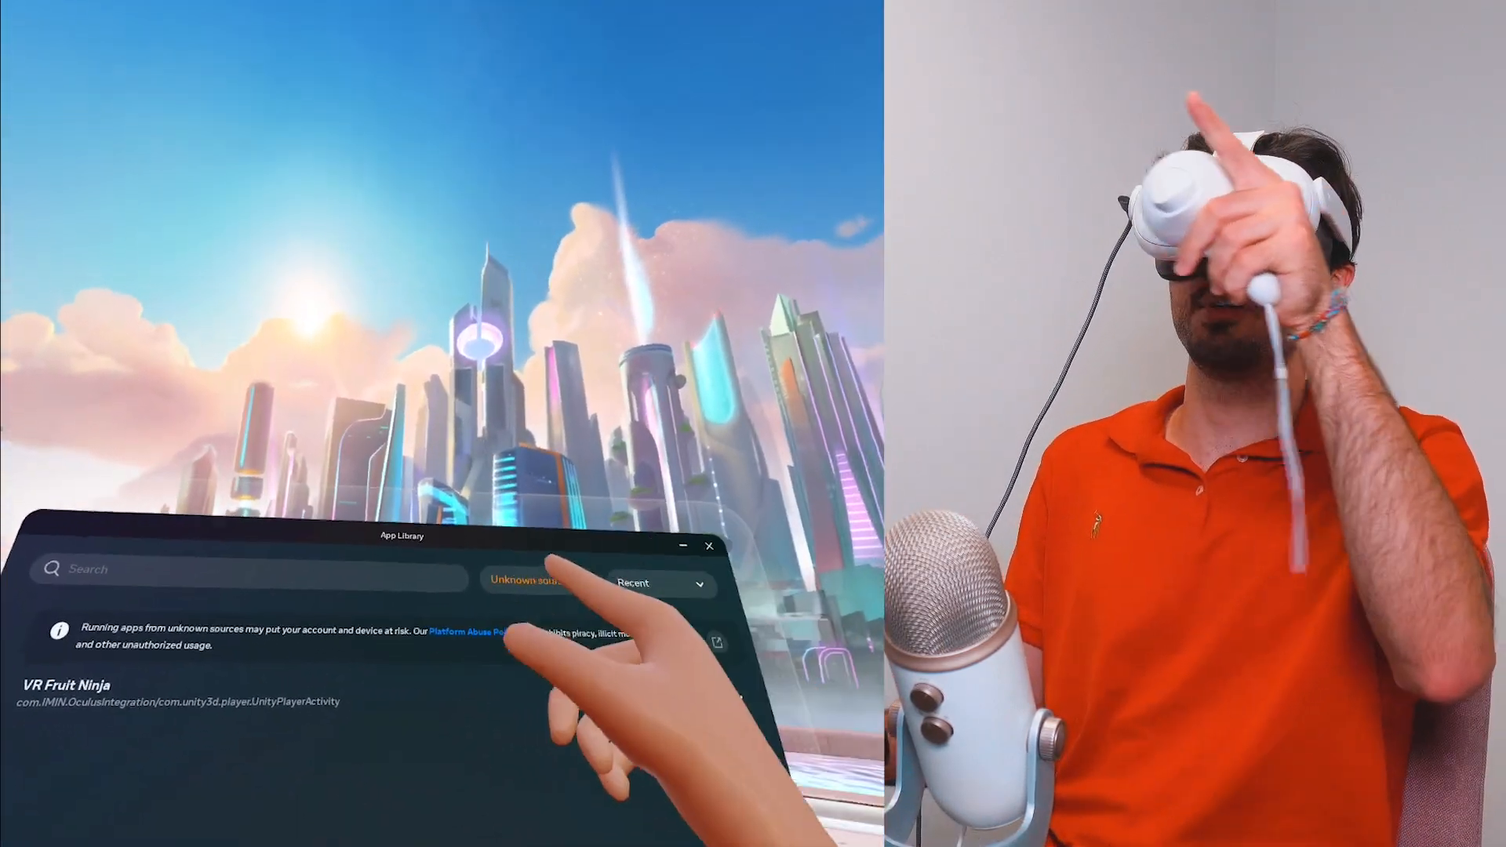
Switch to the Quest headset's App Library, filter it by Unknown sources and launch VR Fruit Ninja
left_click(580, 589)
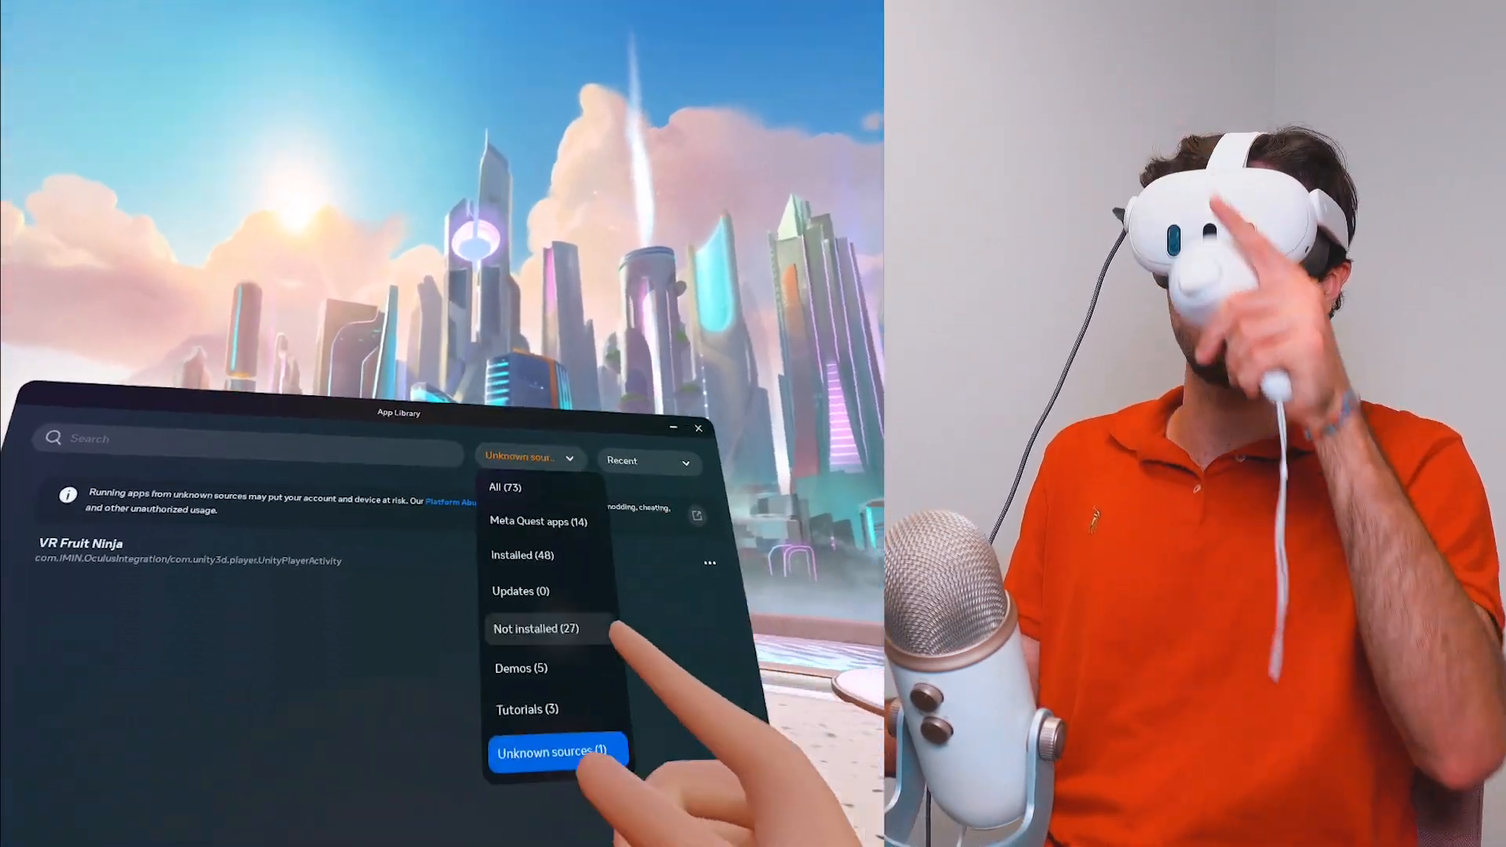
left_click(559, 729)
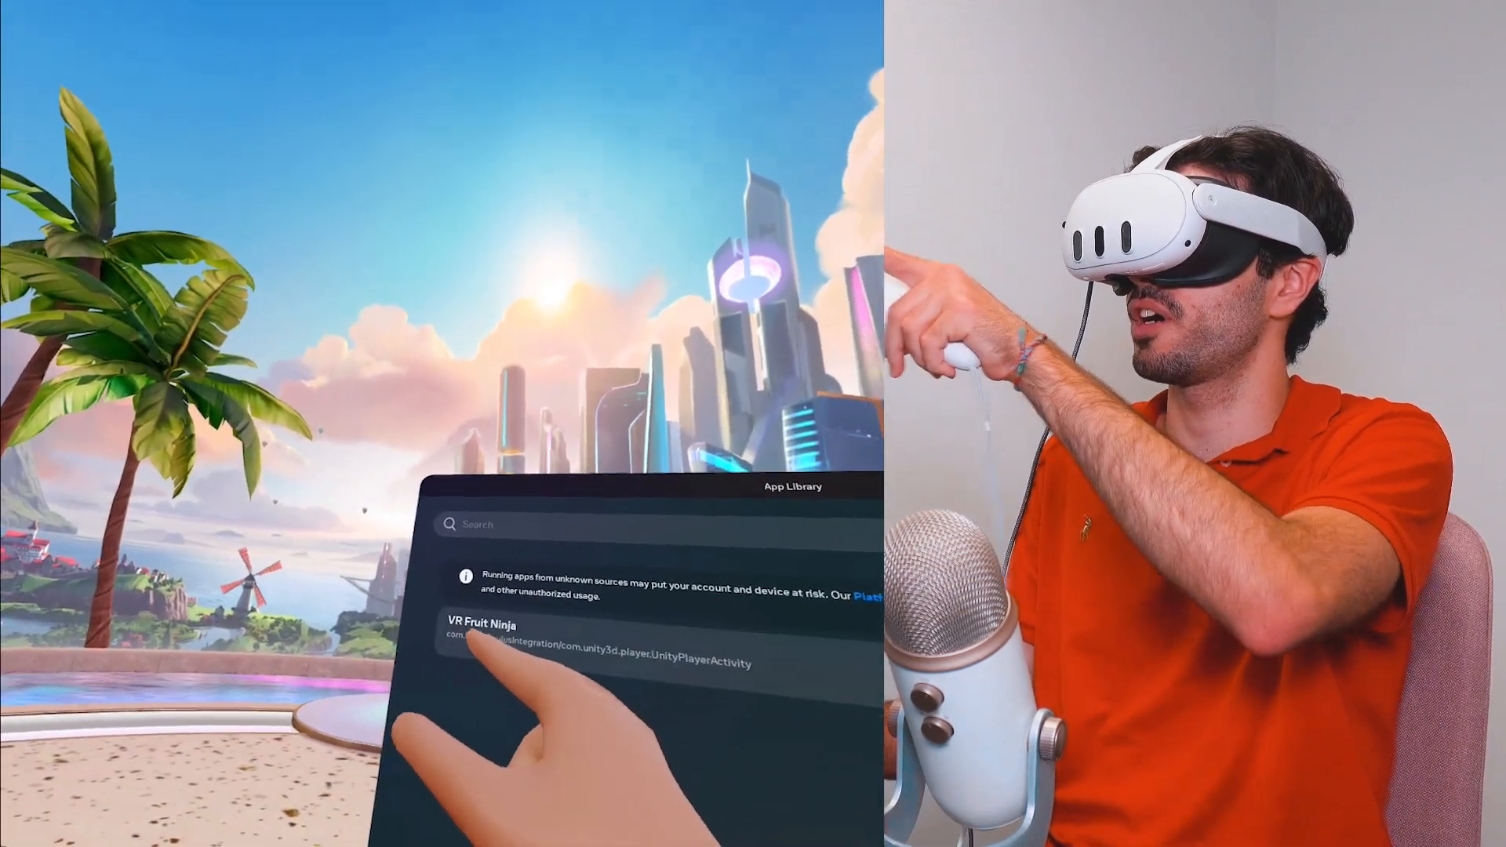
left_click(480, 627)
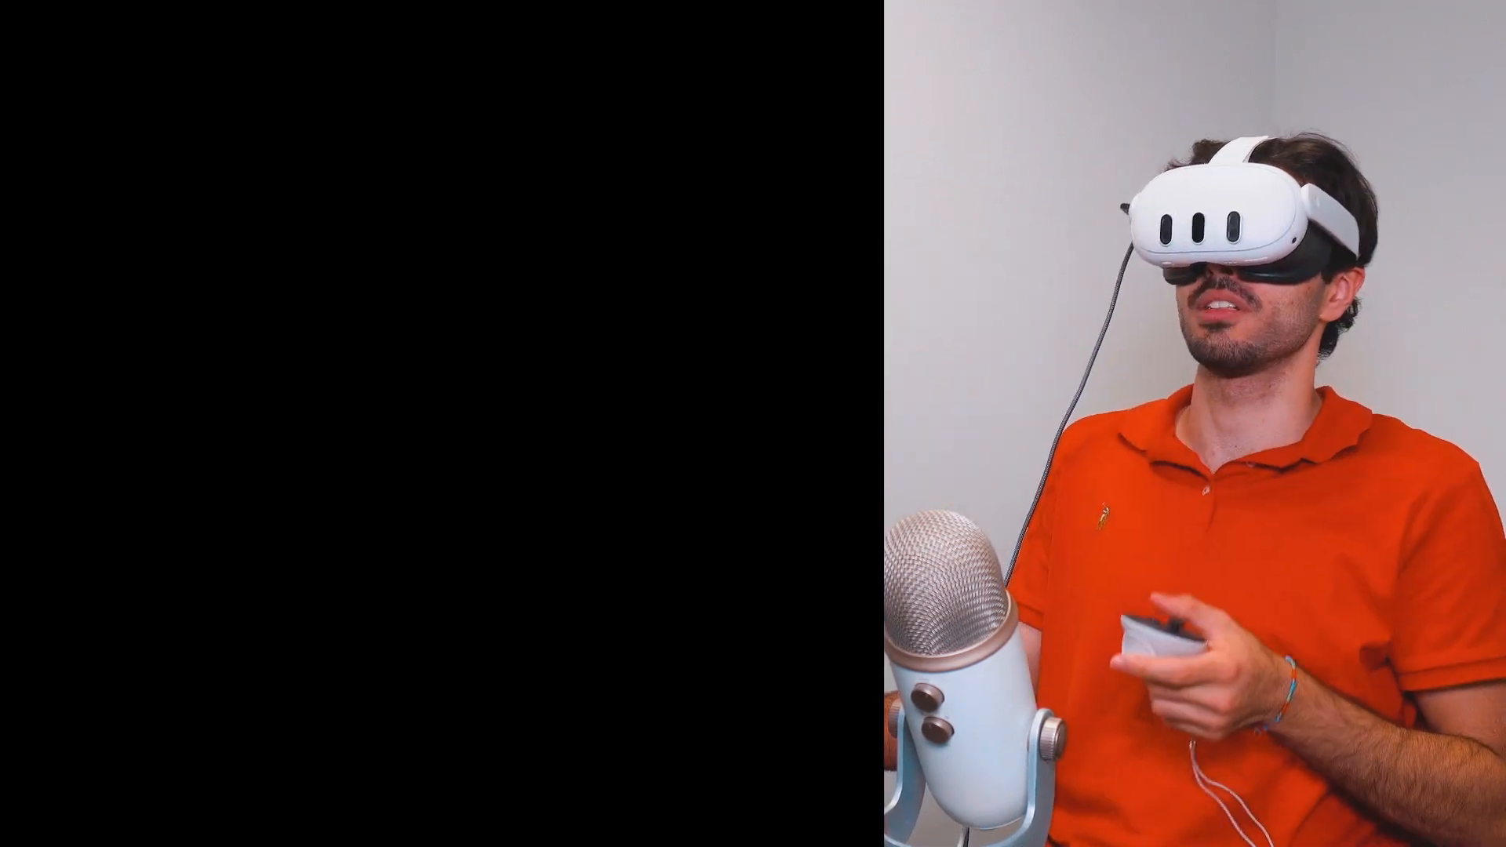